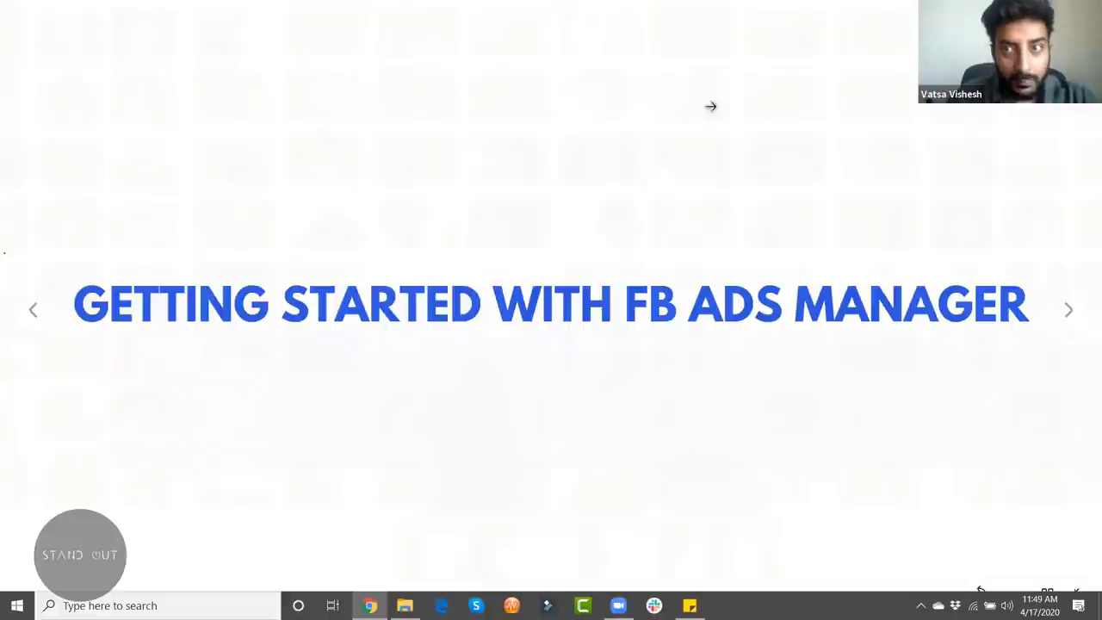
Step: Exit the Canva slideshow and switch to the Ads Manager campaigns tab
key("Escape")
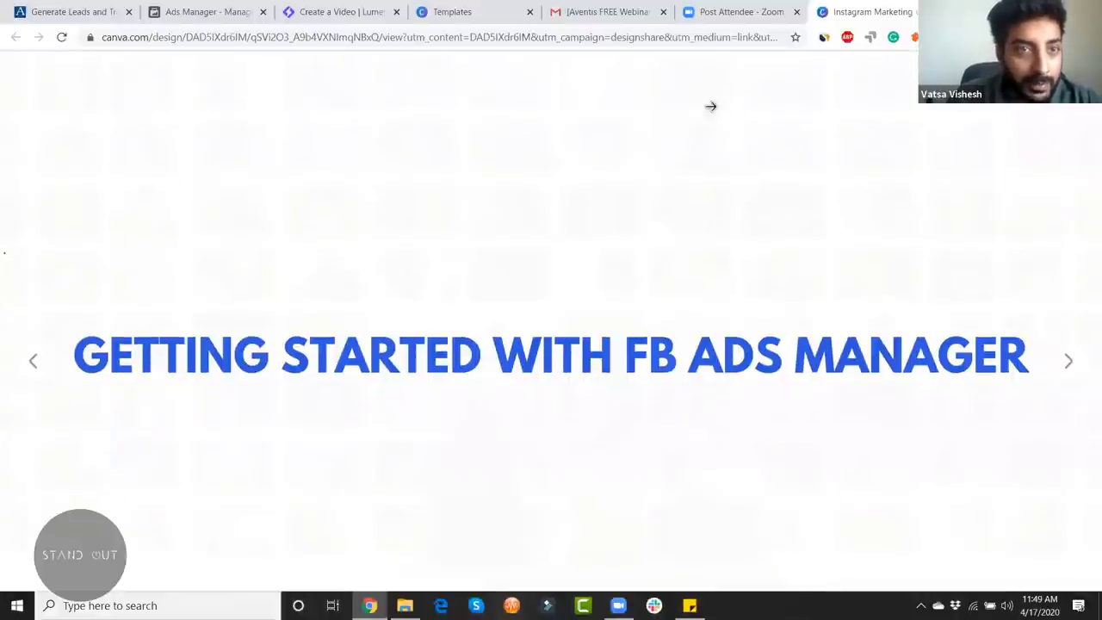
key("ctrl+2")
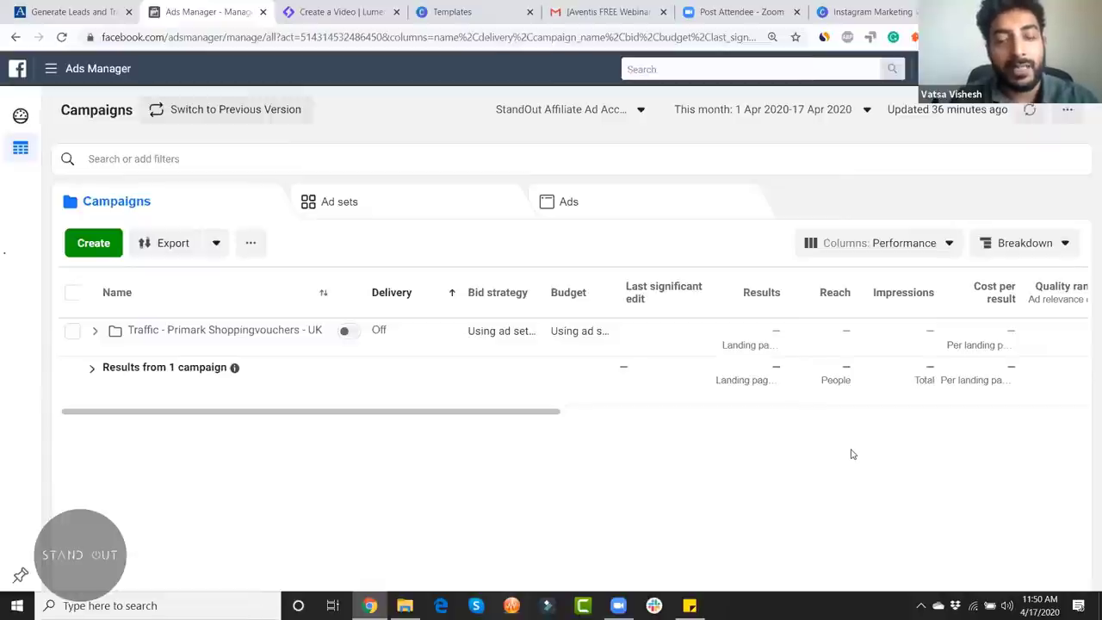
Step: Start a new campaign with Create and enlarge the browser zoom to read the objective choices
left_click(94, 245)
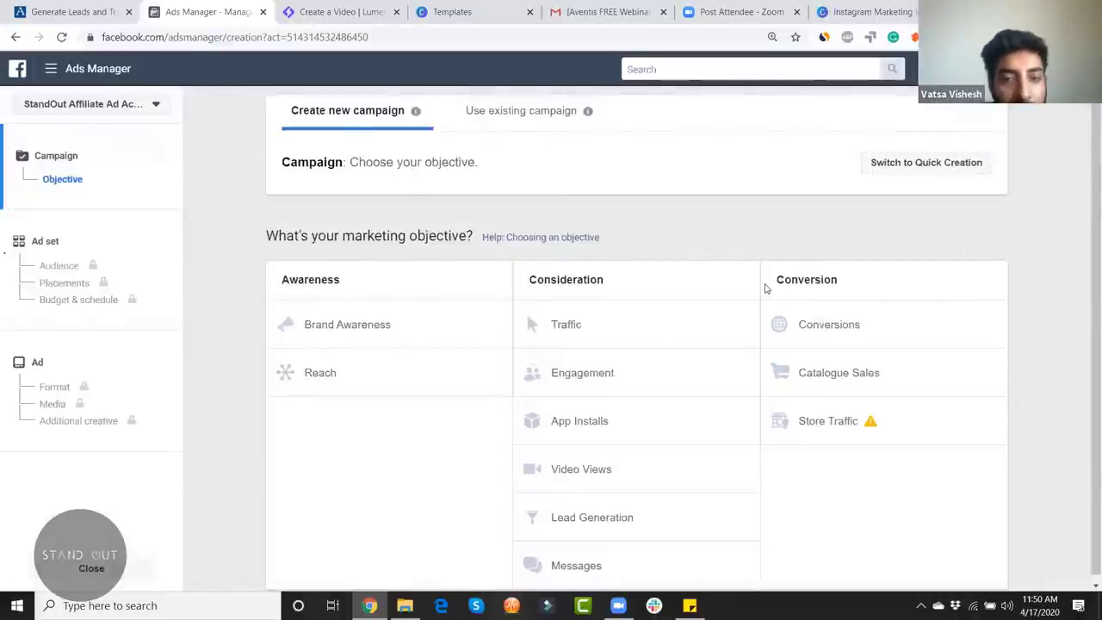
scroll(1086, 258, "down", 1)
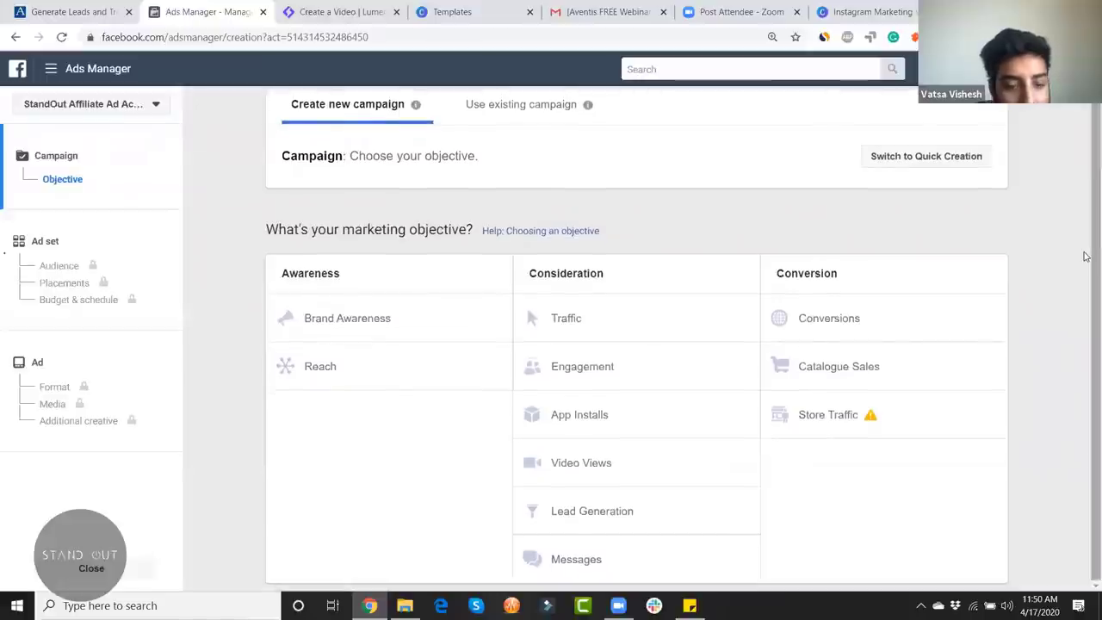
key("ctrl+minus")
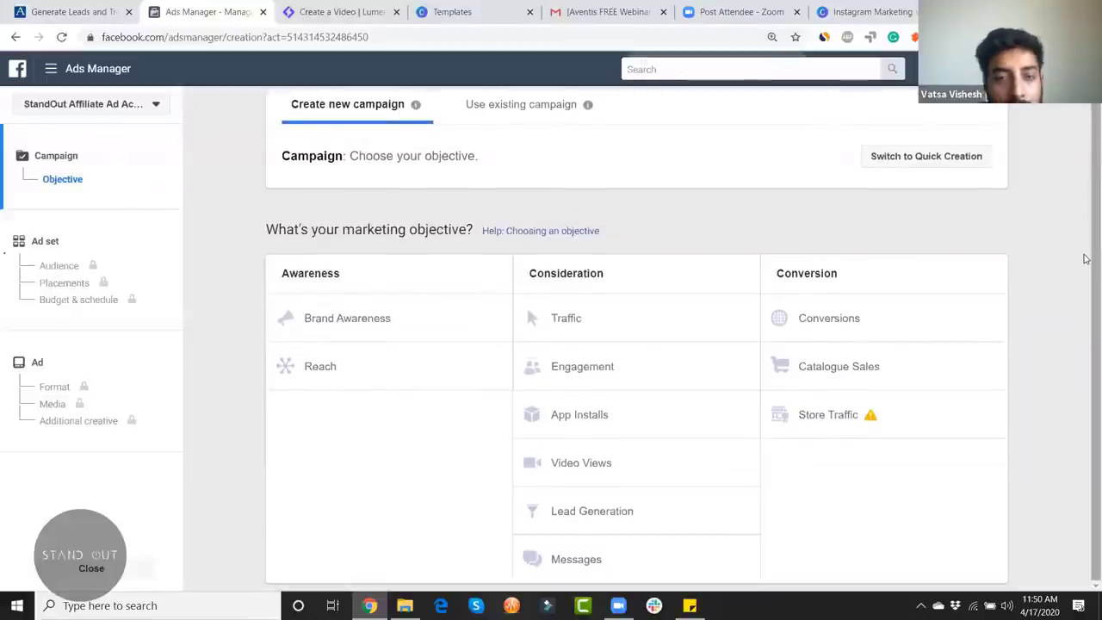
key("ctrl+plus")
key("ctrl+plus")
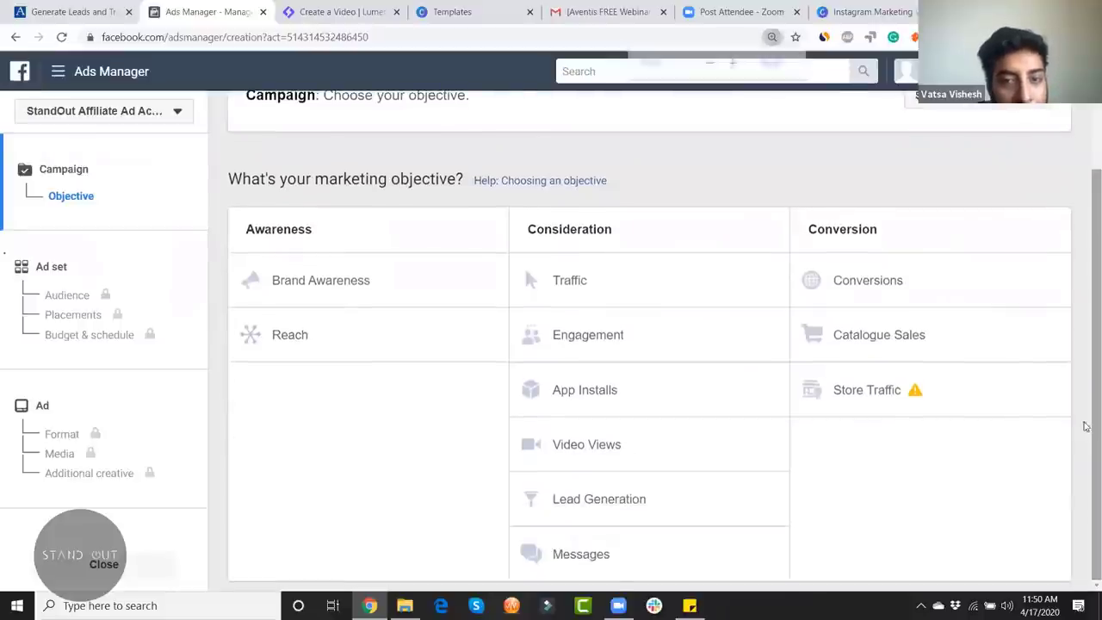
key("ctrl+plus")
scroll(1083, 431, "down", 2)
scroll(1074, 411, "up", 2)
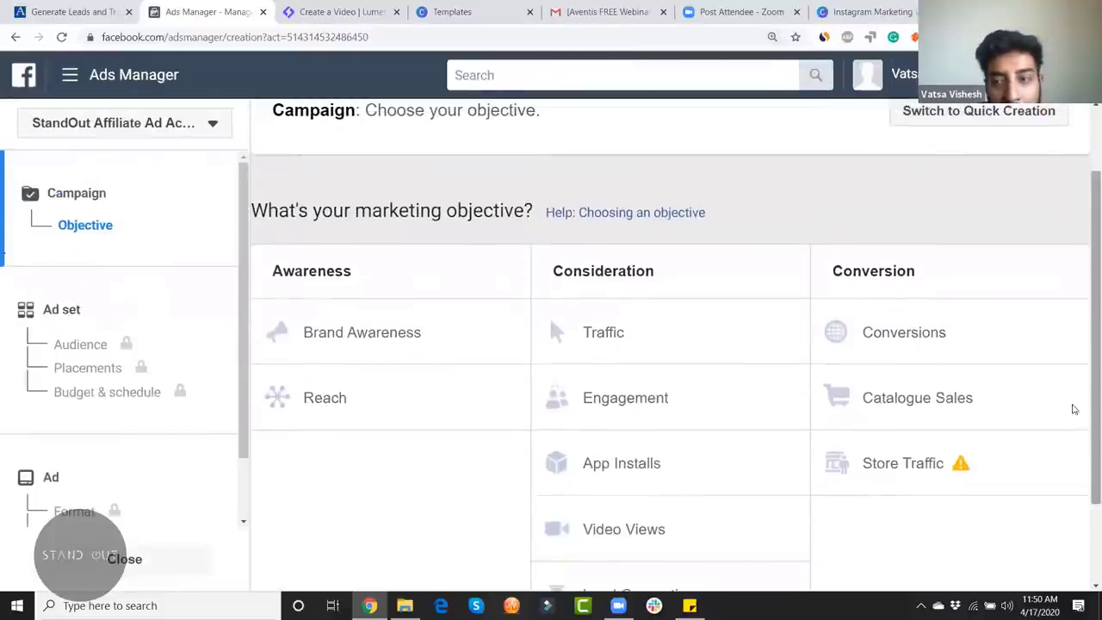
scroll(1086, 469, "up", 1)
scroll(602, 430, "down", 1)
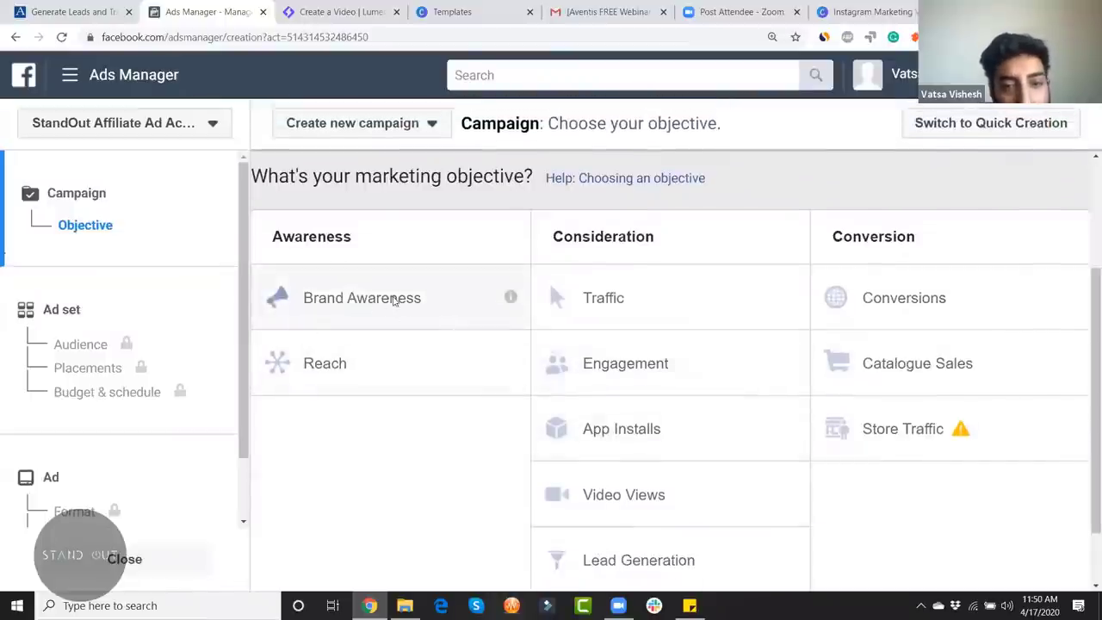
mouse_move(512, 298)
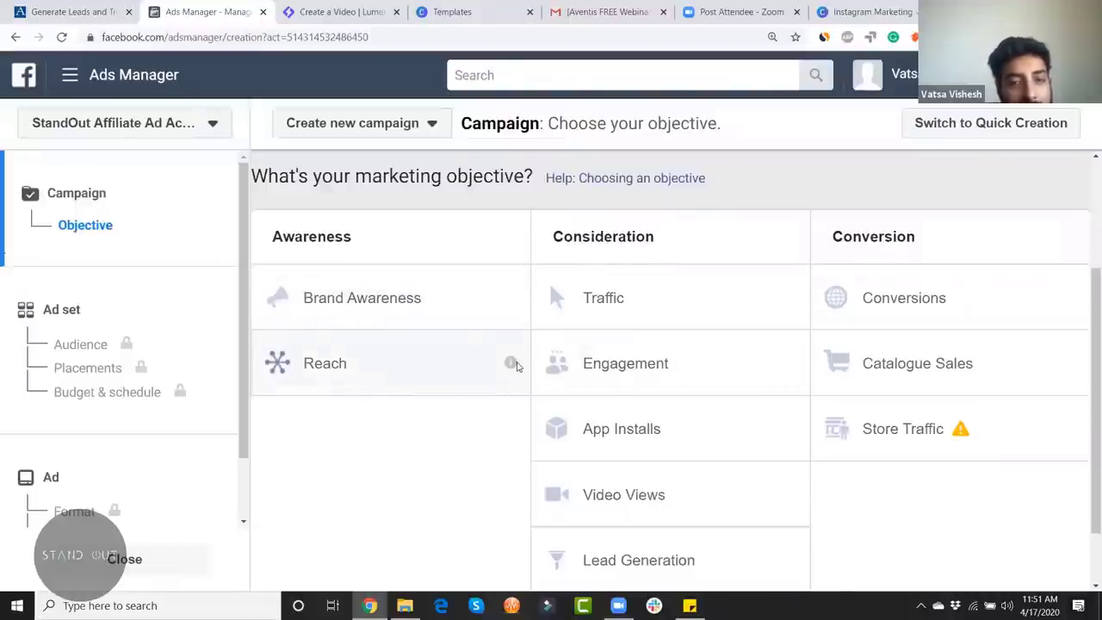
mouse_move(516, 365)
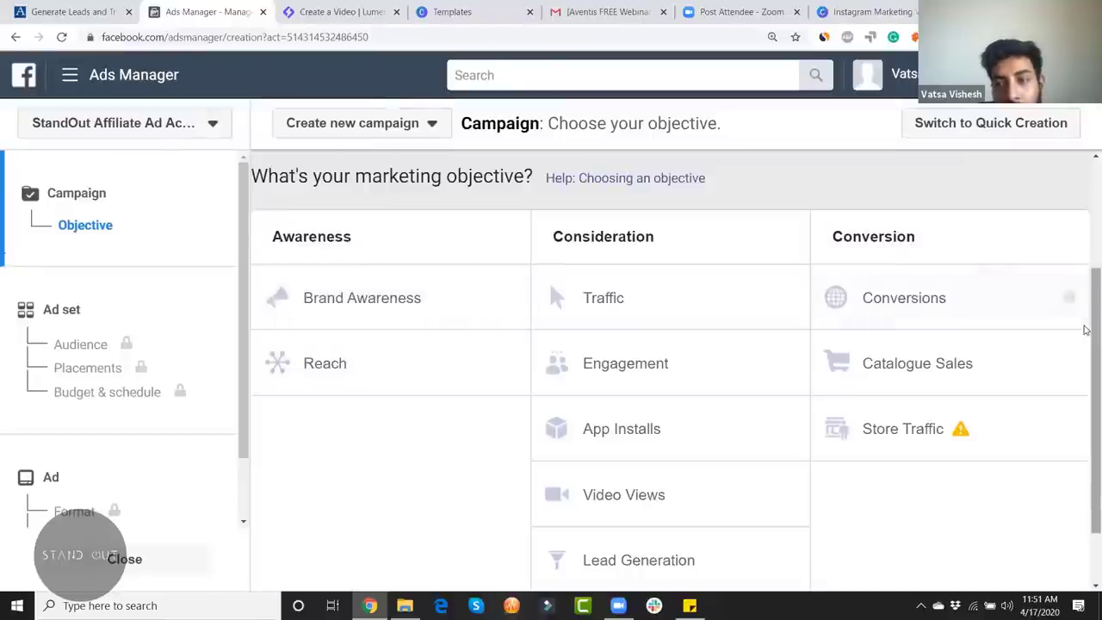
scroll(758, 181, "down", 1)
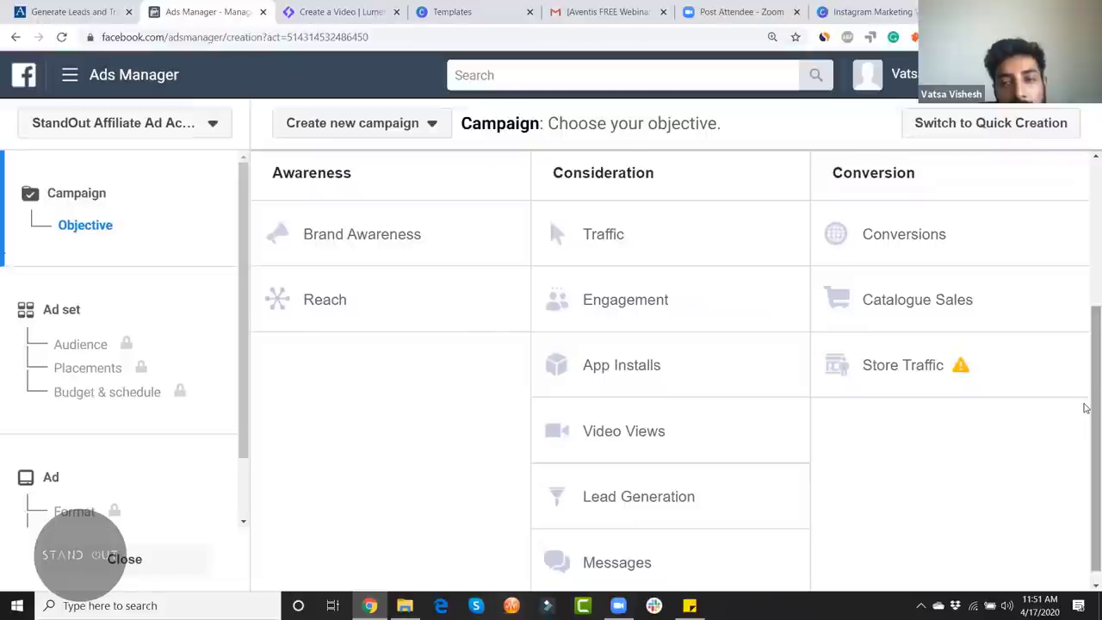
scroll(1085, 408, "down", 1)
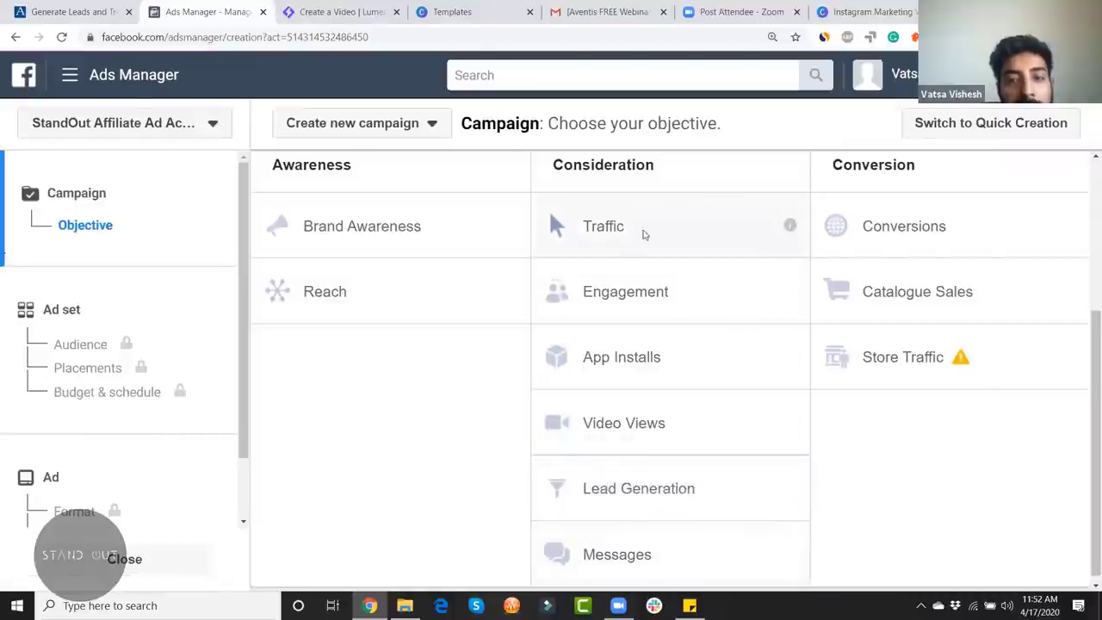
mouse_move(788, 227)
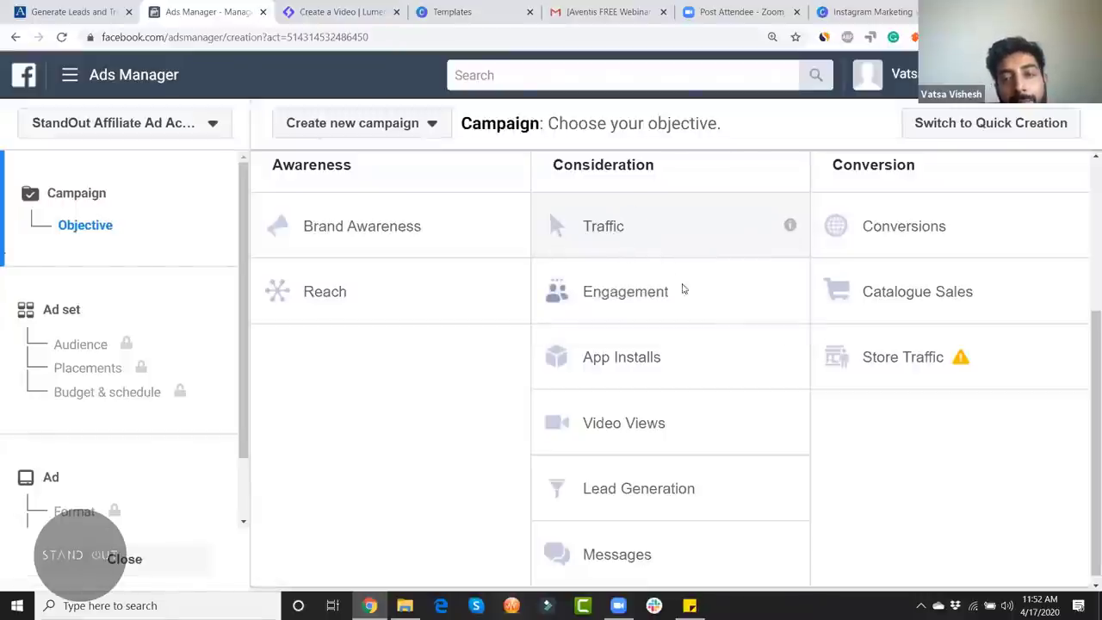
mouse_move(790, 292)
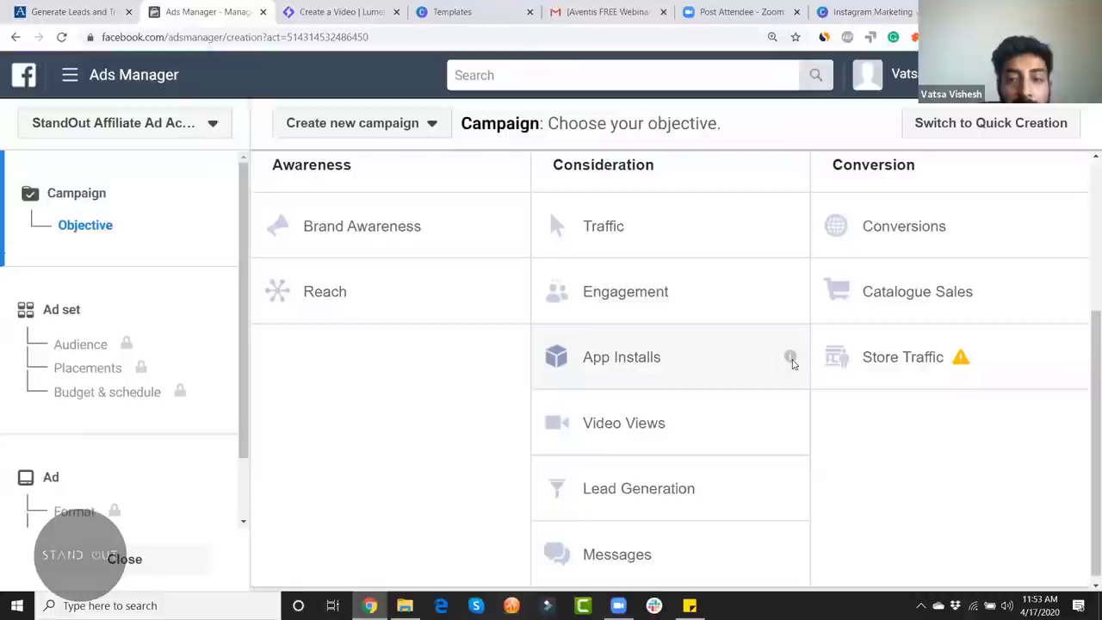
mouse_move(792, 363)
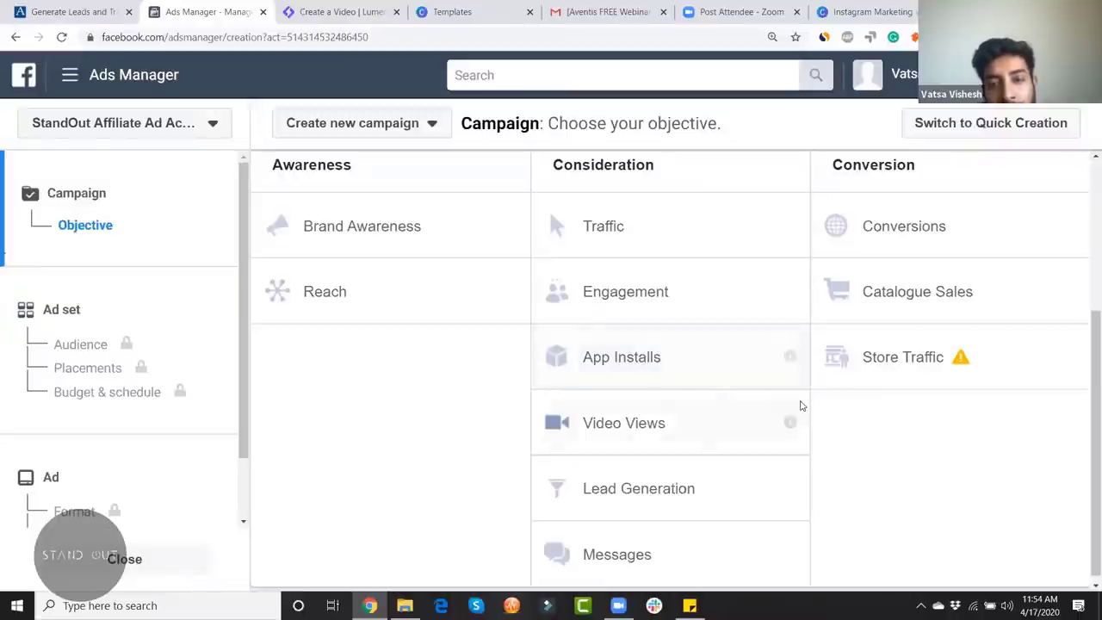
mouse_move(789, 423)
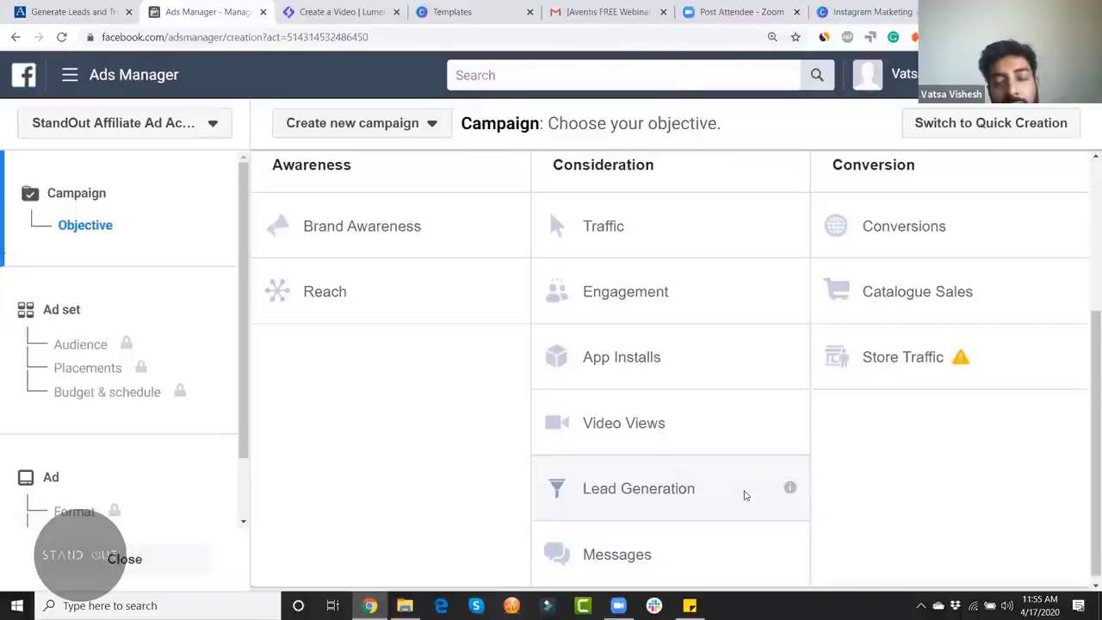
Step: Look over the objective screen, then open a fresh browser tab
mouse_move(788, 488)
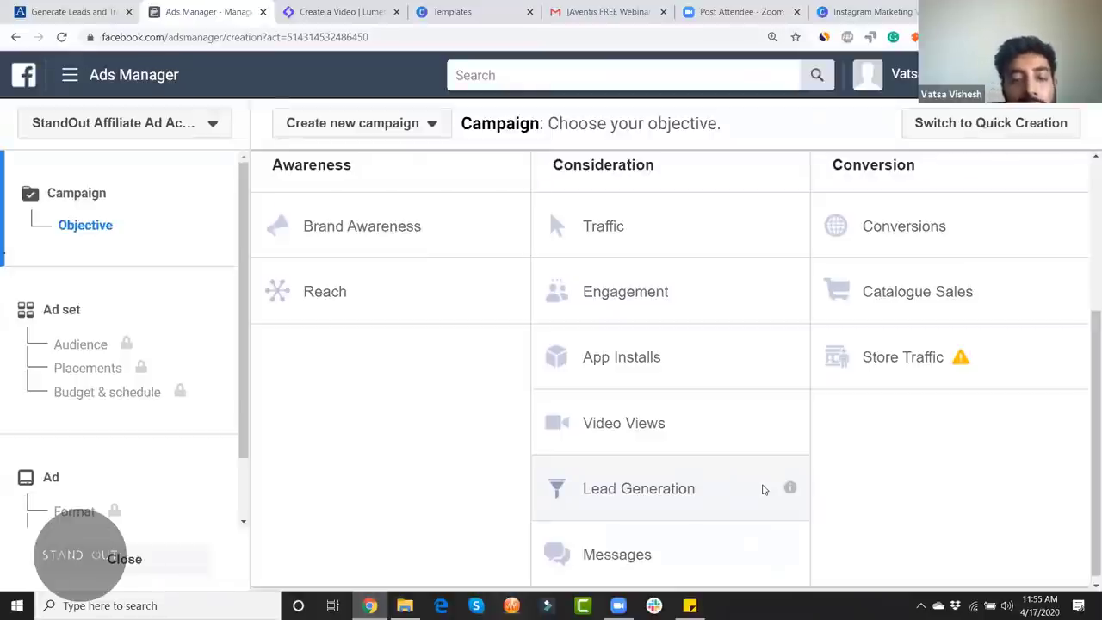
scroll(852, 499, "down", 1)
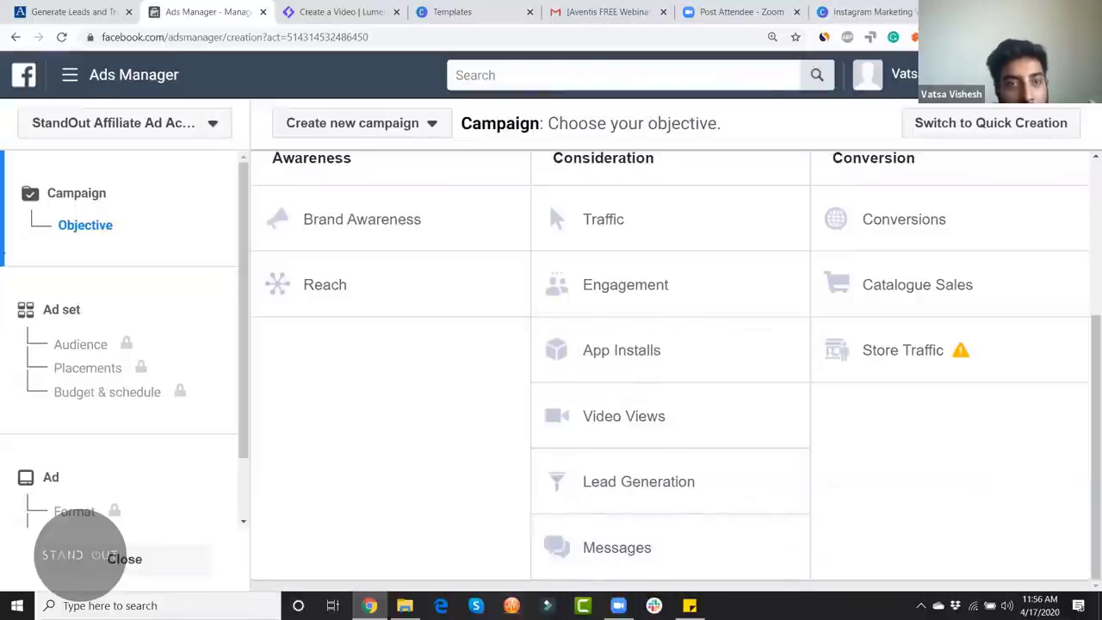
key("ctrl+t")
Step: Go to facebook.com and open the STANDOUT business page
type("FA")
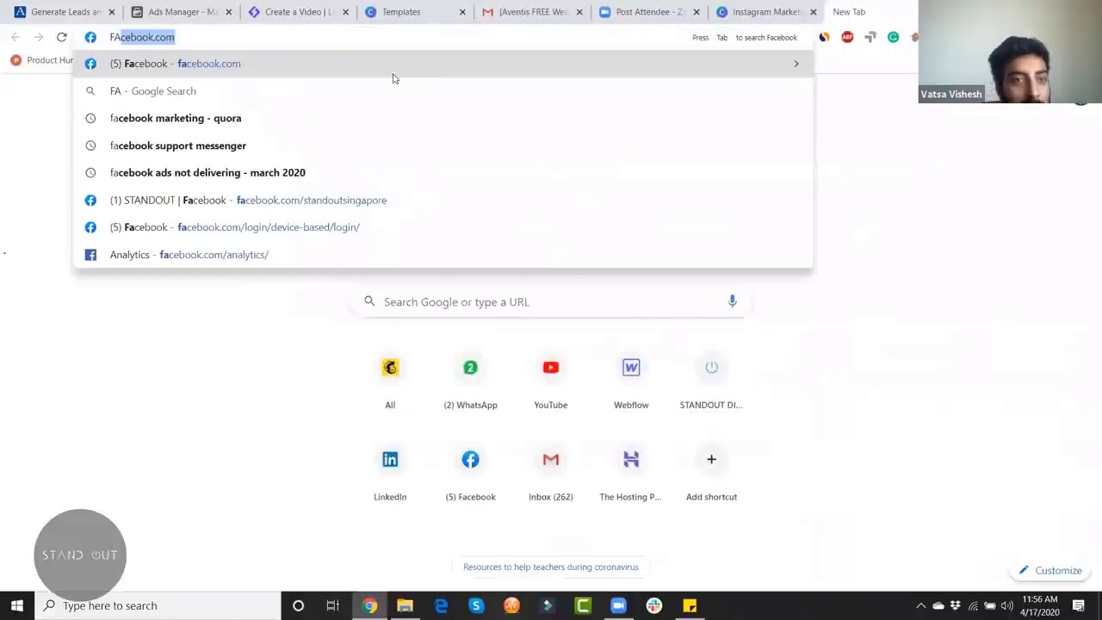
left_click(386, 62)
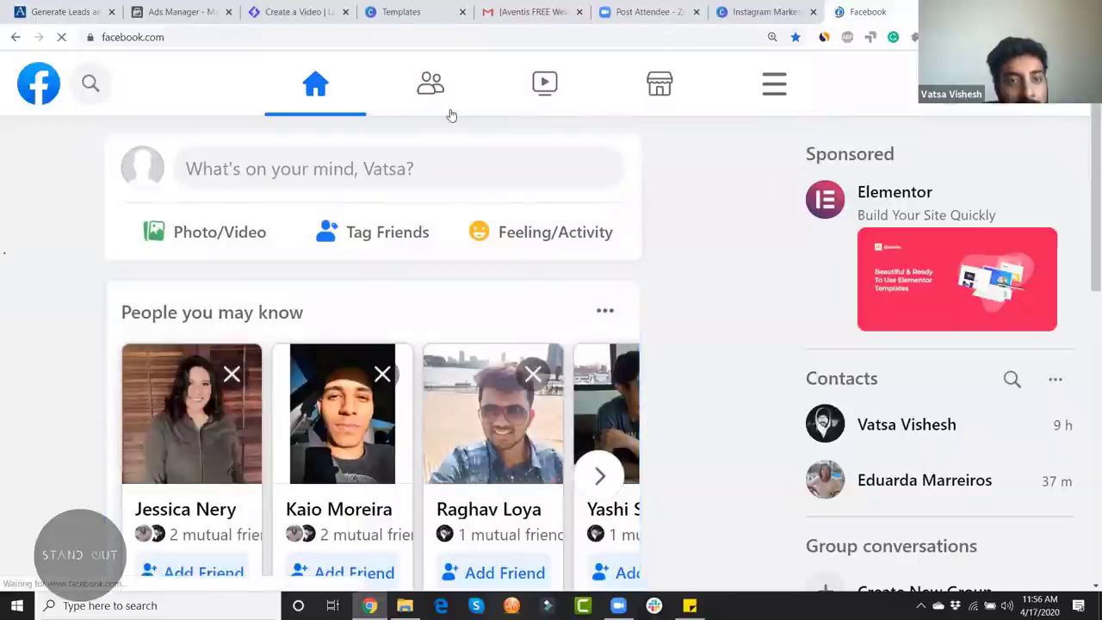
left_click(773, 83)
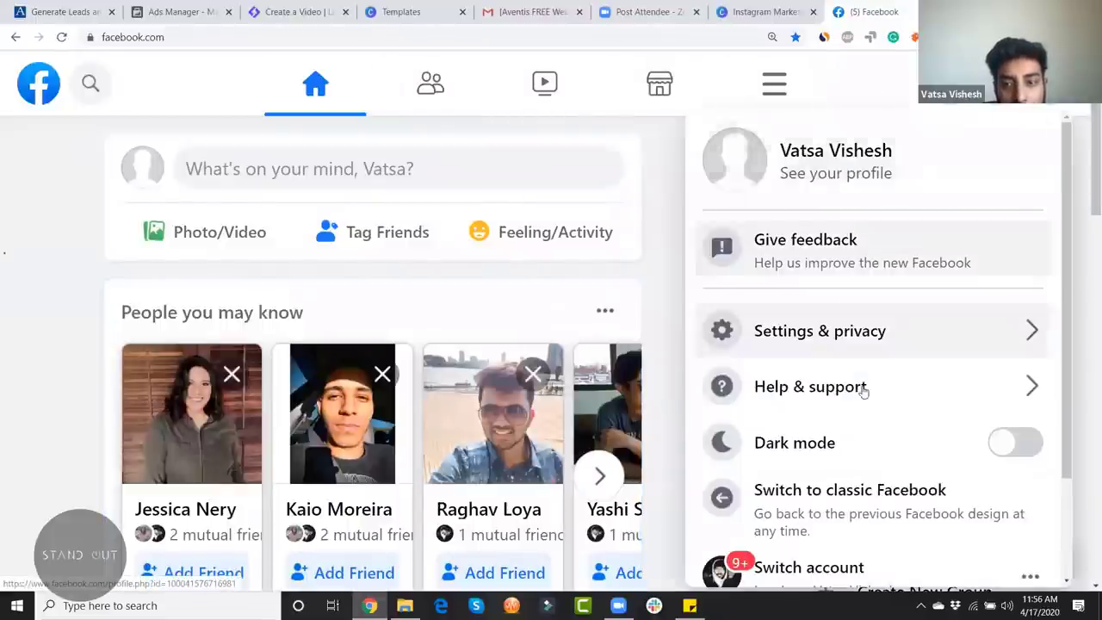
scroll(861, 388, "down", 2)
left_click(41, 91)
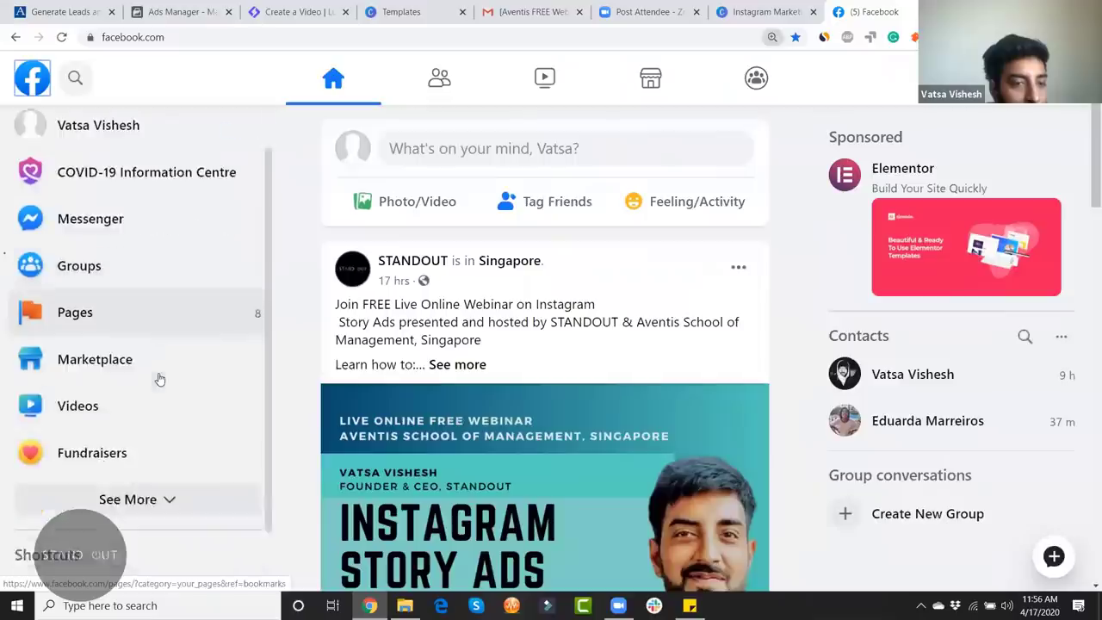
scroll(157, 376, "down", 1)
left_click(153, 516)
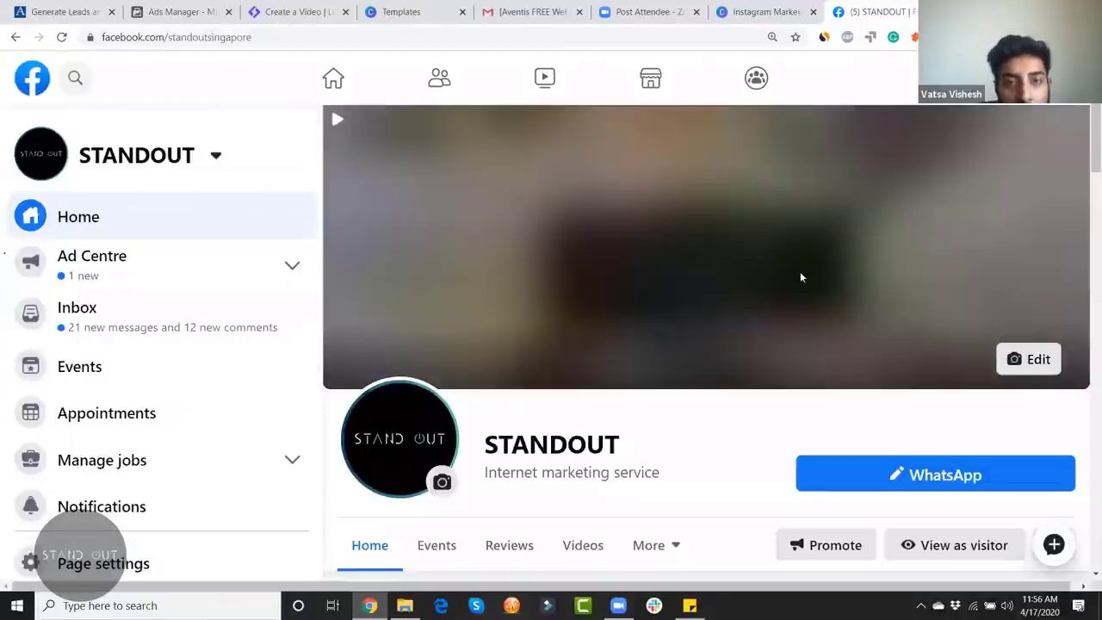
Step: Open the STANDOUT page's message inbox and place the cursor in the chat's reply box
scroll(1018, 444, "down", 3)
scroll(1018, 444, "up", 2)
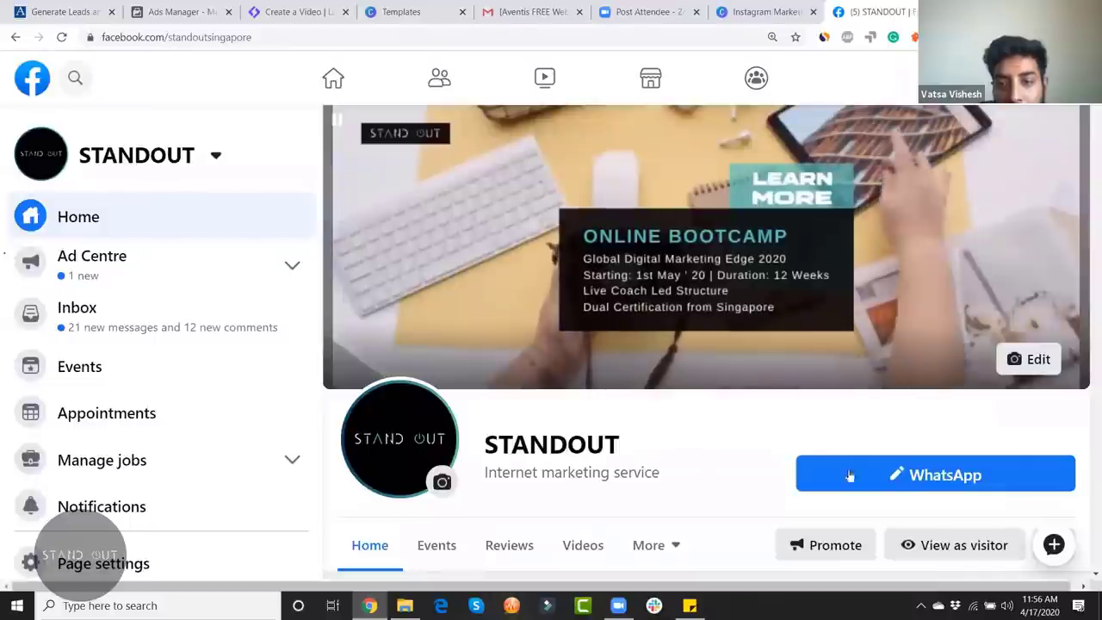
scroll(722, 407, "down", 5)
scroll(722, 406, "down", 10)
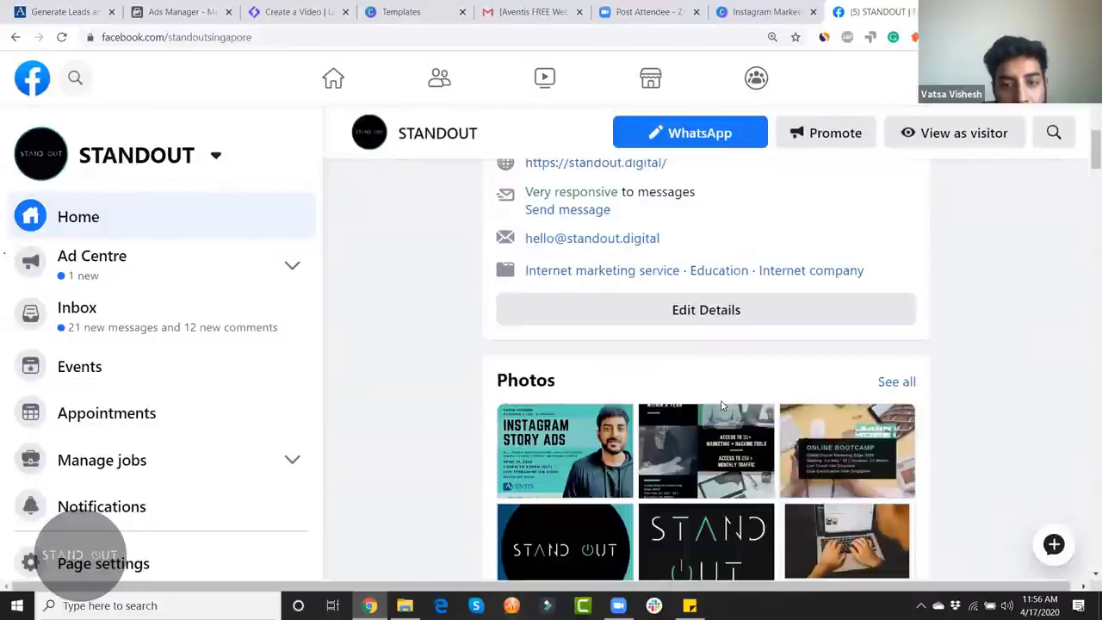
scroll(613, 392, "up", 4)
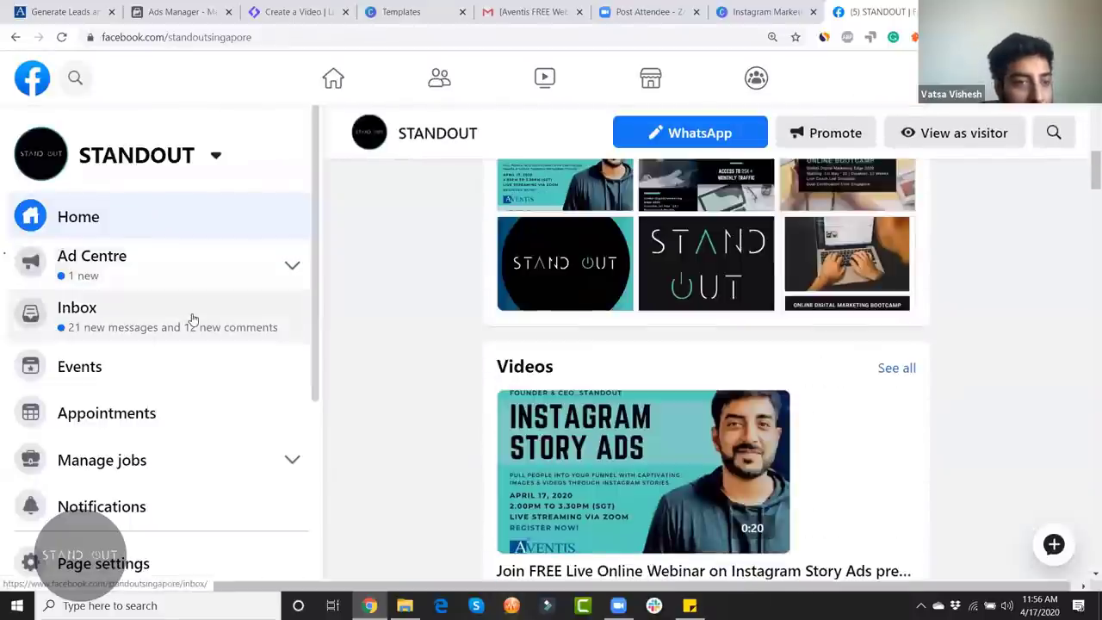
left_click(192, 318)
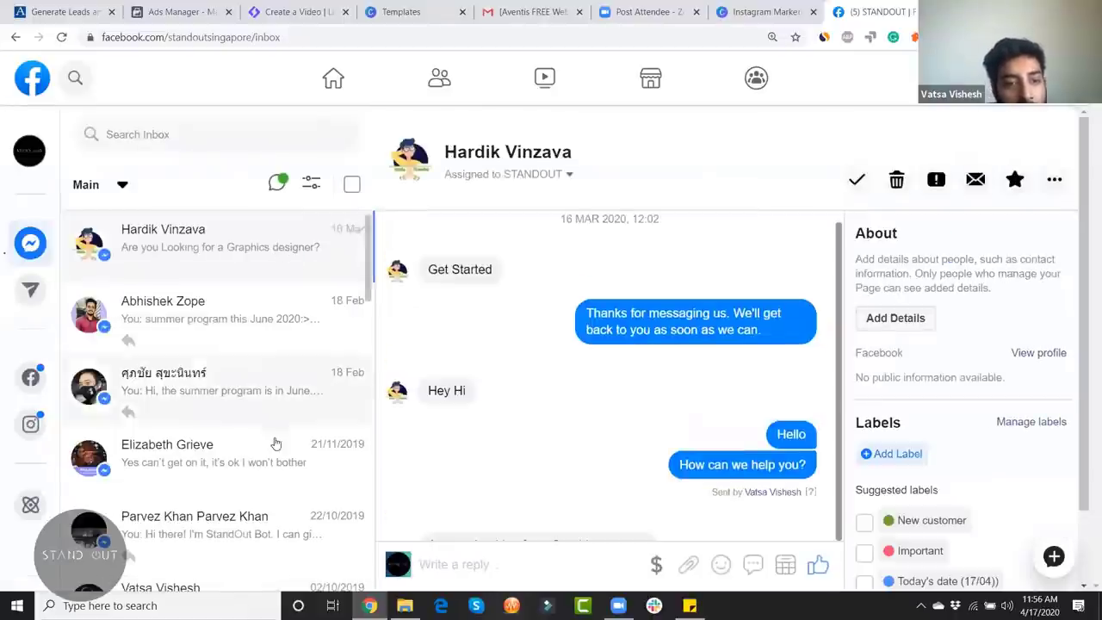
scroll(276, 443, "down", 15)
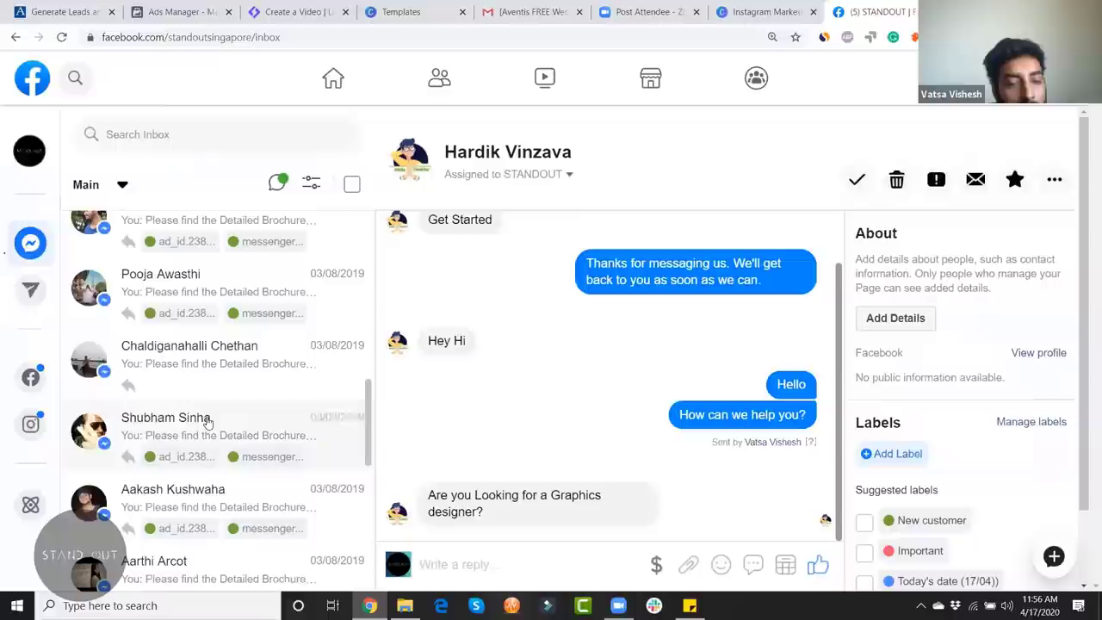
scroll(207, 421, "down", 5)
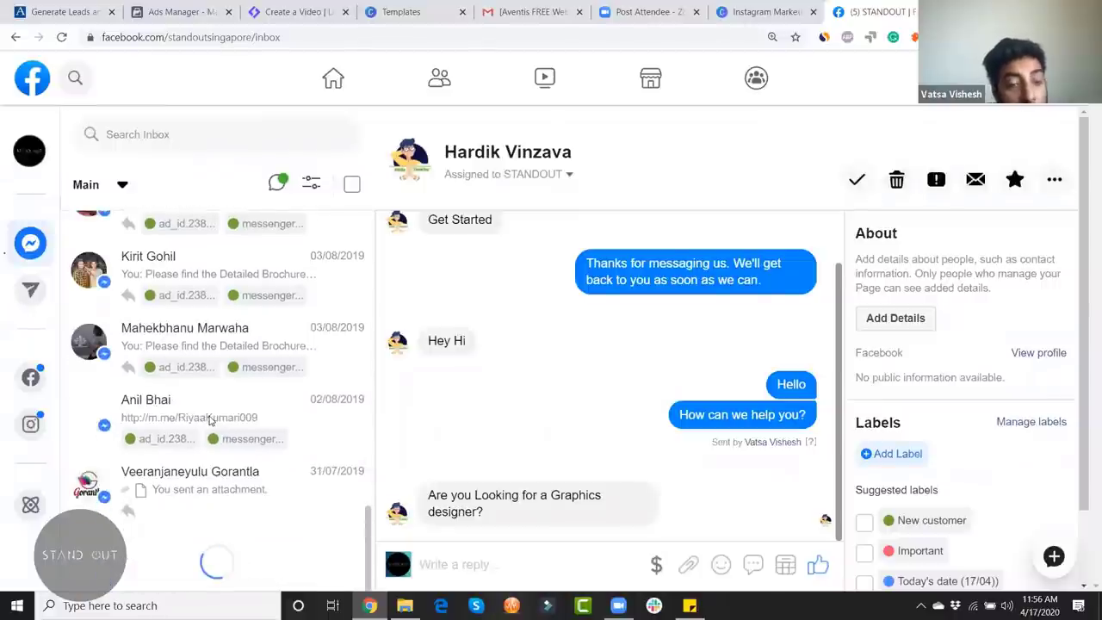
scroll(438, 361, "down", 2)
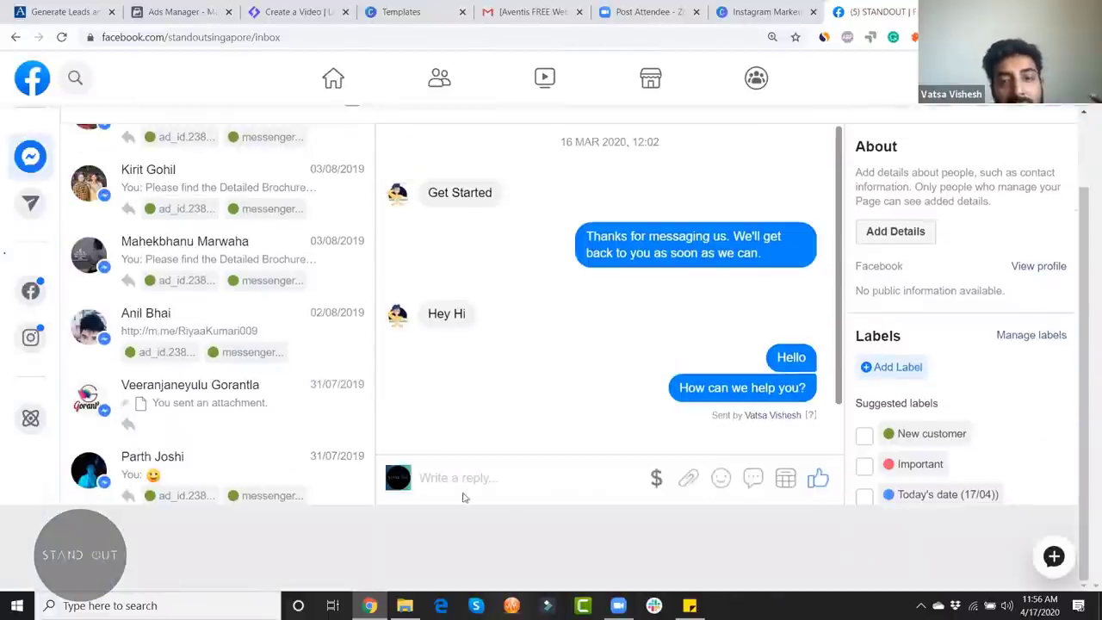
left_click(490, 473)
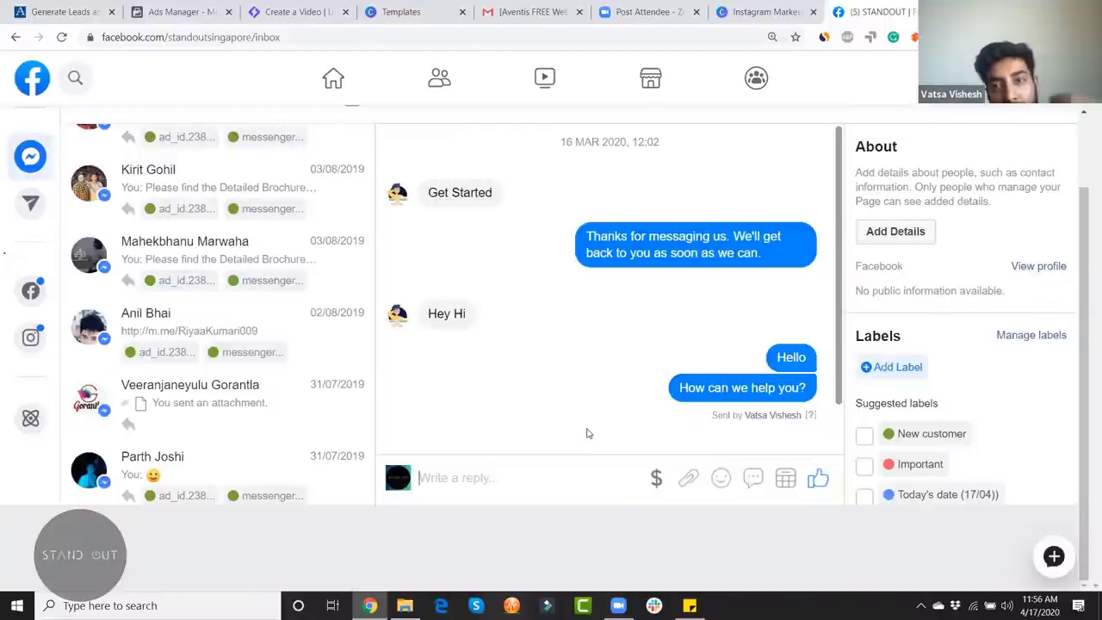
Step: Cycle through the Canva, Zoom, Gmail and Instagram template tabs back to Ads Manager
left_click(762, 12)
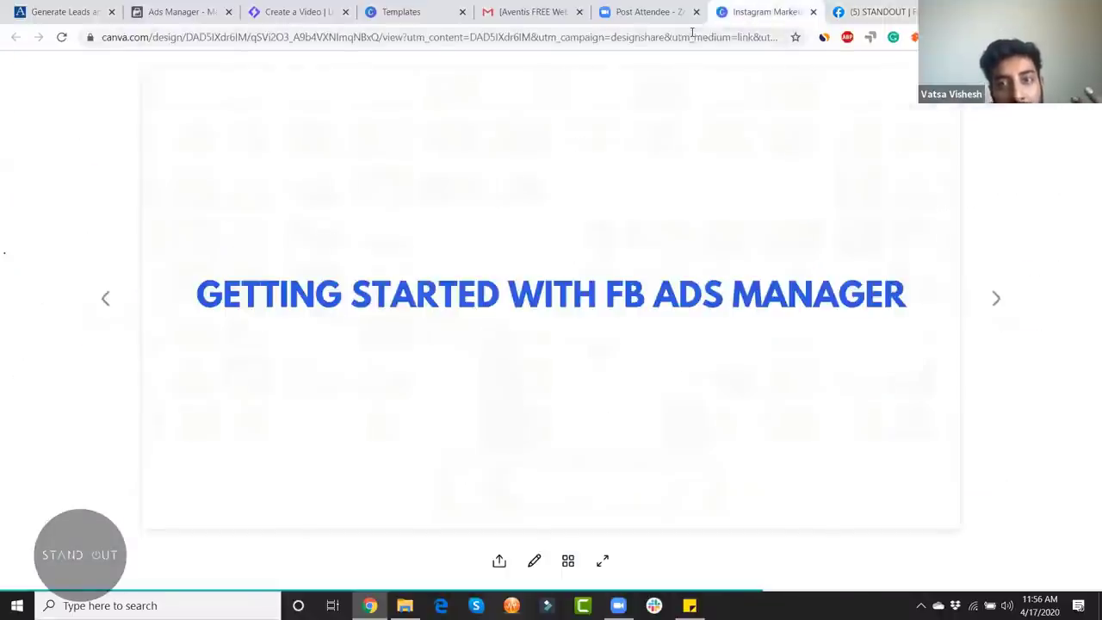
left_click(650, 12)
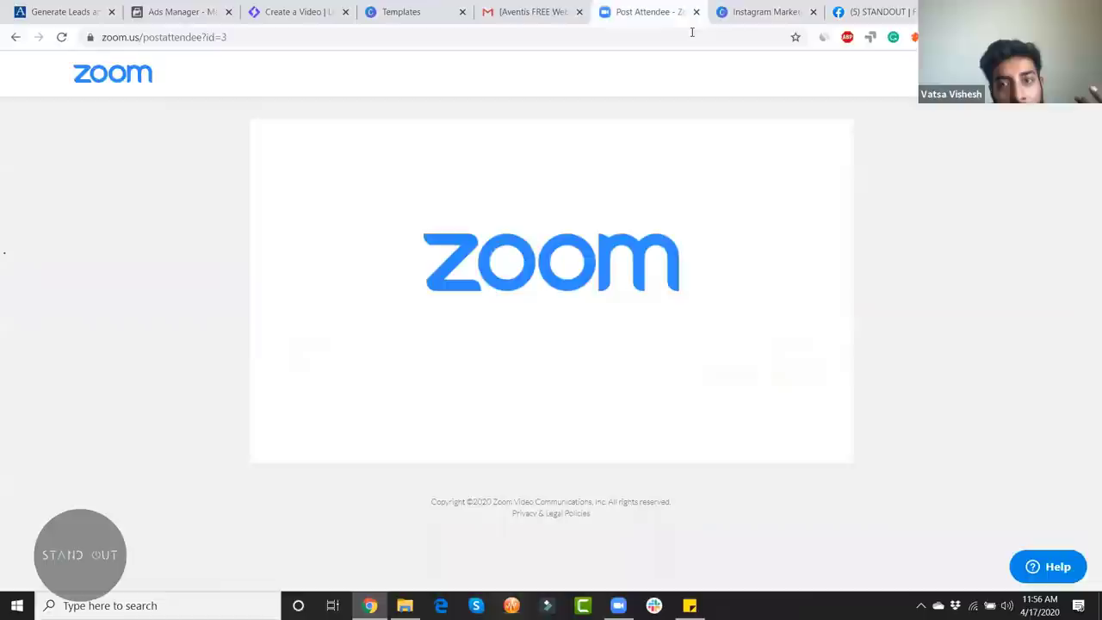
left_click(527, 17)
left_click(401, 12)
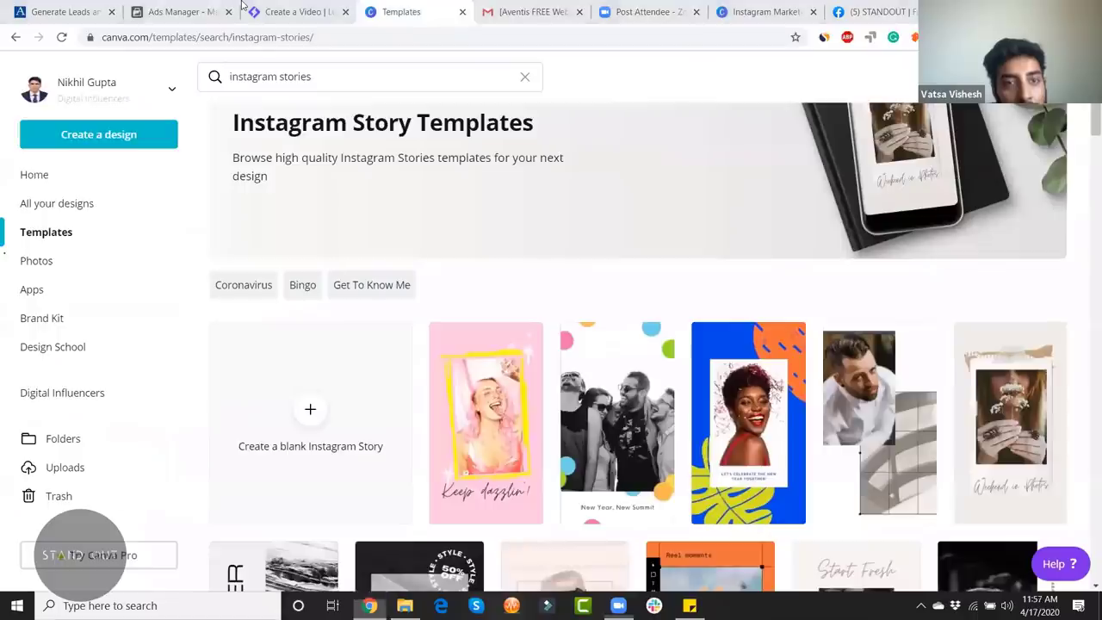
left_click(172, 12)
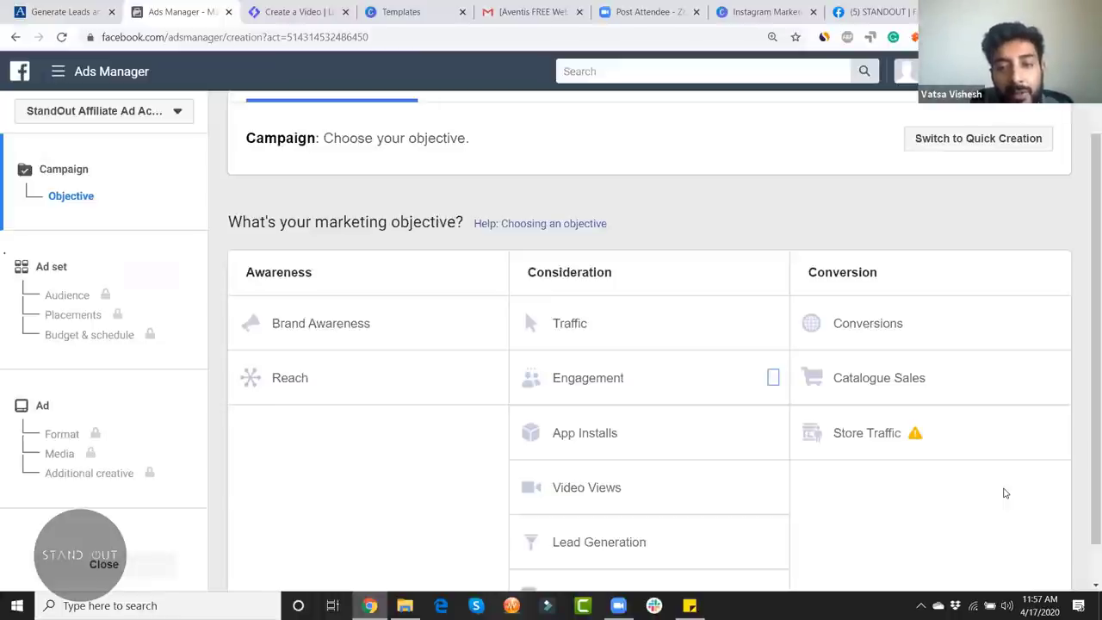
scroll(795, 581, "down", 1)
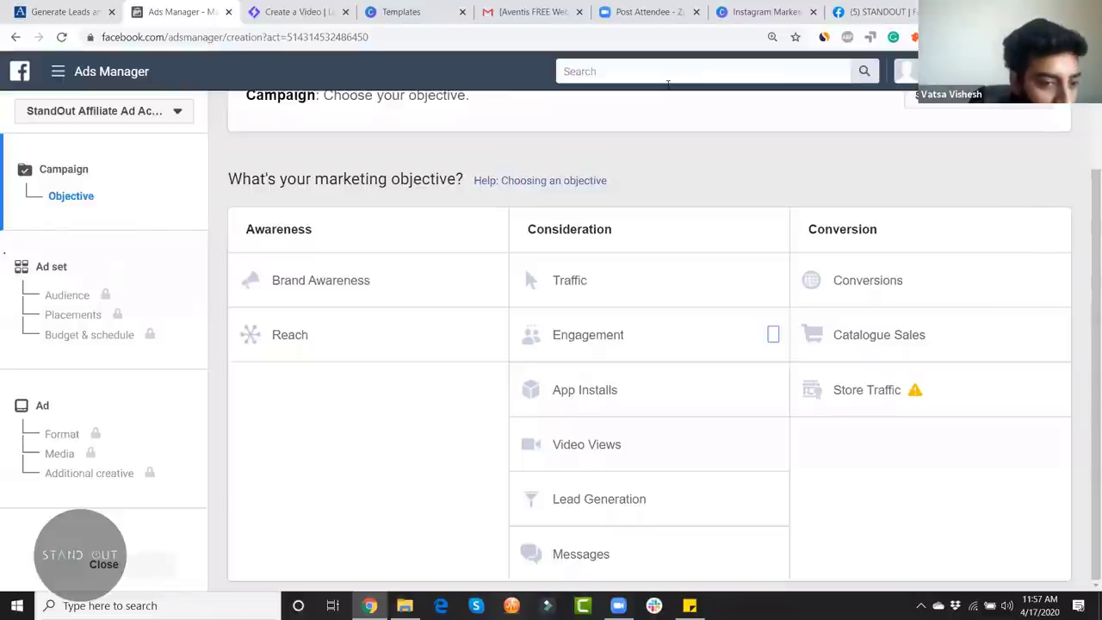
key("alt+h")
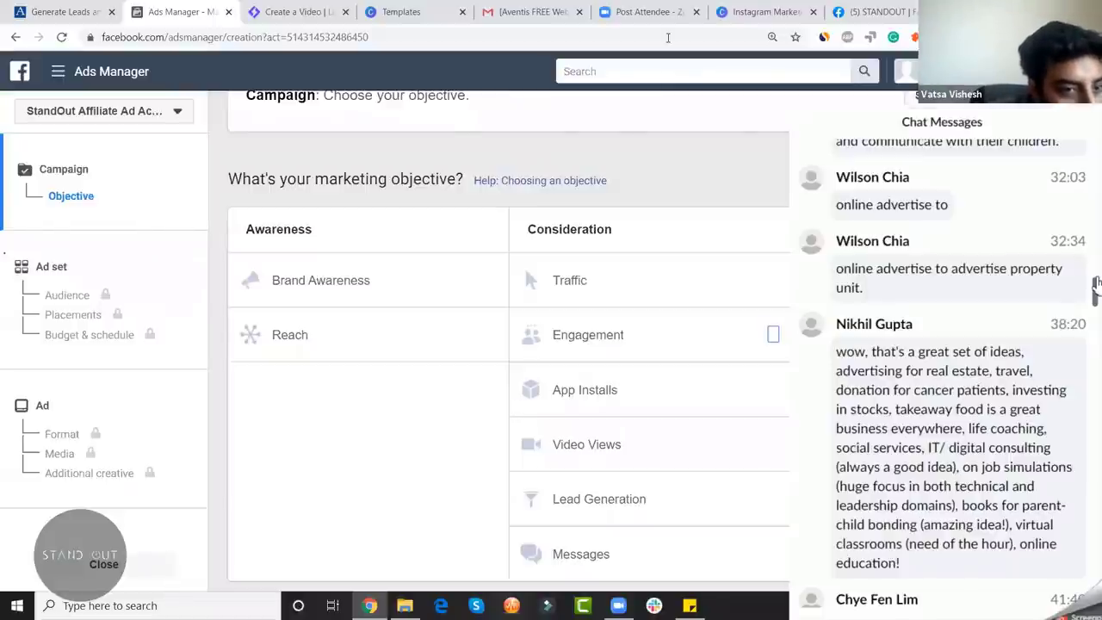
scroll(1097, 292, "down", 3)
scroll(1097, 292, "down", 3)
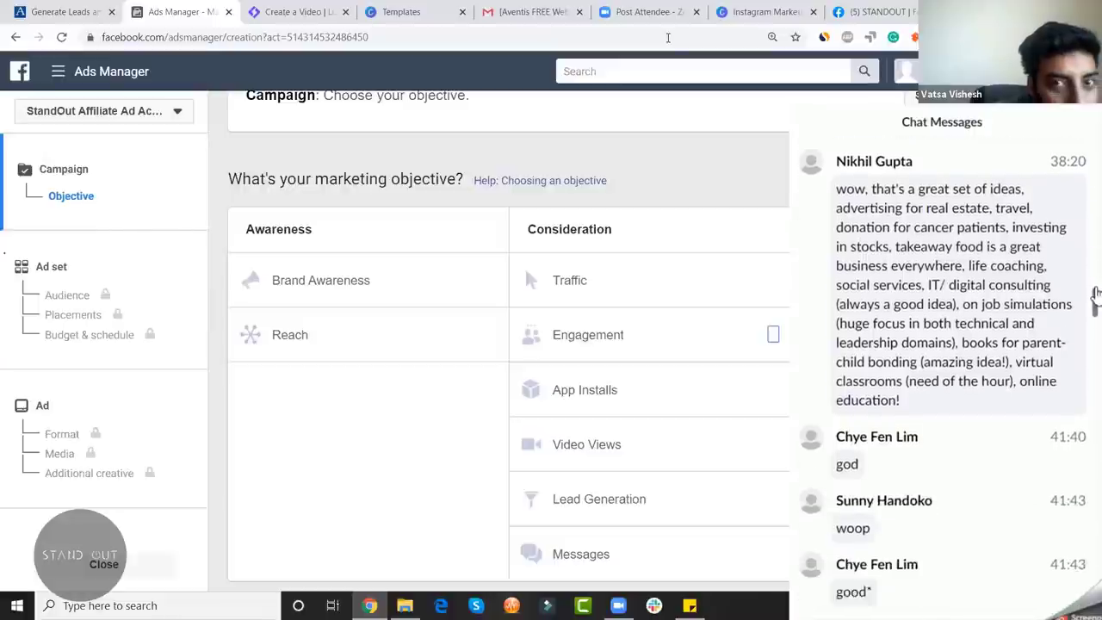
scroll(1094, 296, "down", 2)
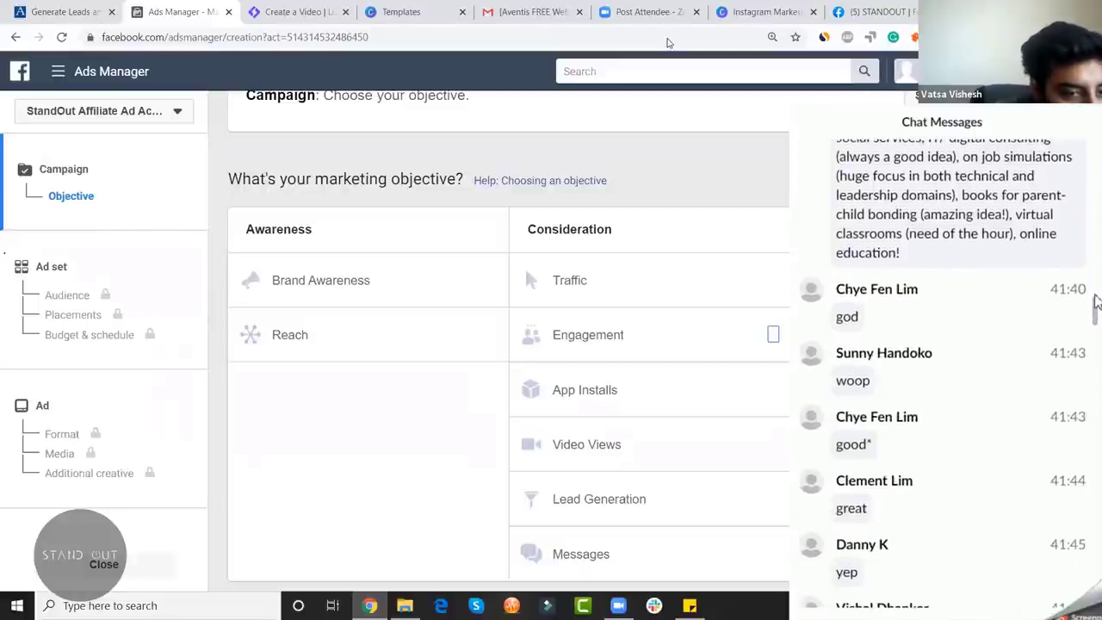
scroll(1098, 306, "down", 2)
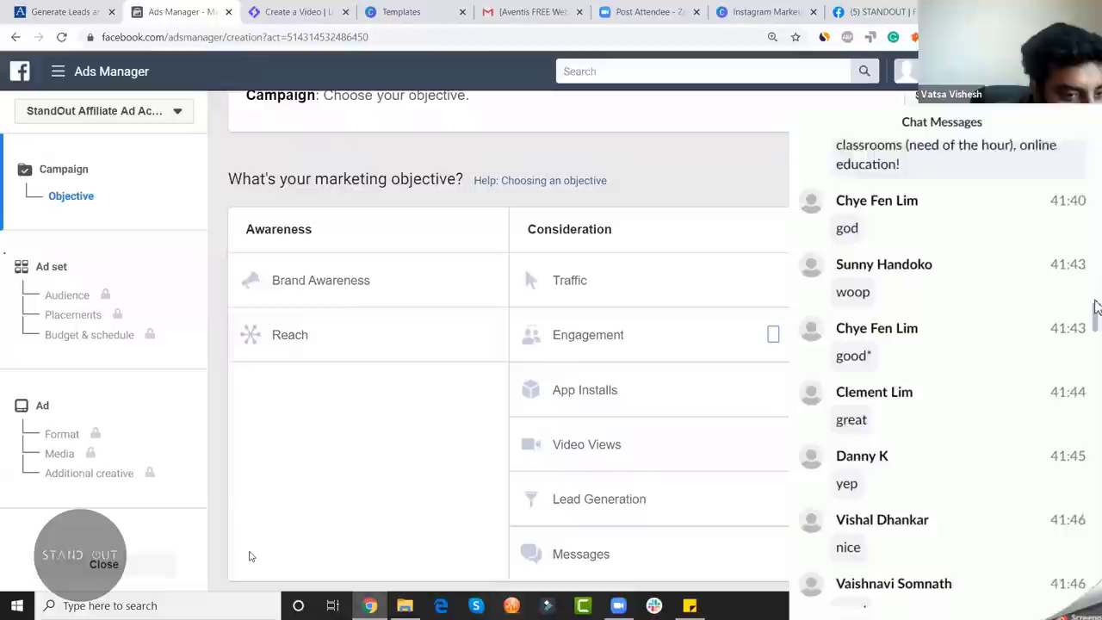
scroll(1097, 309, "up", 1)
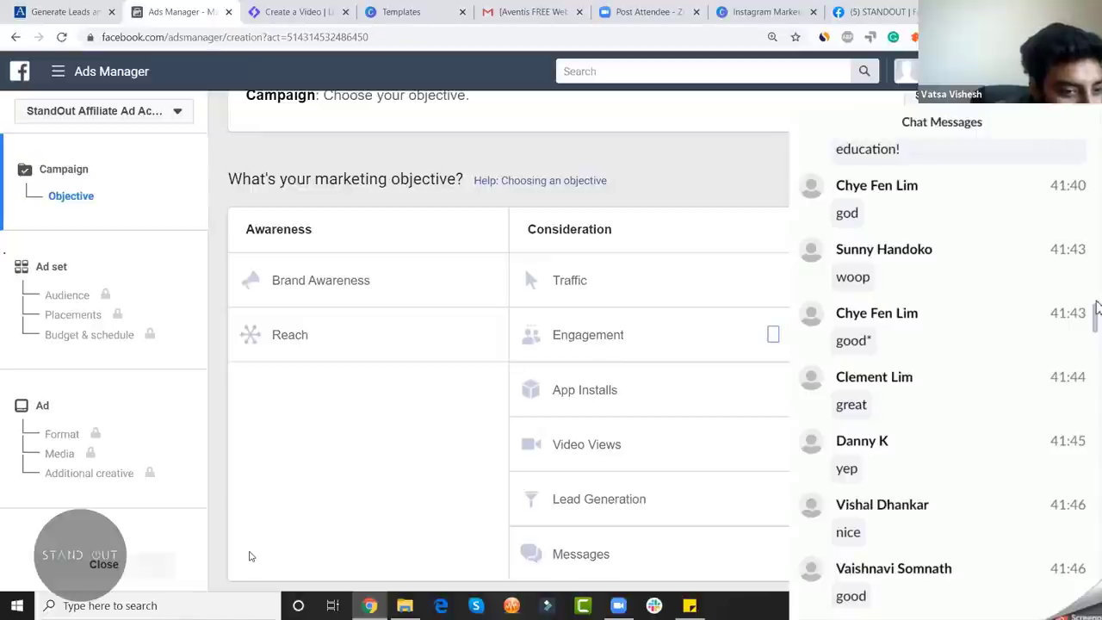
scroll(1096, 308, "down", 5)
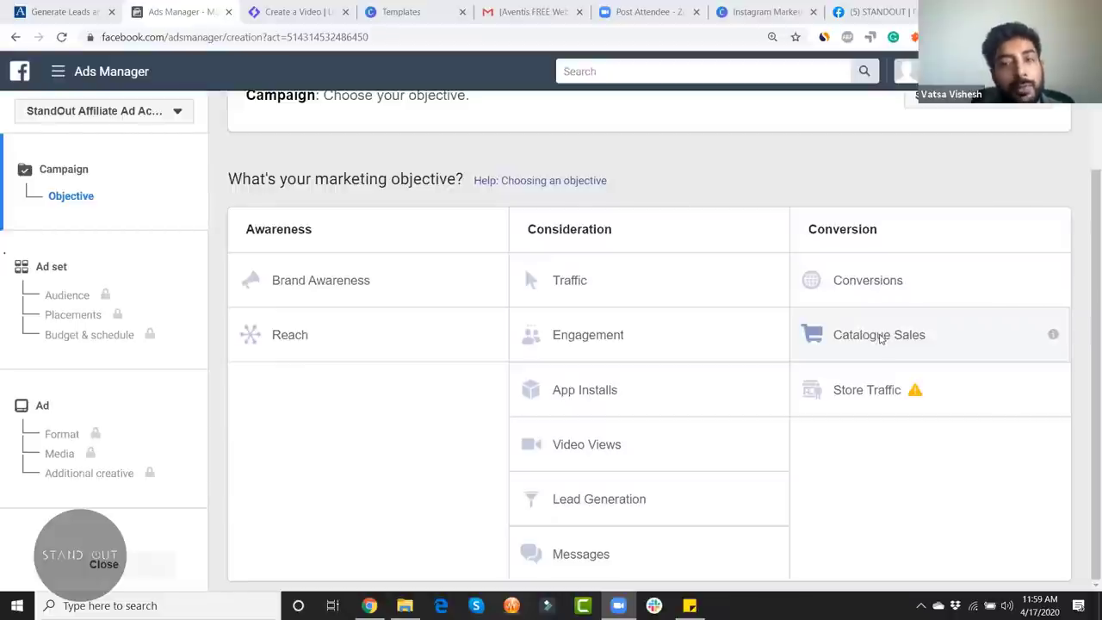
mouse_move(899, 415)
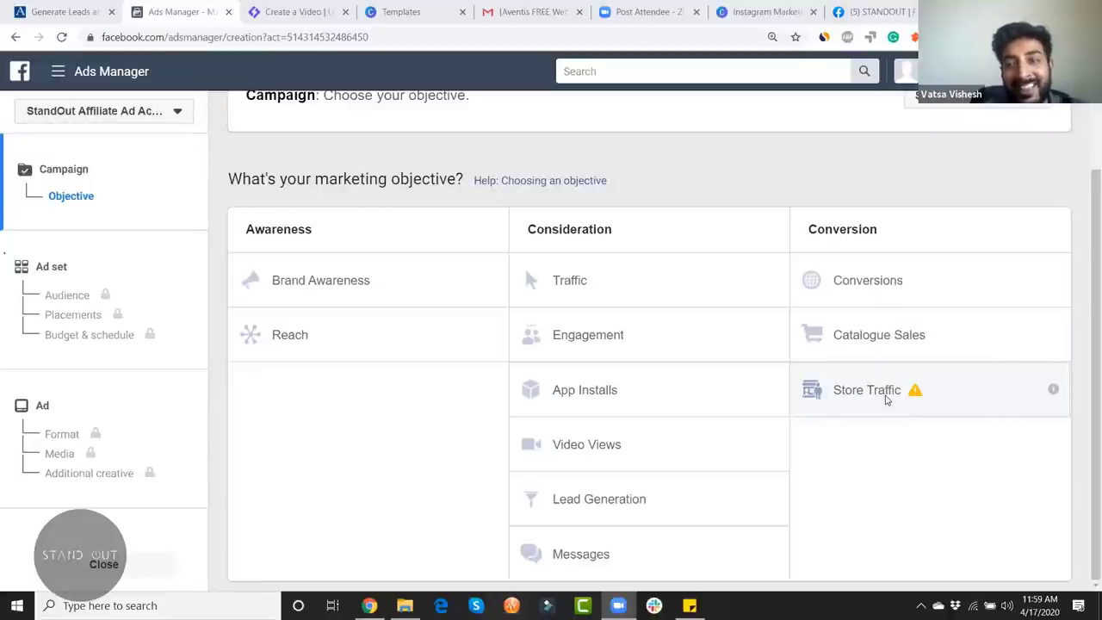
mouse_move(896, 439)
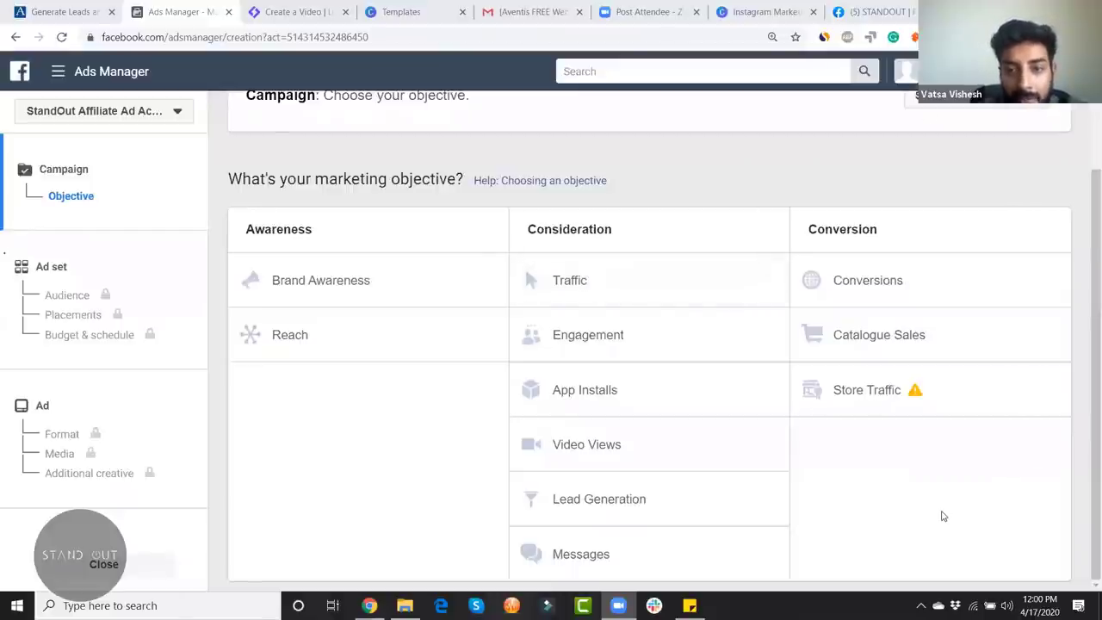
Step: Pick Traffic under Consideration and start rewriting the campaign name's suffix
left_click(638, 275)
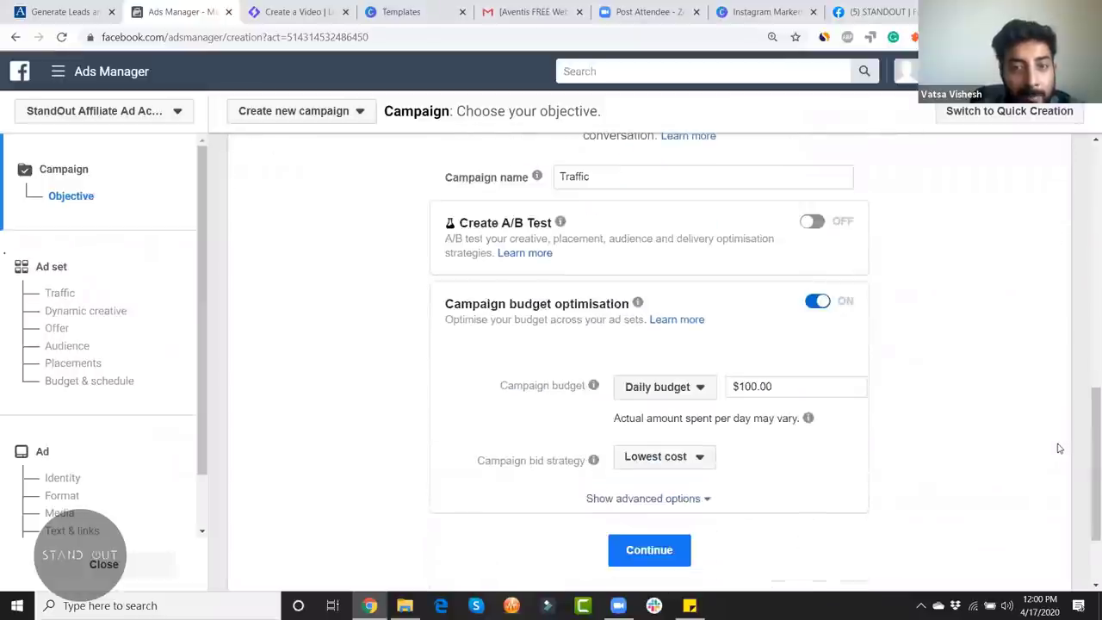
left_click(661, 180)
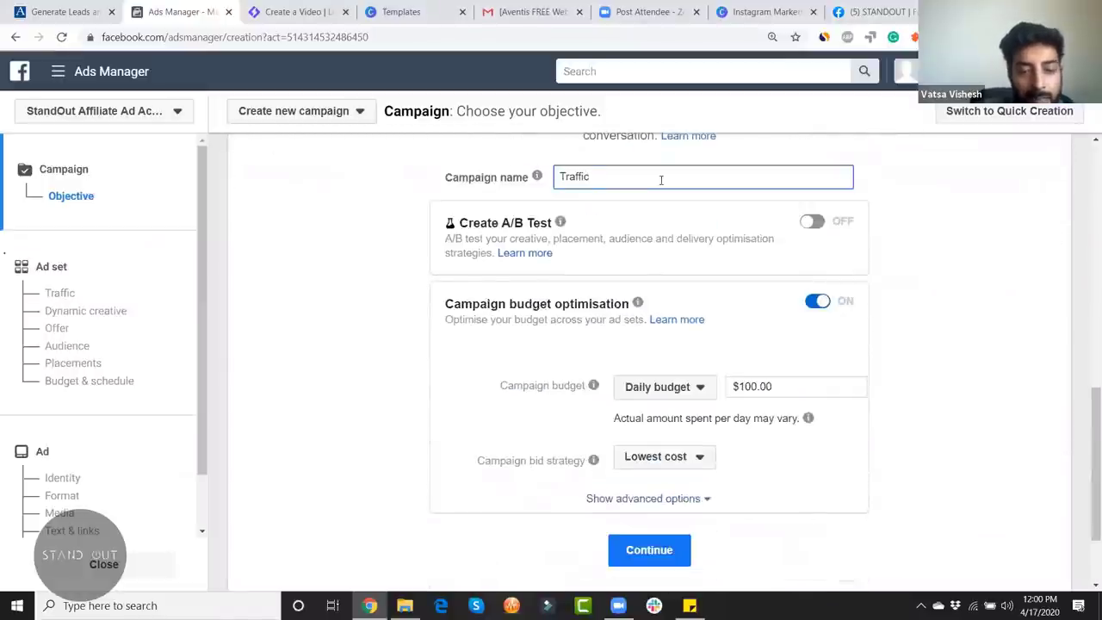
type("- oNLINE ")
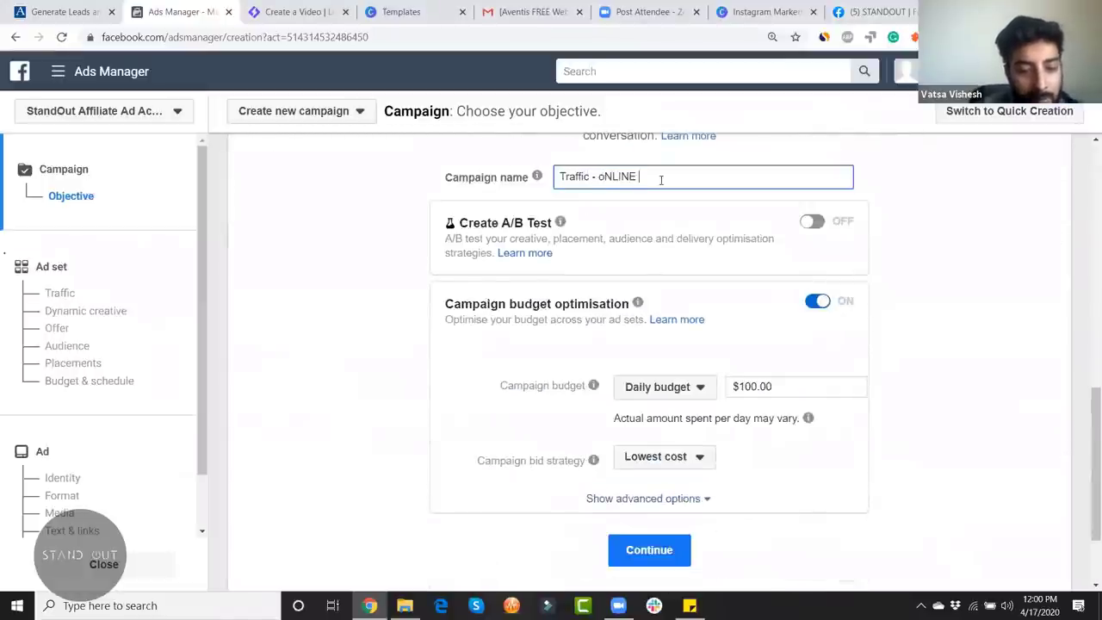
type("fOOD & tRAVEL")
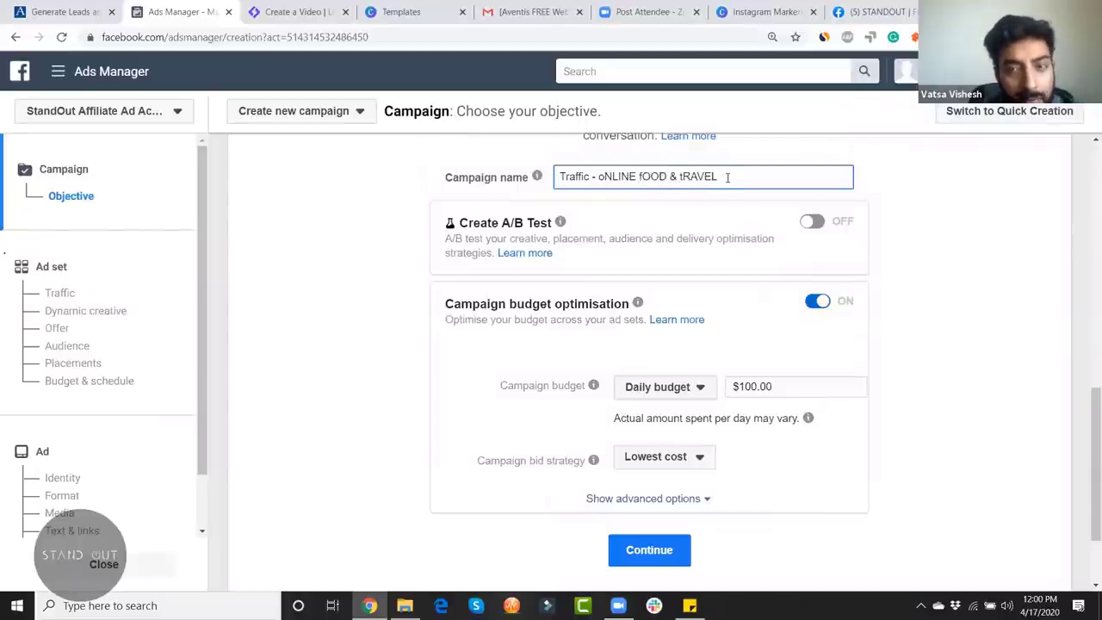
left_click_drag(730, 176, 598, 178)
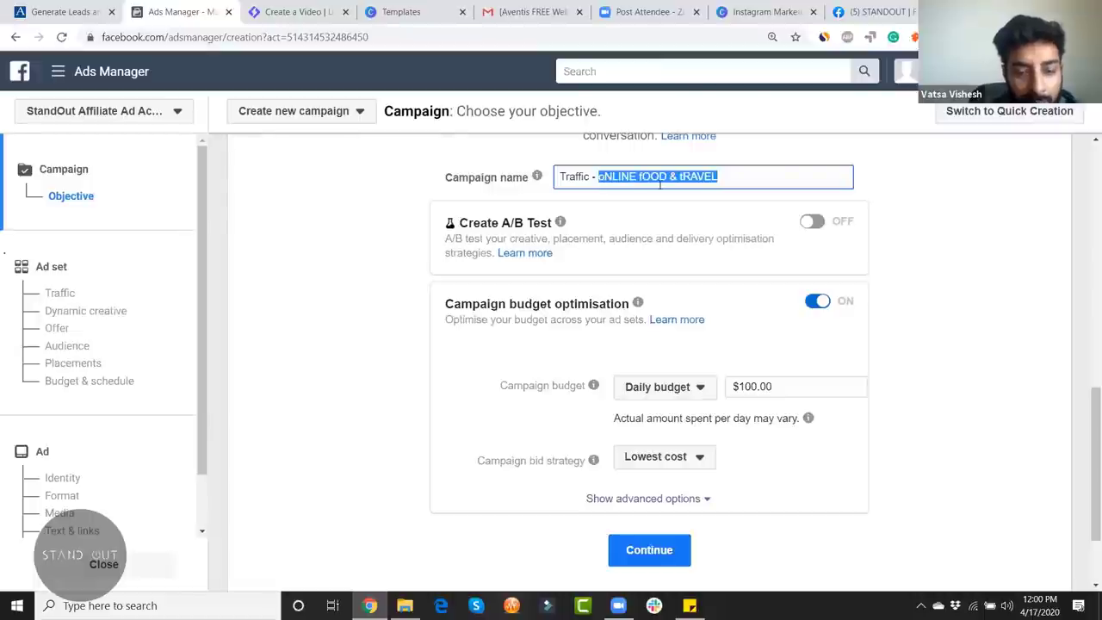
Step: Correct the typo so the name reads 'Traffic - Online Food Delivery'
type("Onlien")
key("ctrl+shift+Left")
key("Right")
key("BackSpace")
key("BackSpace")
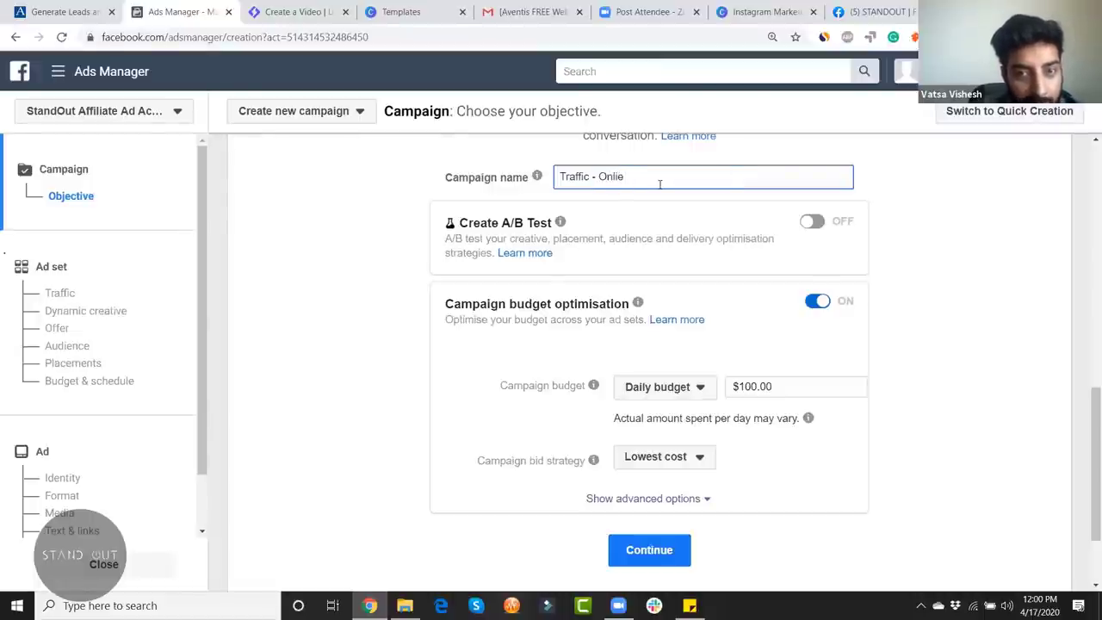
type("ne Foo")
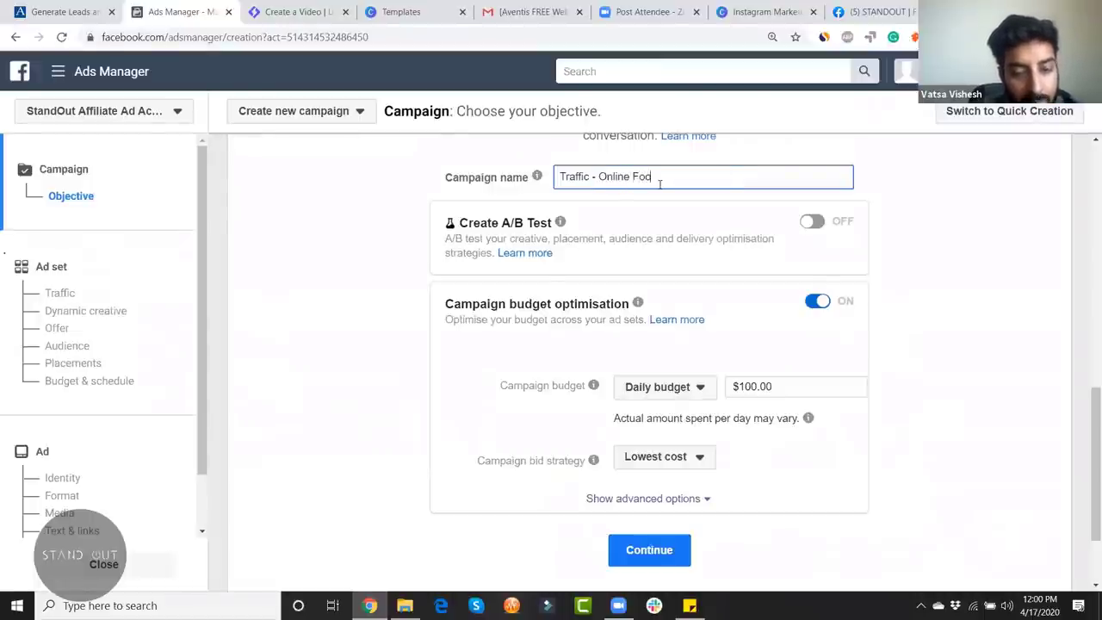
type("d Delivery")
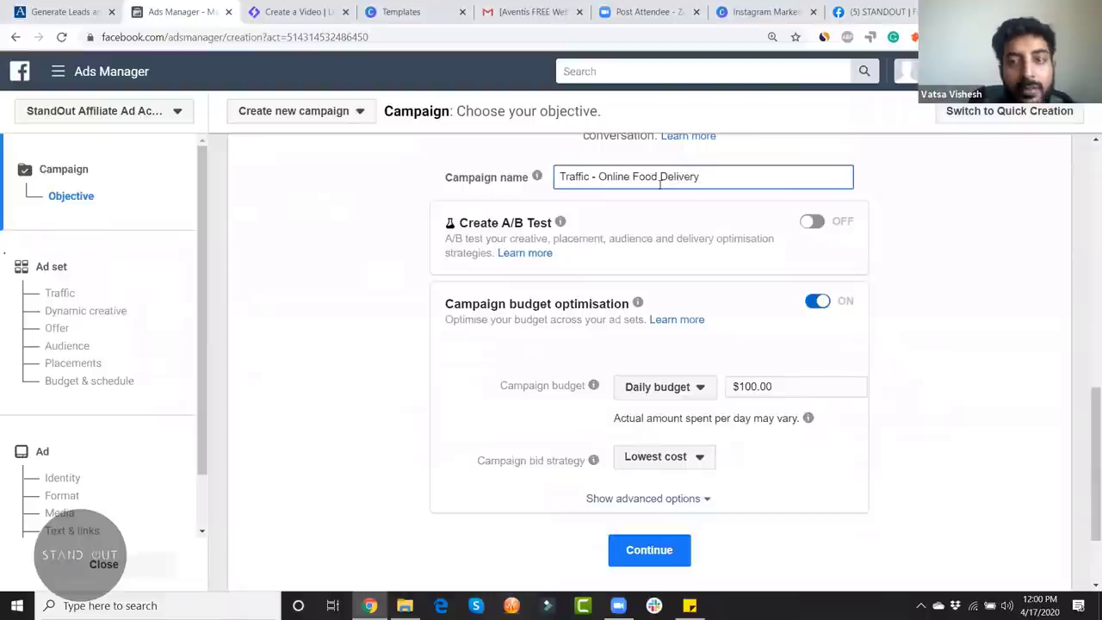
left_click(1004, 230)
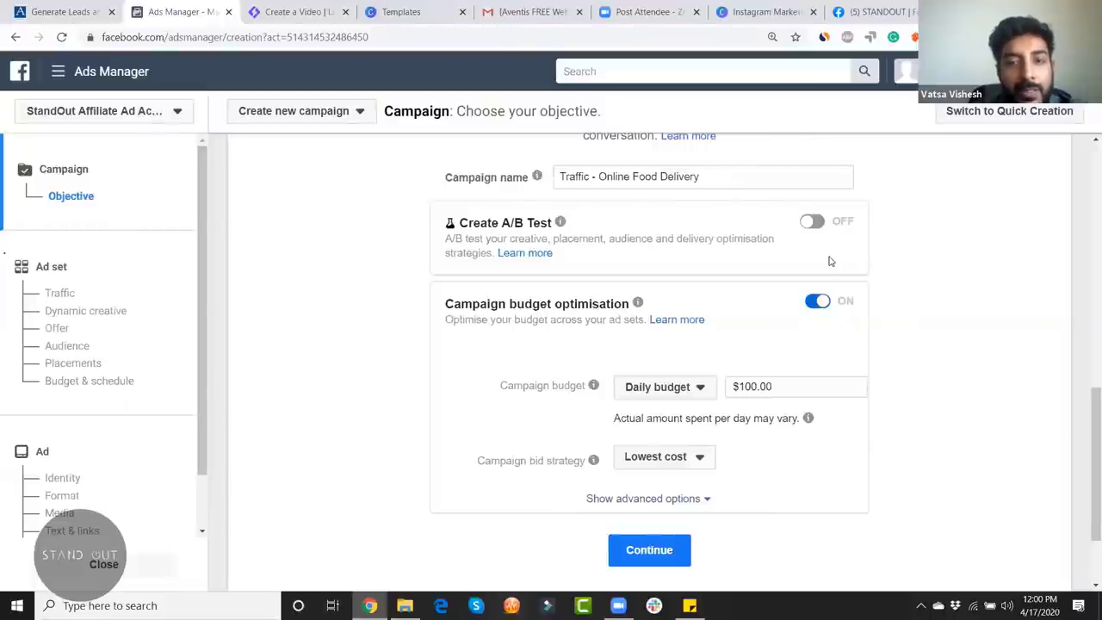
scroll(831, 260, "up", 2)
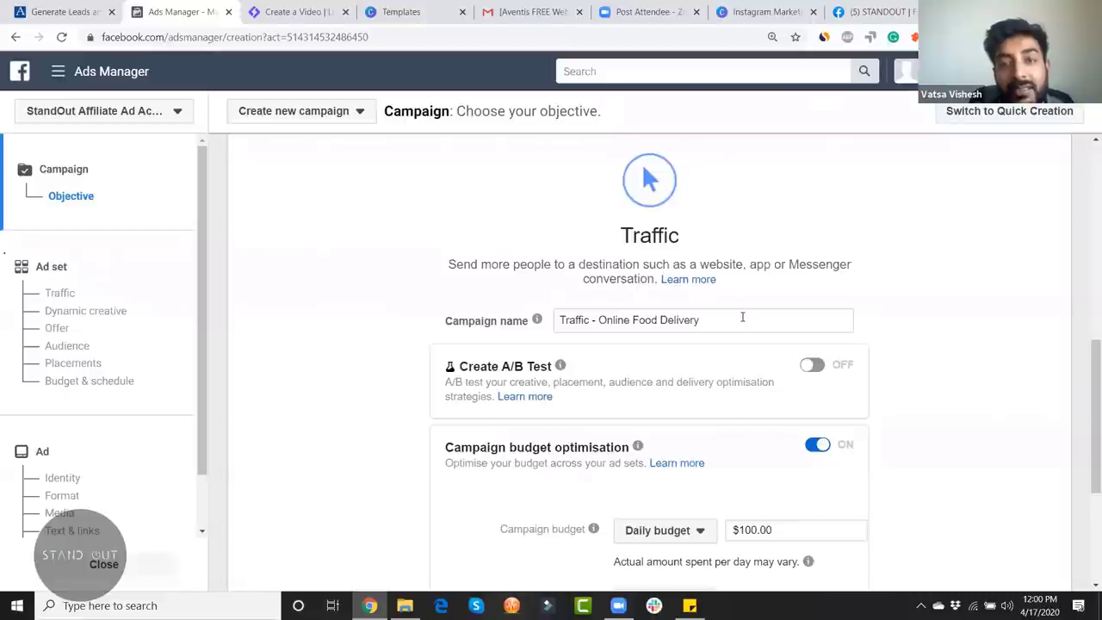
scroll(742, 316, "down", 2)
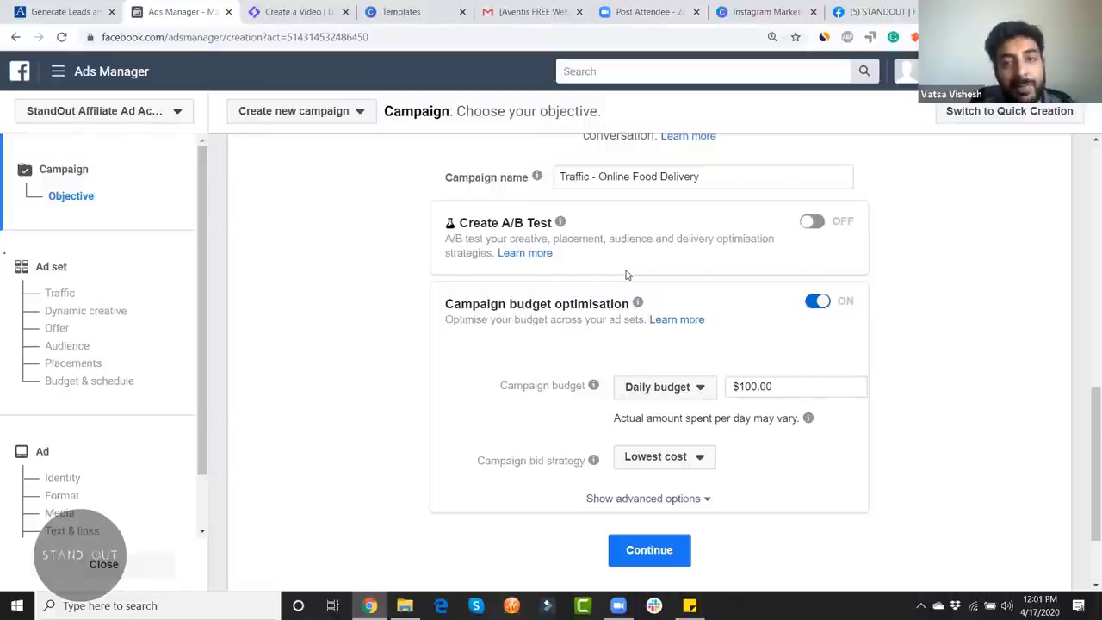
mouse_move(560, 222)
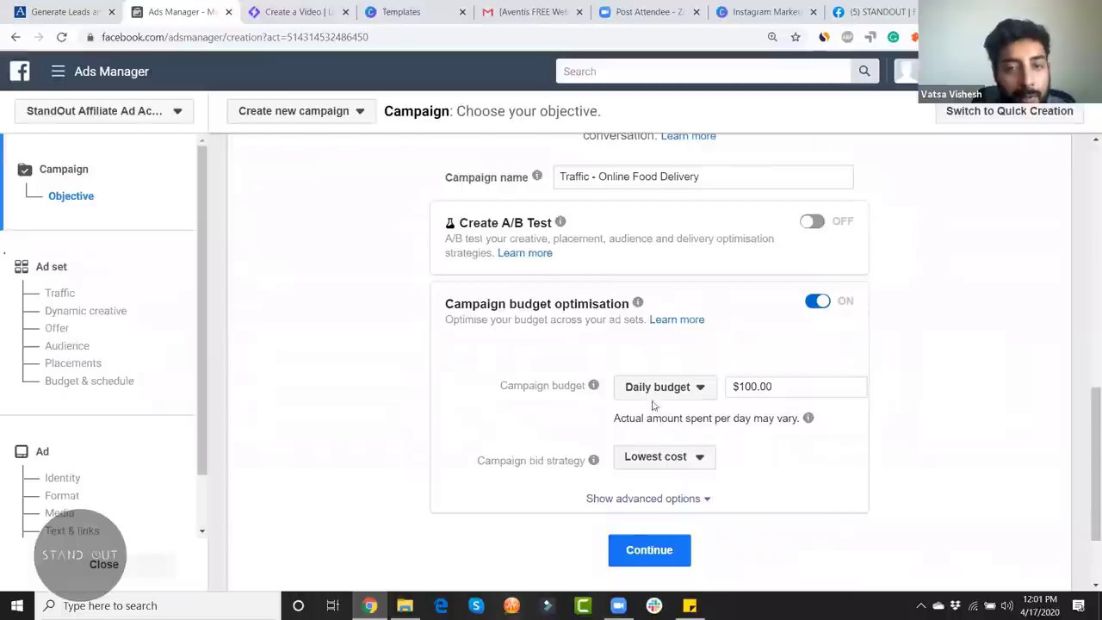
mouse_move(637, 302)
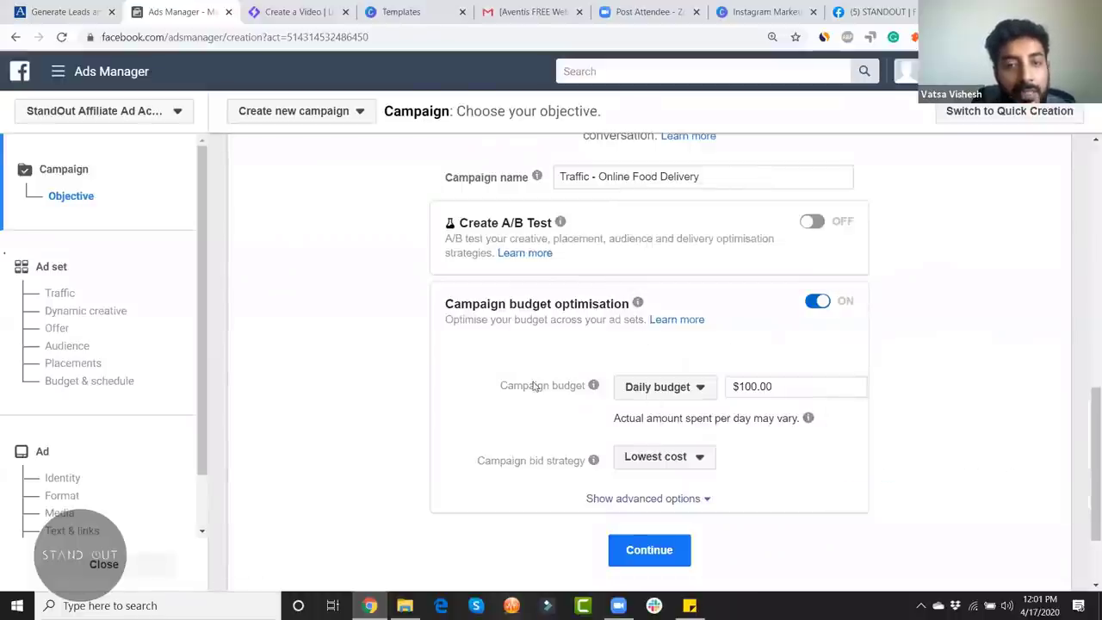
Step: Select the daily campaign budget amount, keeping it at $100.00
scroll(715, 416, "down", 1)
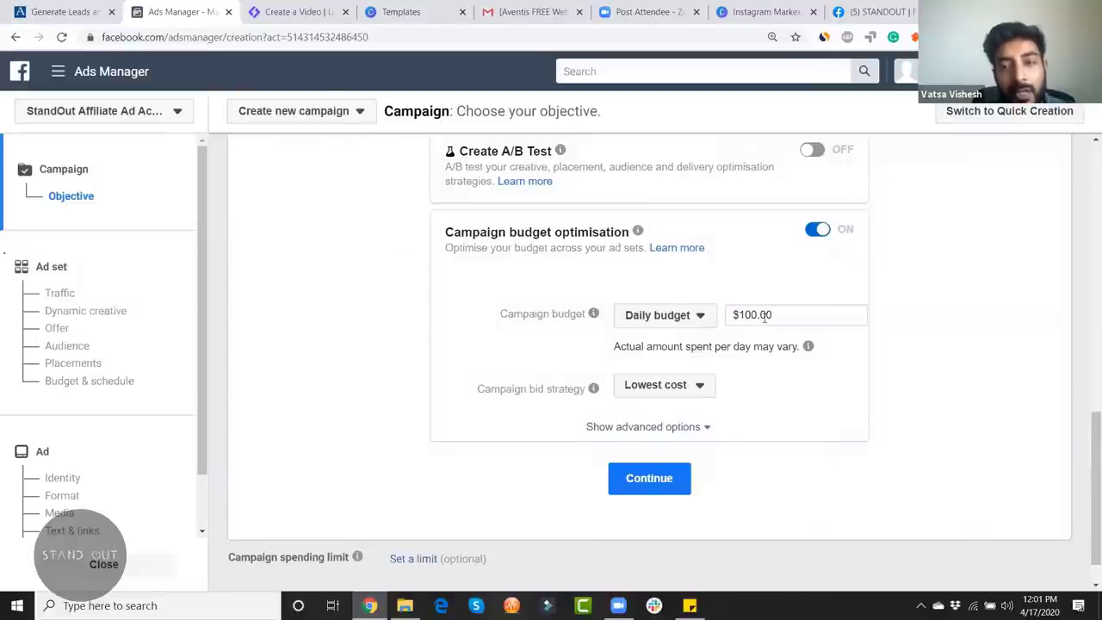
left_click_drag(757, 314, 729, 318)
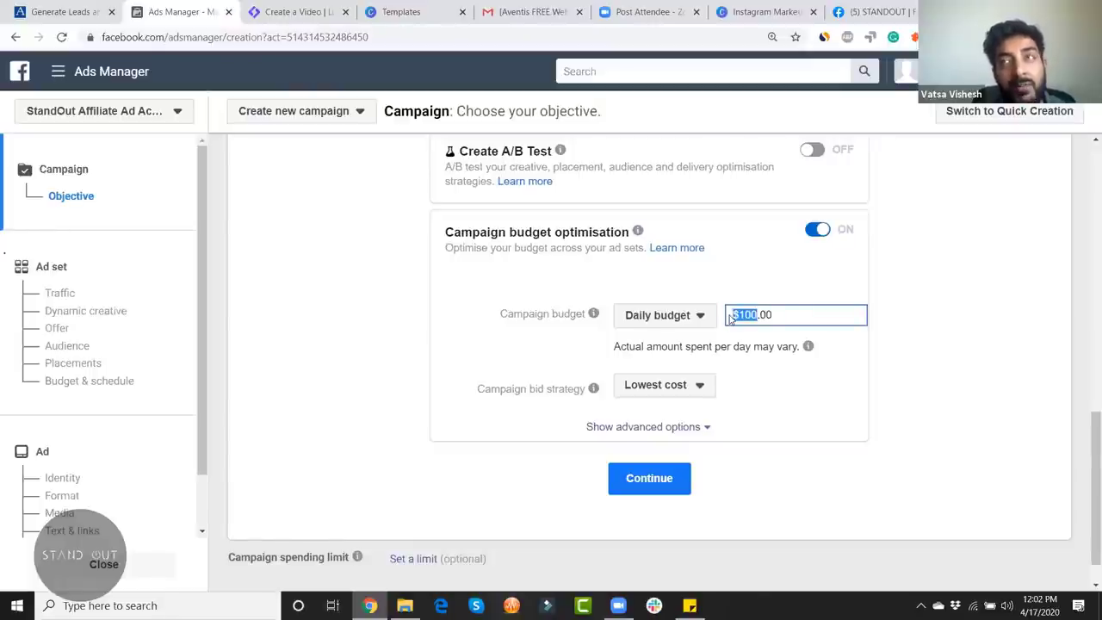
mouse_move(809, 346)
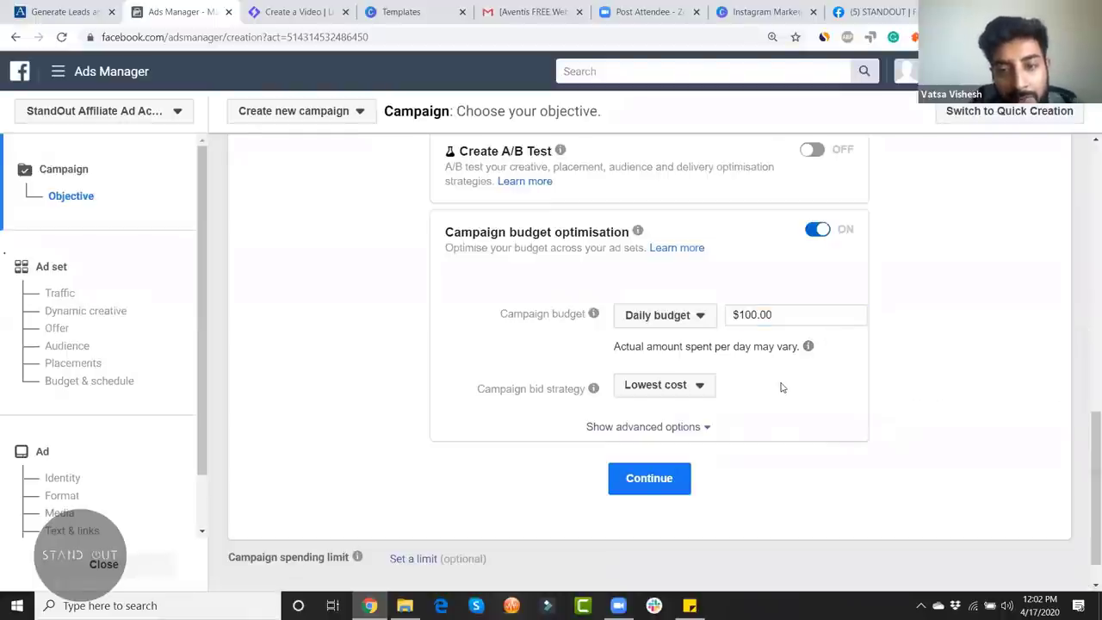
Step: Keep Lowest cost as the campaign bid strategy
left_click(695, 386)
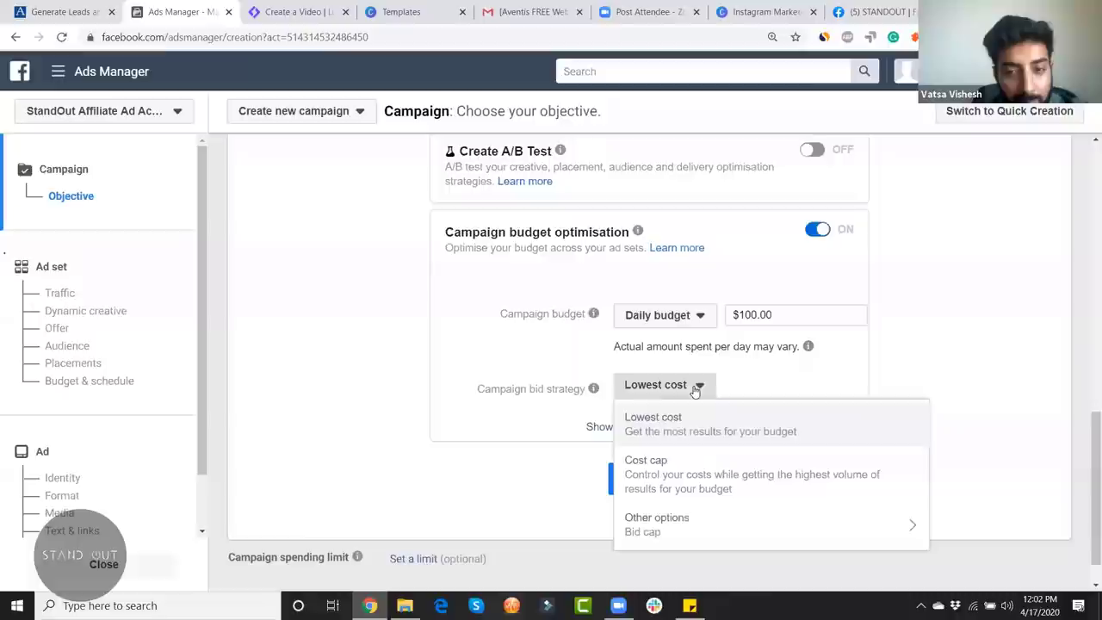
left_click(582, 414)
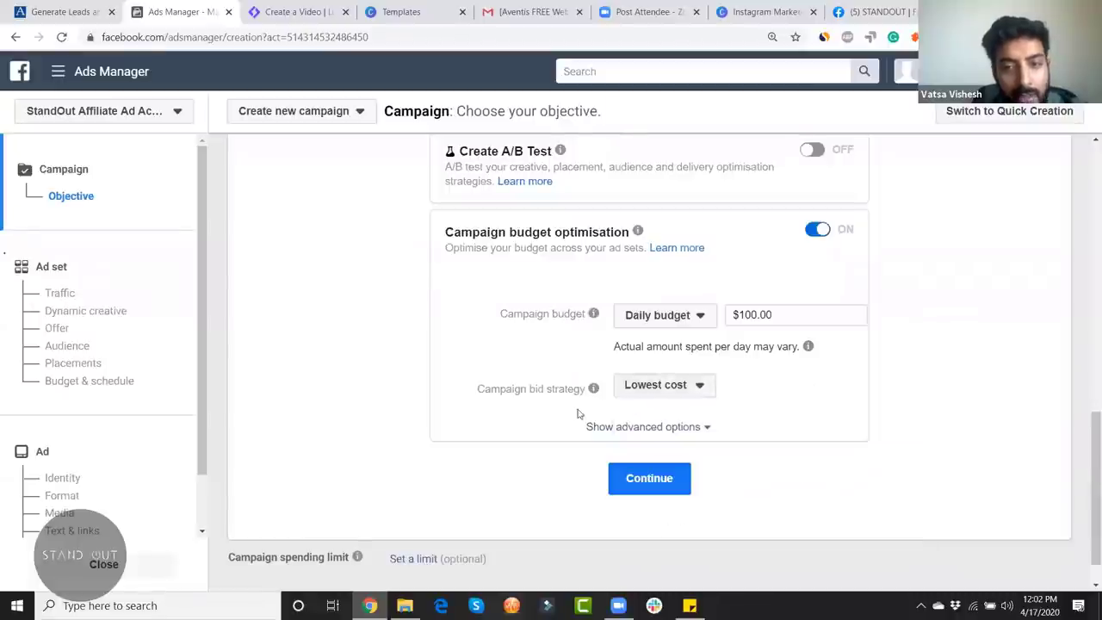
left_click(694, 387)
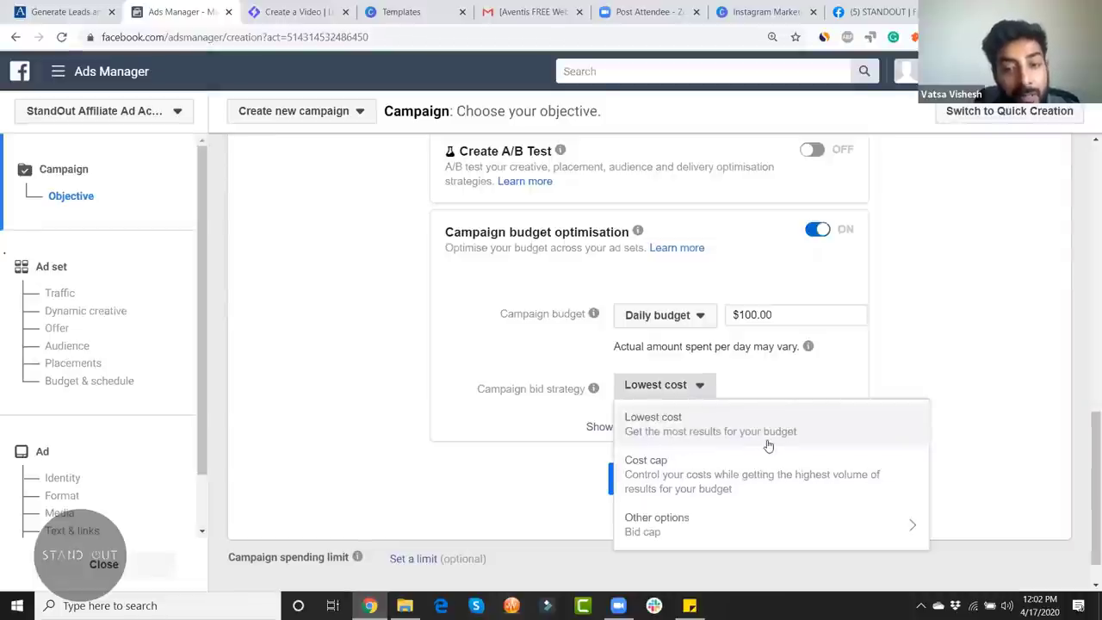
left_click(828, 368)
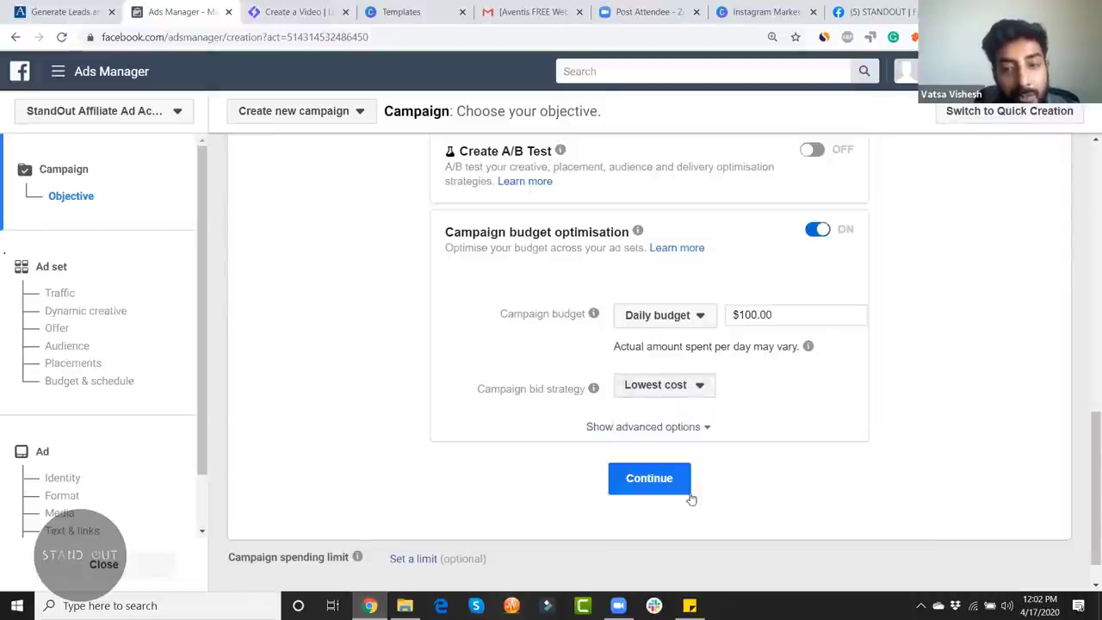
left_click(651, 478)
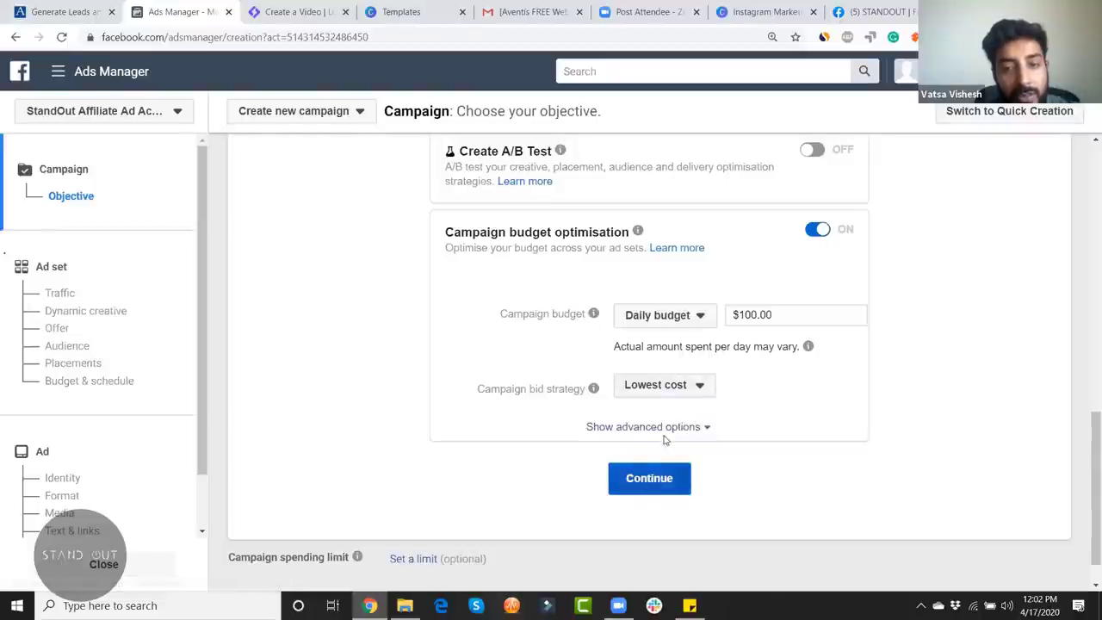
Step: Reveal the advanced options and the Standard/Accelerated delivery type choices
left_click(664, 430)
scroll(929, 485, "down", 3)
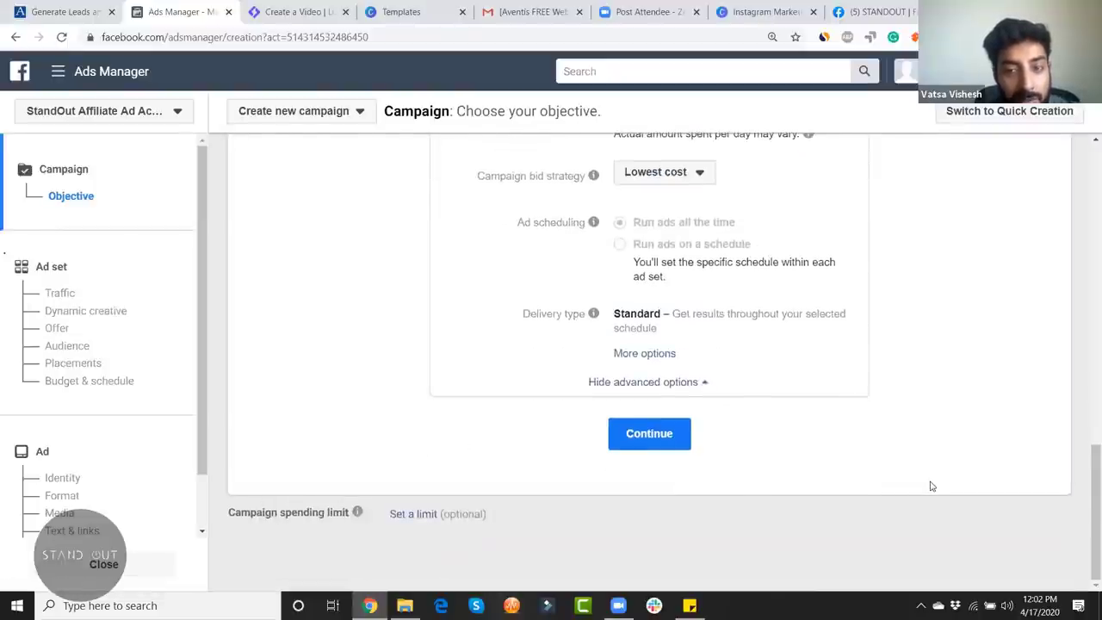
scroll(800, 485, "up", 2)
scroll(671, 448, "down", 1)
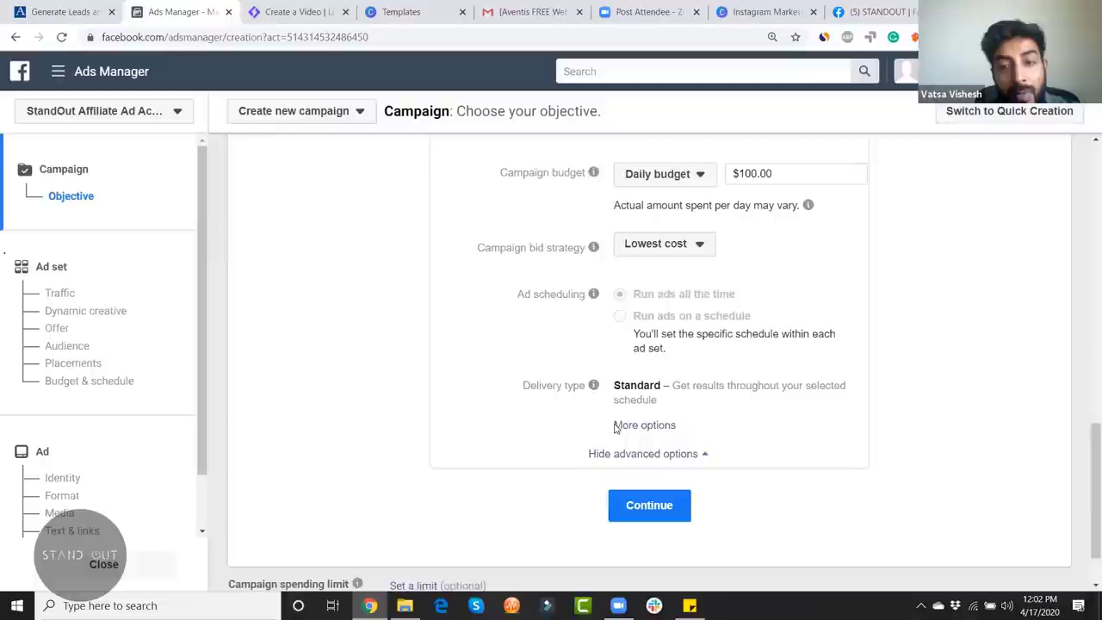
left_click(658, 425)
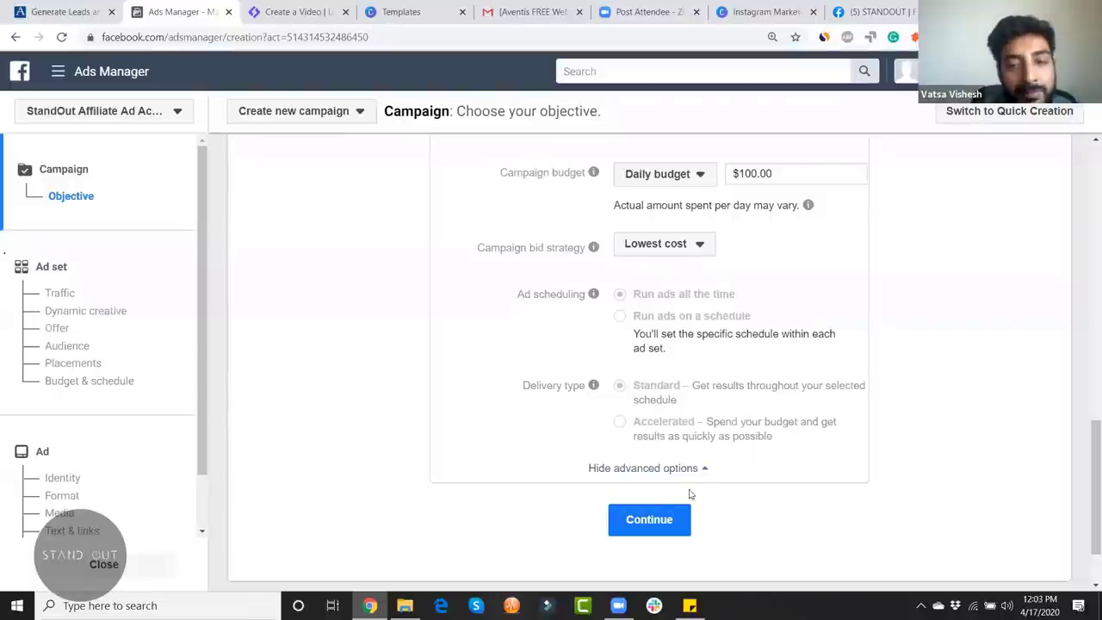
Step: Continue to the ad set, trim its name to 'SG -', and bring up Zoom chat
left_click(650, 518)
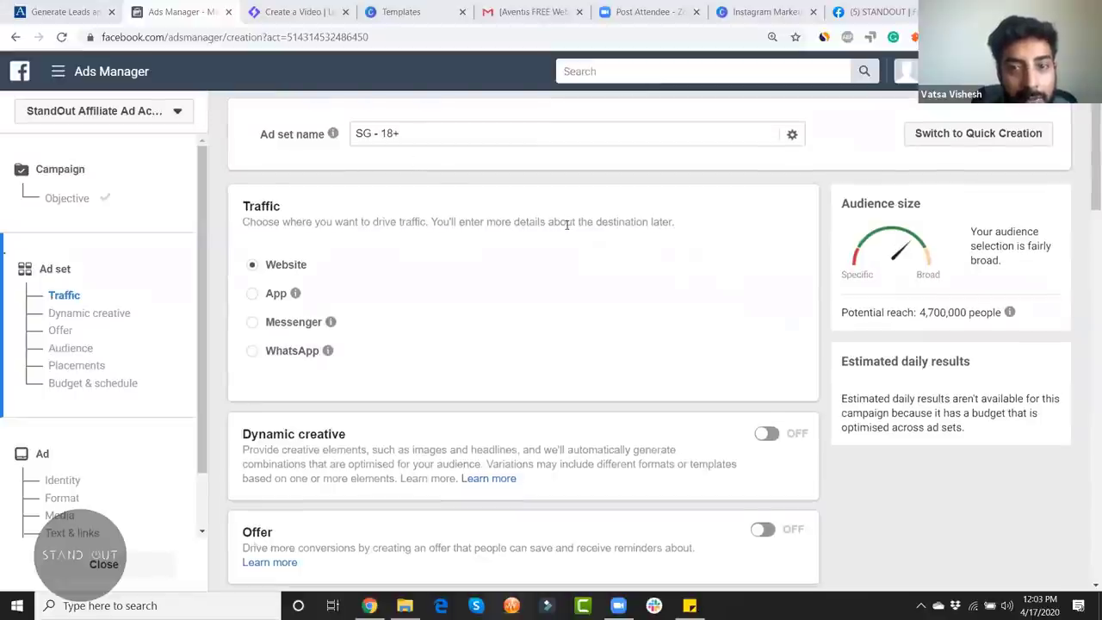
left_click(402, 140)
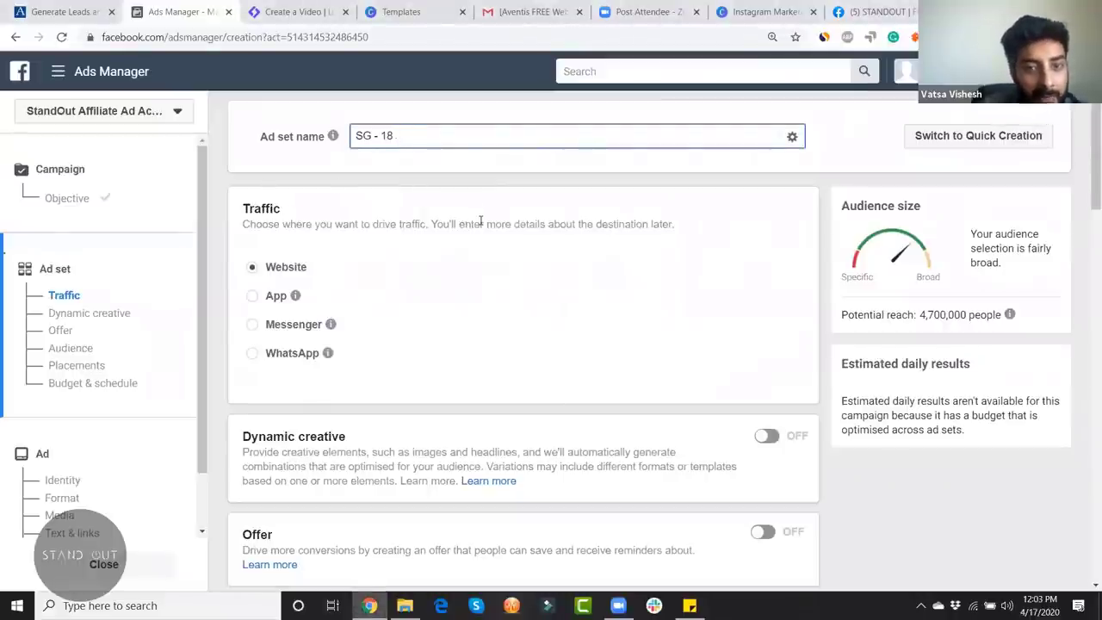
key("BackSpace")
key("BackSpace")
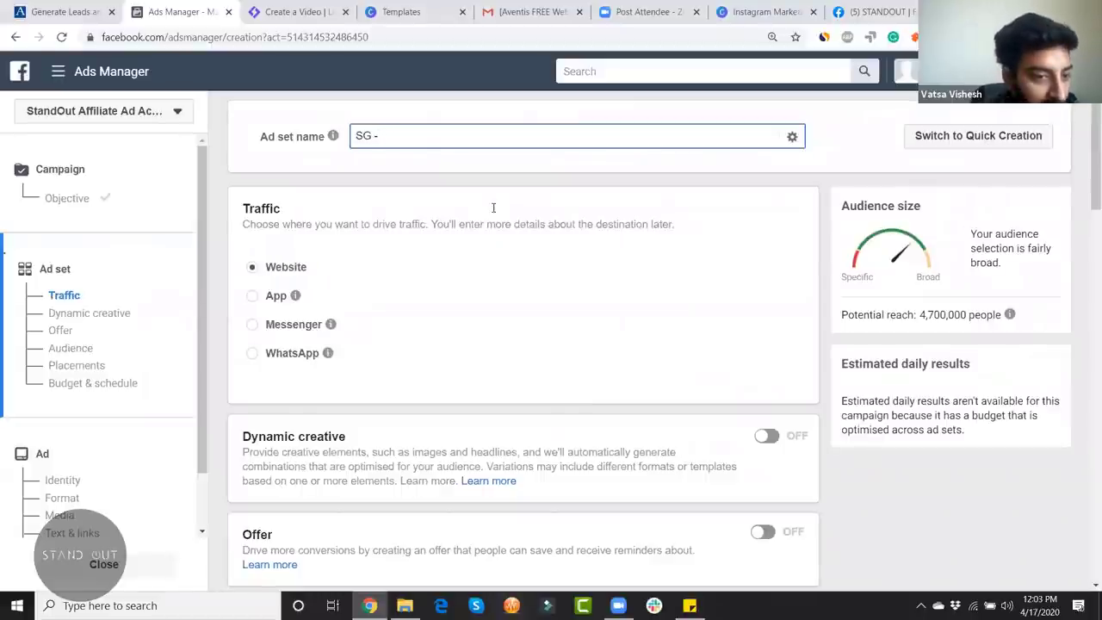
left_click(493, 207)
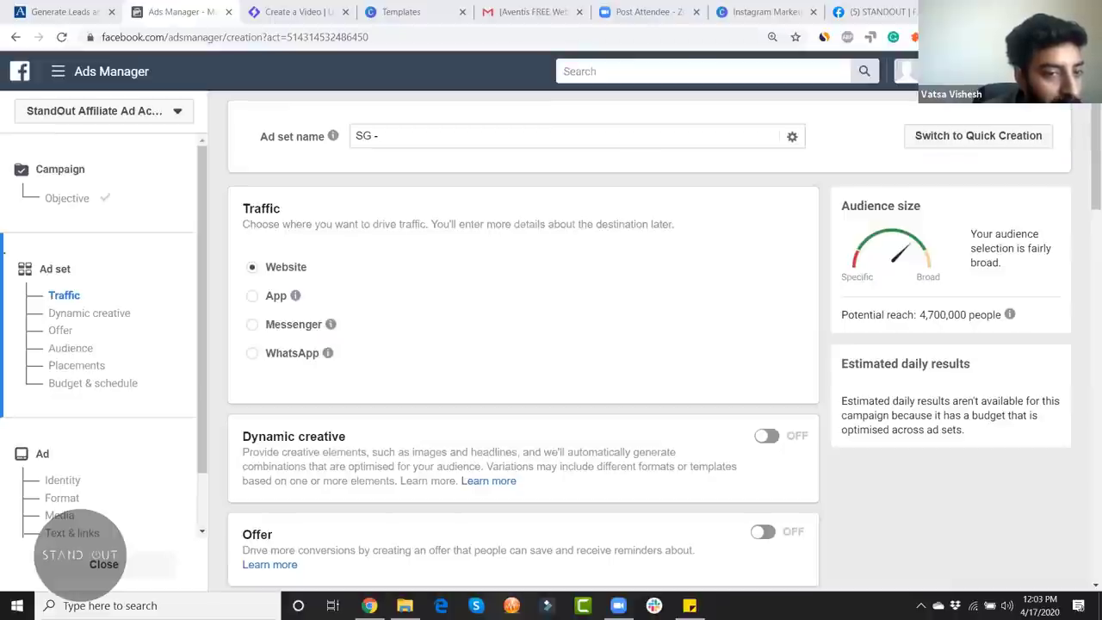
left_click(1097, 320)
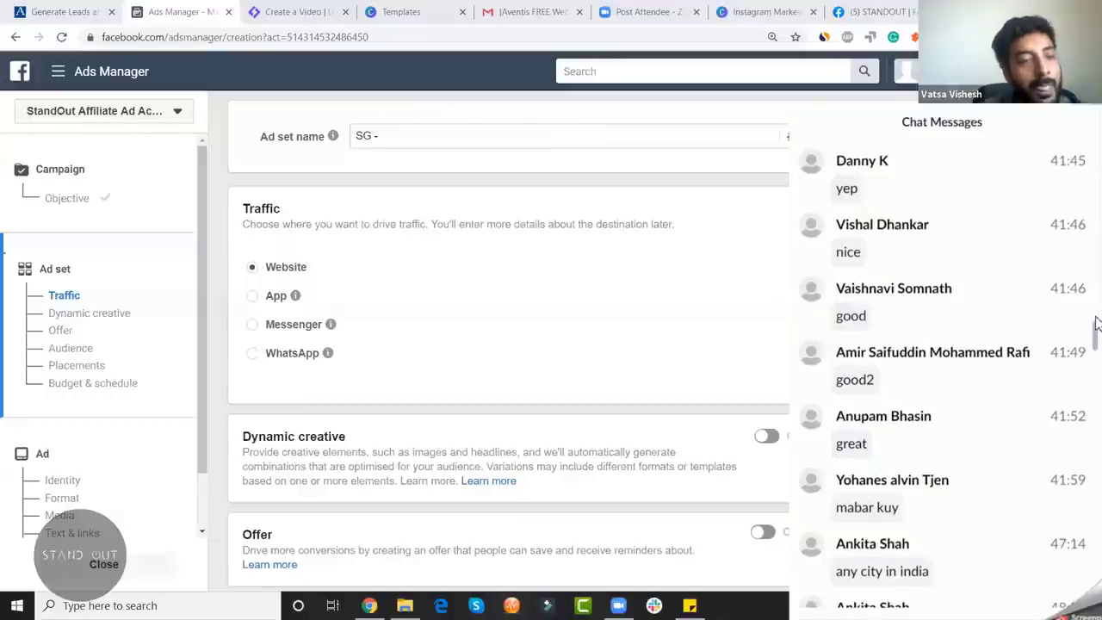
Step: Dismiss the Zoom chat window with Alt+Tab to reveal the ad set page
key("alt+Tab")
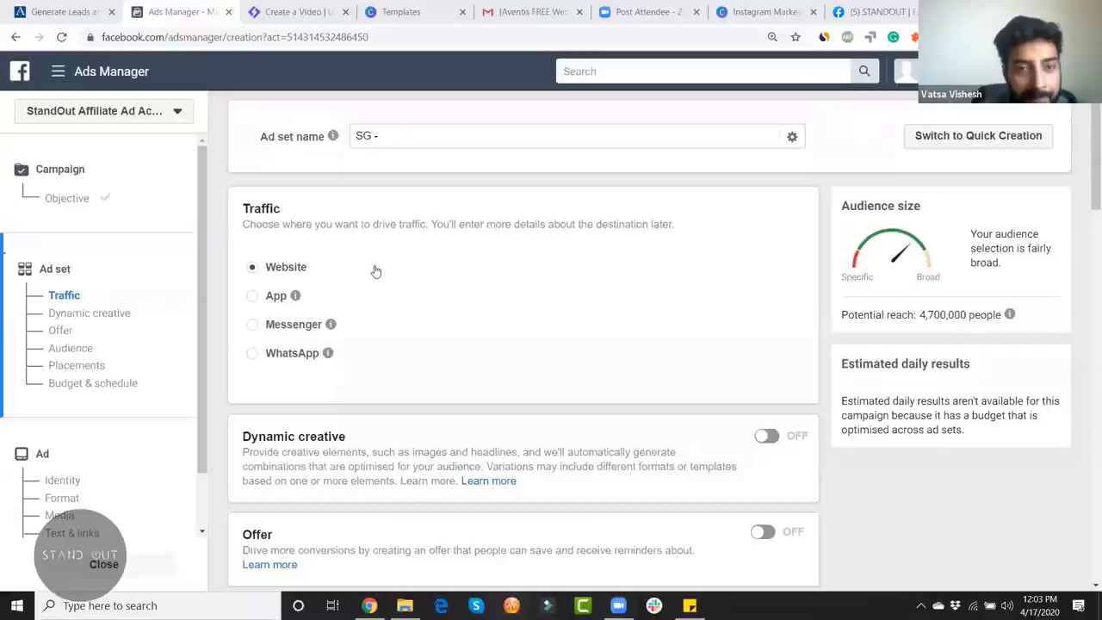
Step: Replace the ad set name with 'IN - Udaipur, Rajasthan', fixing typos along the way
left_click(394, 138)
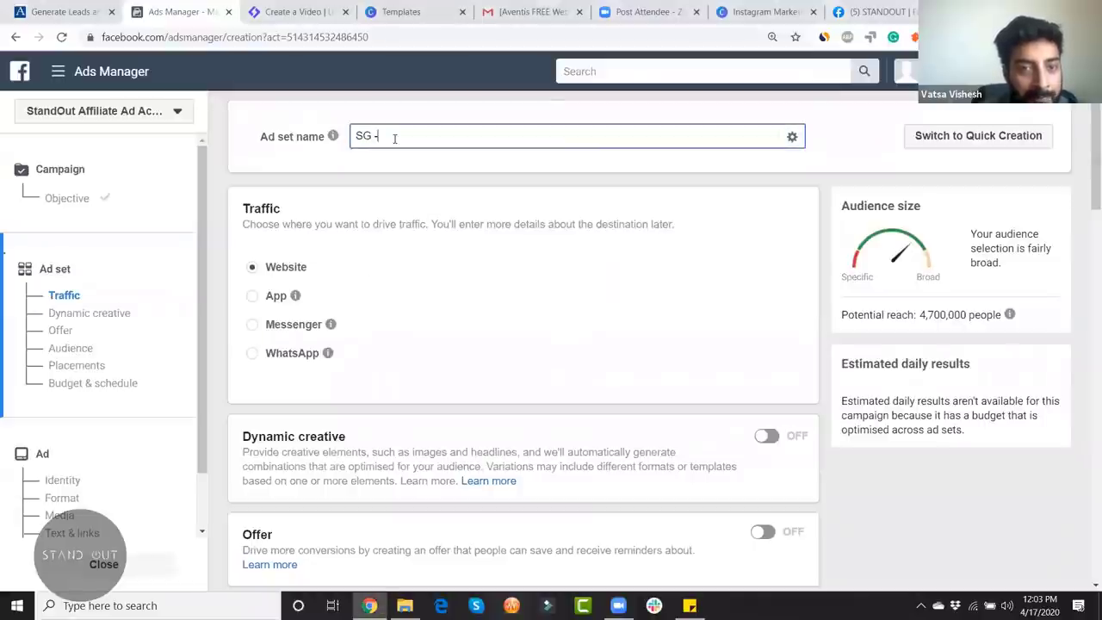
key("BackSpace")
key("BackSpace")
key("BackSpace")
key("BackSpace")
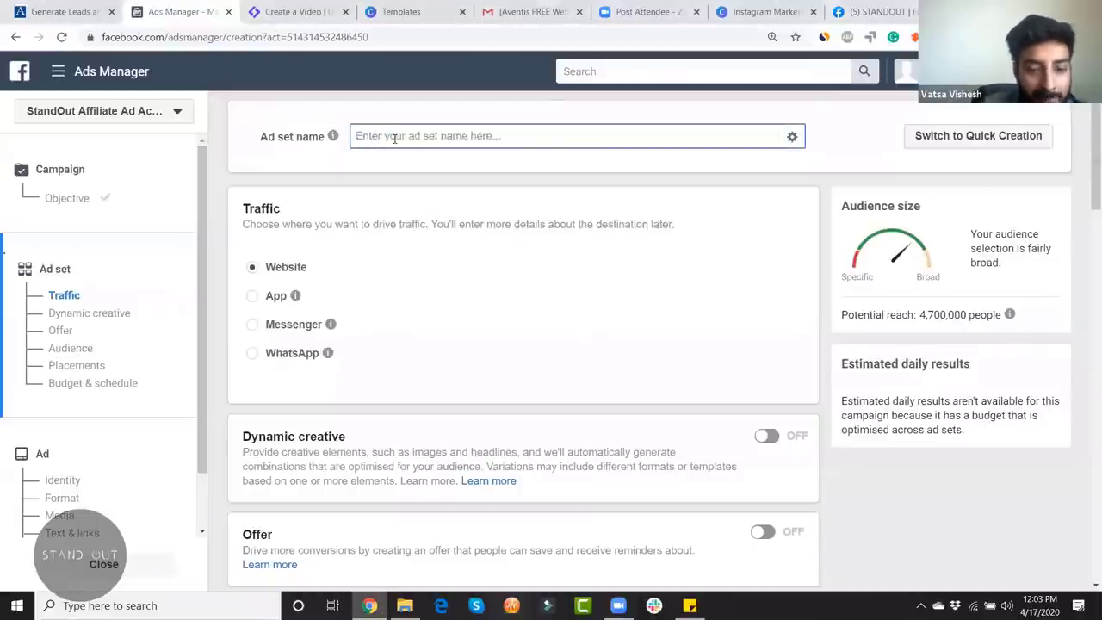
type("In -")
key("BackSpace")
key("BackSpace")
key("BackSpace")
key("BackSpace")
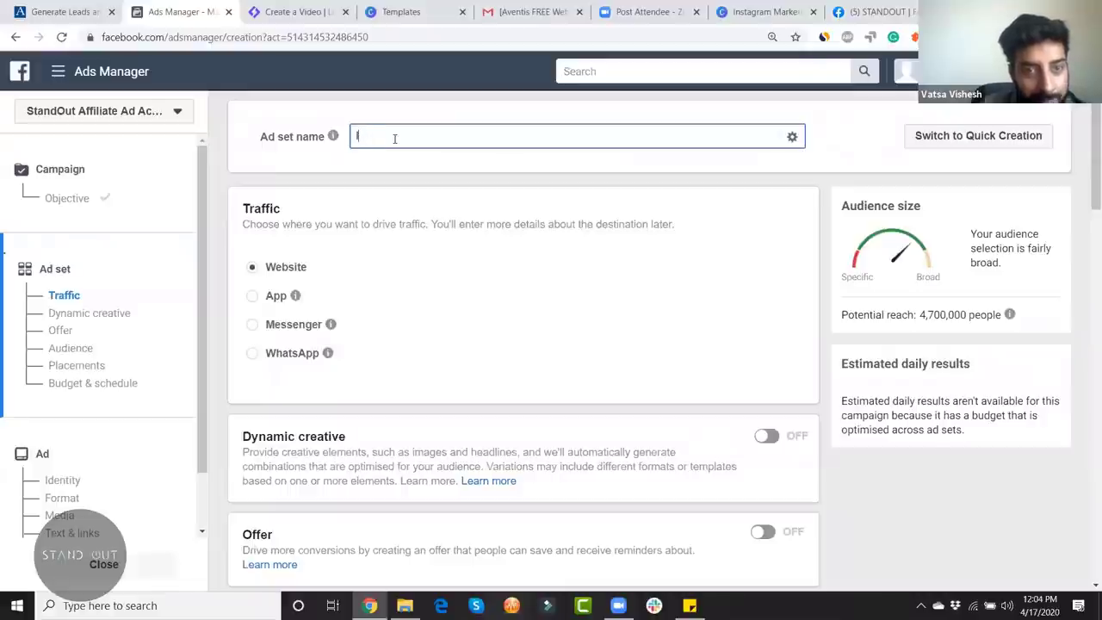
type("N - ")
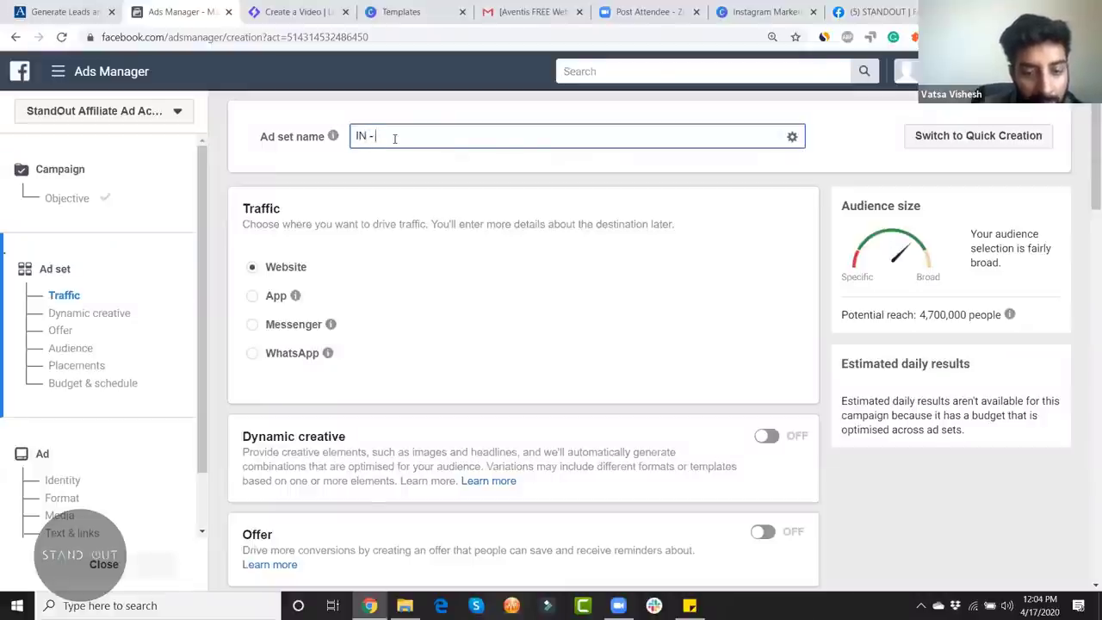
type("All Cities")
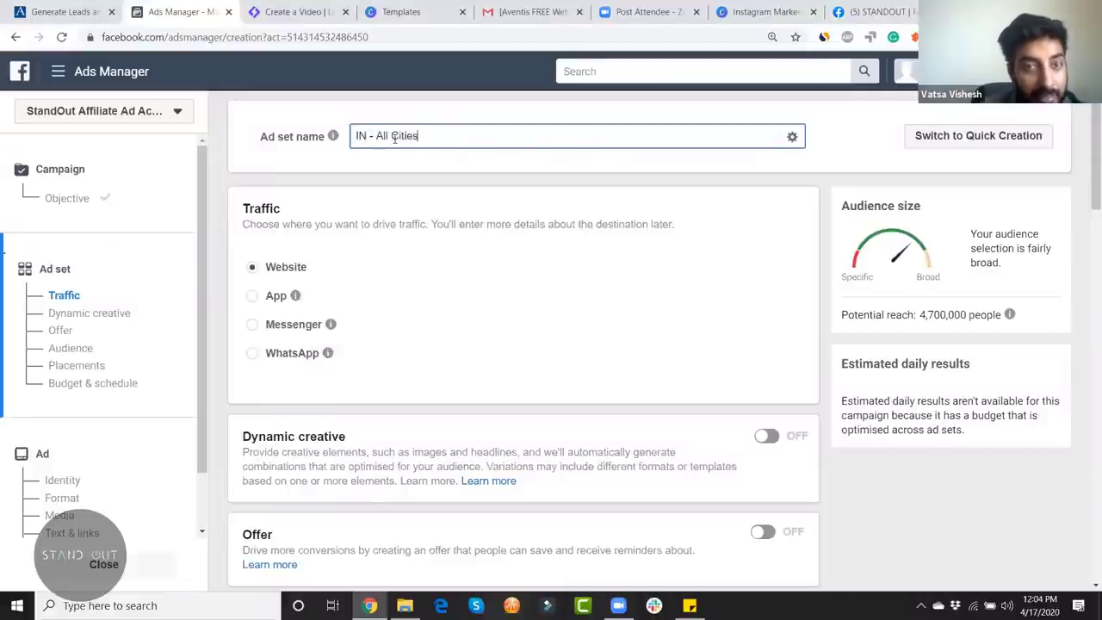
type(" -")
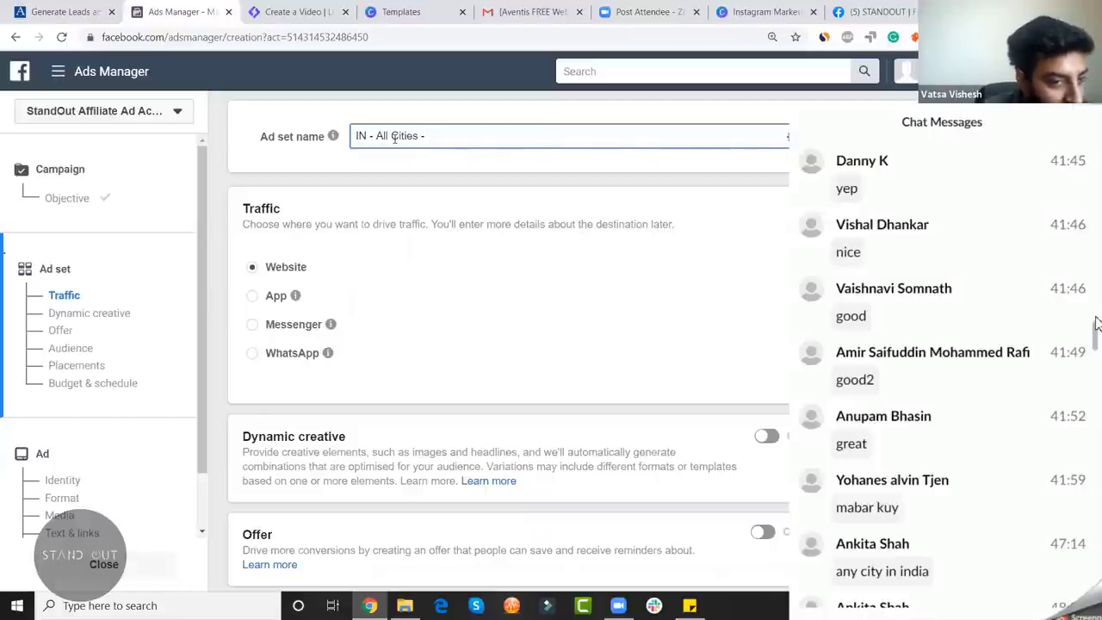
key("BackSpace")
key("BackSpace")
key("BackSpace")
key("BackSpace")
key("BackSpace")
key("BackSpace")
key("BackSpace")
key("BackSpace")
key("BackSpace")
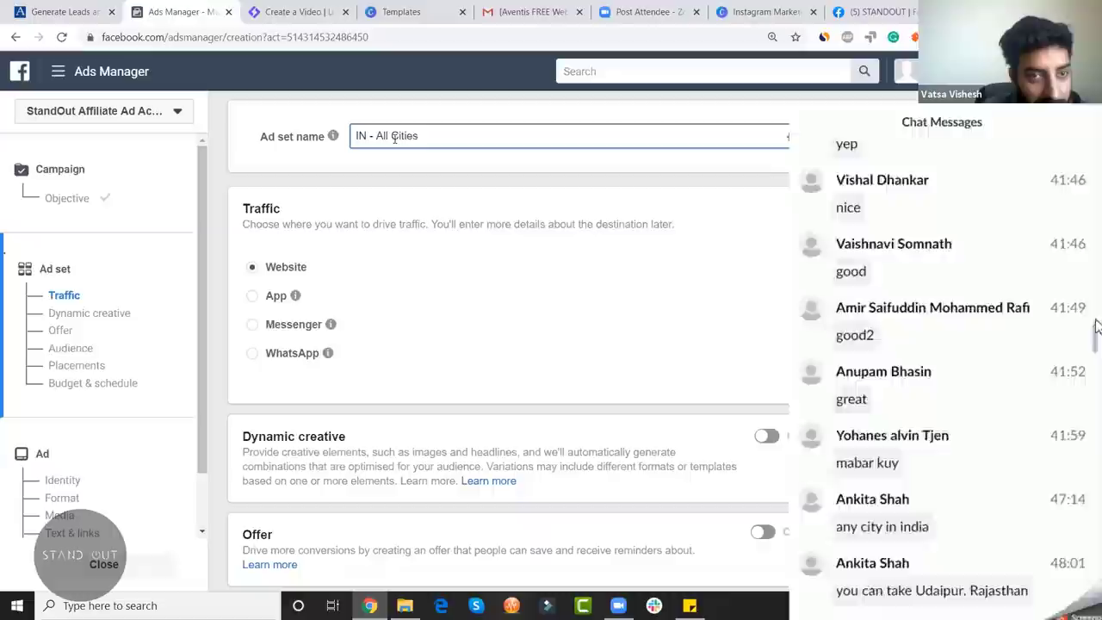
key("BackSpace")
key("BackSpace")
key("BackSpace")
key("BackSpace")
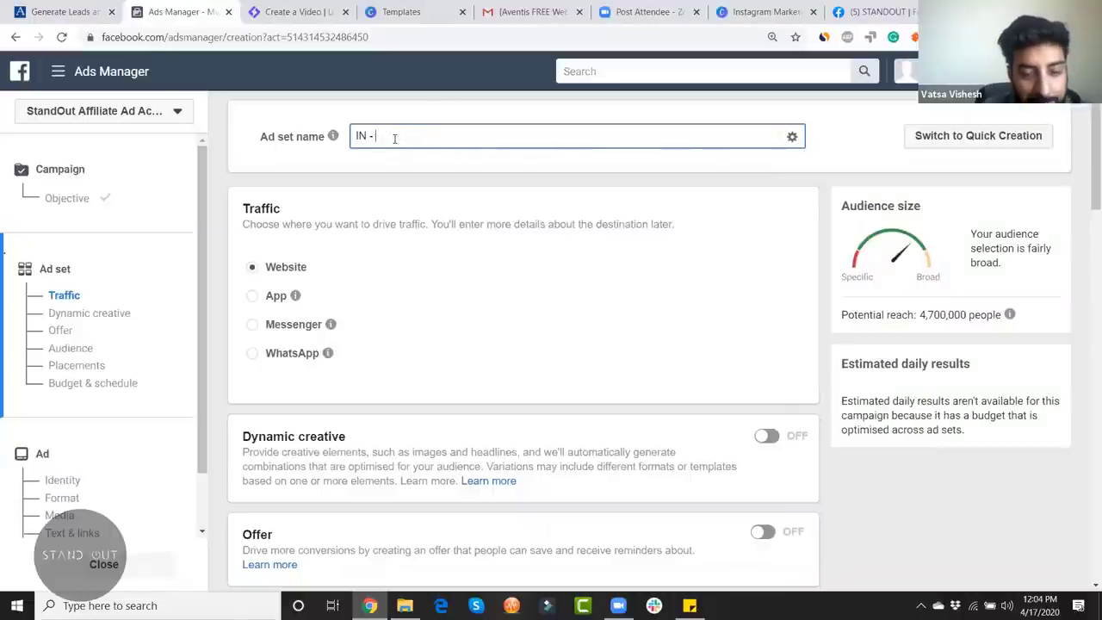
type("Udaipur")
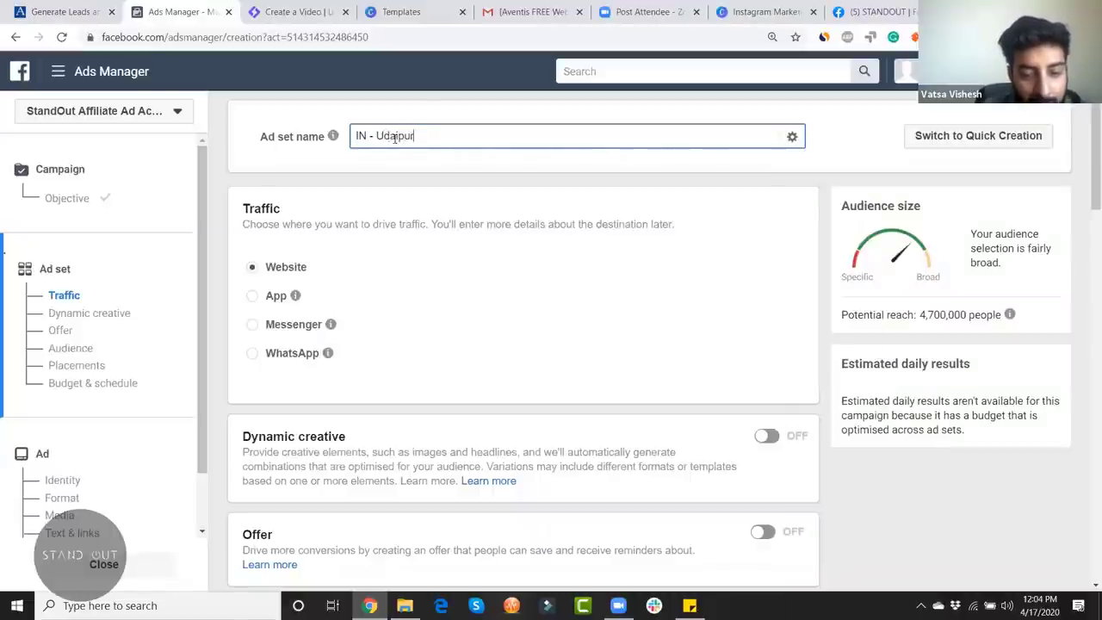
type(", Rajastham")
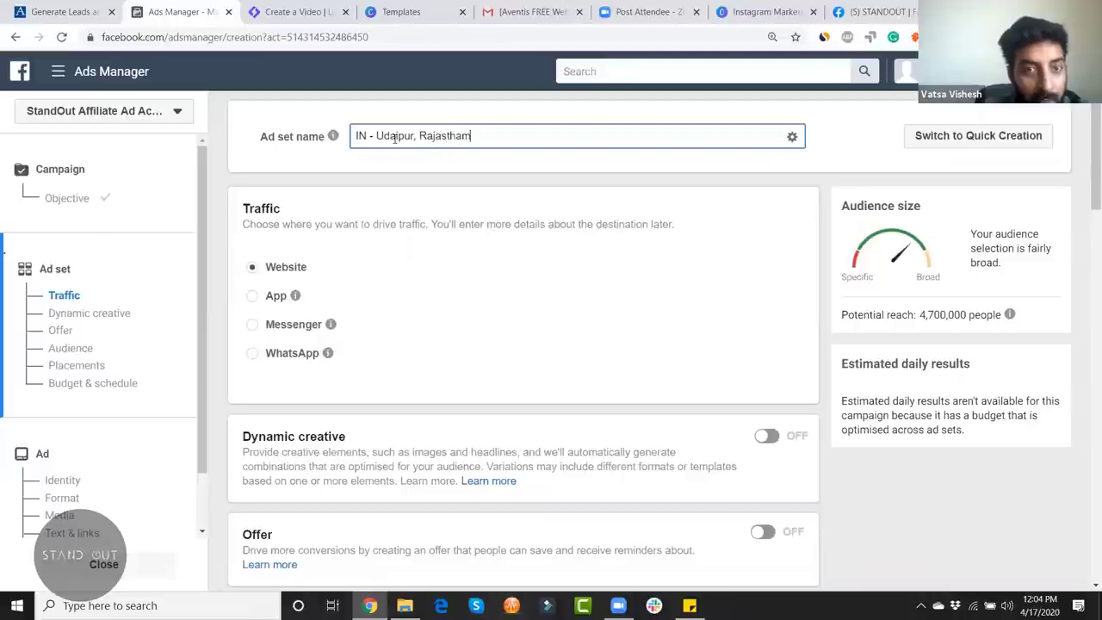
key("BackSpace")
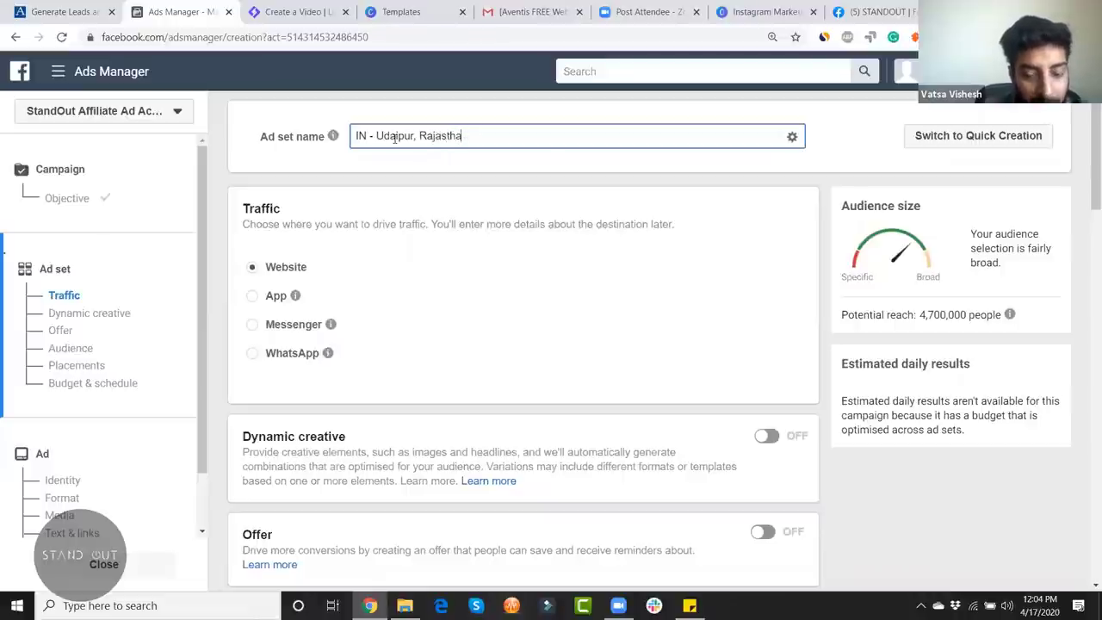
type("n")
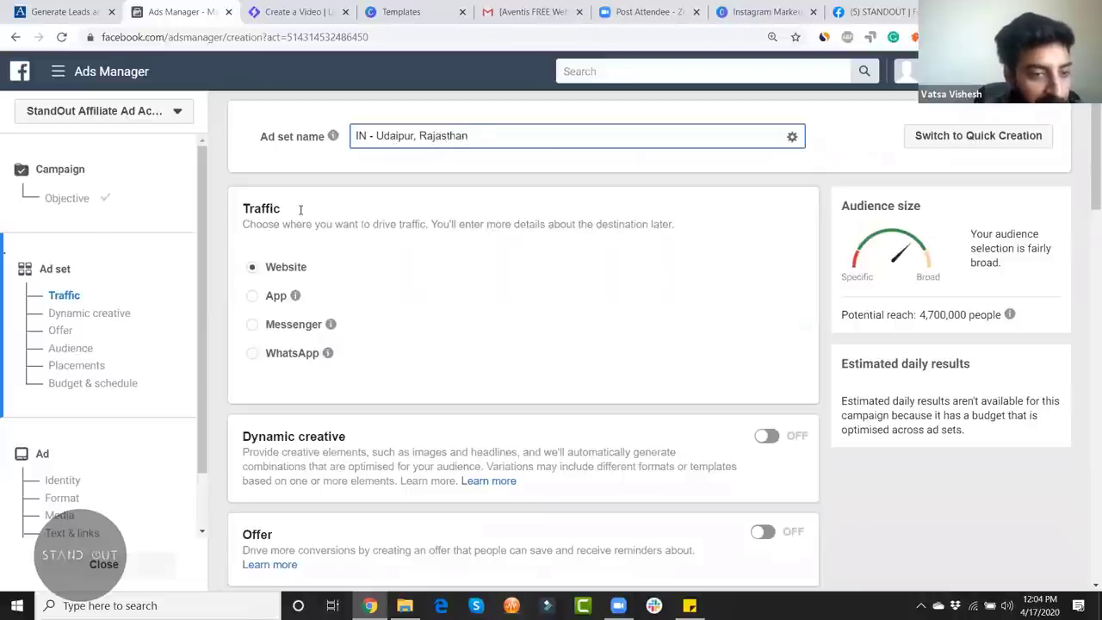
left_click(299, 209)
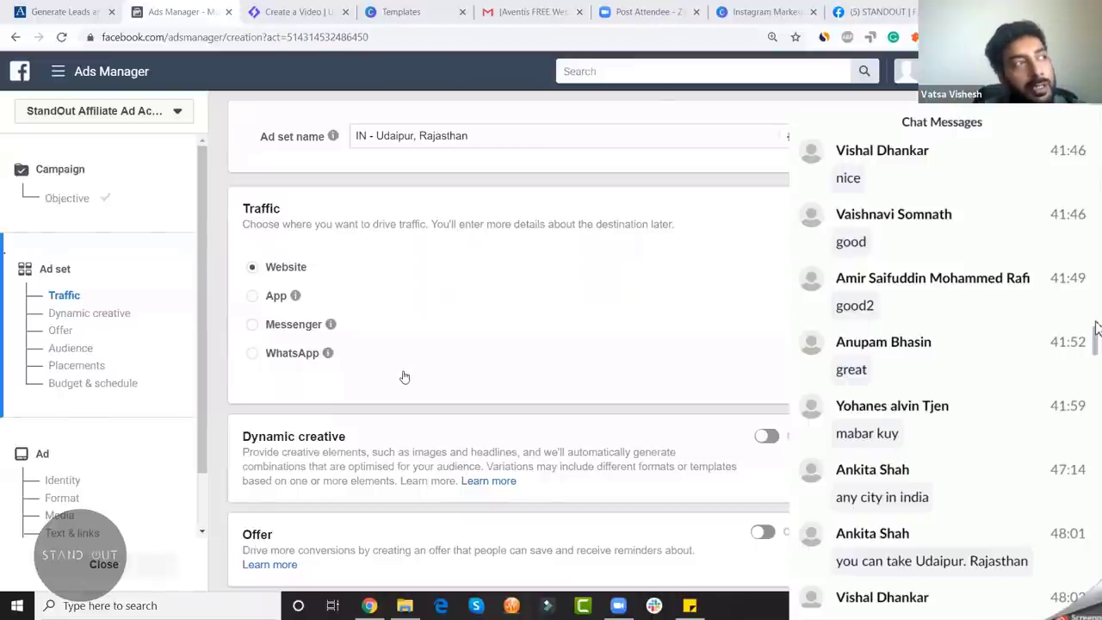
Step: Return to the ad set name field, then switch to the Zoom chat messages window
left_click(520, 136)
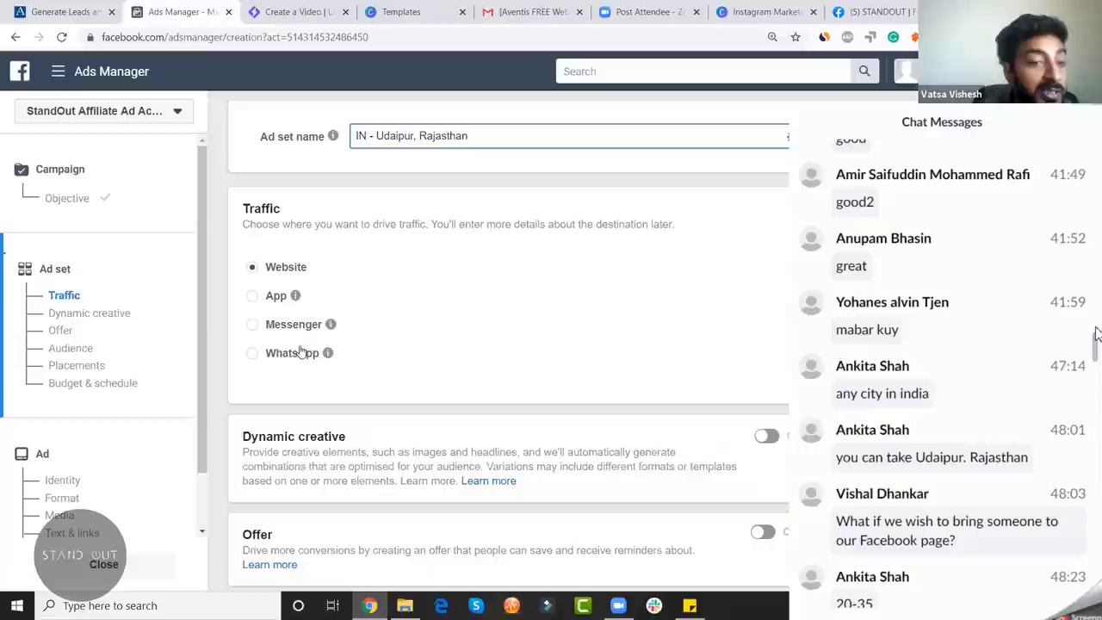
left_click(1095, 334)
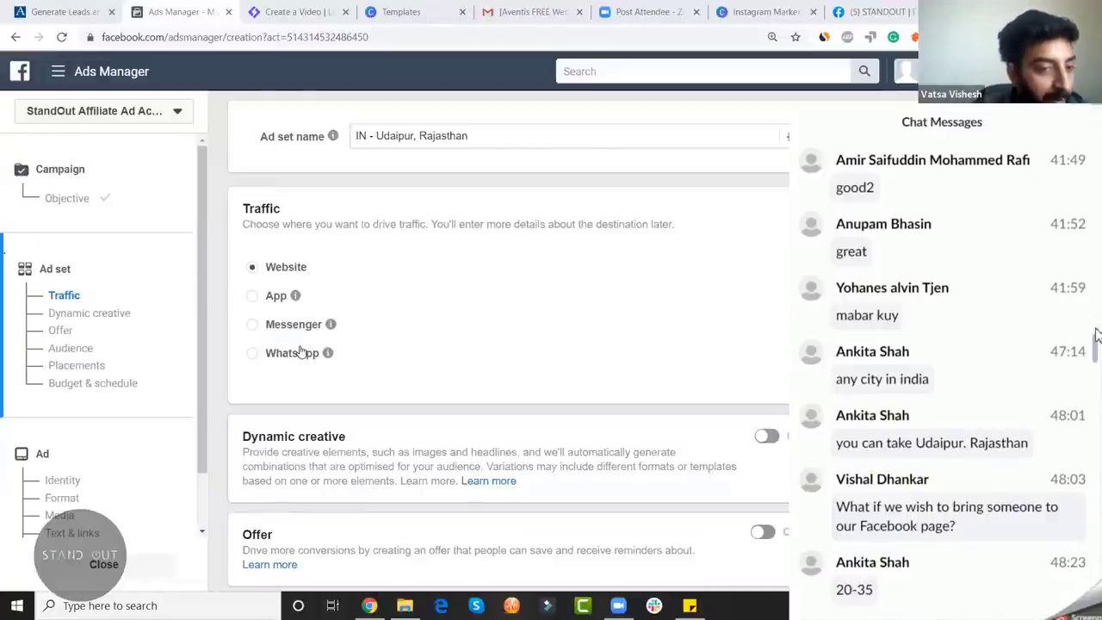
Step: Append ' - 20 - 35' to the ad set name after 'Rajasthan'
left_click(538, 146)
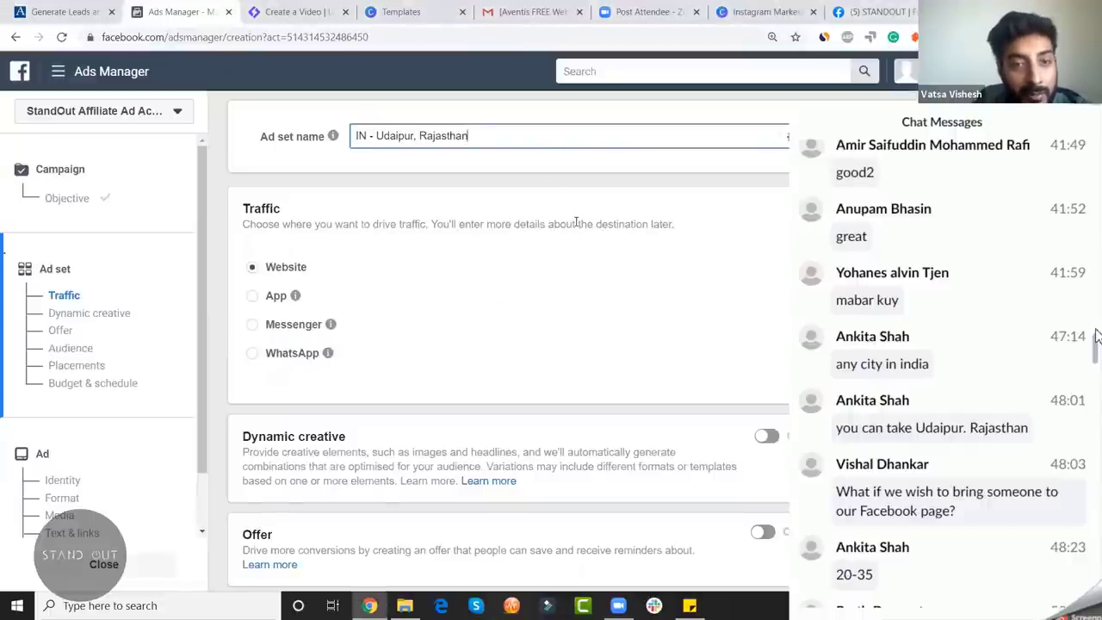
type("- 20 - ")
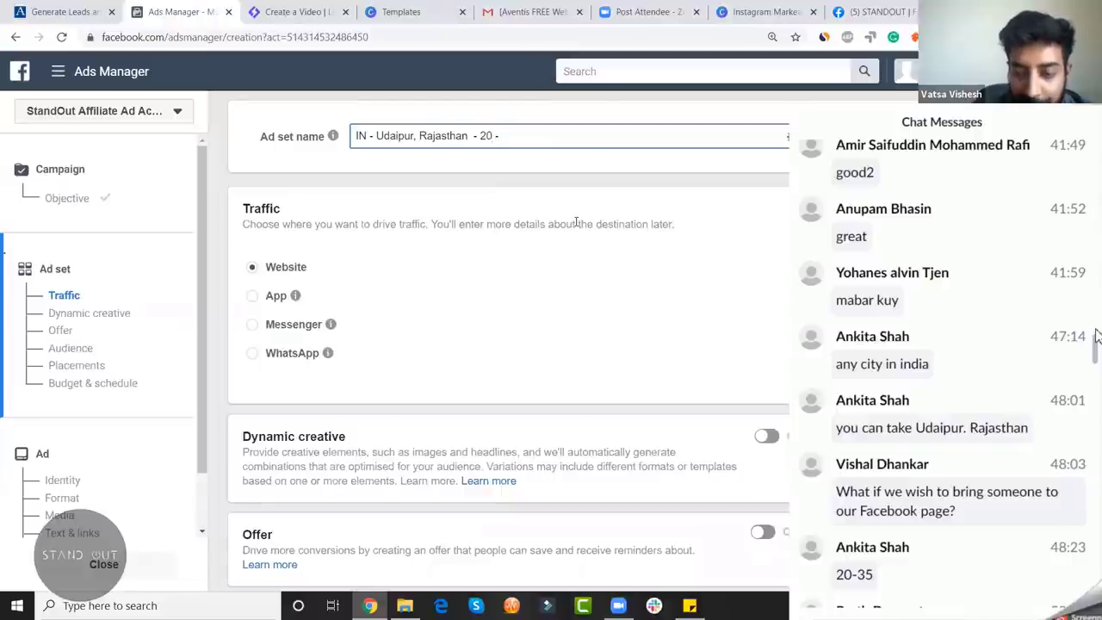
type("35")
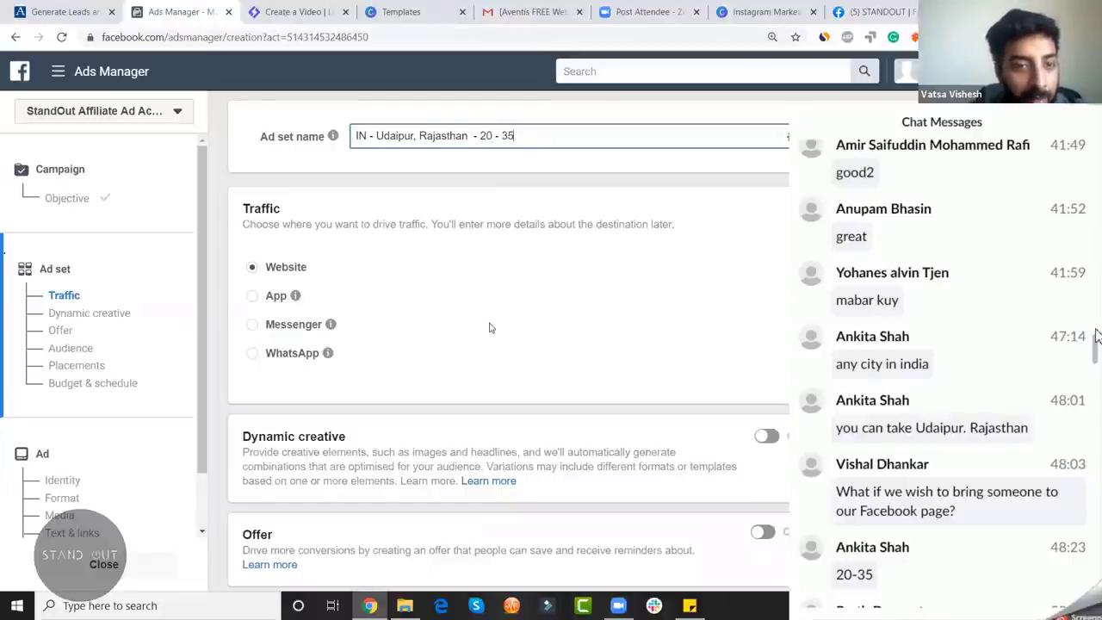
left_click(490, 326)
scroll(448, 284, "down", 2)
scroll(446, 282, "up", 1)
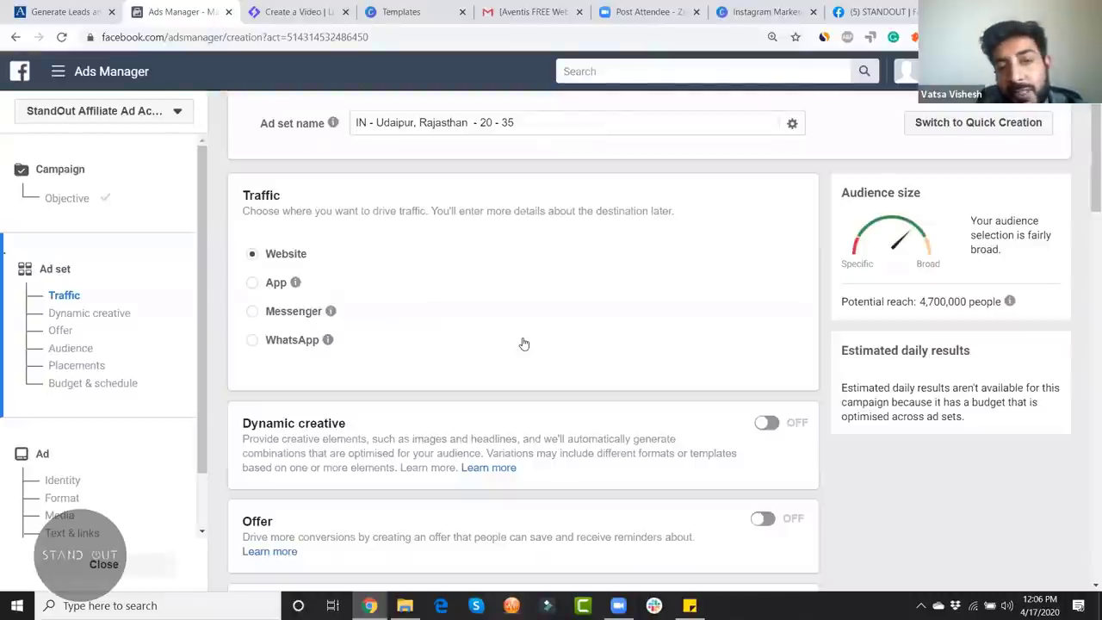
left_click(292, 342)
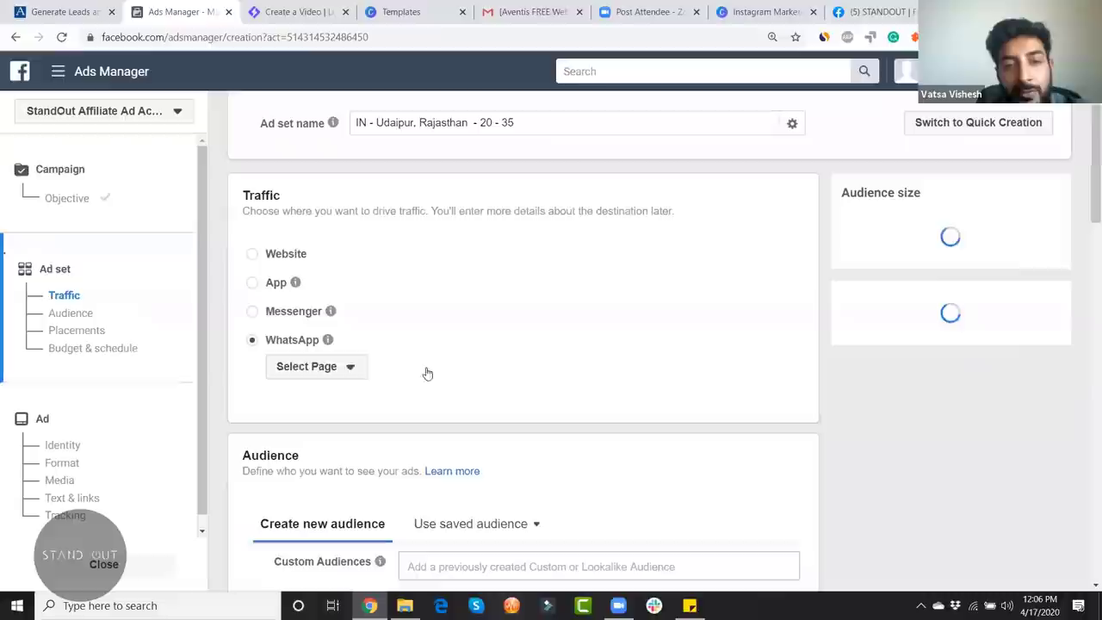
left_click(344, 371)
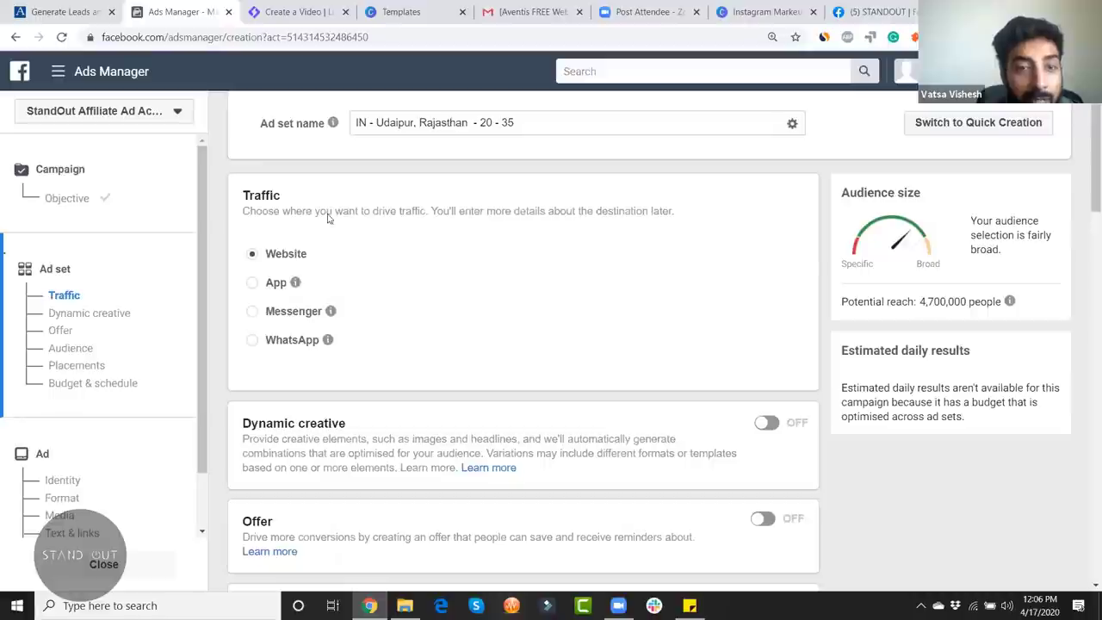
left_click(530, 123)
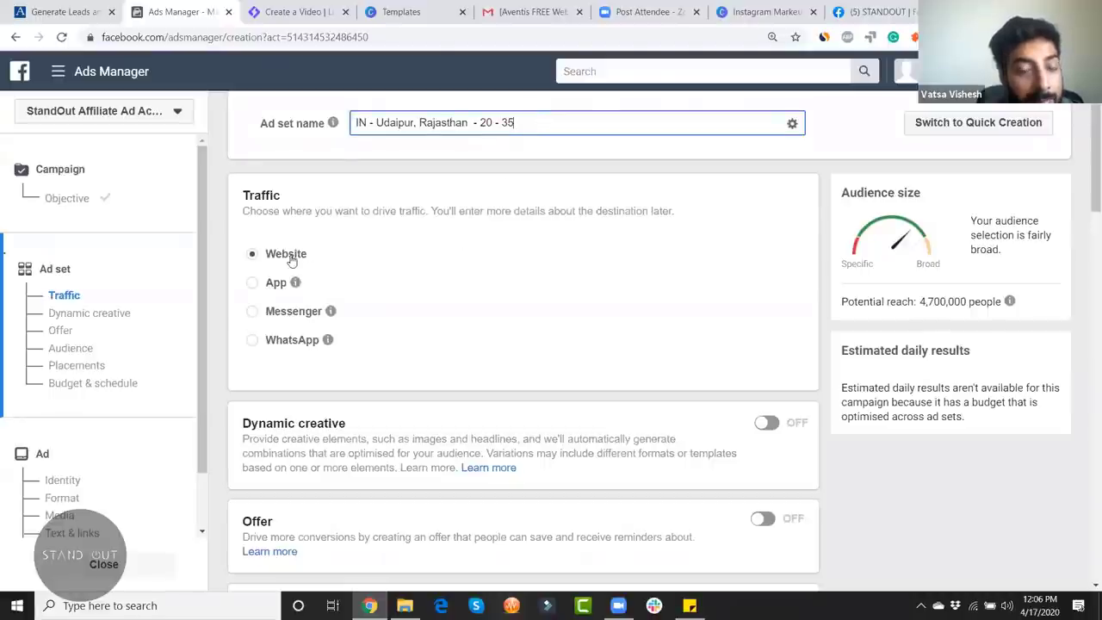
left_click(531, 246)
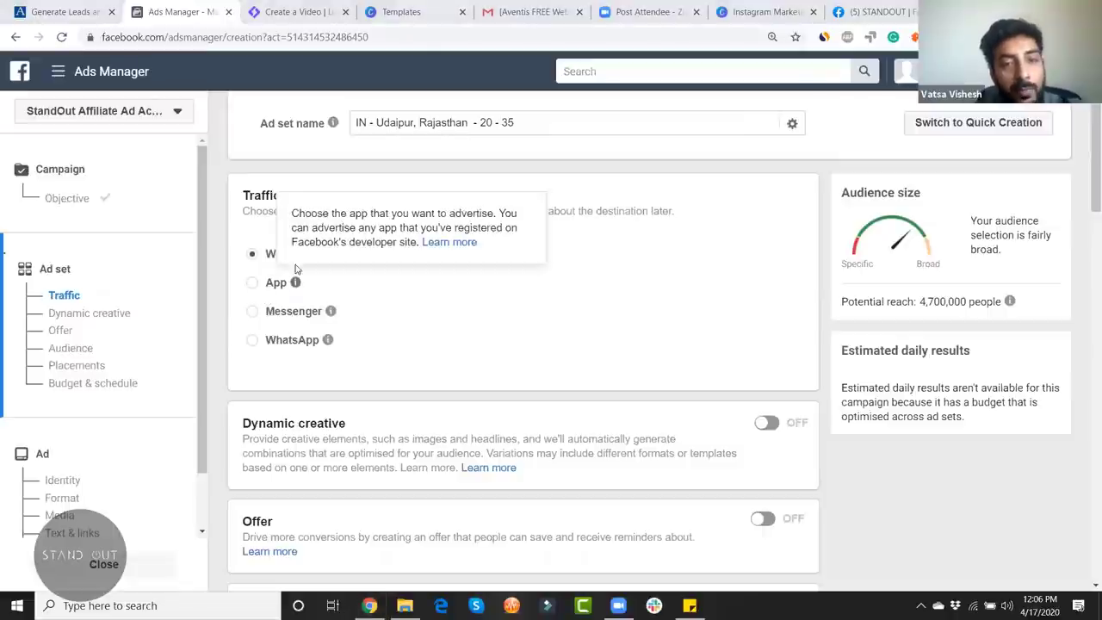
scroll(578, 364, "down", 1)
scroll(344, 241, "up", 1)
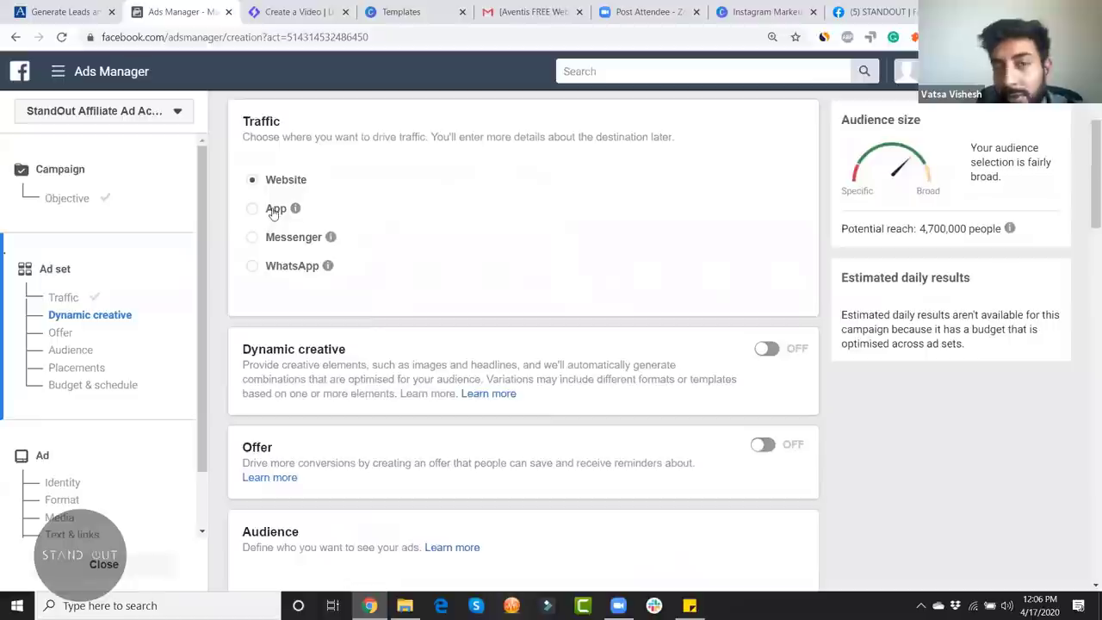
mouse_move(300, 212)
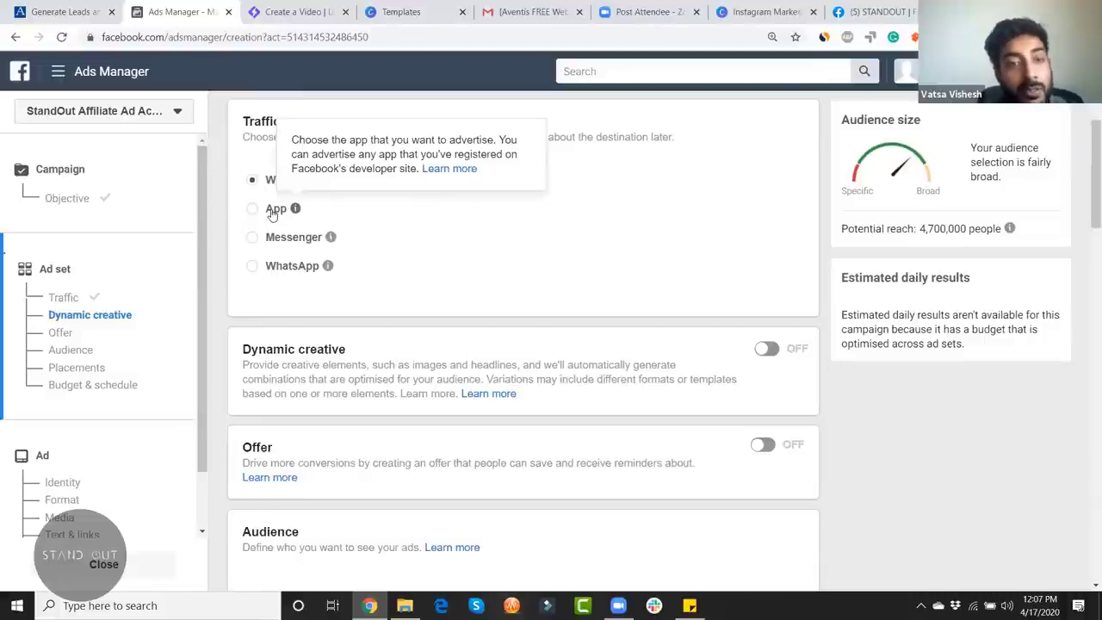
mouse_move(339, 244)
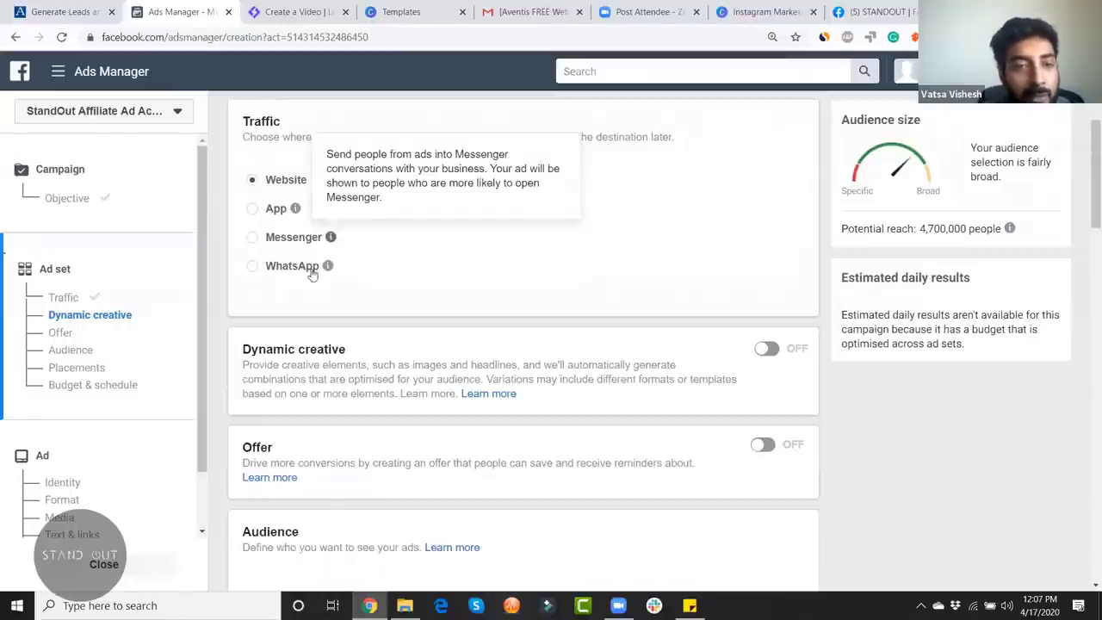
scroll(452, 271, "down", 1)
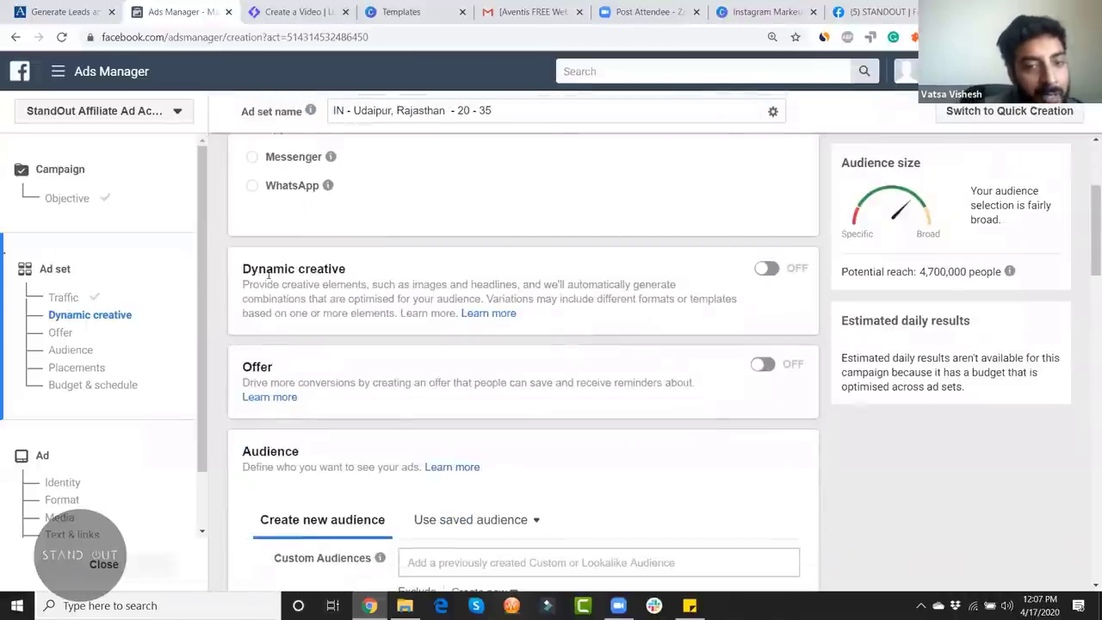
scroll(296, 267, "down", 1)
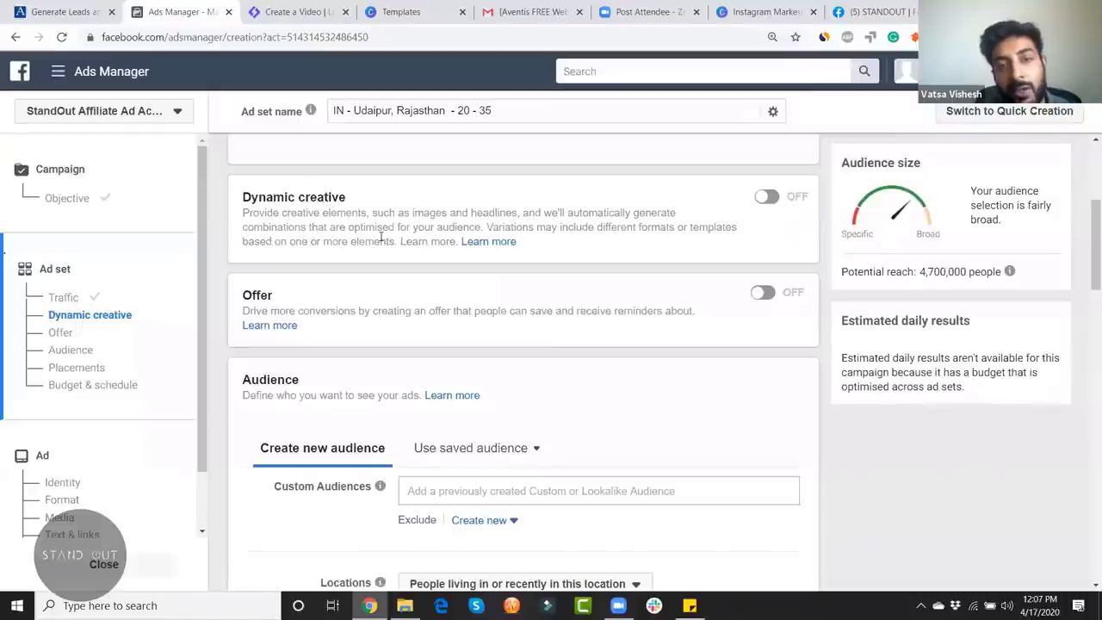
scroll(408, 276, "down", 2)
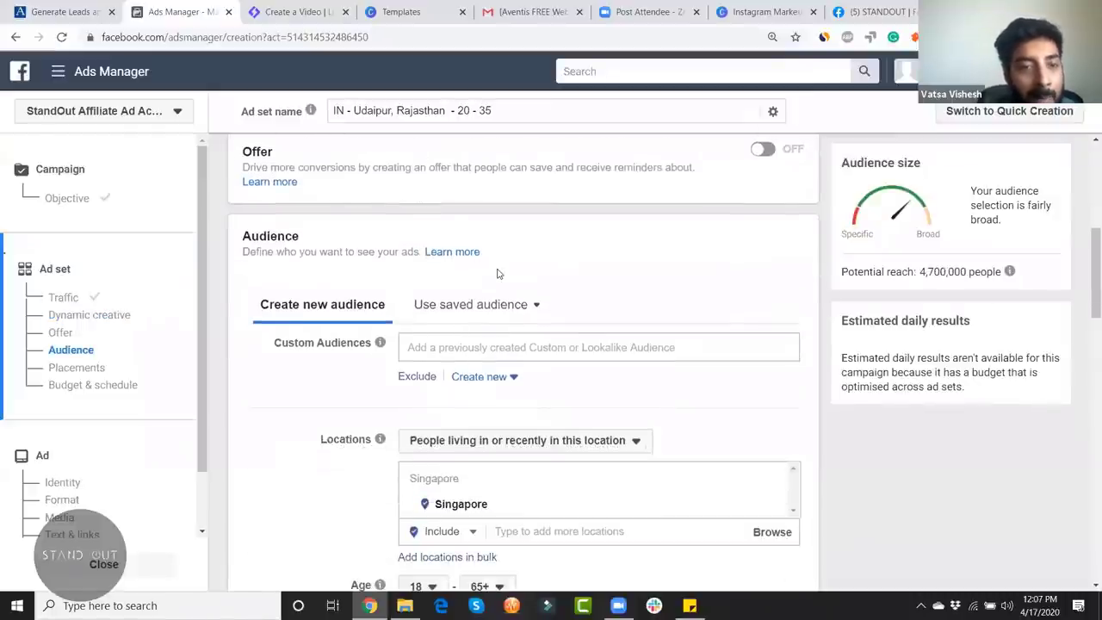
scroll(487, 250, "down", 1)
scroll(563, 258, "down", 1)
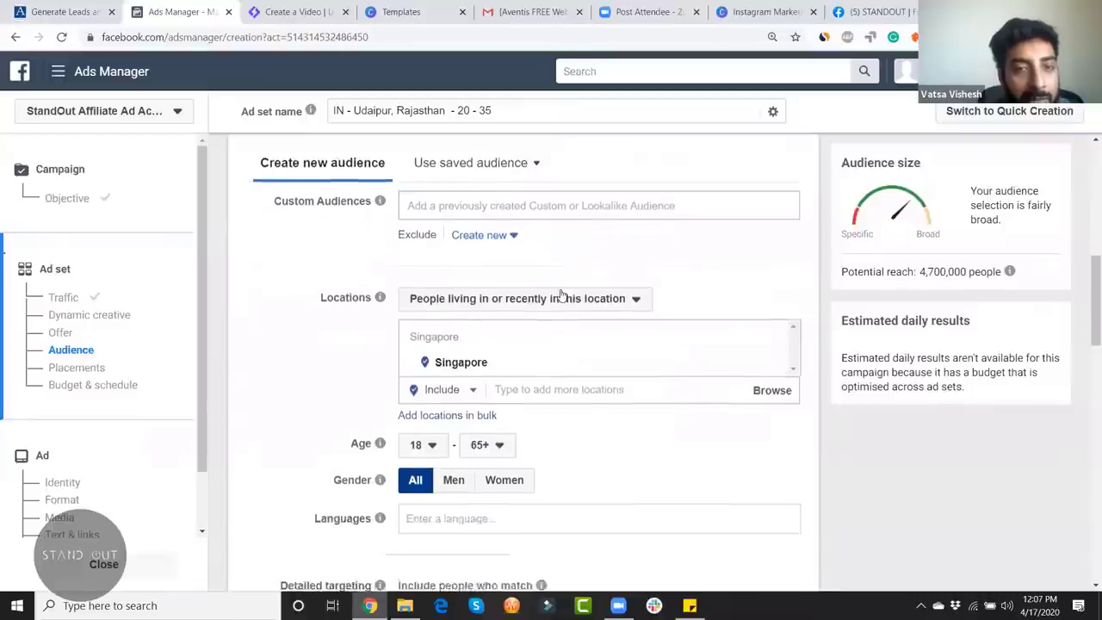
scroll(560, 295, "up", 1)
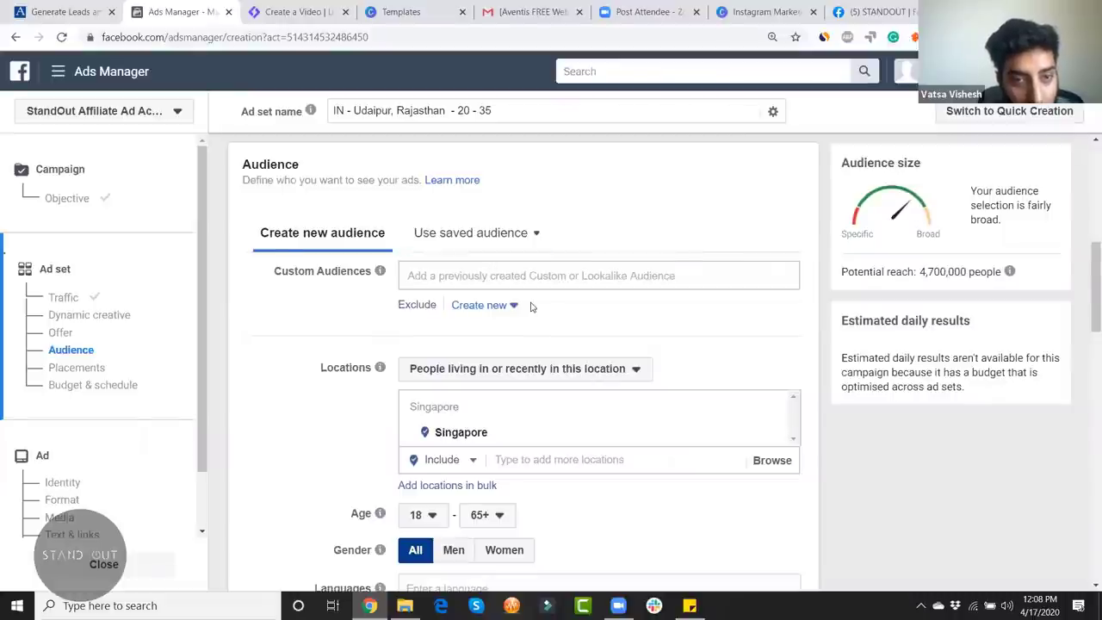
scroll(495, 305, "down", 2)
scroll(413, 309, "up", 2)
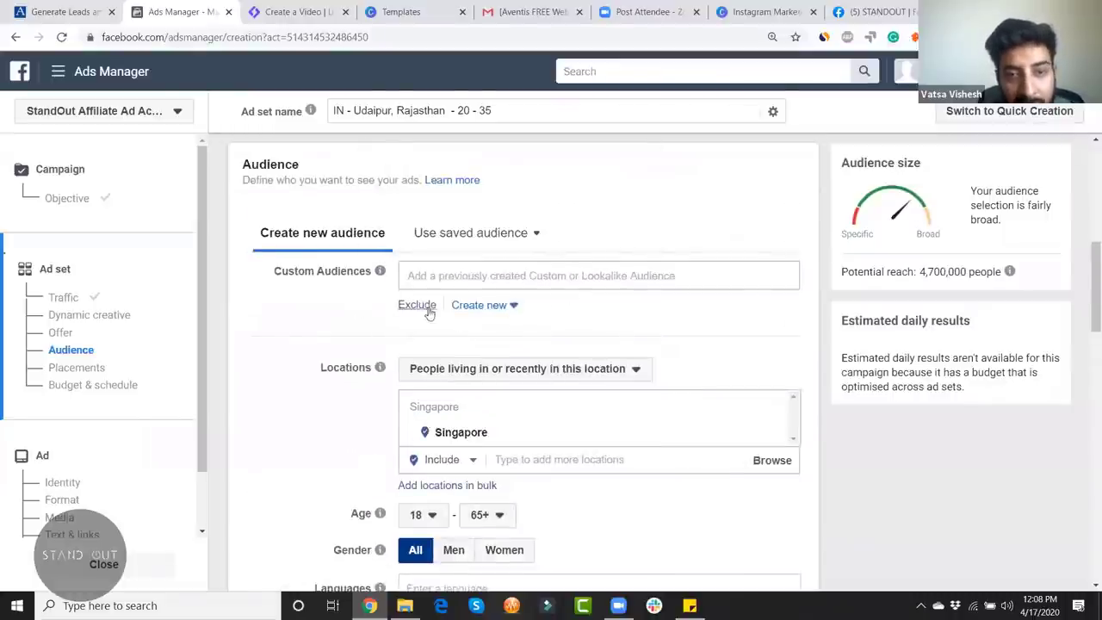
scroll(635, 307, "down", 1)
scroll(636, 307, "down", 1)
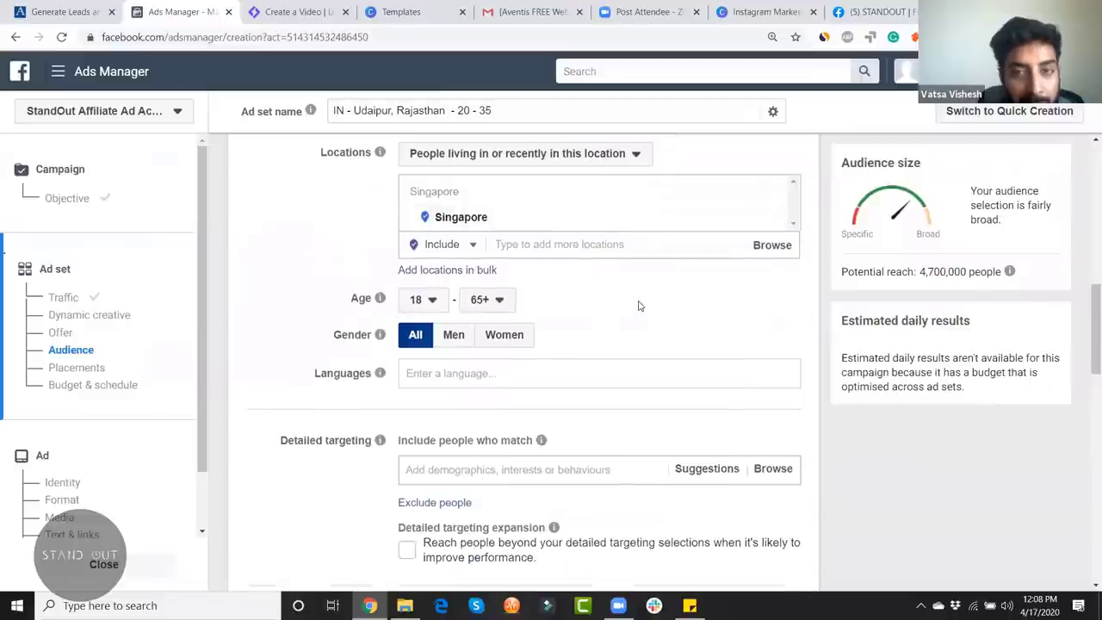
scroll(637, 307, "up", 2)
scroll(640, 305, "down", 1)
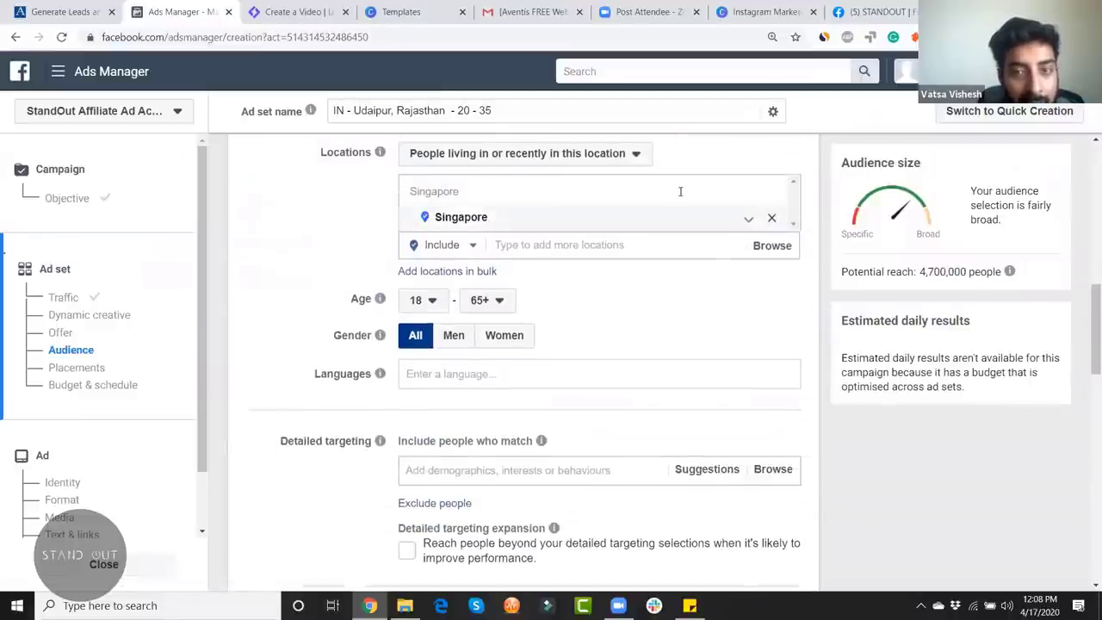
Step: Remove Singapore from the locations and add Udaipur, Rajasthan instead
left_click(773, 219)
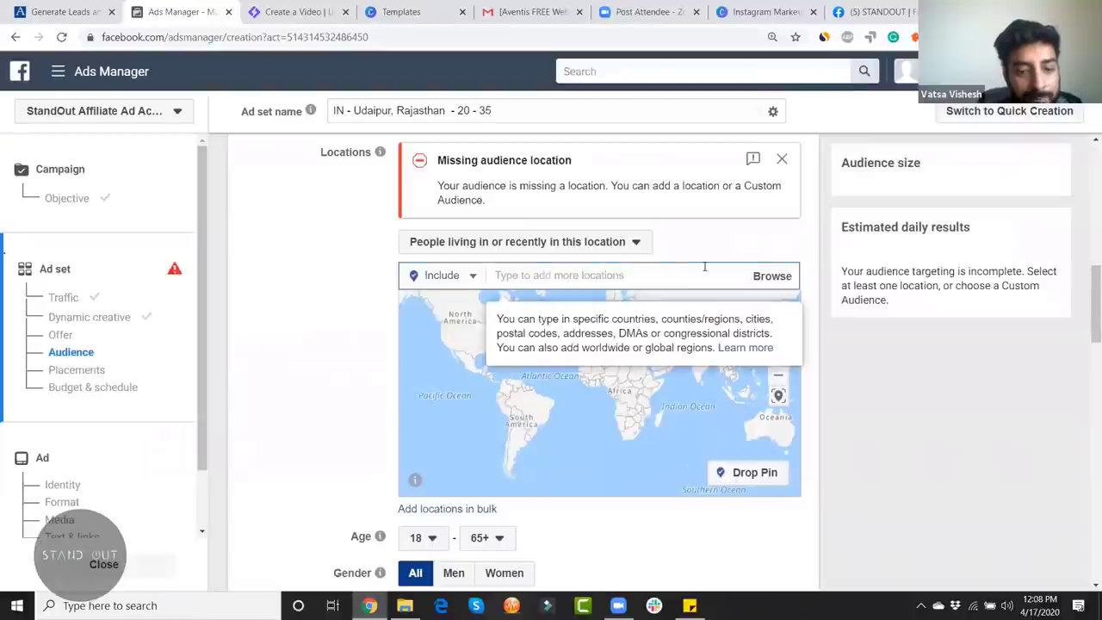
type("udaipur")
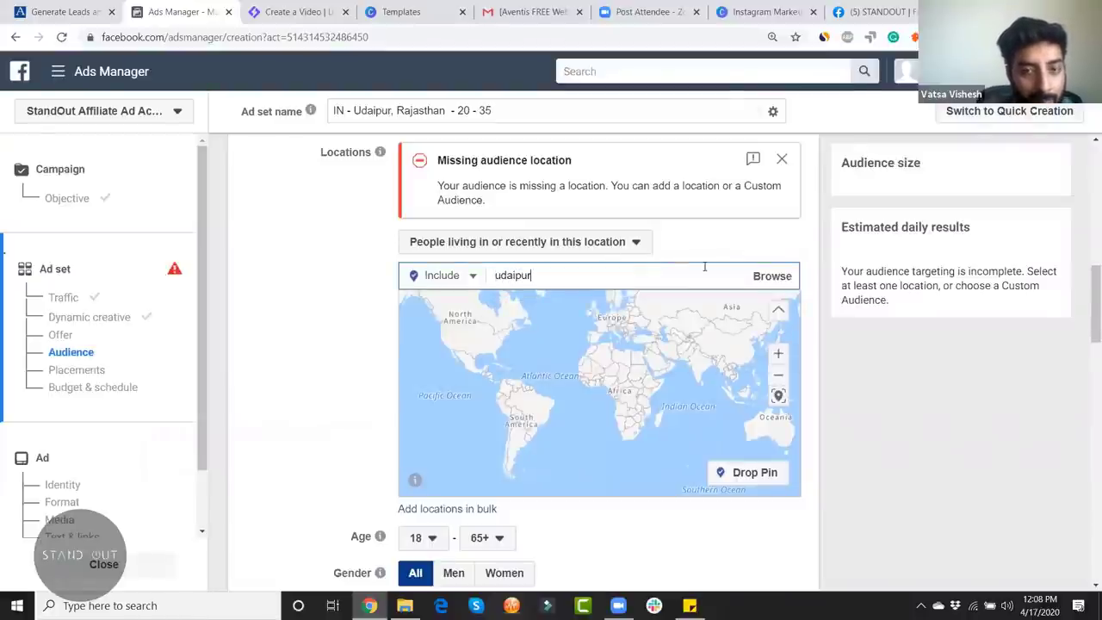
left_click(639, 306)
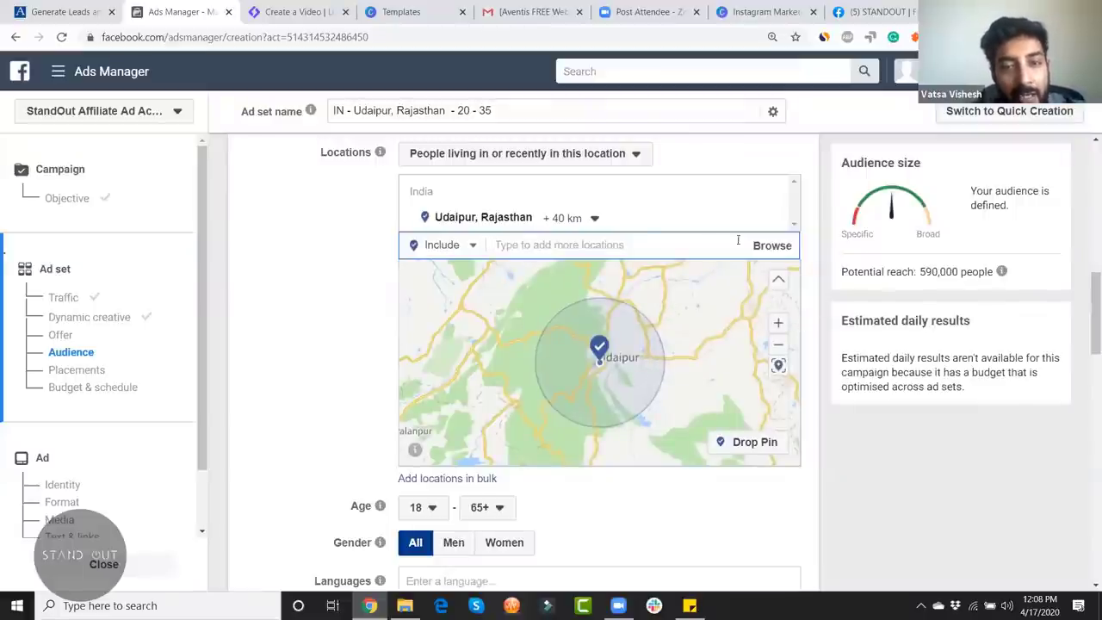
scroll(502, 216, "down", 1)
scroll(727, 229, "up", 3)
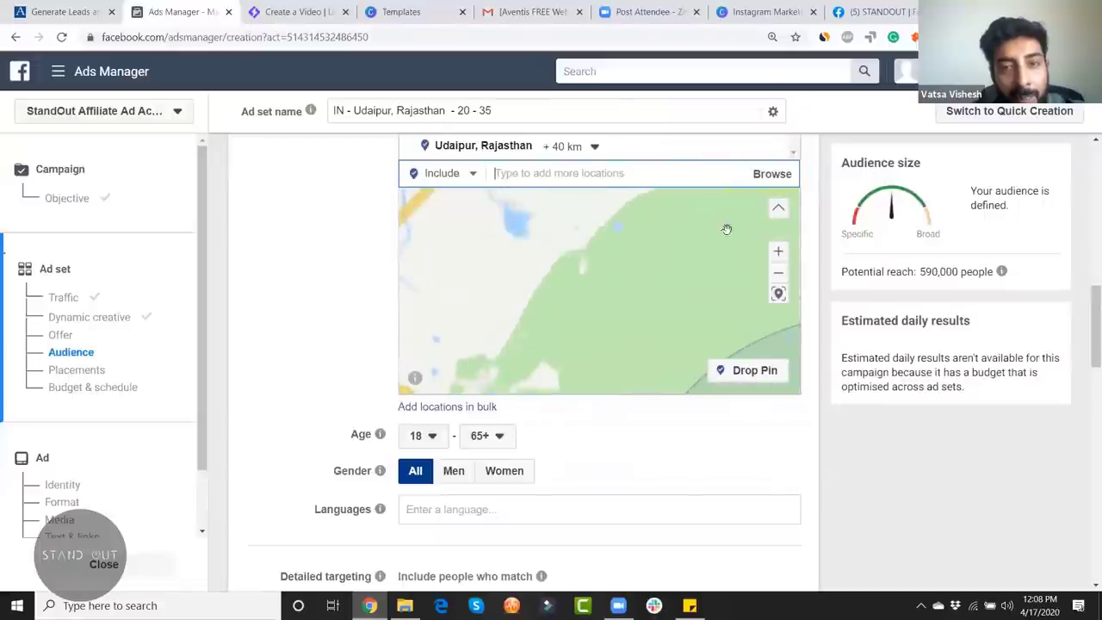
scroll(602, 266, "up", 2)
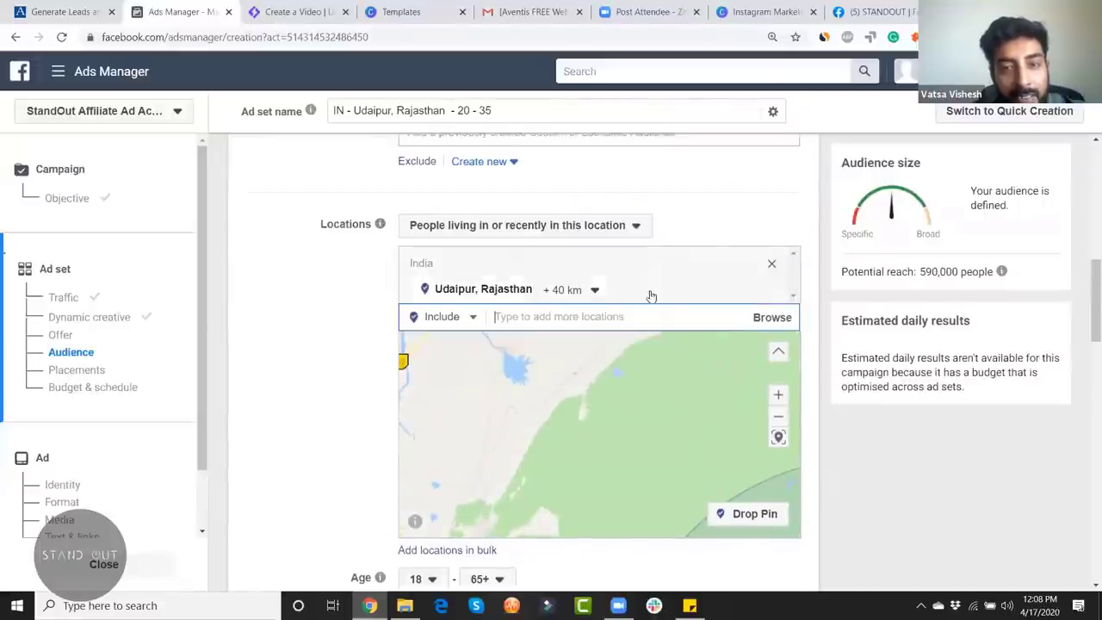
Step: Keep a 40 km radius around Udaipur and check the 590,000 potential reach
left_click(593, 289)
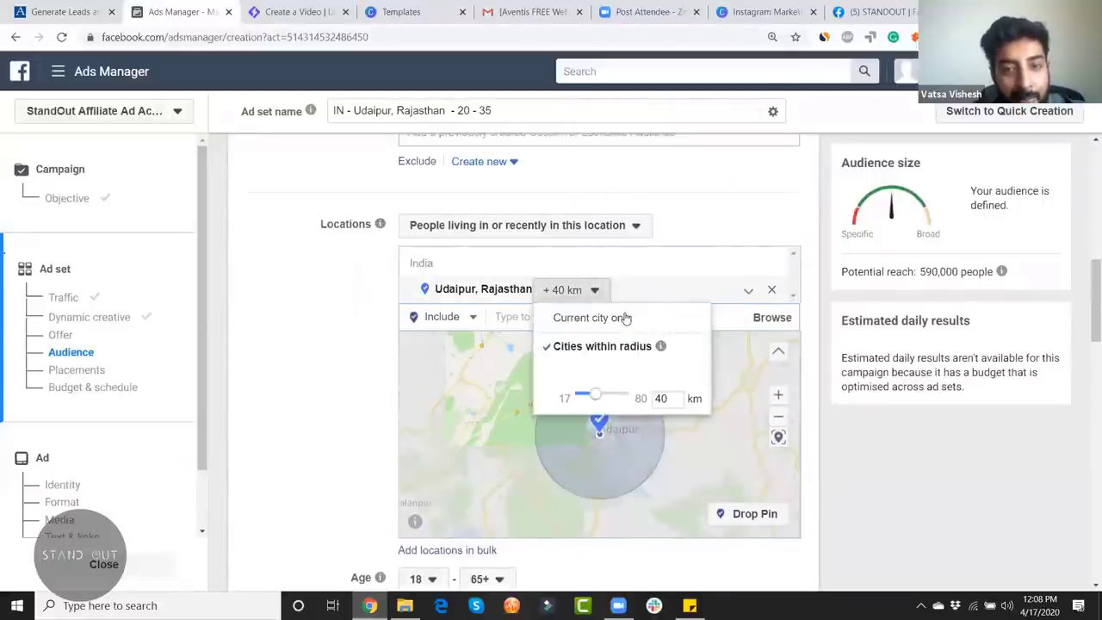
left_click(625, 318)
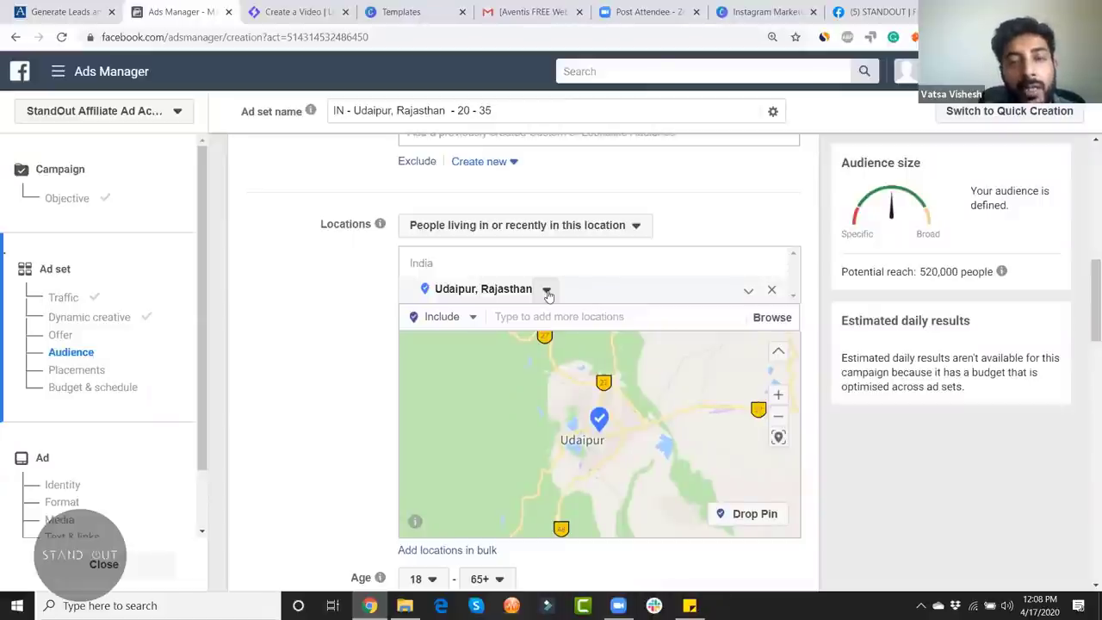
left_click(547, 292)
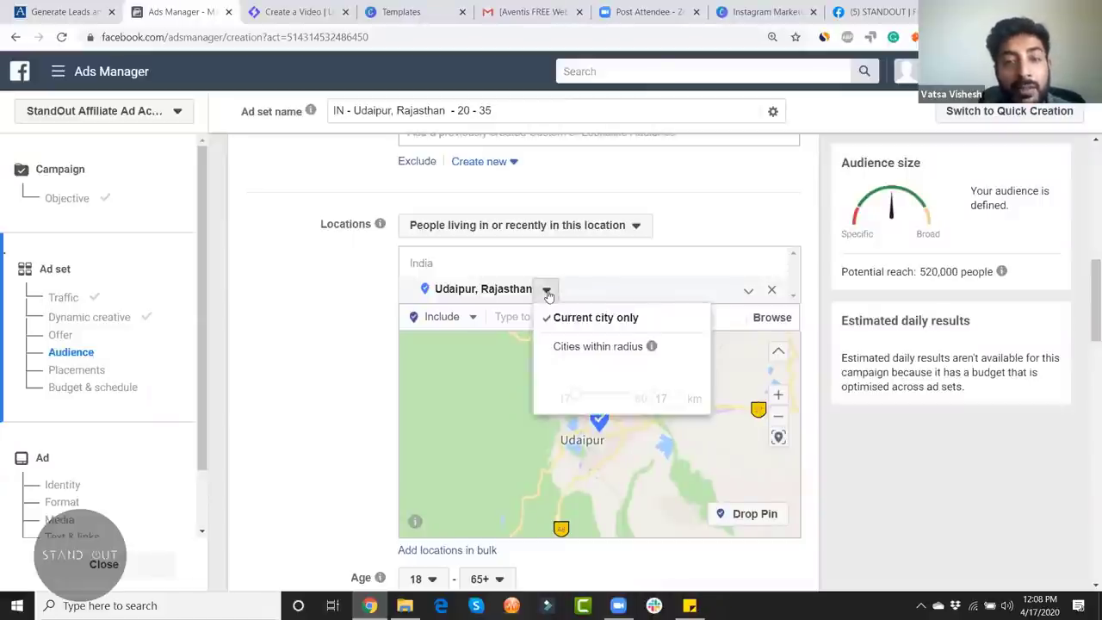
left_click(602, 347)
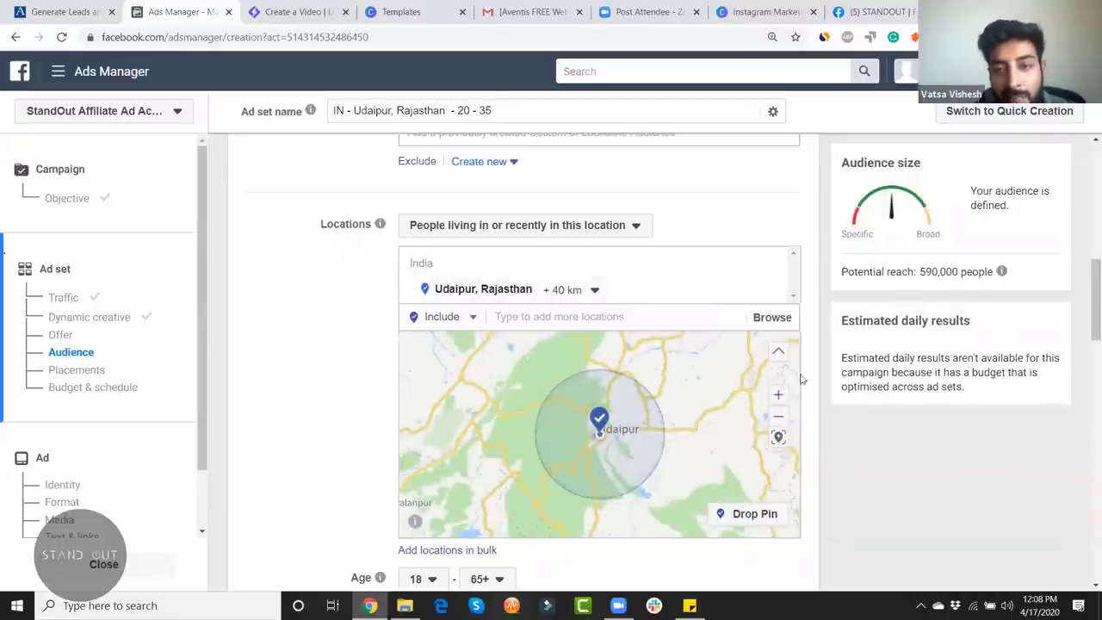
scroll(855, 488, "down", 2)
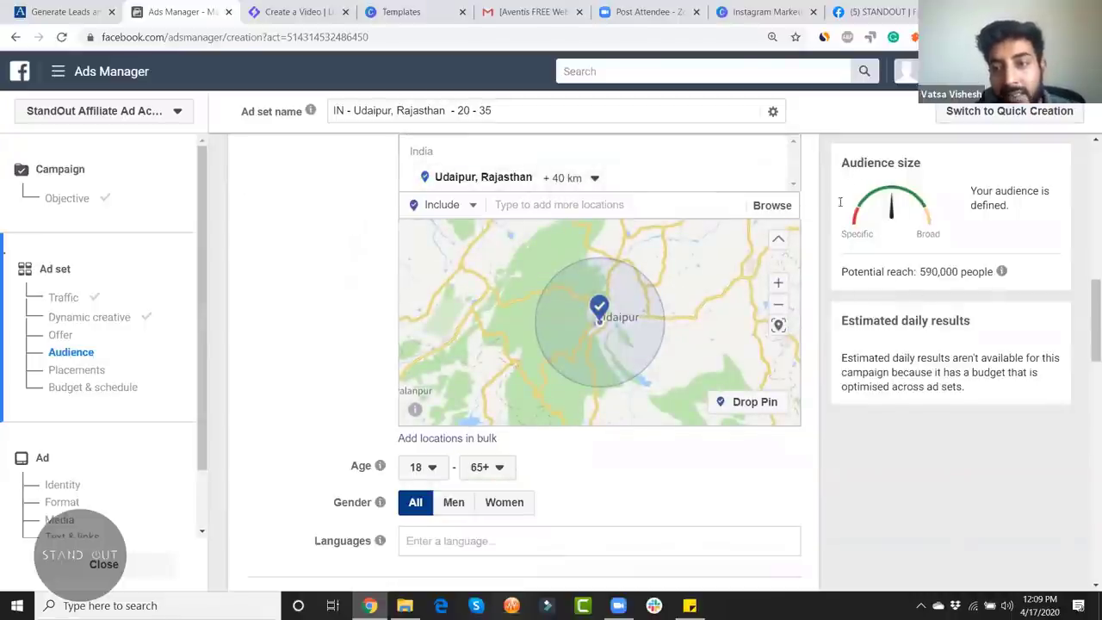
triple_click(944, 285)
left_click(943, 285)
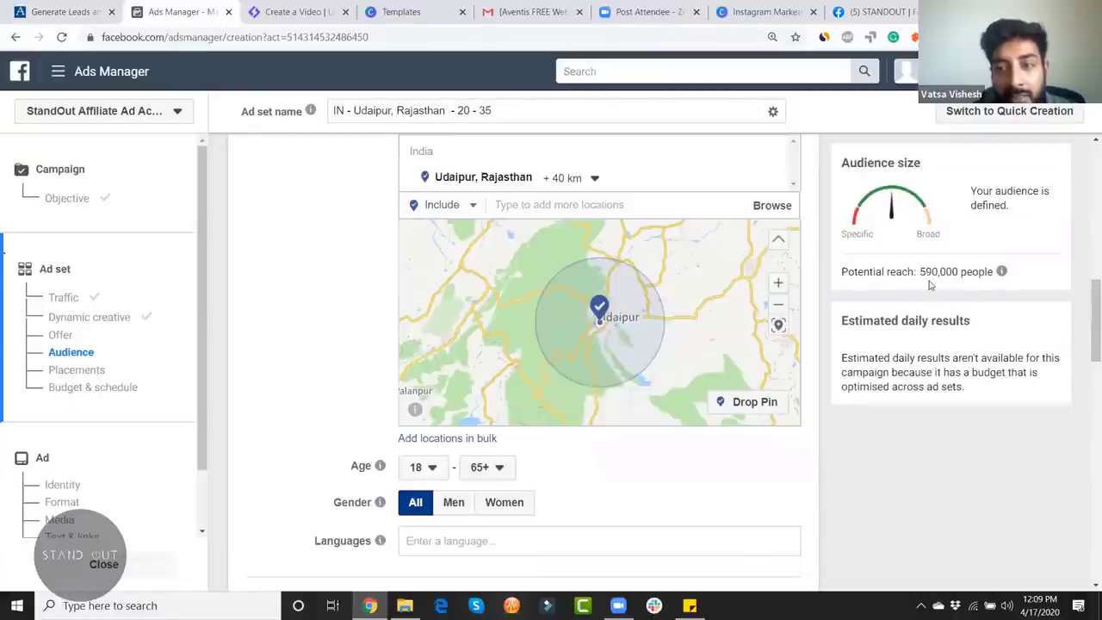
left_click_drag(992, 273, 991, 273)
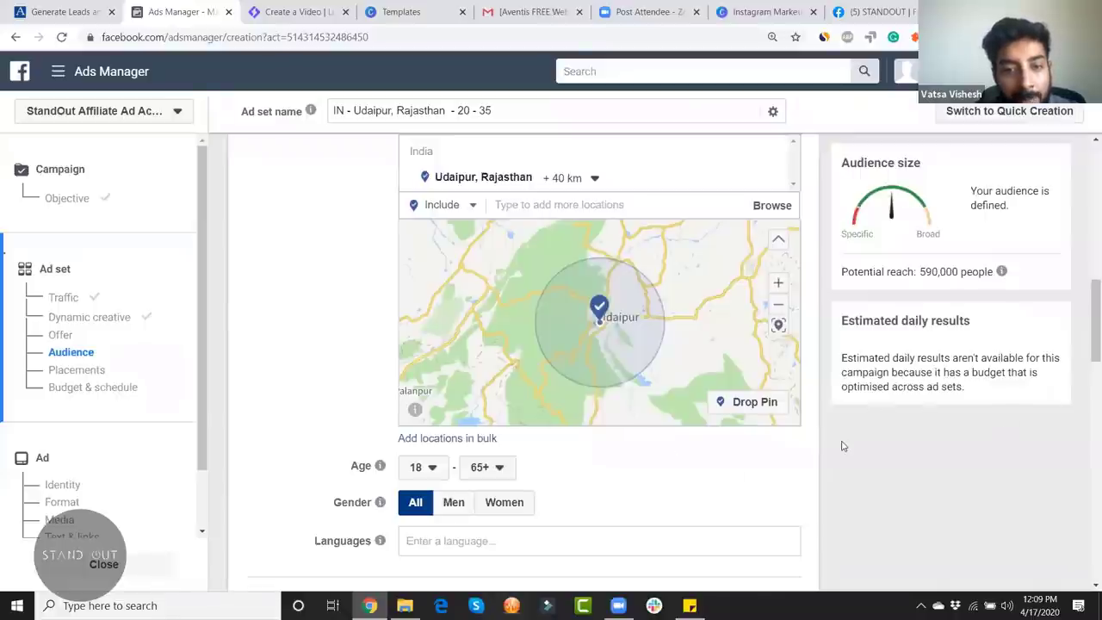
Step: Set the audience age range to minimum 20 and maximum 35, dropping reach to 410,000
scroll(841, 445, "down", 2)
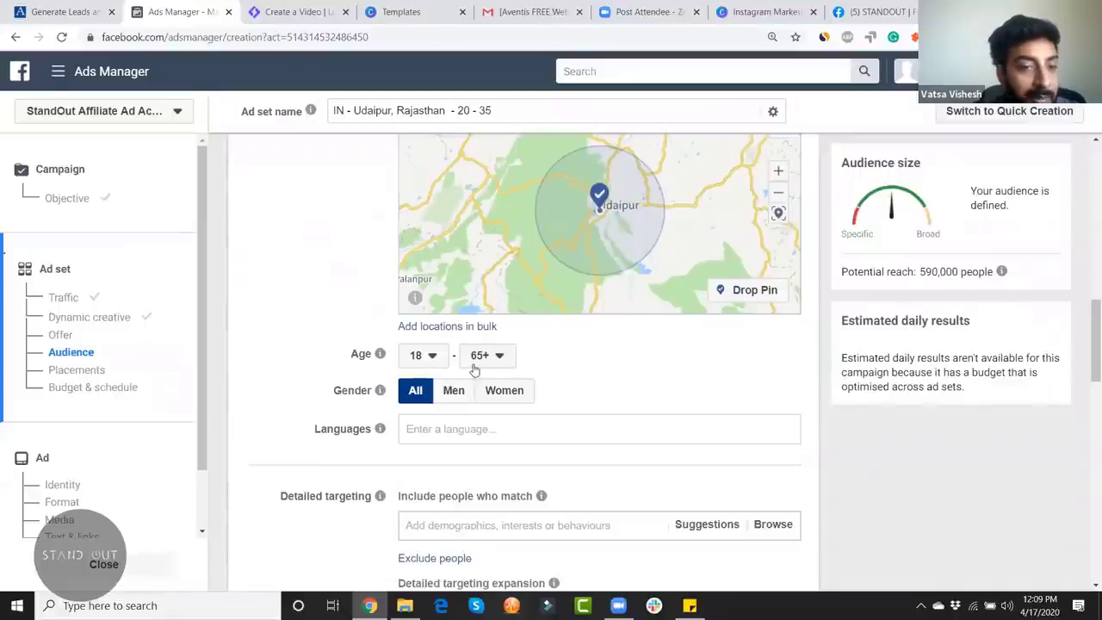
left_click(430, 356)
scroll(432, 508, "down", 3)
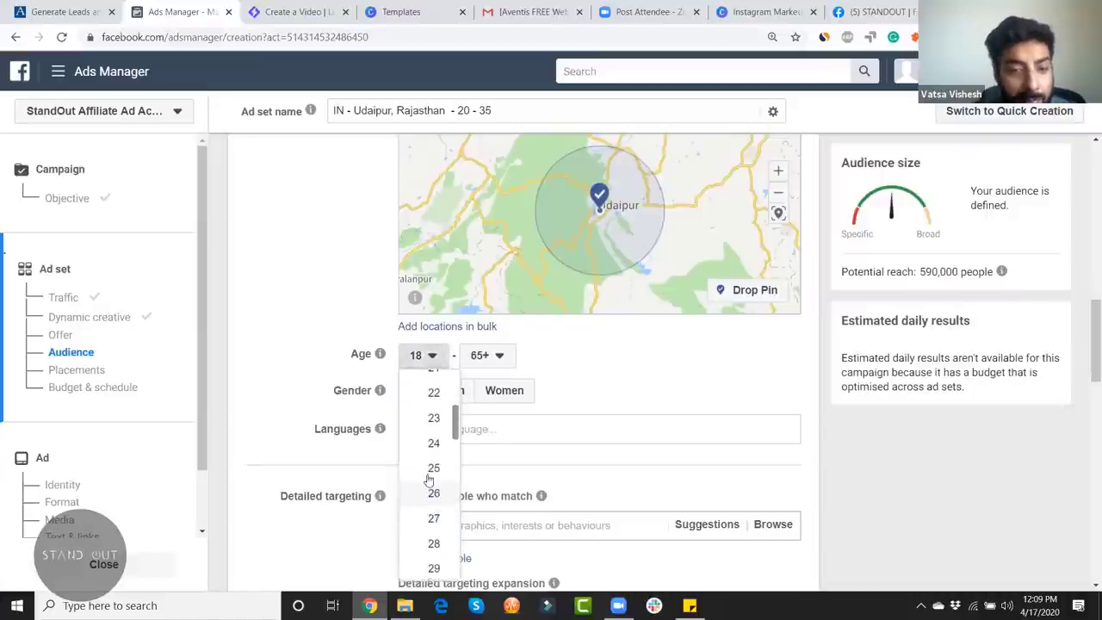
scroll(433, 474, "up", 1)
left_click(432, 415)
left_click(499, 355)
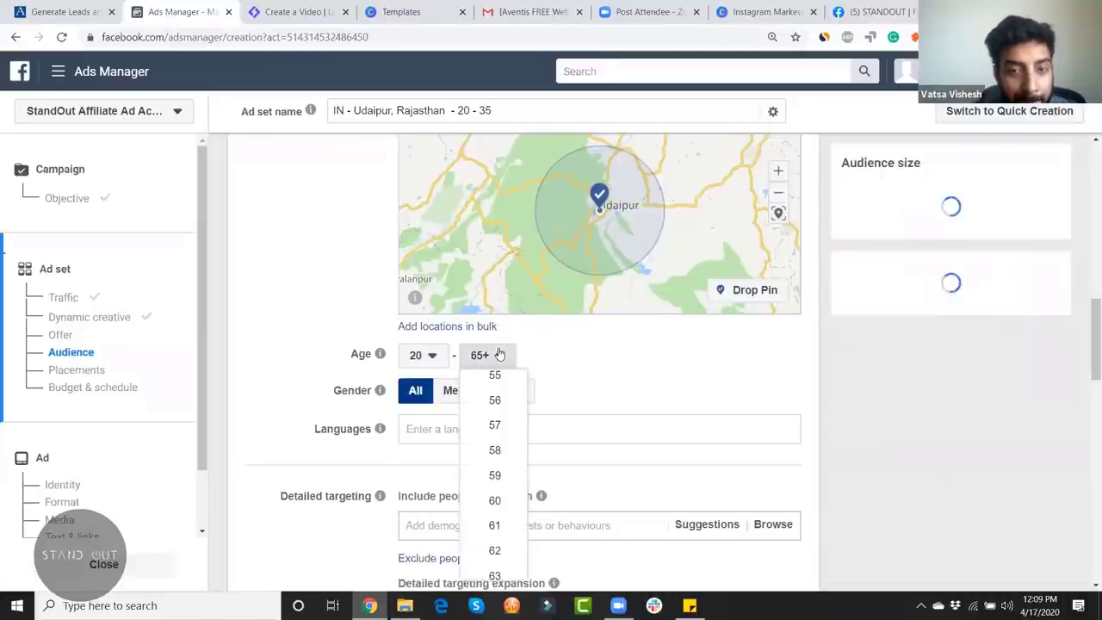
scroll(505, 441, "up", 5)
scroll(505, 443, "up", 2)
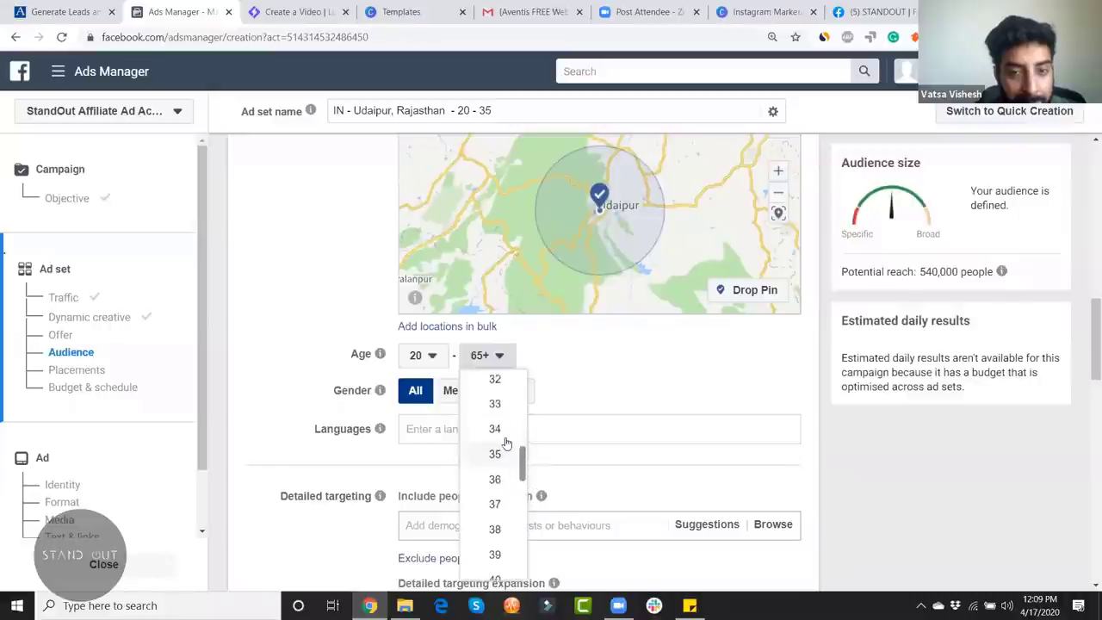
left_click(495, 447)
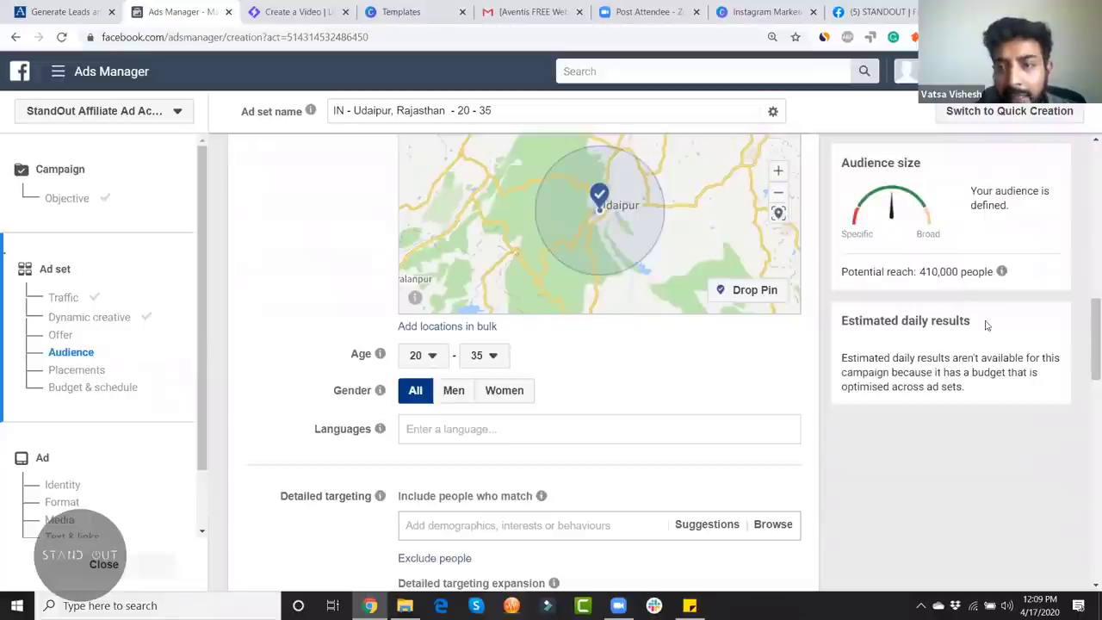
scroll(1086, 318, "up", 2)
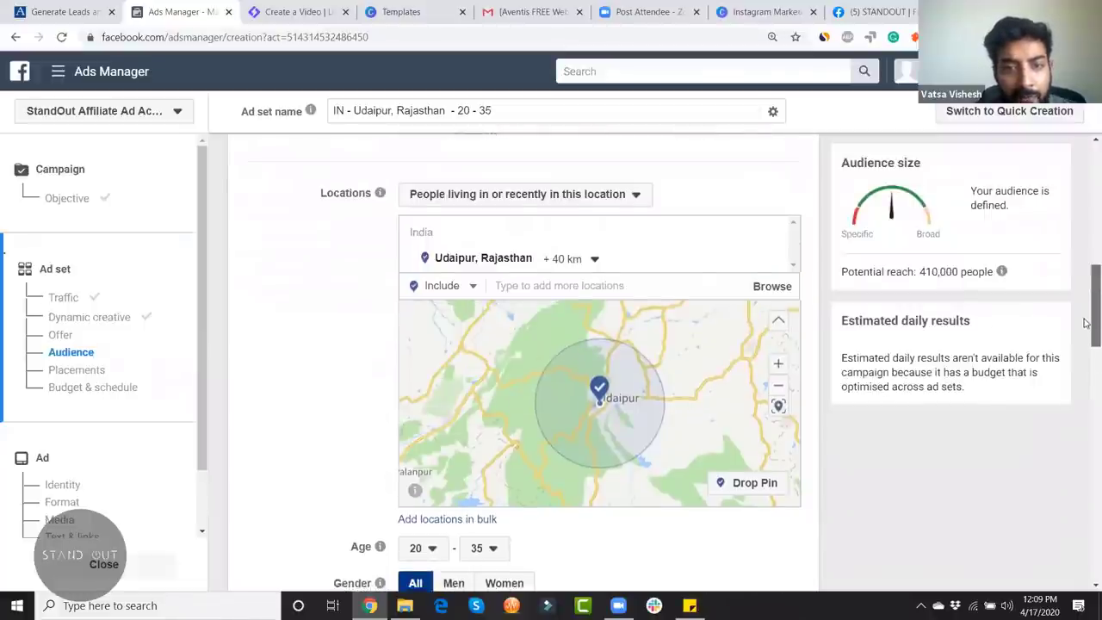
scroll(1086, 323, "down", 3)
scroll(1086, 335, "up", 1)
scroll(1086, 340, "down", 1)
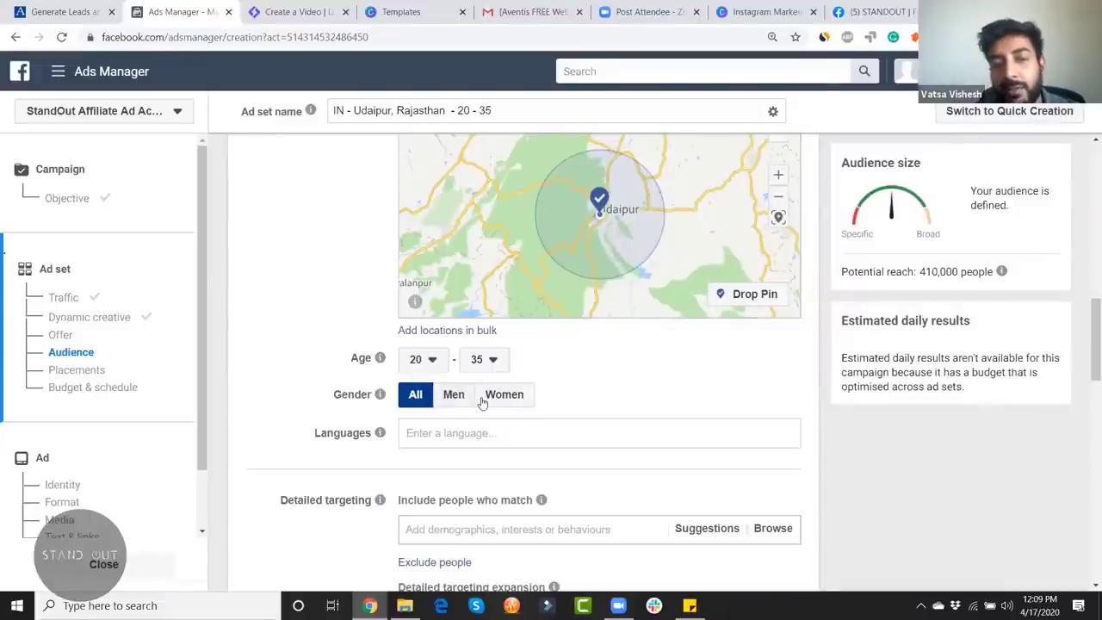
Step: Add English (All) as the audience language, narrowing reach to 350,000 people
scroll(551, 378, "down", 1)
left_click(558, 361)
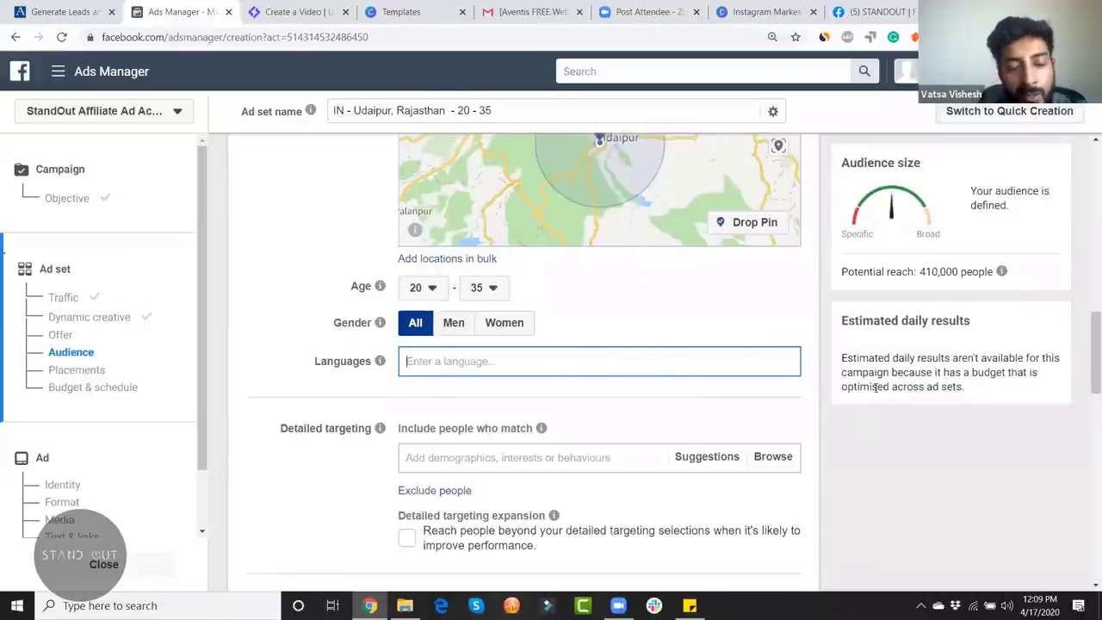
type("engli")
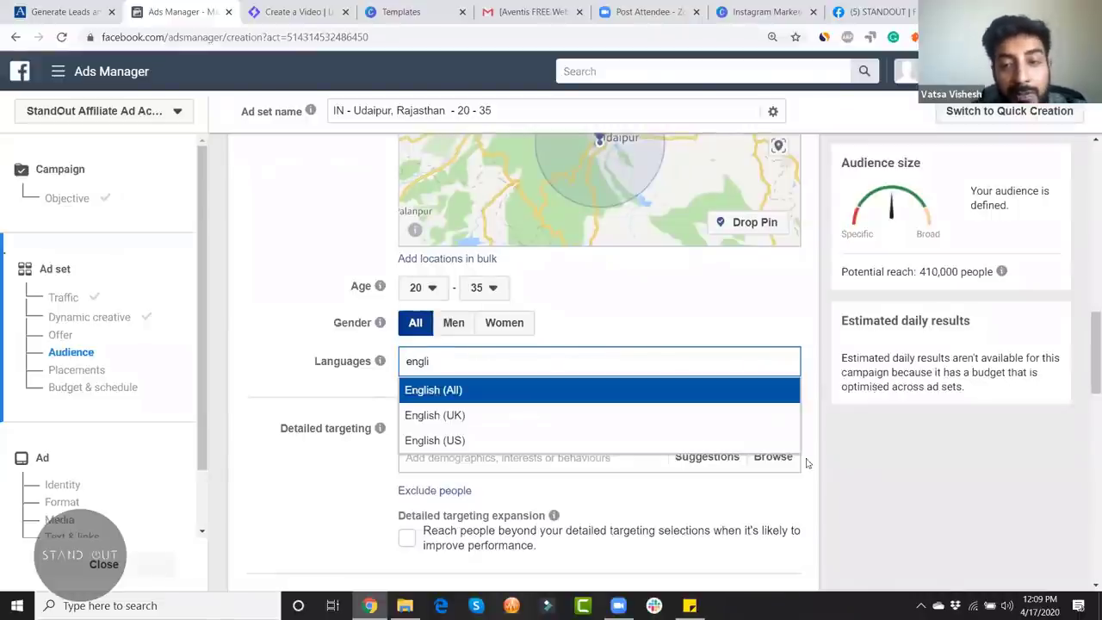
key("Return")
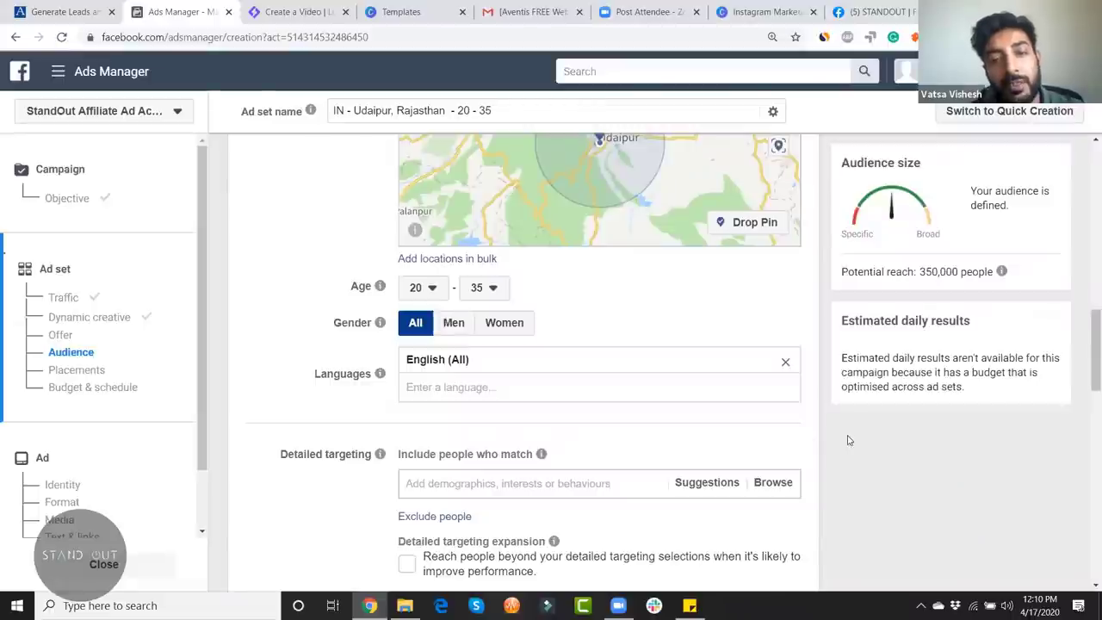
Step: Try Detailed targeting Suggestions, then show the Browse categories list
scroll(849, 438, "down", 3)
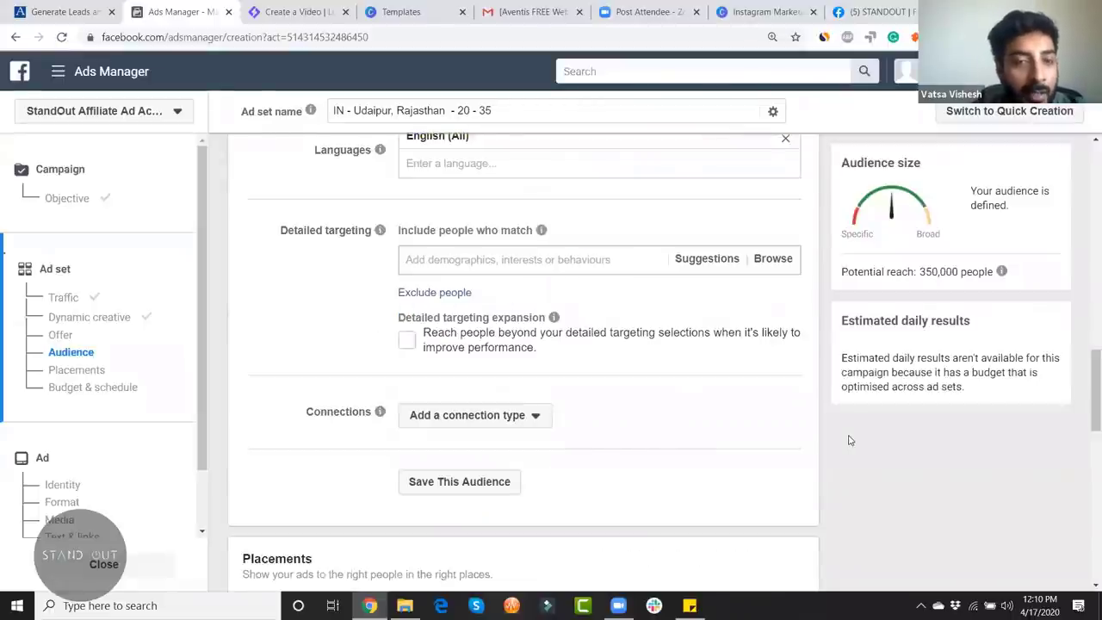
left_click(499, 259)
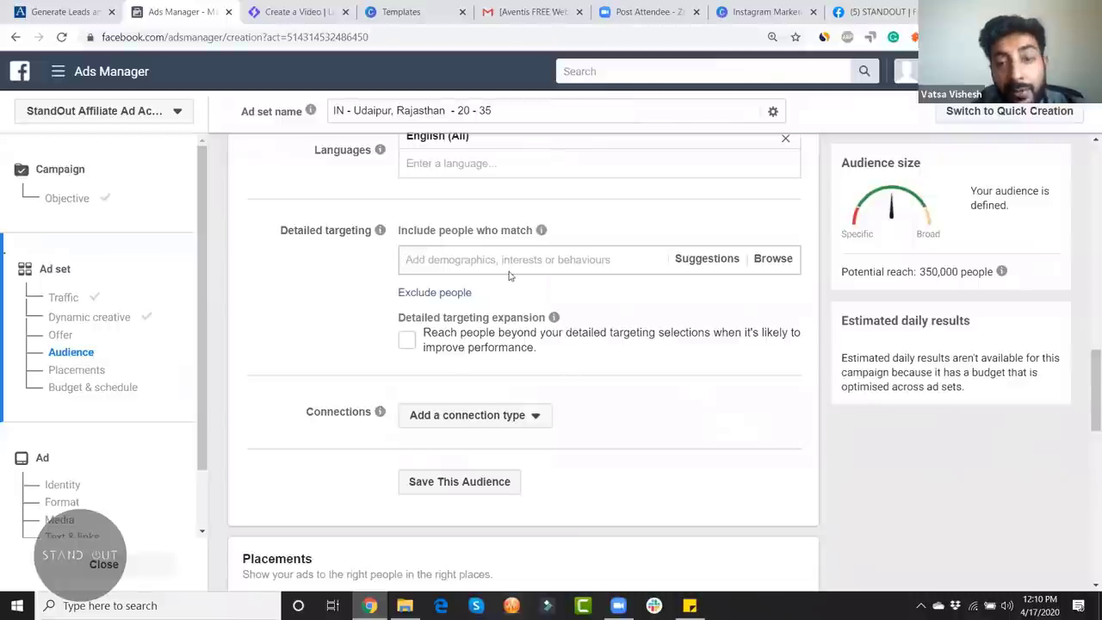
left_click(698, 260)
left_click(772, 259)
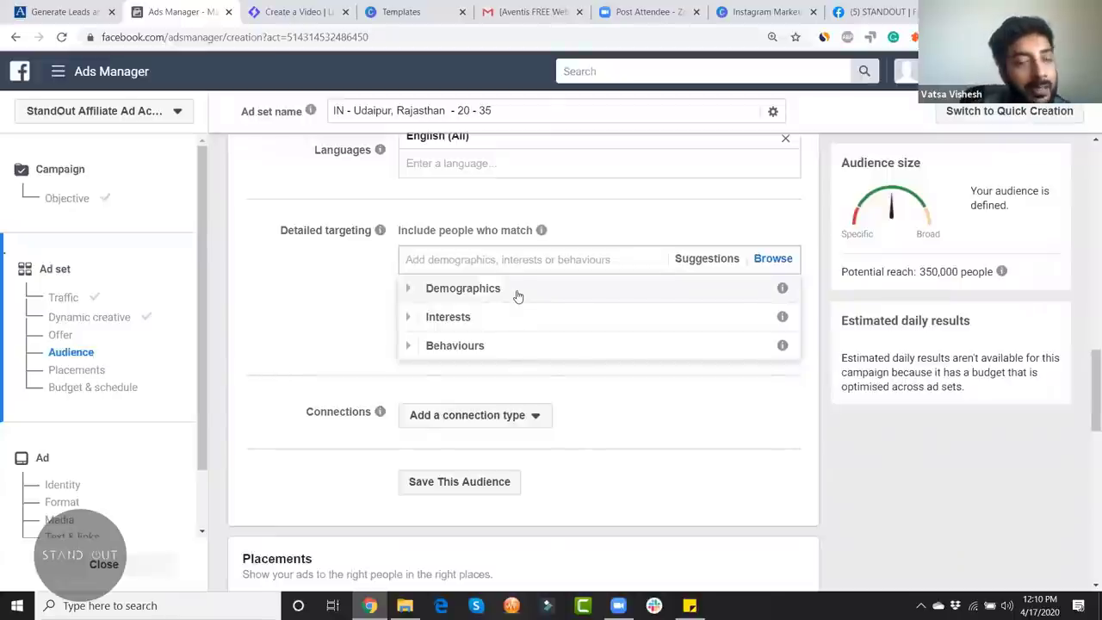
left_click(303, 290)
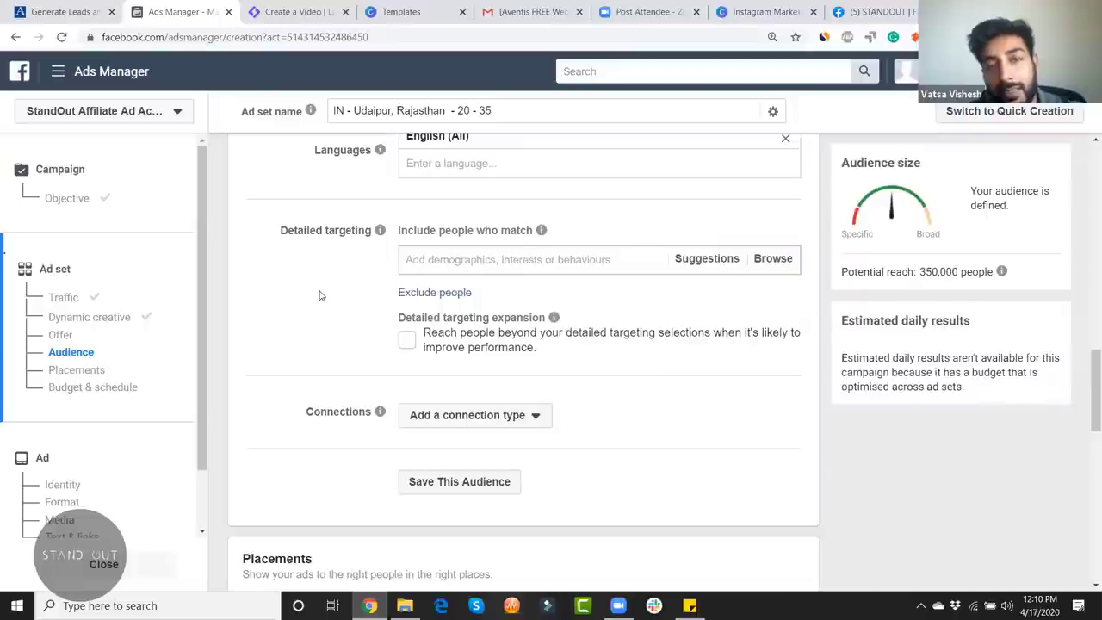
scroll(320, 294, "up", 3)
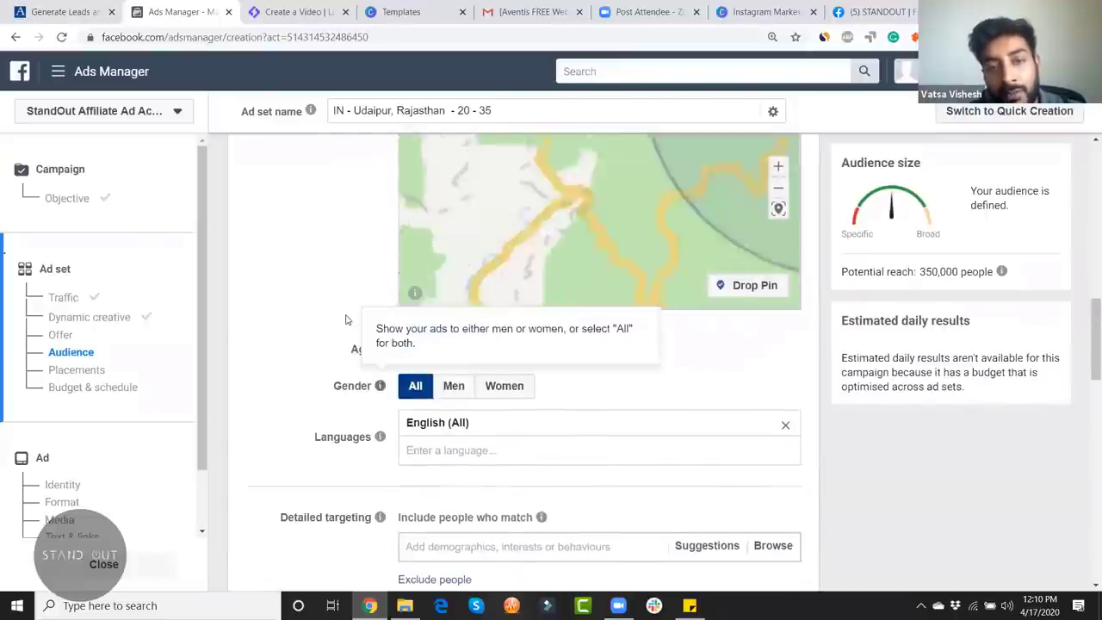
scroll(336, 335, "down", 2)
scroll(352, 353, "down", 1)
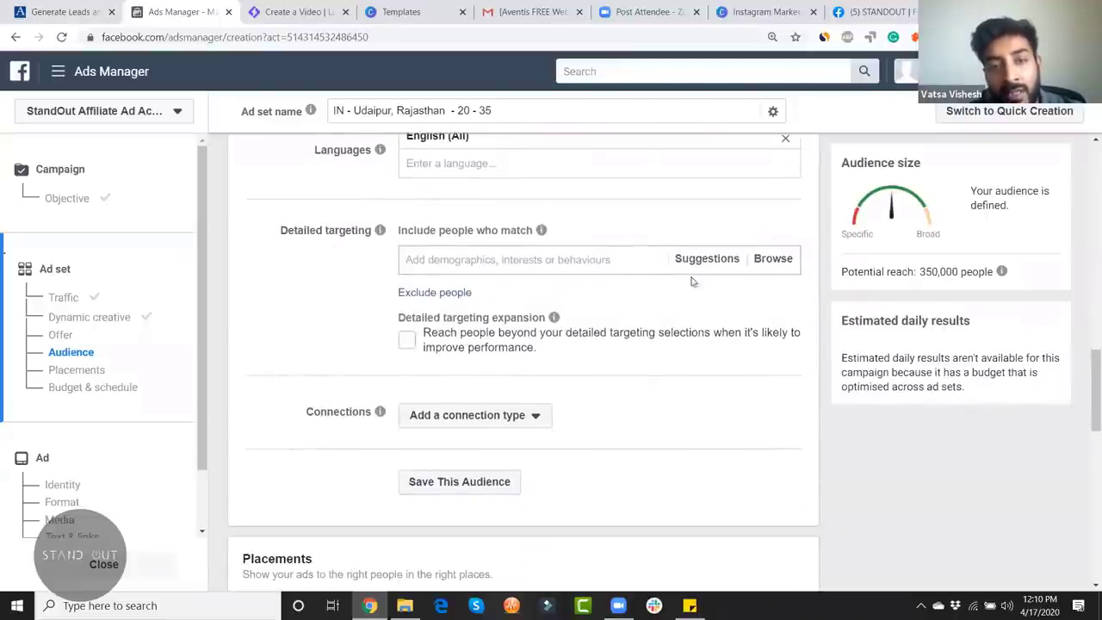
left_click(773, 259)
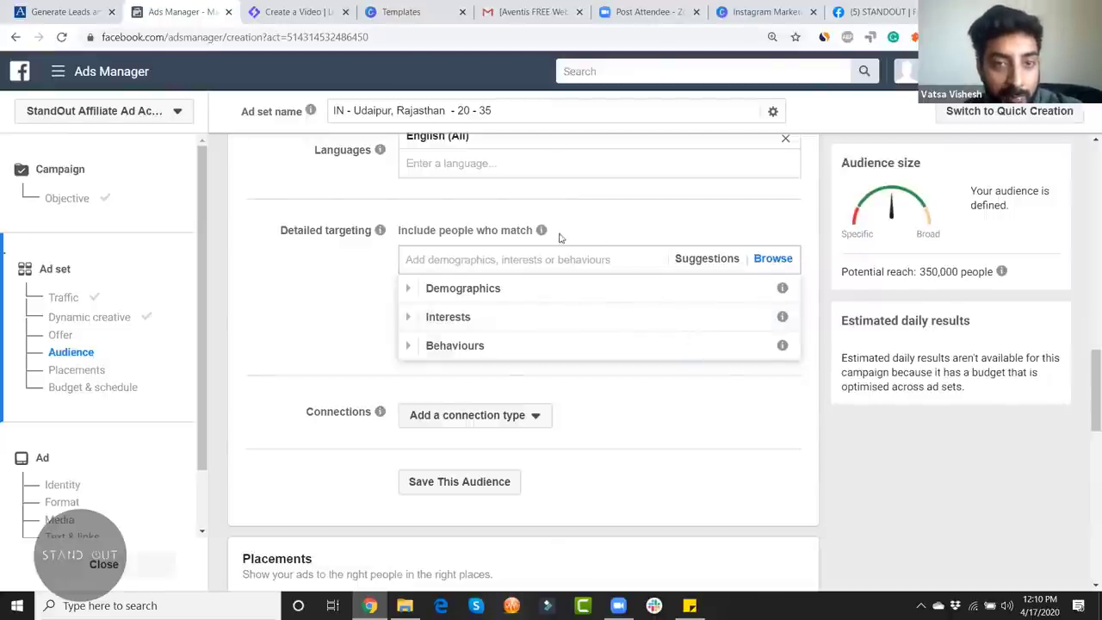
left_click(463, 259)
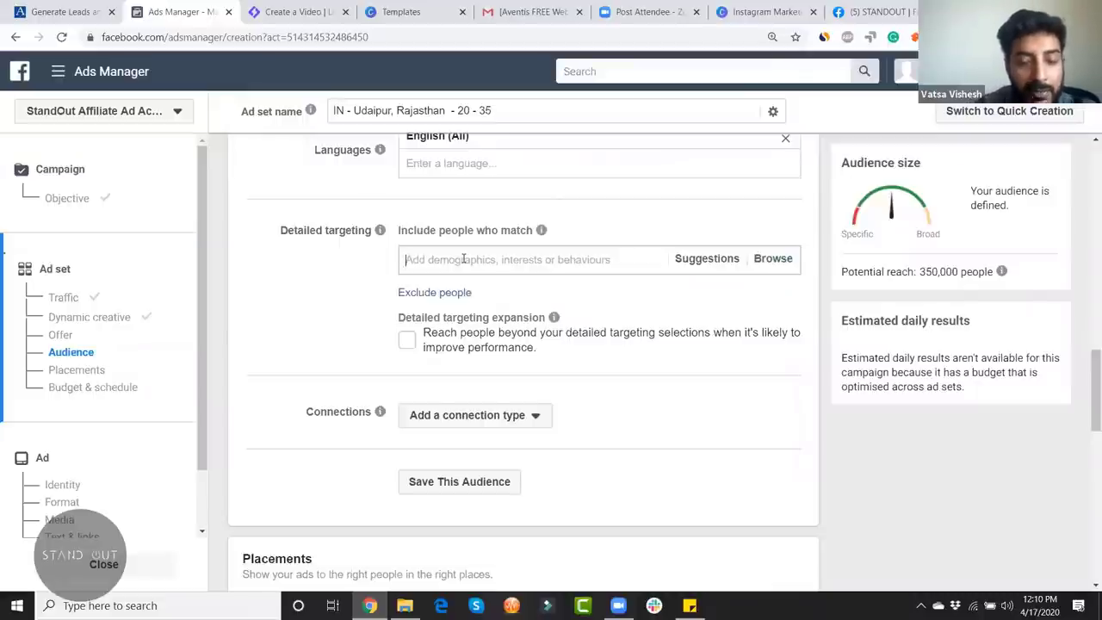
type("online")
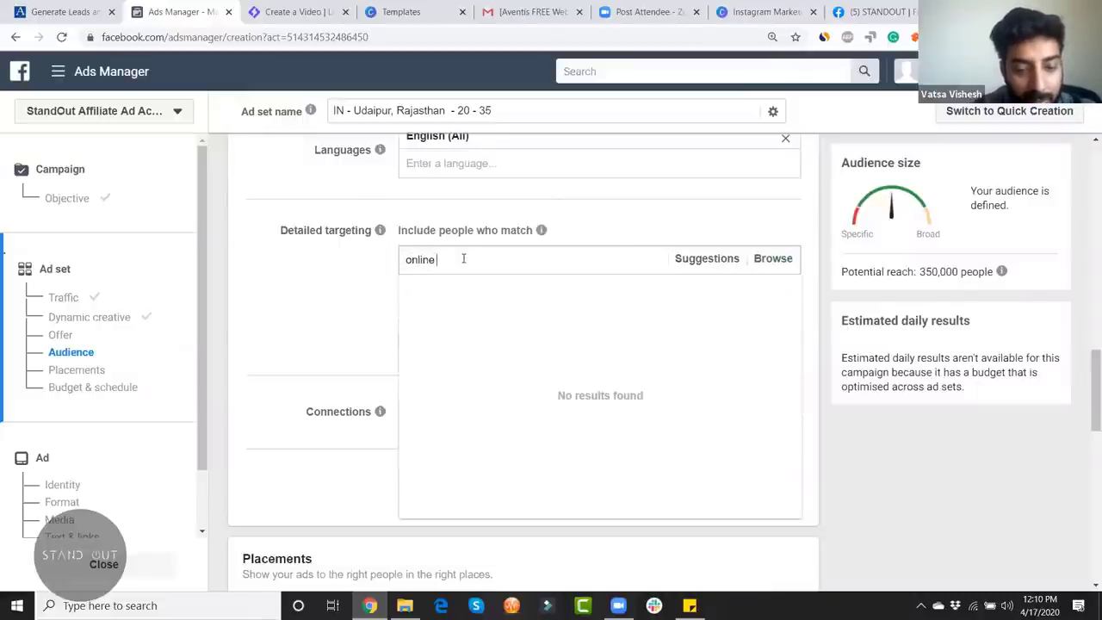
type(" food")
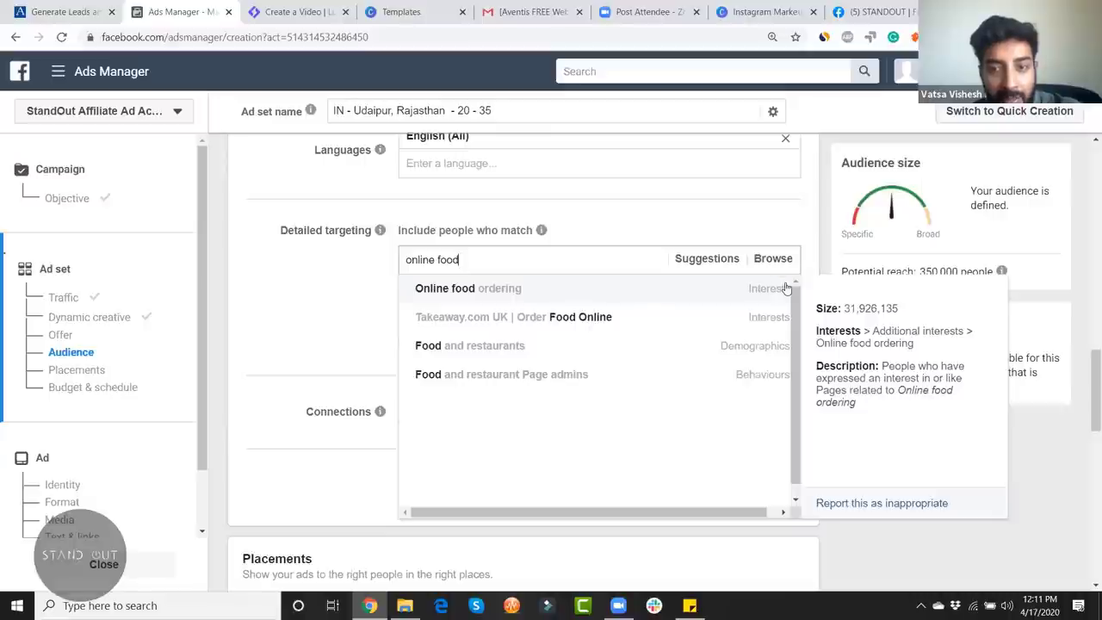
left_click(536, 288)
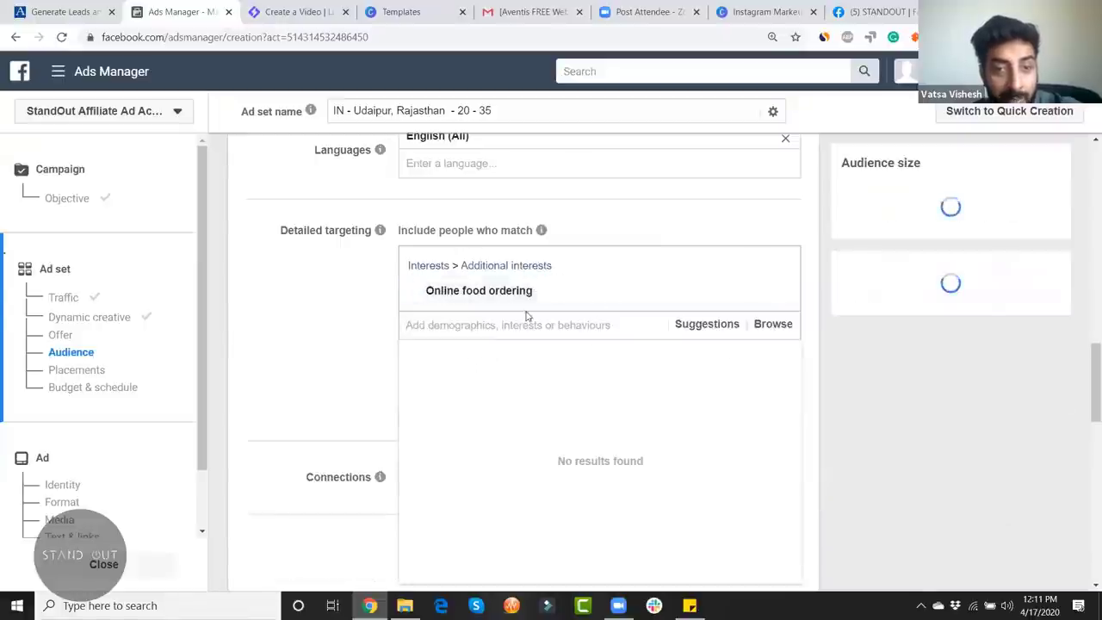
mouse_move(486, 293)
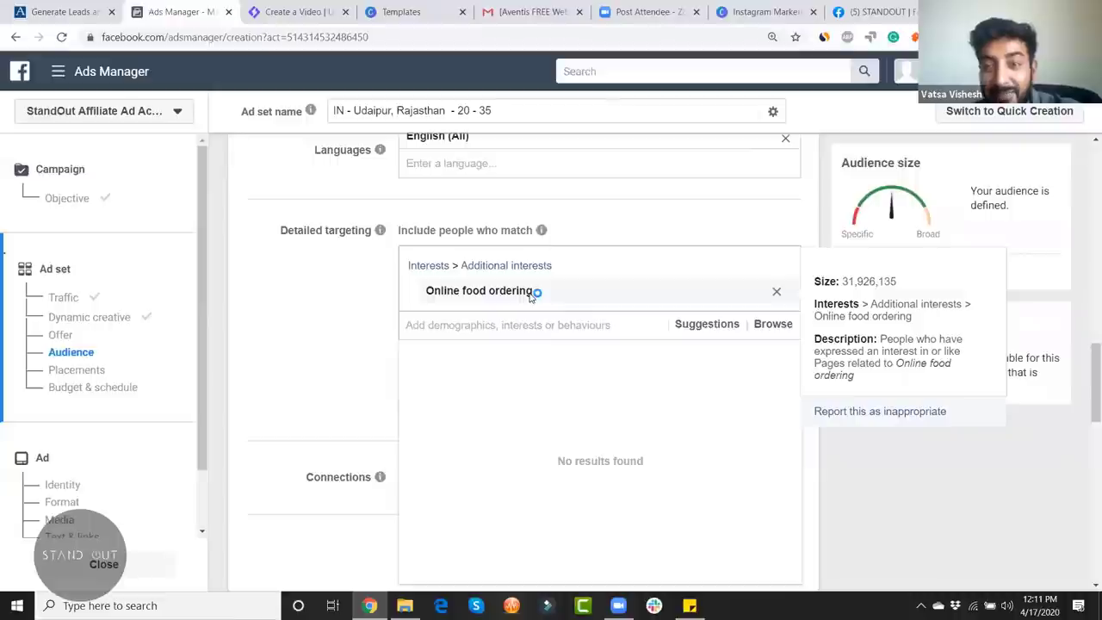
scroll(906, 428, "down", 3)
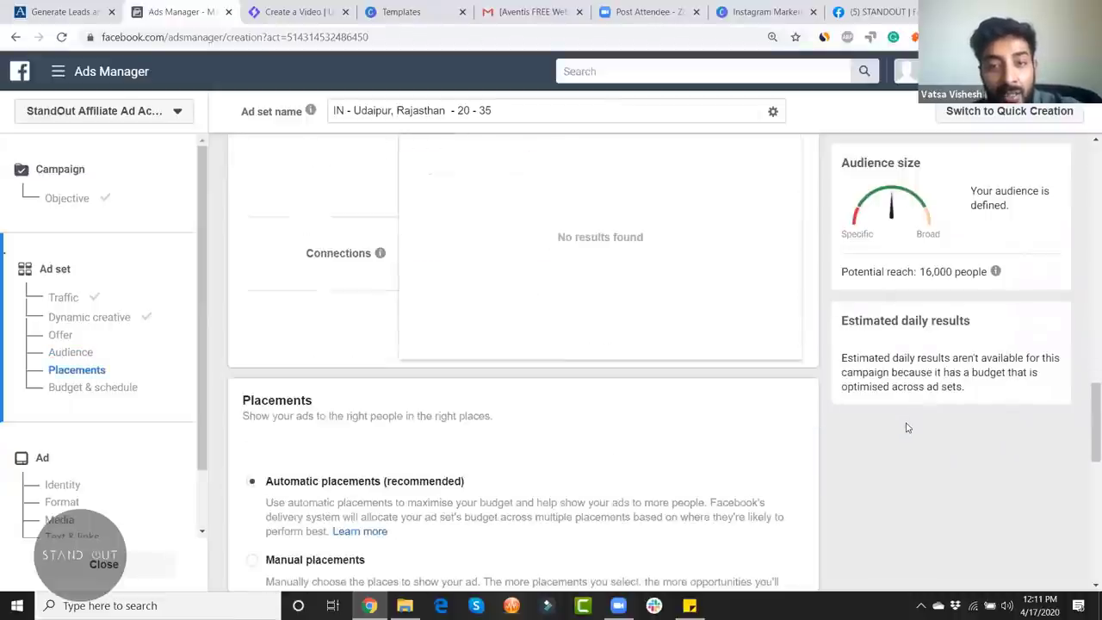
scroll(904, 430, "up", 3)
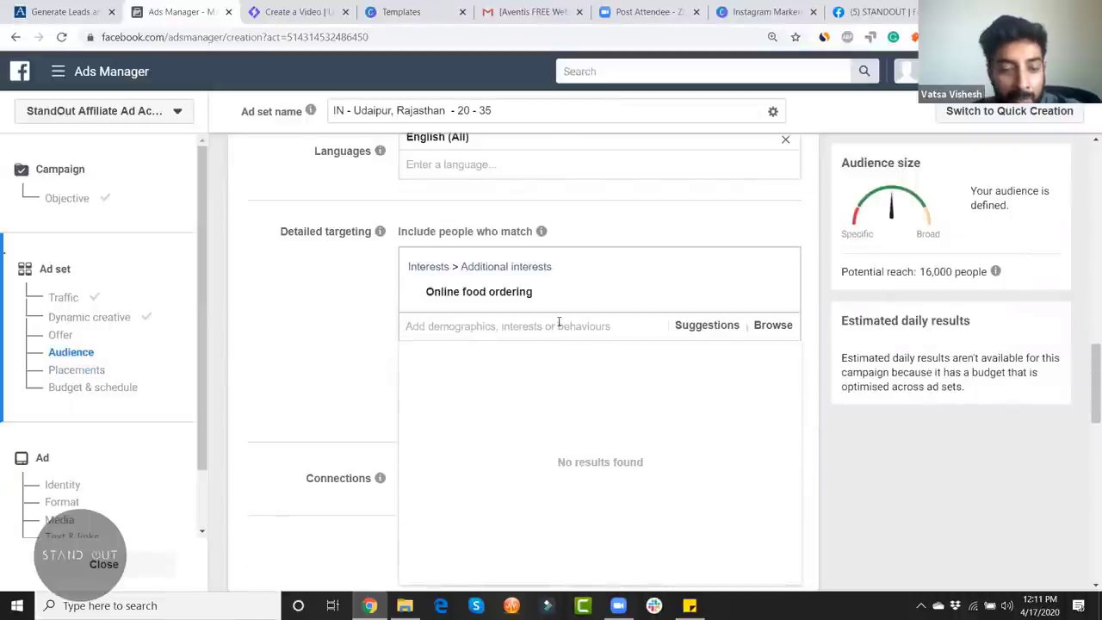
type("ononl")
key("BackSpace")
key("BackSpace")
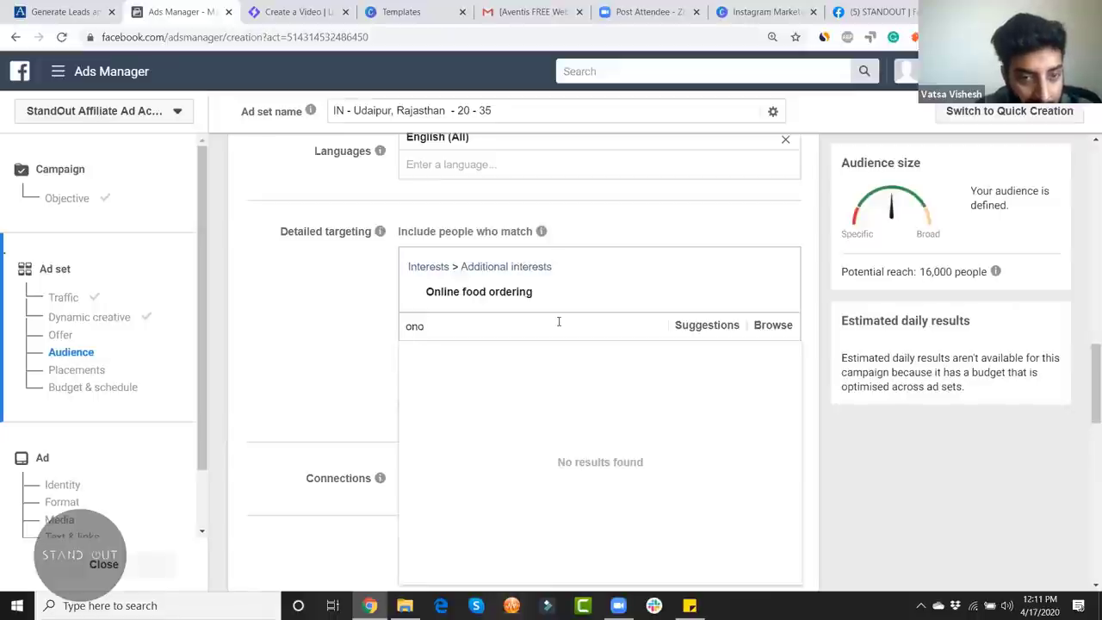
type("line")
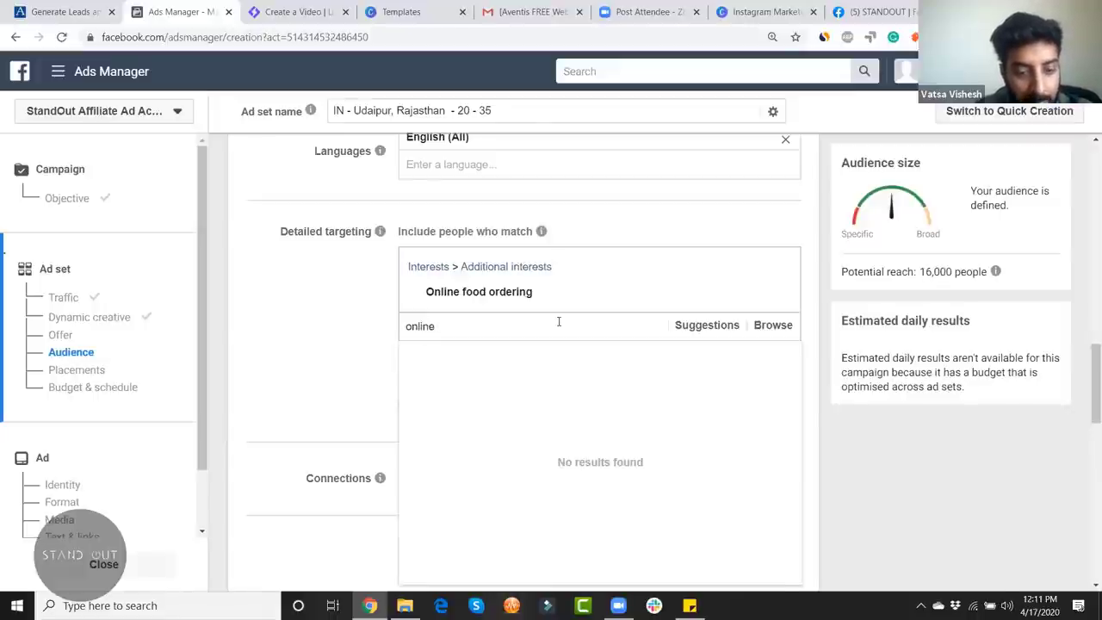
type(" food")
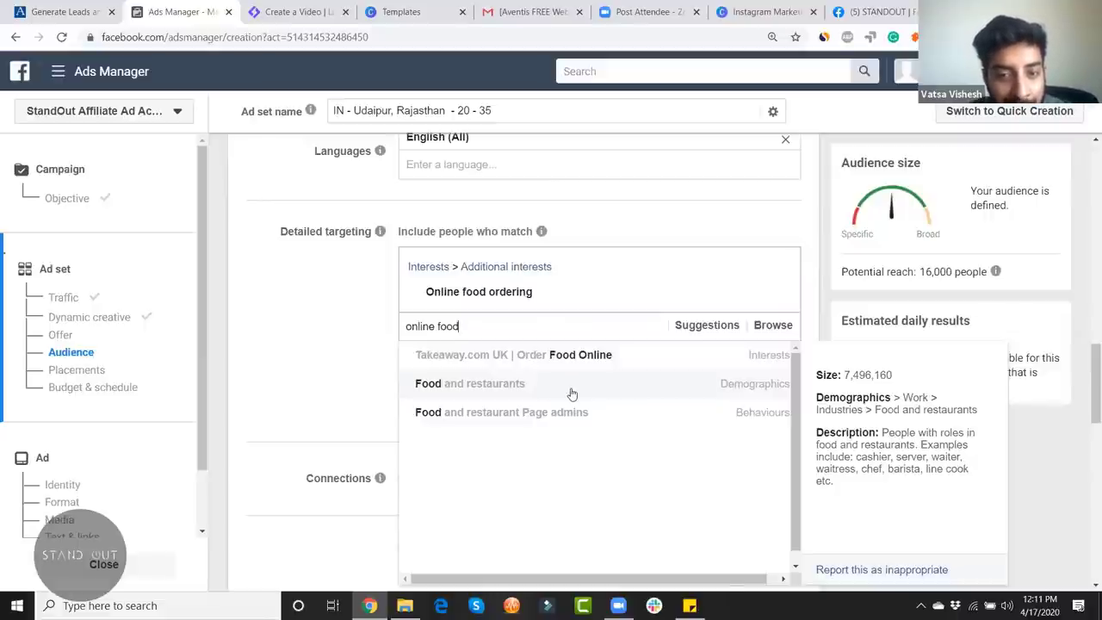
left_click(574, 393)
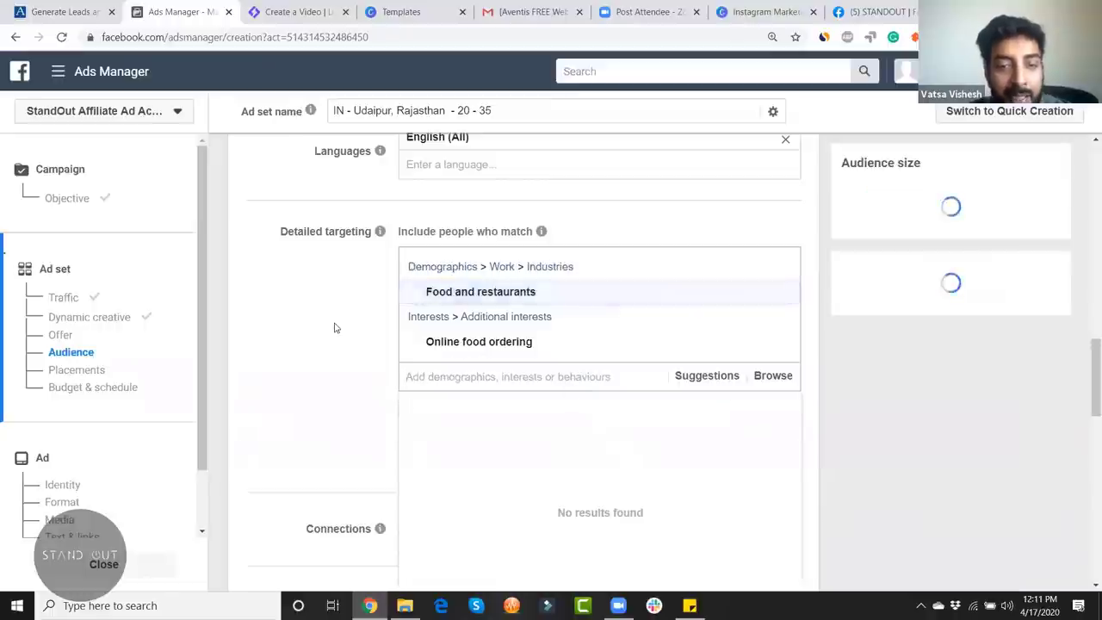
scroll(335, 325, "down", 1)
left_click(339, 284)
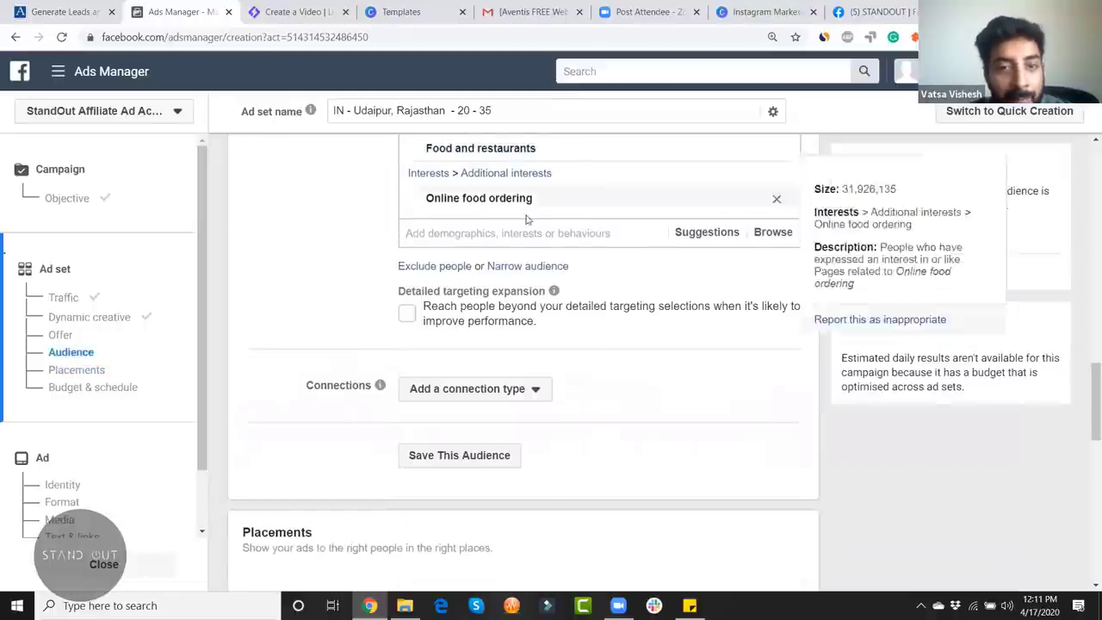
scroll(283, 276, "up", 2)
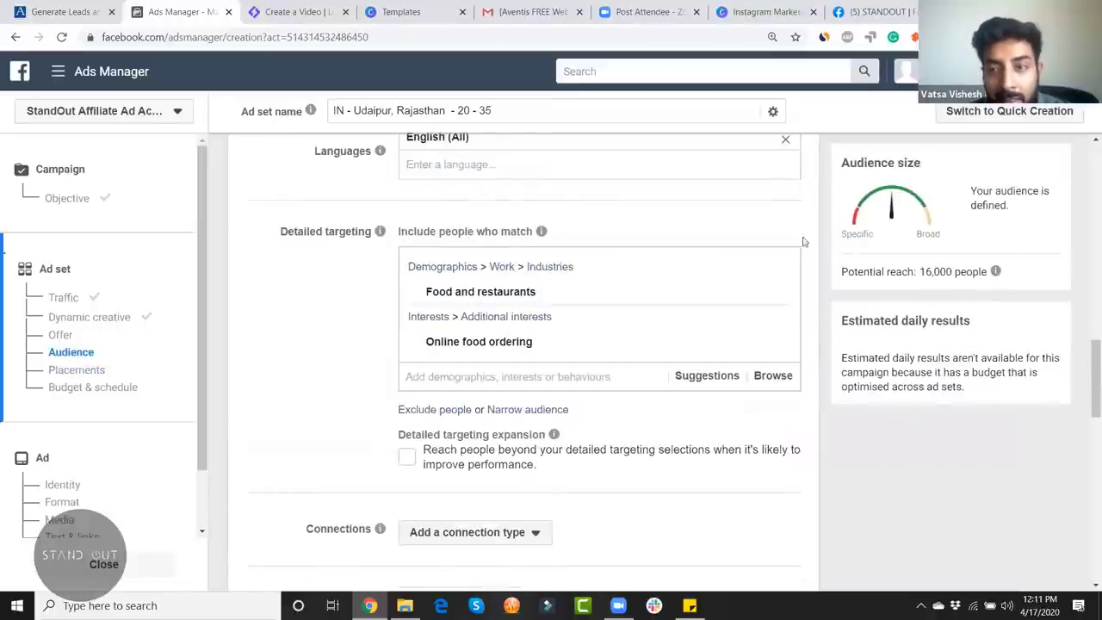
left_click_drag(919, 271, 993, 271)
mouse_move(994, 272)
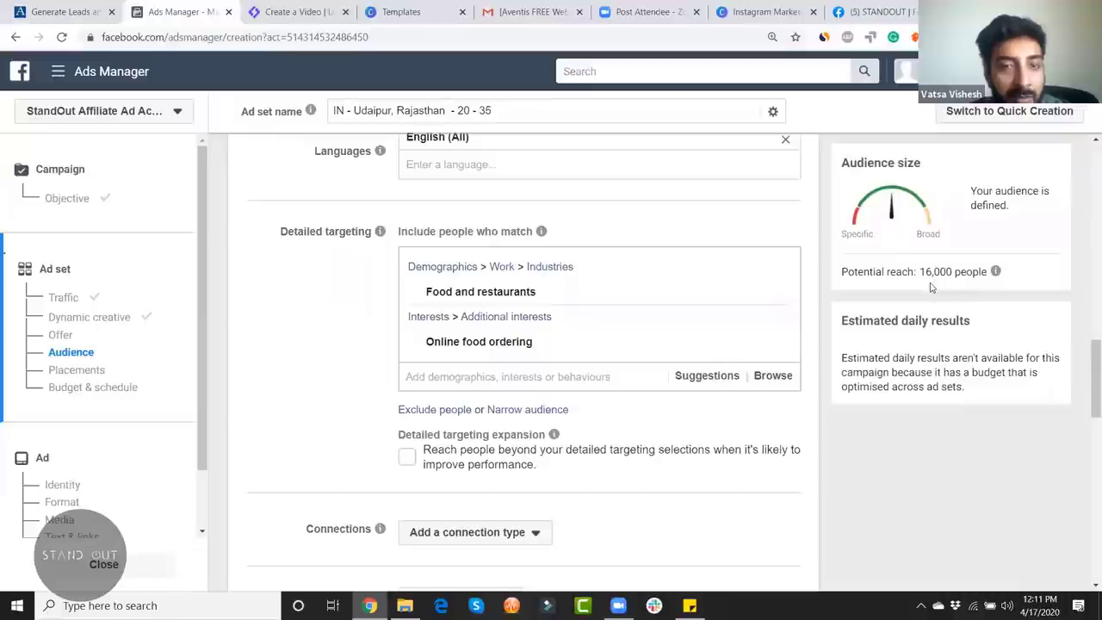
Step: Open the browsable Detailed targeting categories from the targeting search box
scroll(602, 251, "up", 3)
scroll(506, 265, "up", 3)
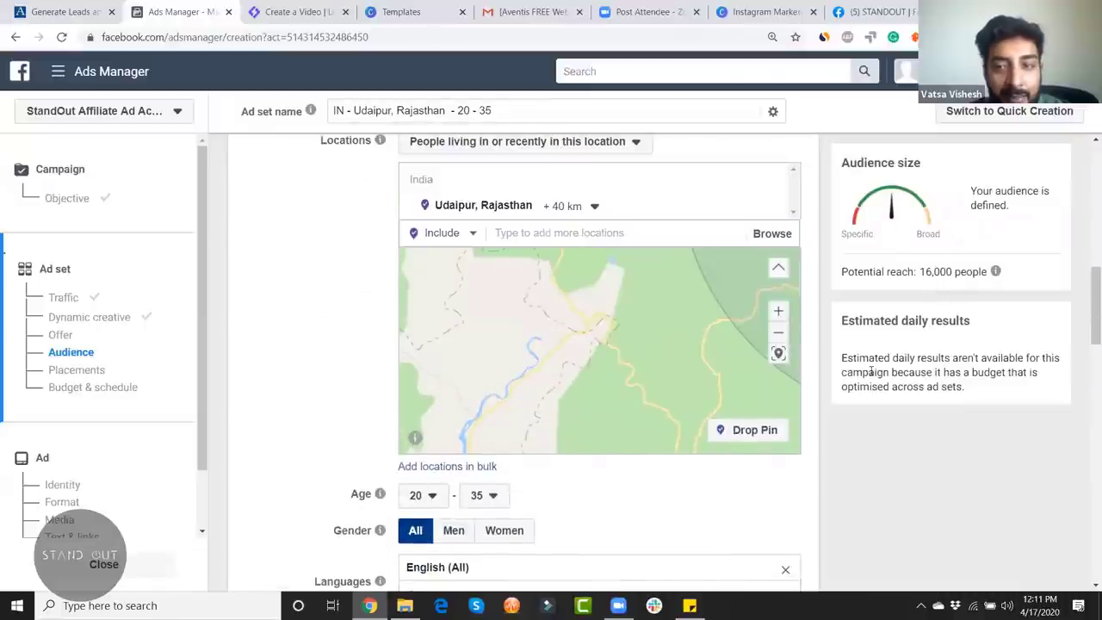
scroll(885, 464, "down", 5)
scroll(885, 465, "up", 3)
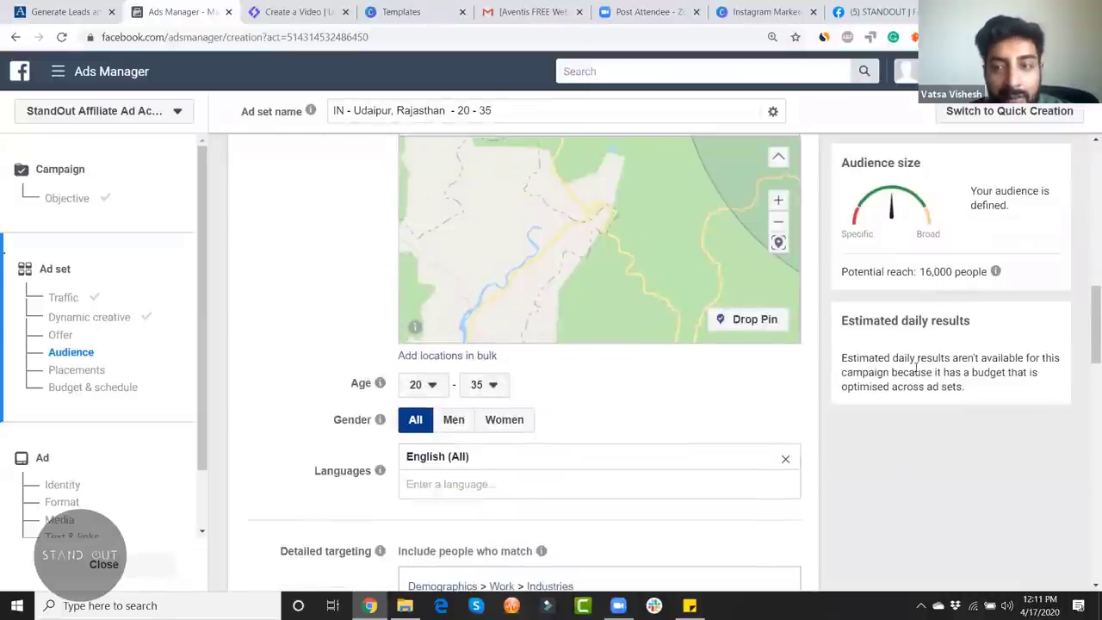
scroll(823, 454, "down", 1)
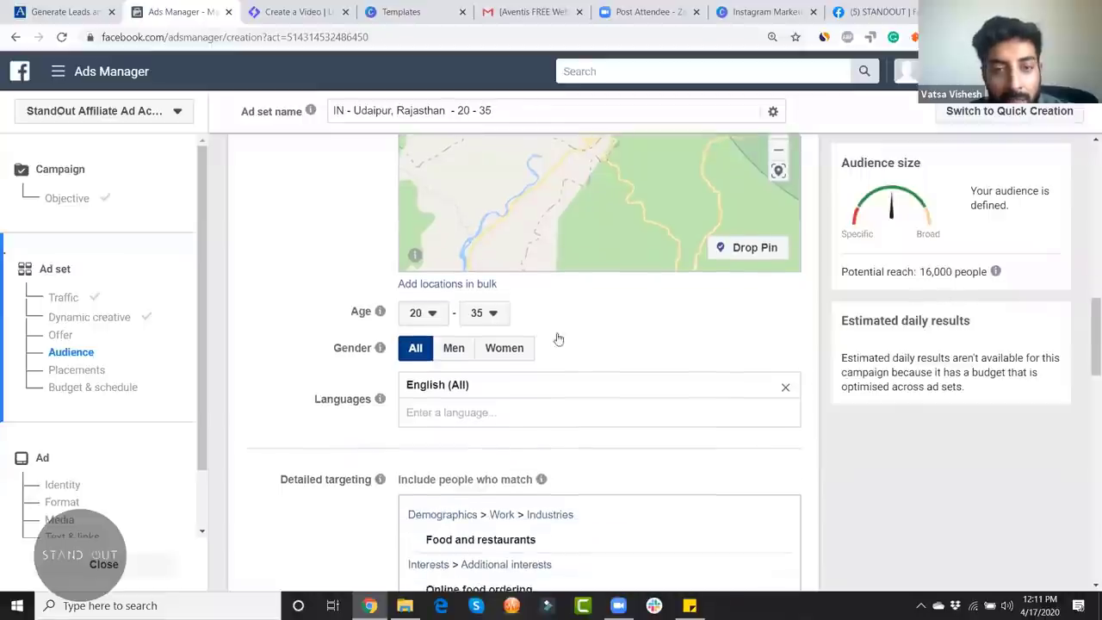
scroll(618, 476, "down", 2)
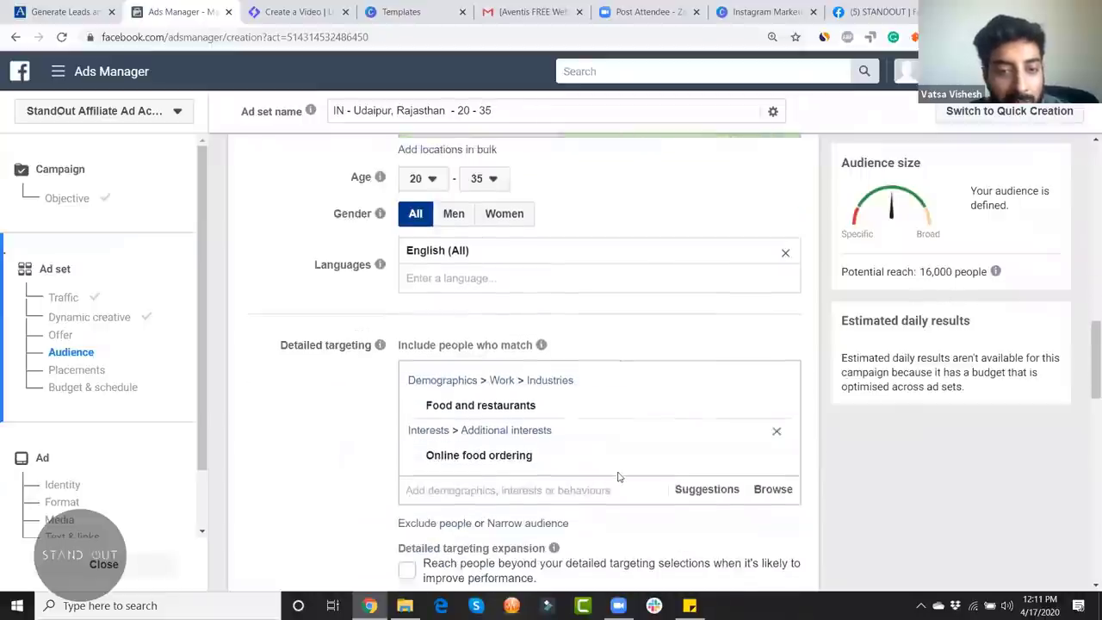
left_click(531, 482)
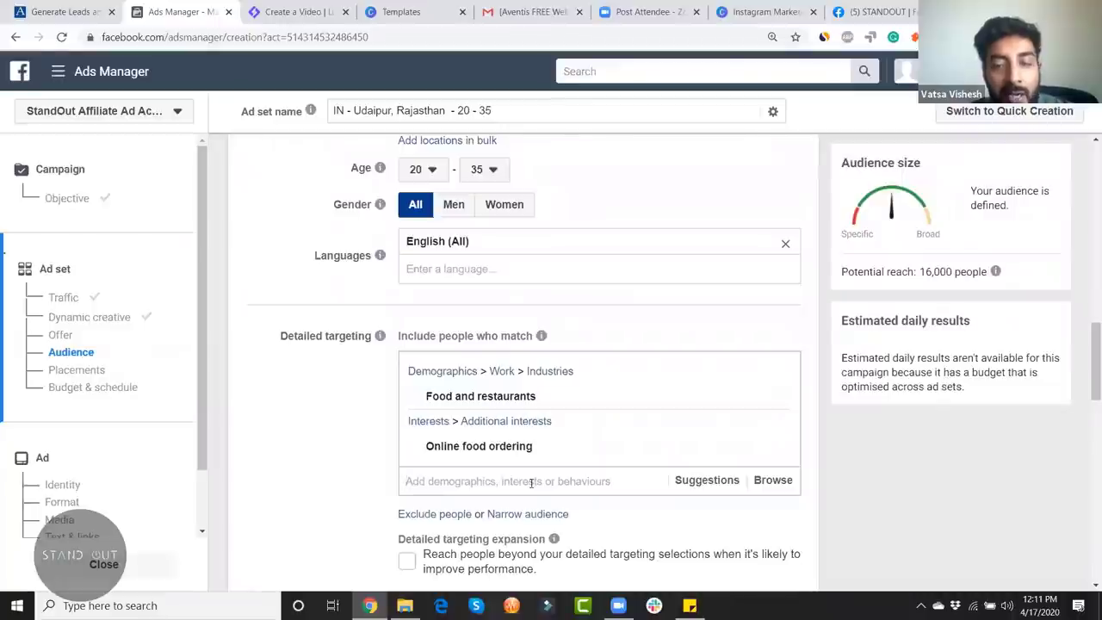
scroll(381, 421, "down", 2)
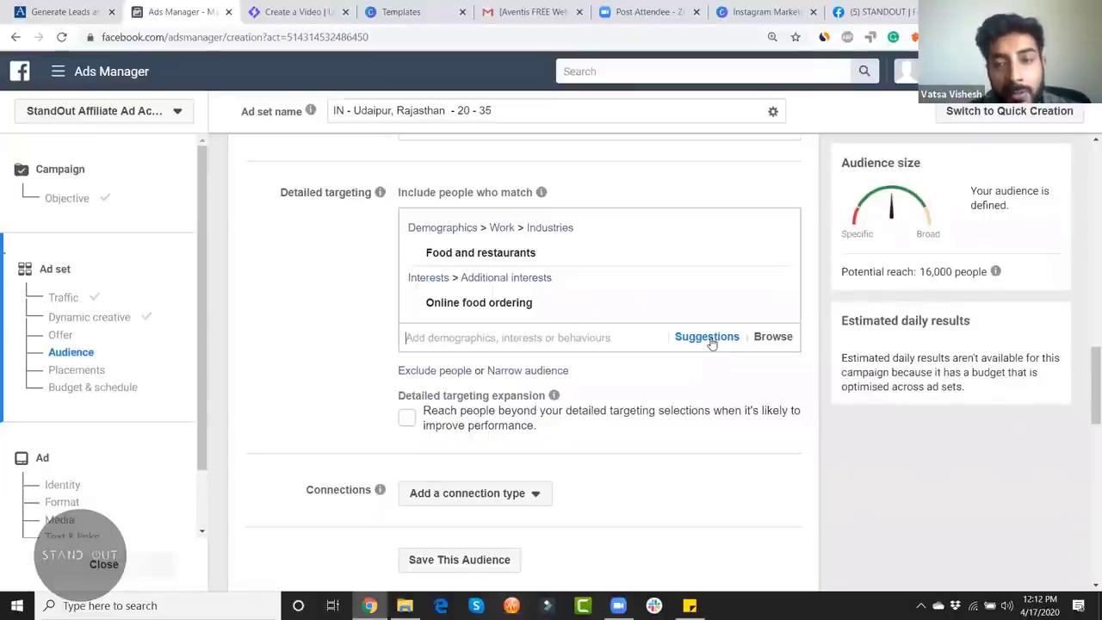
left_click(707, 337)
left_click(771, 334)
left_click(771, 336)
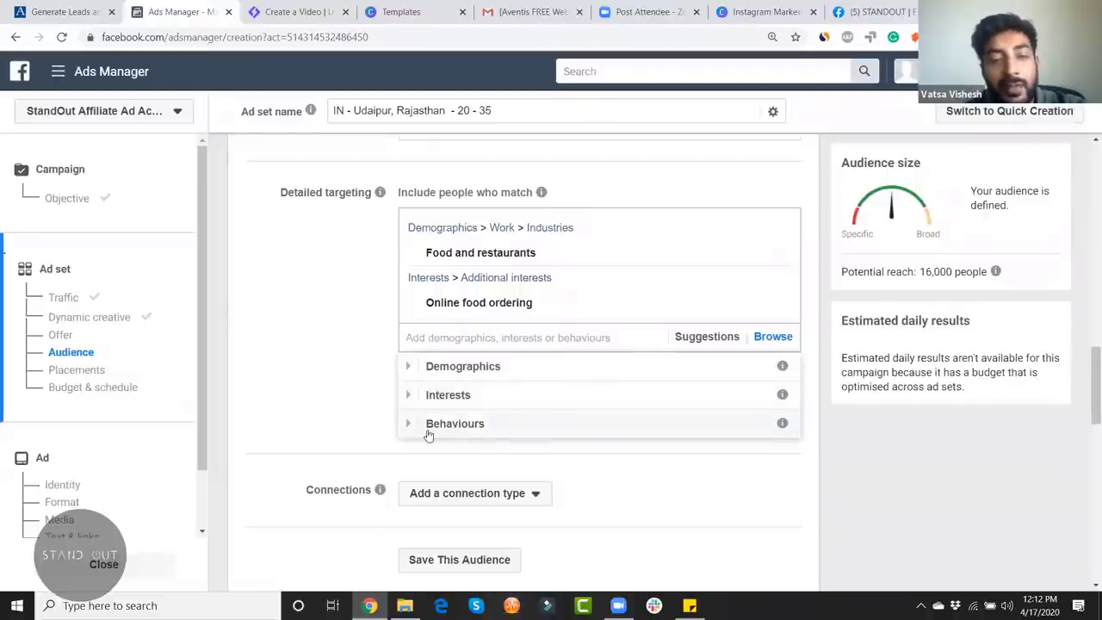
Step: Expand the Behaviours category and its Anniversary options
left_click(407, 423)
scroll(700, 430, "down", 2)
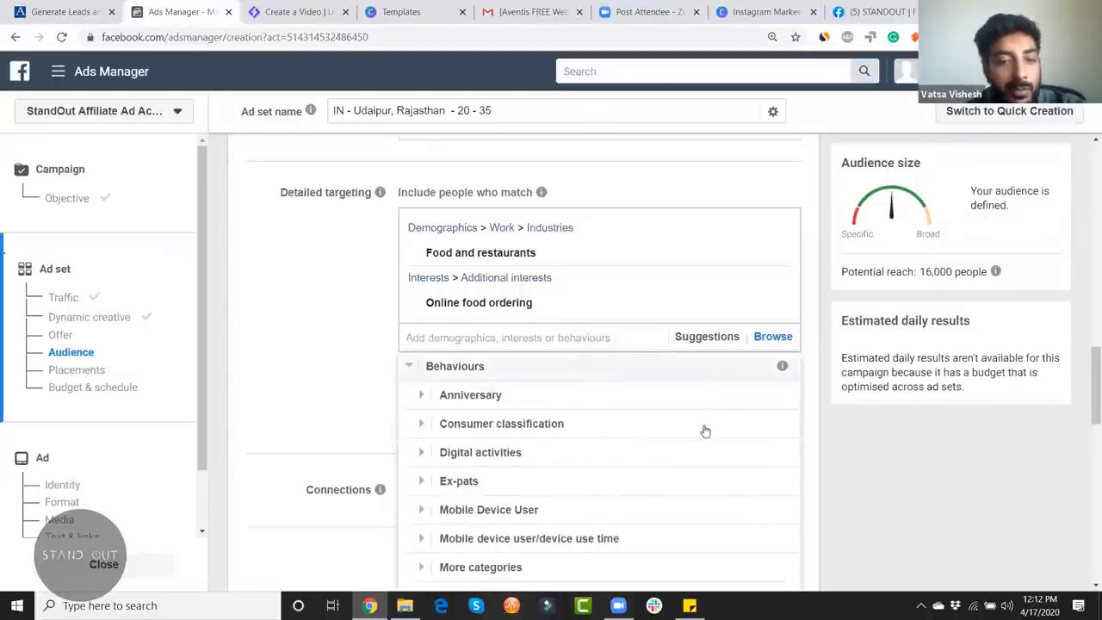
scroll(904, 468, "up", 2)
scroll(886, 477, "down", 3)
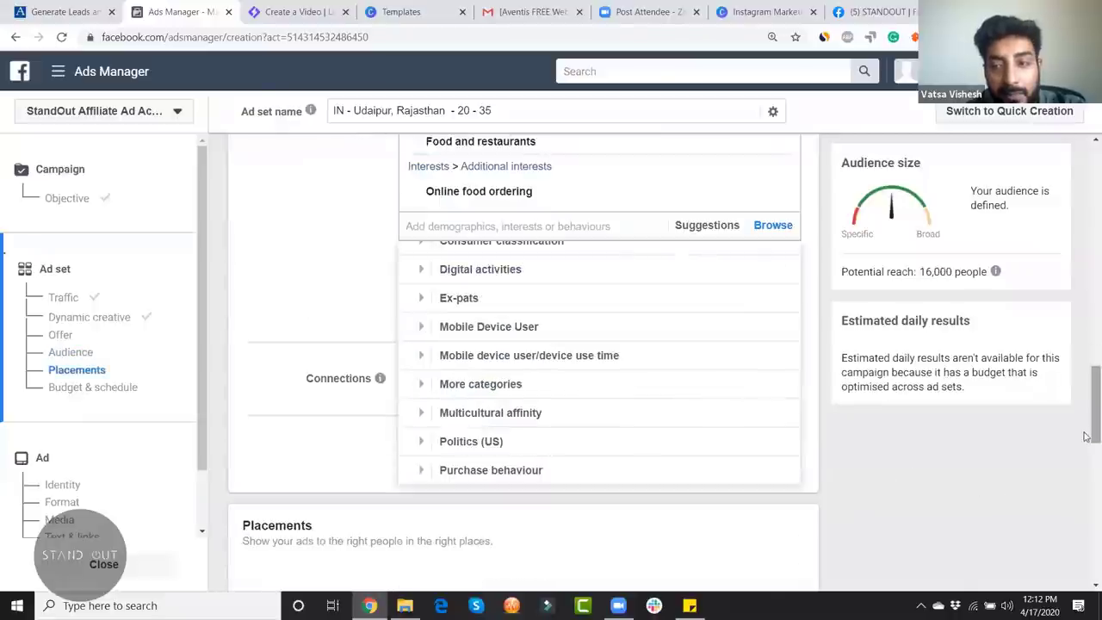
scroll(676, 386, "up", 2)
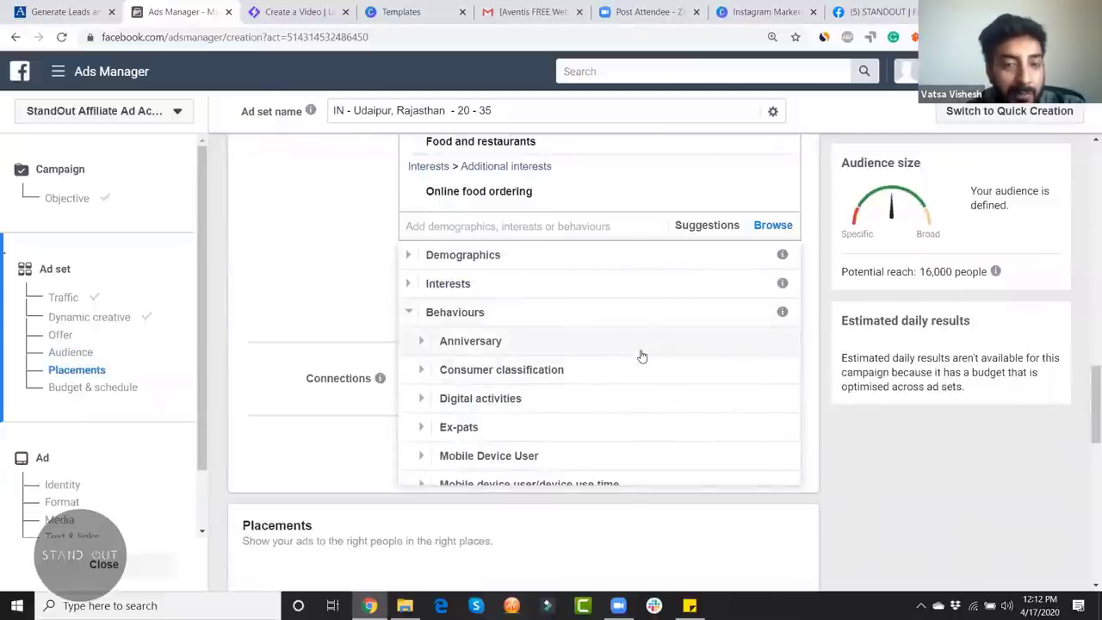
left_click(420, 342)
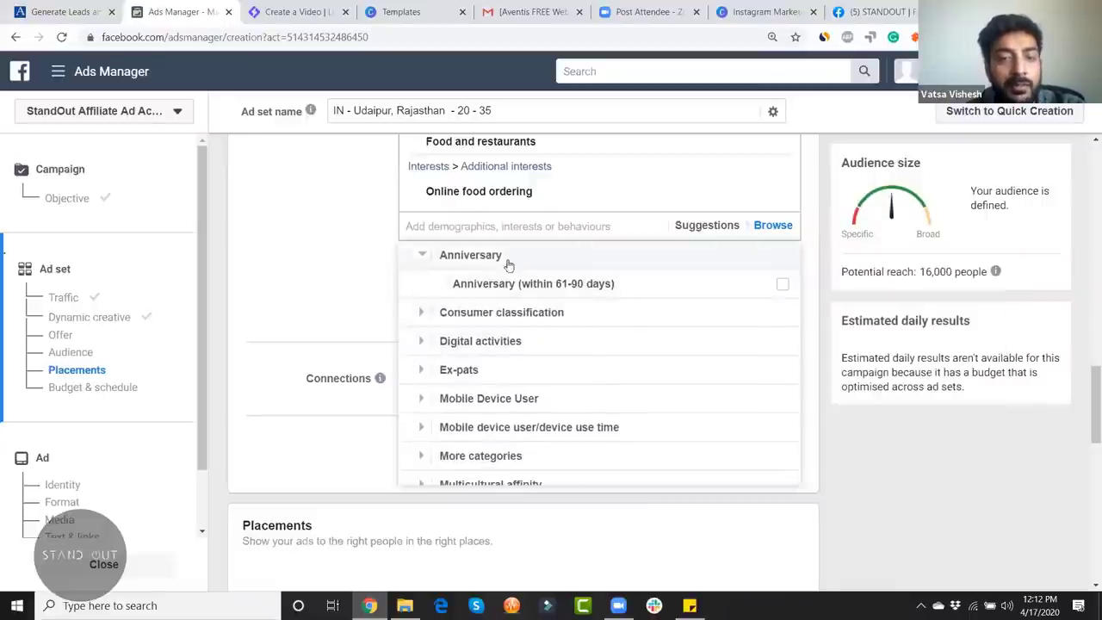
Step: Expand Consumer classification and review its India options
mouse_move(558, 295)
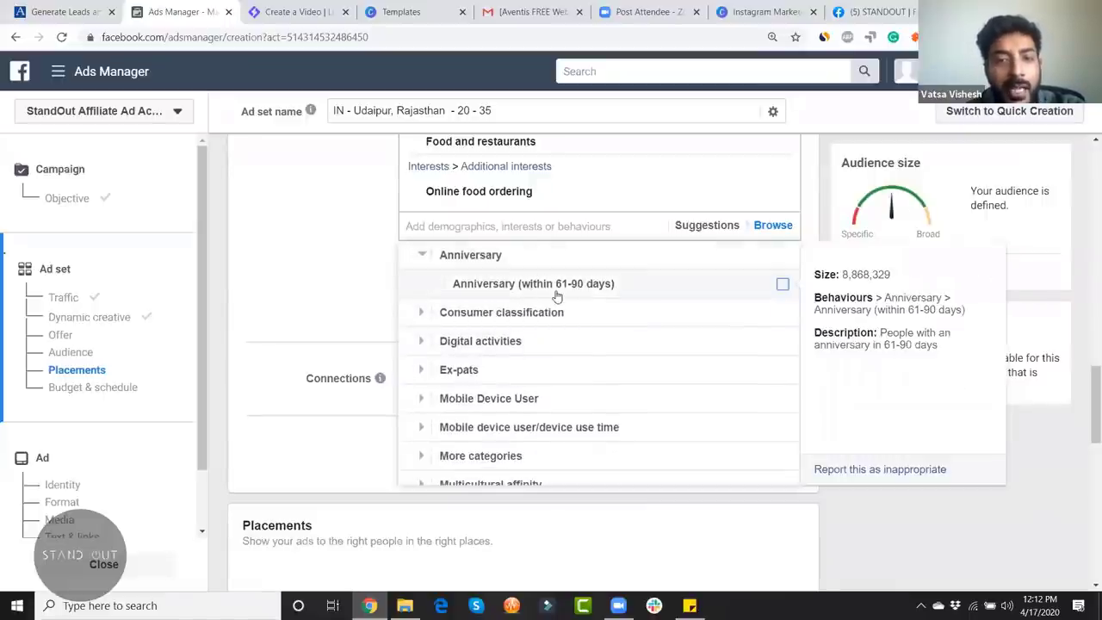
left_click(420, 316)
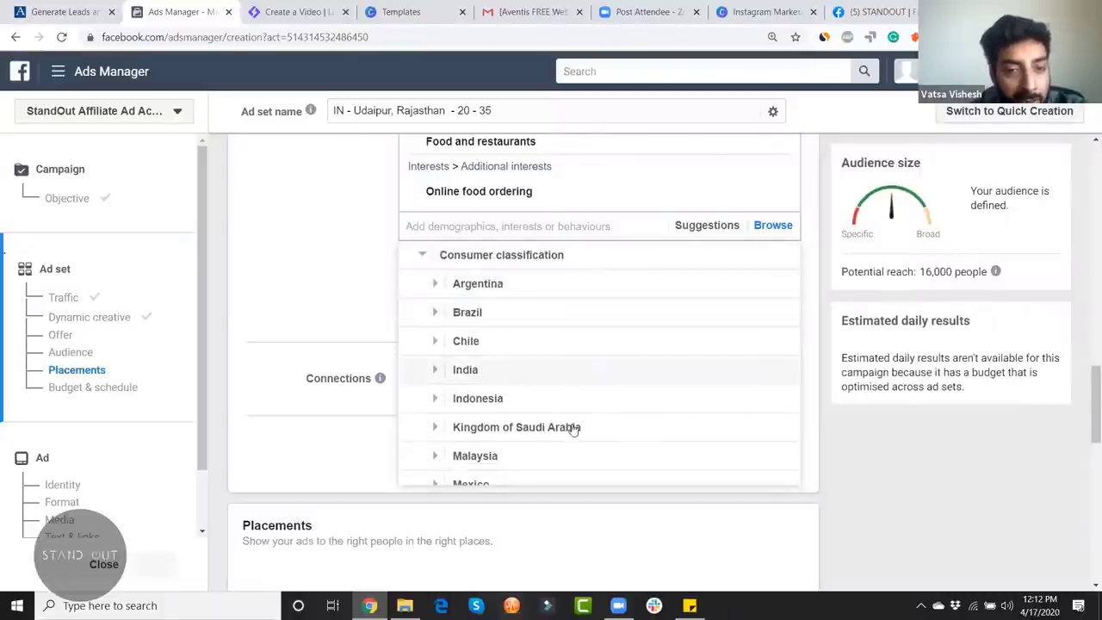
left_click(437, 370)
scroll(710, 381, "down", 1)
mouse_move(713, 311)
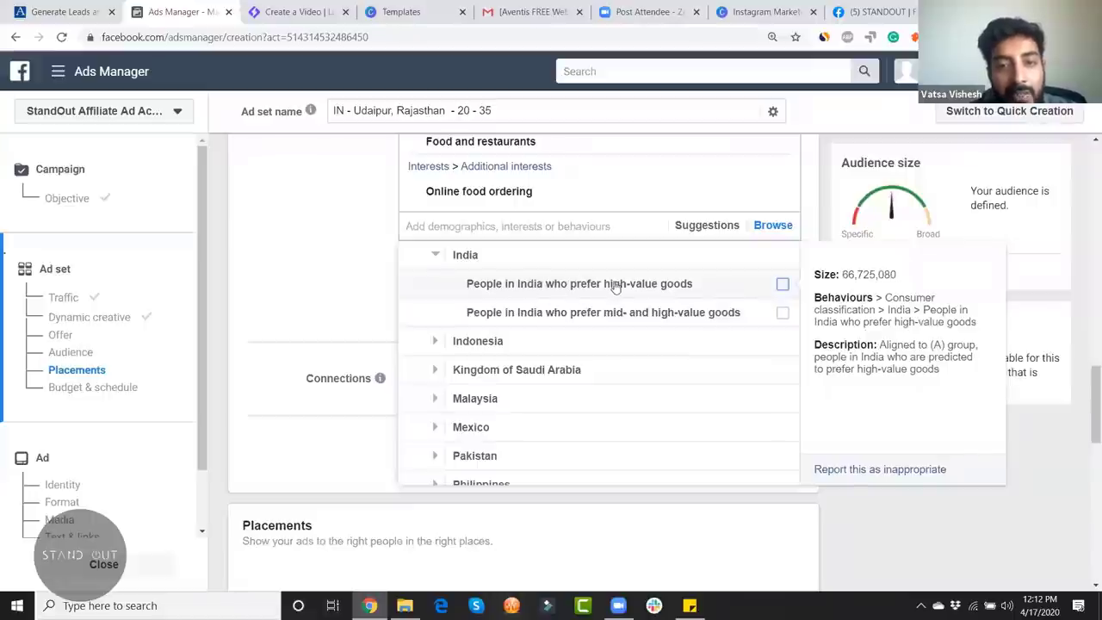
scroll(654, 381, "down", 2)
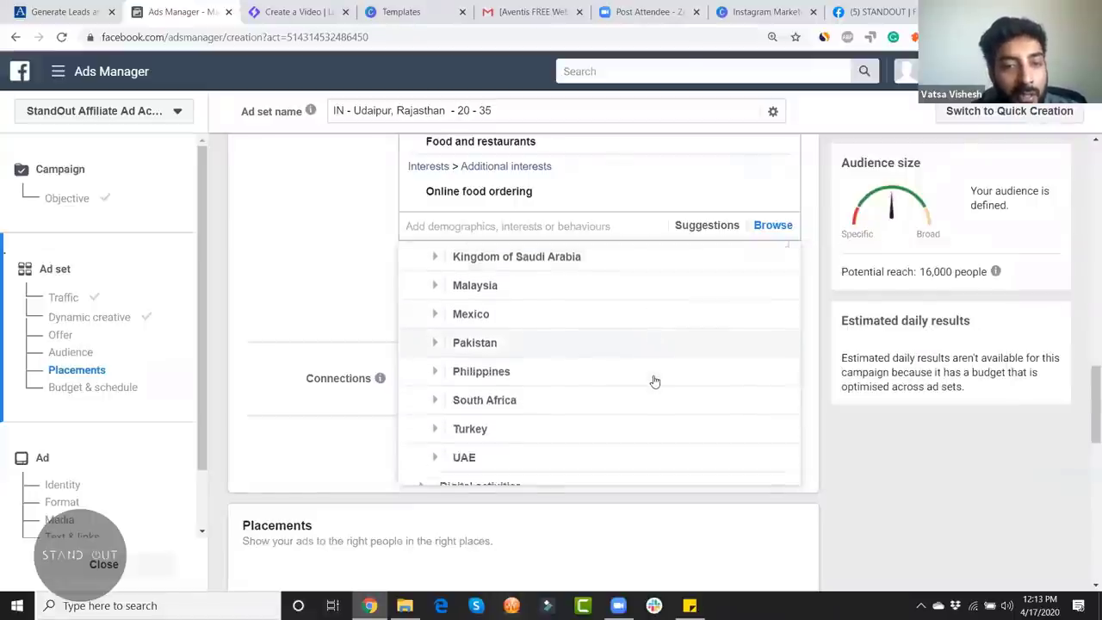
scroll(654, 381, "down", 2)
Step: Expand and review the Digital activities and Ex-pats behaviours
left_click(421, 313)
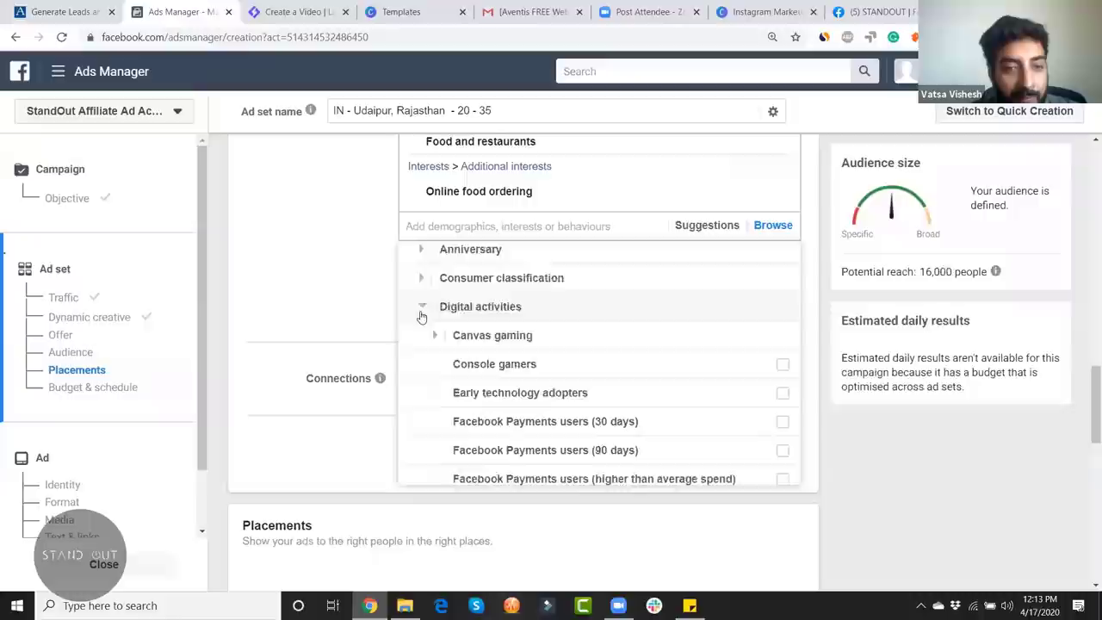
scroll(585, 285, "down", 1)
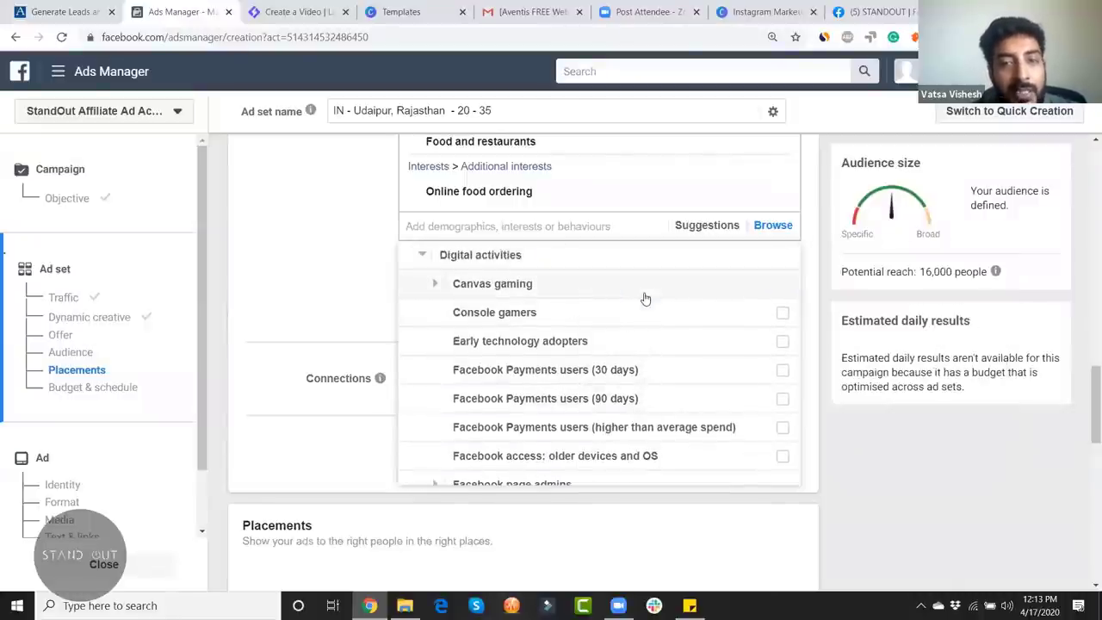
scroll(691, 352, "down", 1)
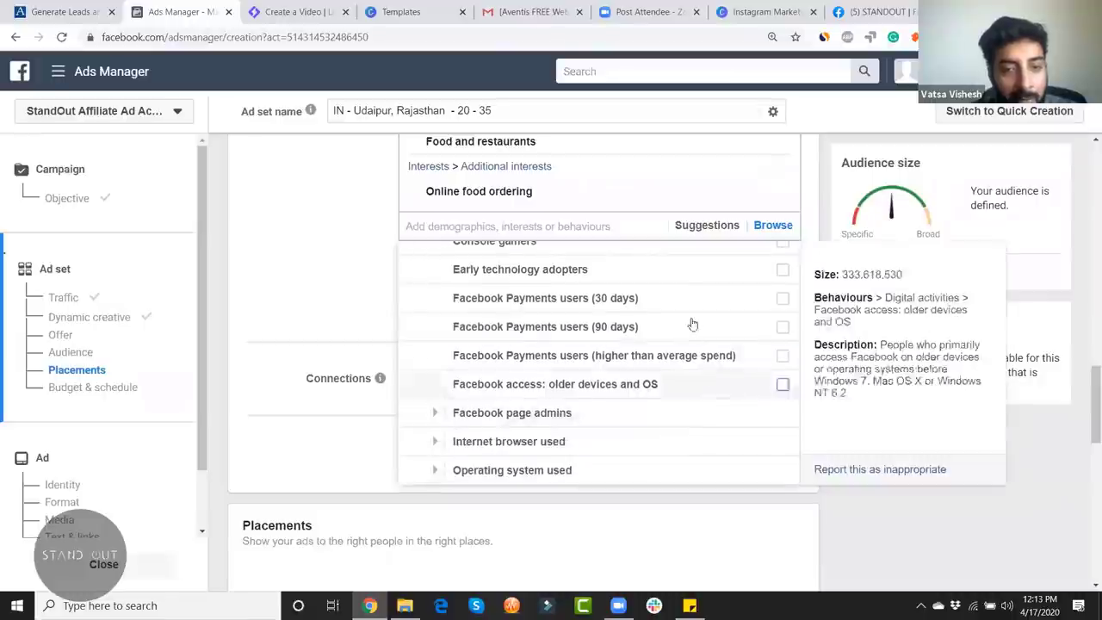
scroll(691, 410, "down", 1)
scroll(599, 379, "down", 3)
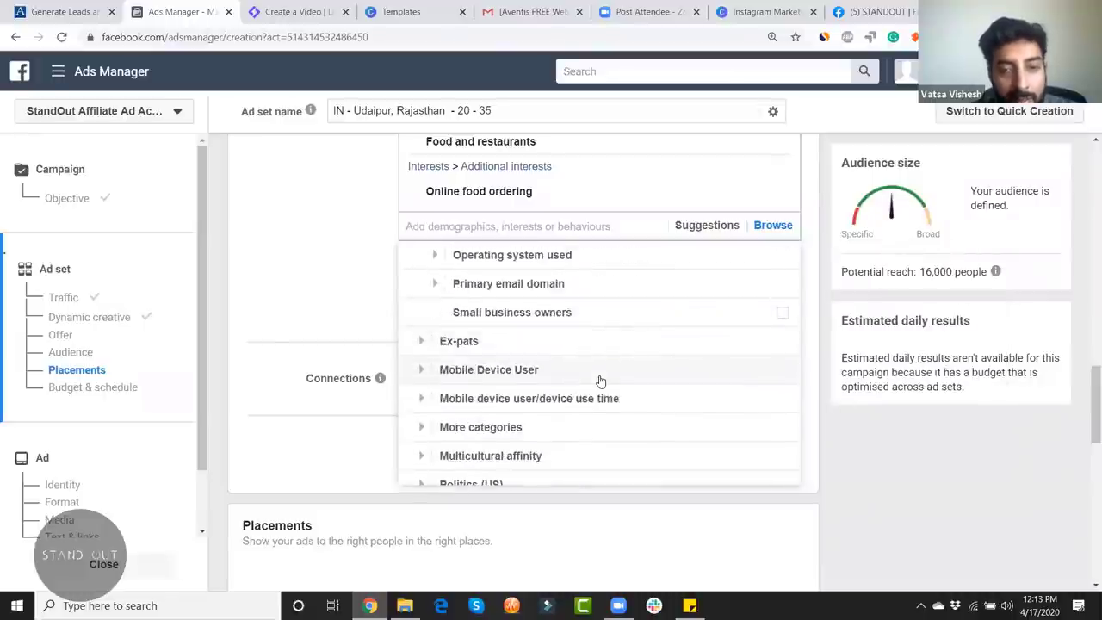
scroll(636, 405, "up", 2)
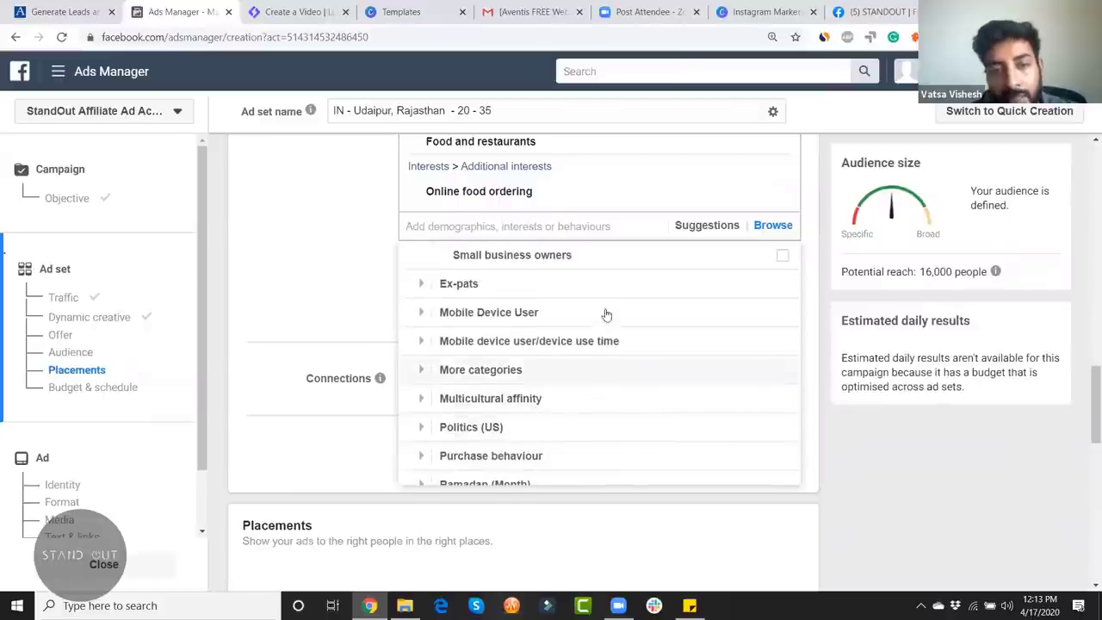
left_click(422, 287)
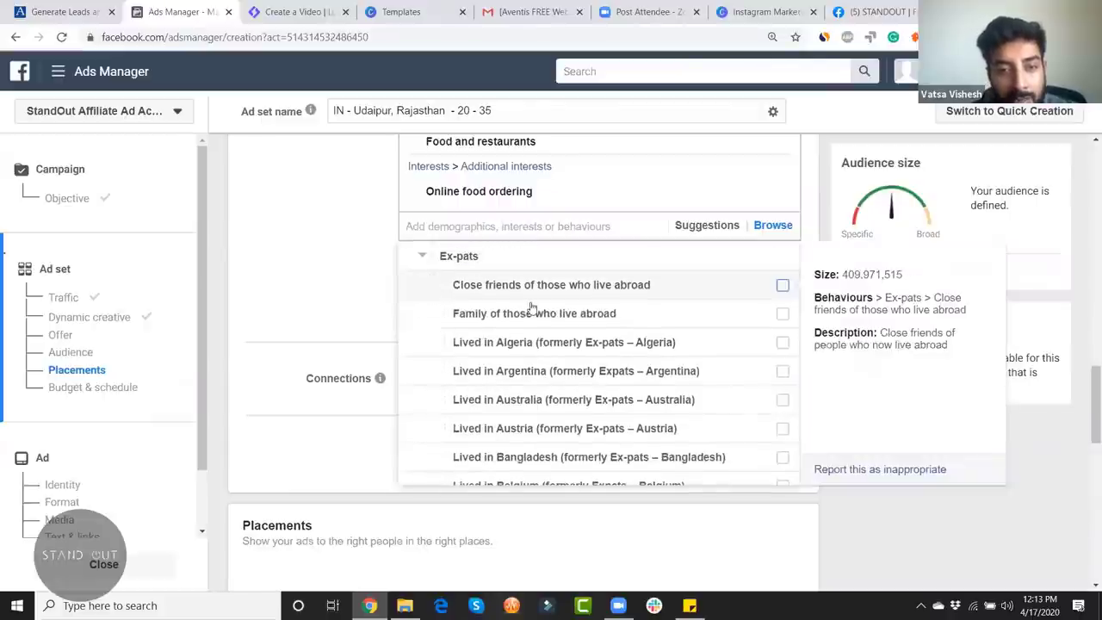
scroll(634, 320, "up", 2)
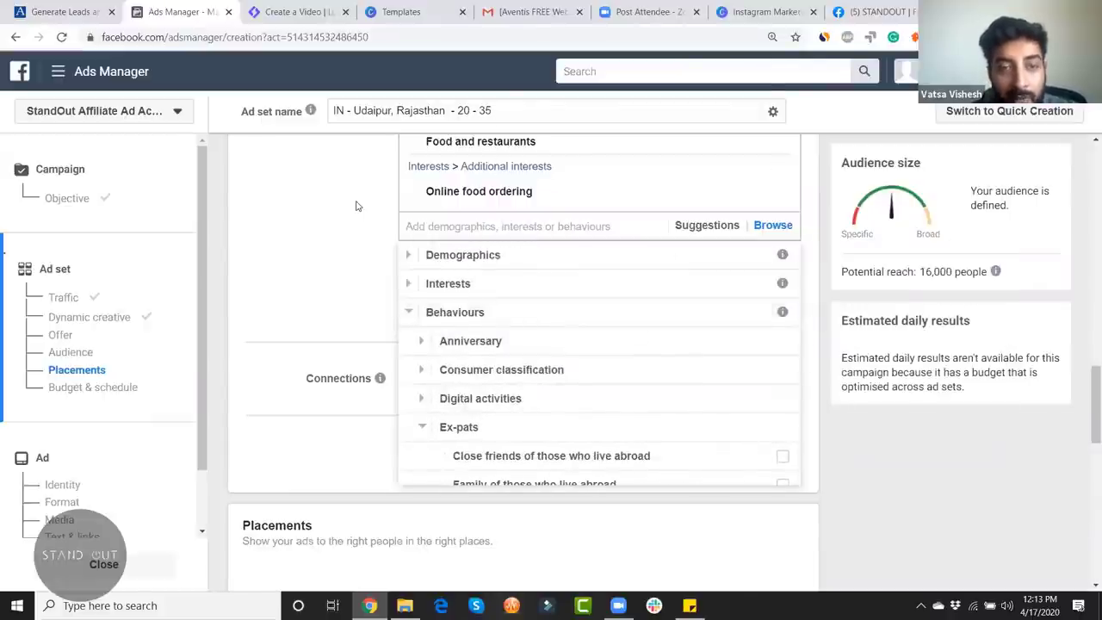
scroll(358, 207, "up", 2)
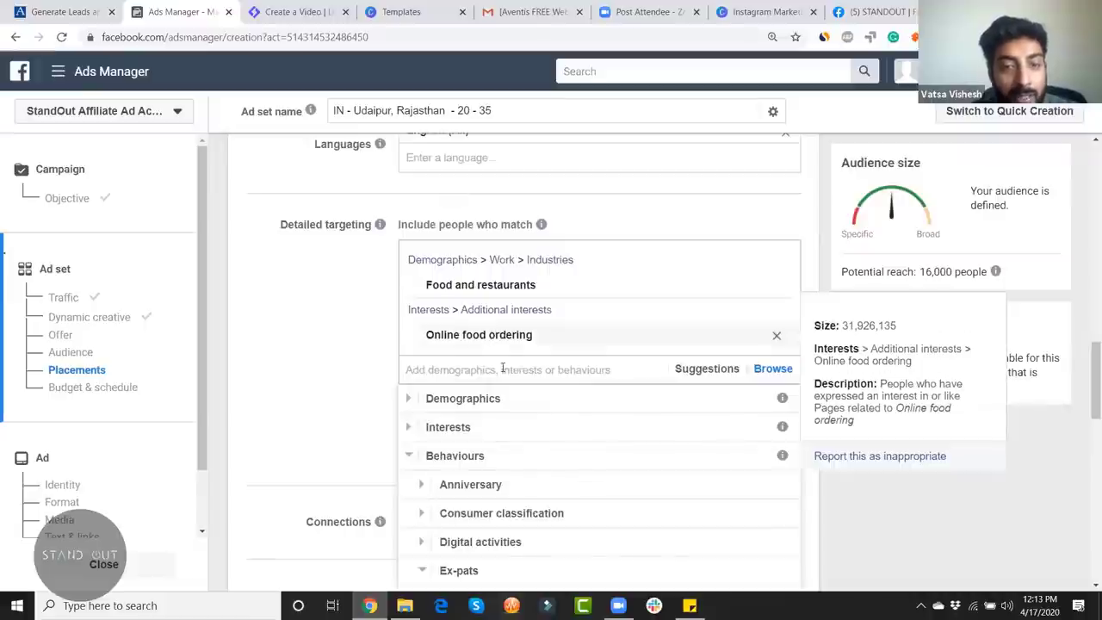
Step: Search detailed targeting for 'fodod', discard it, and return to an empty search box
left_click(504, 368)
type("fod")
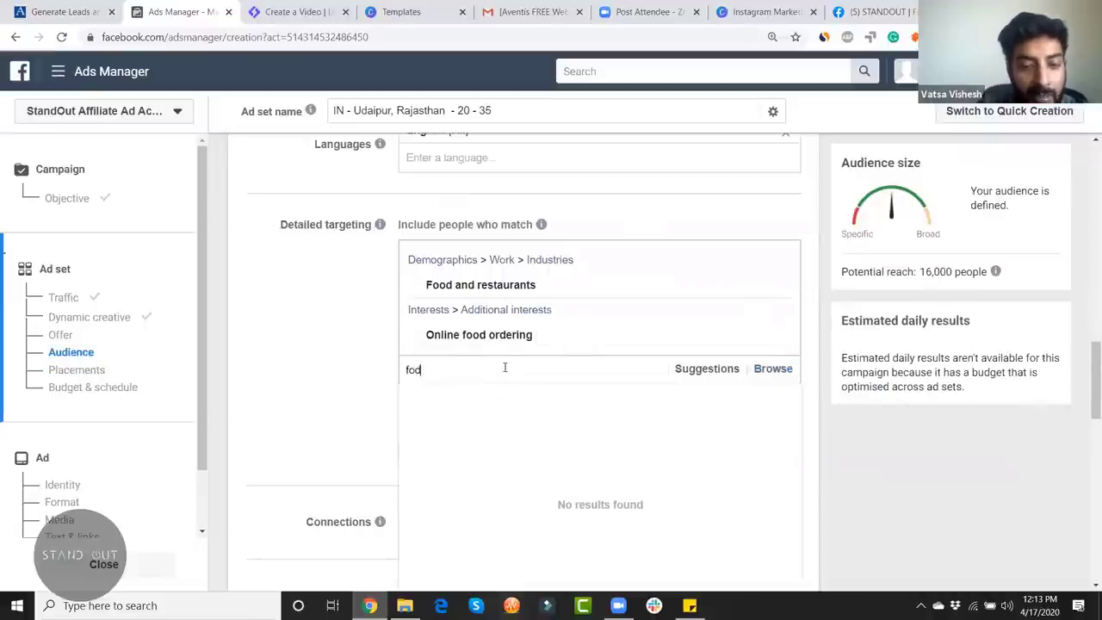
type("od")
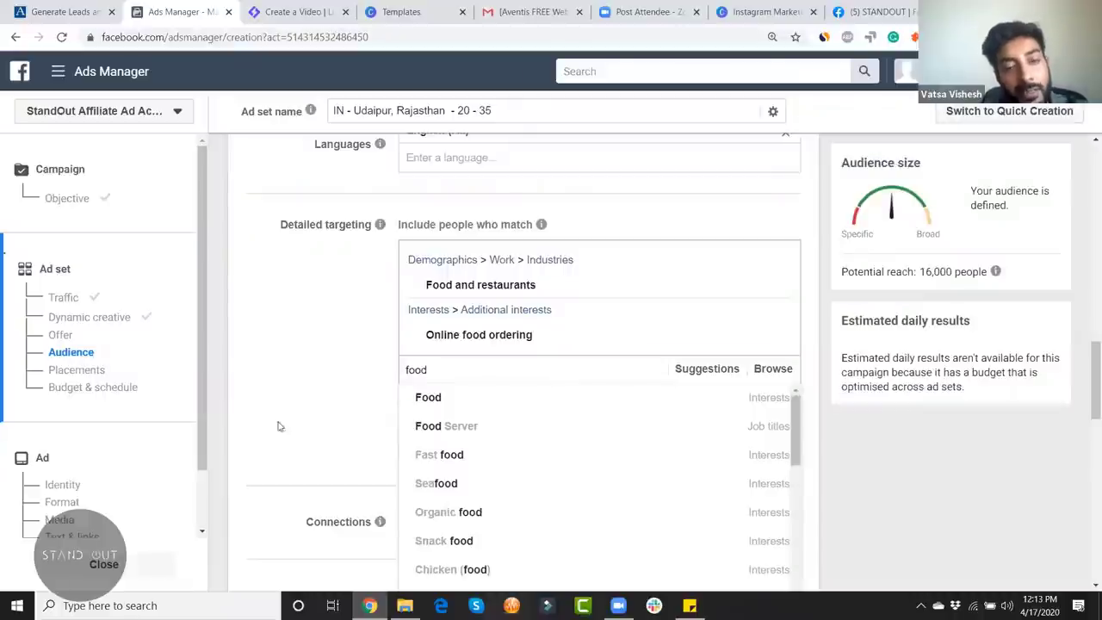
left_click(289, 416)
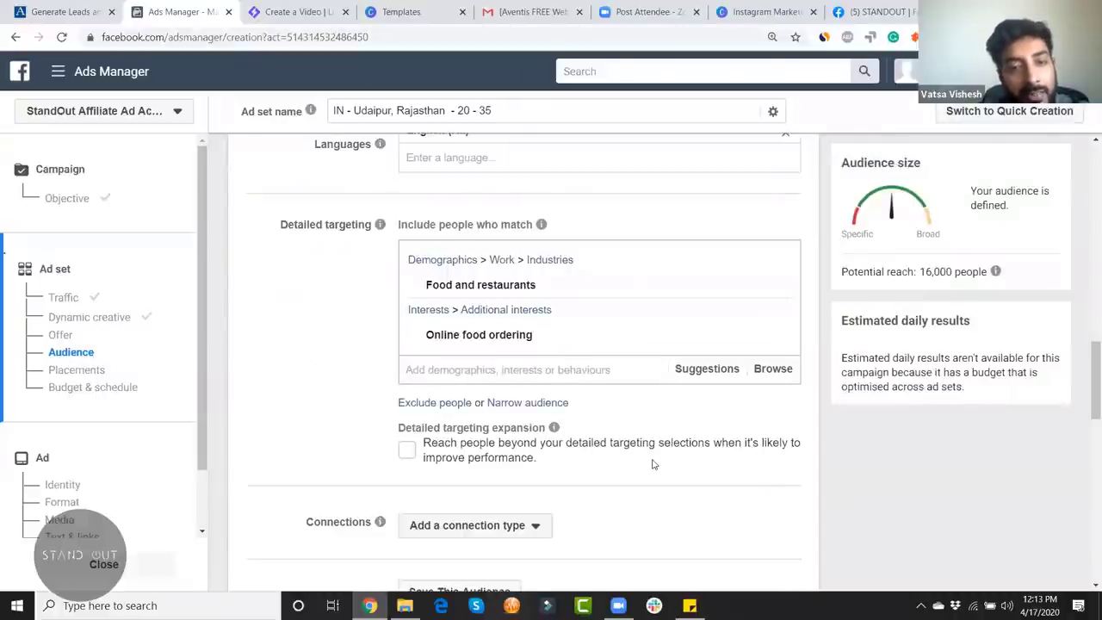
scroll(654, 464, "down", 2)
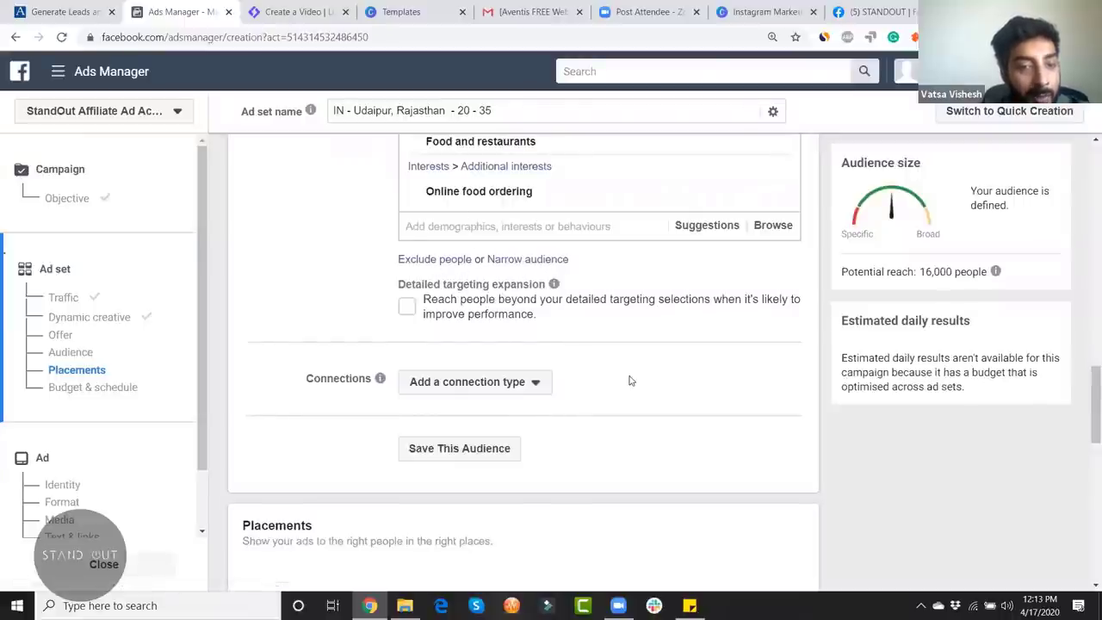
scroll(629, 380, "up", 2)
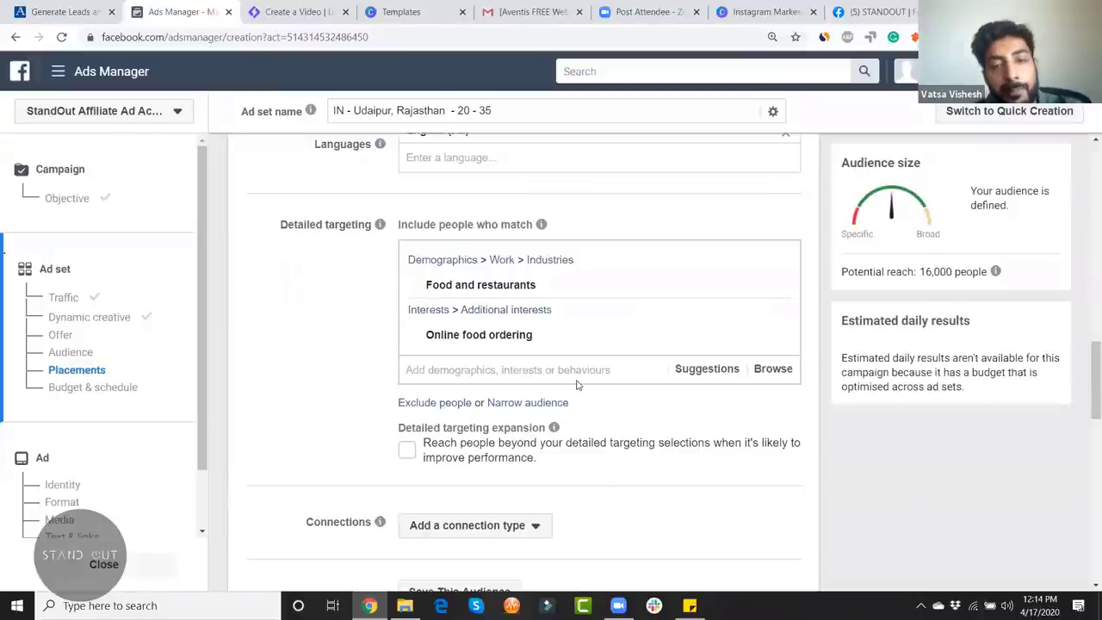
left_click(502, 369)
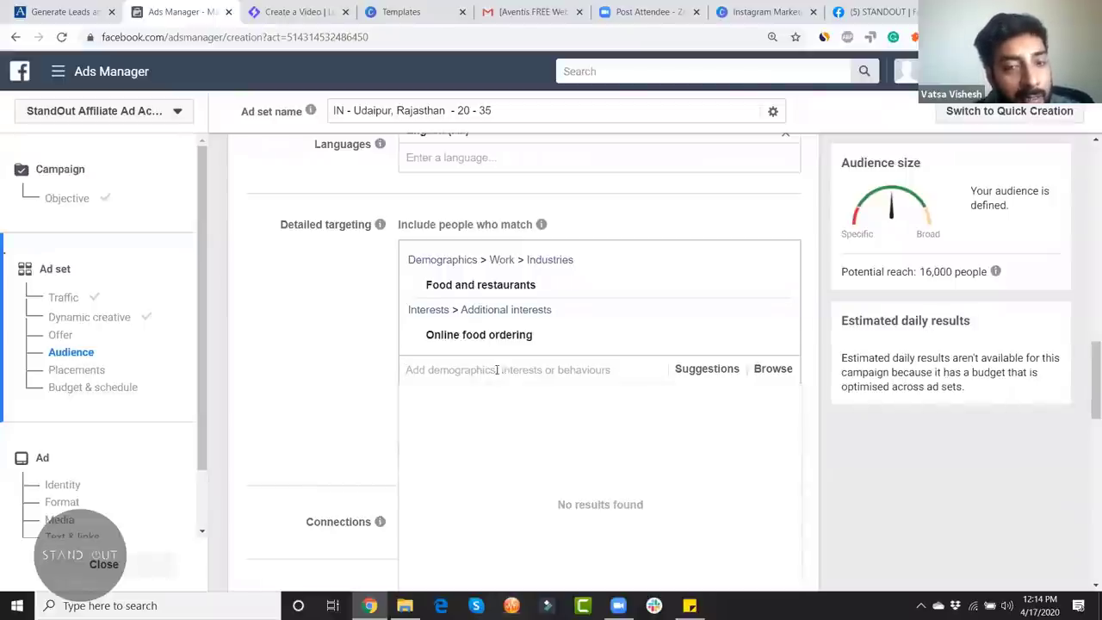
Step: Search 'food' in Detailed targeting and add the Food interest
left_click(336, 352)
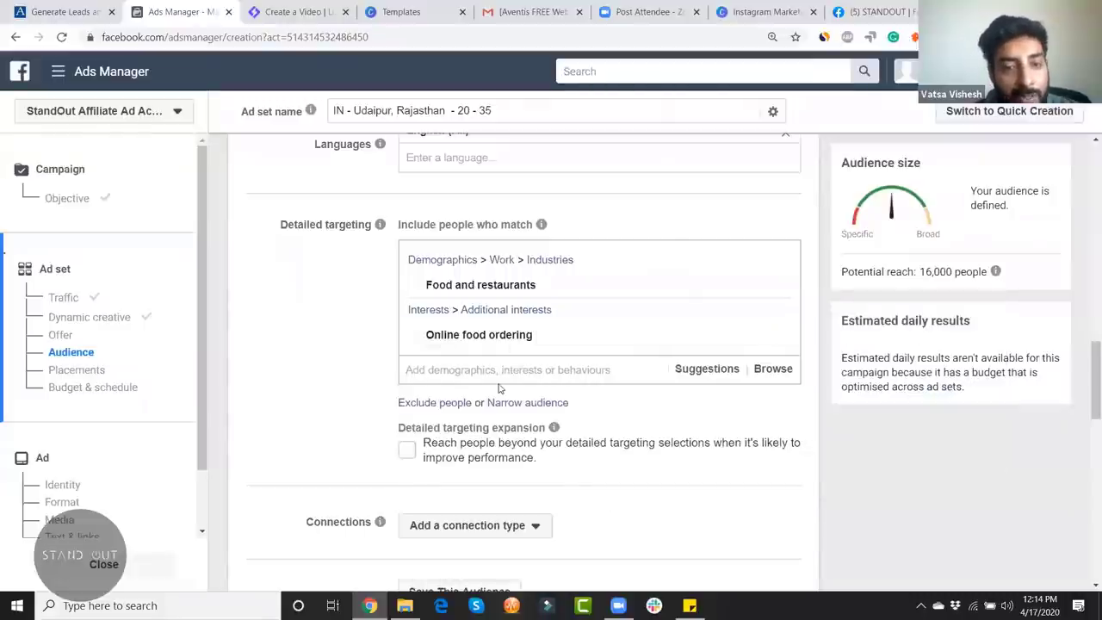
left_click(496, 369)
type("food")
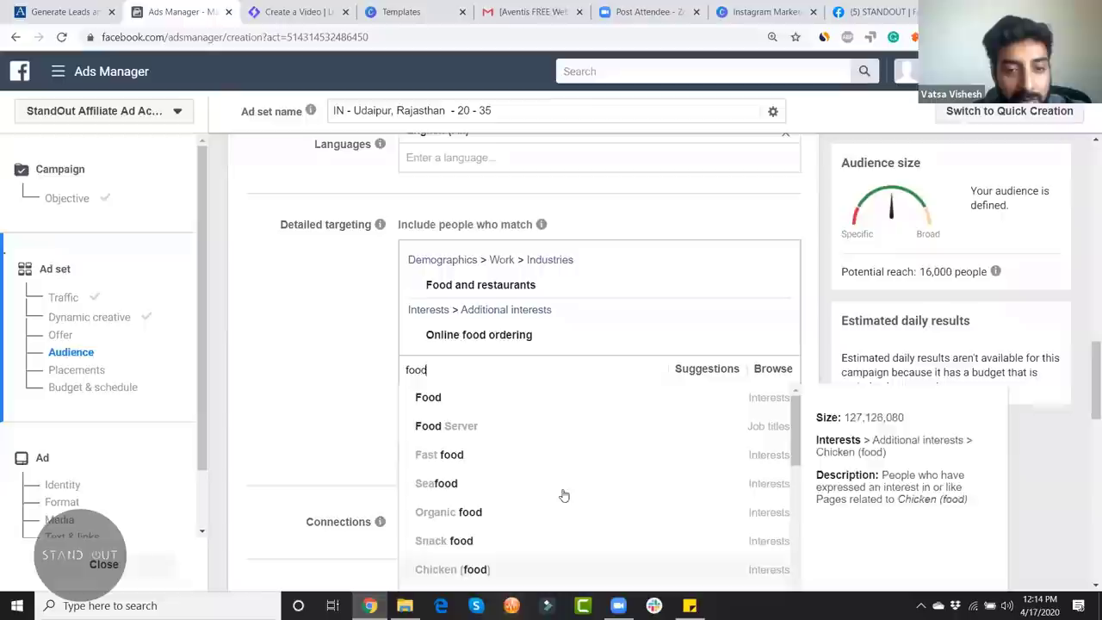
scroll(568, 503, "down", 2)
scroll(577, 503, "up", 2)
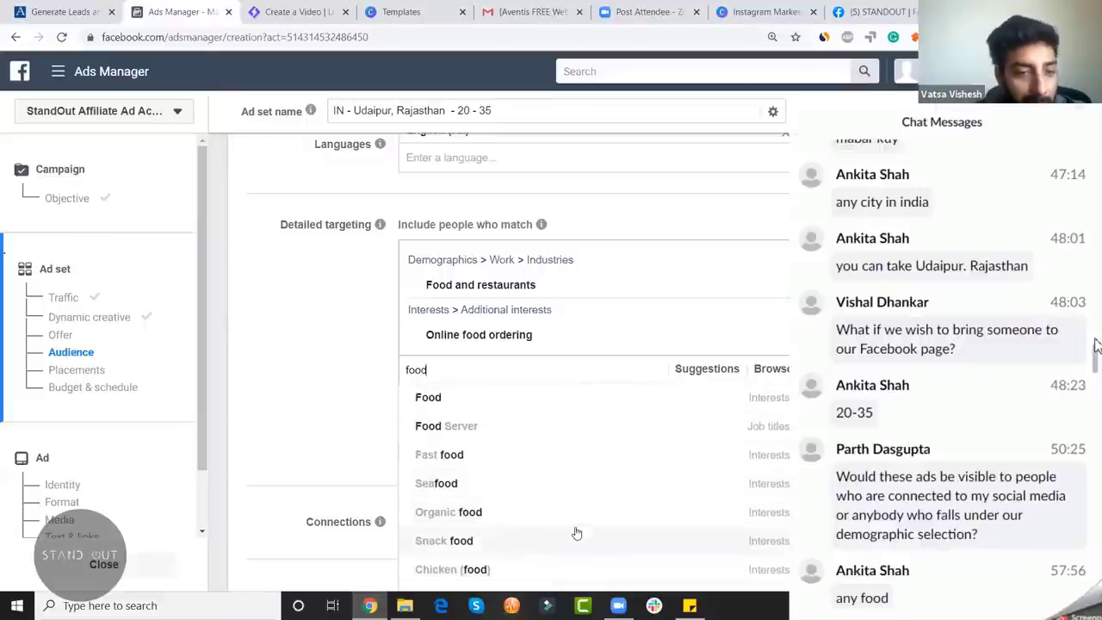
scroll(374, 413, "down", 1)
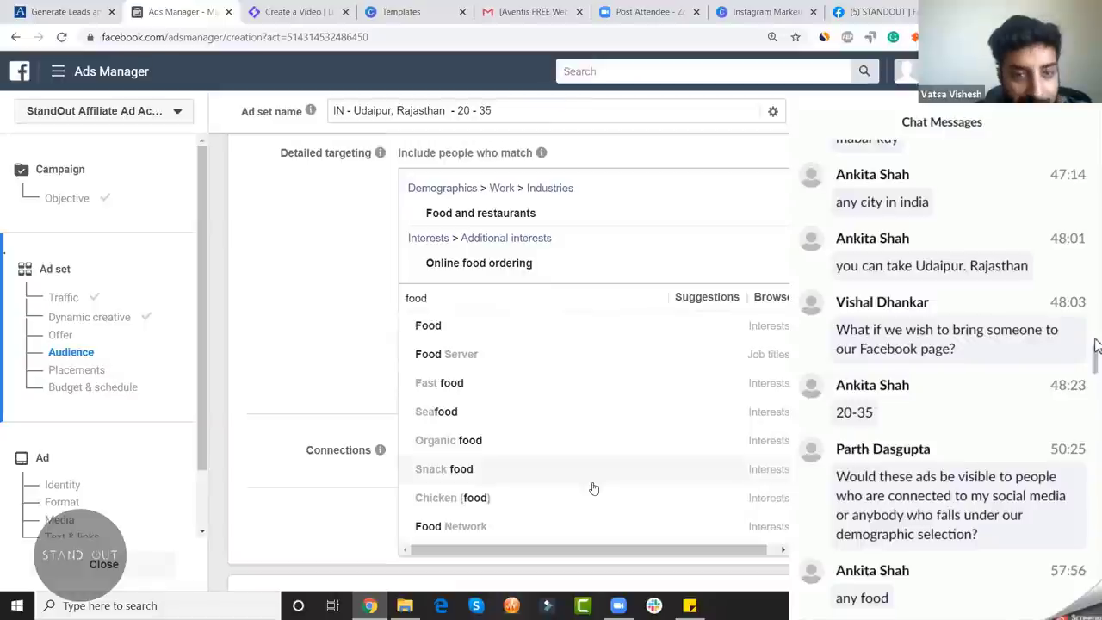
scroll(594, 488, "down", 1)
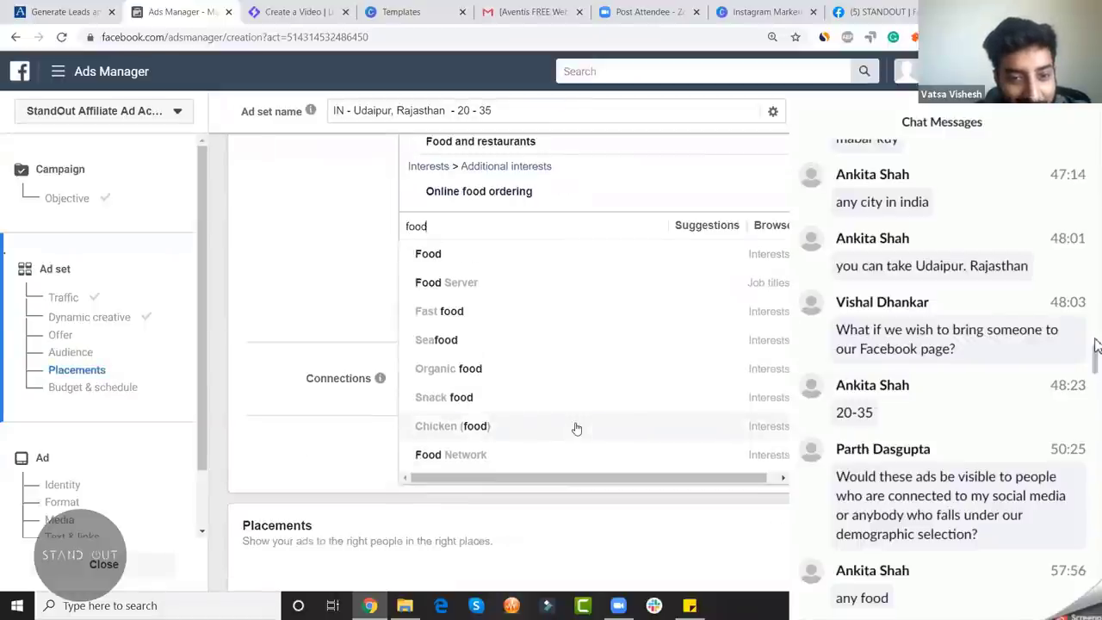
scroll(577, 428, "up", 3)
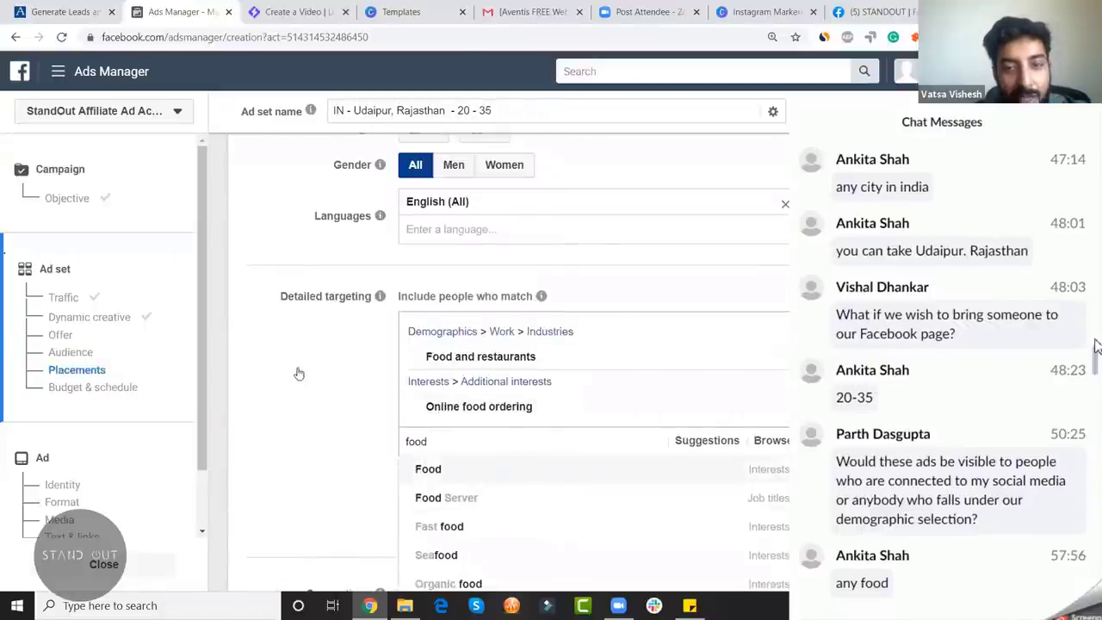
key("Return")
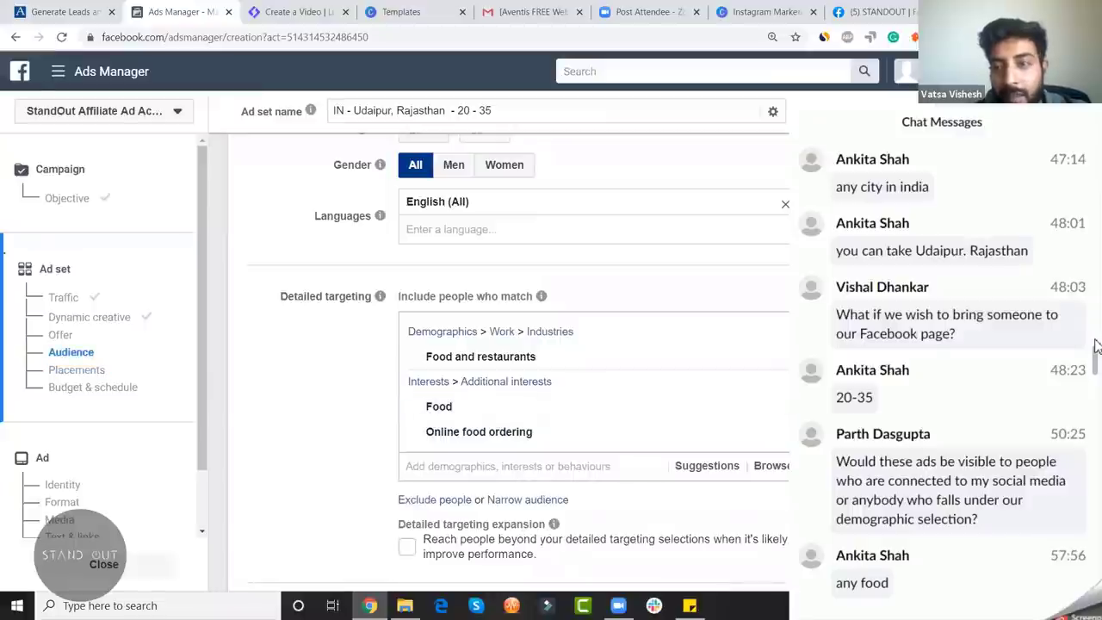
Step: Check the potential reach estimate, now 180,000 people
left_click(928, 272)
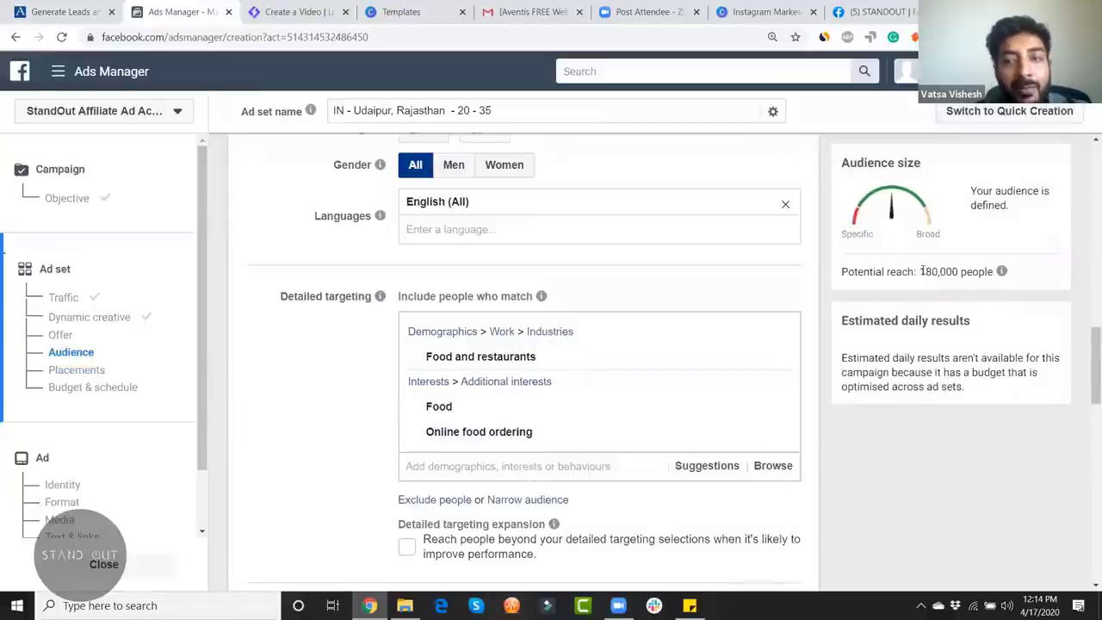
left_click_drag(919, 271, 993, 271)
left_click(1001, 271)
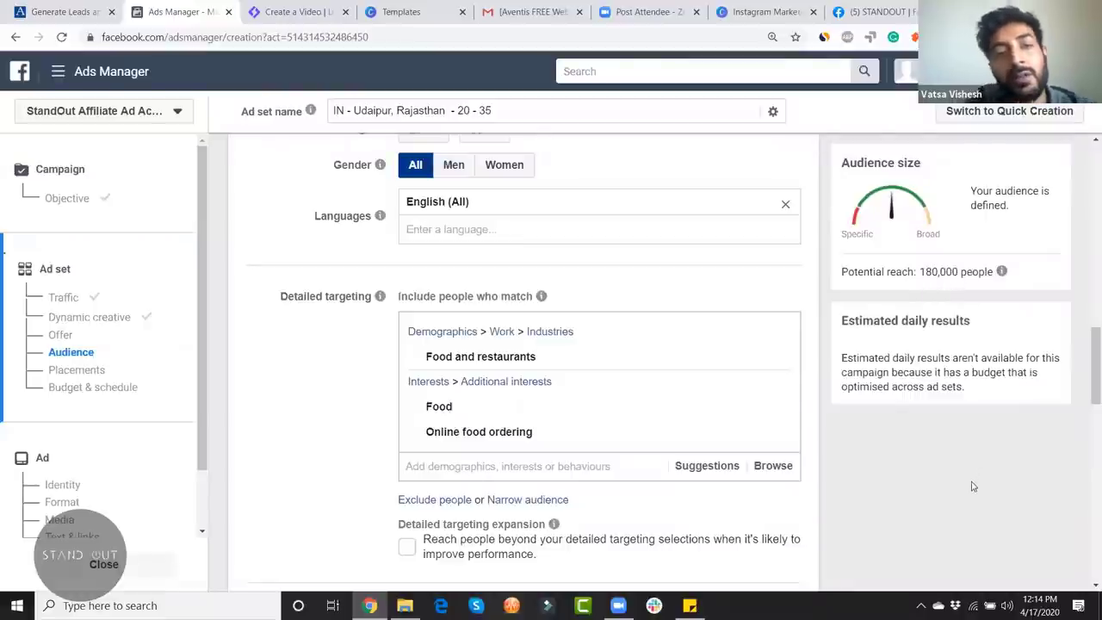
scroll(972, 486, "down", 1)
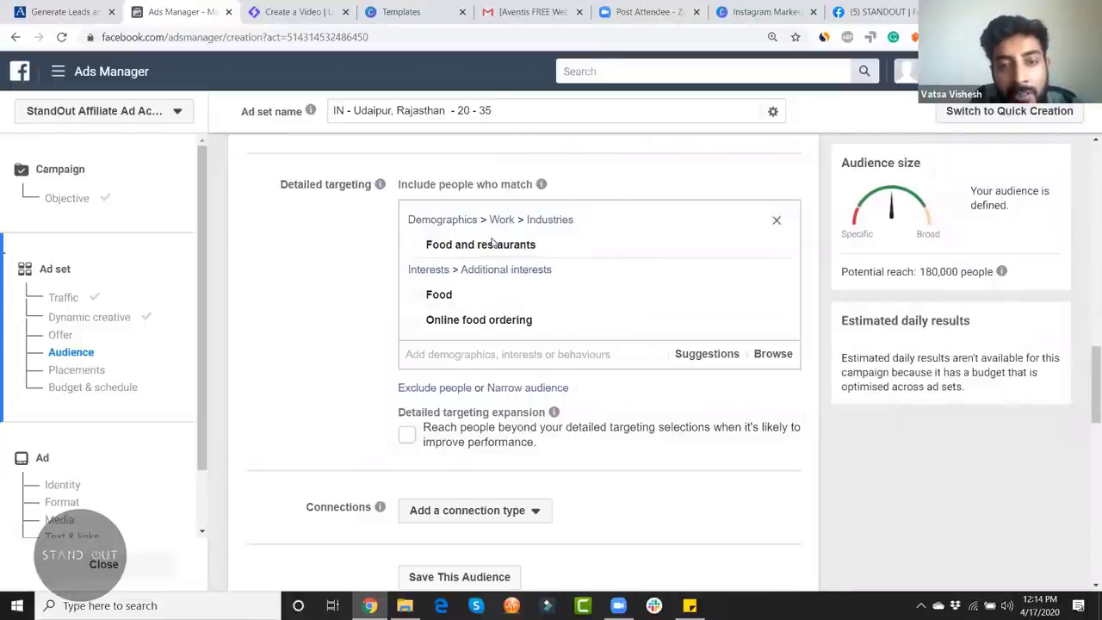
mouse_move(474, 247)
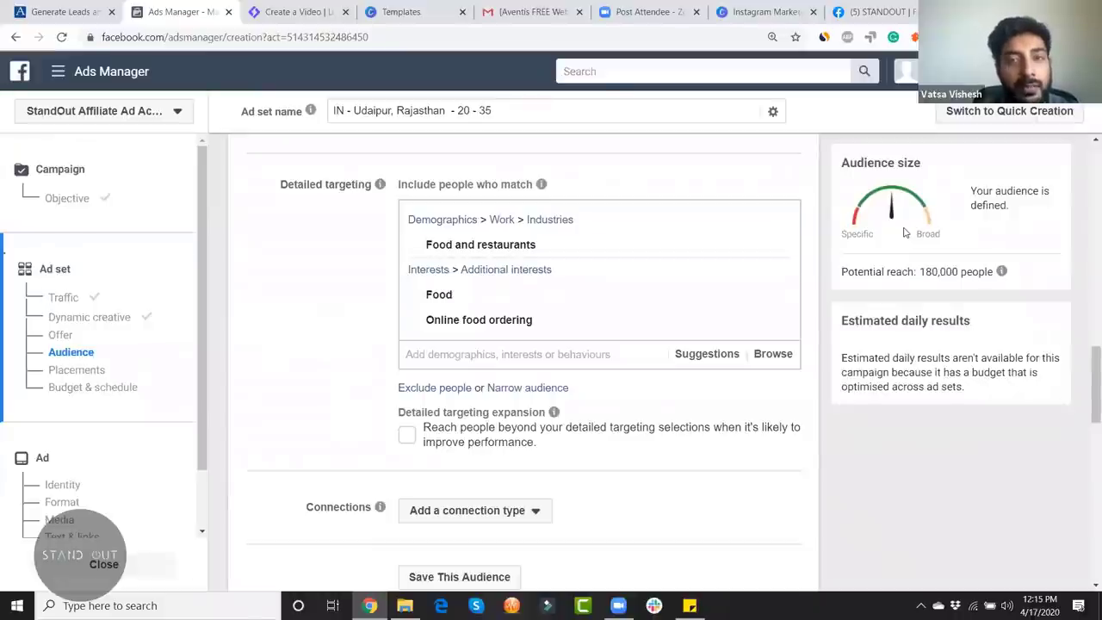
scroll(801, 527, "down", 2)
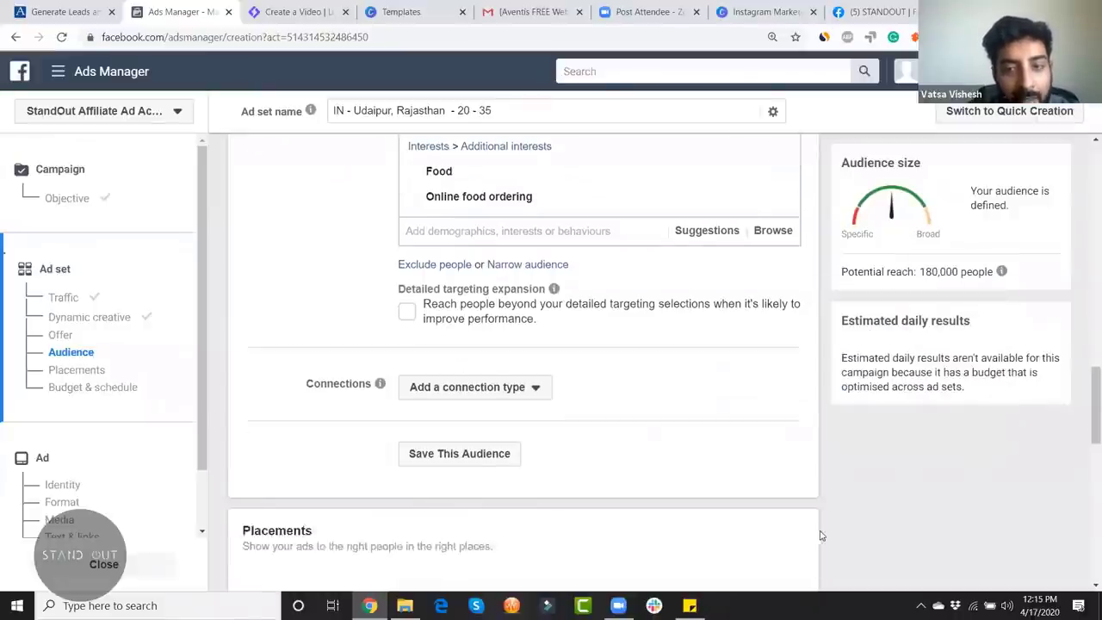
Step: Turn on detailed targeting expansion, raising potential reach to 350,000 people
left_click(405, 298)
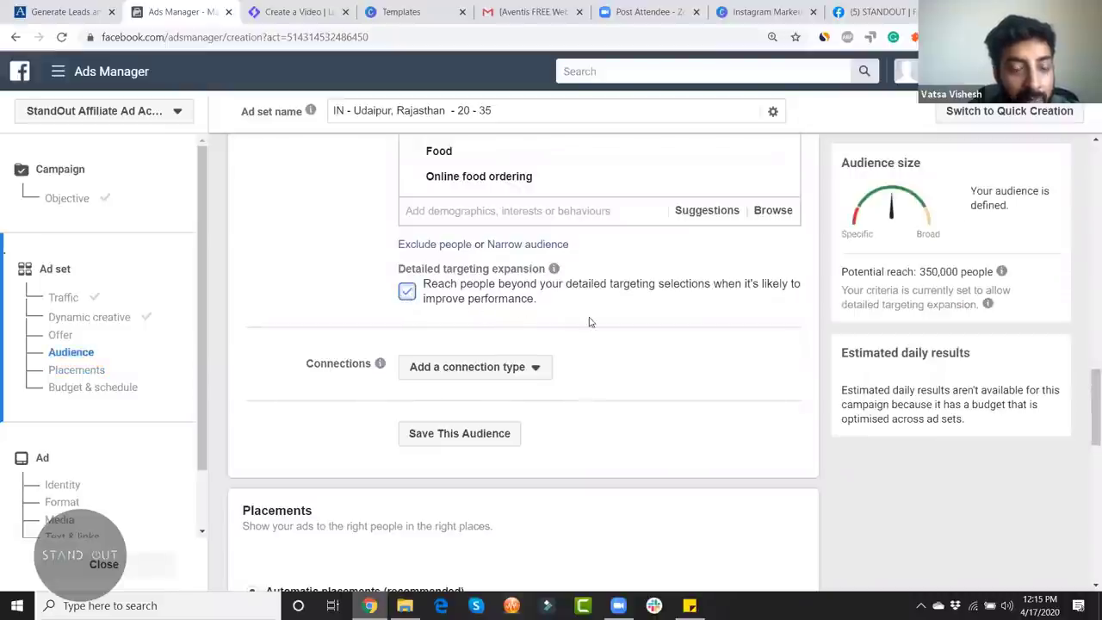
scroll(645, 368, "up", 2)
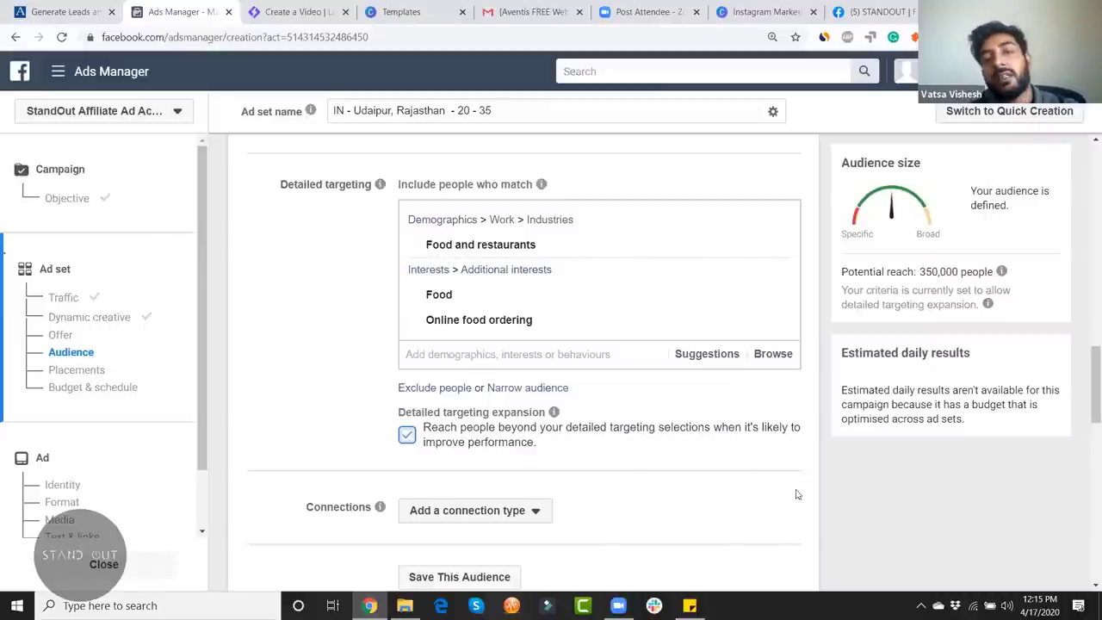
scroll(839, 506, "down", 4)
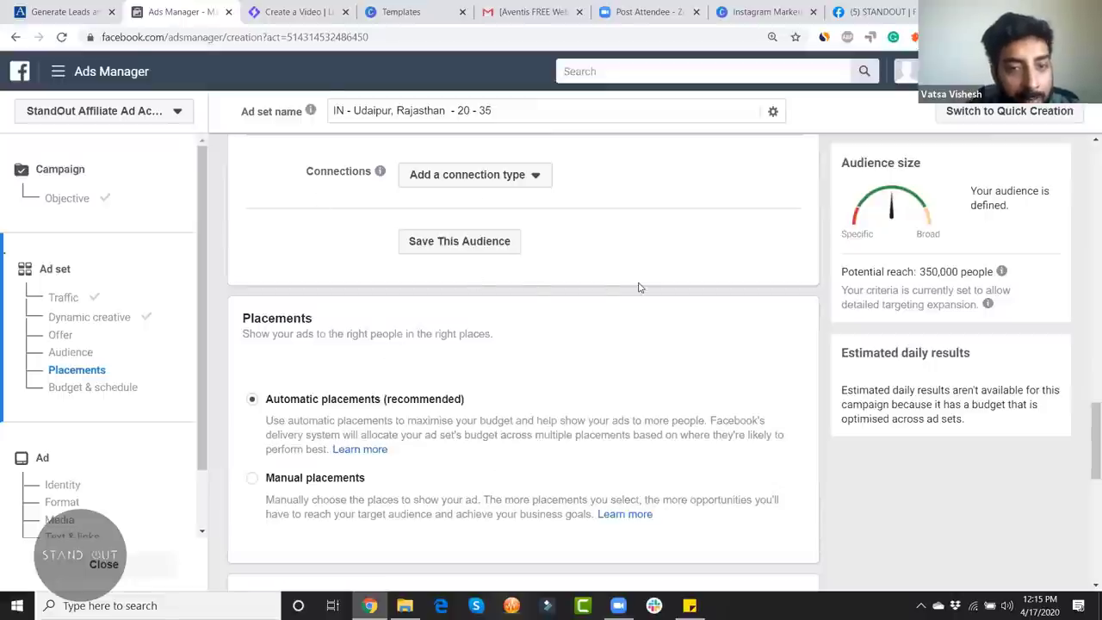
scroll(639, 288, "up", 2)
scroll(603, 336, "up", 2)
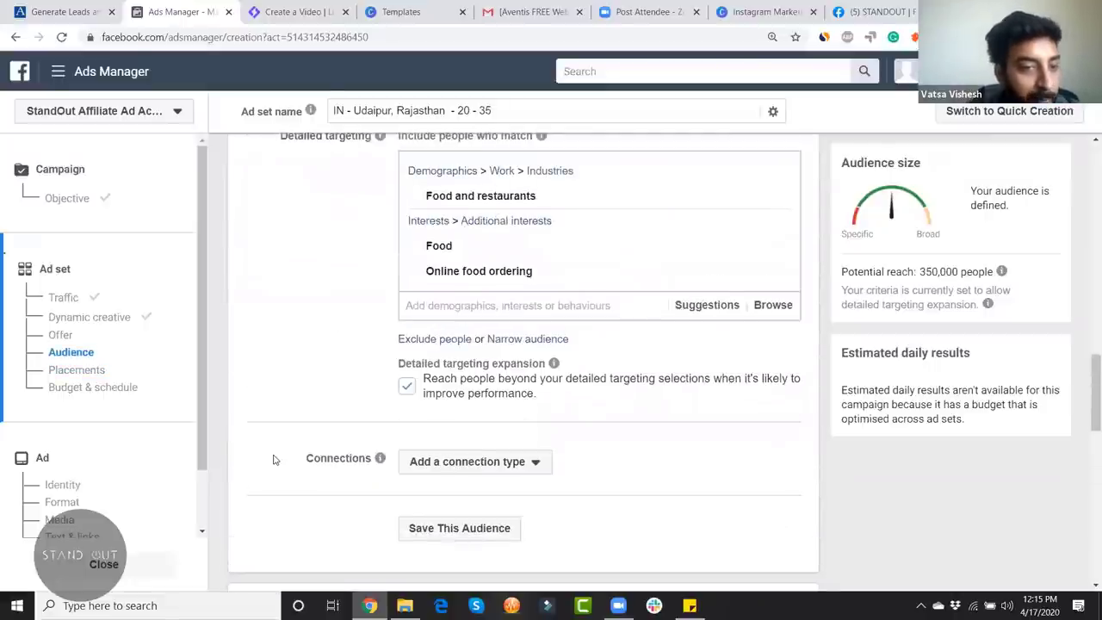
scroll(278, 503, "up", 1)
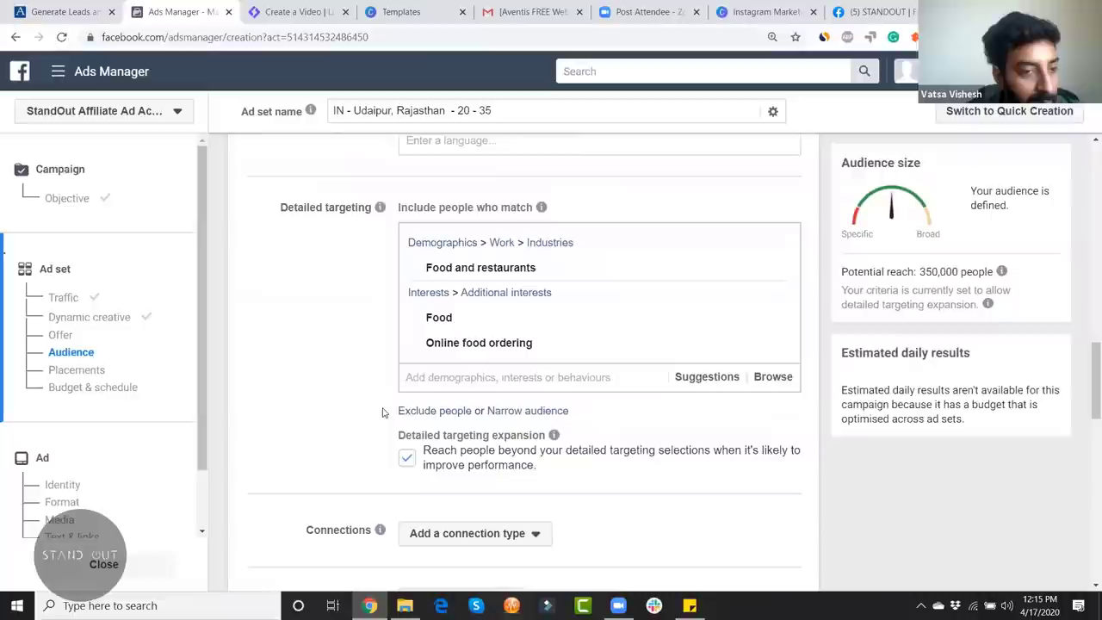
scroll(363, 416, "up", 6)
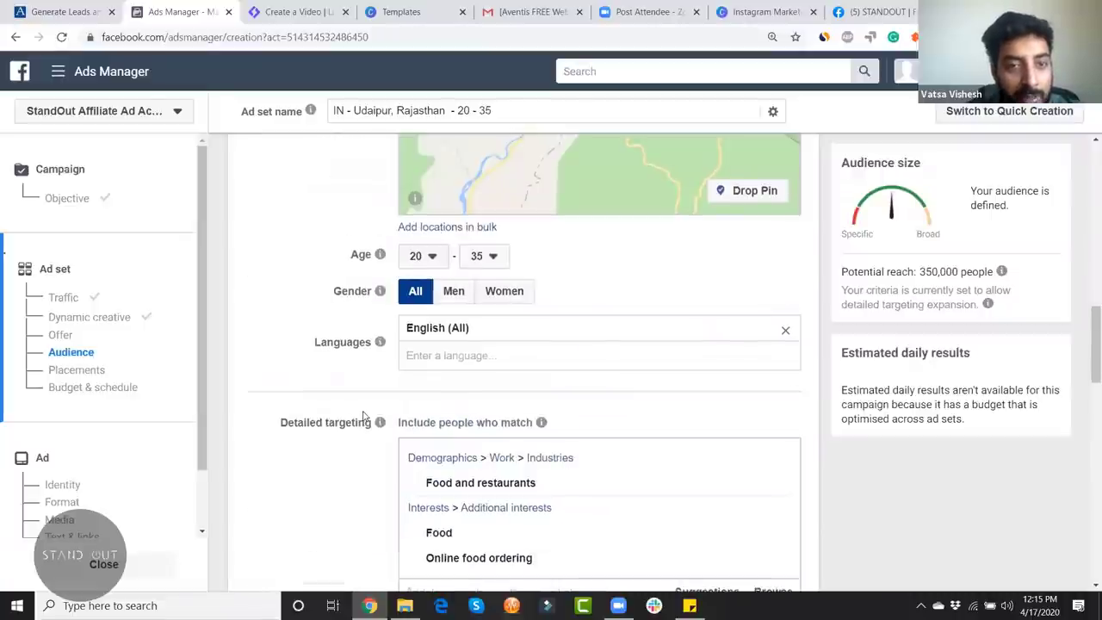
scroll(364, 415, "up", 2)
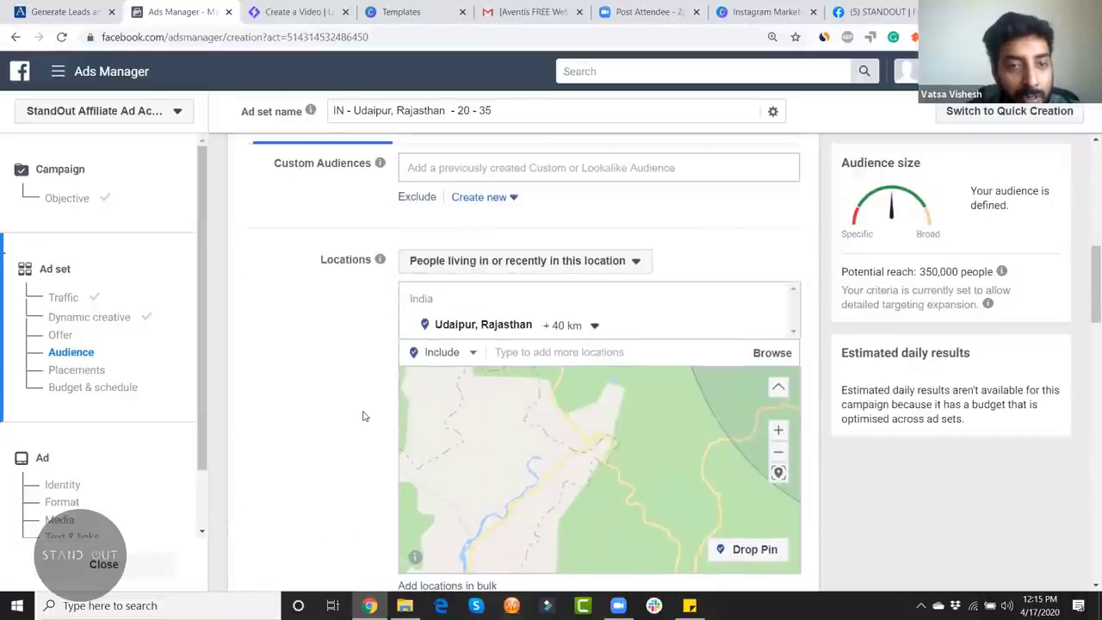
scroll(363, 416, "down", 8)
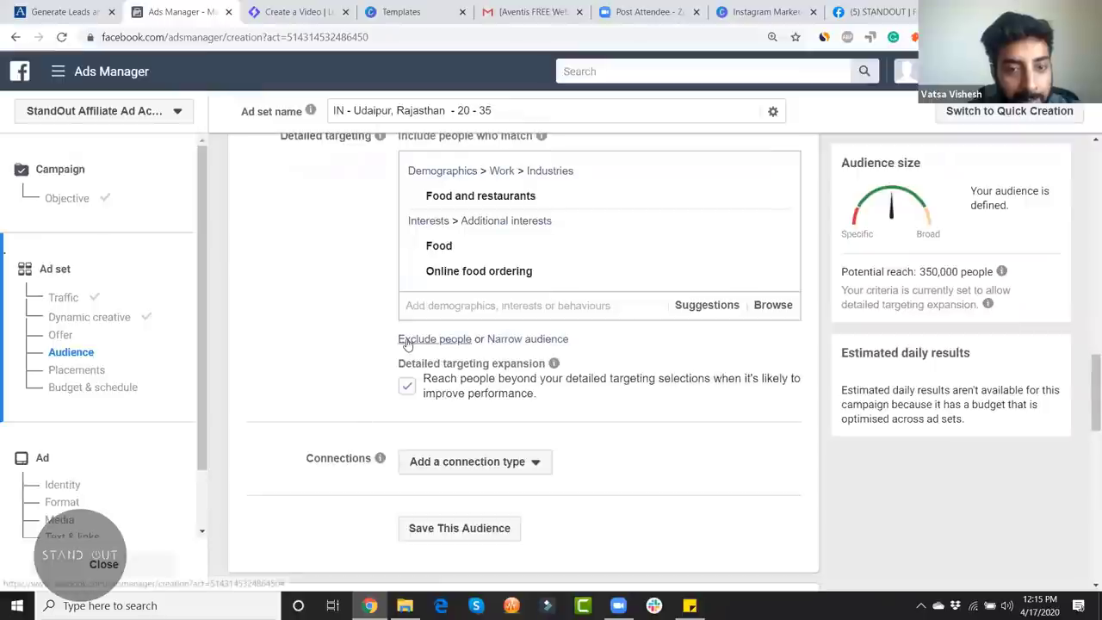
Step: Show the Connections type options, such as People who like your Page
scroll(597, 428, "down", 1)
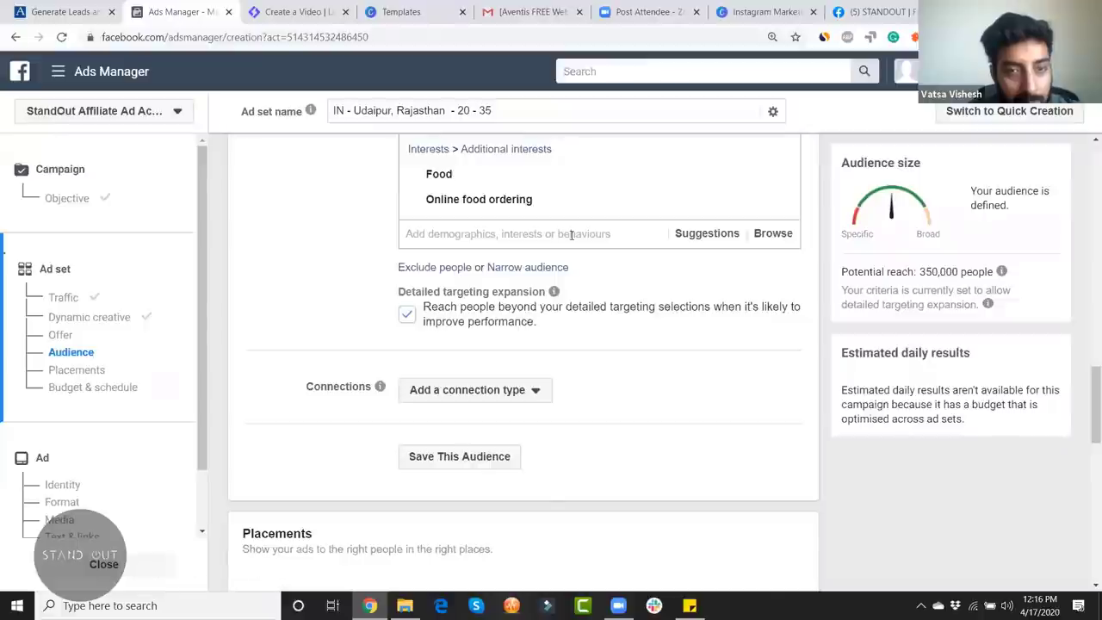
scroll(602, 310, "down", 3)
scroll(603, 312, "up", 2)
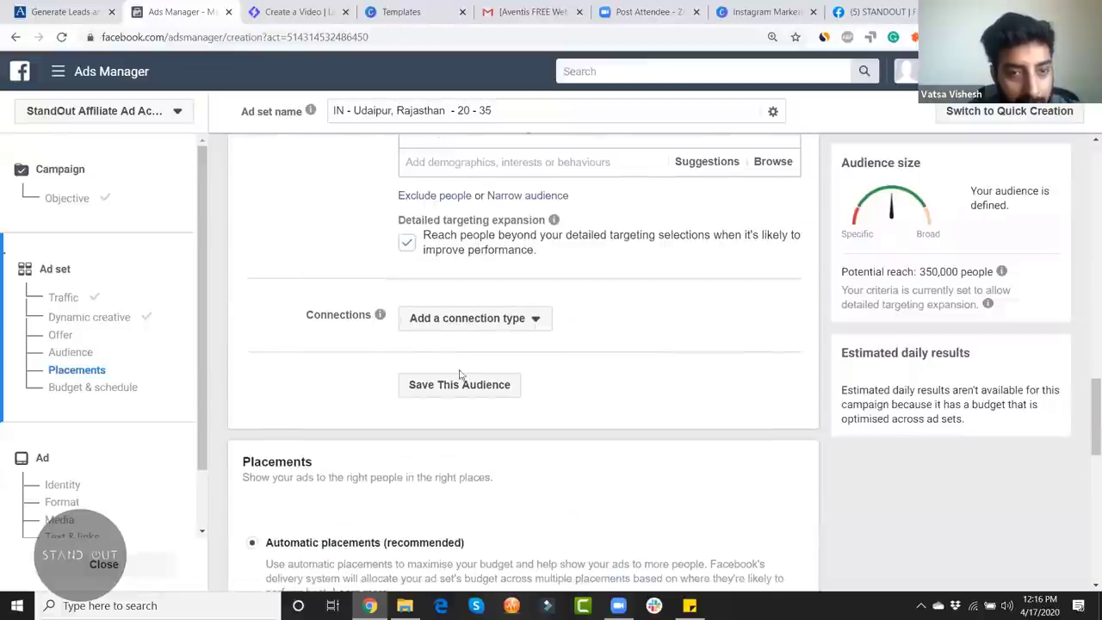
left_click(492, 324)
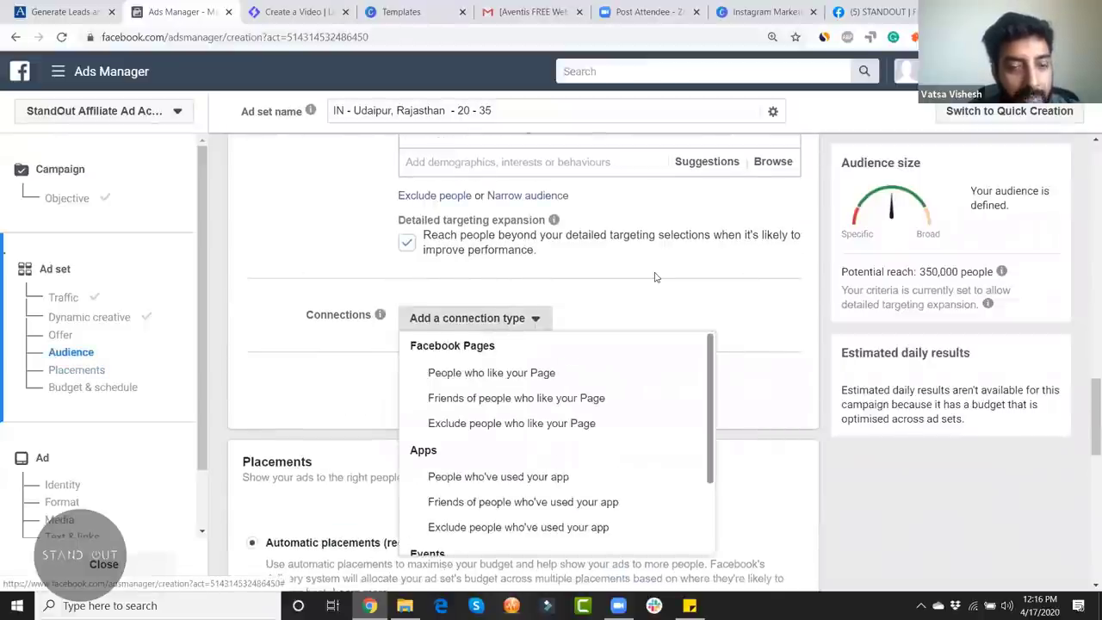
scroll(637, 297, "down", 1)
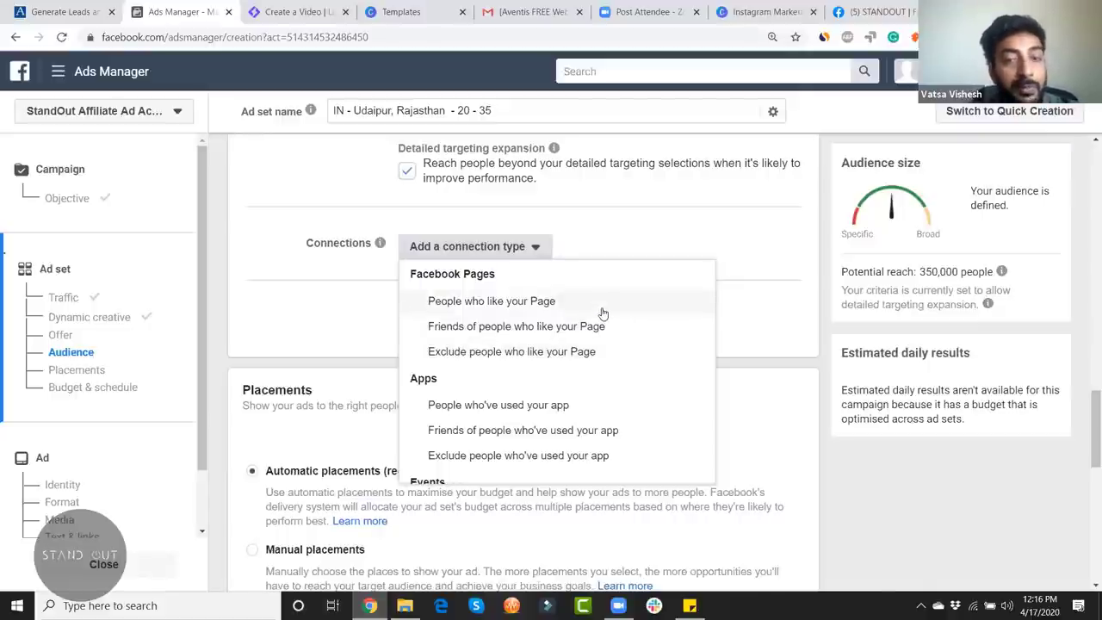
Step: Add the 'People who like your Page' connection to the audience
left_click(518, 301)
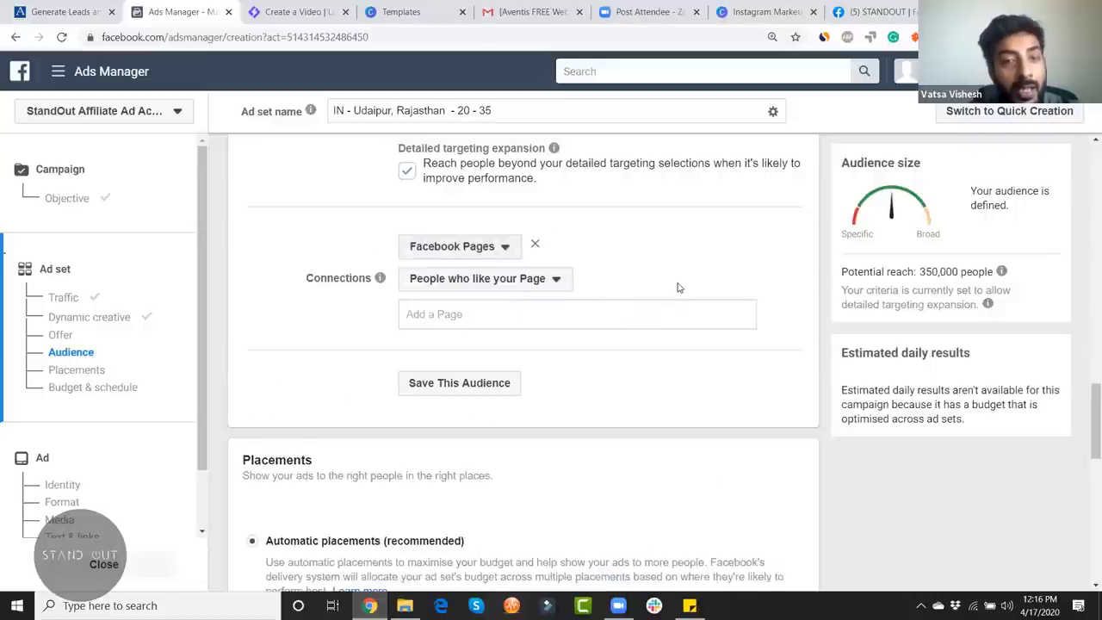
scroll(679, 287, "up", 3)
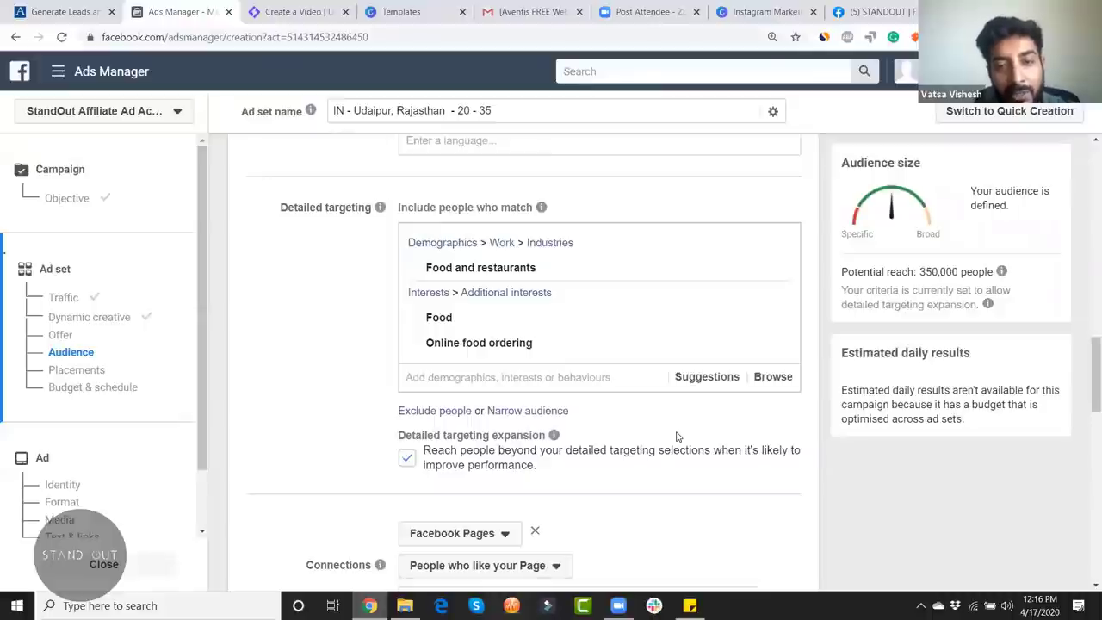
scroll(765, 462, "down", 2)
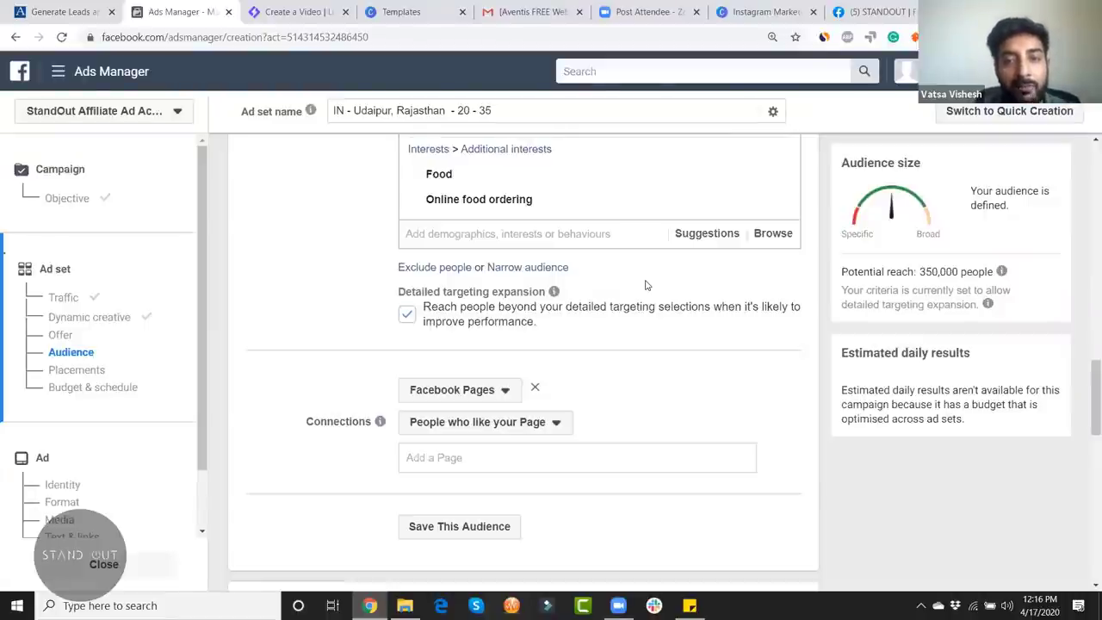
Step: Try a narrowing condition, then delete the must-also-match targeting and Facebook Pages connection
left_click(525, 269)
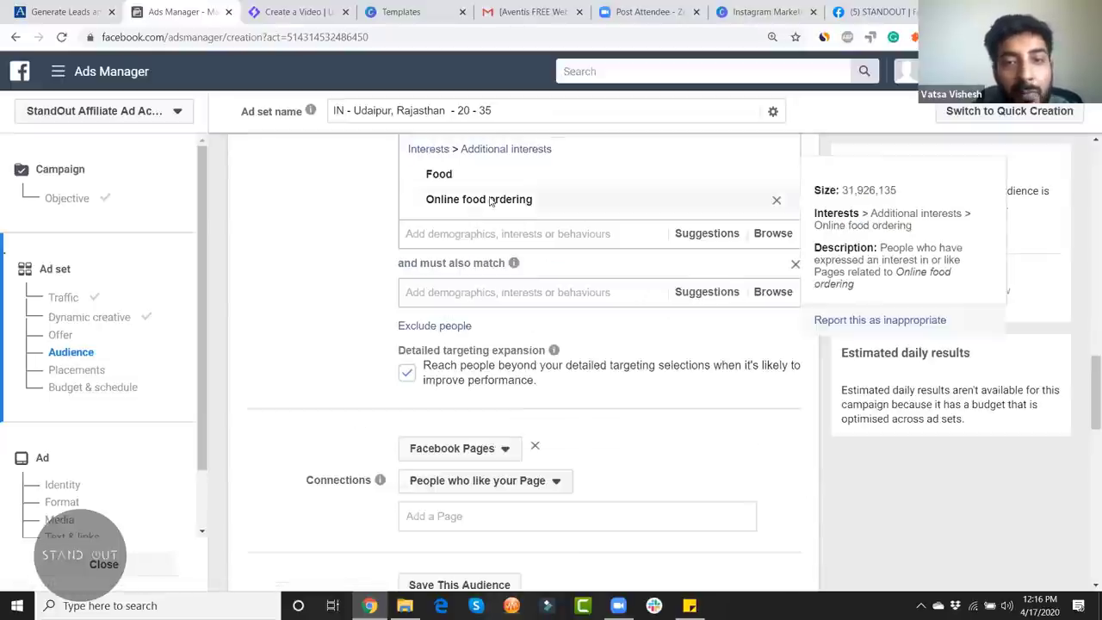
left_click(552, 295)
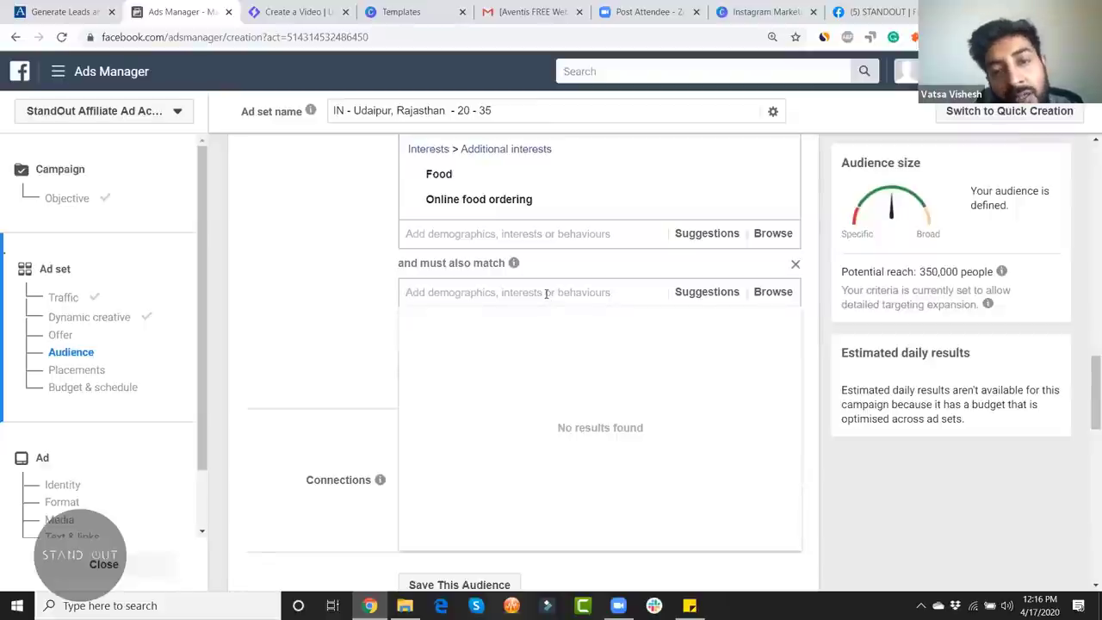
left_click(401, 262)
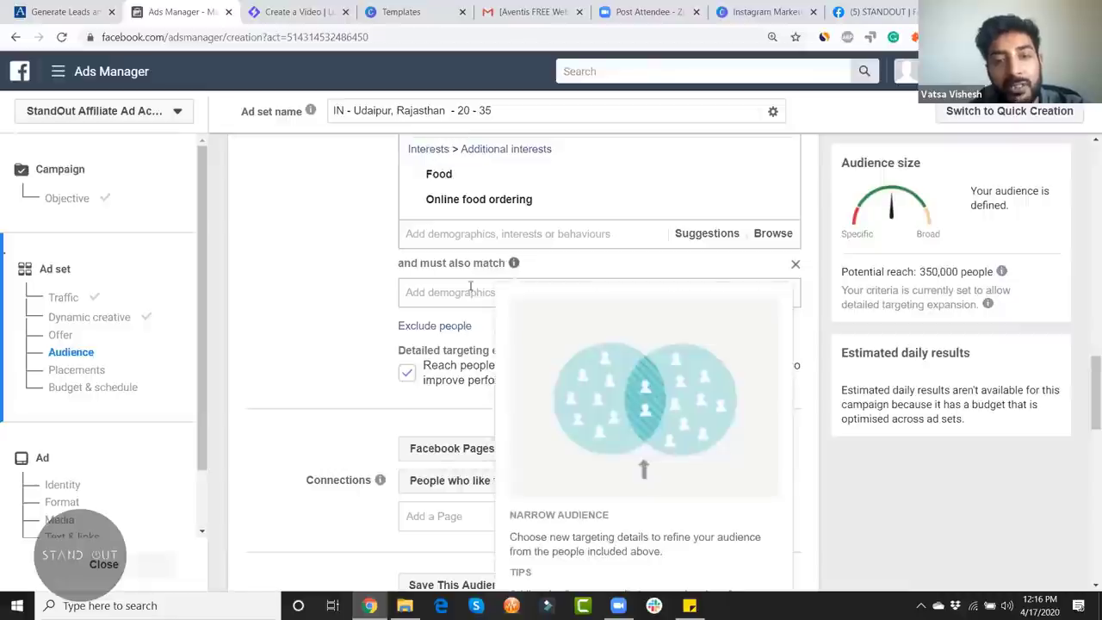
left_click(795, 263)
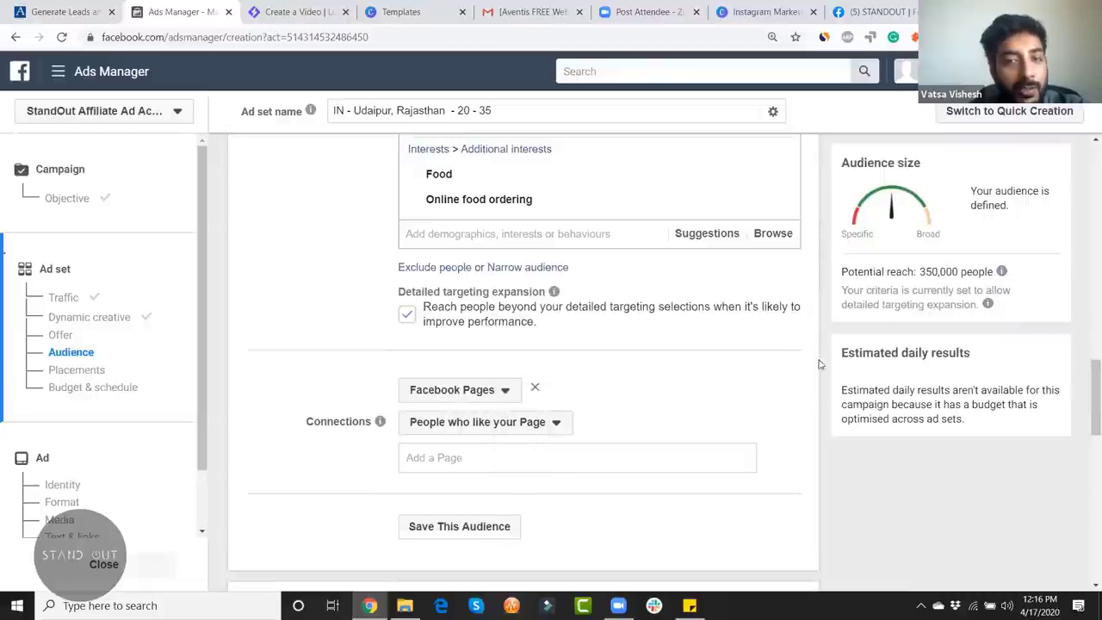
scroll(731, 421, "down", 2)
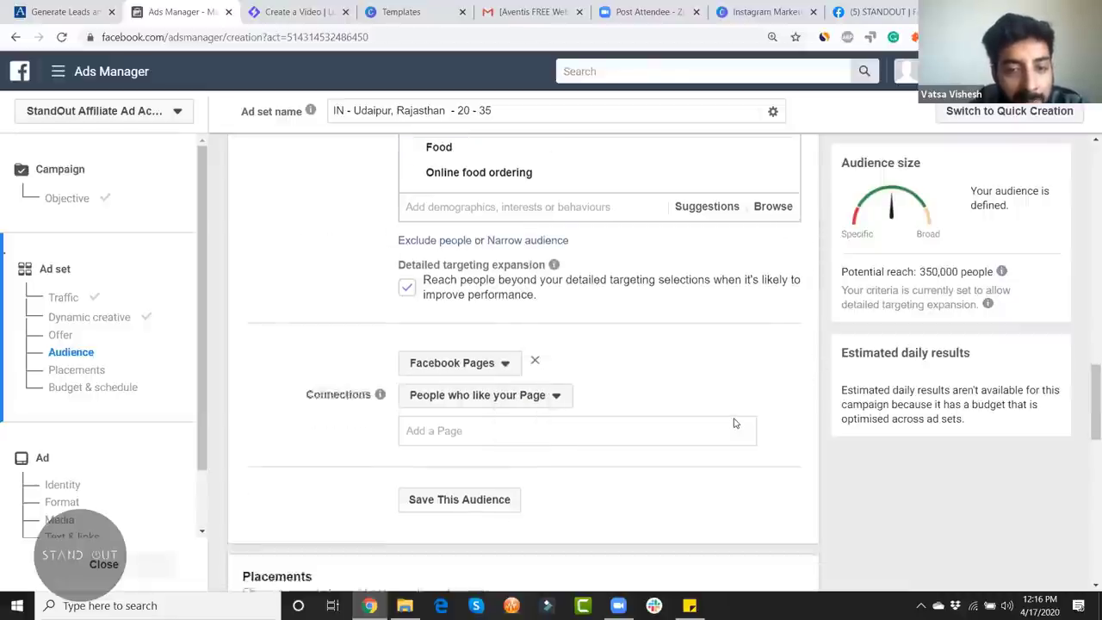
left_click(535, 244)
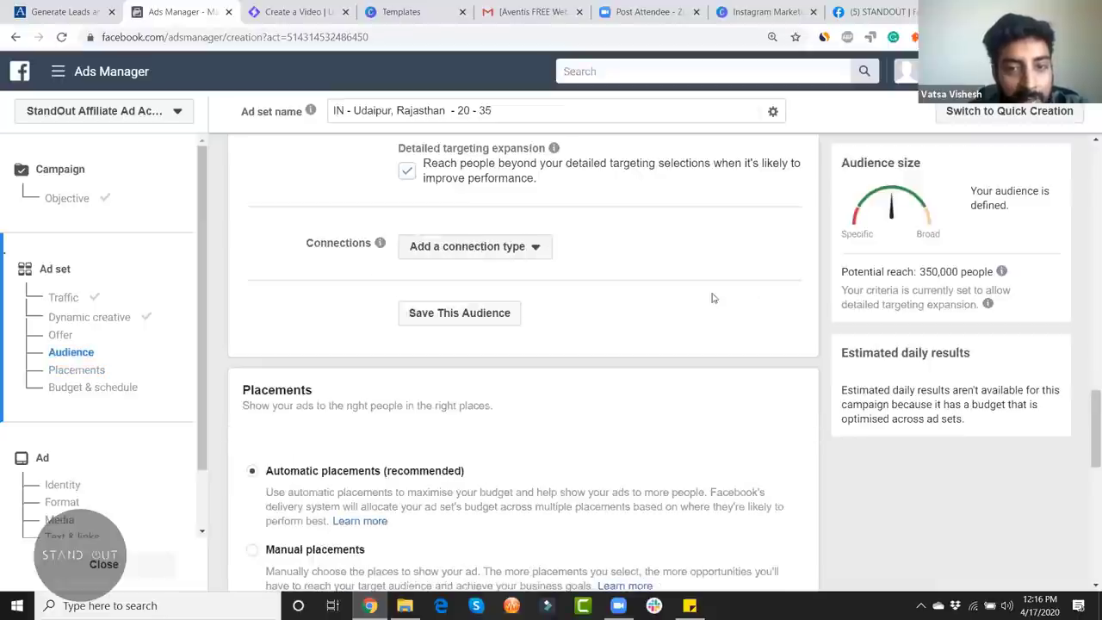
Step: Save the current targeting as the audience 'Food Online - 20 - 35 - Udaipur'
left_click(478, 320)
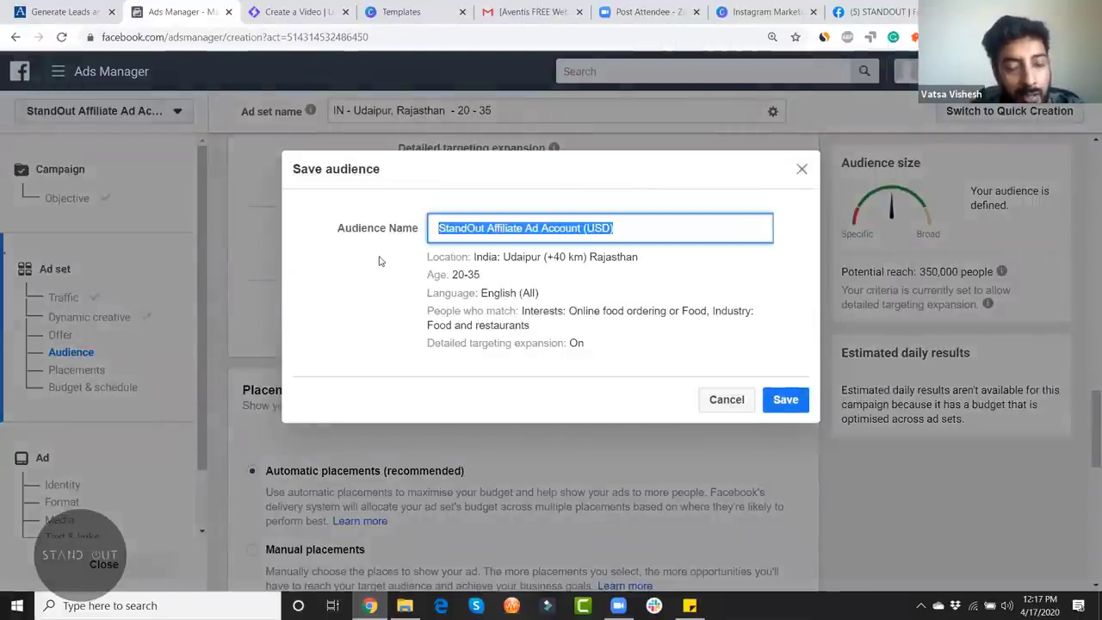
type("Food Online -")
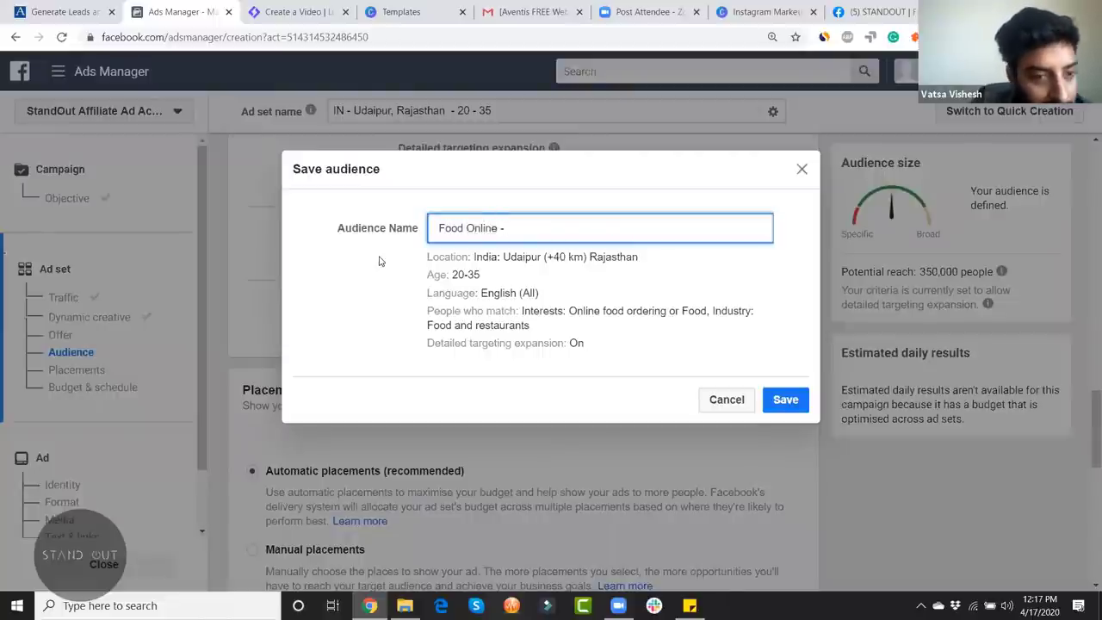
type(" 20")
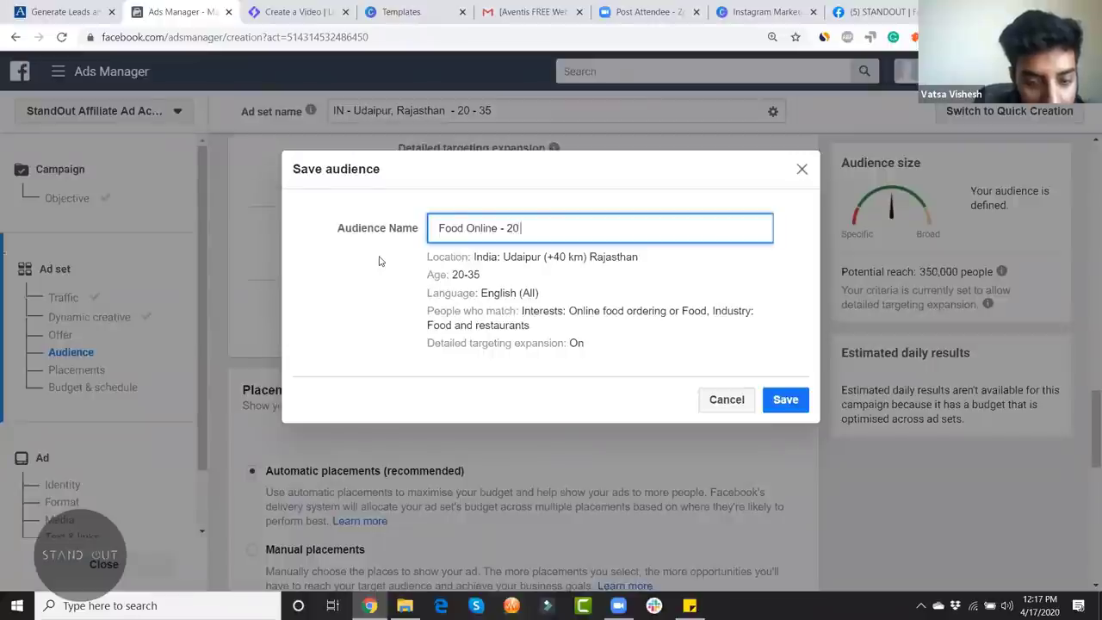
type(" - 35 -")
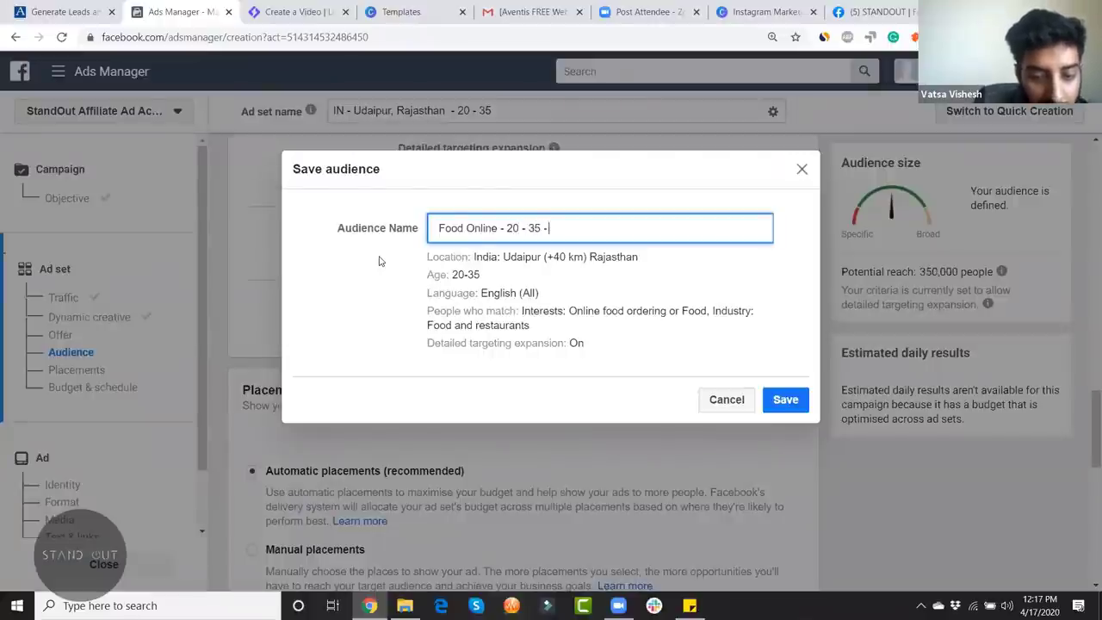
type(" Udaipur")
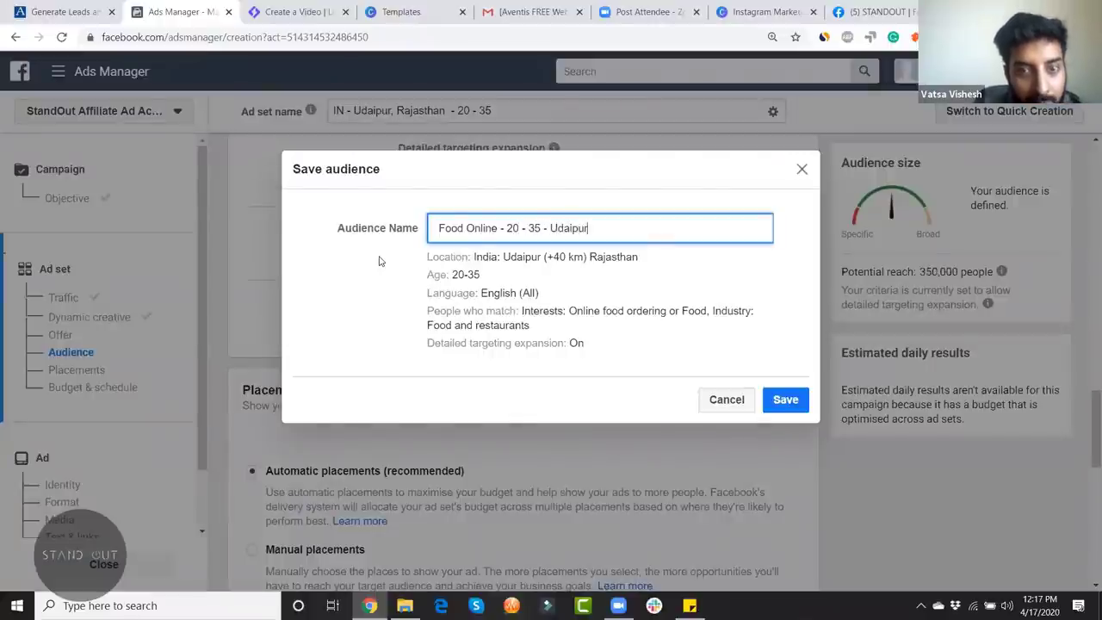
left_click(786, 403)
scroll(807, 392, "up", 3)
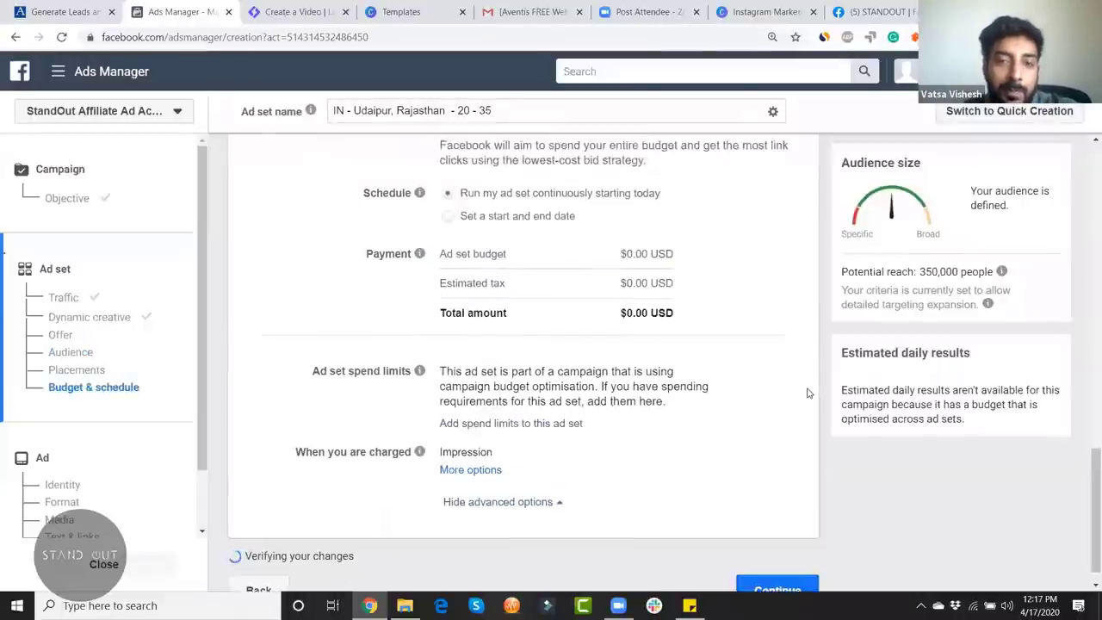
scroll(807, 393, "up", 2)
scroll(686, 460, "down", 5)
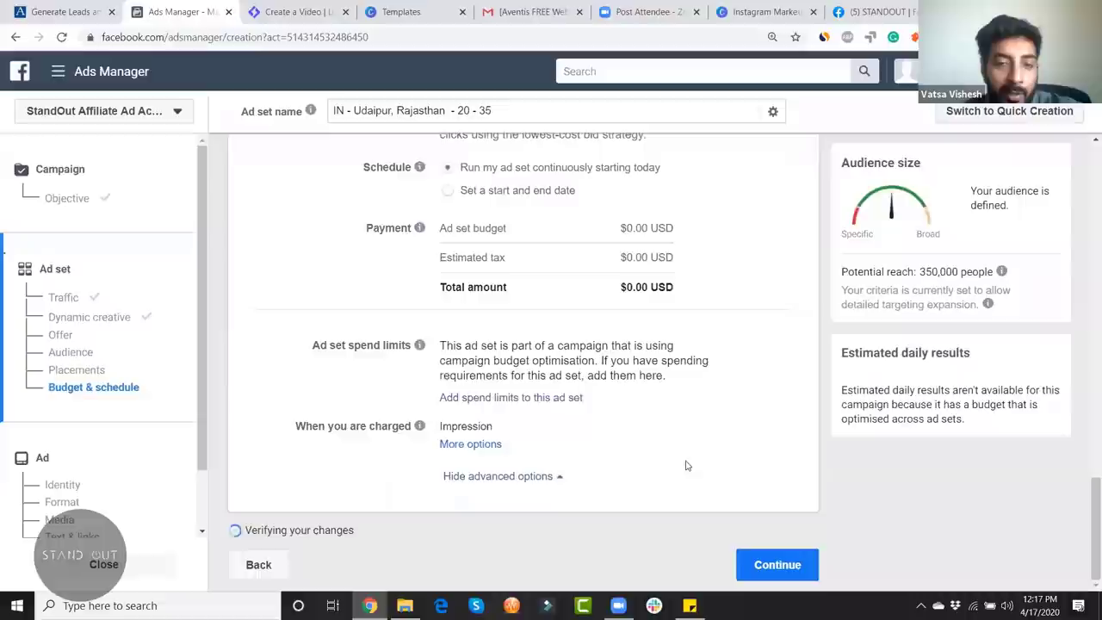
scroll(683, 462, "up", 10)
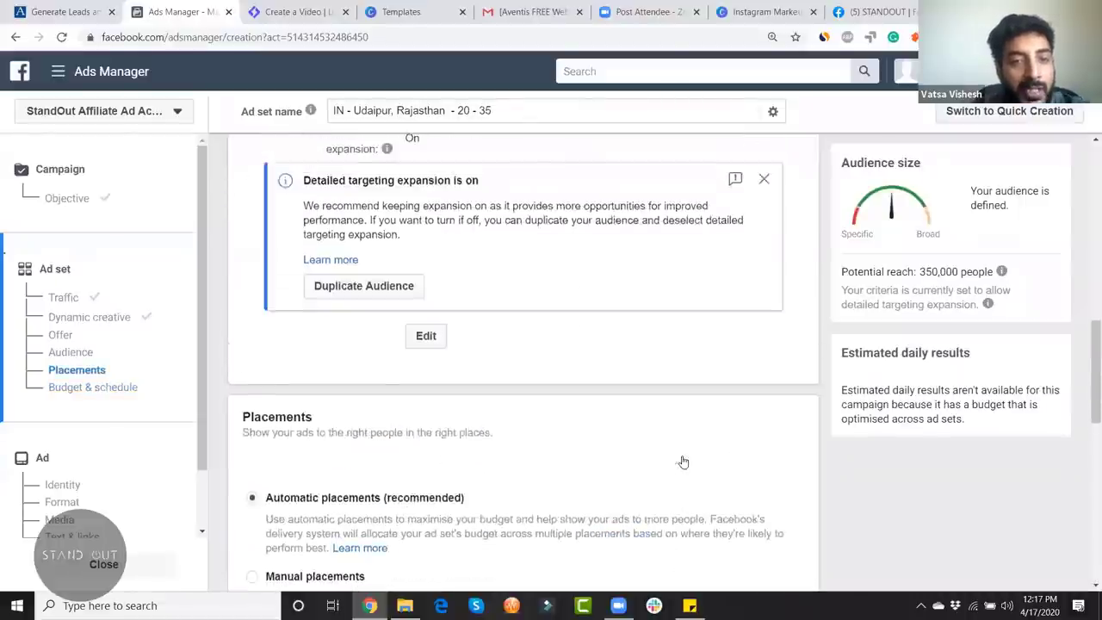
scroll(682, 461, "up", 3)
scroll(671, 387, "down", 2)
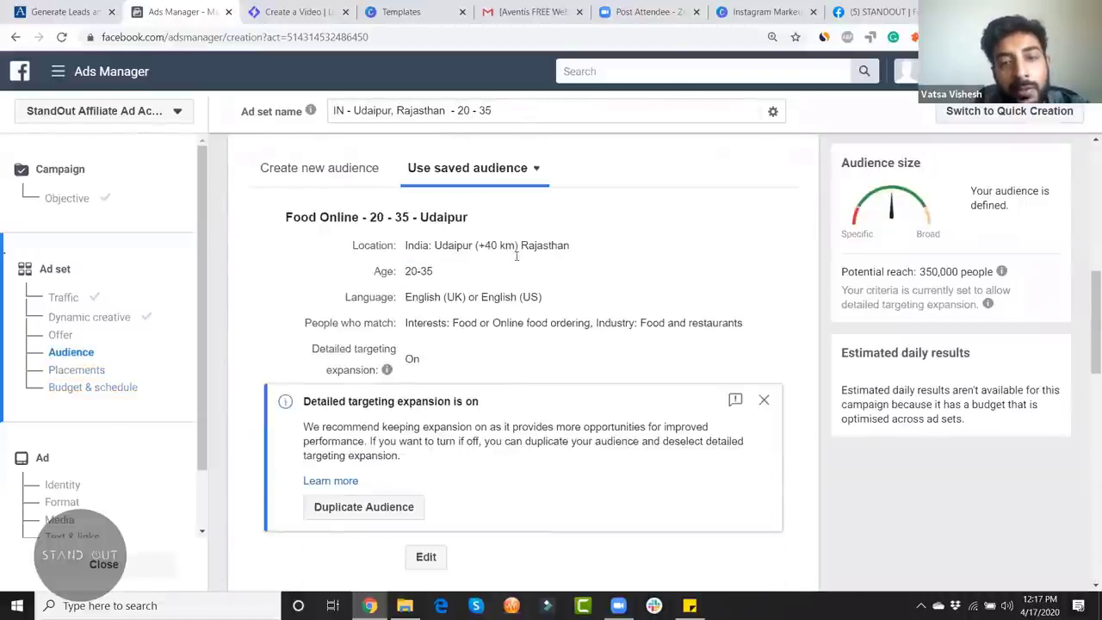
scroll(651, 308, "up", 1)
scroll(672, 322, "down", 5)
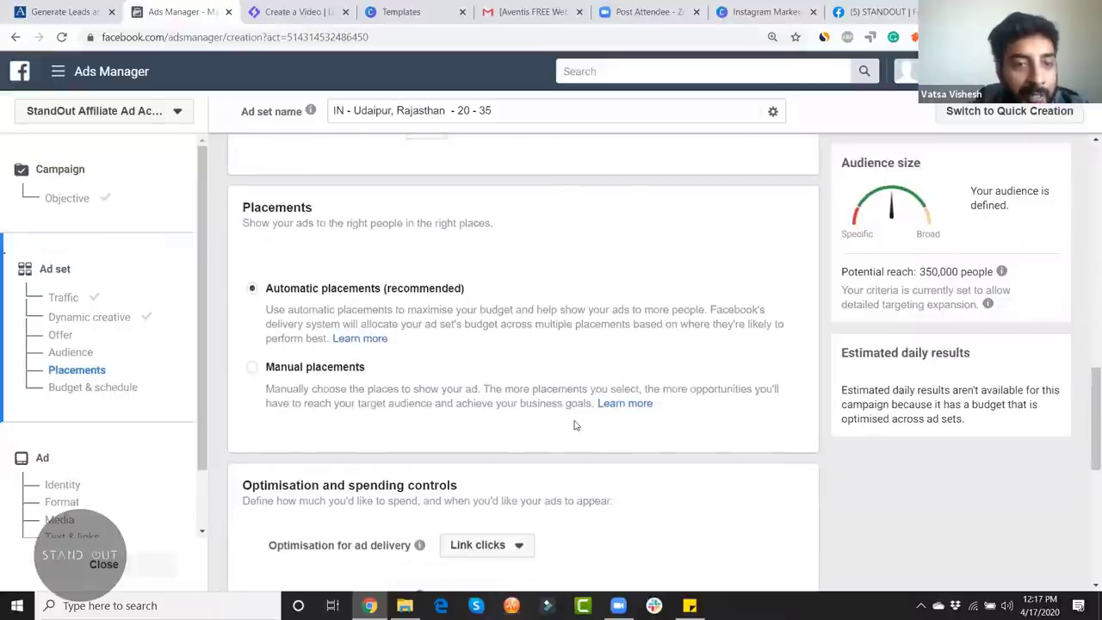
Step: Use manual placements: drop Facebook, Messenger, Audience Network, Instagram Explore and feed, keeping Stories
left_click(351, 368)
scroll(742, 460, "down", 2)
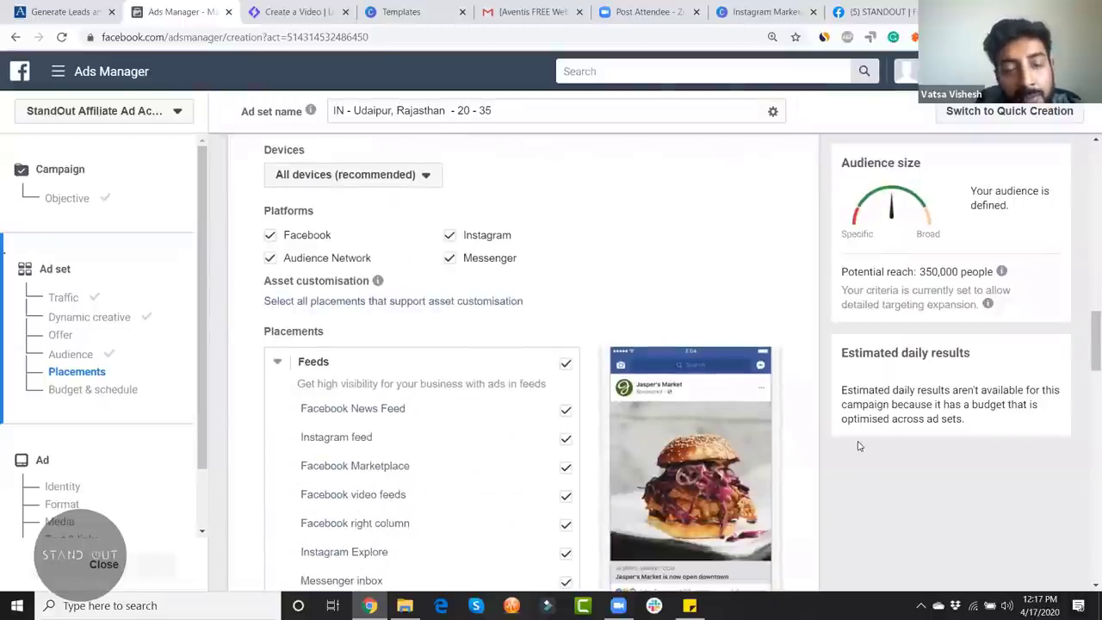
left_click(270, 235)
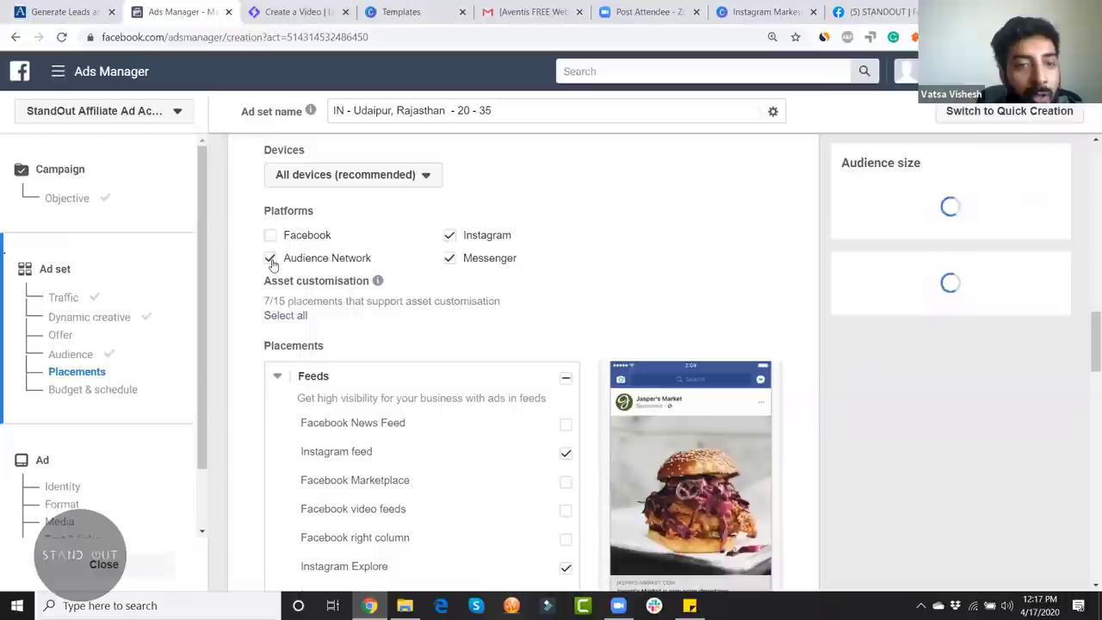
left_click(448, 259)
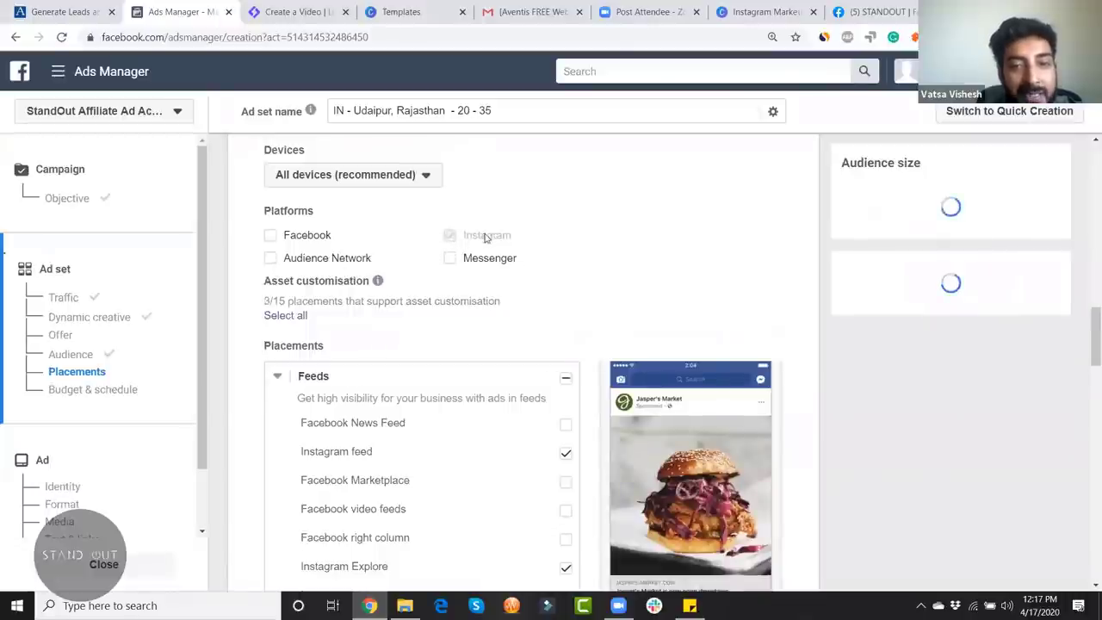
scroll(927, 517, "down", 4)
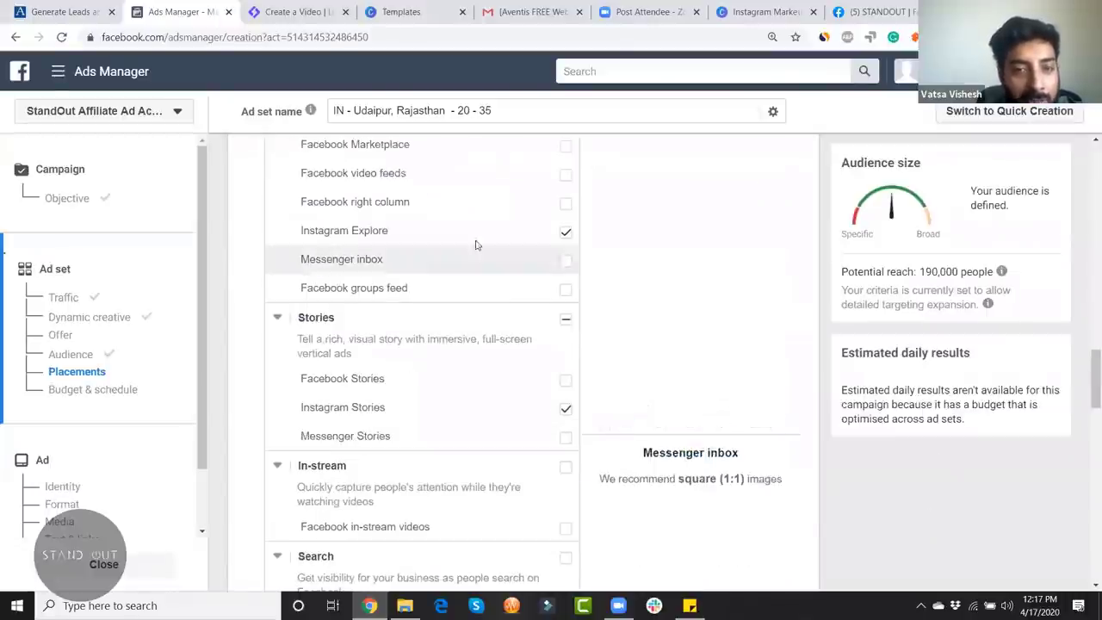
left_click(566, 232)
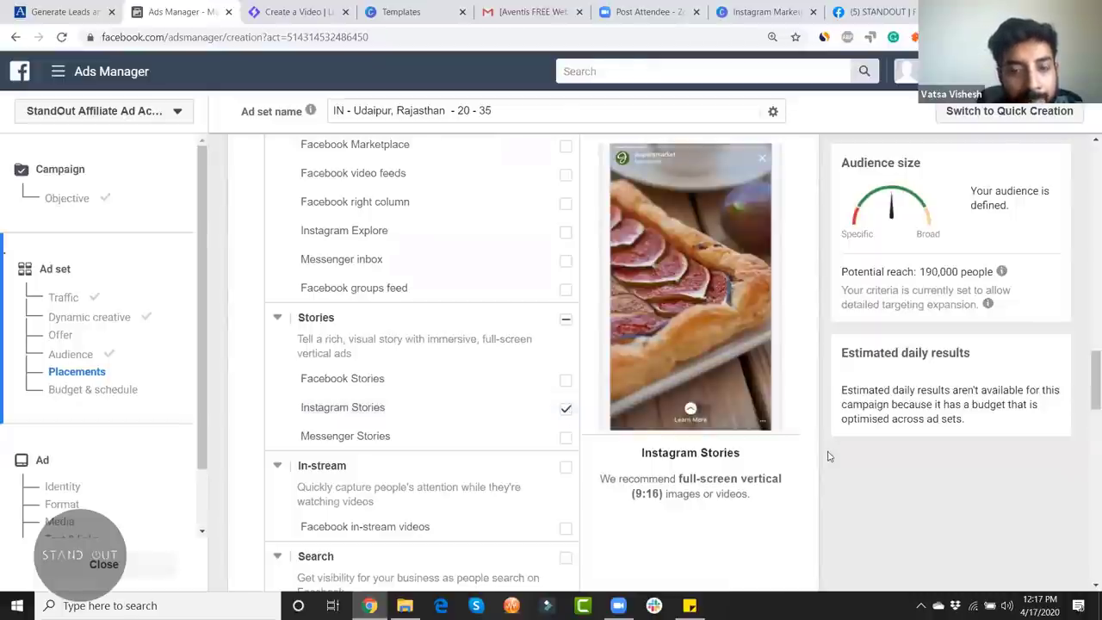
scroll(825, 456, "up", 3)
scroll(823, 457, "up", 3)
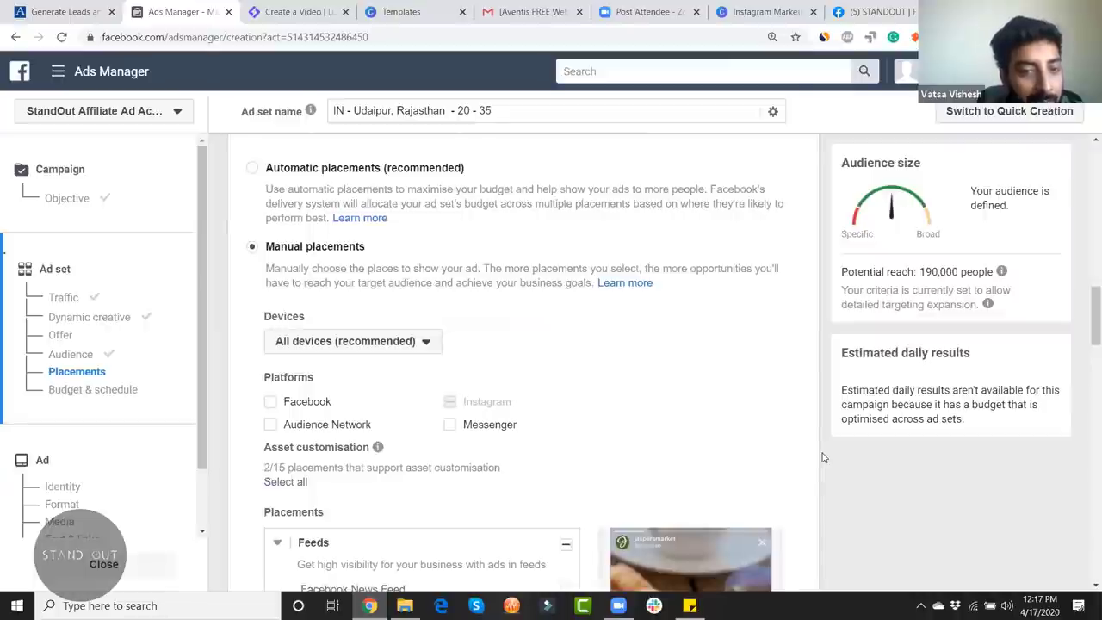
scroll(821, 456, "down", 4)
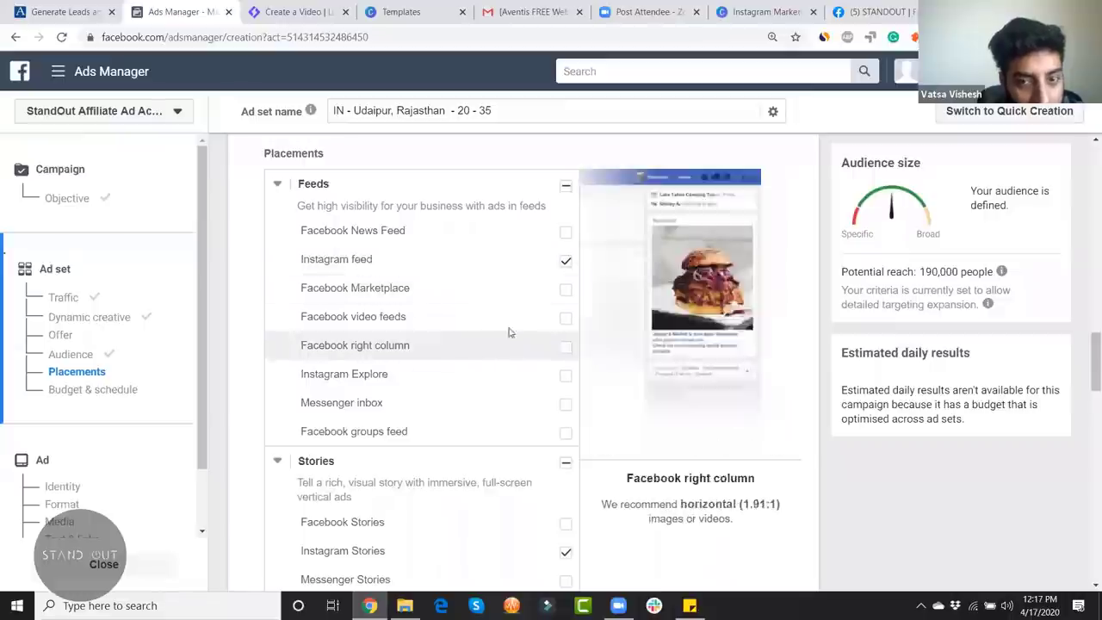
left_click(562, 264)
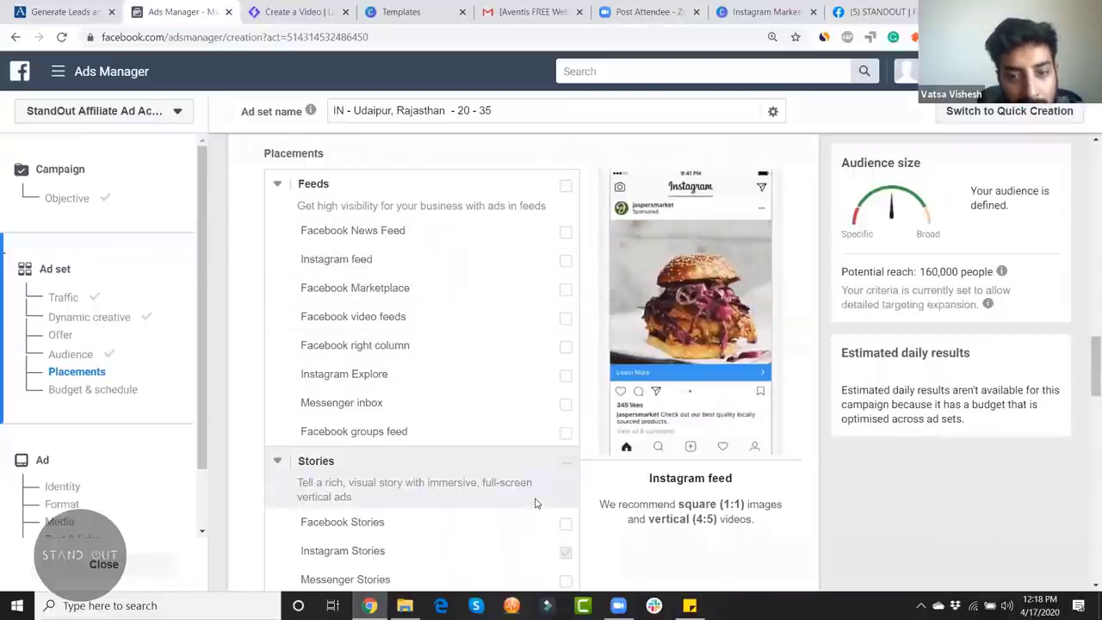
Step: Review the mobile device targeting options and leave them unchanged
scroll(525, 499, "down", 4)
scroll(517, 499, "down", 2)
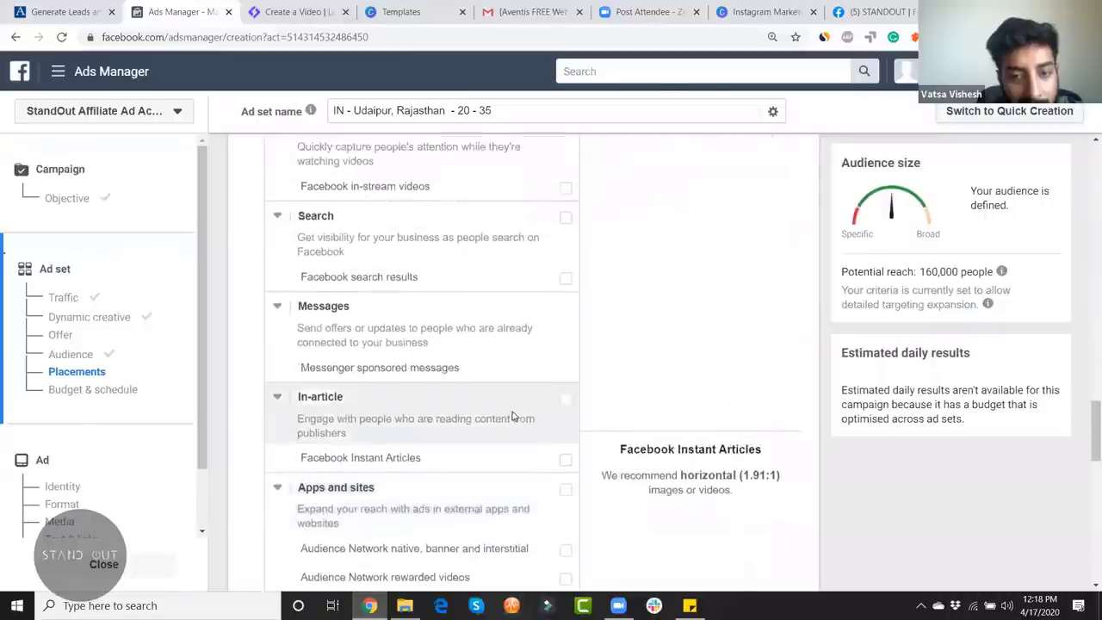
scroll(522, 410, "up", 4)
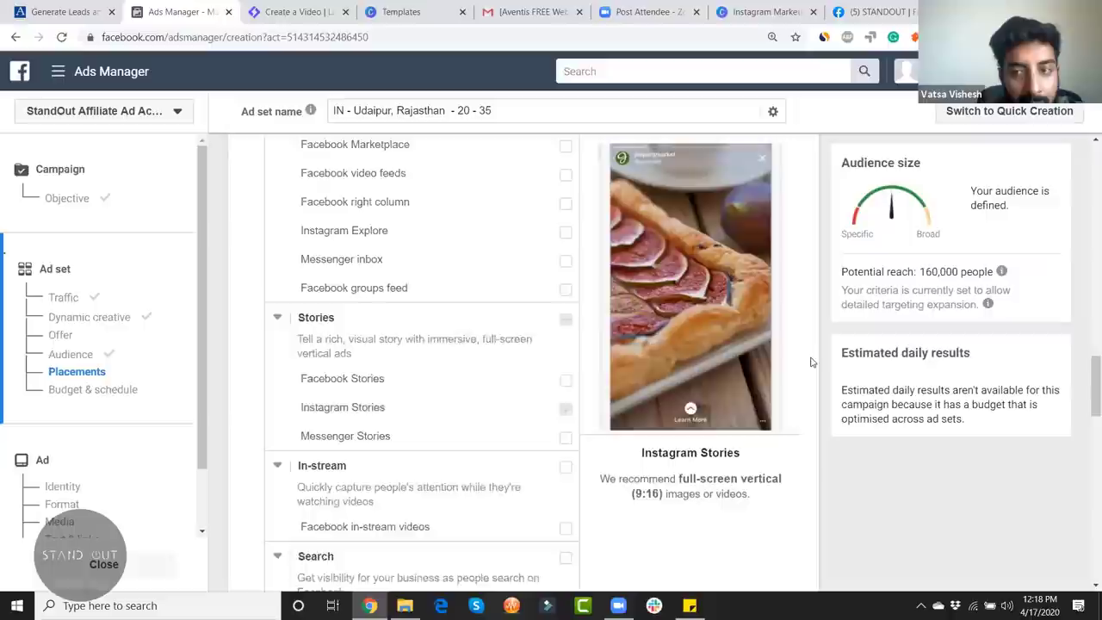
scroll(810, 361, "up", 2)
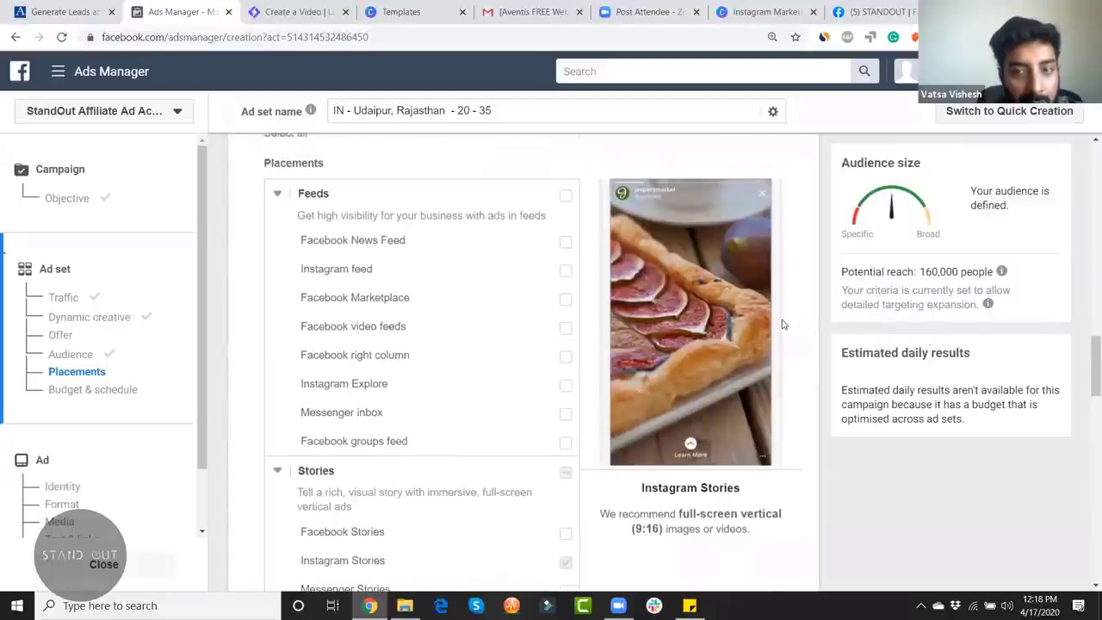
scroll(783, 324, "up", 2)
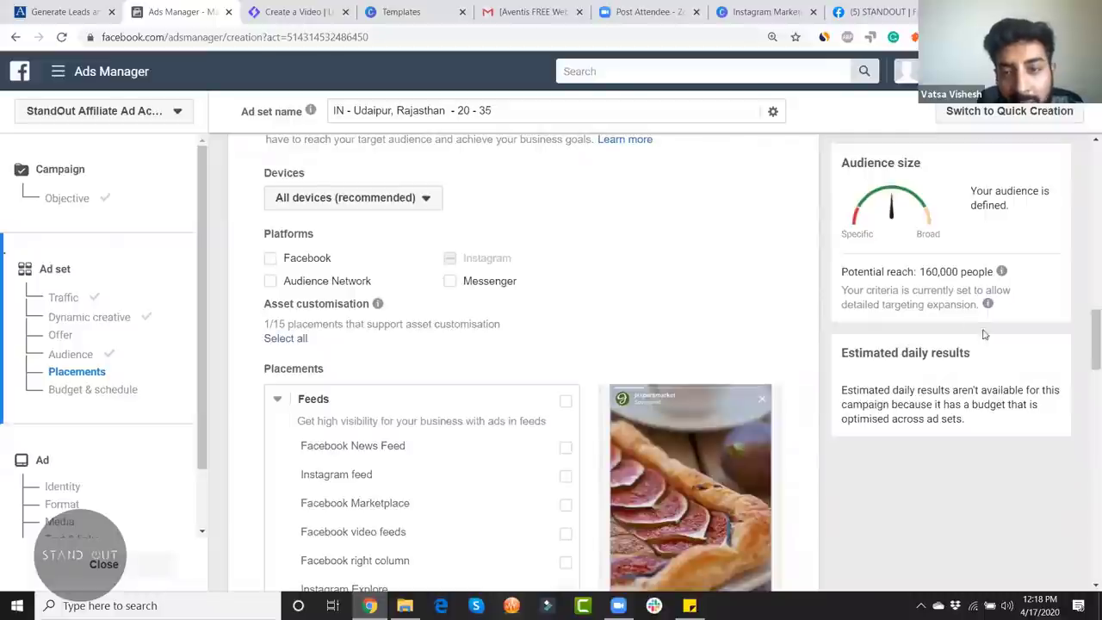
scroll(1086, 327, "down", 3)
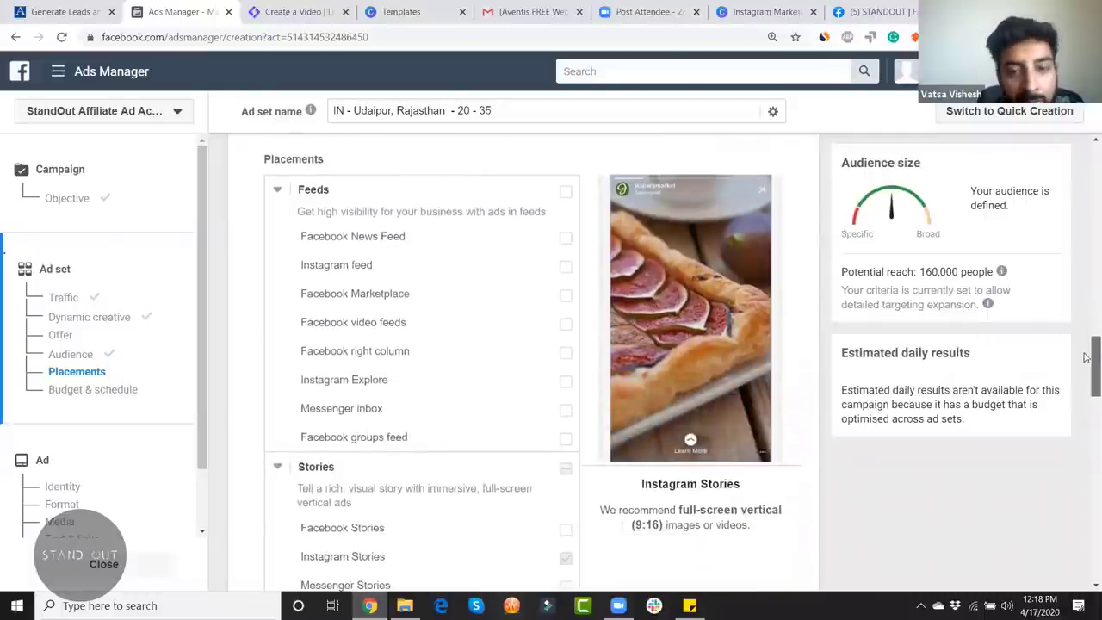
left_click_drag(1086, 375, 1086, 465)
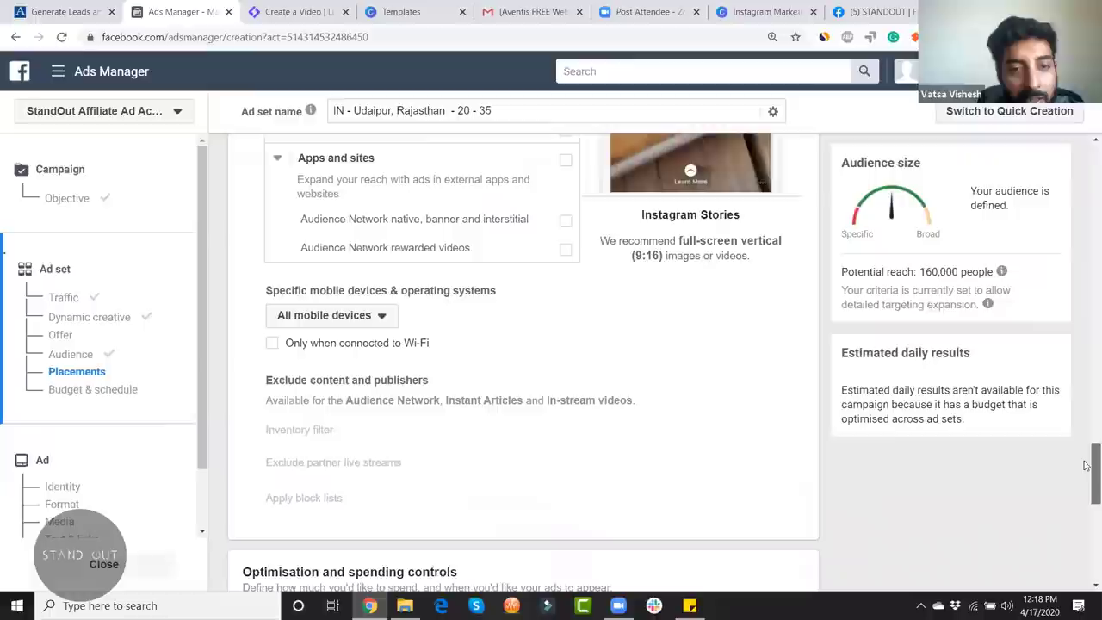
left_click(379, 317)
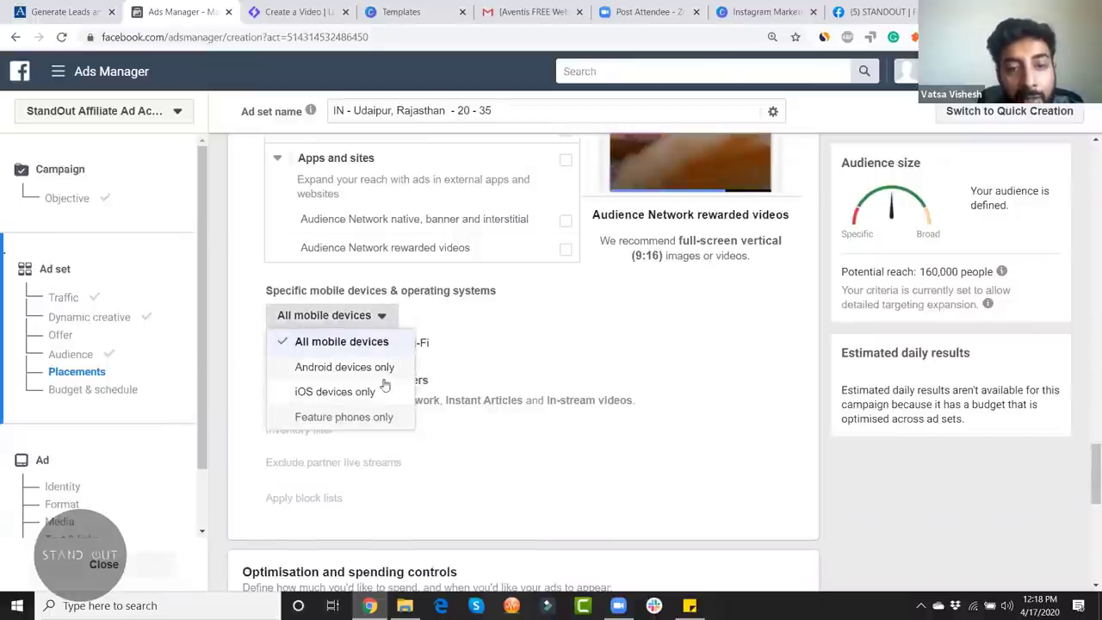
left_click(531, 342)
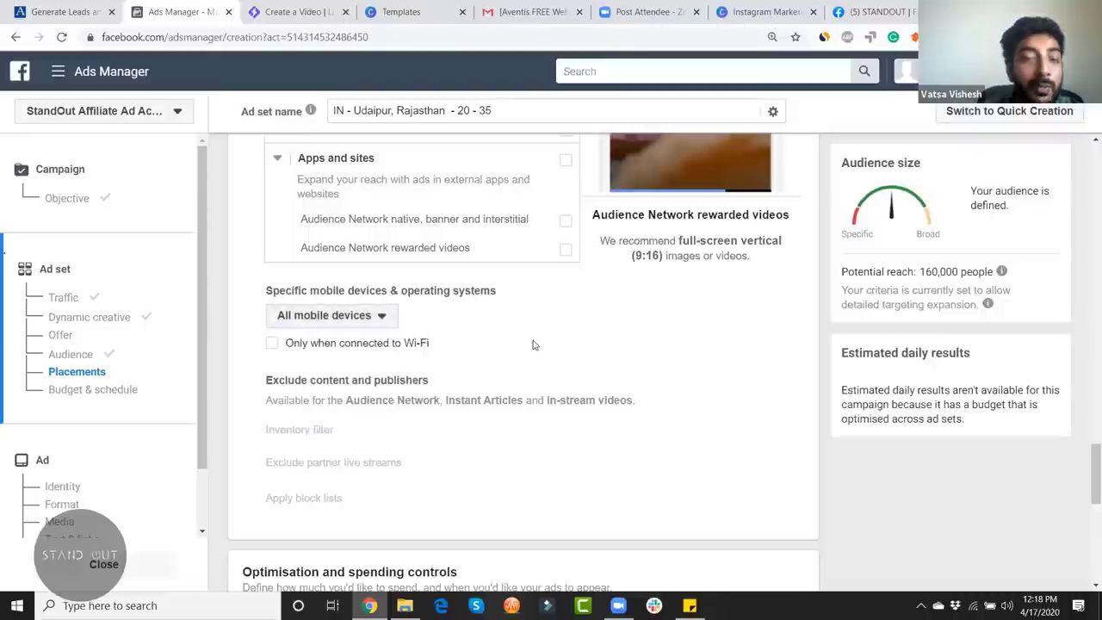
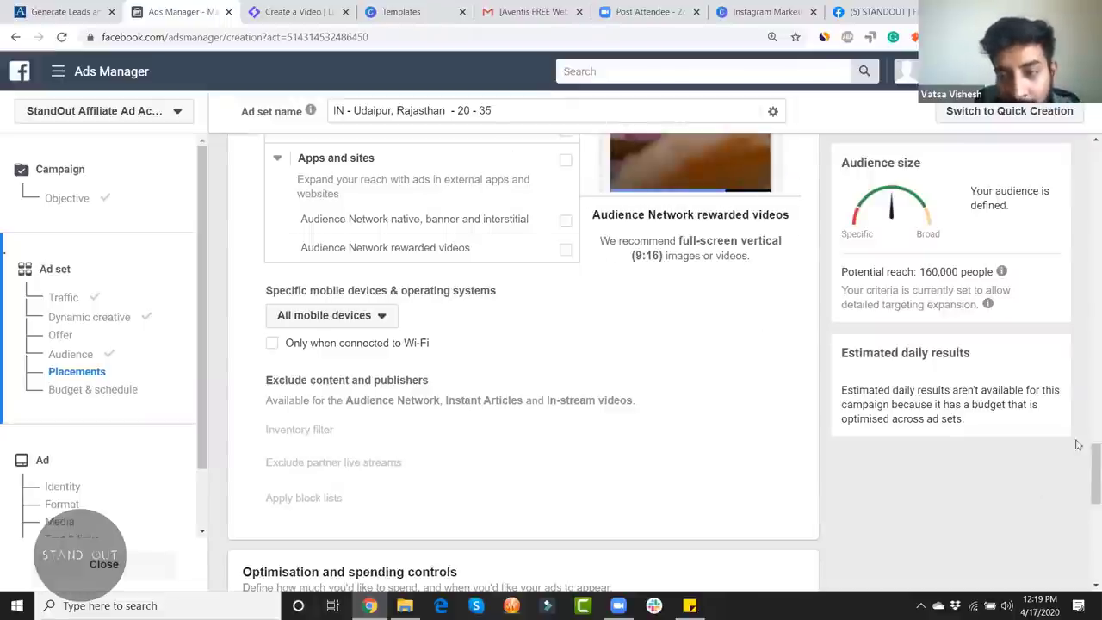
Step: Review the ad set's saved audience, including the Udaipur location, and its placements
left_click_drag(1086, 473, 1086, 492)
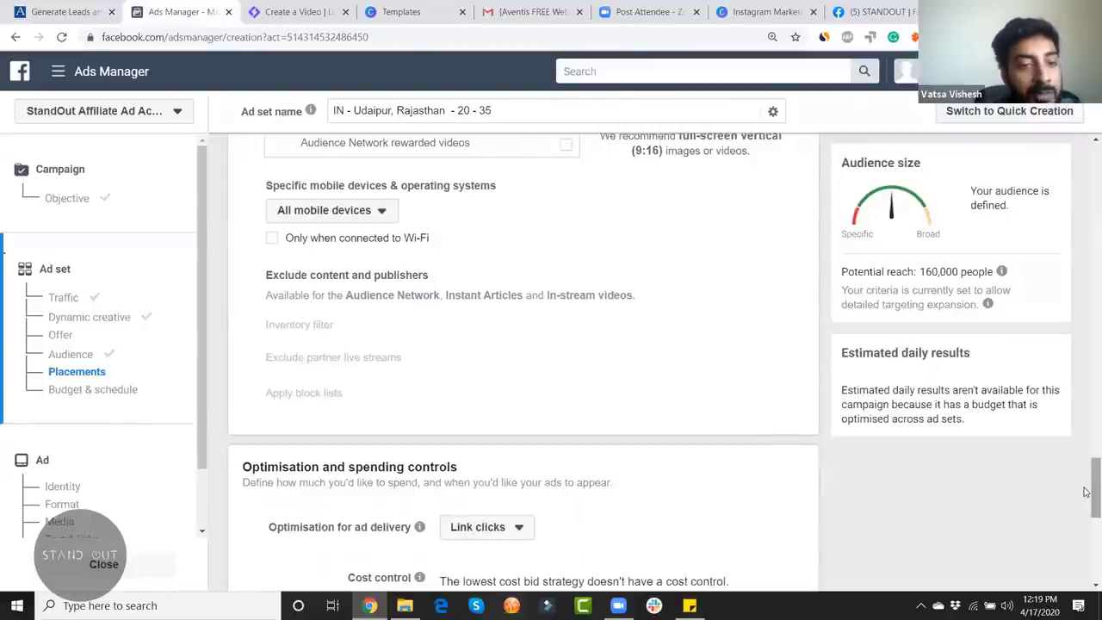
left_click_drag(1086, 490, 1086, 260)
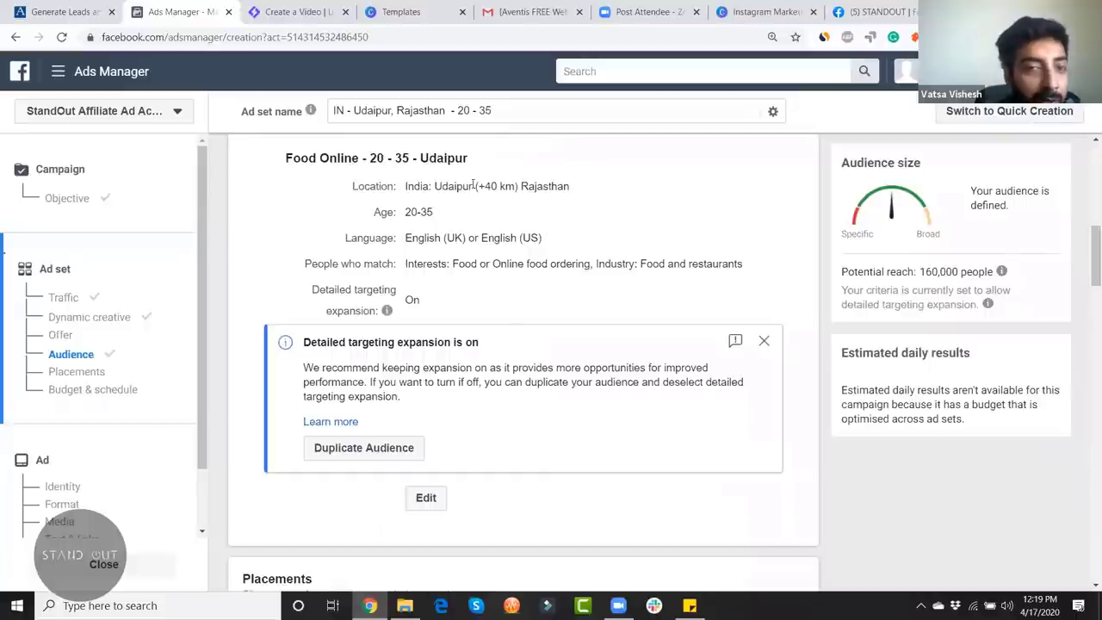
left_click_drag(520, 187, 407, 187)
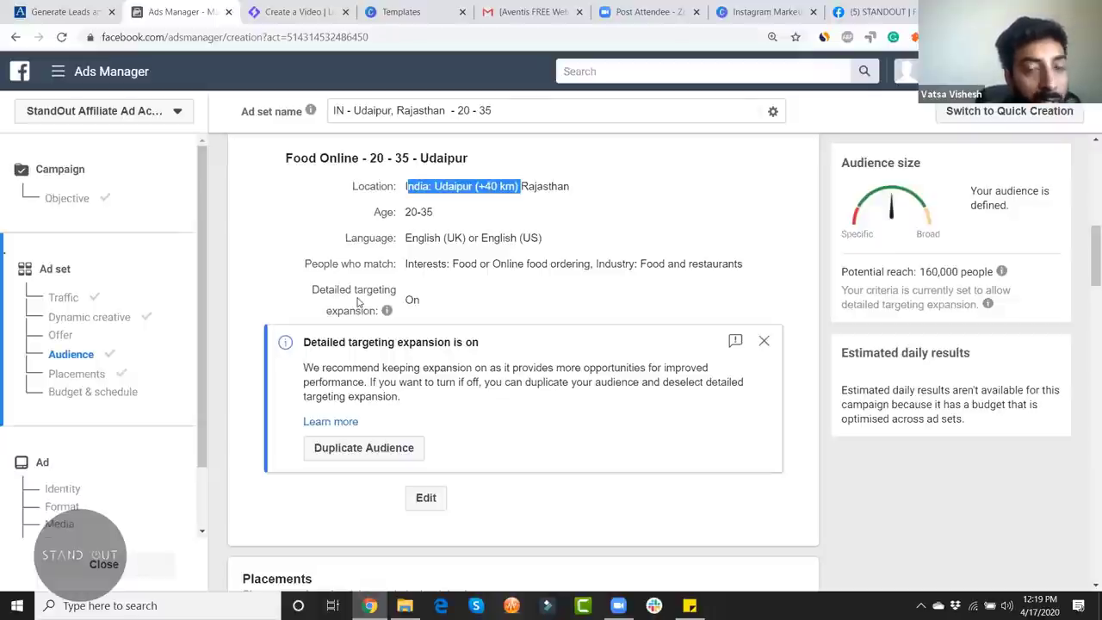
left_click(589, 187)
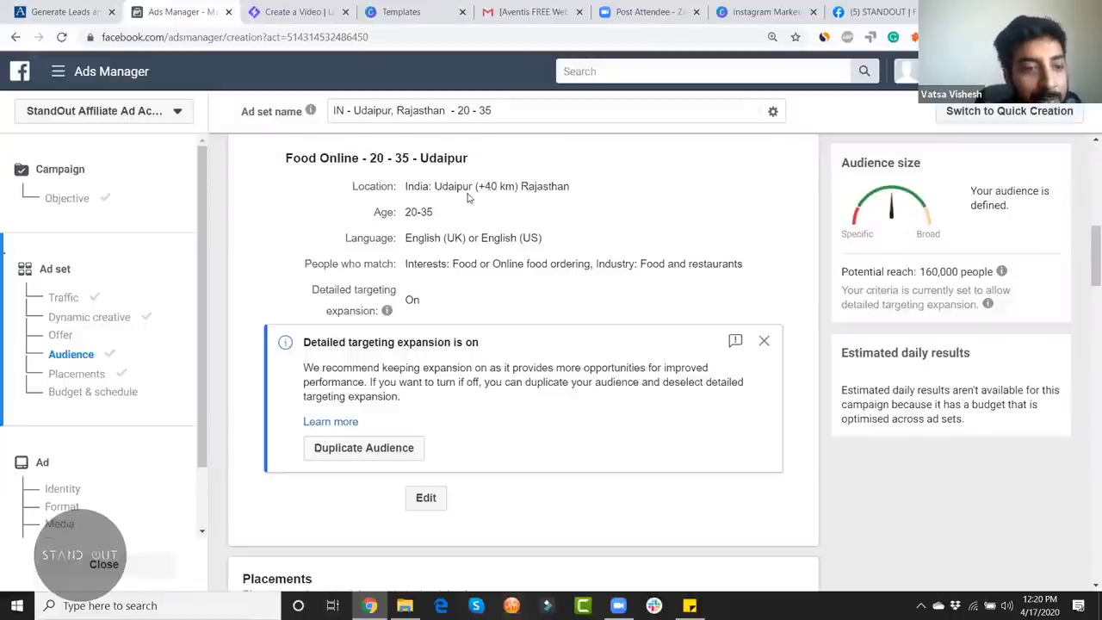
scroll(704, 361, "down", 5)
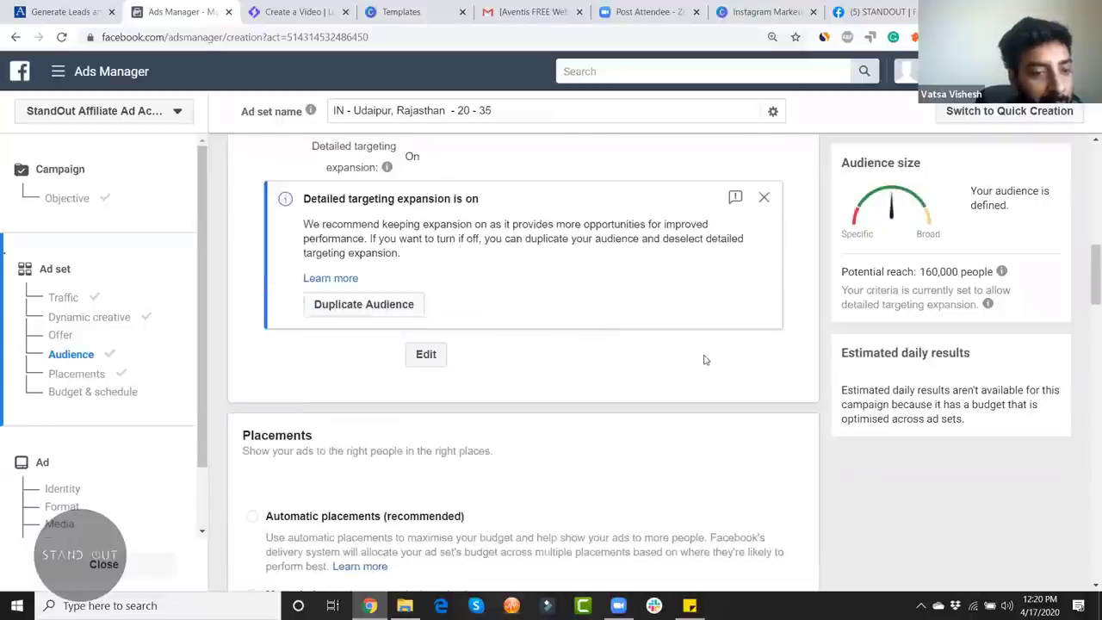
scroll(1095, 355, "down", 1)
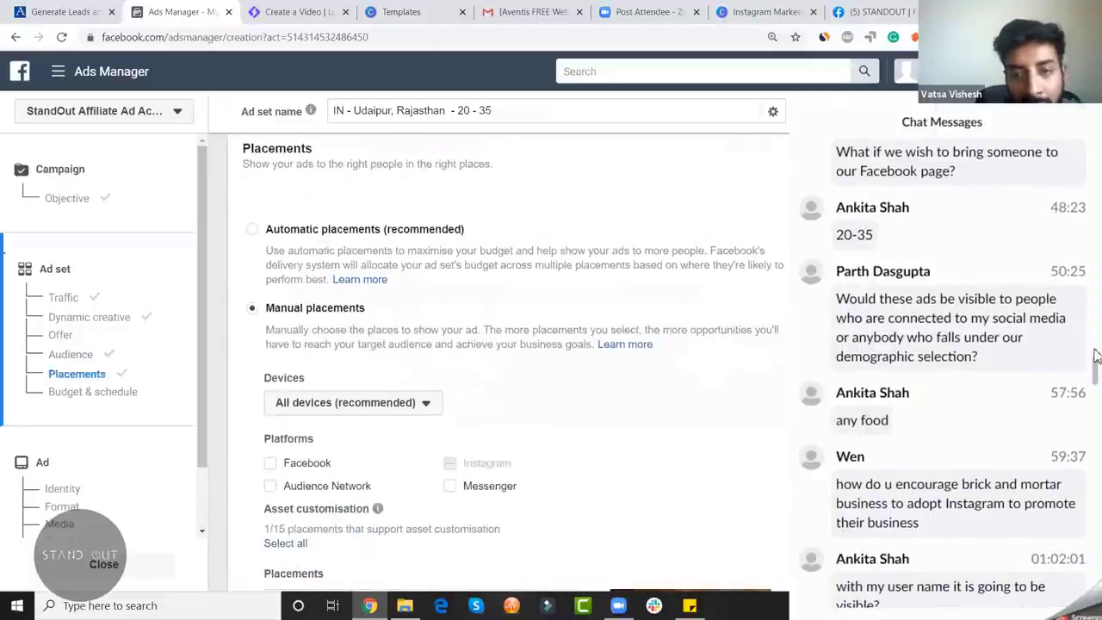
scroll(1096, 357, "down", 3)
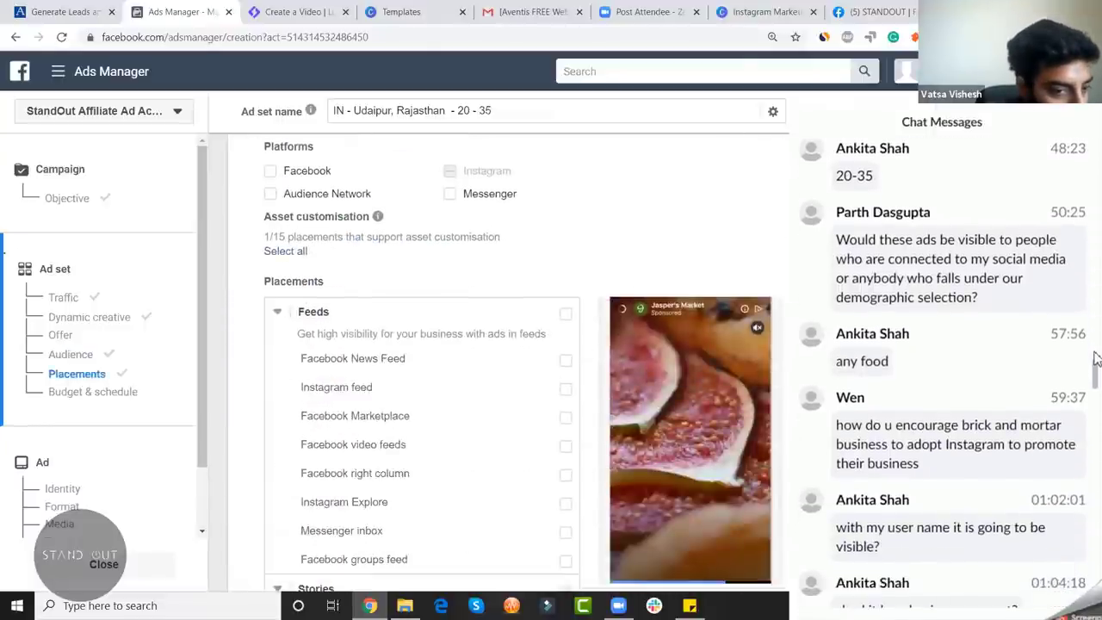
scroll(1096, 360, "down", 1)
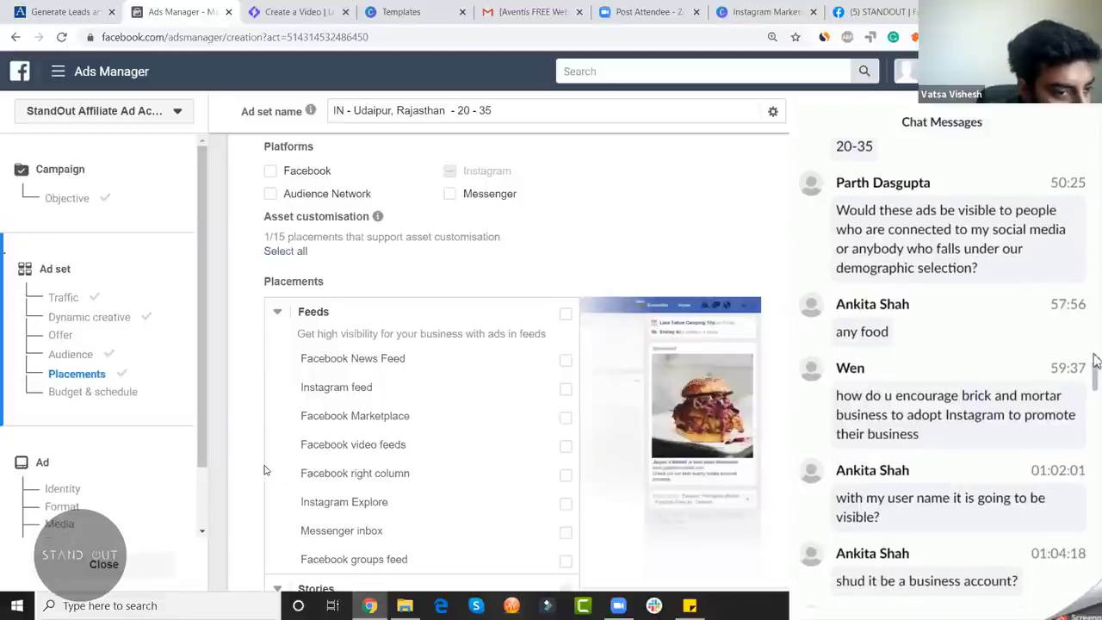
scroll(1096, 360, "down", 4)
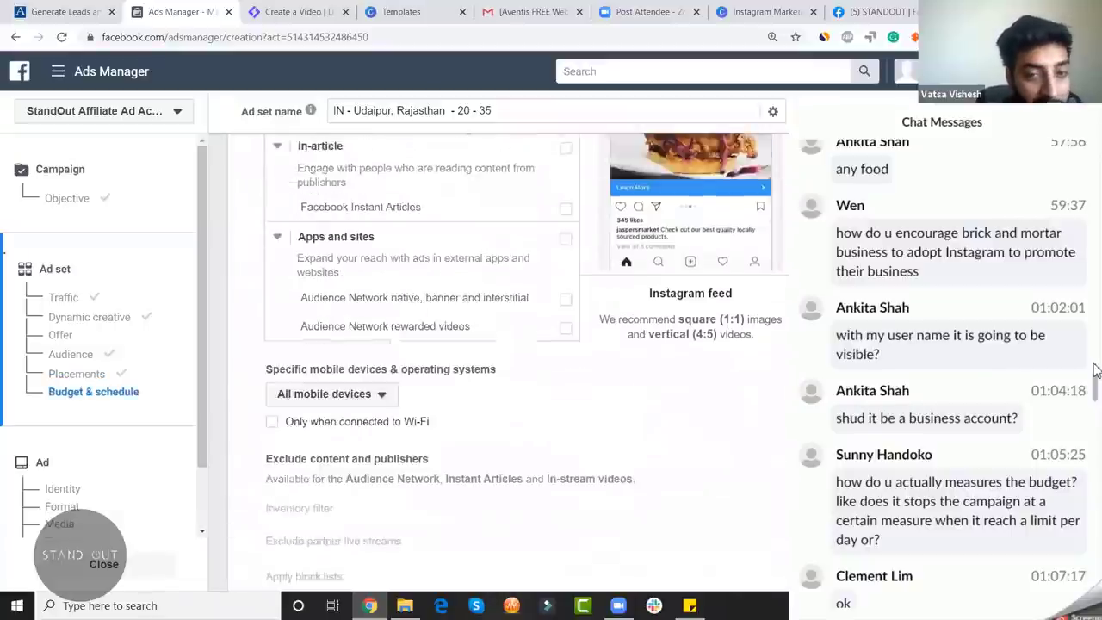
key("alt+h")
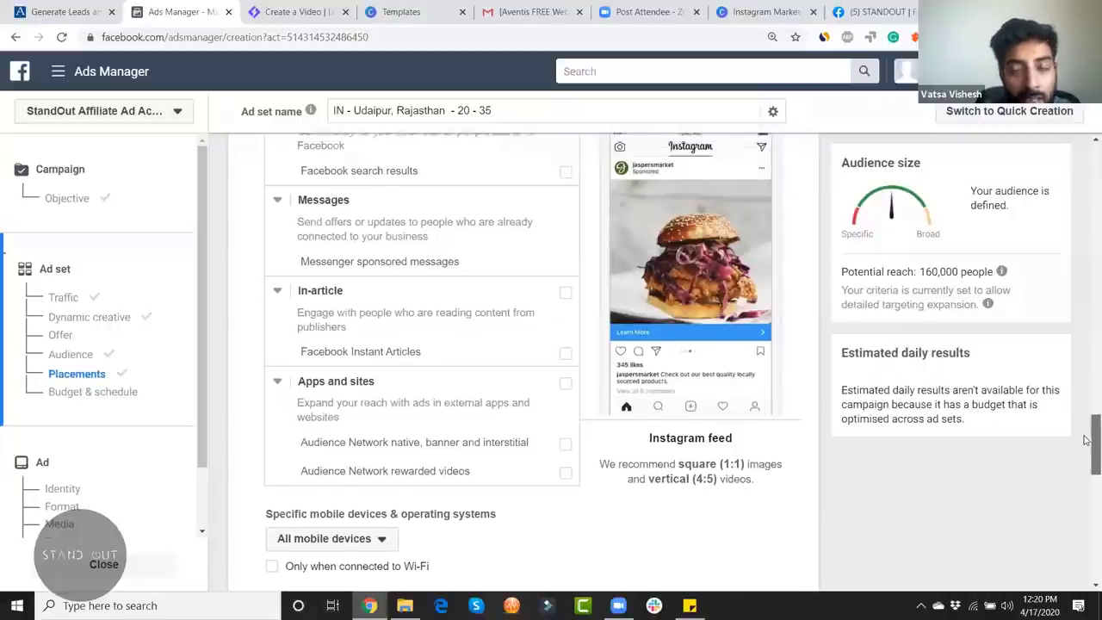
left_click_drag(1084, 440, 1084, 469)
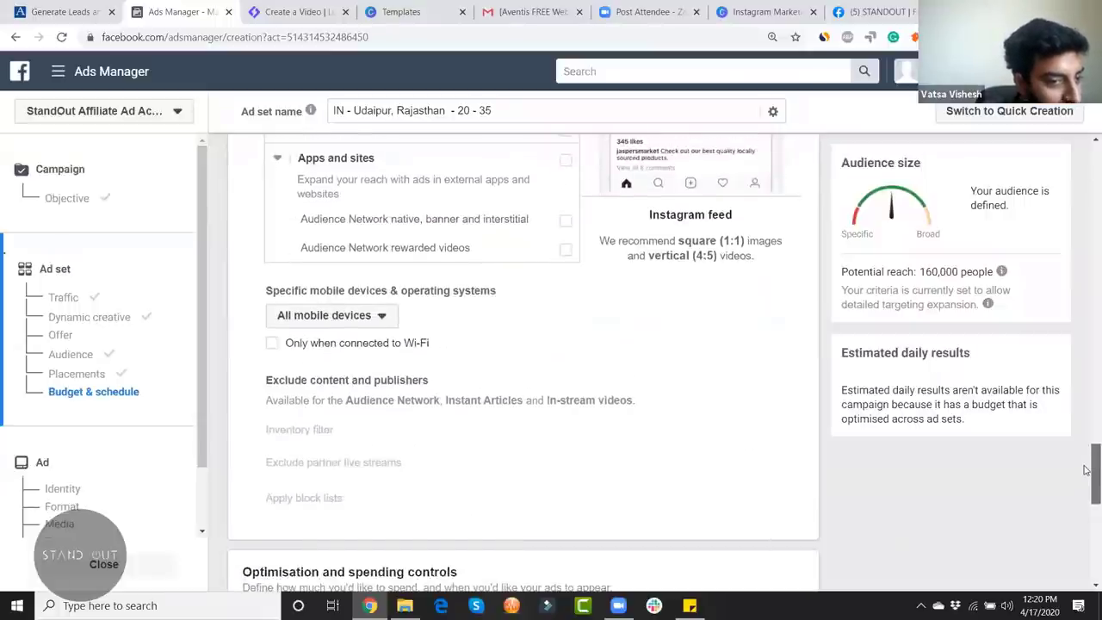
left_click_drag(1084, 469, 1086, 464)
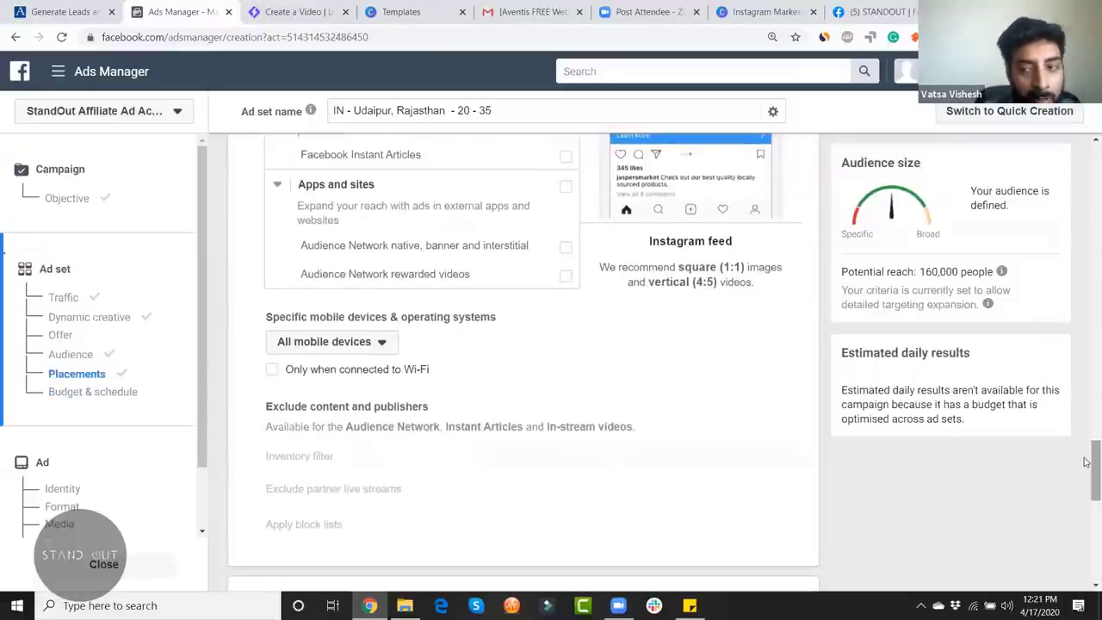
left_click_drag(1086, 462, 1085, 456)
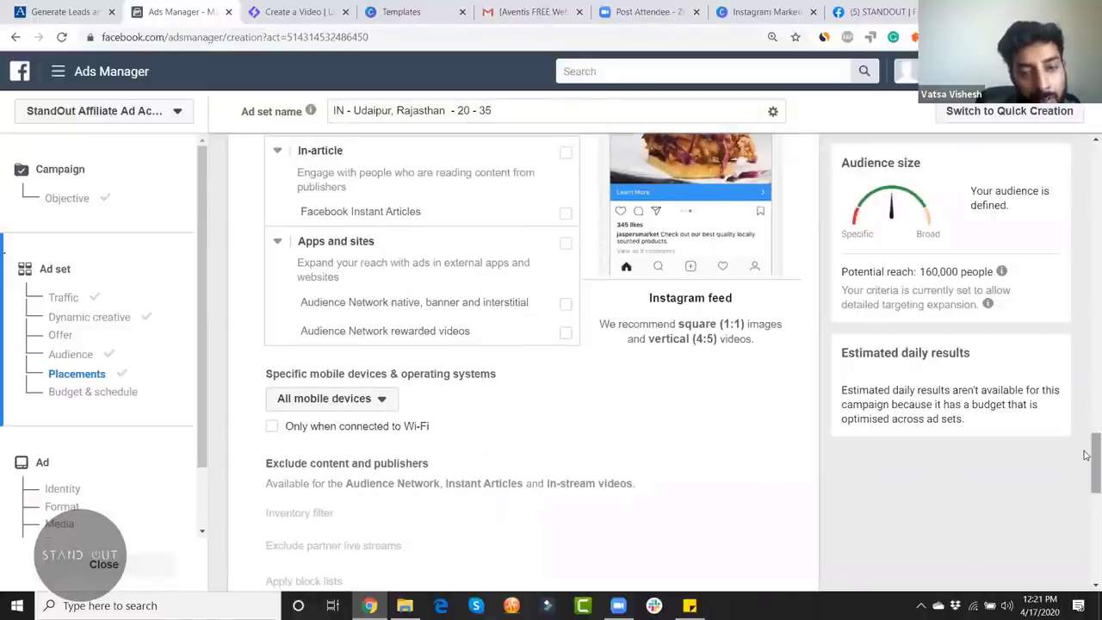
left_click_drag(1086, 479, 1086, 540)
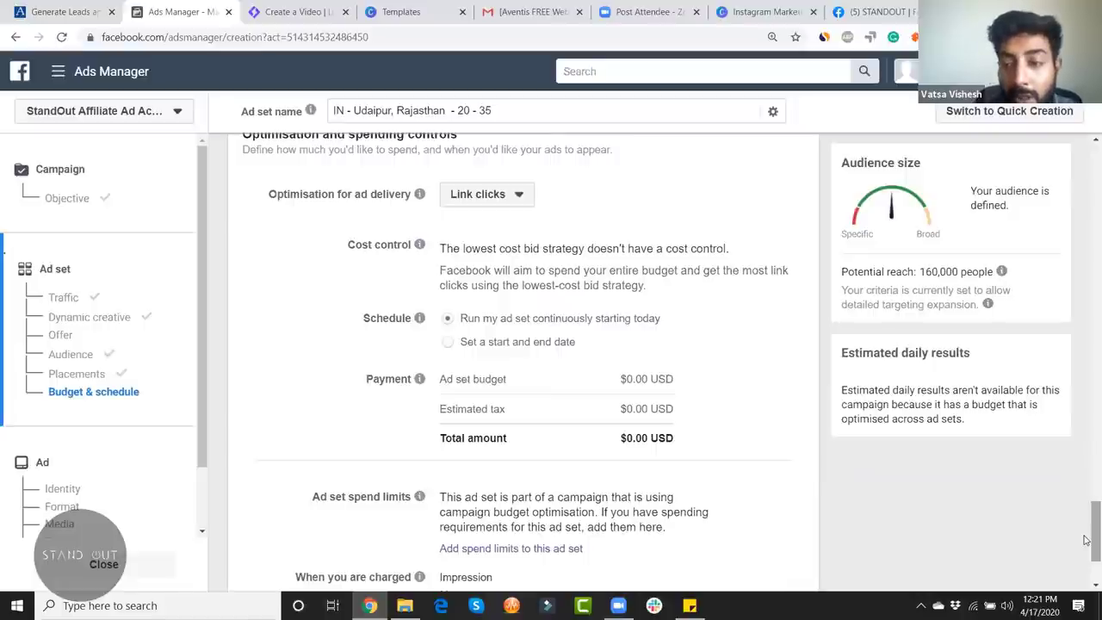
scroll(1084, 535, "down", 2)
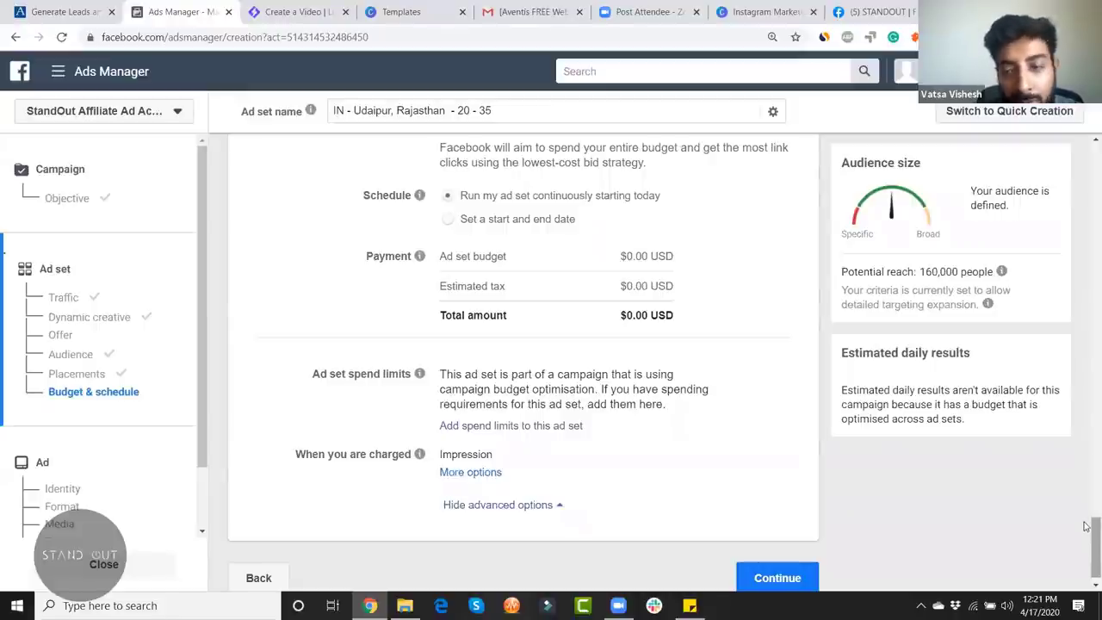
left_click_drag(1086, 543, 1086, 534)
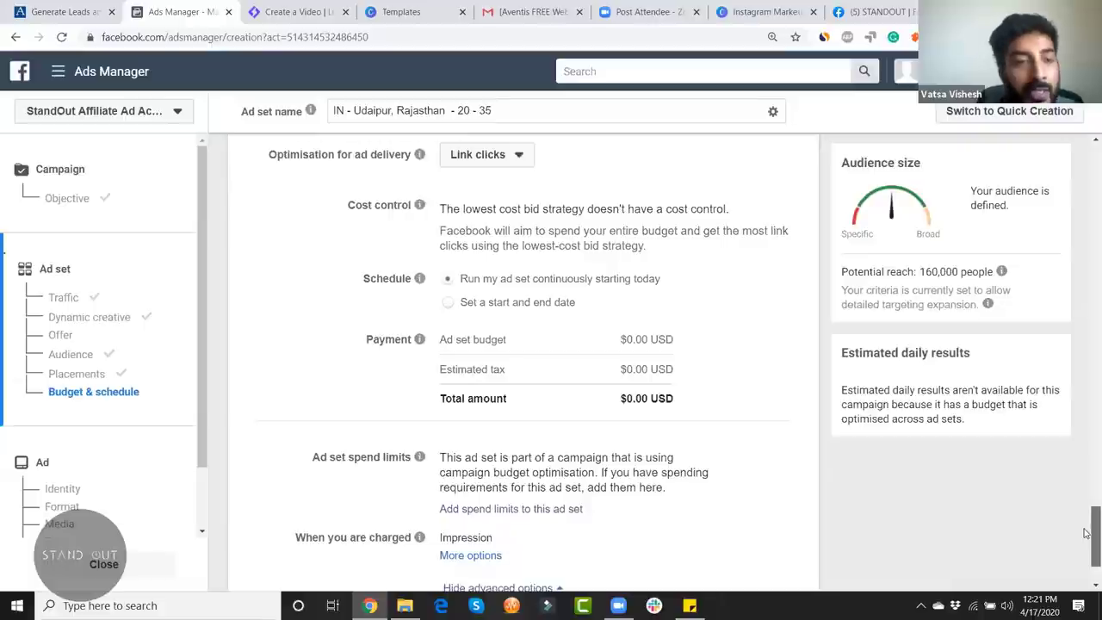
left_click_drag(1086, 534, 1086, 556)
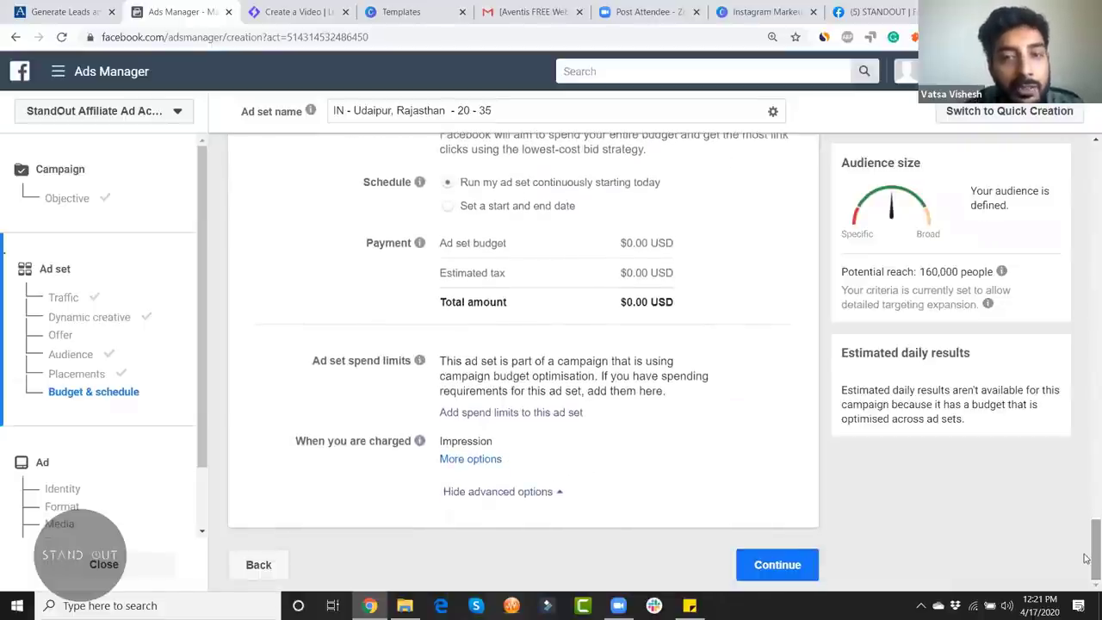
scroll(1085, 525, "up", 5)
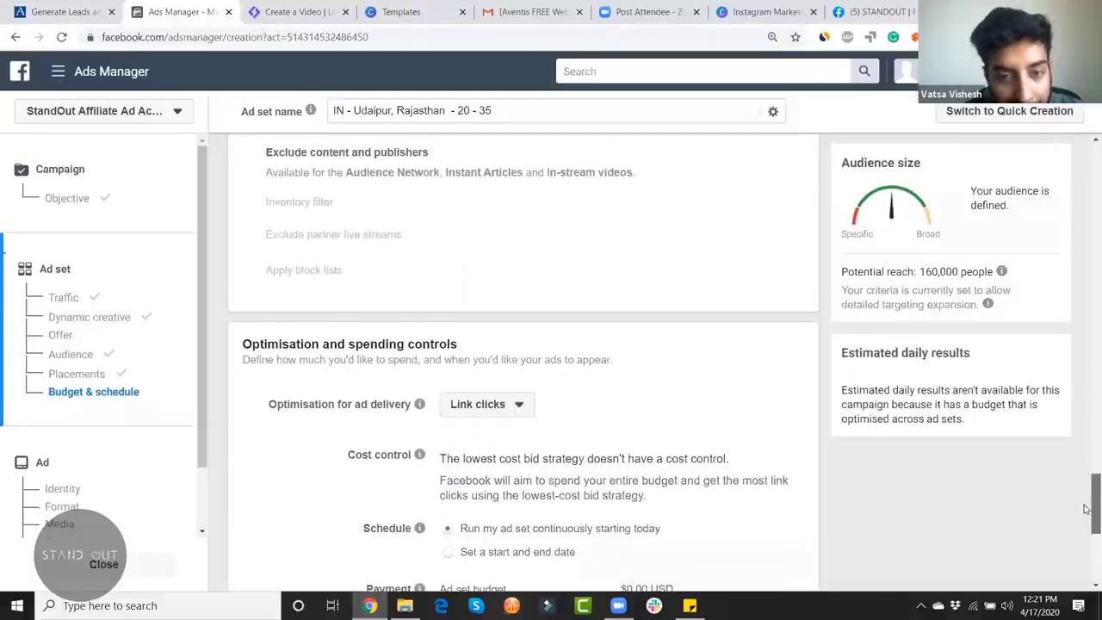
scroll(1086, 525, "down", 2)
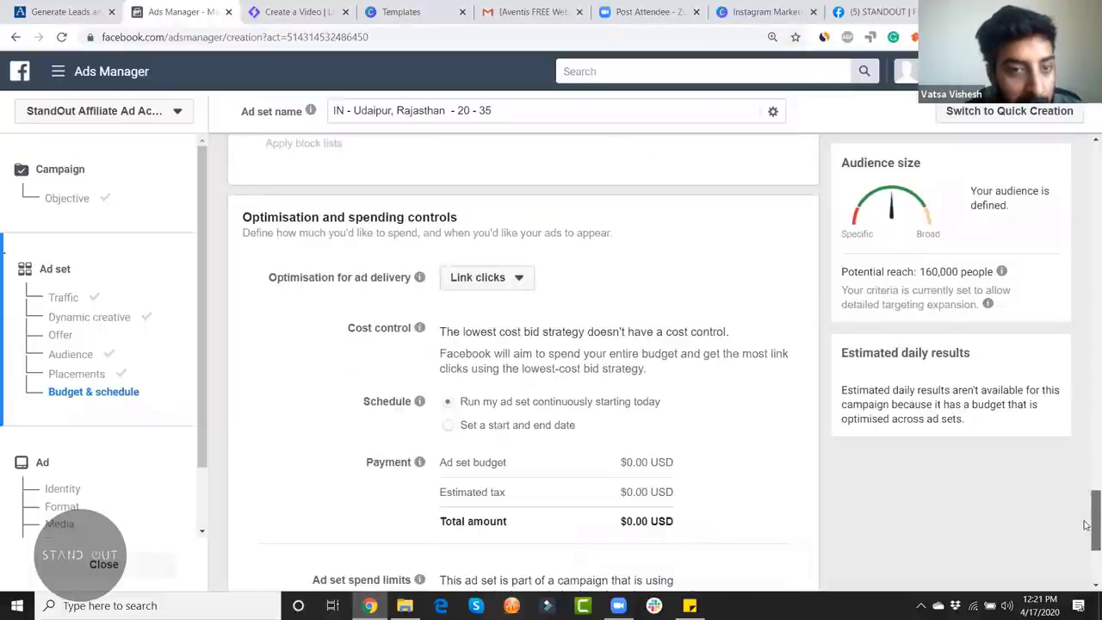
Step: Change the optimisation for ad delivery from link clicks to Landing page views
left_click(497, 278)
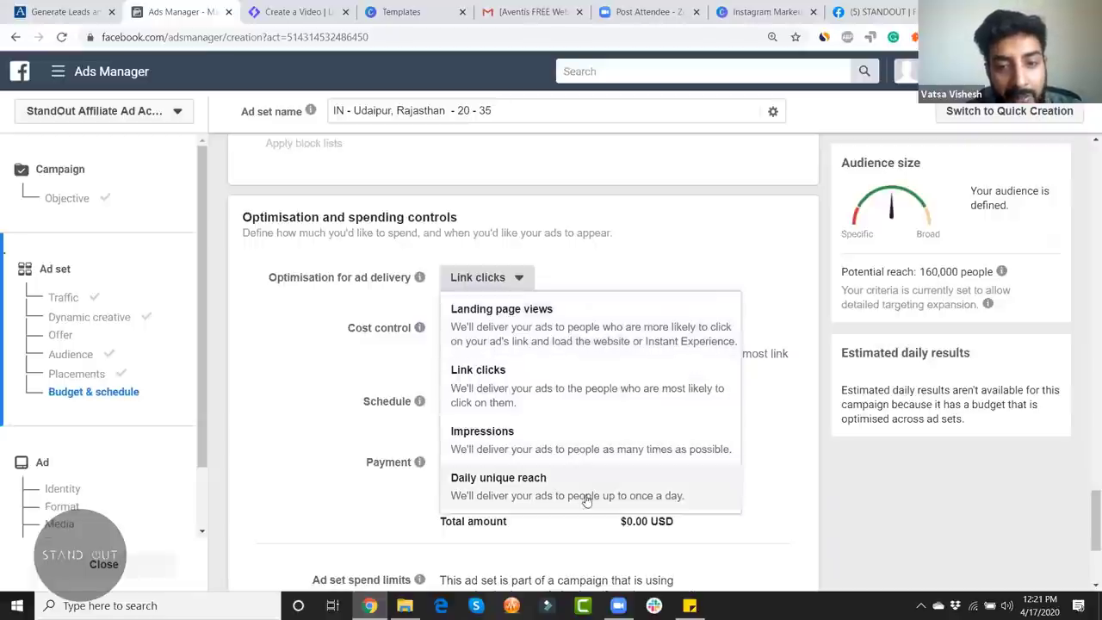
left_click(648, 323)
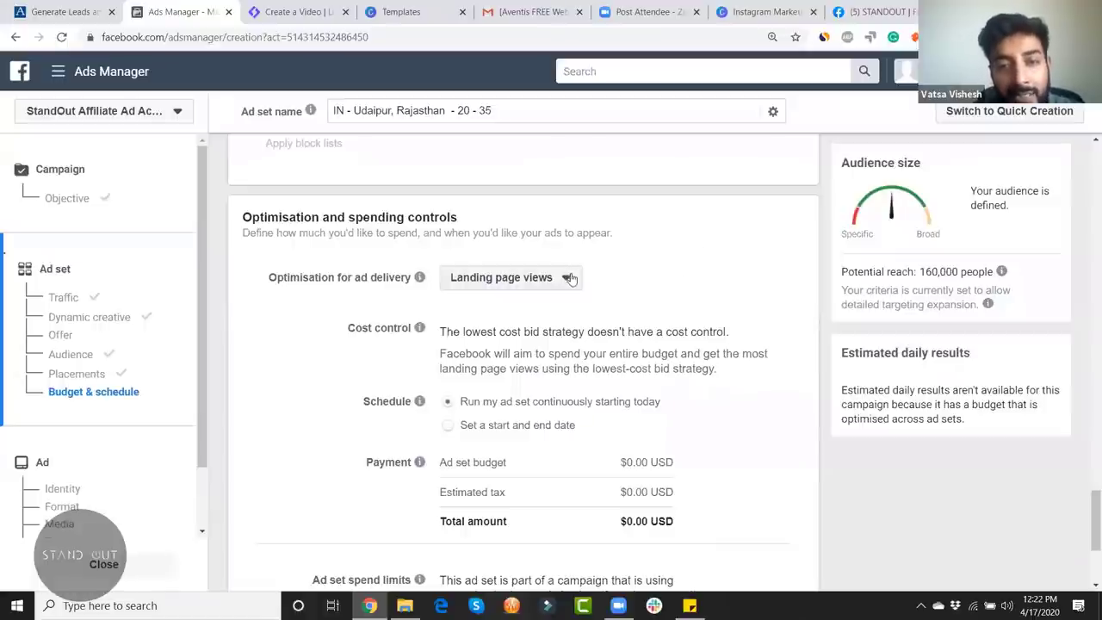
left_click(569, 279)
left_click(697, 257)
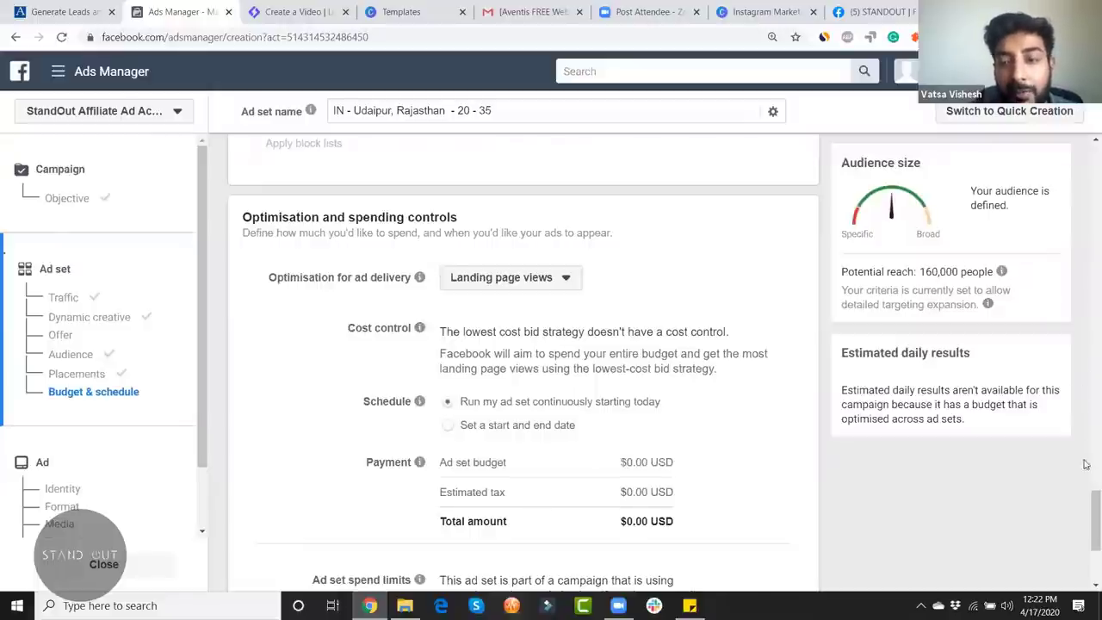
Step: Check that the bid strategy stays lowest-cost with no cost control
left_click_drag(1086, 446, 1086, 211)
scroll(1086, 210, "up", 10)
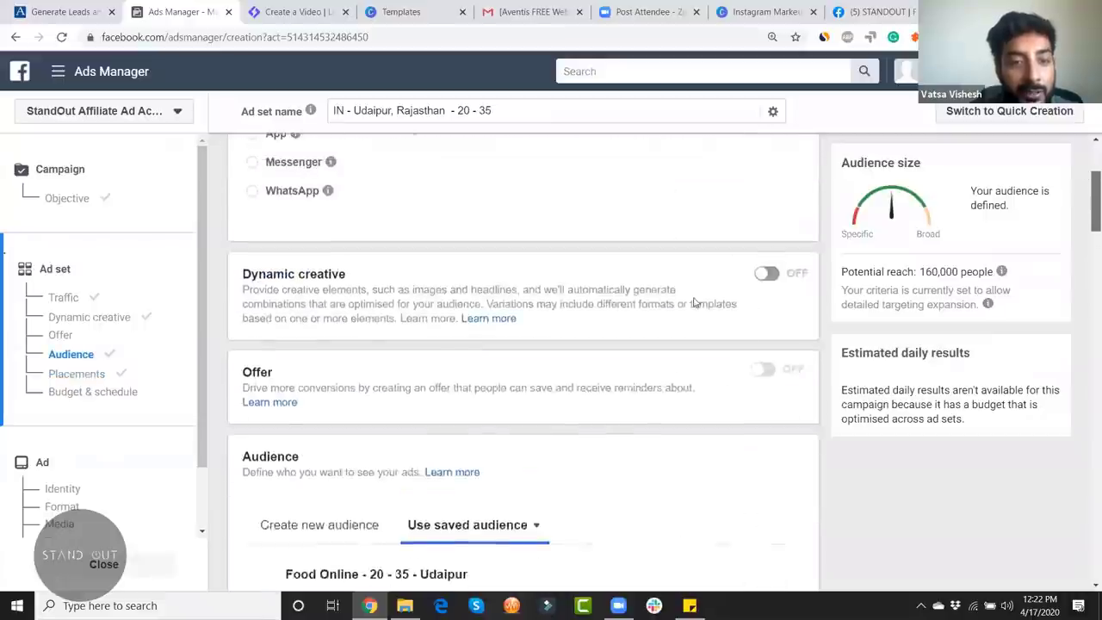
scroll(774, 292, "down", 4)
scroll(463, 226, "up", 4)
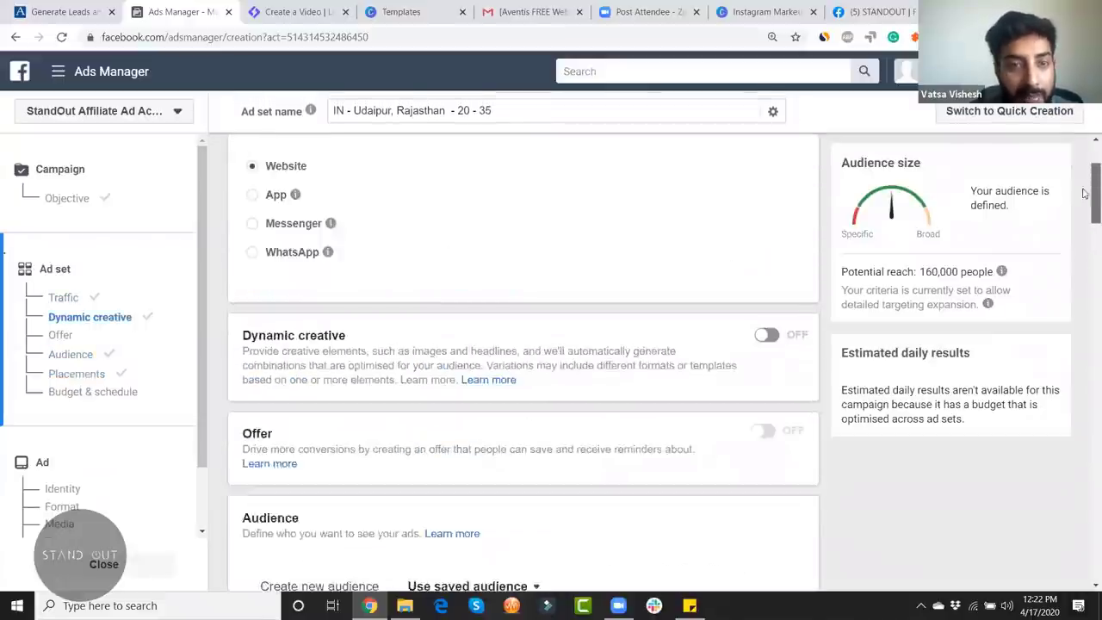
scroll(474, 290, "down", 3)
scroll(475, 290, "up", 3)
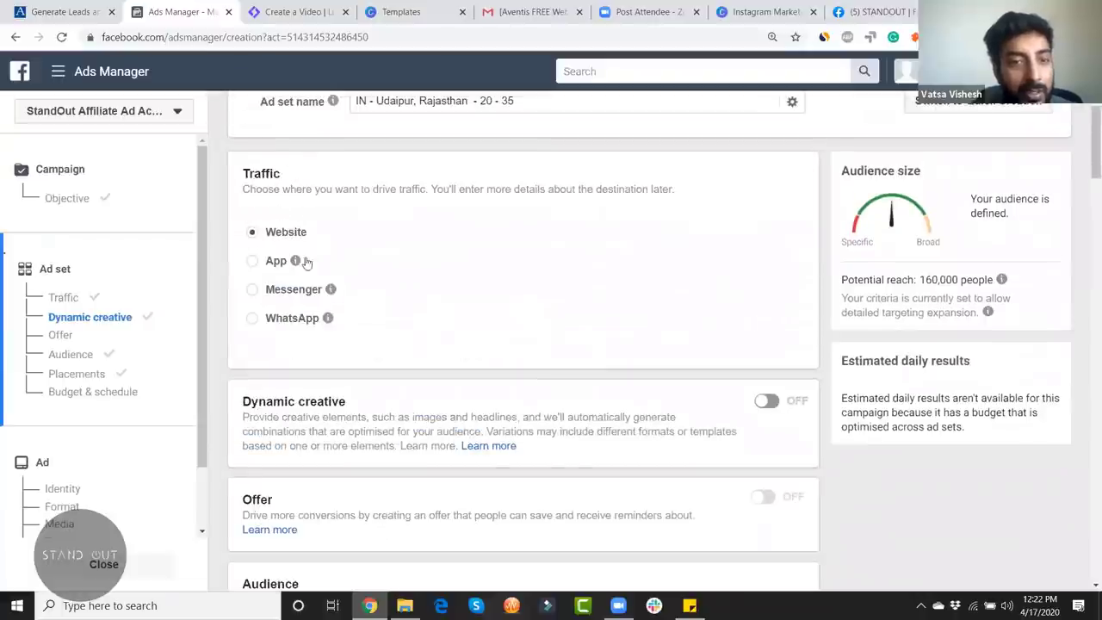
mouse_move(295, 260)
scroll(667, 366, "down", 10)
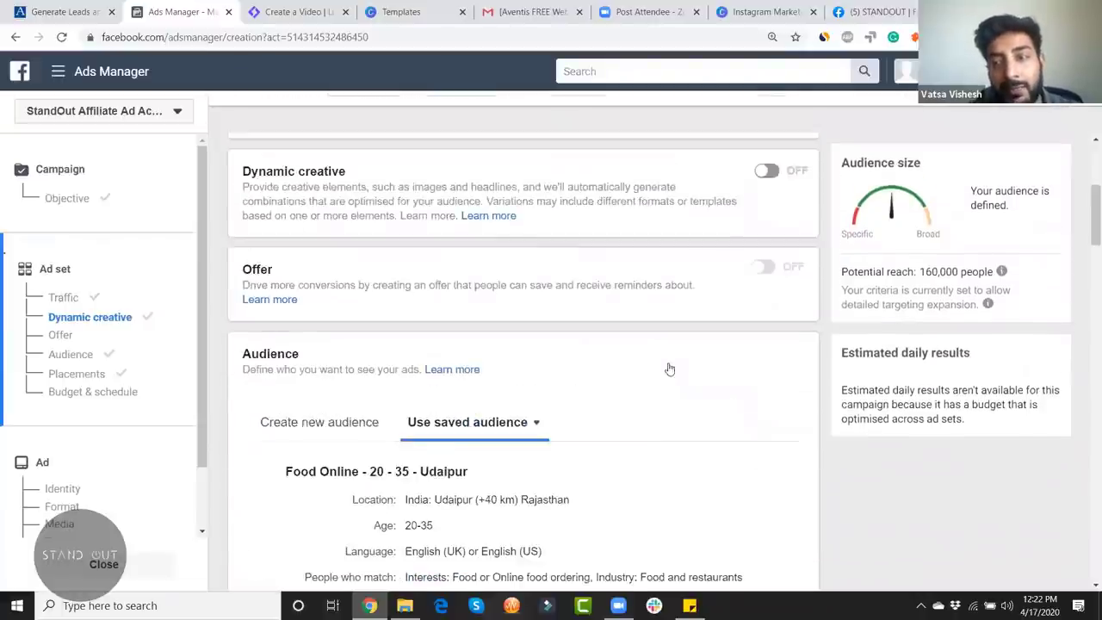
scroll(669, 368, "down", 15)
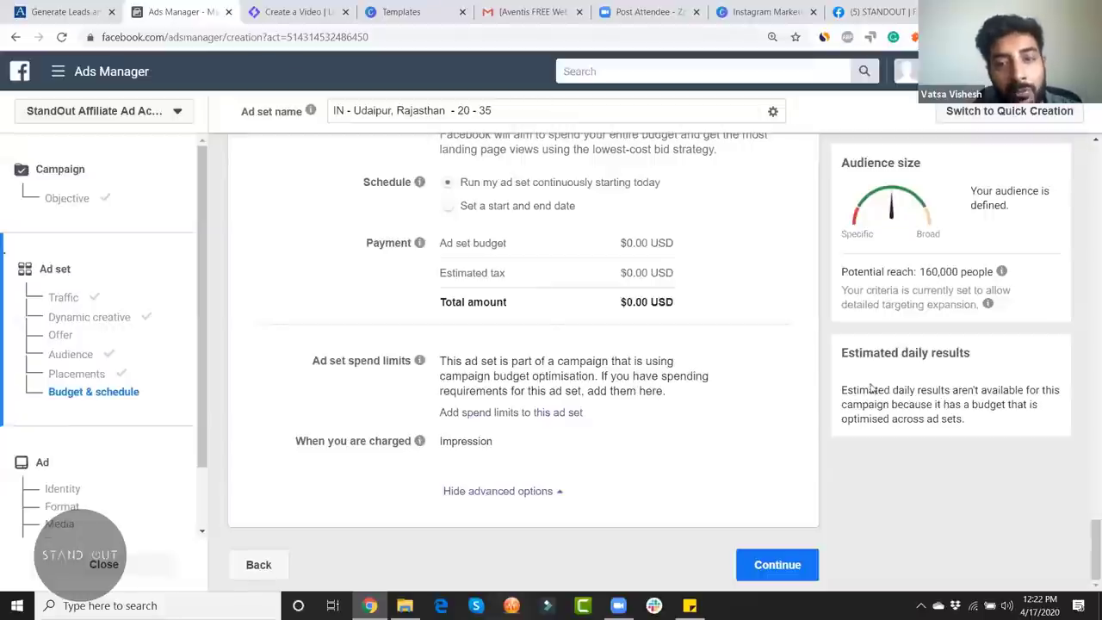
scroll(769, 352, "up", 3)
scroll(768, 351, "down", 2)
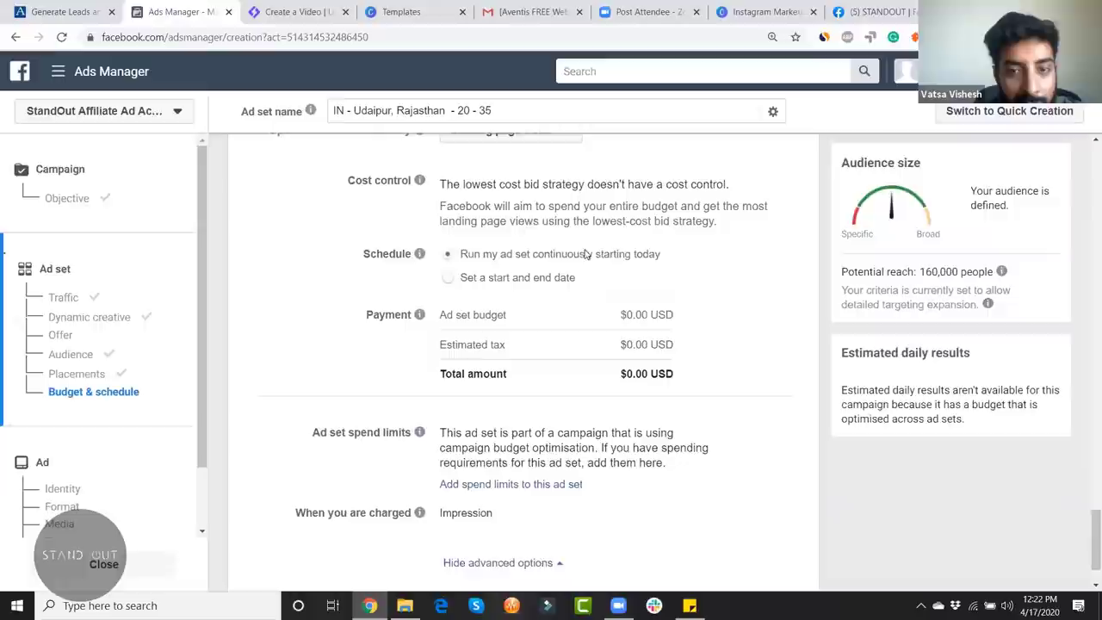
Step: Switch the schedule from set dates to run continuously starting today, and continue to the ad setup
left_click(449, 280)
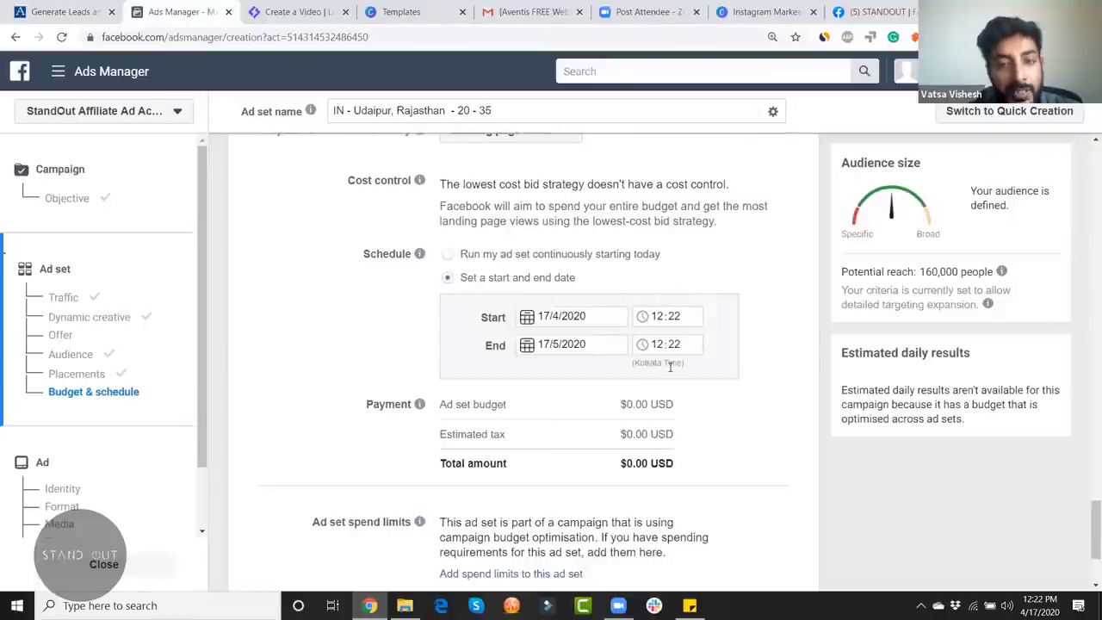
scroll(753, 456, "down", 2)
scroll(602, 318, "up", 1)
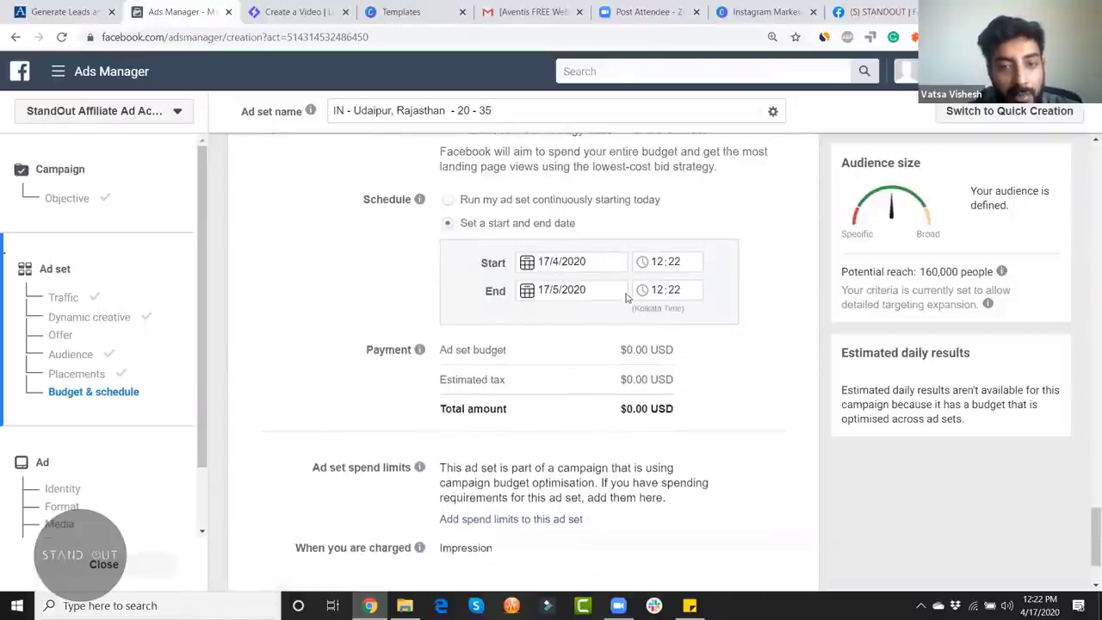
scroll(626, 297, "up", 1)
left_click(465, 255)
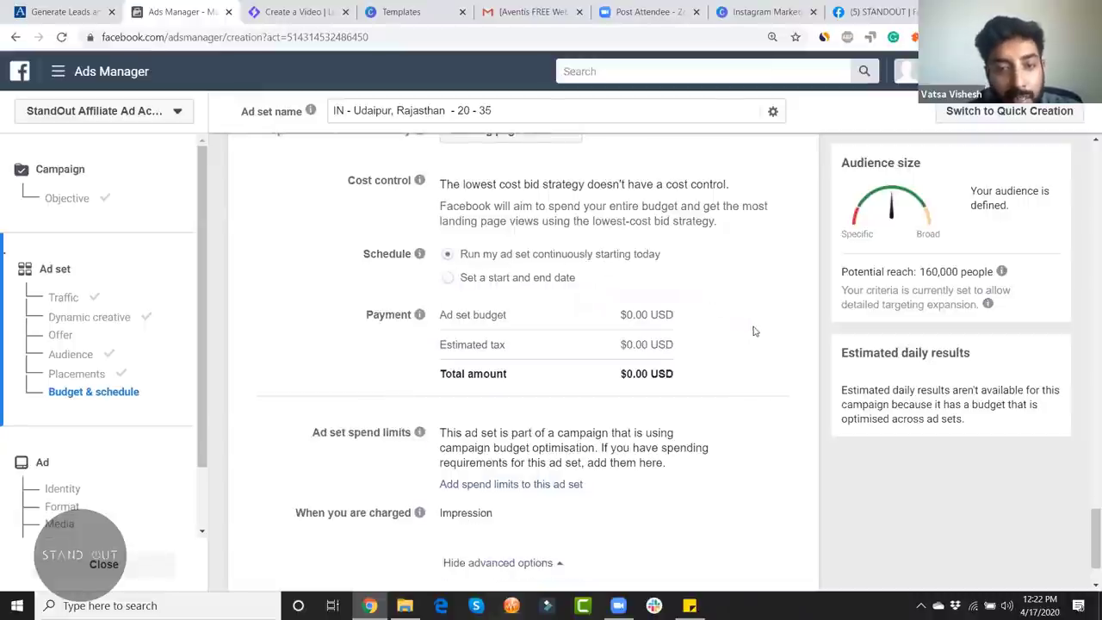
scroll(662, 376, "down", 1)
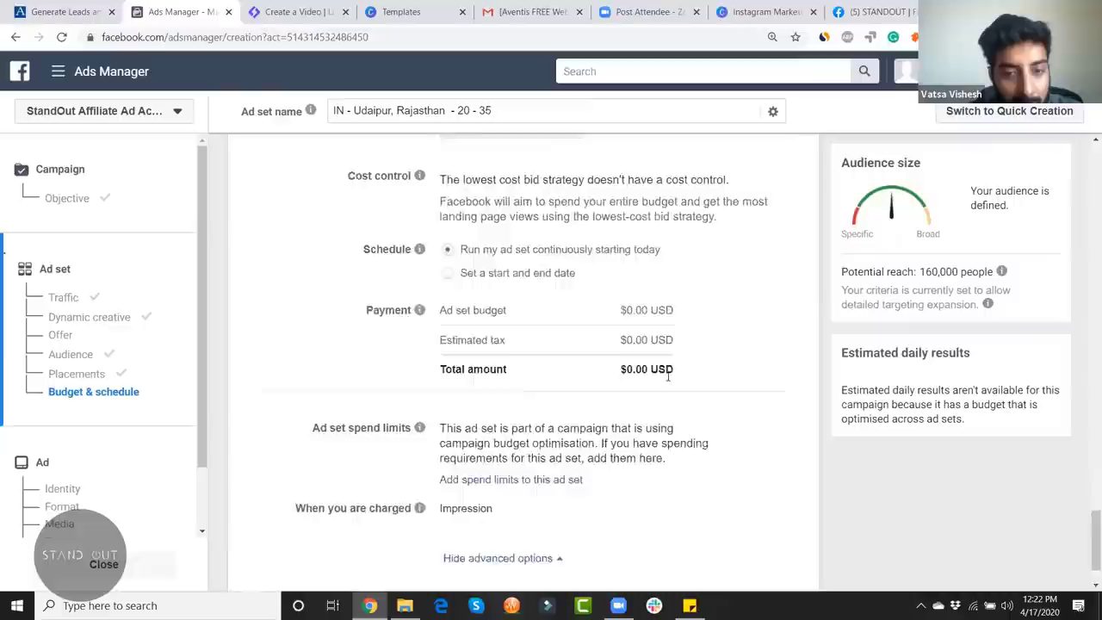
scroll(668, 377, "down", 1)
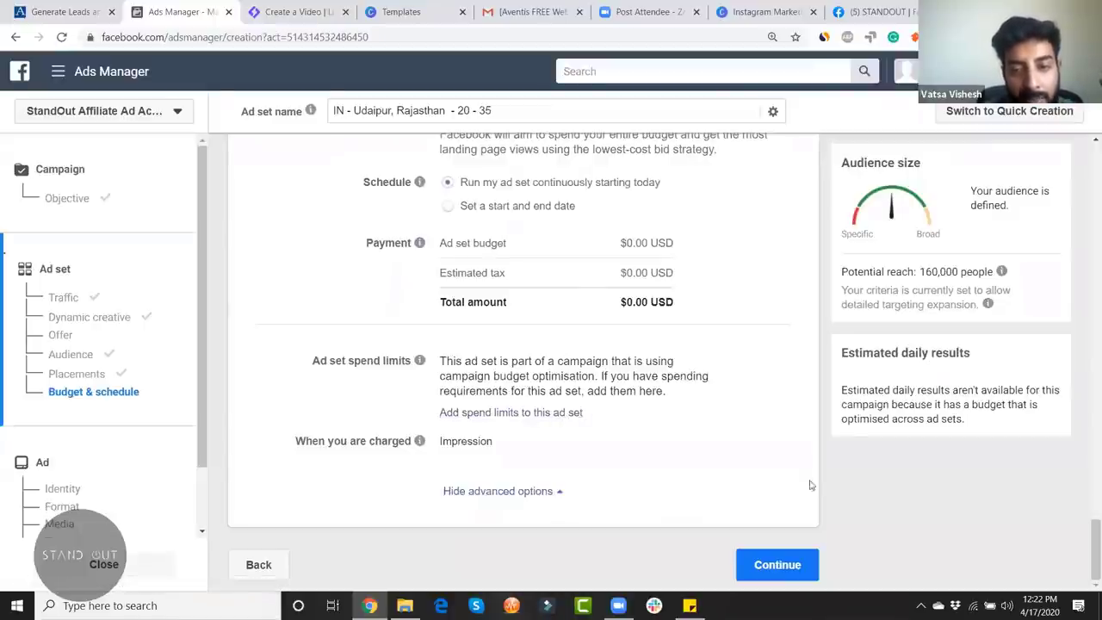
left_click(777, 564)
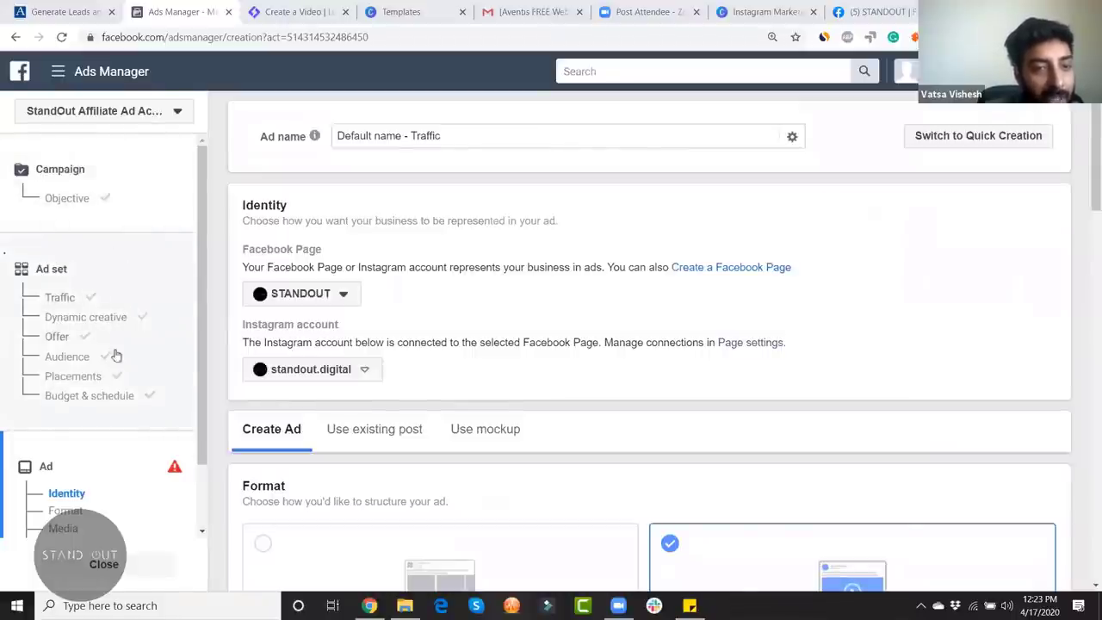
Step: Replace the default ad name with 'Video Ad - Online food Ordering'
scroll(118, 488, "down", 2)
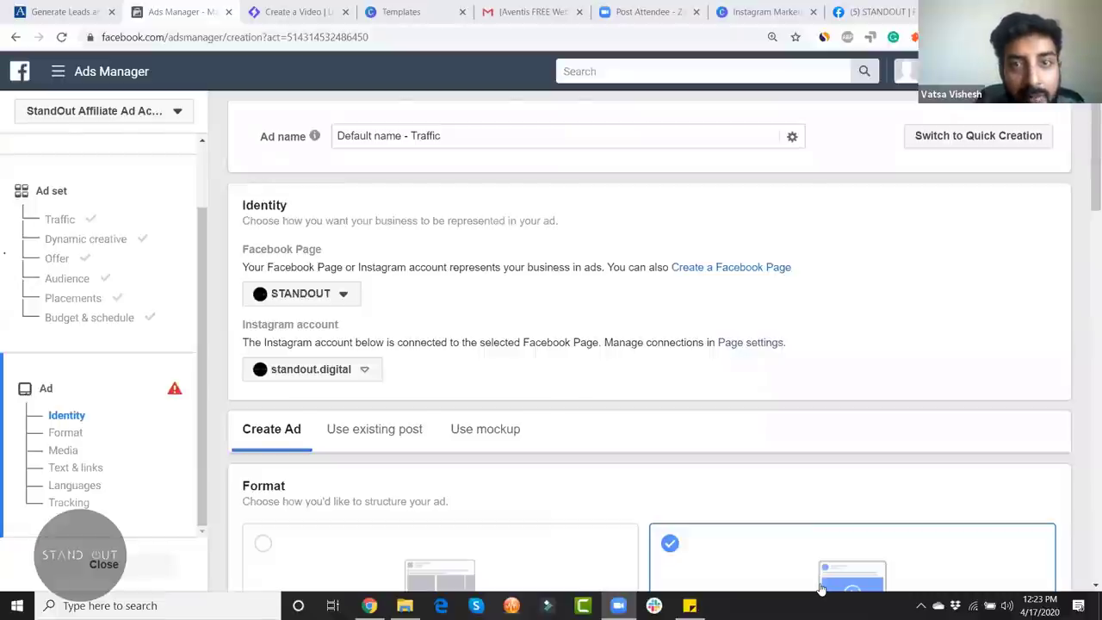
key("alt+h")
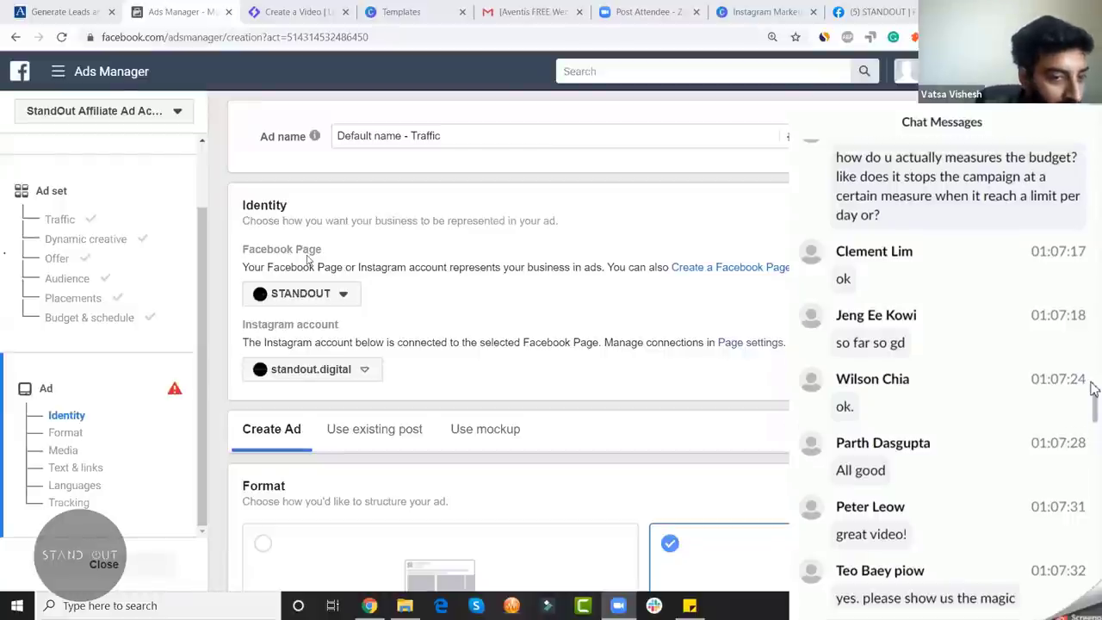
scroll(1093, 387, "up", 1)
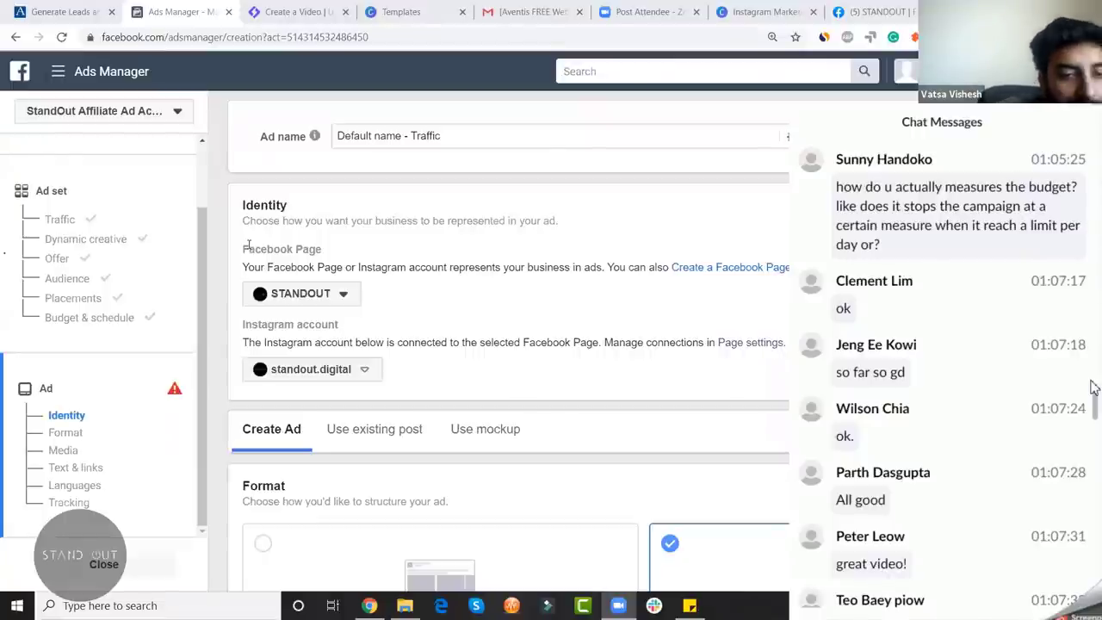
scroll(1093, 387, "up", 1)
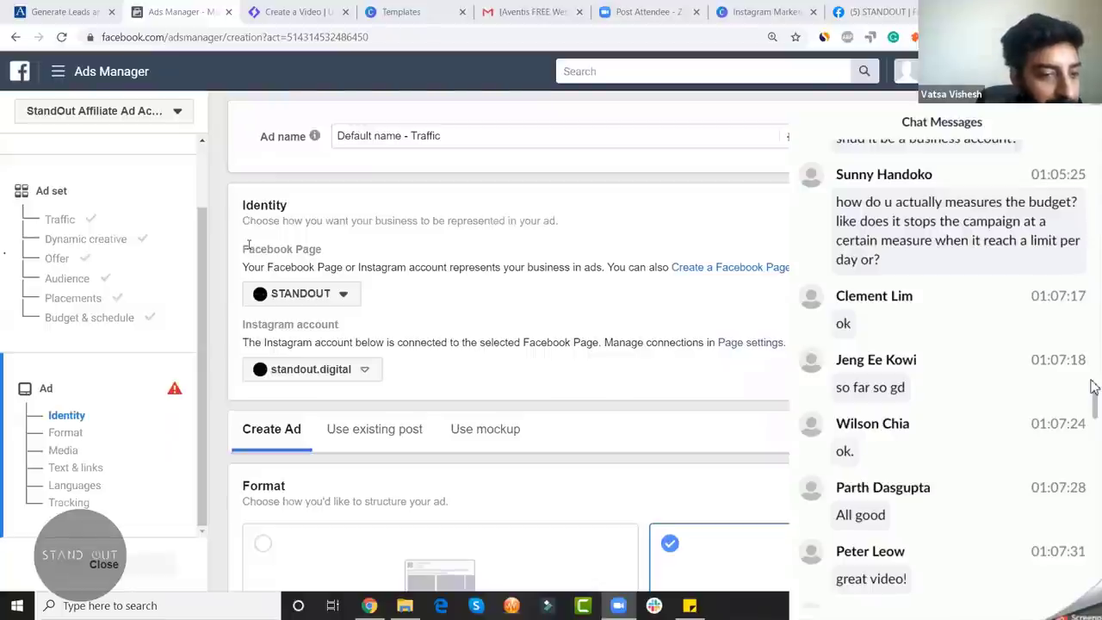
scroll(1093, 389, "down", 4)
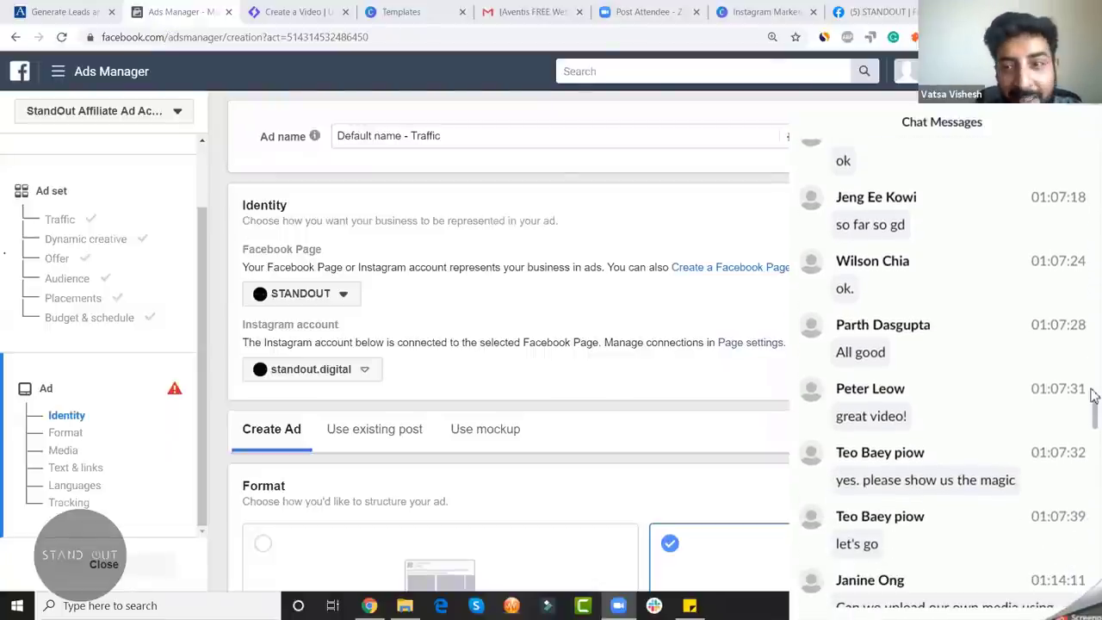
scroll(1093, 394, "down", 1)
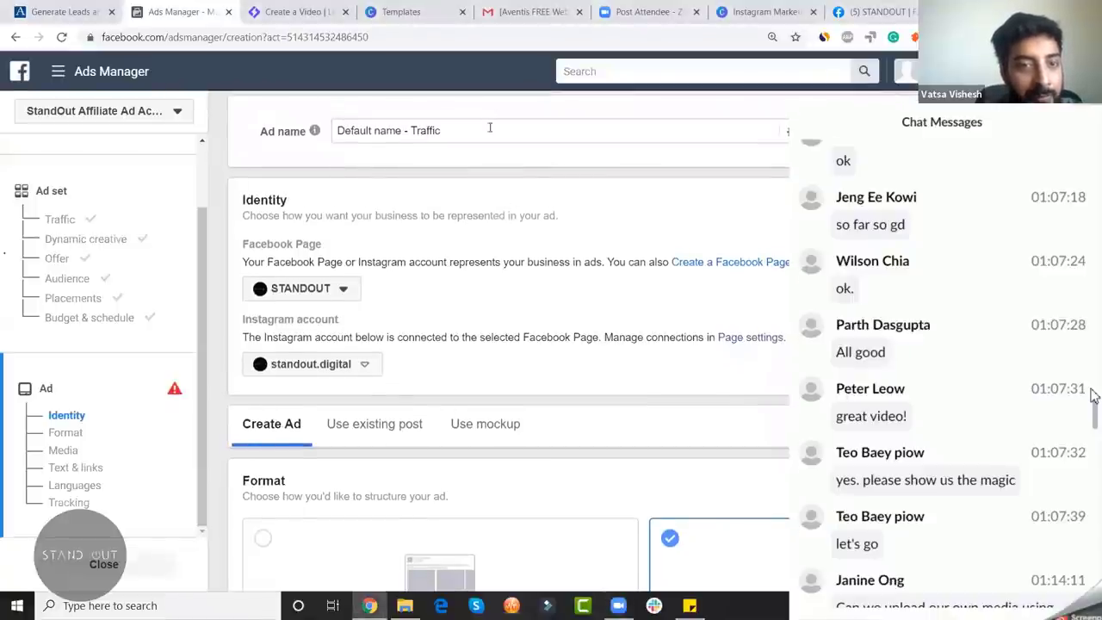
left_click_drag(516, 131, 249, 146)
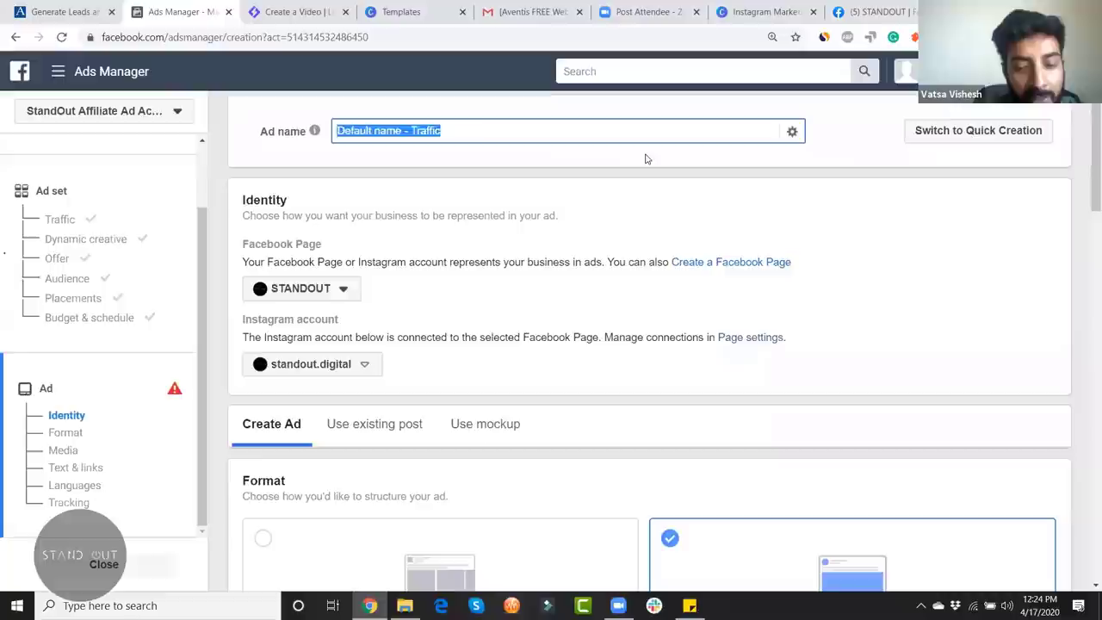
type("Video Ad -")
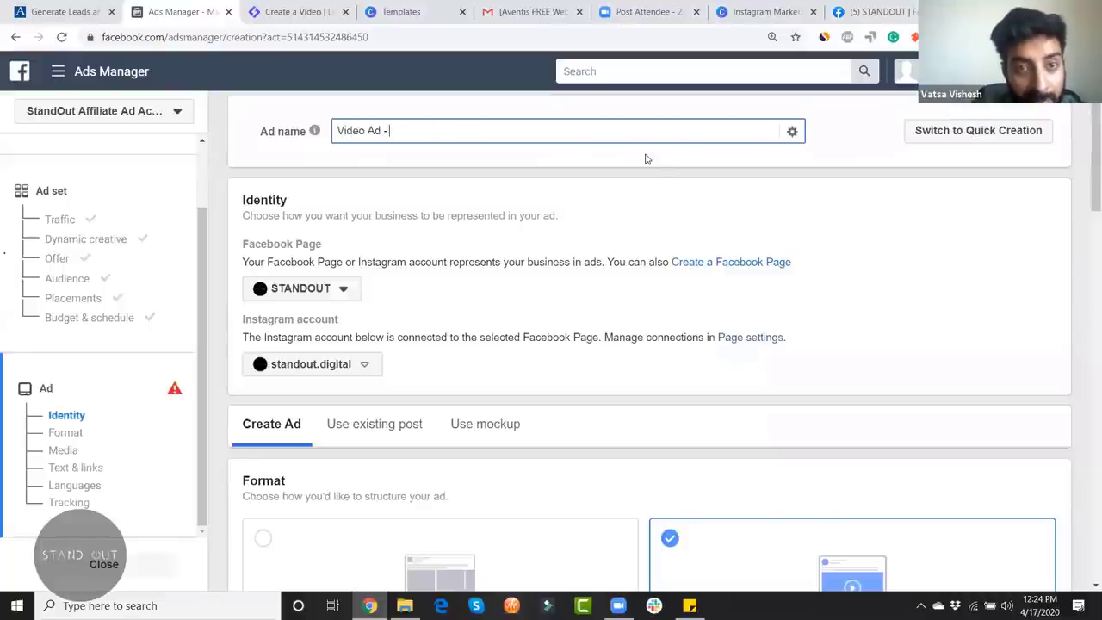
type(" Fo")
key("BackSpace")
key("BackSpace")
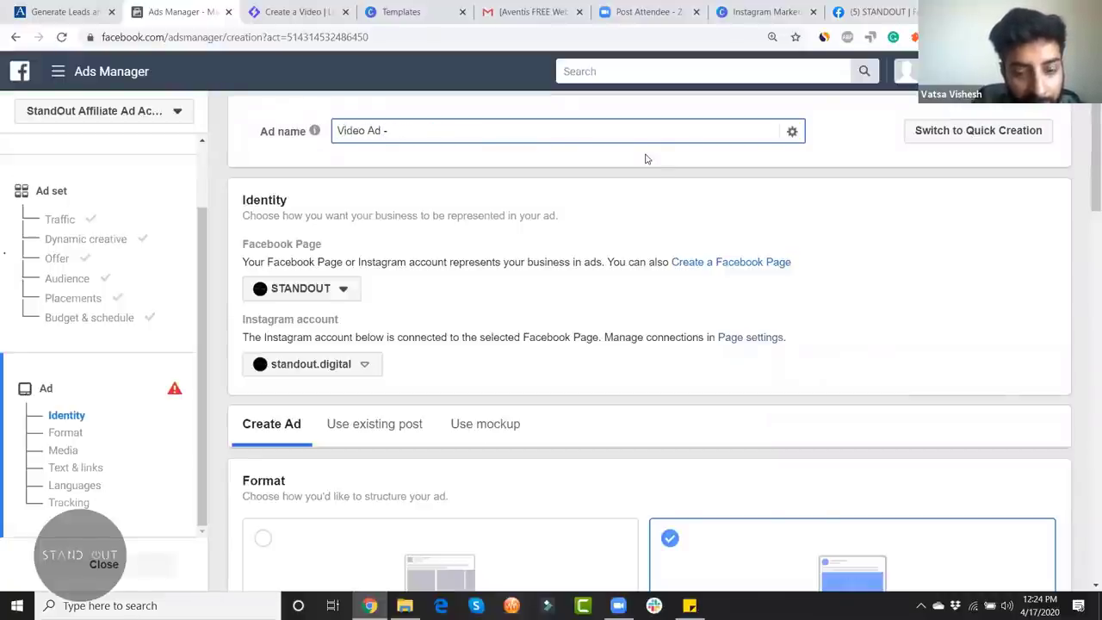
type("Online food O")
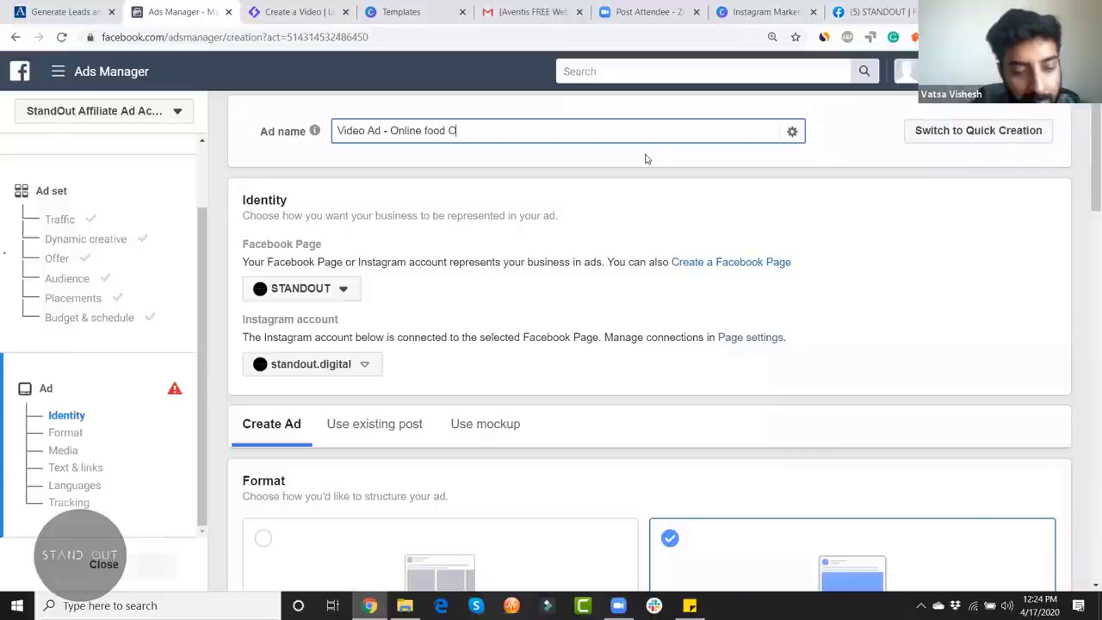
type("rdering")
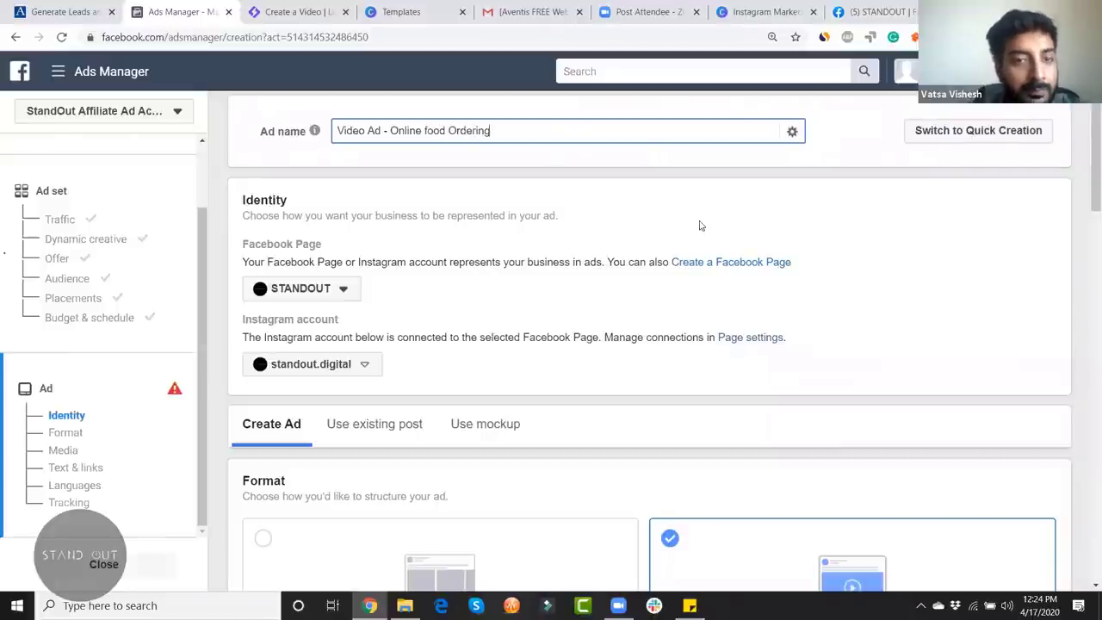
mouse_move(315, 136)
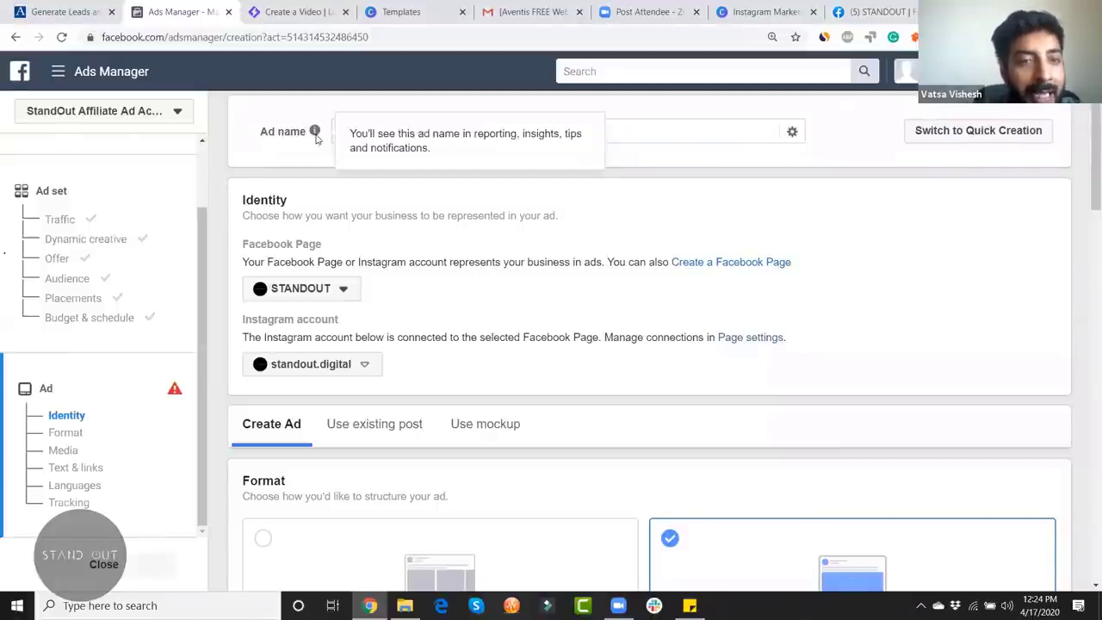
Step: Confirm the ad keeps the STANDOUT Facebook page and standout.digital Instagram account
left_click(340, 292)
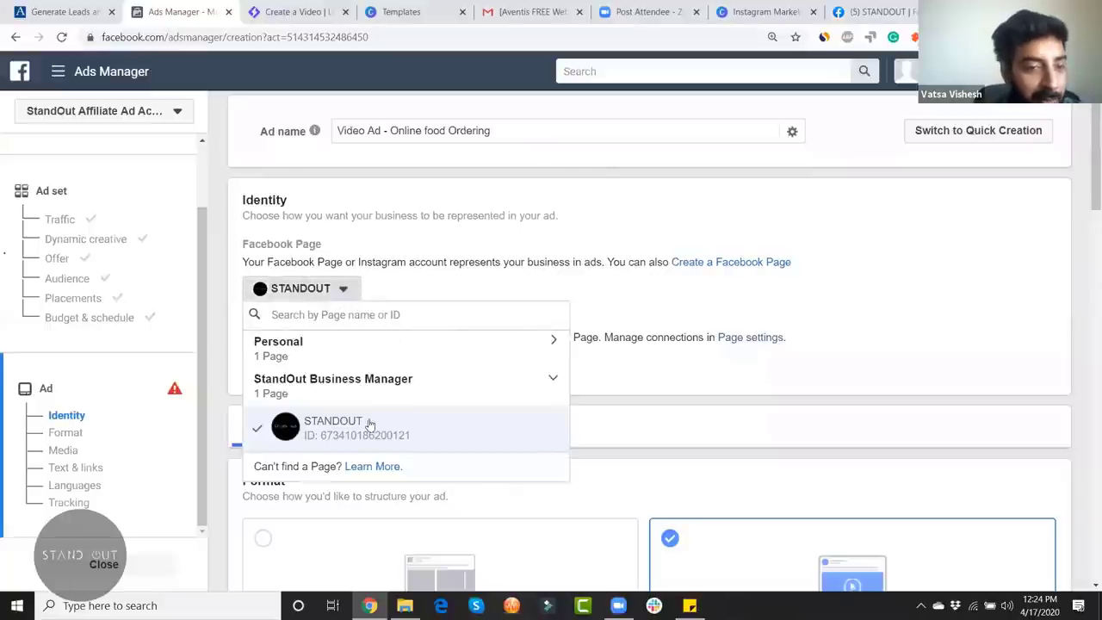
left_click(517, 237)
left_click(357, 364)
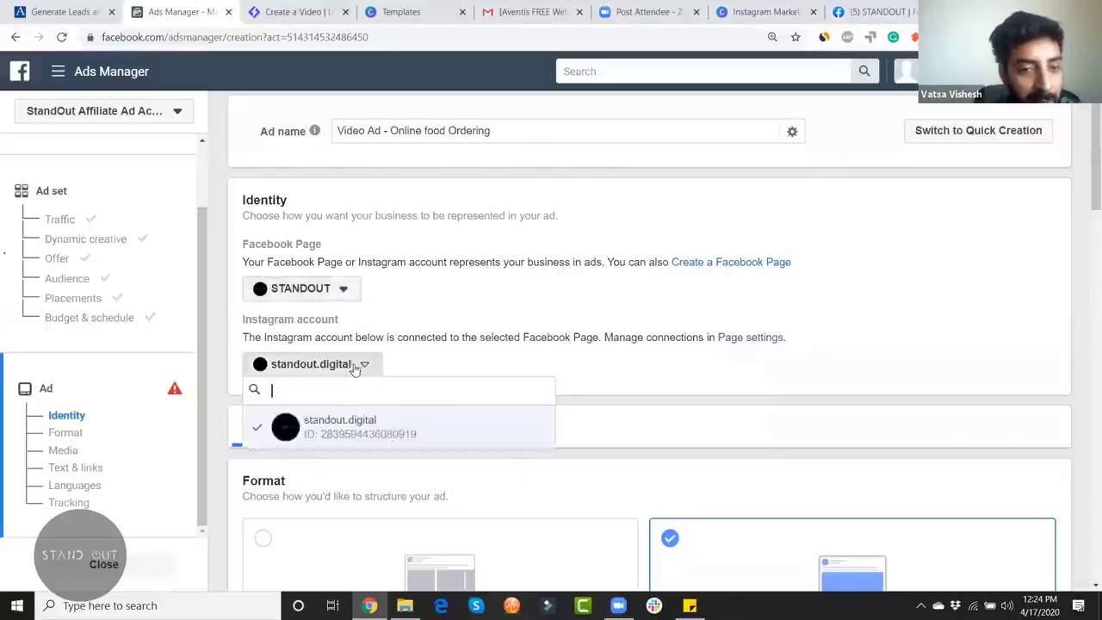
left_click(605, 336)
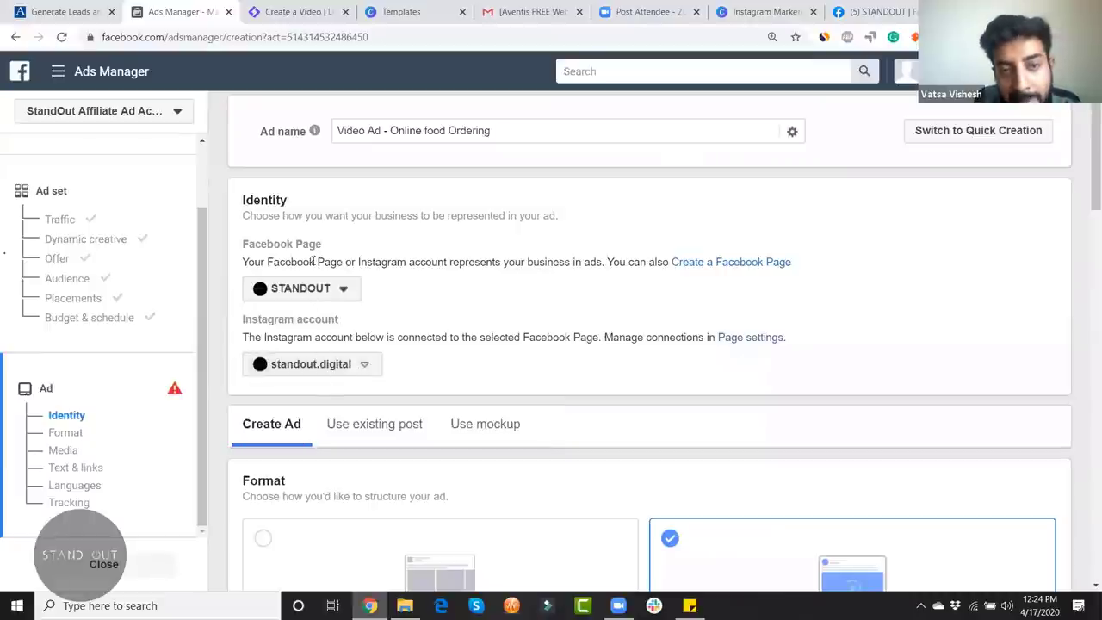
left_click_drag(1085, 181, 1087, 185)
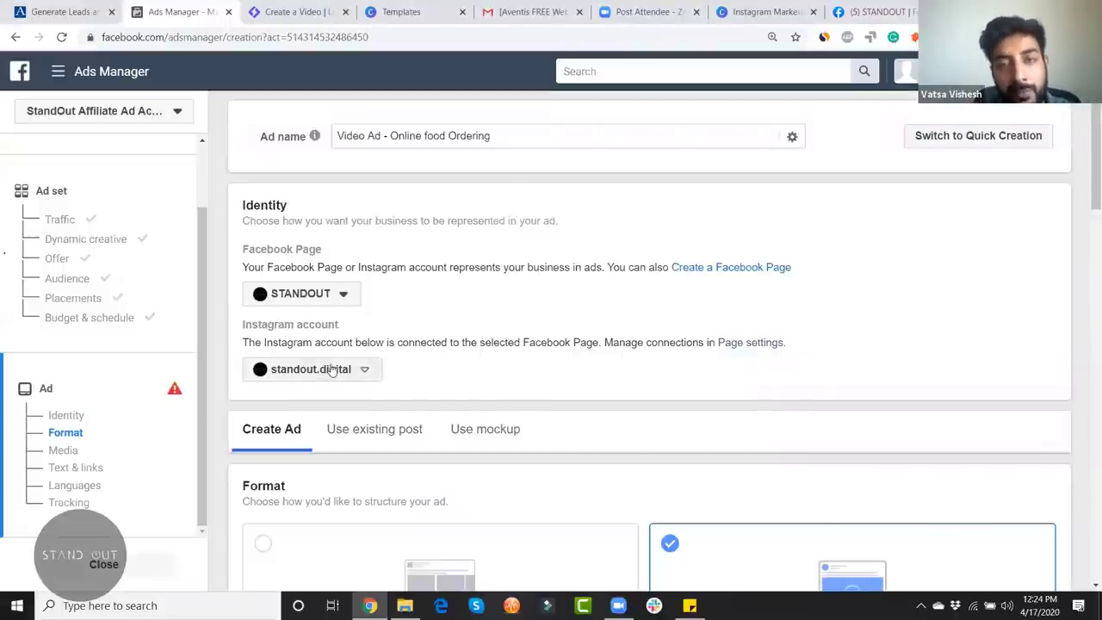
left_click_drag(1087, 177, 1086, 180)
scroll(1033, 215, "down", 4)
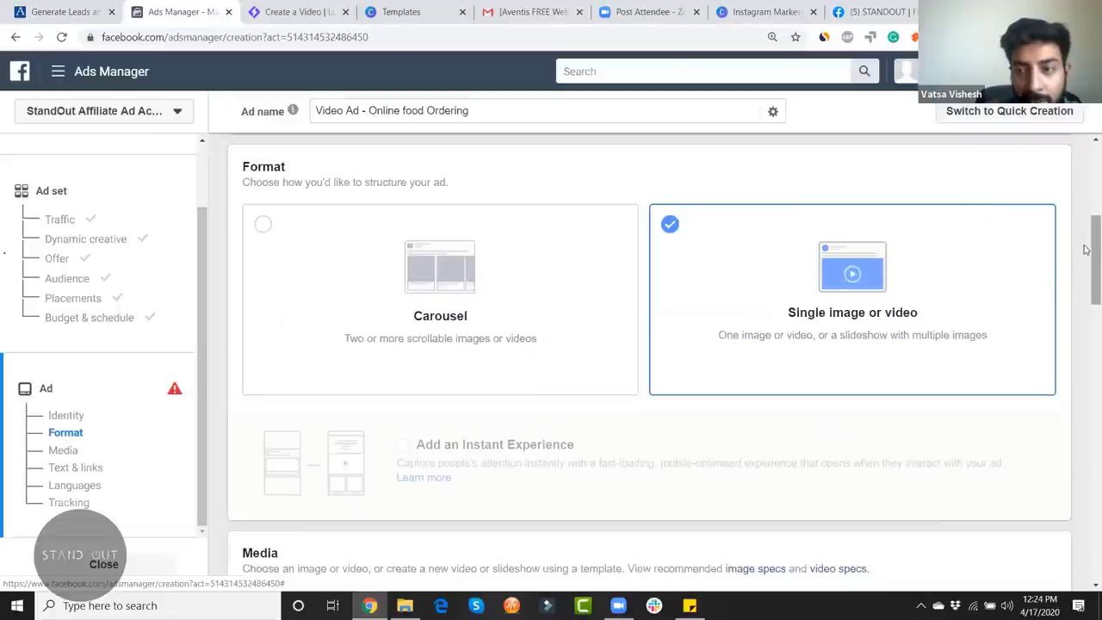
scroll(1084, 284, "down", 3)
scroll(1084, 284, "up", 1)
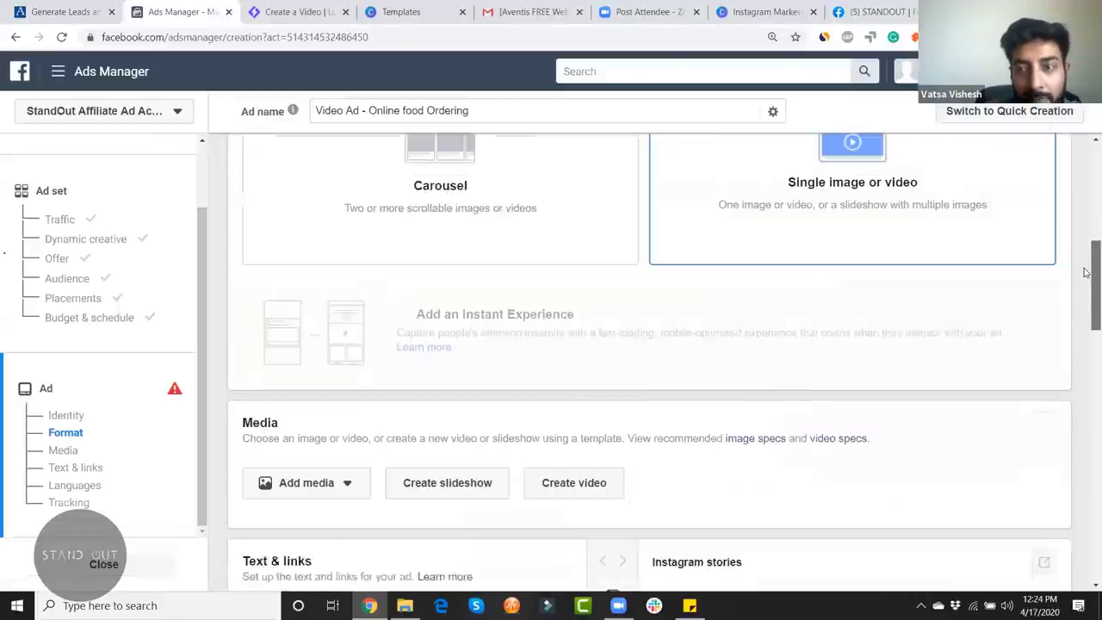
scroll(1084, 284, "down", 1)
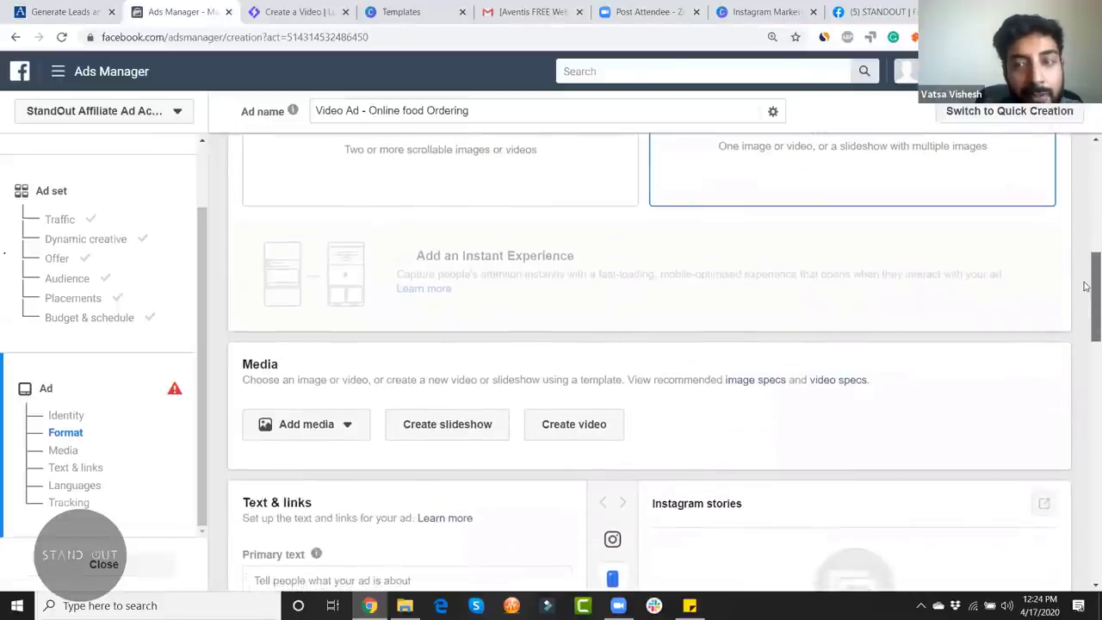
left_click_drag(1086, 281, 1086, 308)
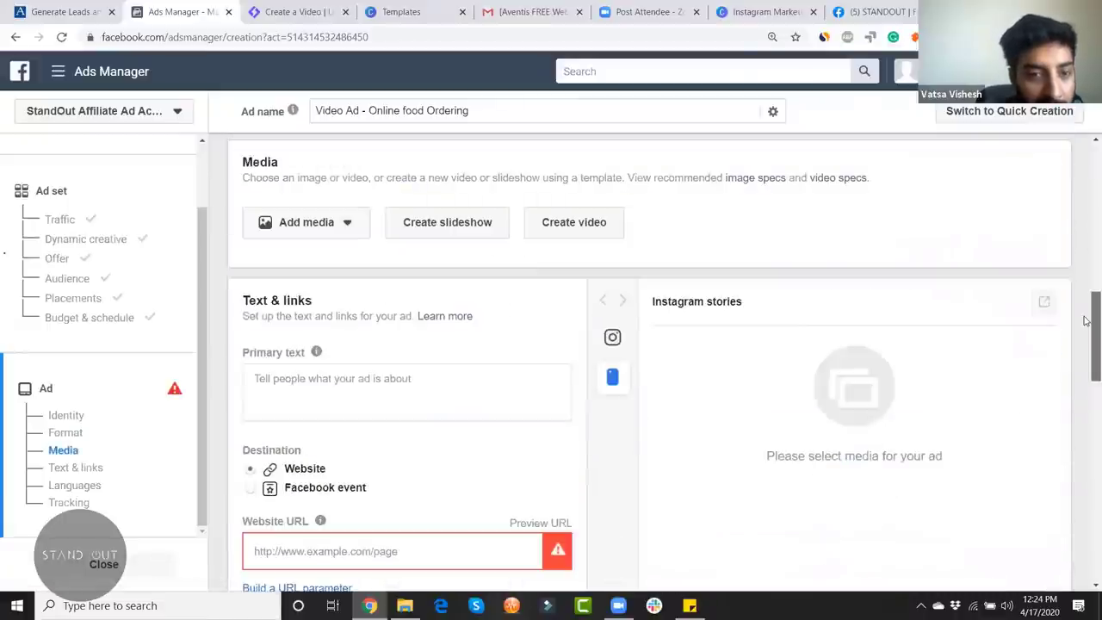
left_click(325, 228)
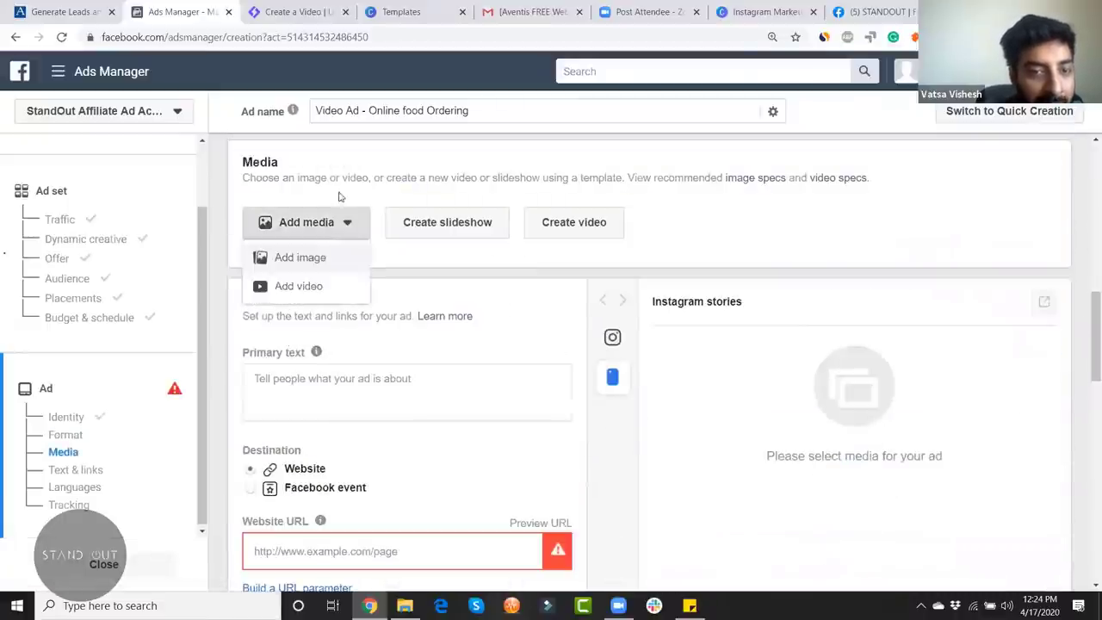
left_click(437, 178)
scroll(362, 361, "down", 2)
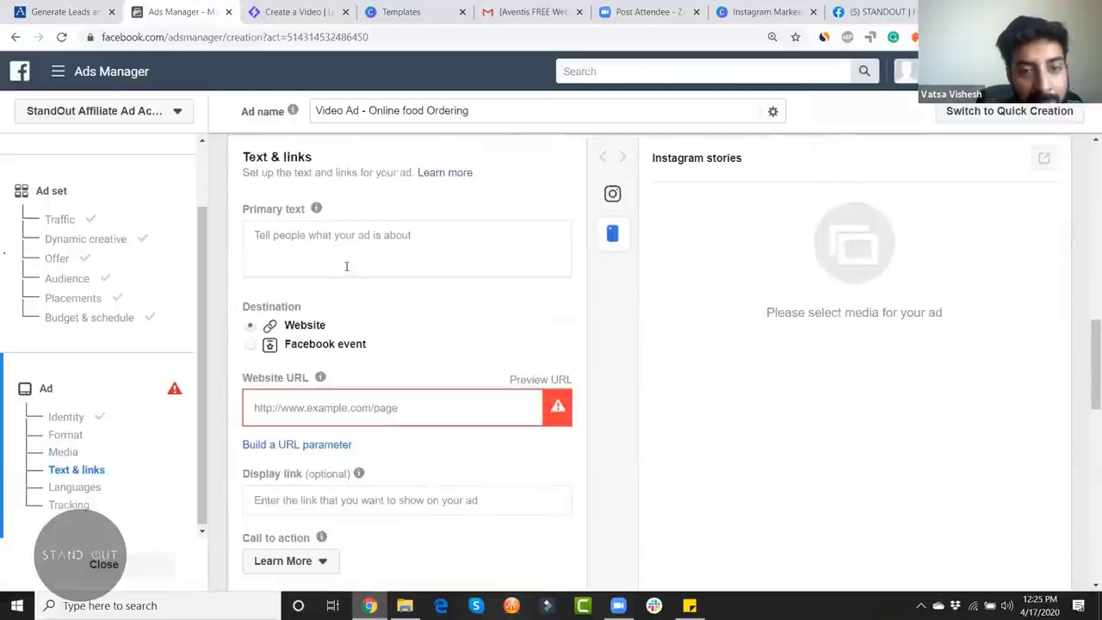
left_click(346, 266)
left_click(519, 344)
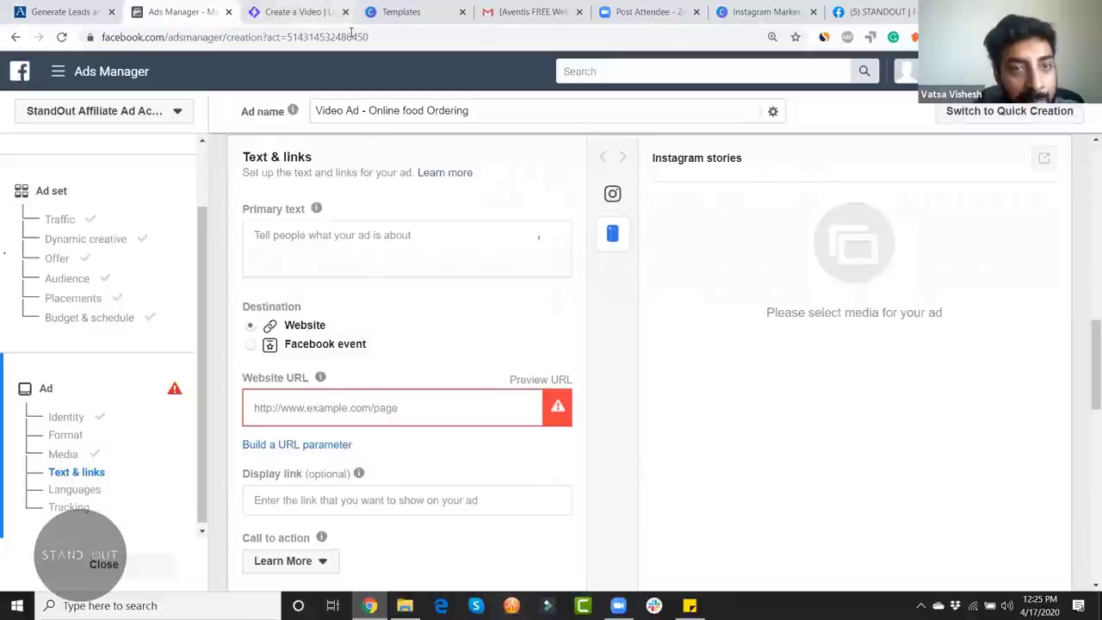
Step: Scroll through Canva's template results for 'instagram stories'
left_click(423, 26)
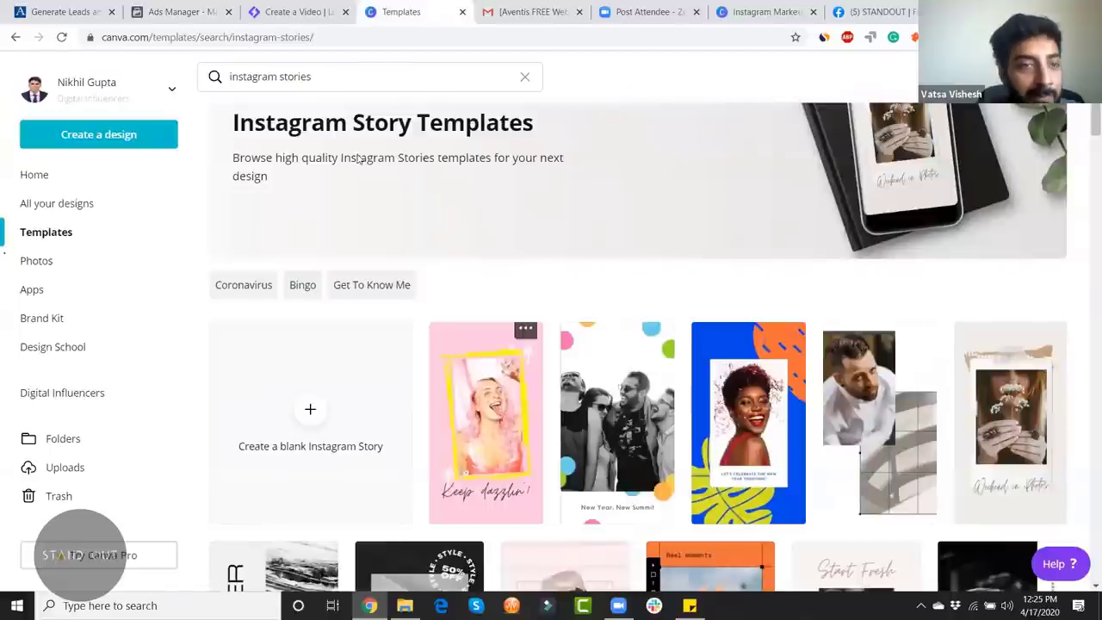
scroll(606, 389, "down", 1)
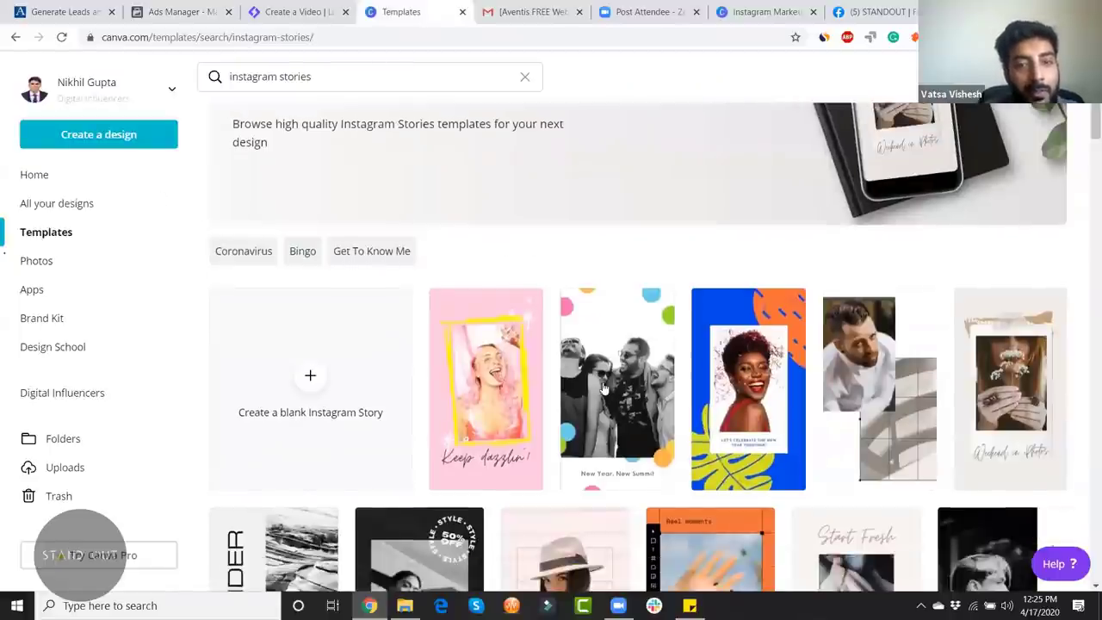
scroll(996, 366, "down", 1)
scroll(996, 365, "down", 3)
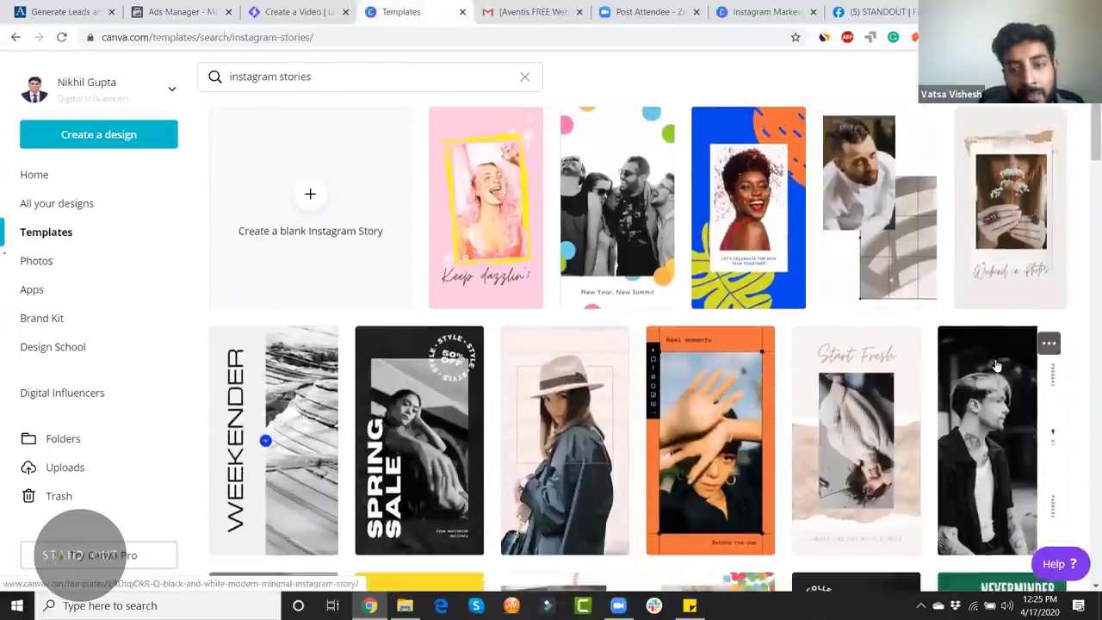
scroll(525, 284, "up", 2)
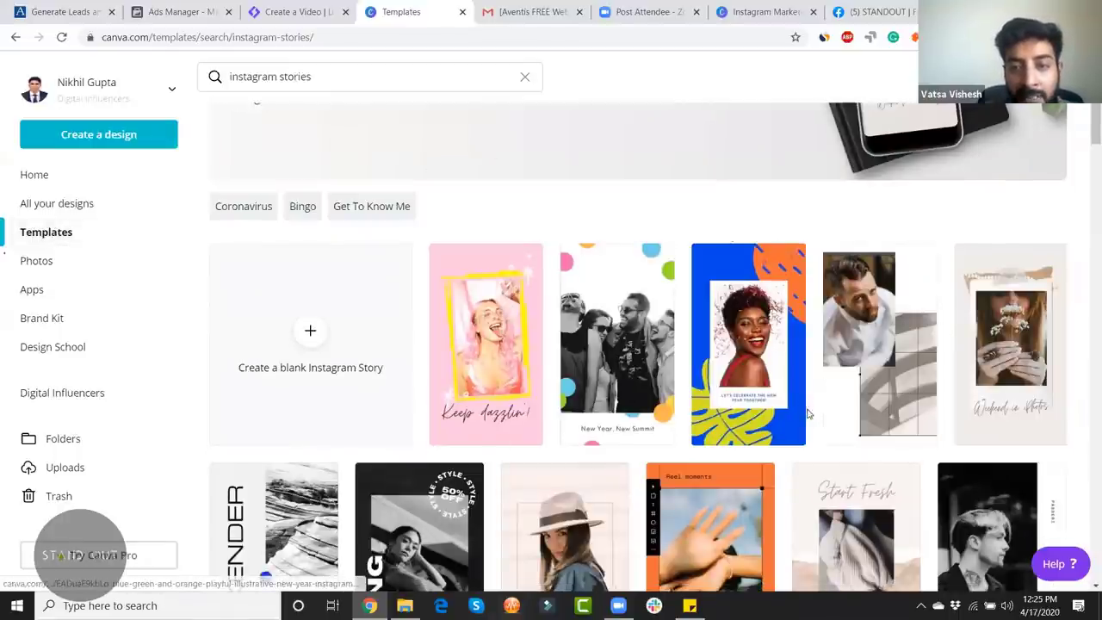
scroll(507, 395, "down", 1)
scroll(508, 395, "down", 1)
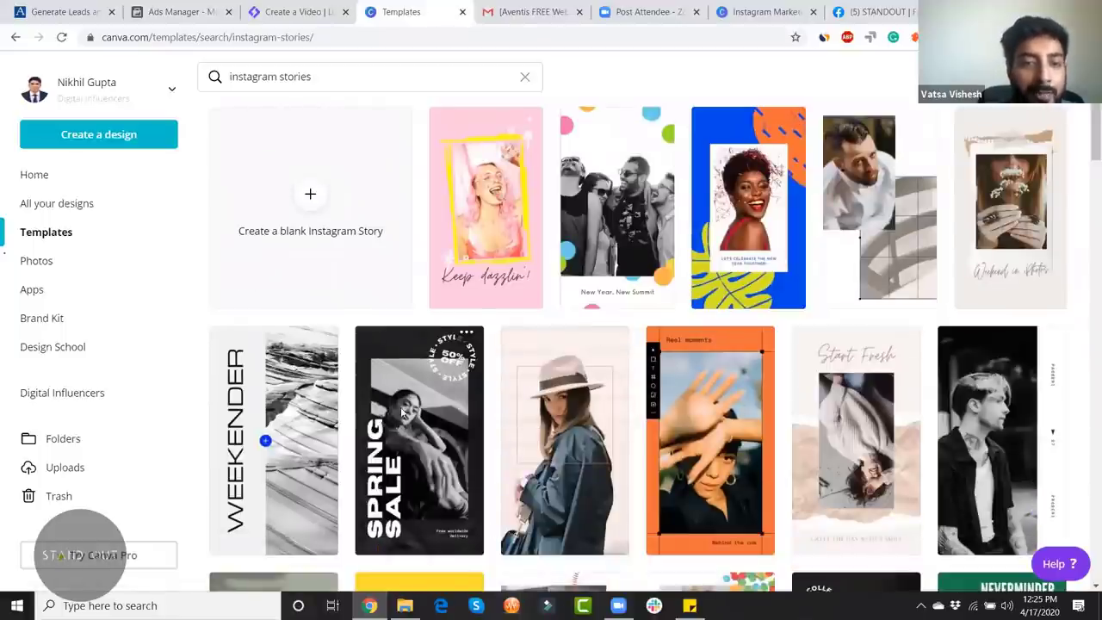
scroll(472, 353, "down", 5)
scroll(472, 352, "down", 3)
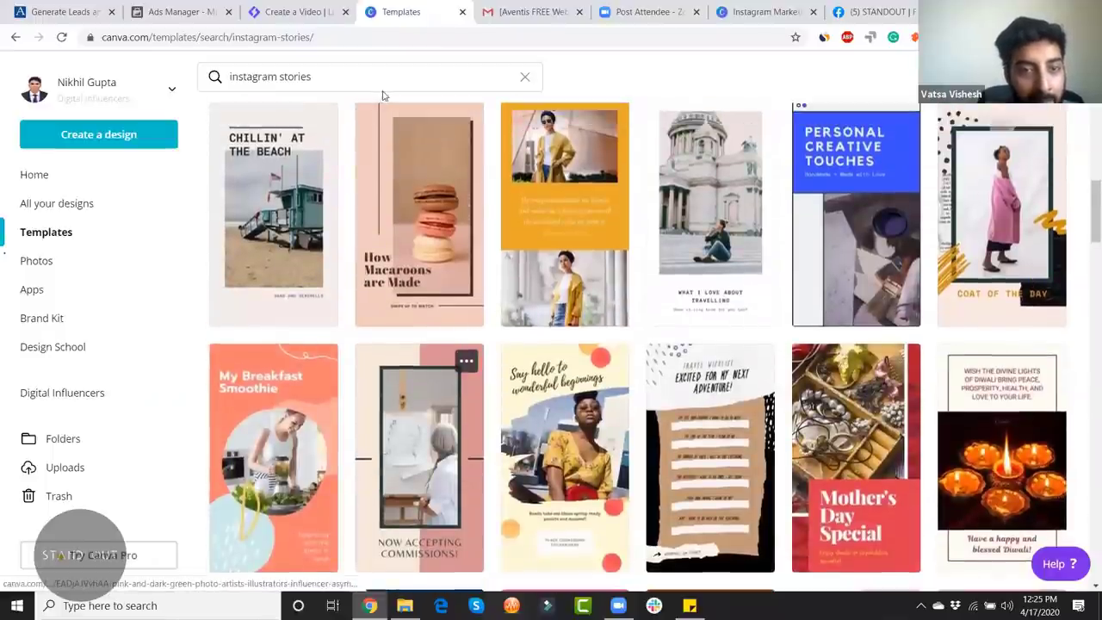
scroll(718, 388, "up", 3)
scroll(717, 388, "up", 10)
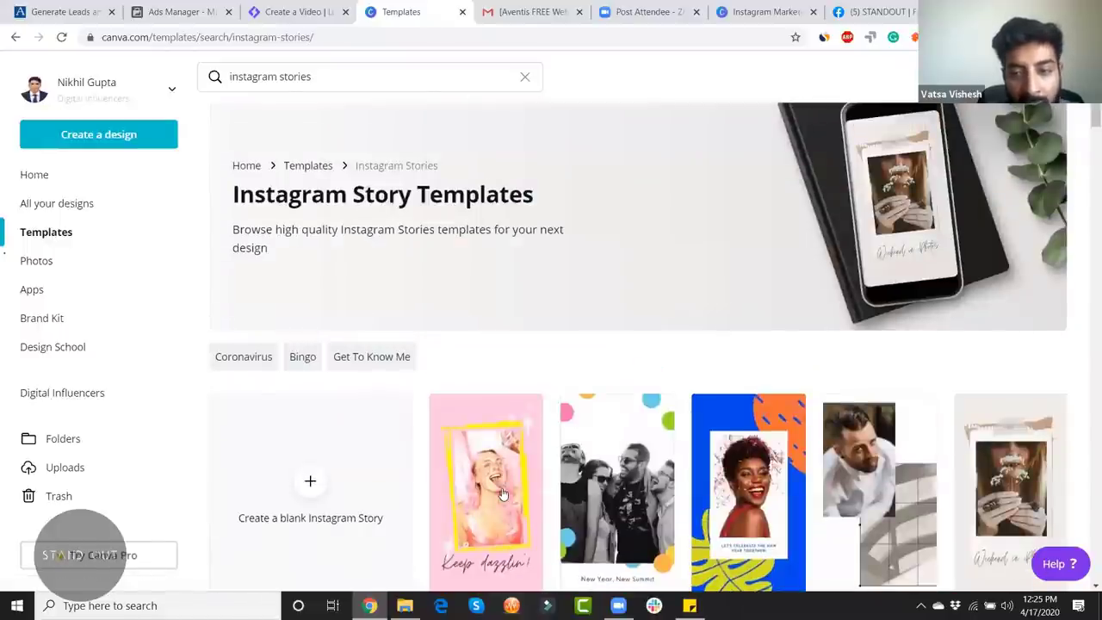
scroll(503, 493, "down", 4)
scroll(503, 493, "down", 2)
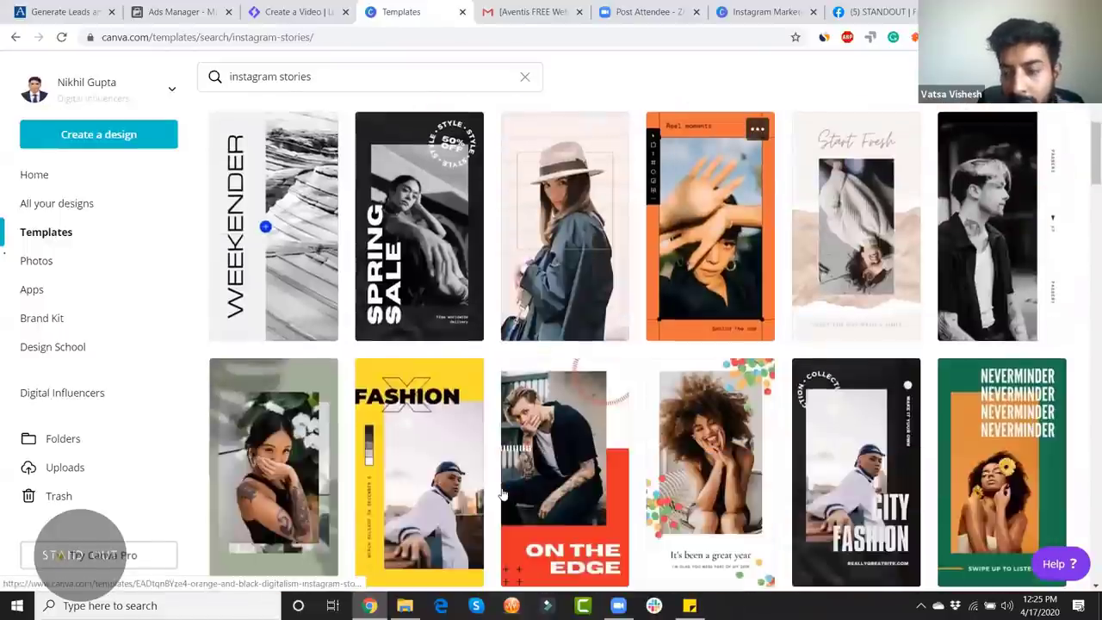
scroll(504, 494, "down", 10)
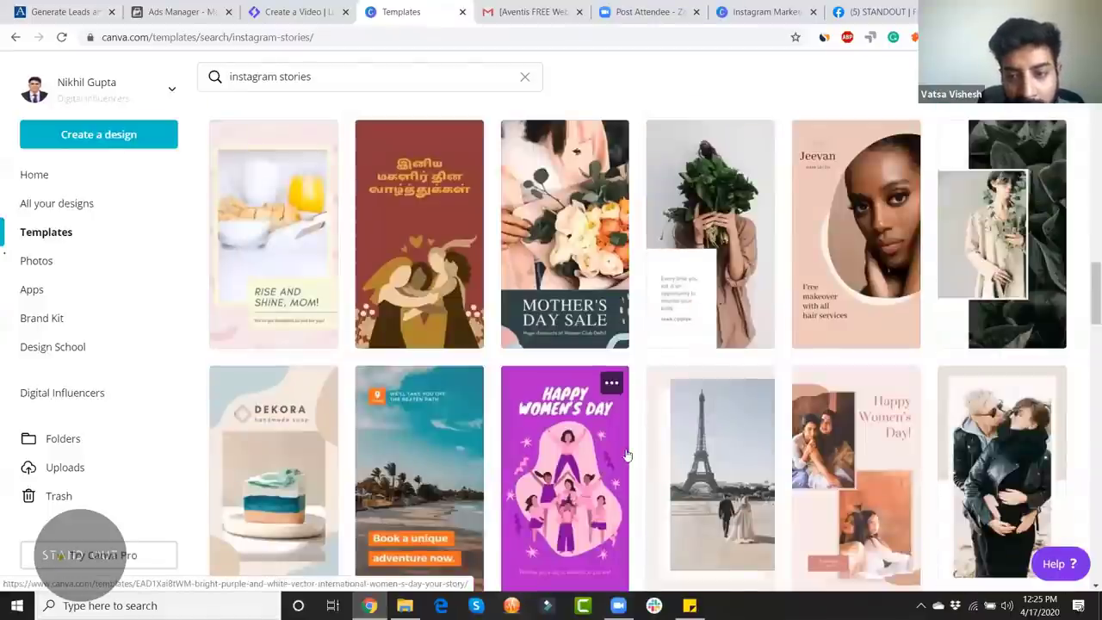
scroll(626, 455, "up", 4)
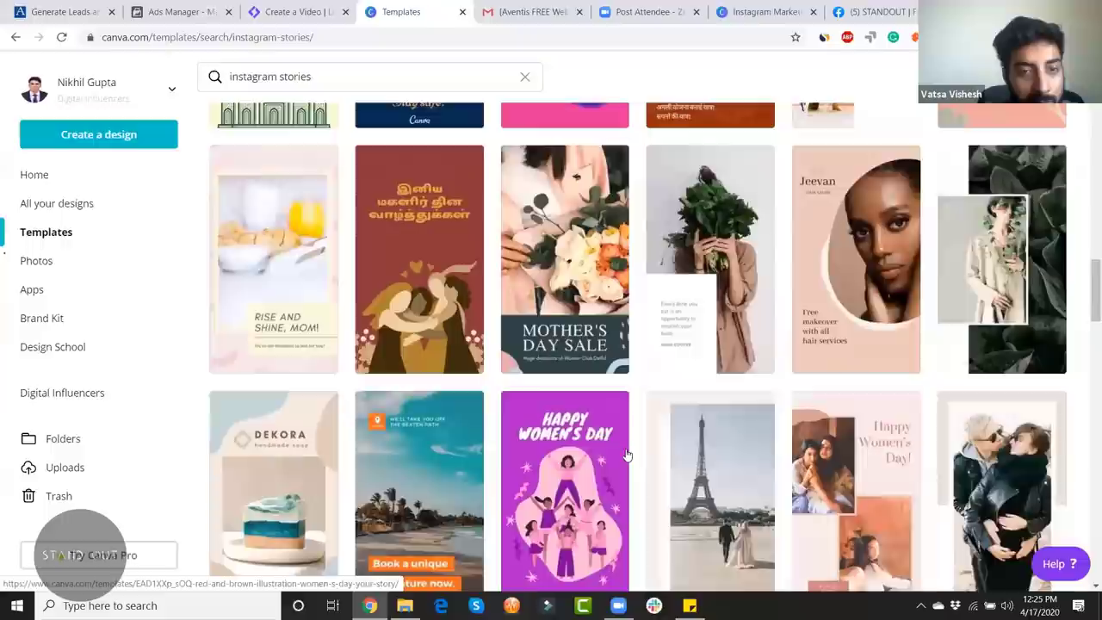
scroll(627, 454, "up", 5)
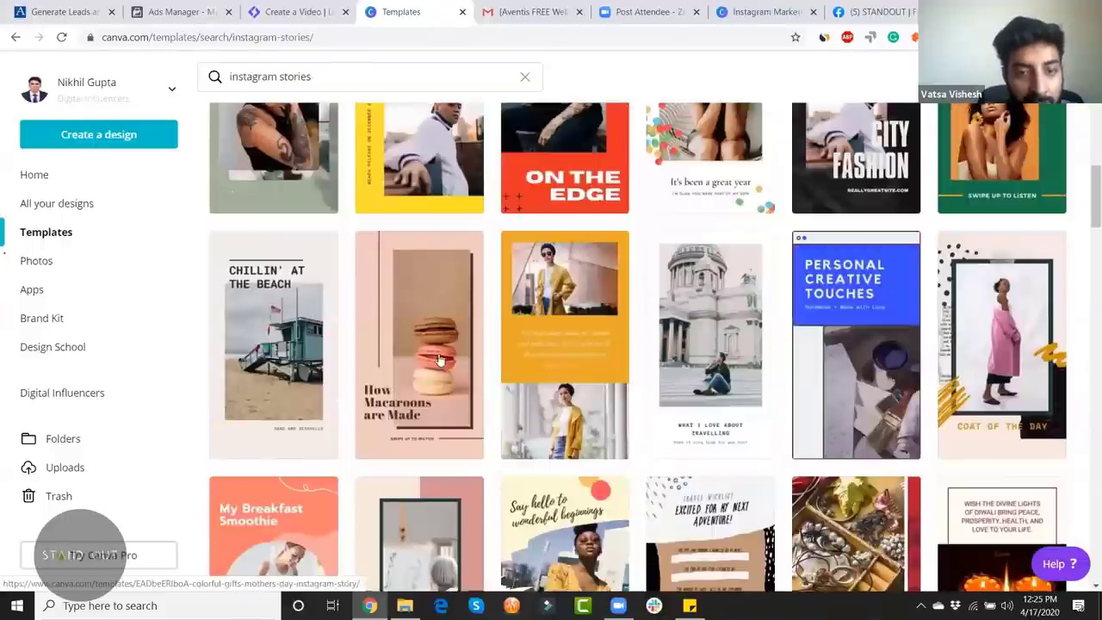
scroll(403, 424, "up", 1)
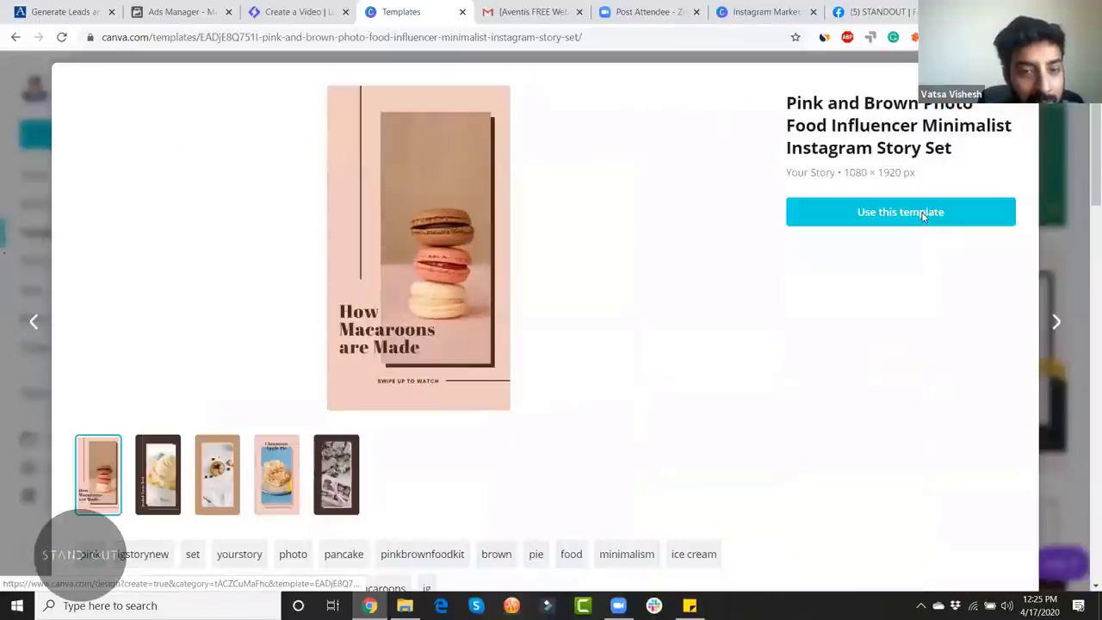
Step: Start a design from the macaron story template and nudge its macaron photo right
left_click(922, 215)
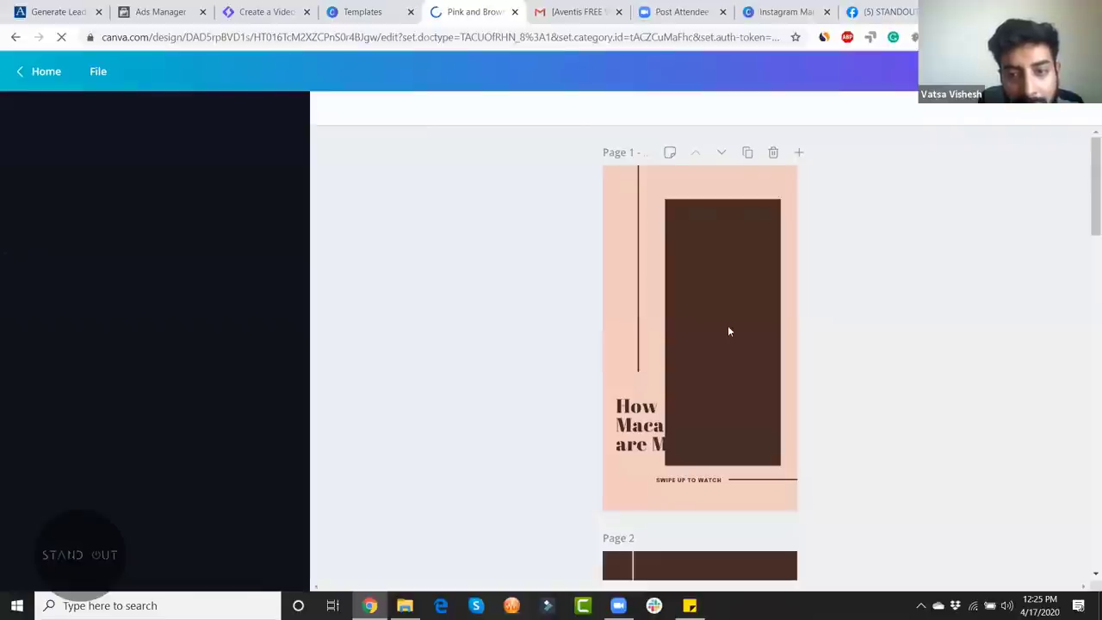
left_click(717, 285)
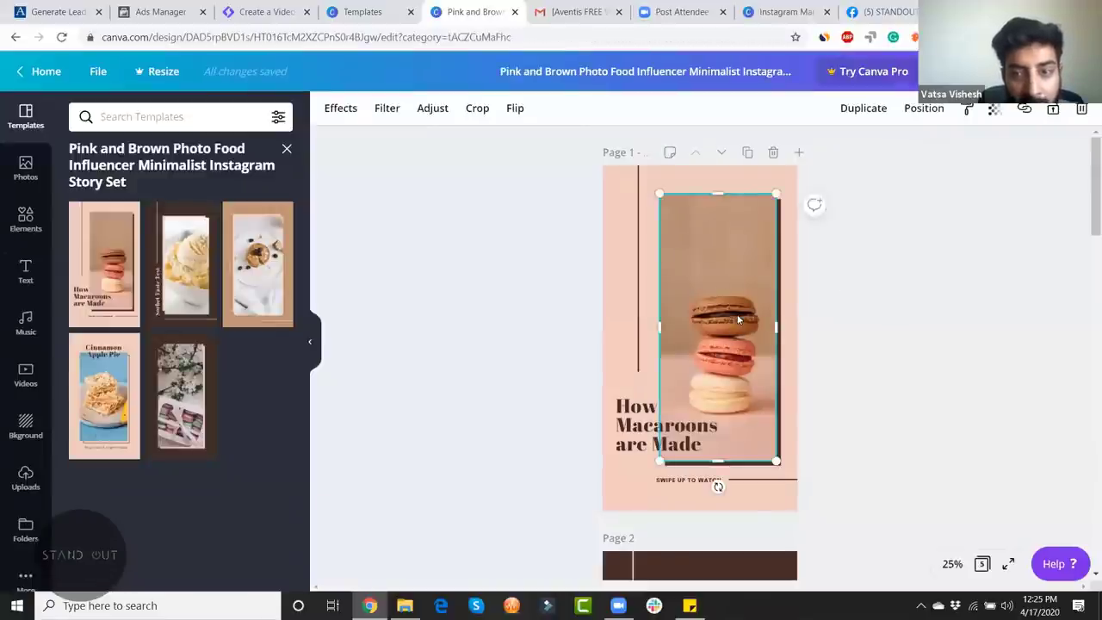
left_click_drag(736, 314, 740, 323)
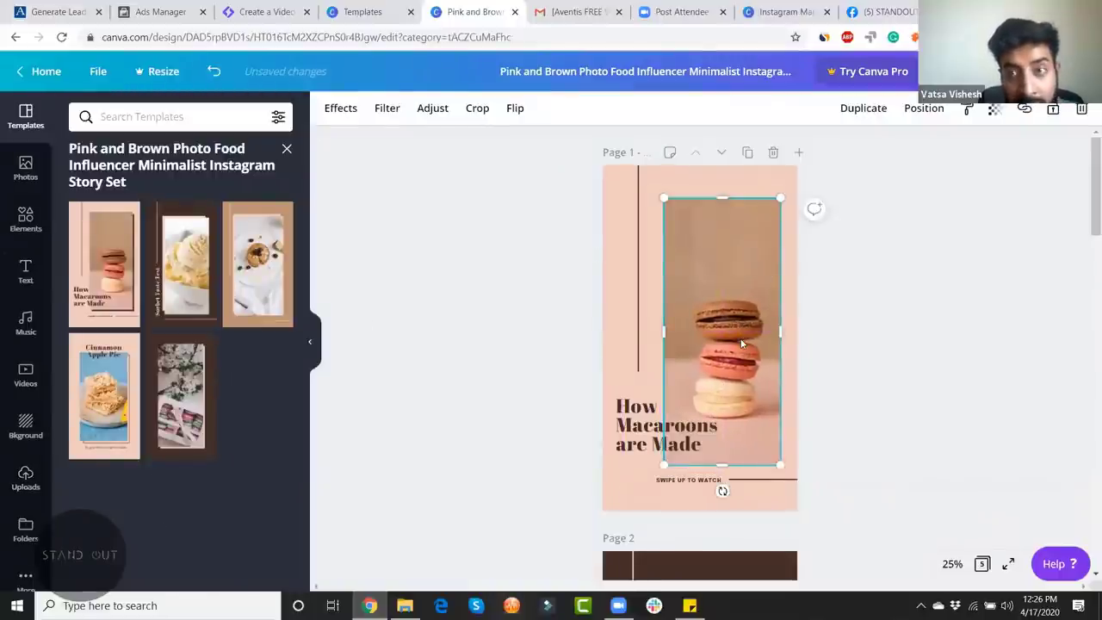
Step: Replace the 'How Macaroons are Made' headline with 'Order Yummy Food'
left_click(647, 434)
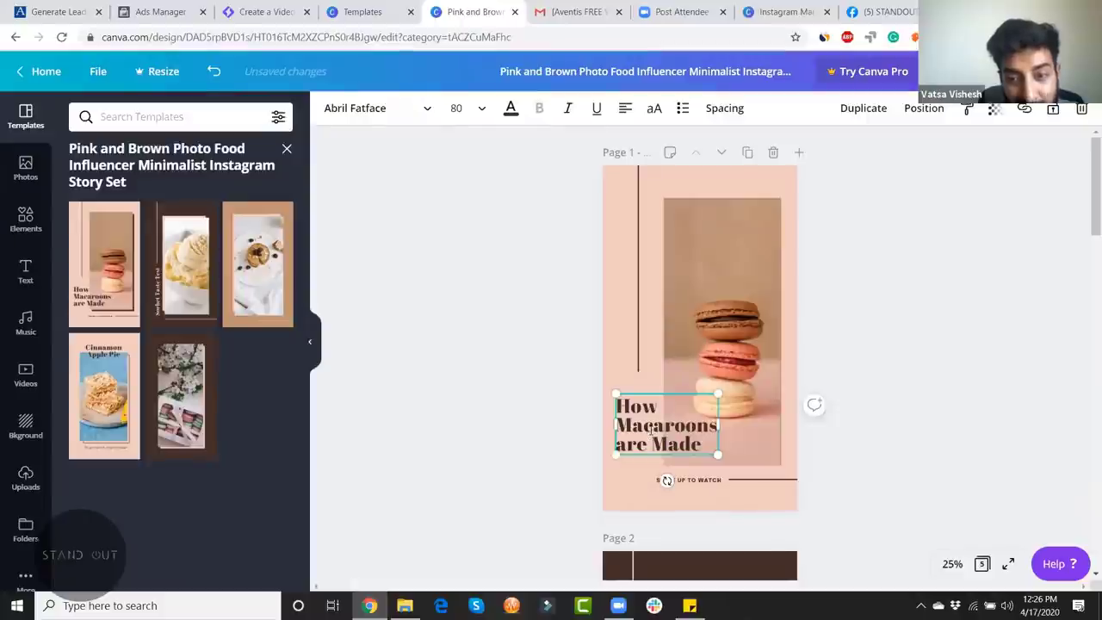
left_click(649, 441)
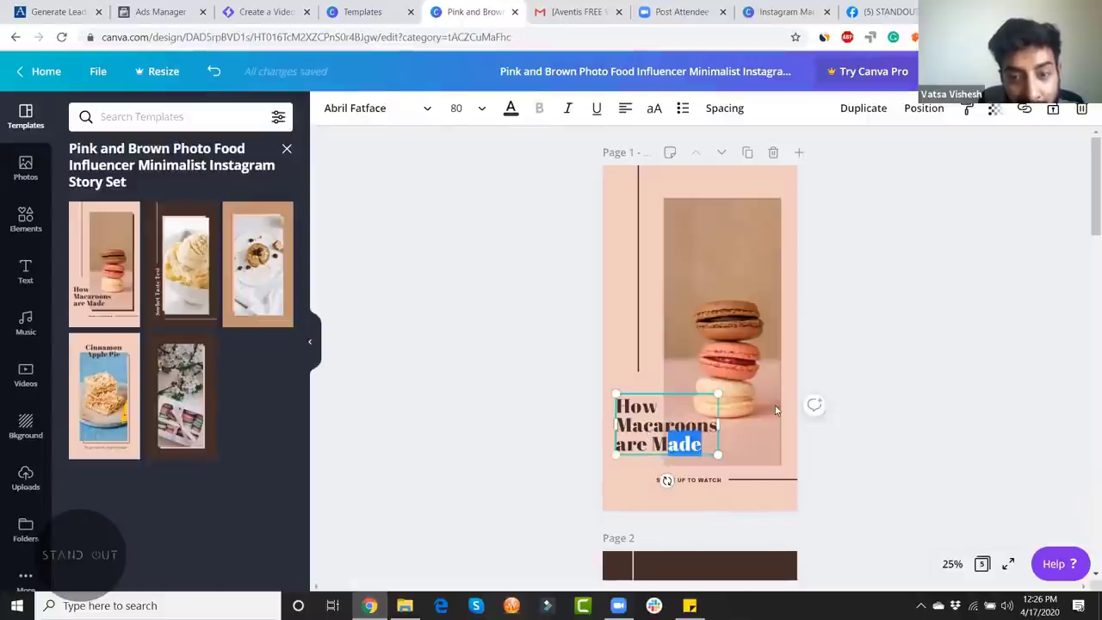
key("ctrl+a")
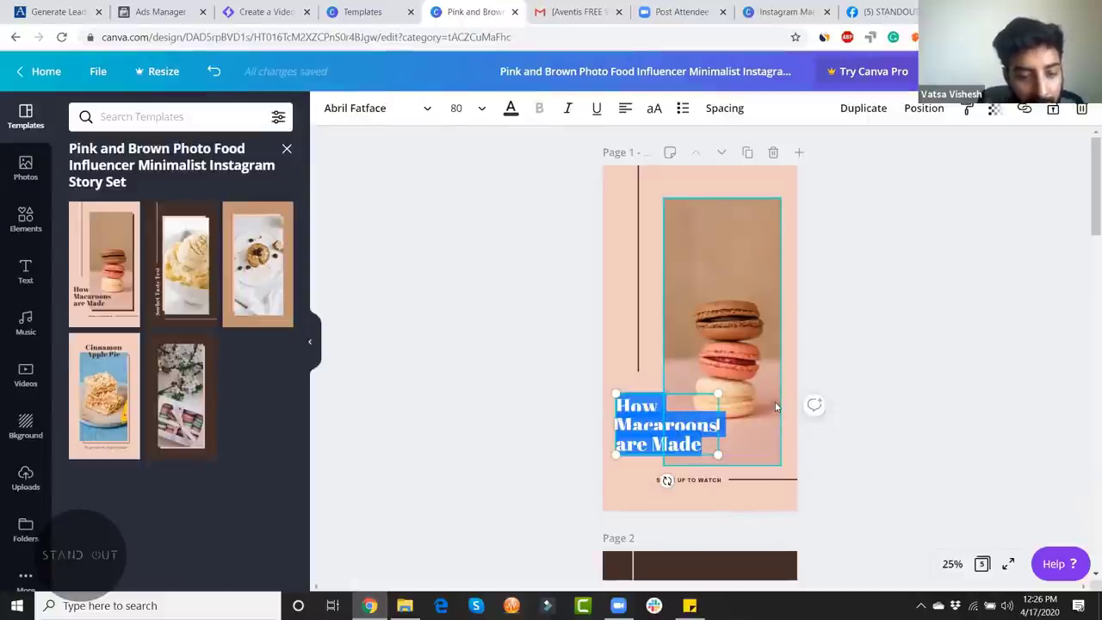
type("Order F")
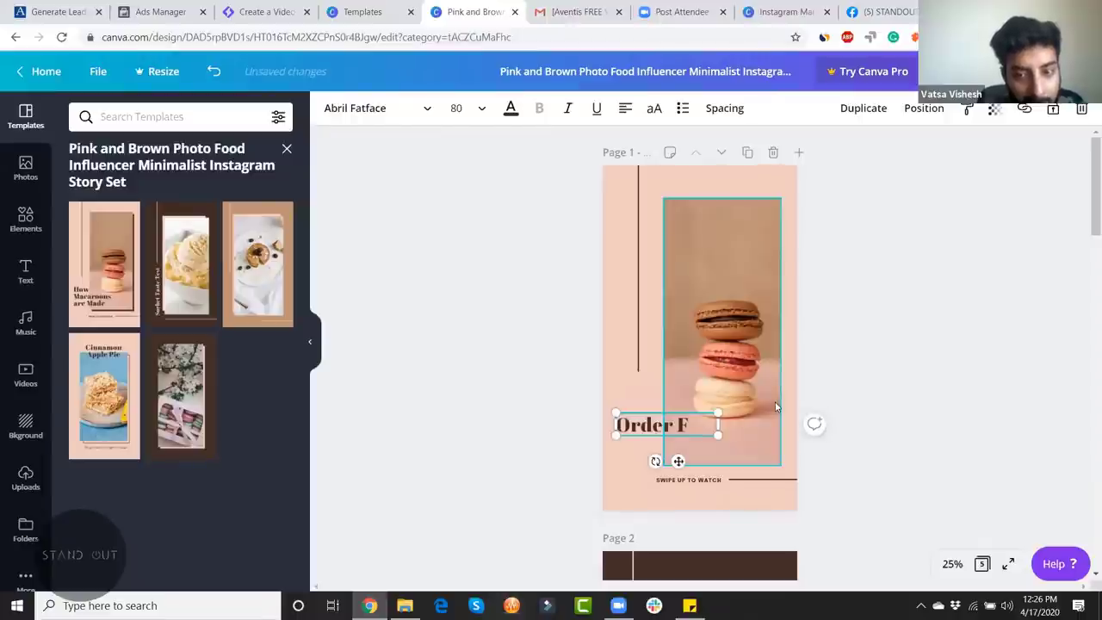
key("BackSpace")
type("Yummy")
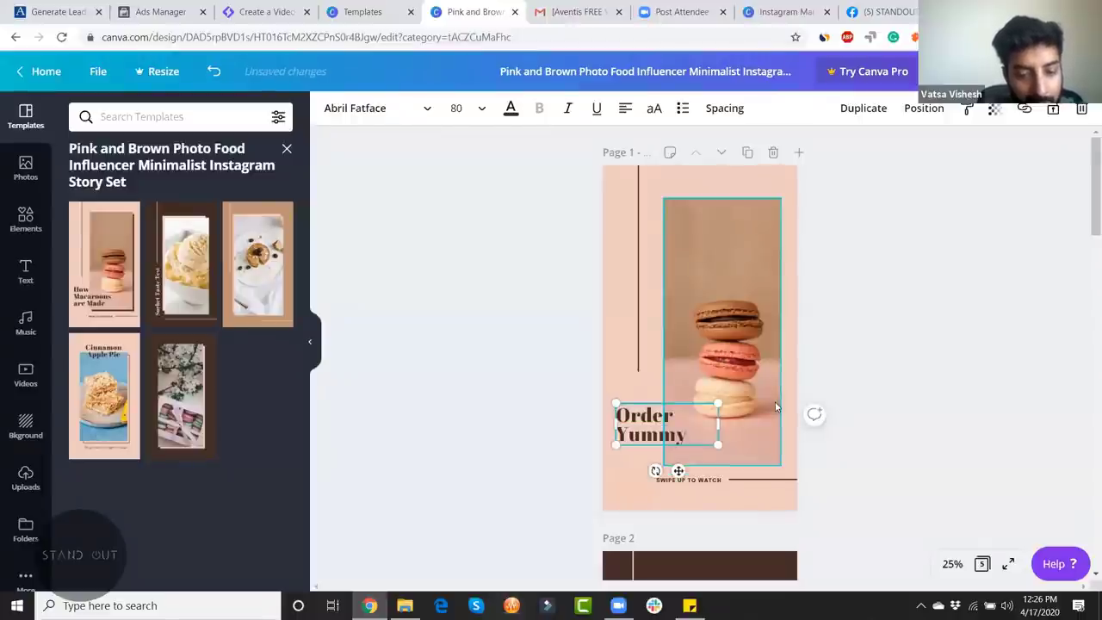
type(" Food")
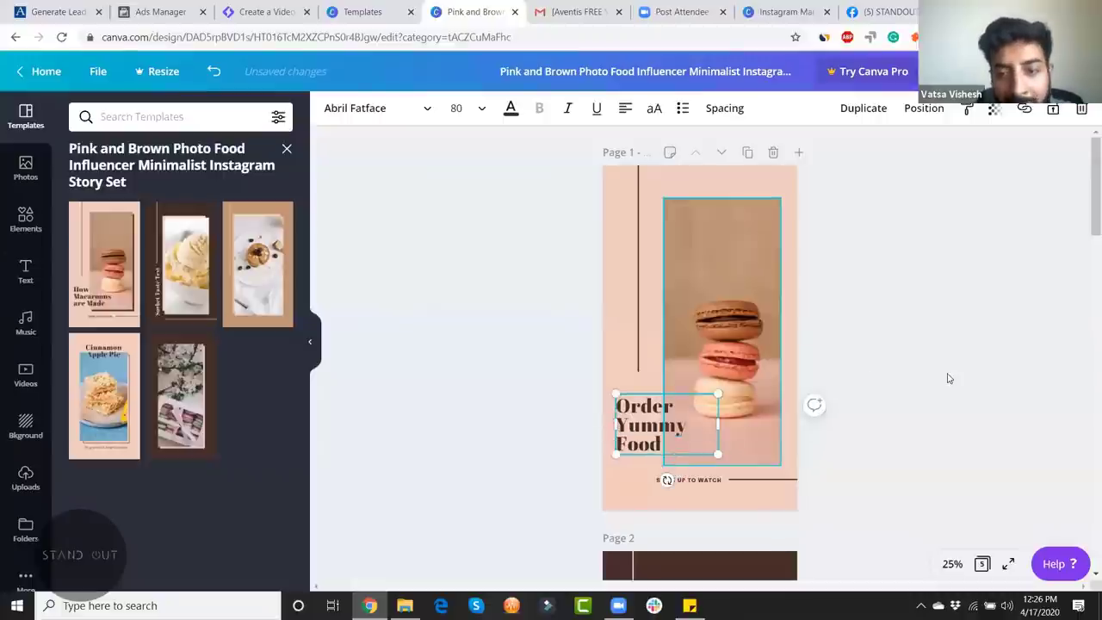
left_click(1086, 191)
Step: Review the sorbet Page 2 and doughnut Page 3, then start a new tab for pexels
scroll(1086, 228, "down", 3)
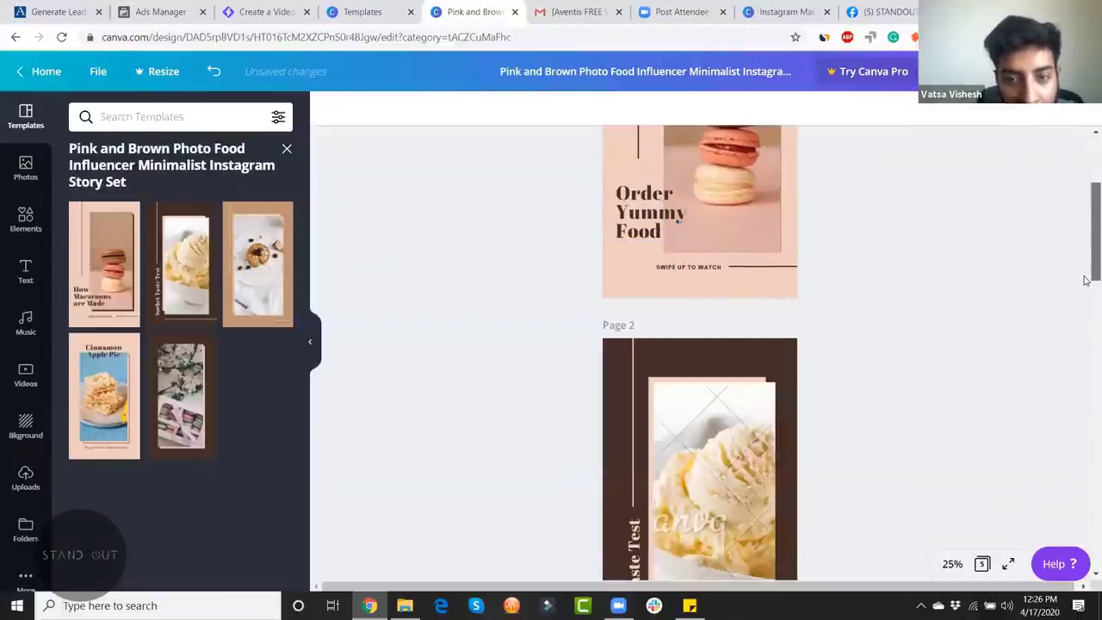
scroll(903, 241, "up", 3)
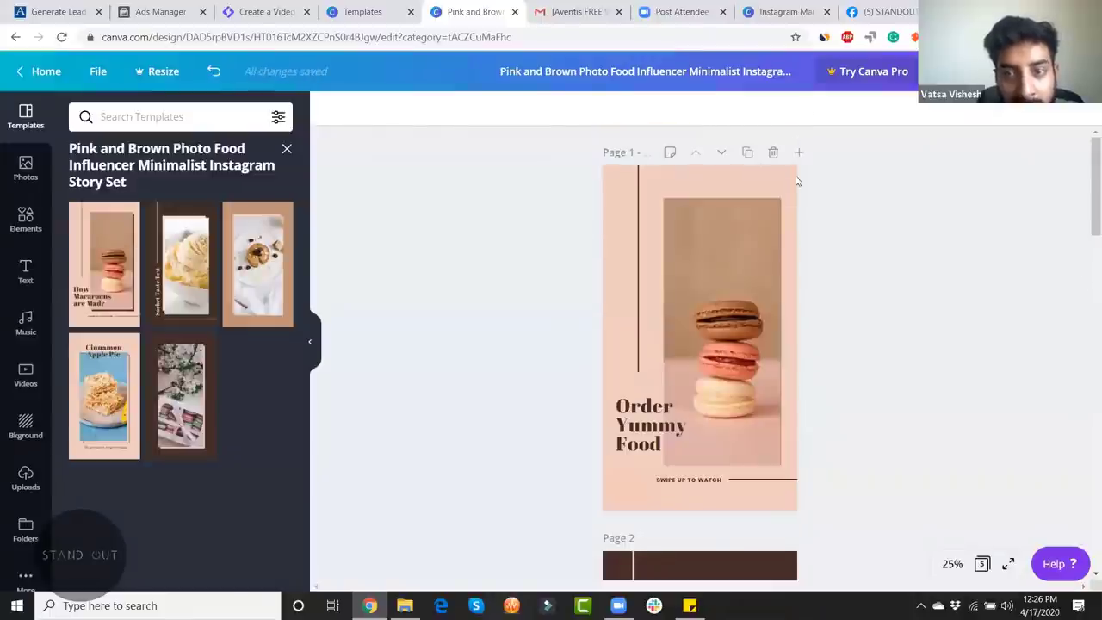
scroll(625, 462, "down", 3)
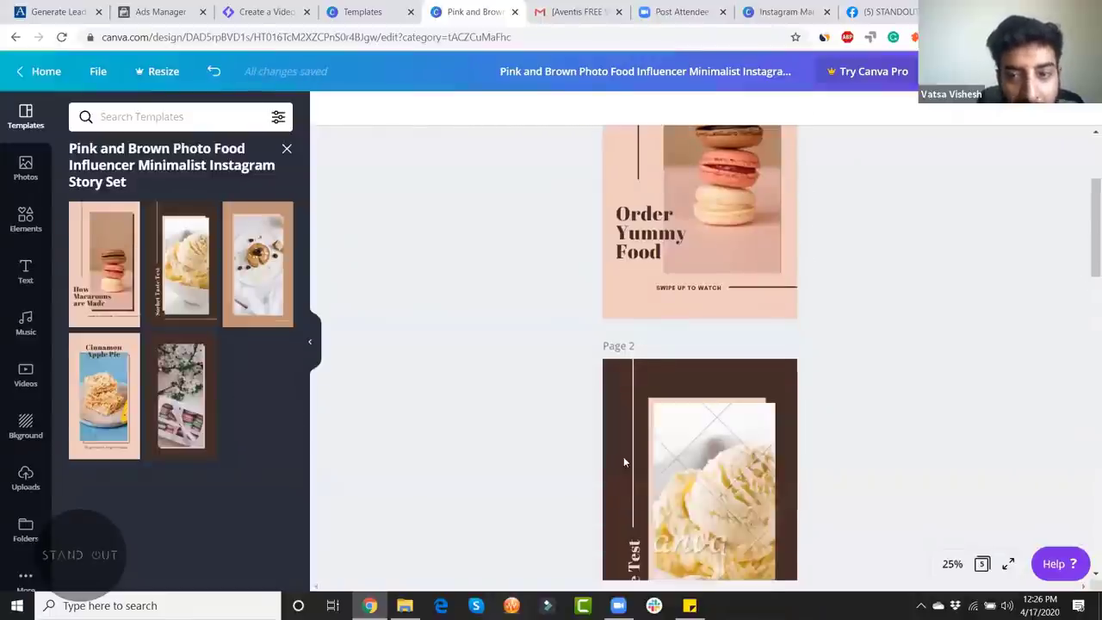
scroll(672, 330, "down", 3)
left_click(672, 329)
left_click(638, 362)
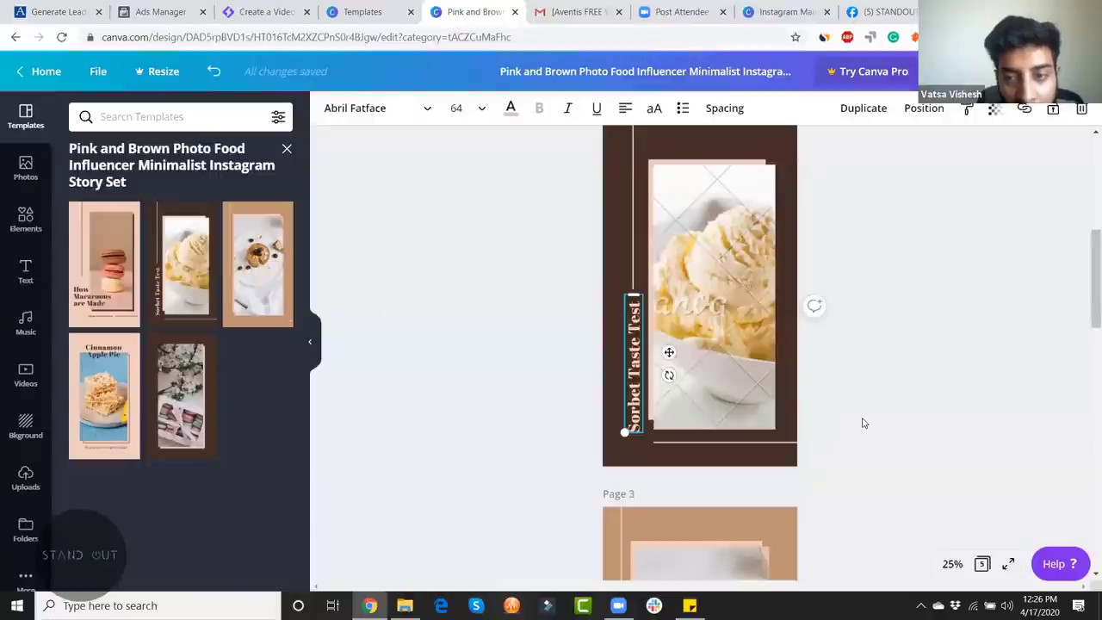
scroll(864, 423, "down", 5)
left_click(697, 303)
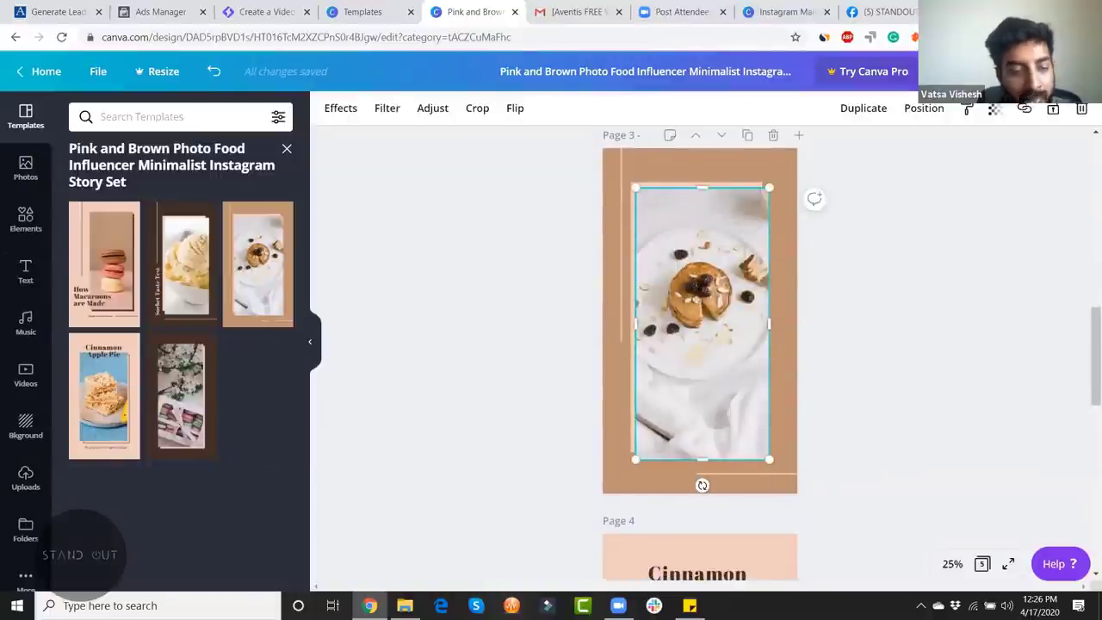
key("ctrl+t")
type("pexel")
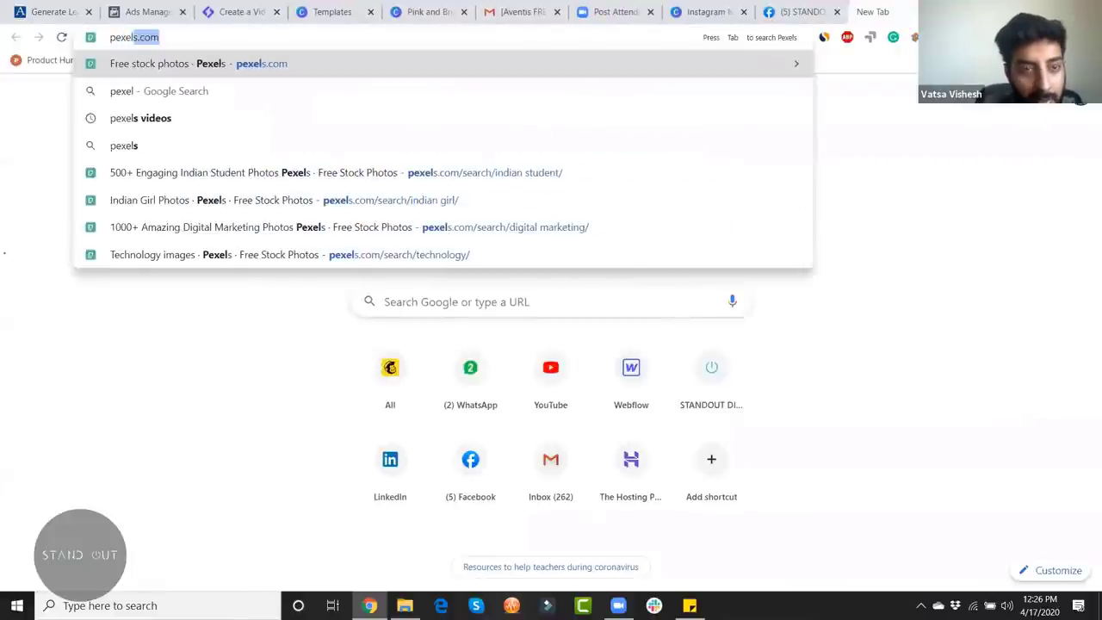
Step: Search Pexels for 'food' and download the burrito photo as a JPG
key("Return")
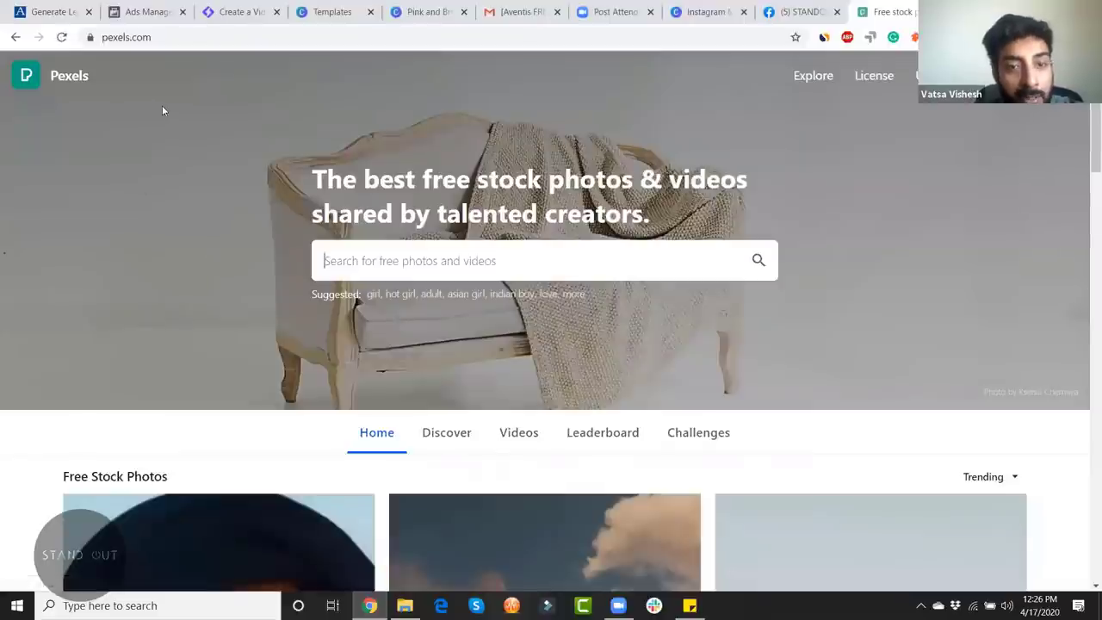
scroll(529, 327, "down", 2)
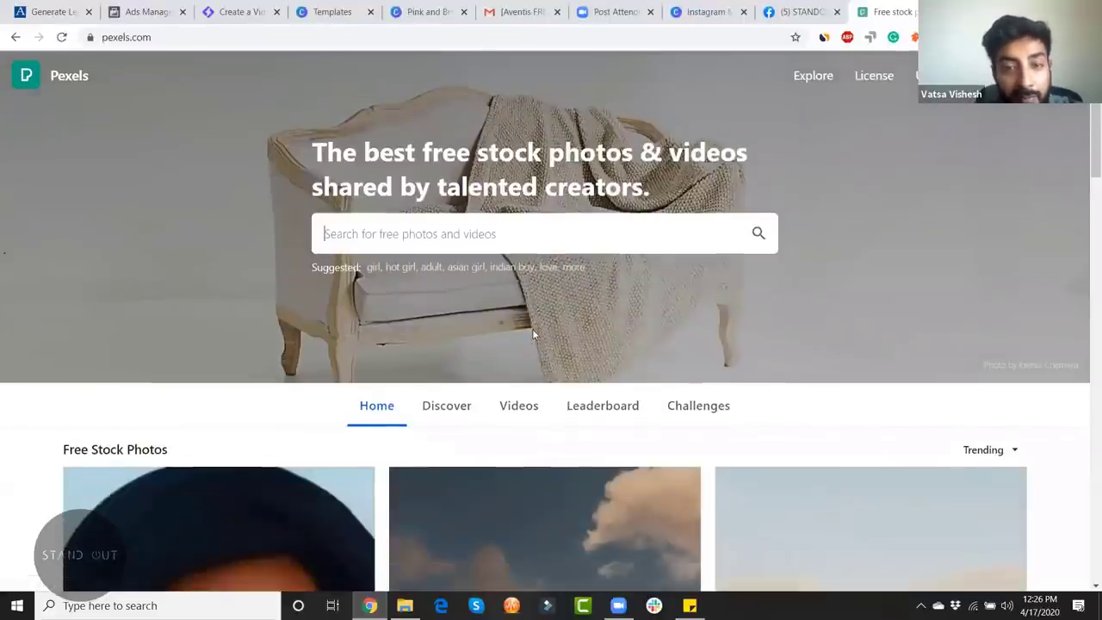
scroll(518, 264, "up", 1)
scroll(517, 264, "up", 2)
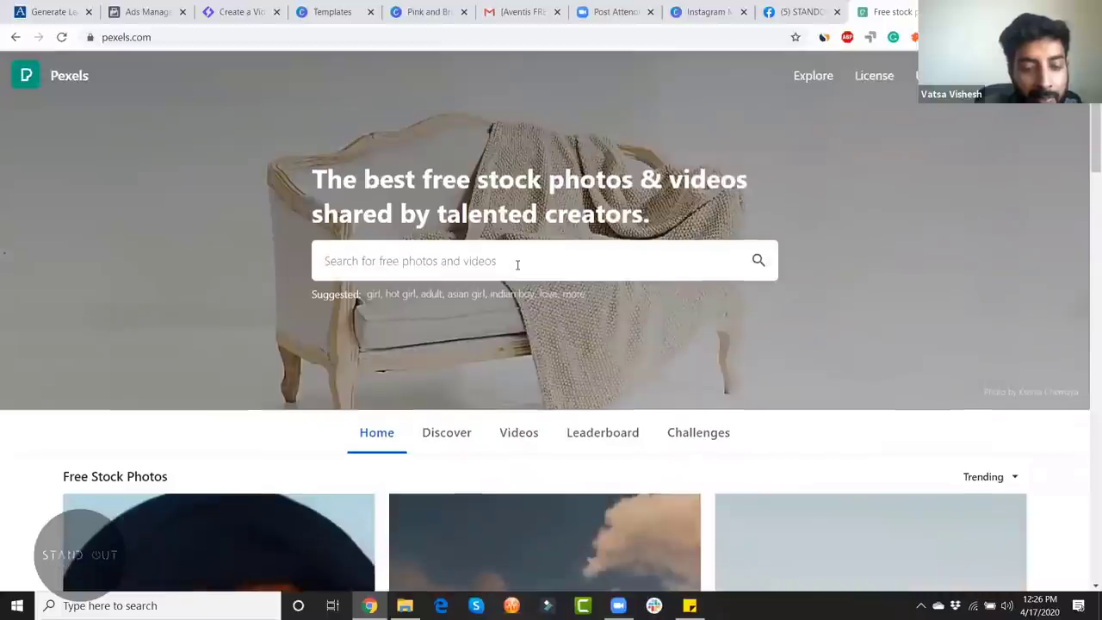
type("food")
key("Return")
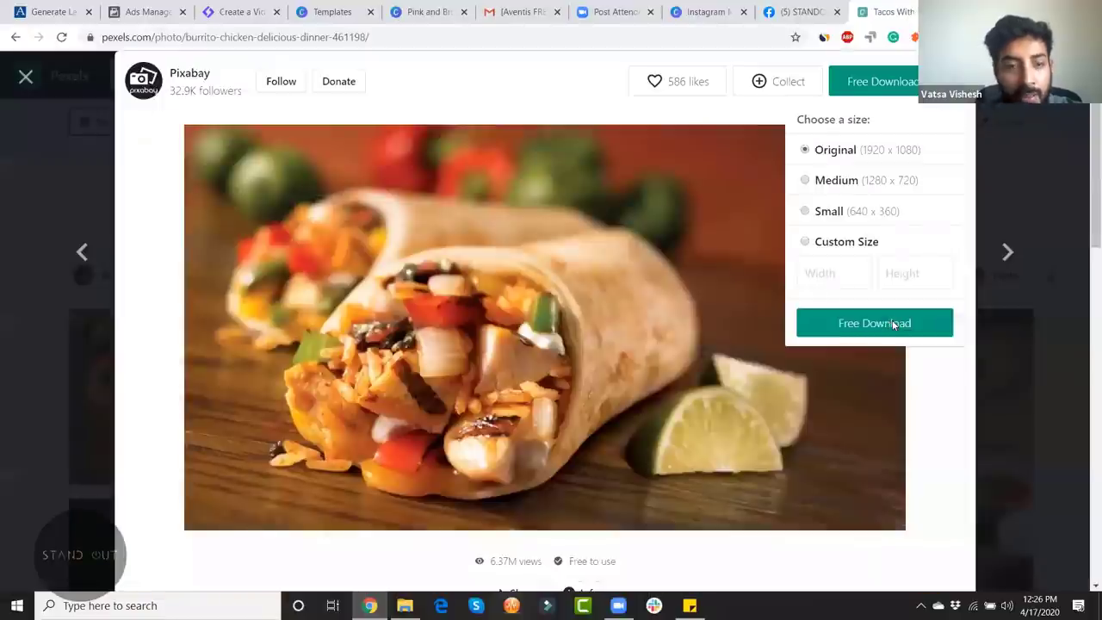
left_click(891, 321)
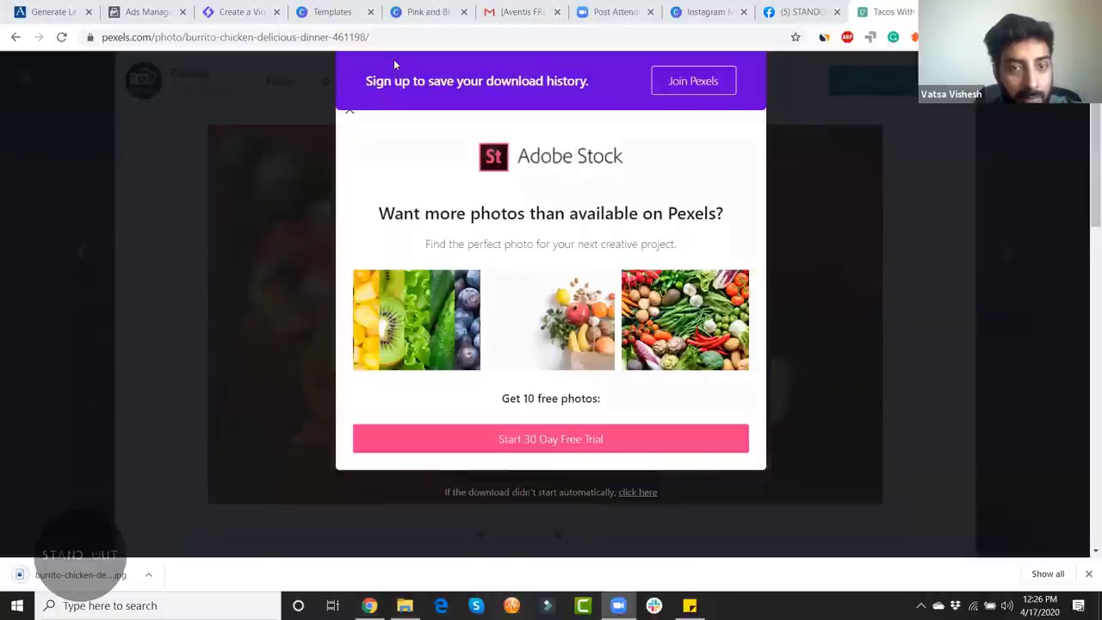
key("ctrl+4")
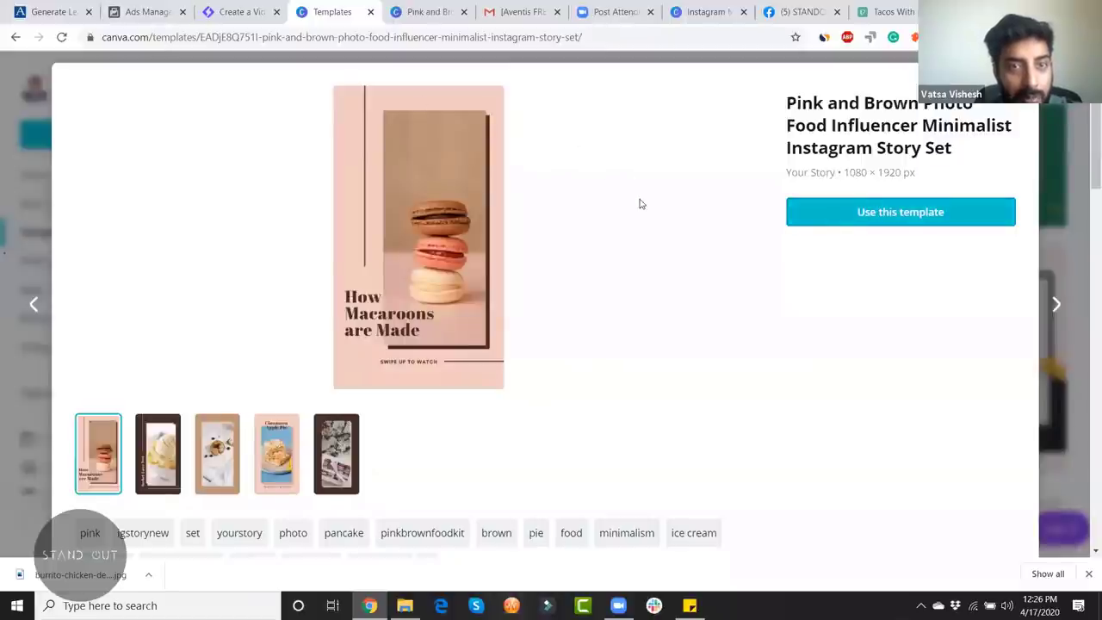
Step: Upload the burrito photo into Canva, try enlarging it on the page, then undo the placement
left_click_drag(80, 574, 686, 316)
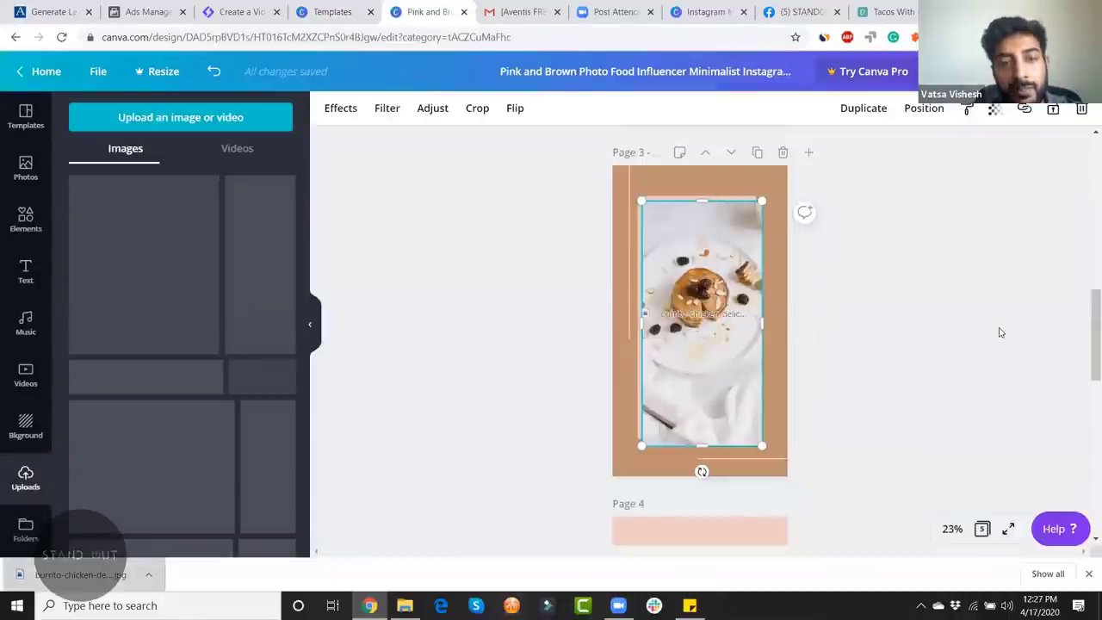
left_click_drag(769, 280, 895, 158)
left_click_drag(630, 357, 557, 479)
left_click_drag(948, 309, 975, 314)
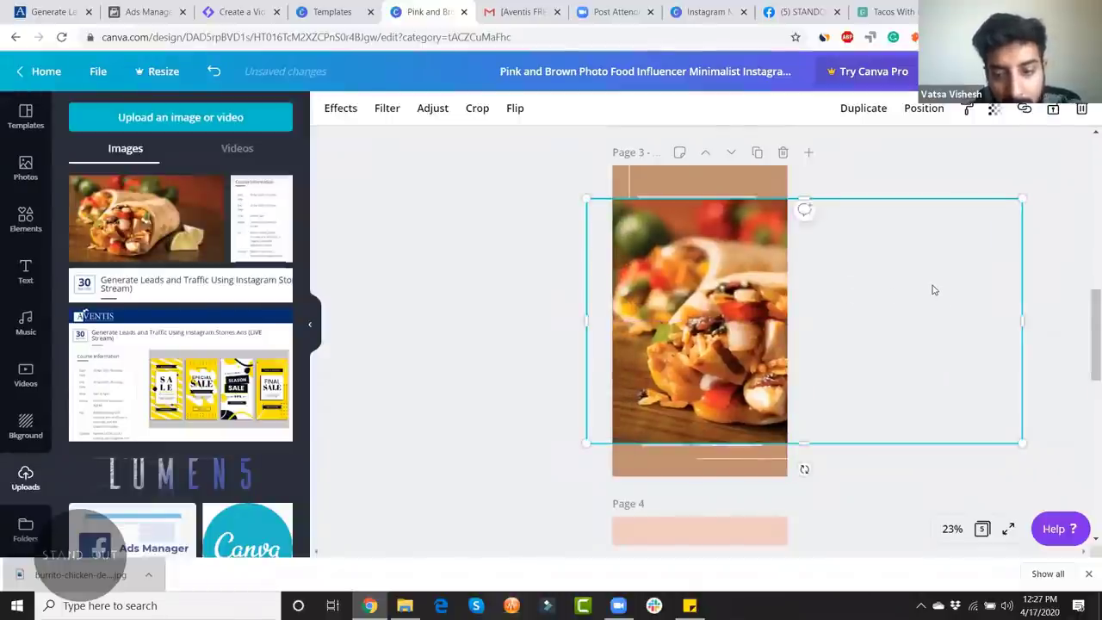
key("ctrl+z")
Step: Delete the pancake photo on Page 3 and stretch the burrito photo to fill its frame
left_click(753, 270)
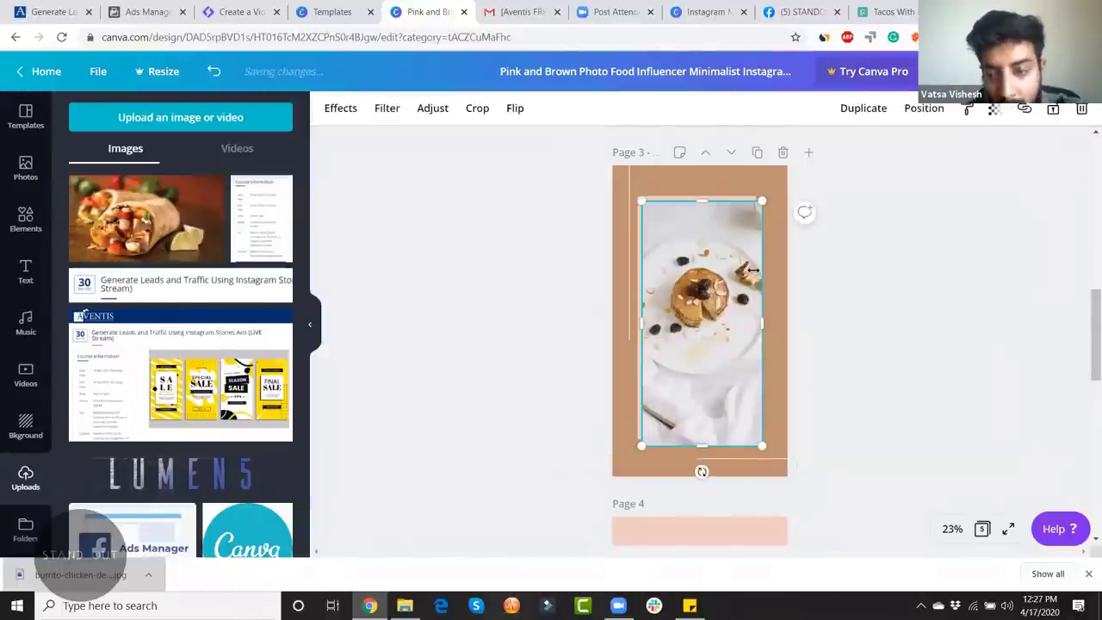
key("Delete")
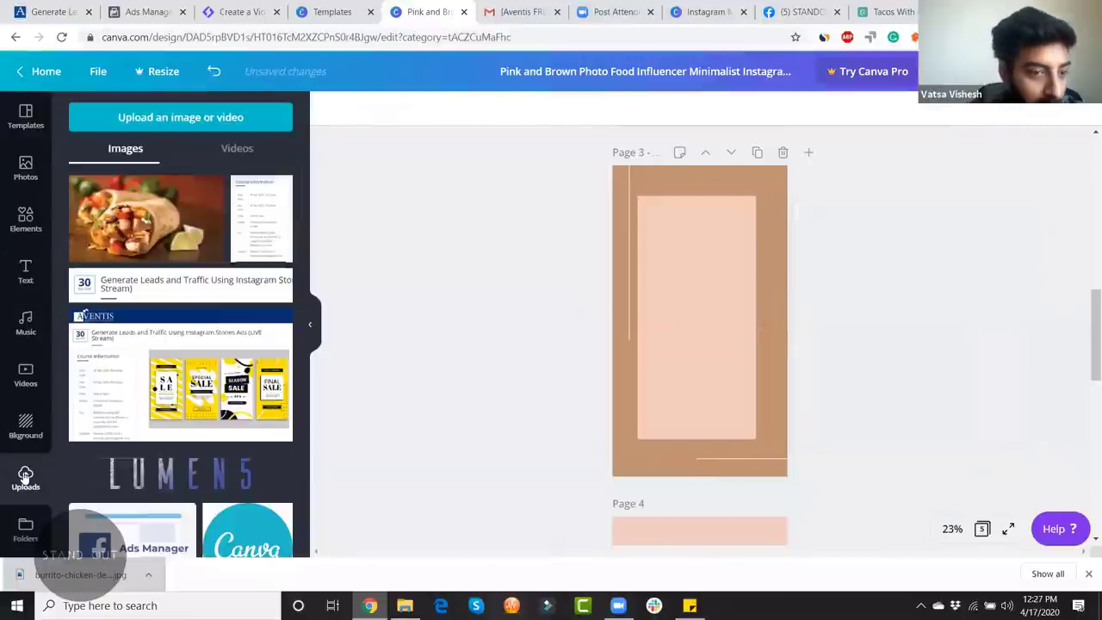
left_click_drag(172, 219, 704, 446)
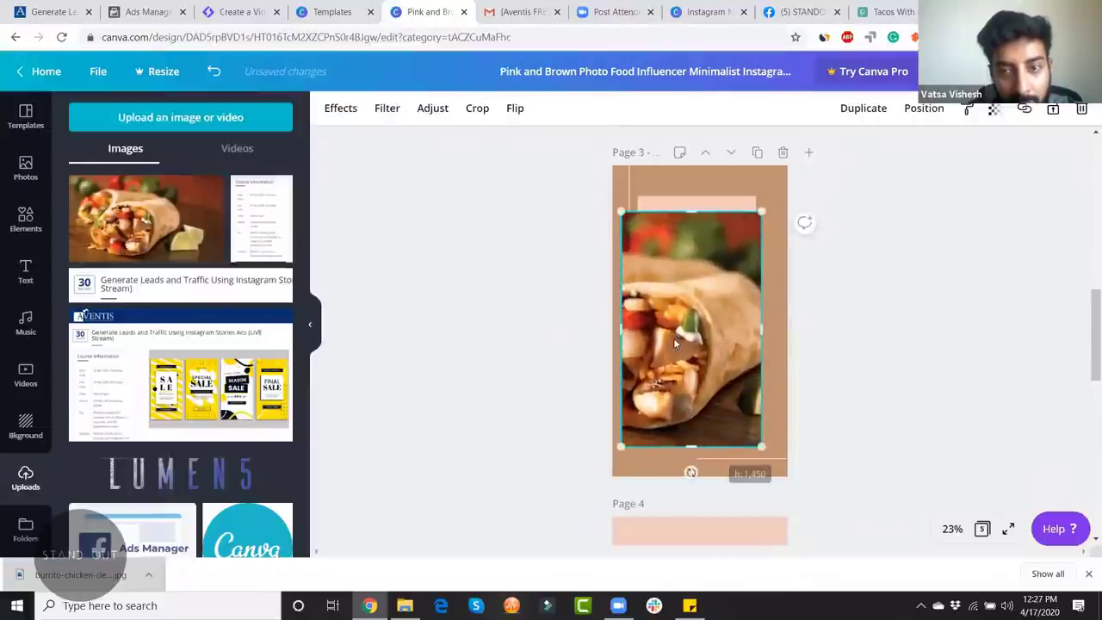
left_click_drag(704, 449, 709, 438)
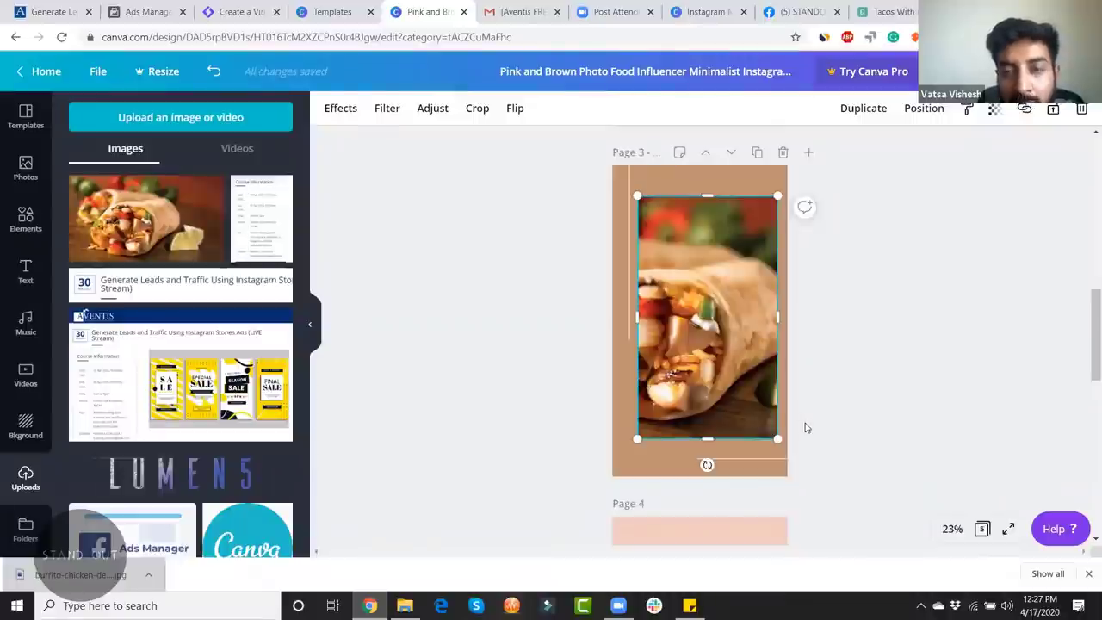
scroll(875, 385, "down", 2)
left_click(876, 387)
scroll(878, 388, "up", 2)
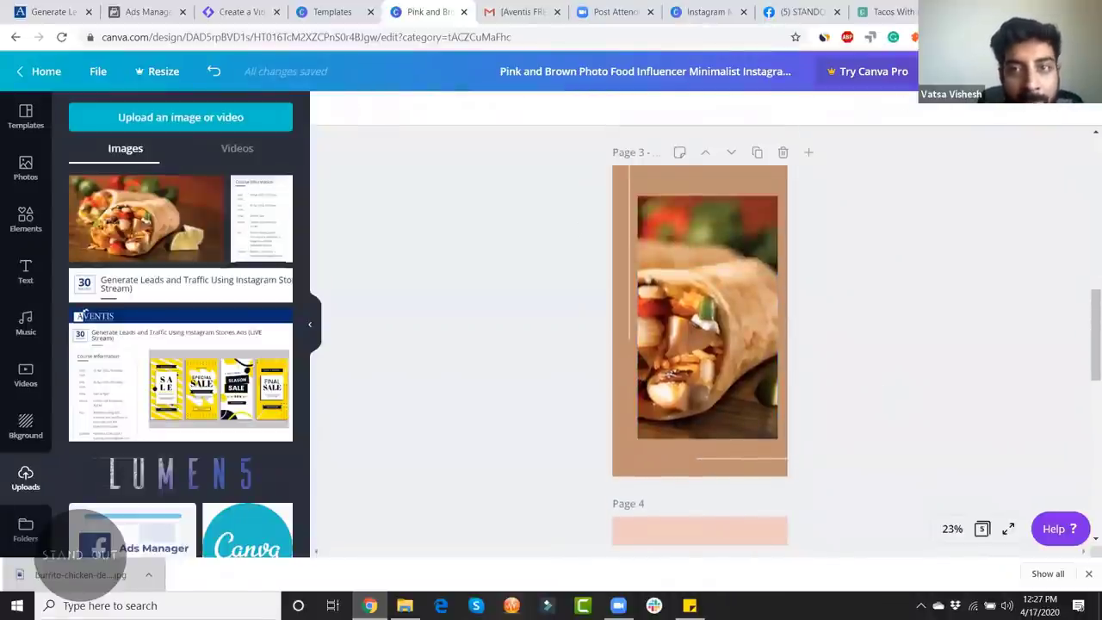
scroll(322, 231, "up", 2)
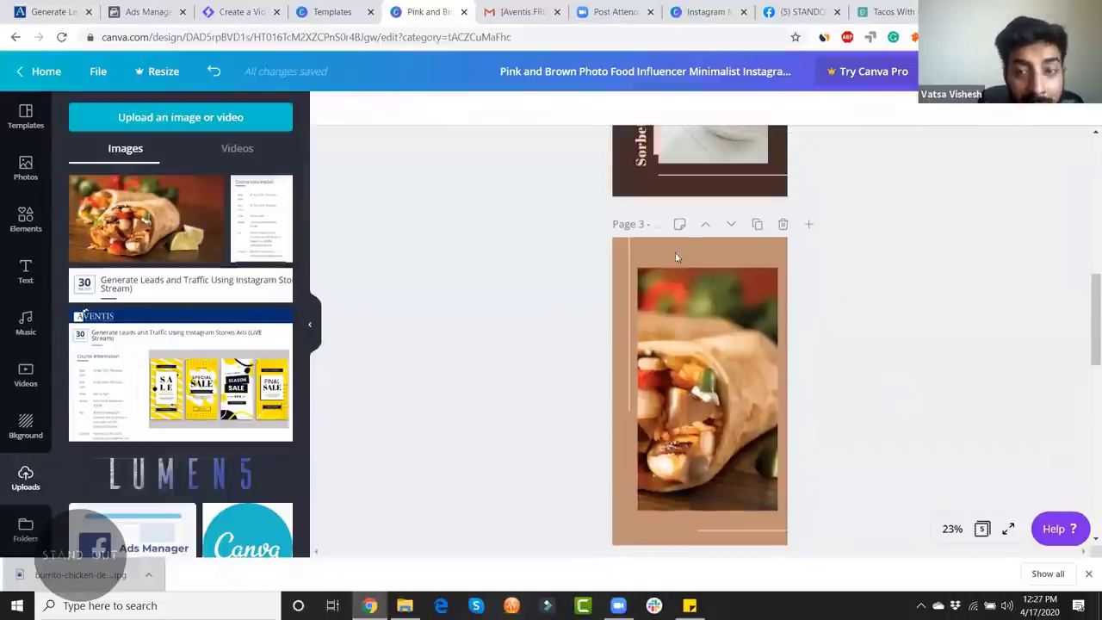
left_click(526, 14)
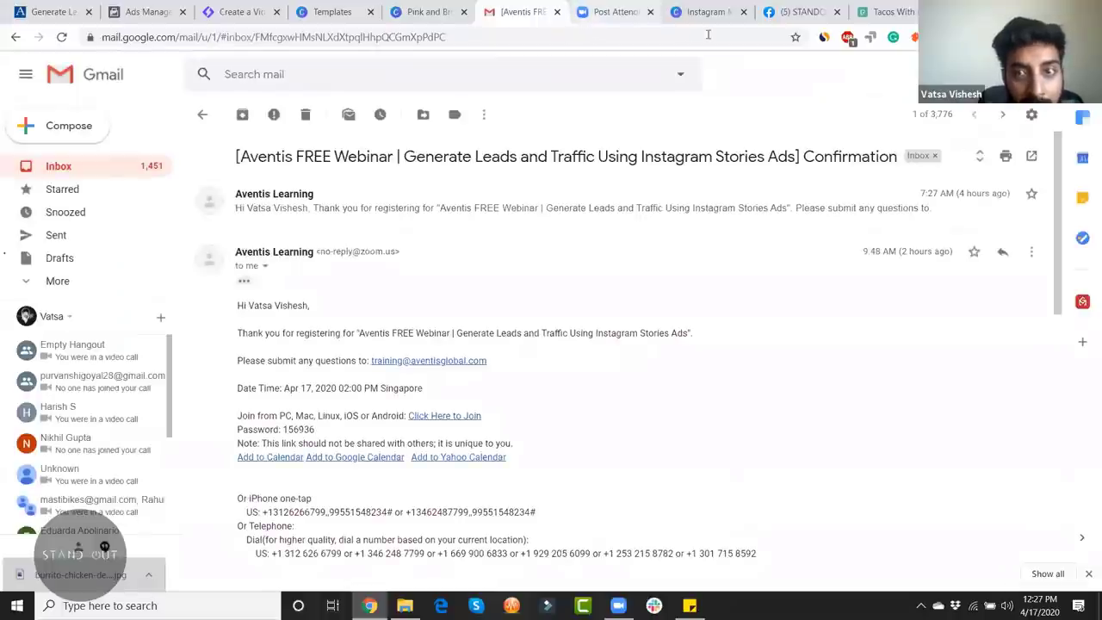
Step: Move past the Gmail and Zoom tabs to the Lumen5 'Create a Video' tab
key("ctrl+Tab")
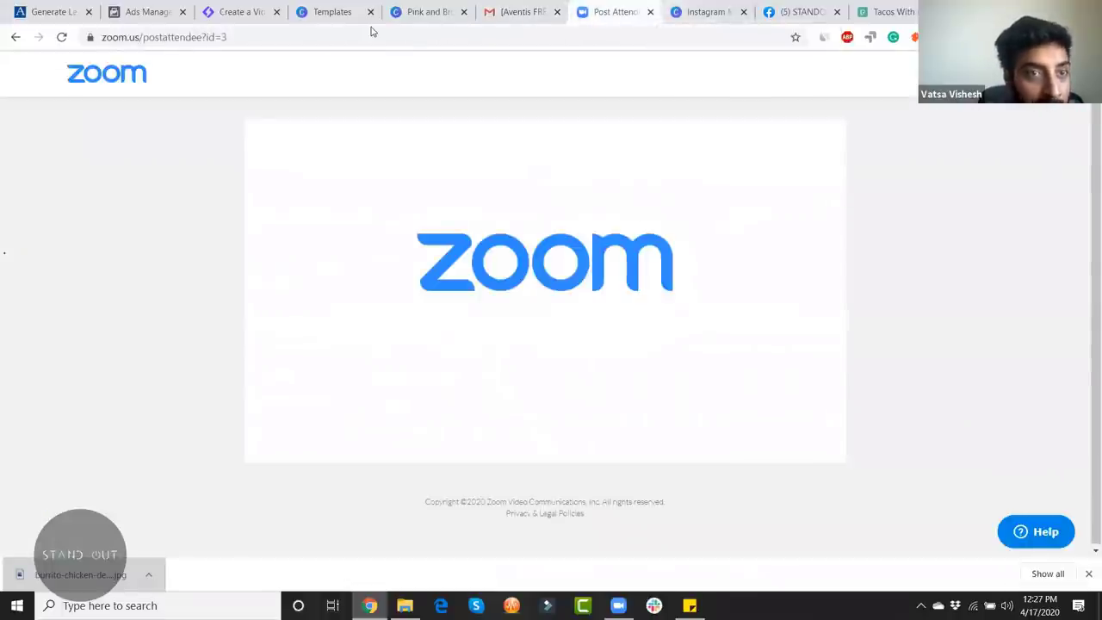
left_click(263, 26)
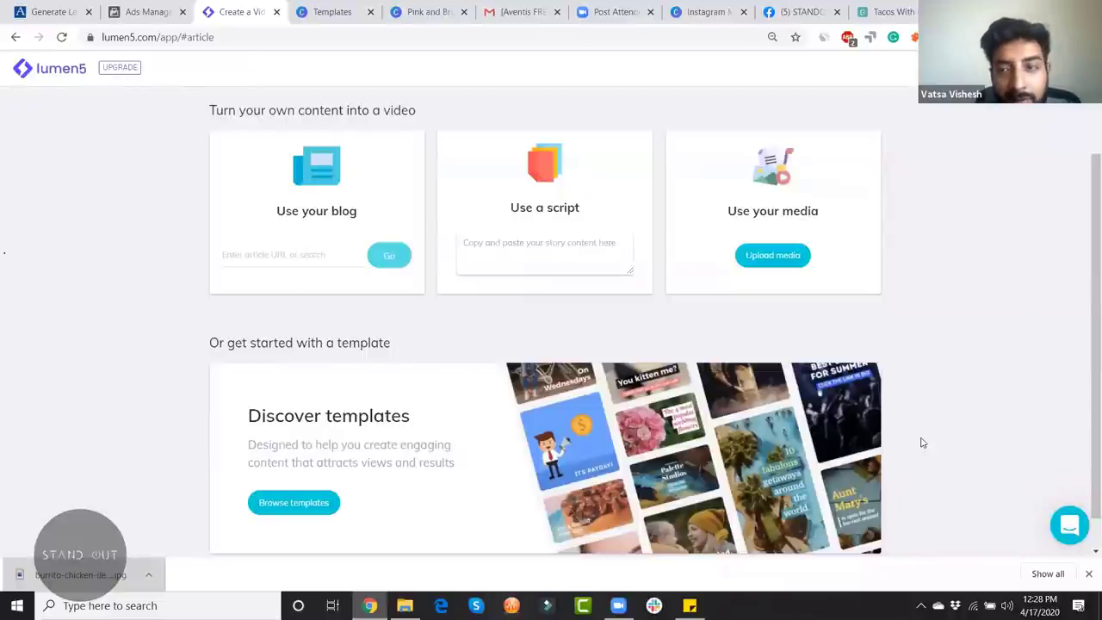
Step: Skip adding a blog article or script to the new Lumen5 video
scroll(922, 442, "down", 1)
scroll(922, 442, "up", 2)
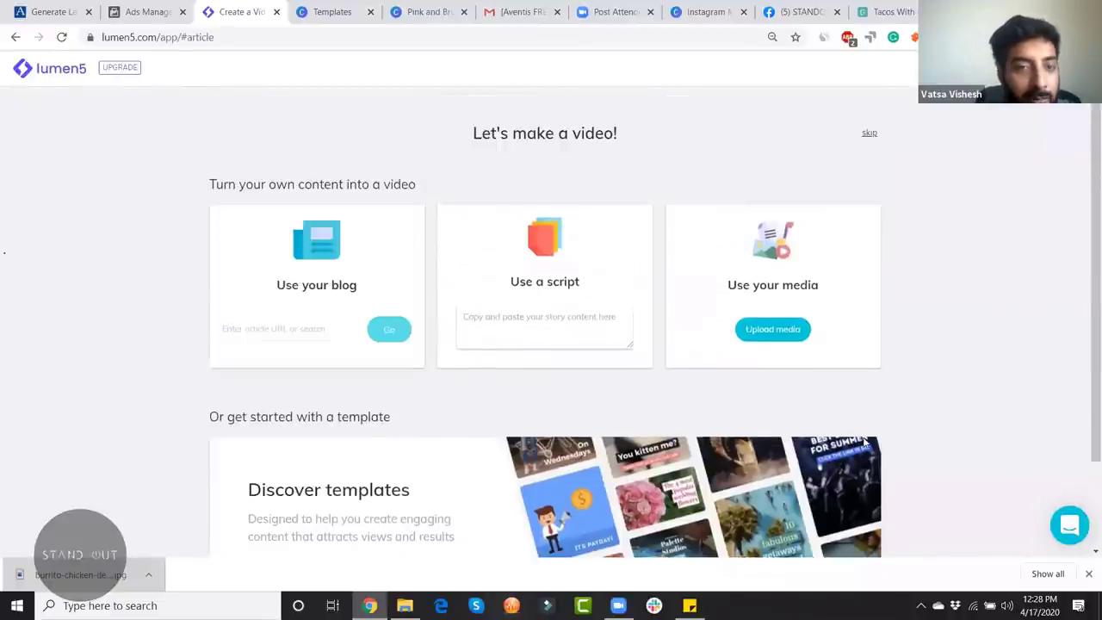
left_click(291, 334)
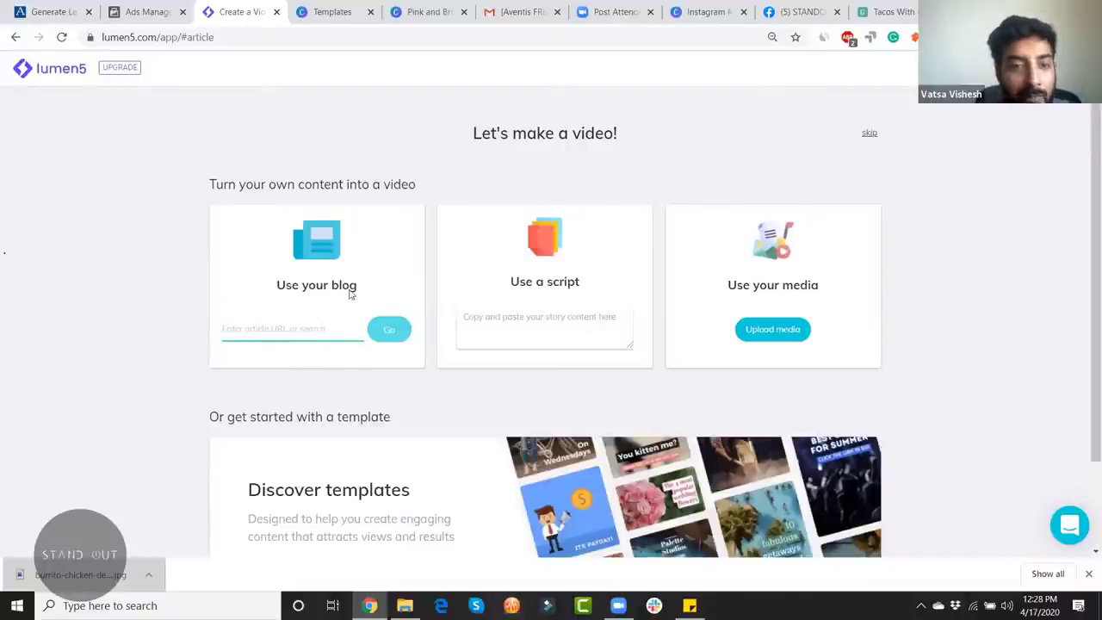
left_click(516, 331)
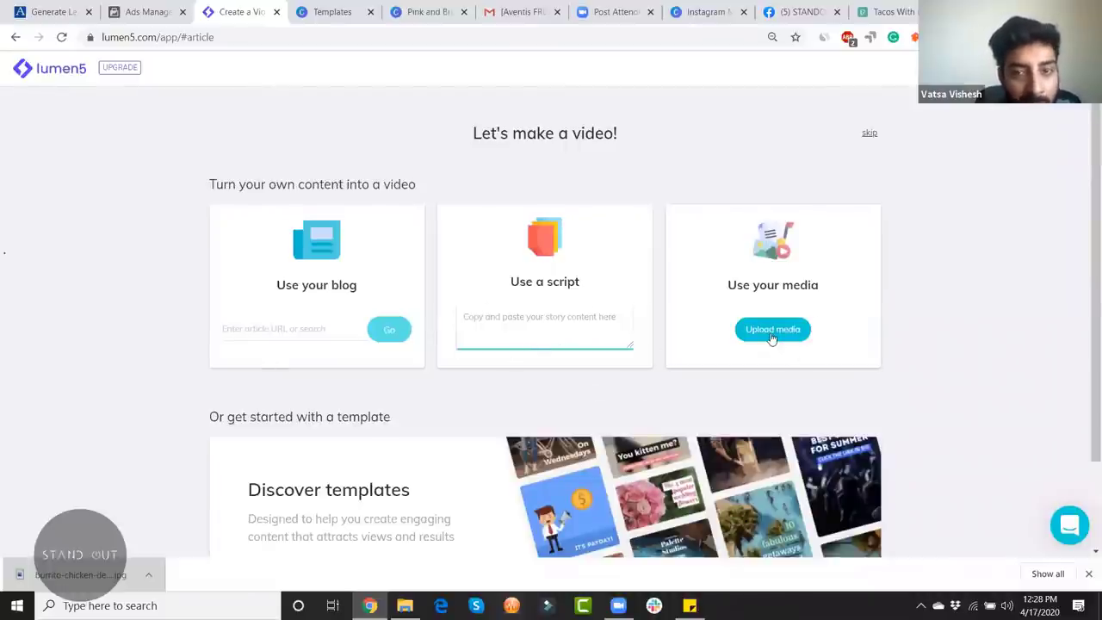
scroll(771, 338, "down", 2)
scroll(852, 419, "up", 2)
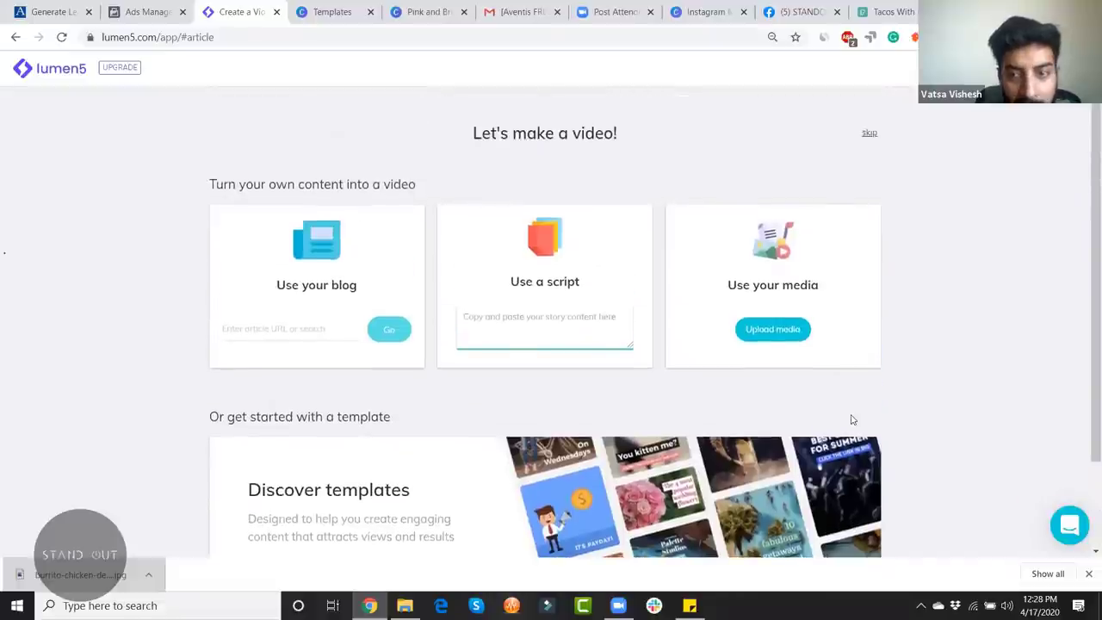
left_click(870, 136)
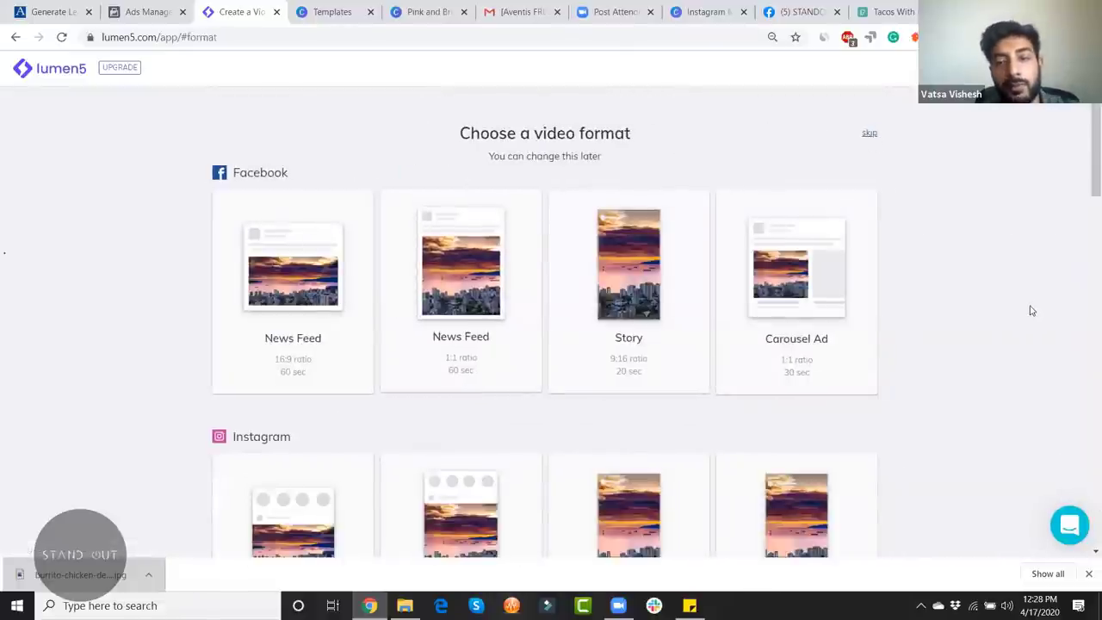
Step: Choose the Instagram Story 9:16 format and the Everybody theme
scroll(1037, 311, "down", 4)
scroll(1058, 266, "up", 4)
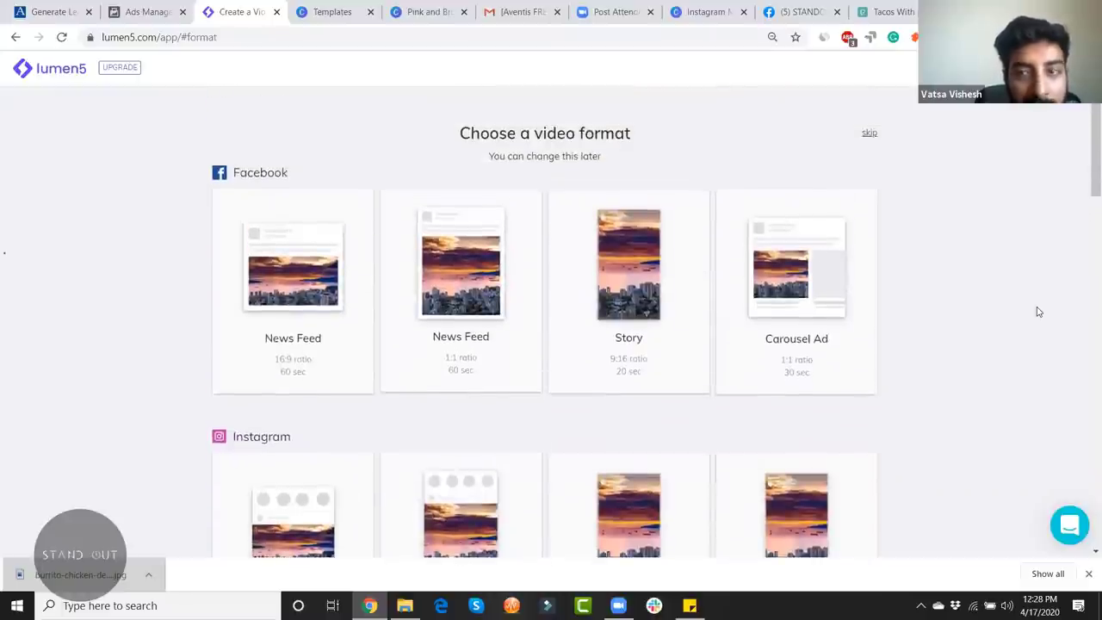
scroll(1086, 223, "down", 3)
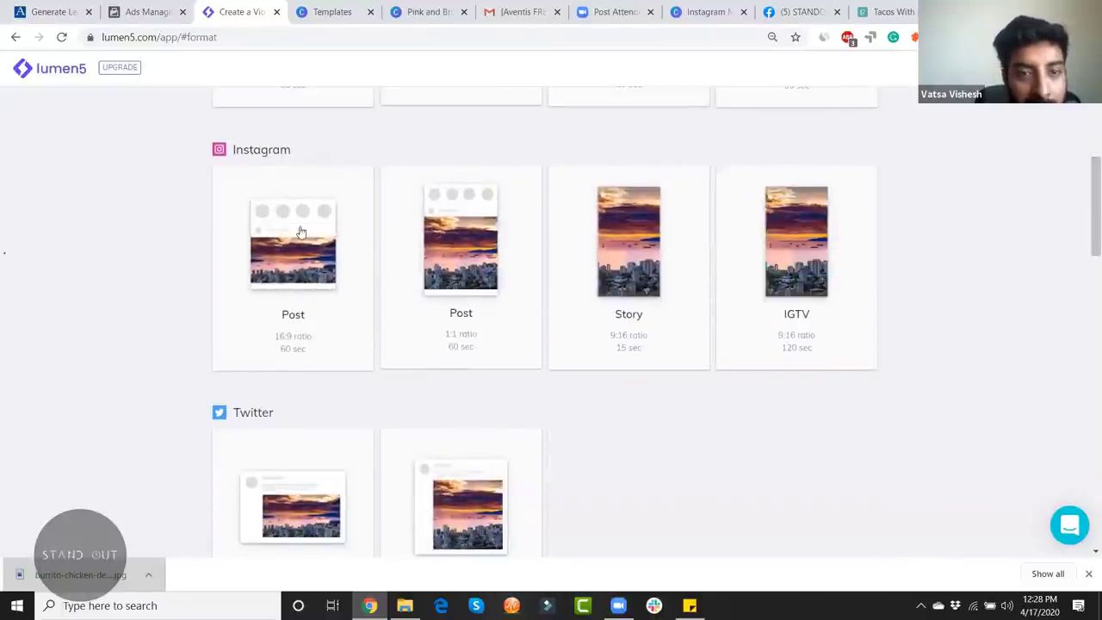
left_click(633, 254)
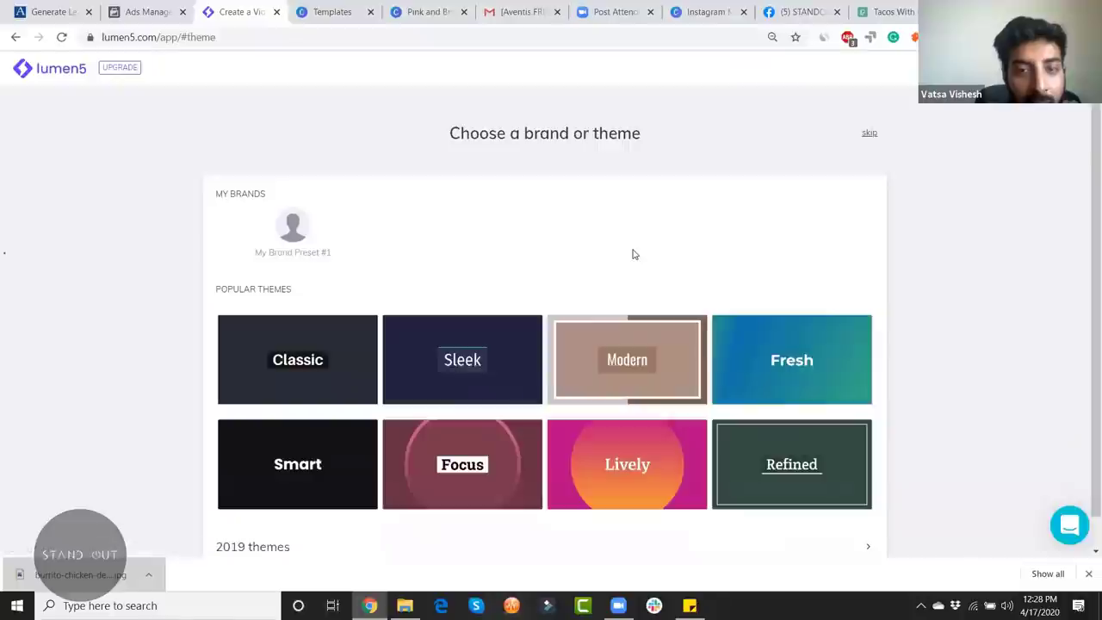
scroll(750, 347, "down", 1)
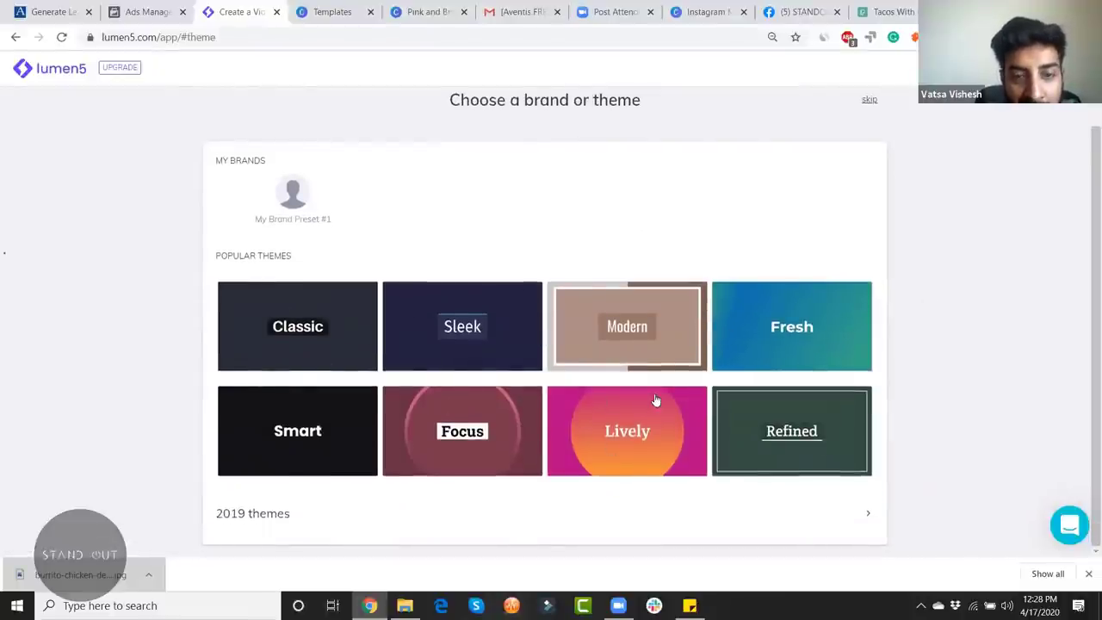
scroll(826, 396, "up", 1)
scroll(822, 404, "down", 1)
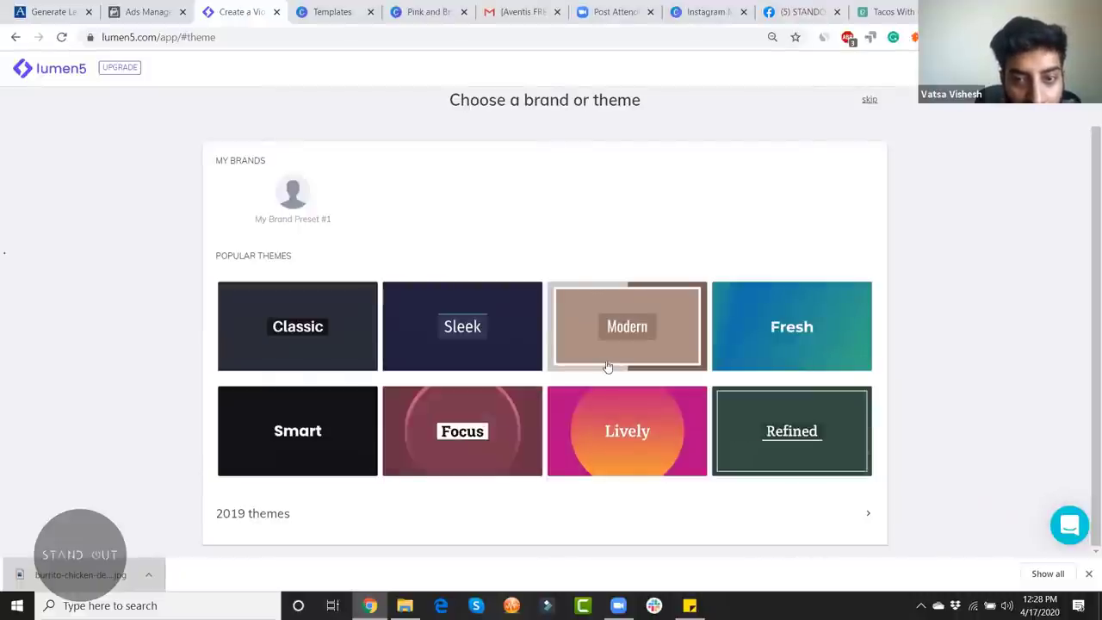
left_click(824, 331)
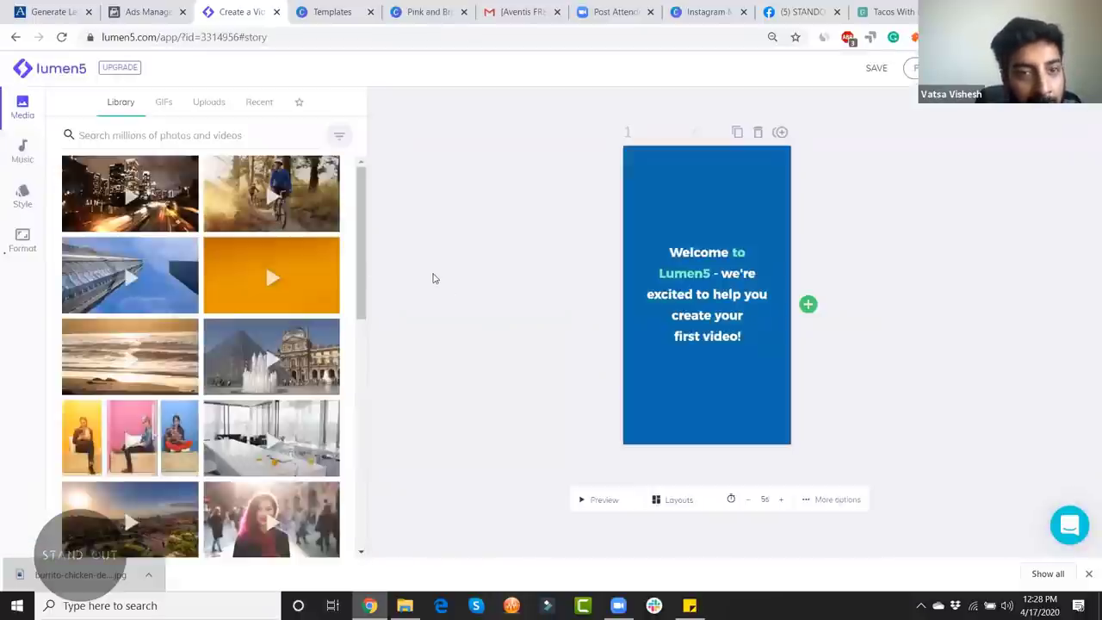
Step: Add two new slides after slide 1
left_click(808, 307)
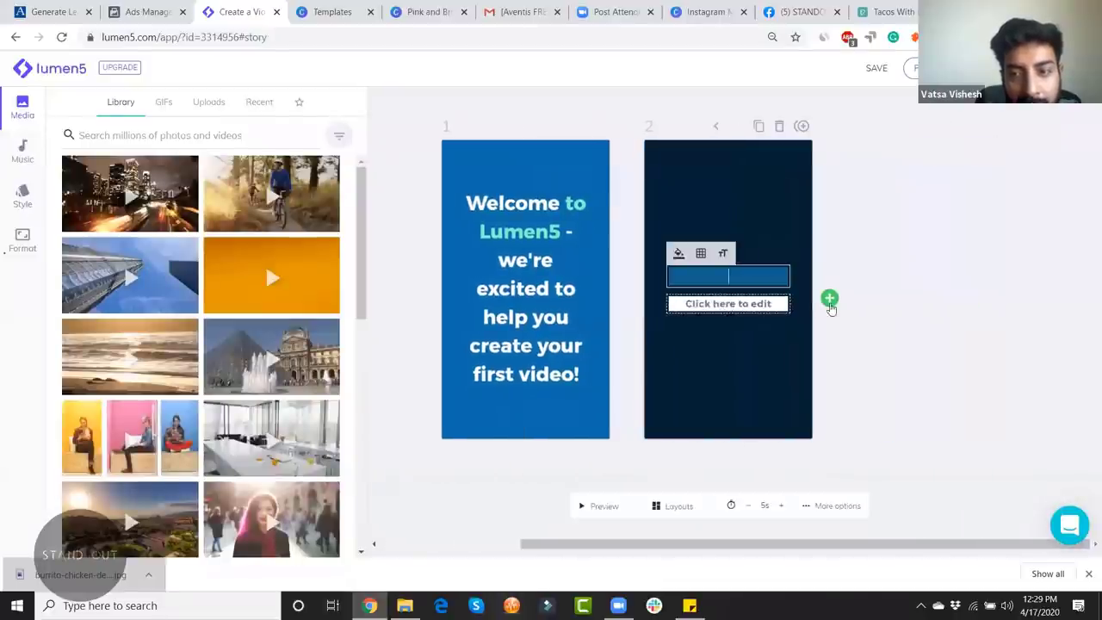
left_click(830, 299)
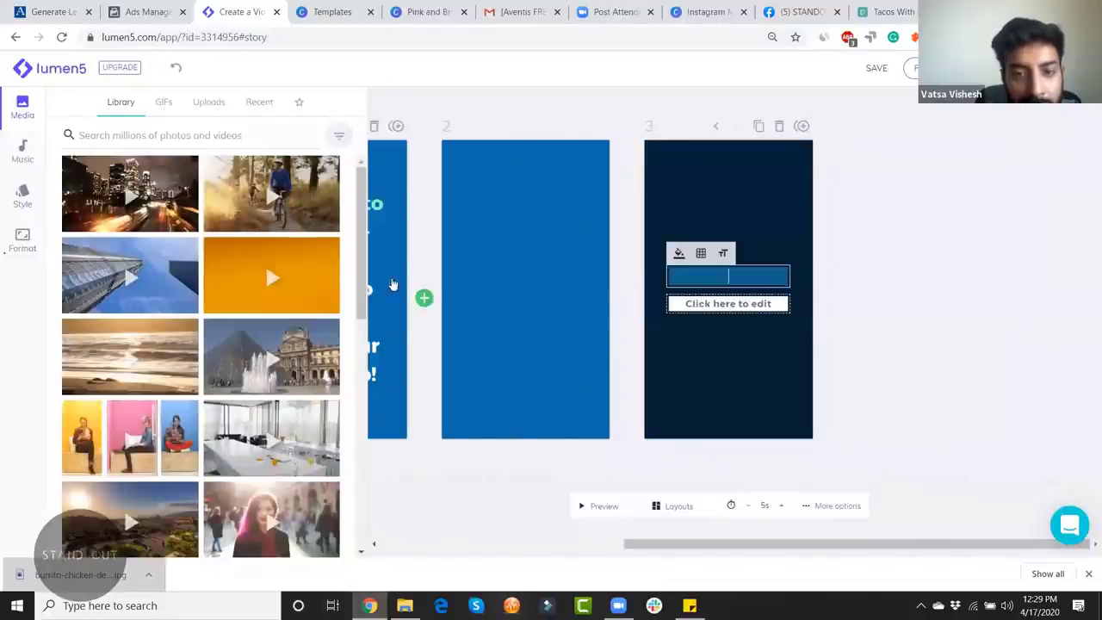
left_click_drag(749, 544, 503, 544)
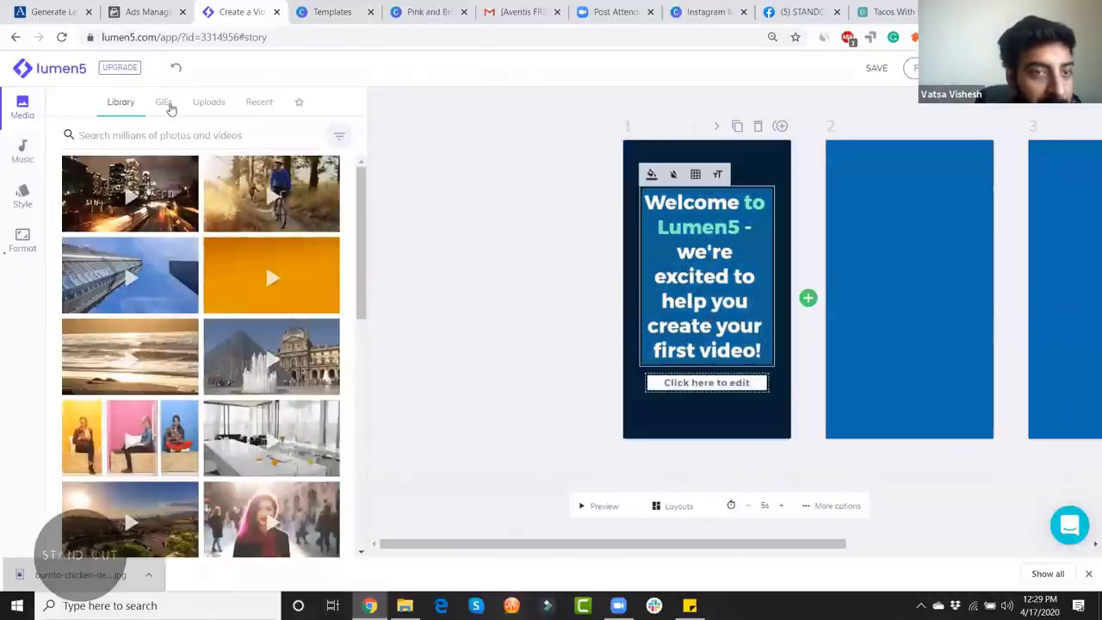
Step: Search the media library for 'food' and set the fast-food clip as scene 1's background
left_click(134, 134)
type("foo")
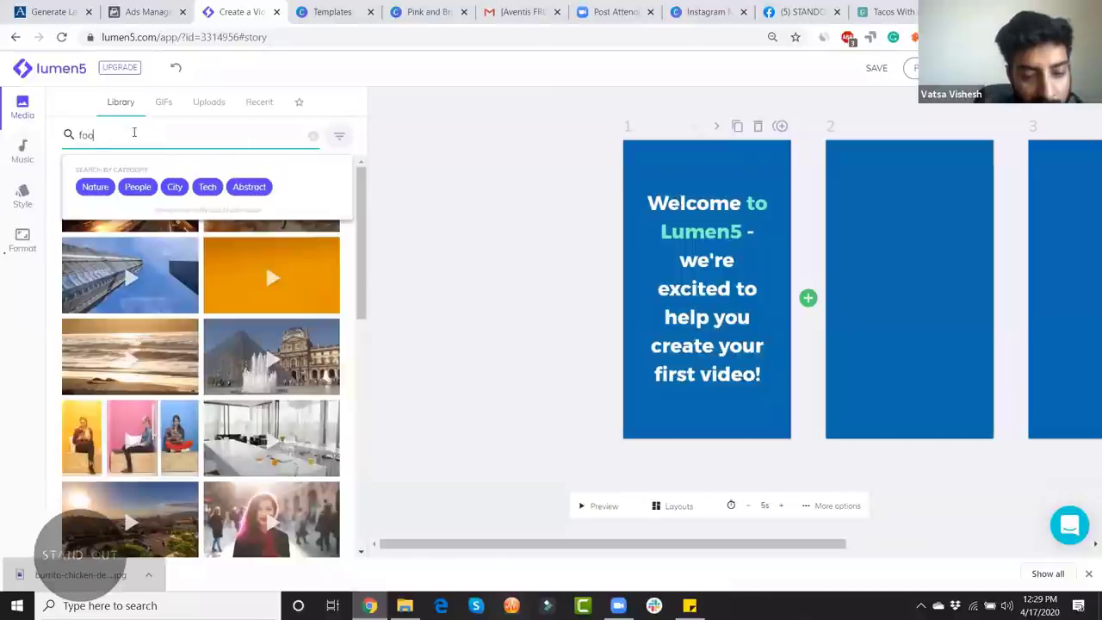
type("d")
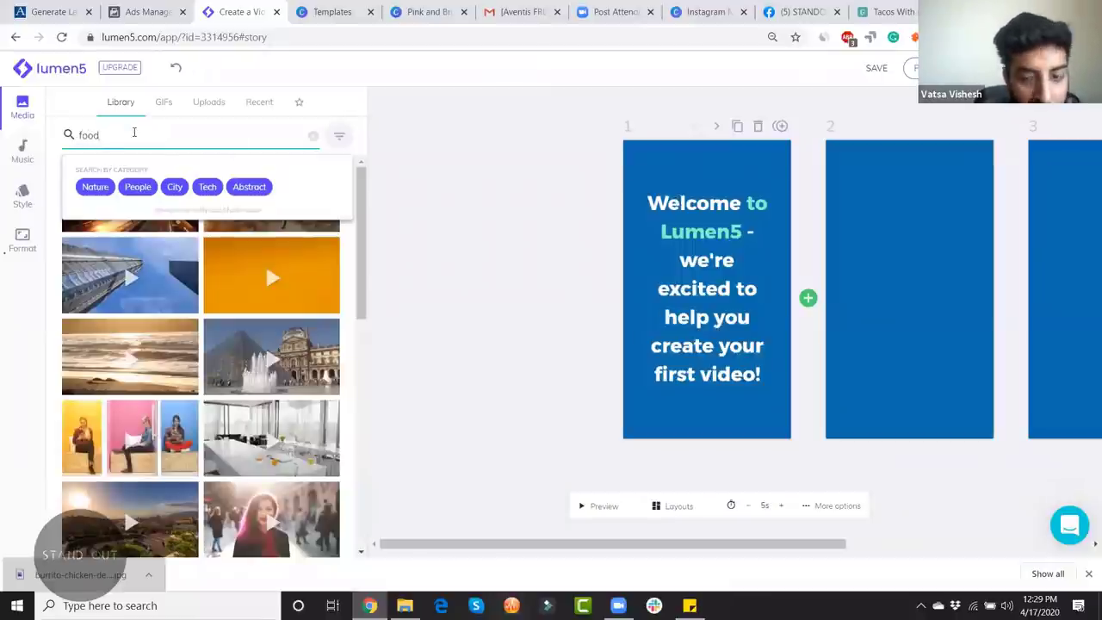
key("Return")
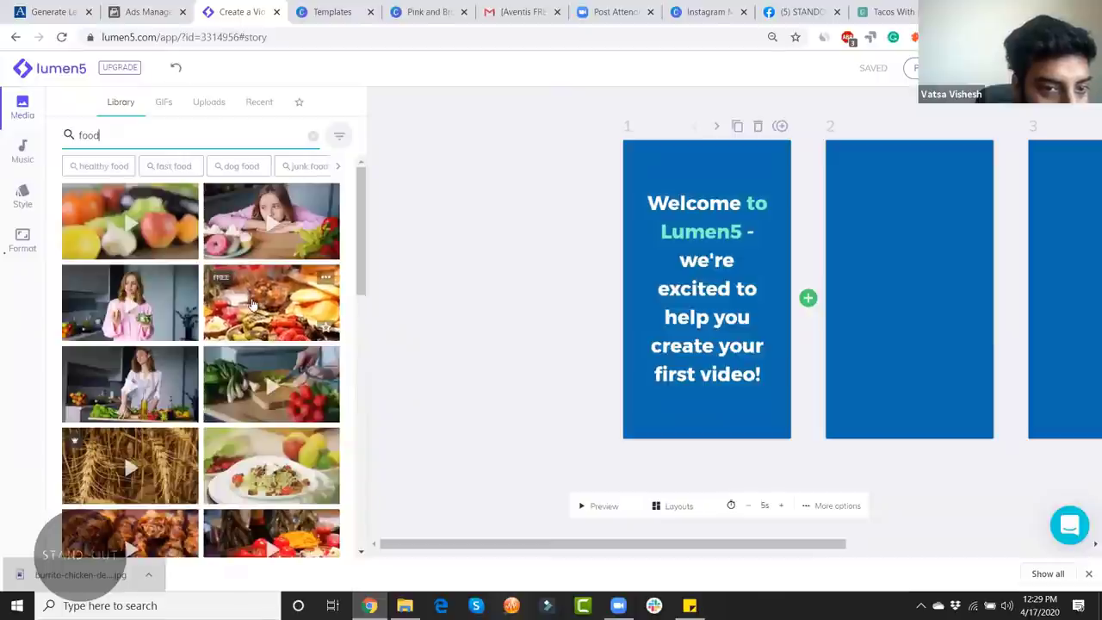
left_click_drag(253, 304, 701, 303)
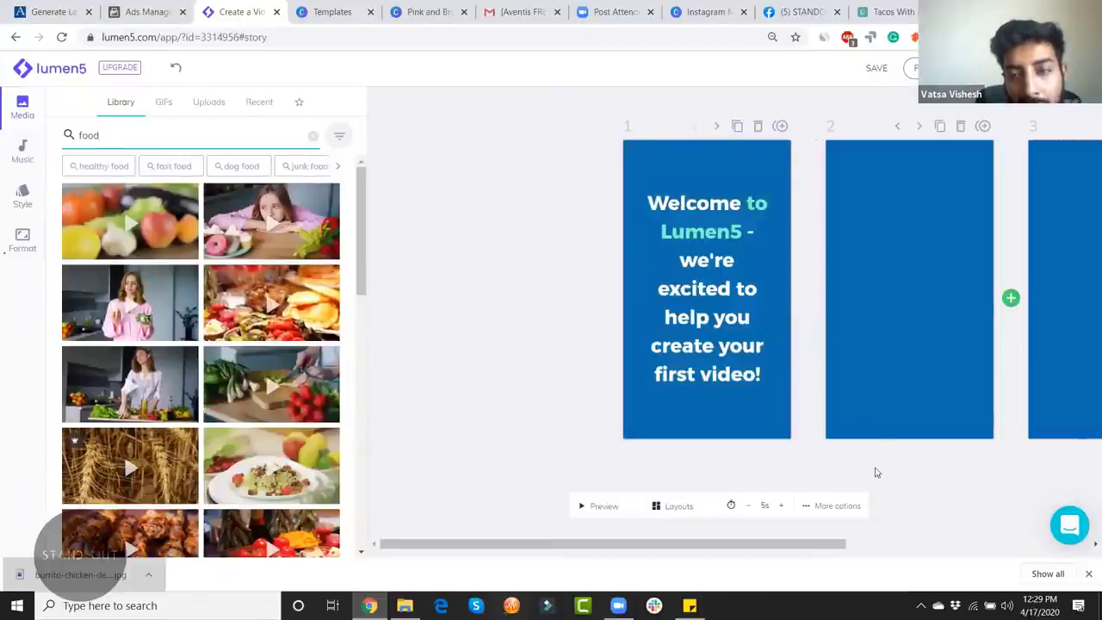
Step: Retitle the first scene's headline to 'Udaipur Street Food', fix a typo, and preview it
left_click(663, 216)
key("ctrl+a")
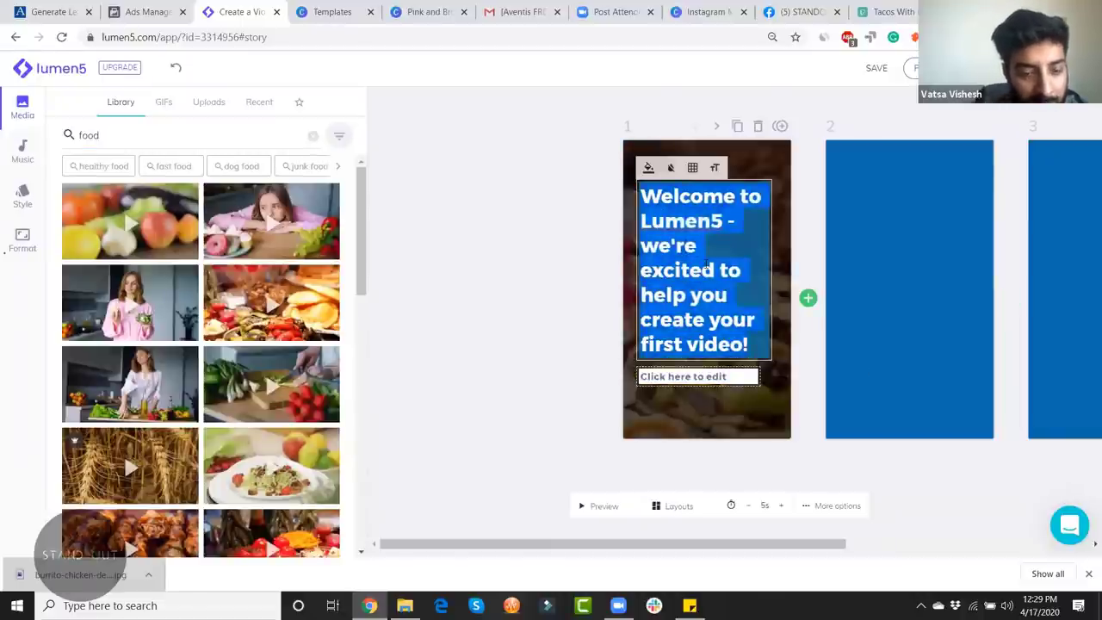
type("Food from Udai")
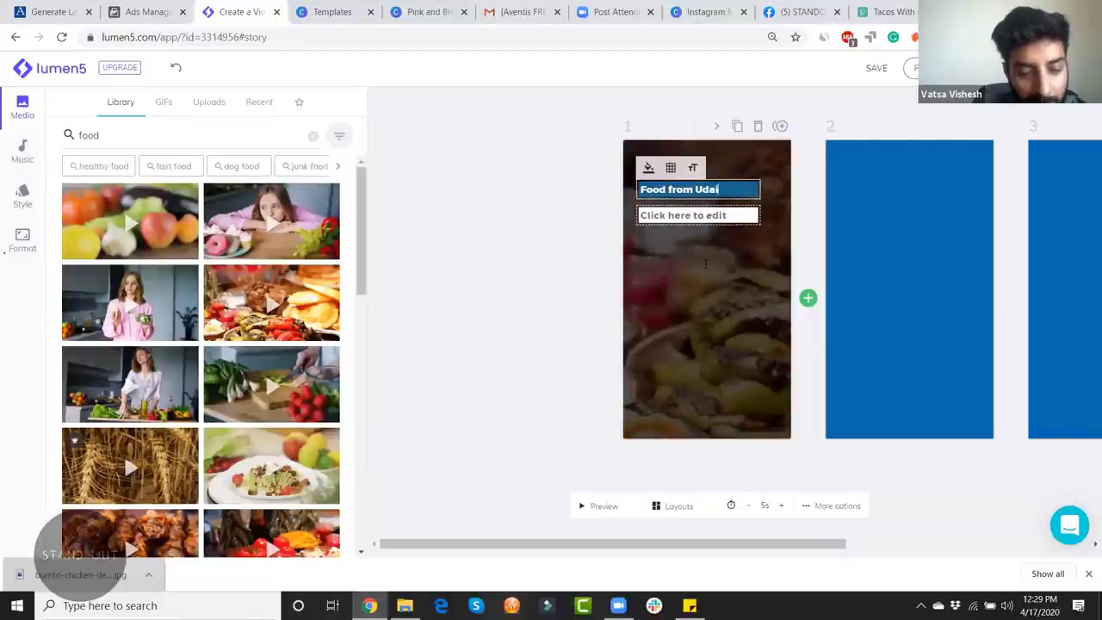
type("pur La")
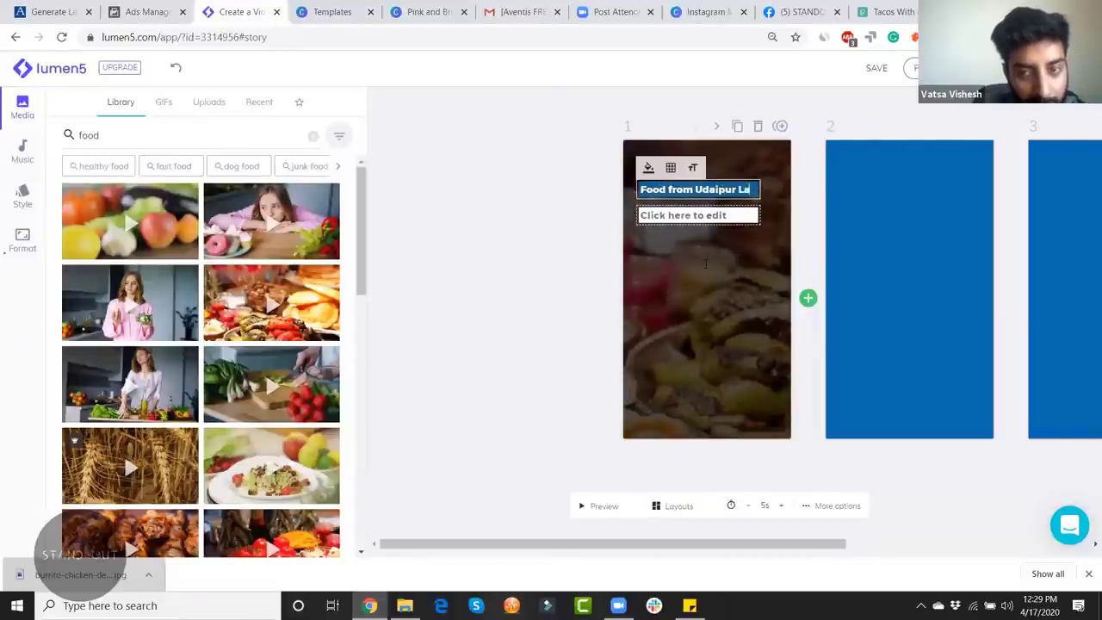
type("b")
key("BackSpace")
key("BackSpace")
key("BackSpace")
key("BackSpace")
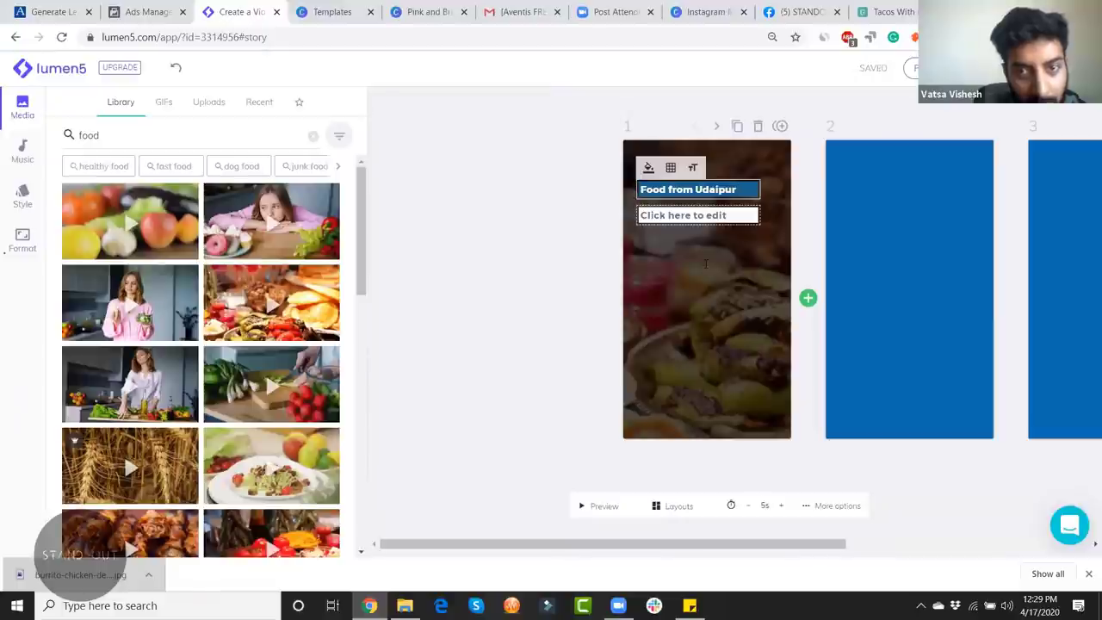
key("BackSpace")
key("BackSpace")
key("BackSpace")
key("BackSpace")
key("BackSpace")
key("BackSpace")
key("BackSpace")
key("BackSpace")
key("BackSpace")
key("BackSpace")
key("BackSpace")
key("BackSpace")
key("BackSpace")
key("BackSpace")
key("BackSpace")
key("BackSpace")
key("BackSpace")
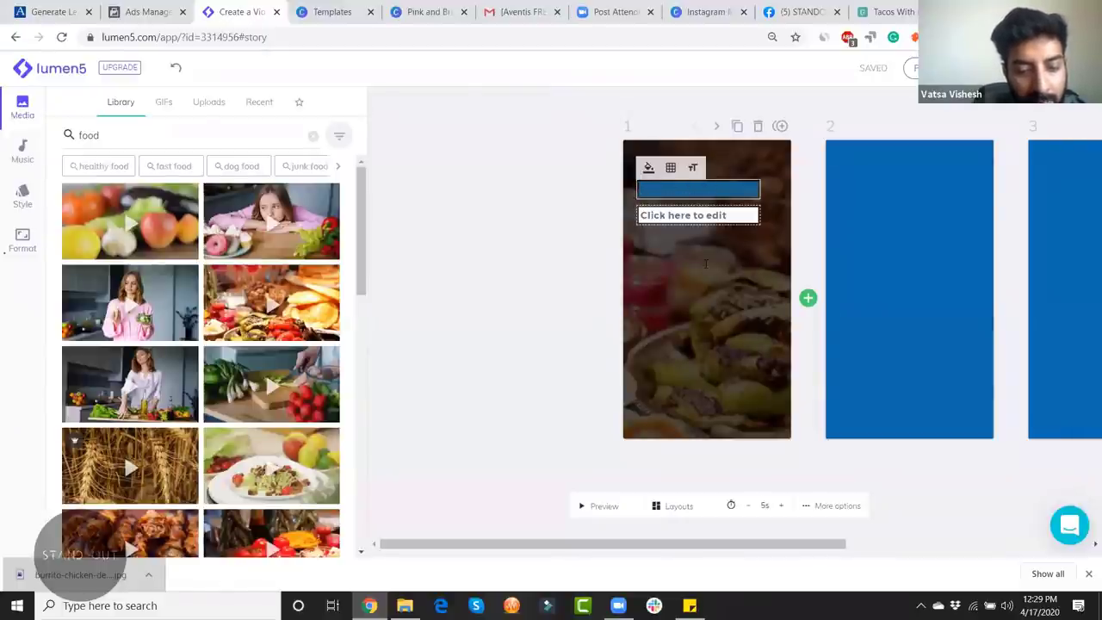
type("Udaipur Street Dood")
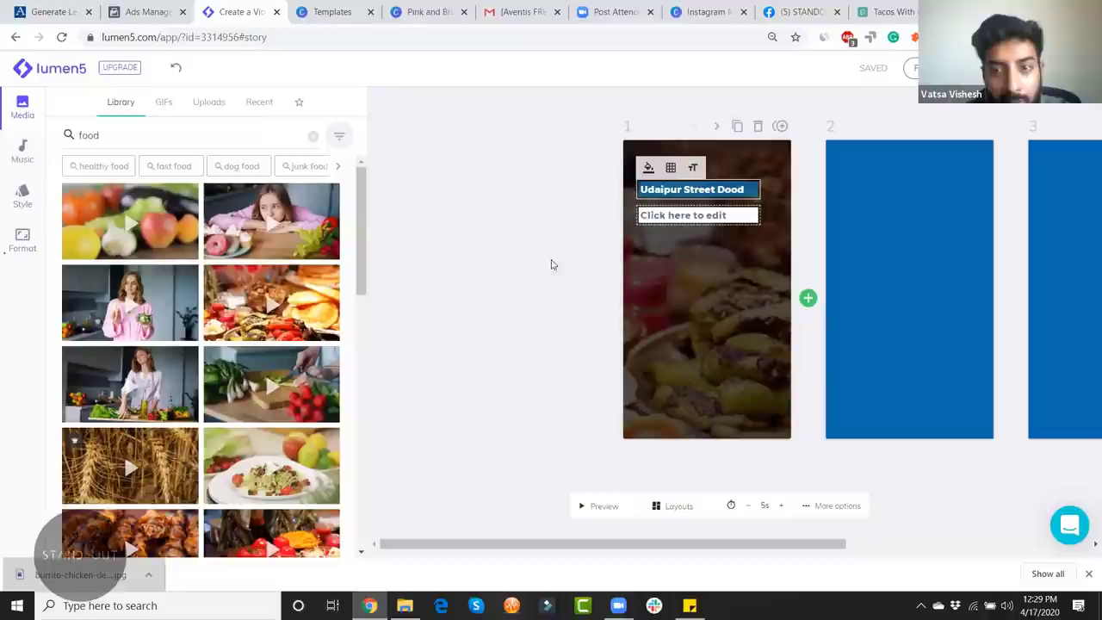
left_click(393, 264)
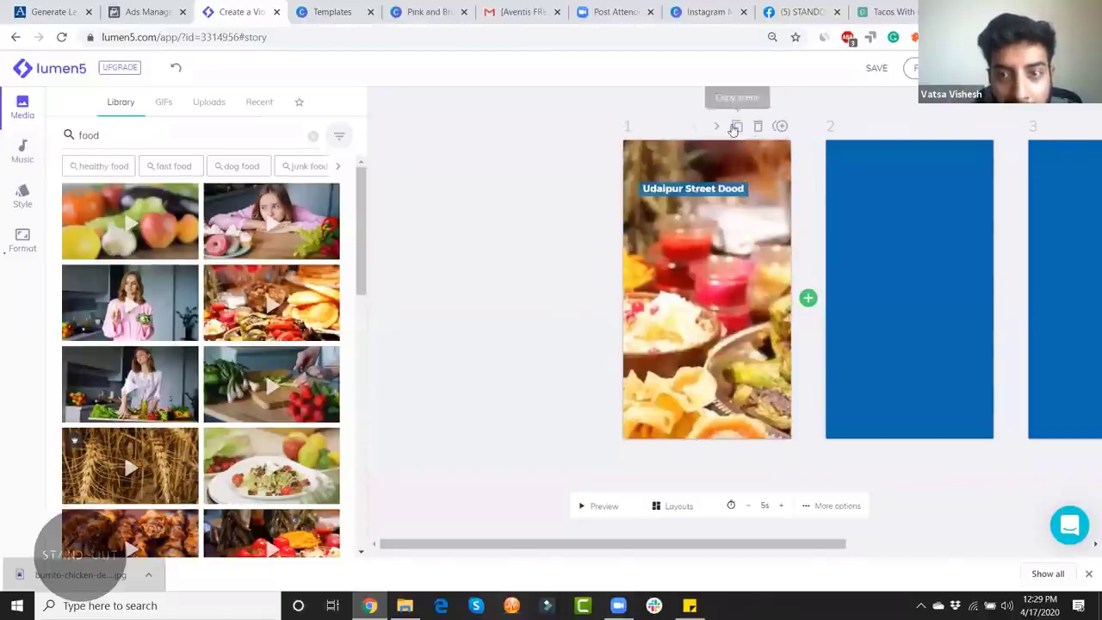
left_click(608, 505)
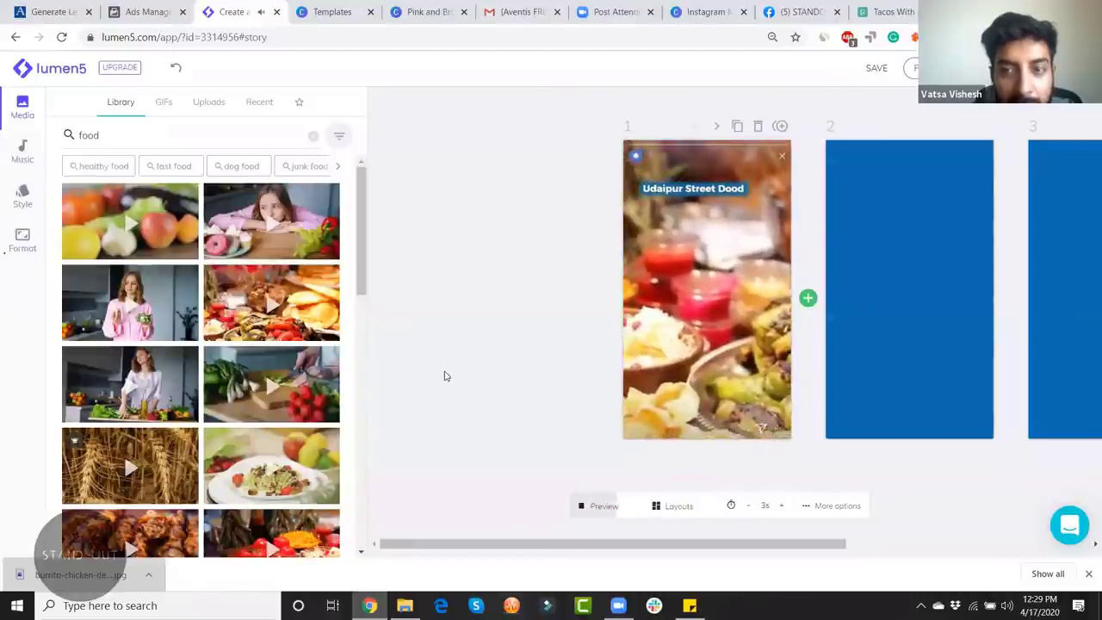
left_click(727, 188)
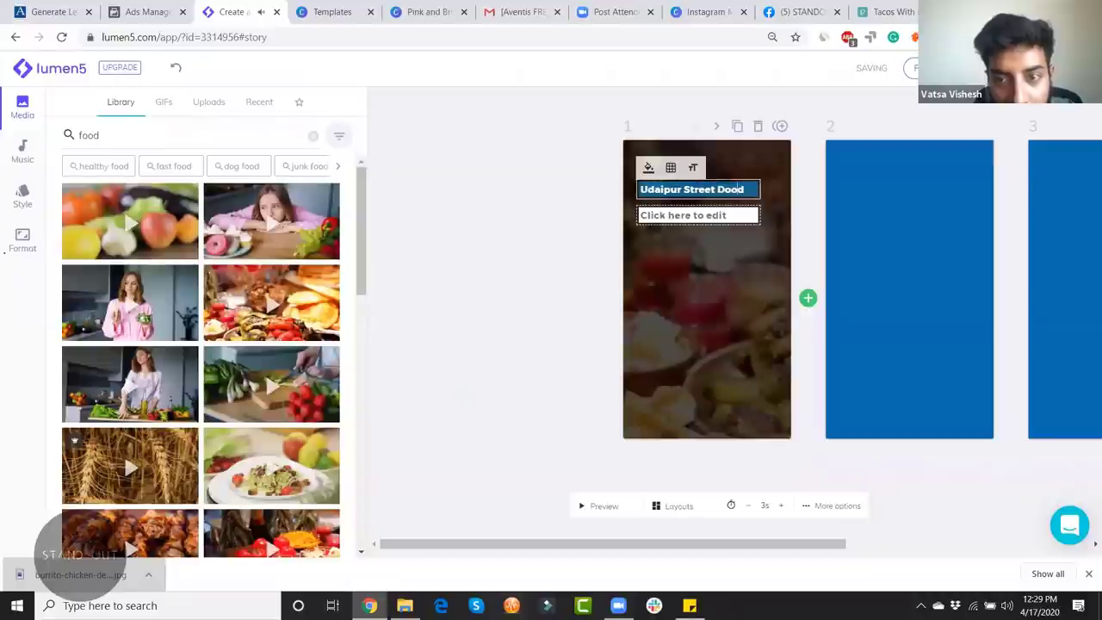
key("BackSpace")
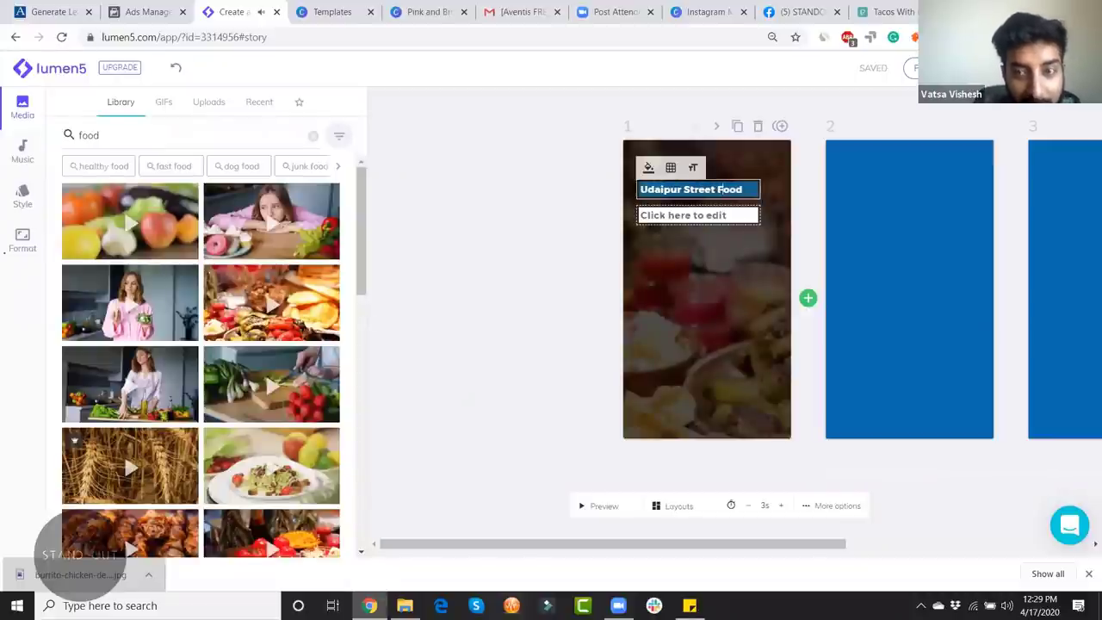
left_click(561, 298)
left_click(594, 506)
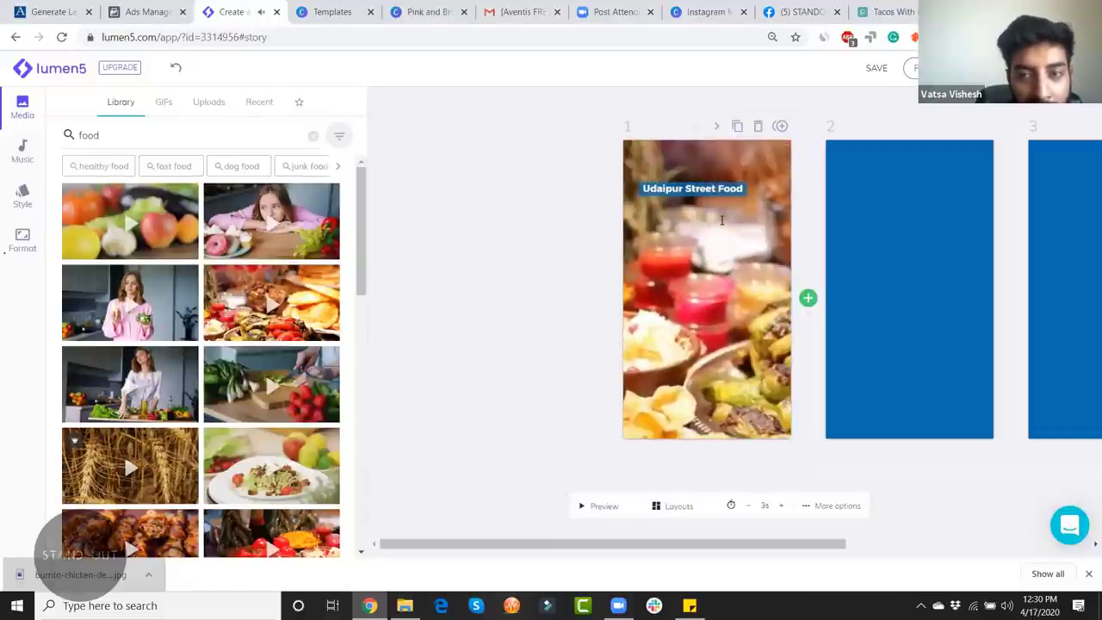
Step: Add the subtitle 'FREE Delivery today!' under the headline, preview, and insert a blank scene 2
left_click(711, 188)
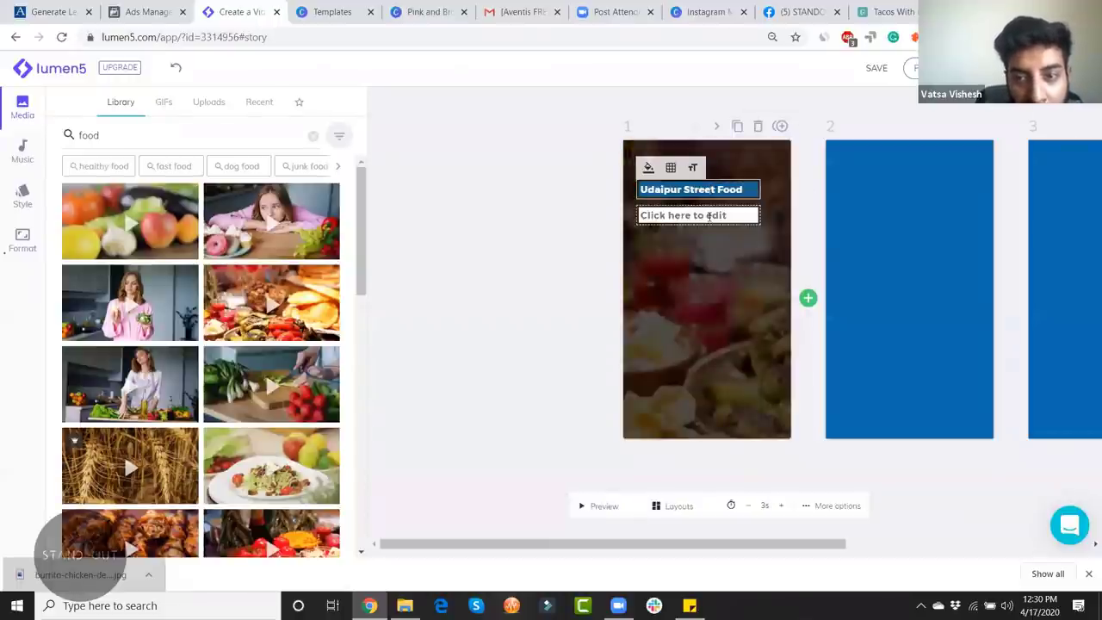
left_click(709, 216)
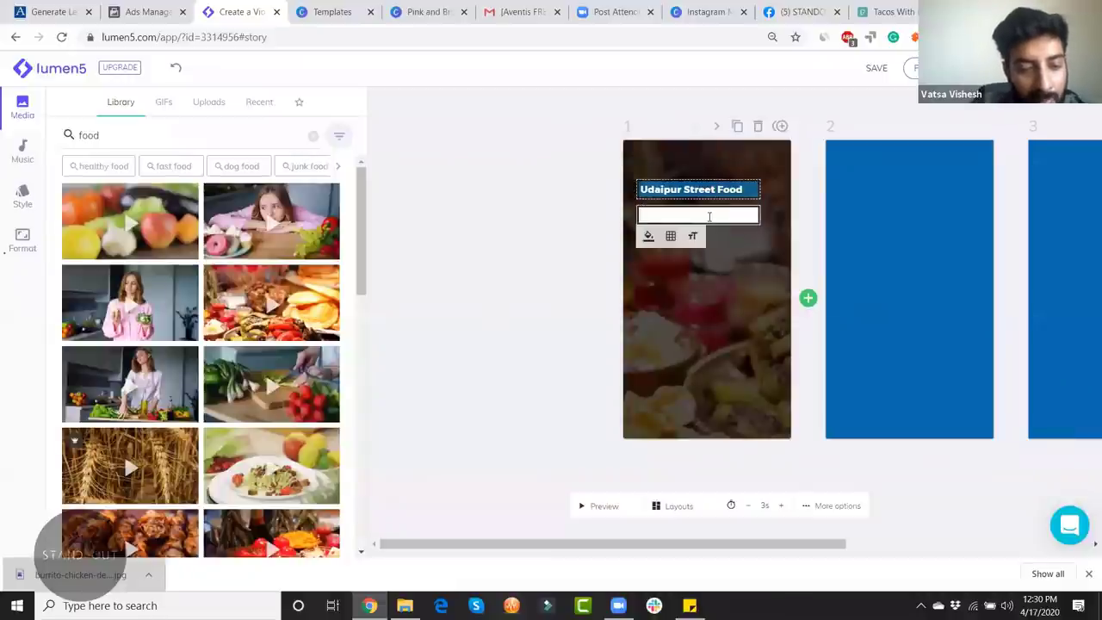
type("FREE Delivery today!")
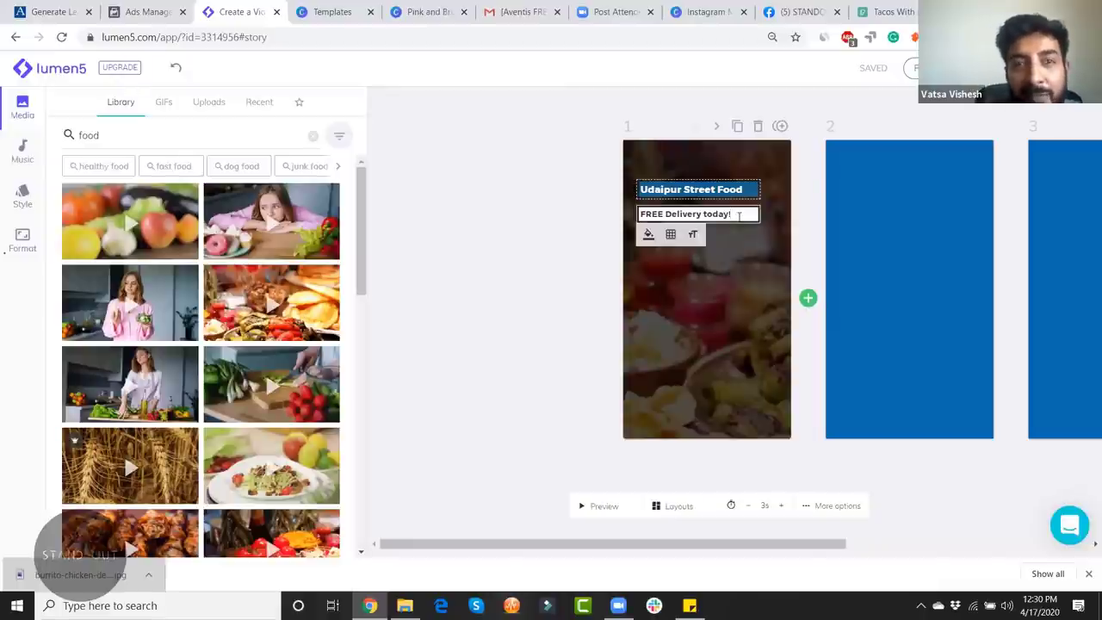
left_click(523, 325)
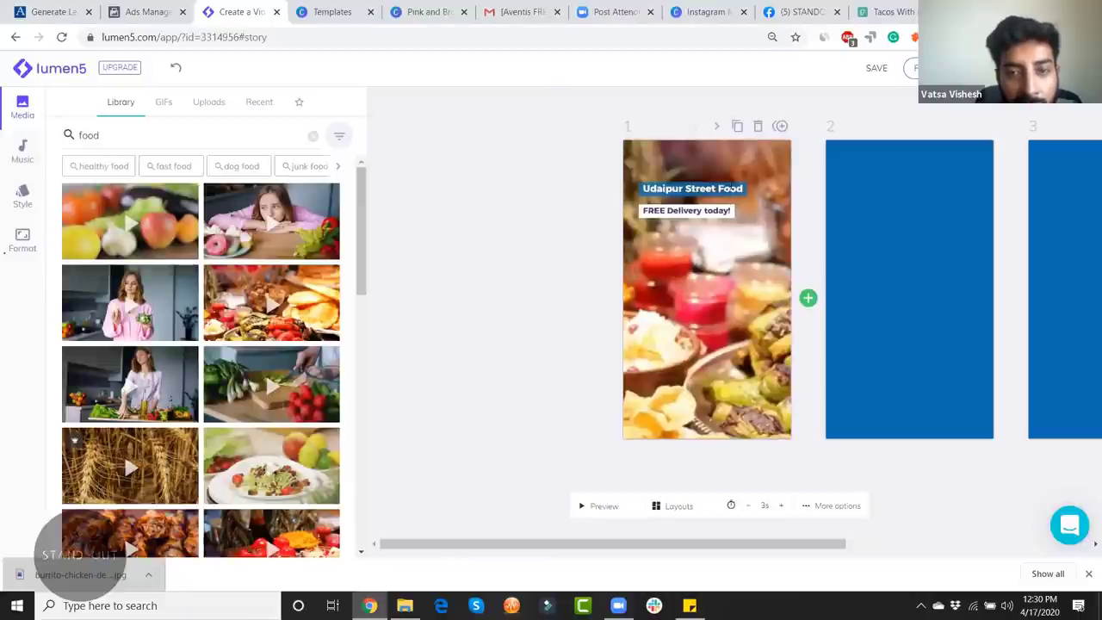
left_click(744, 189)
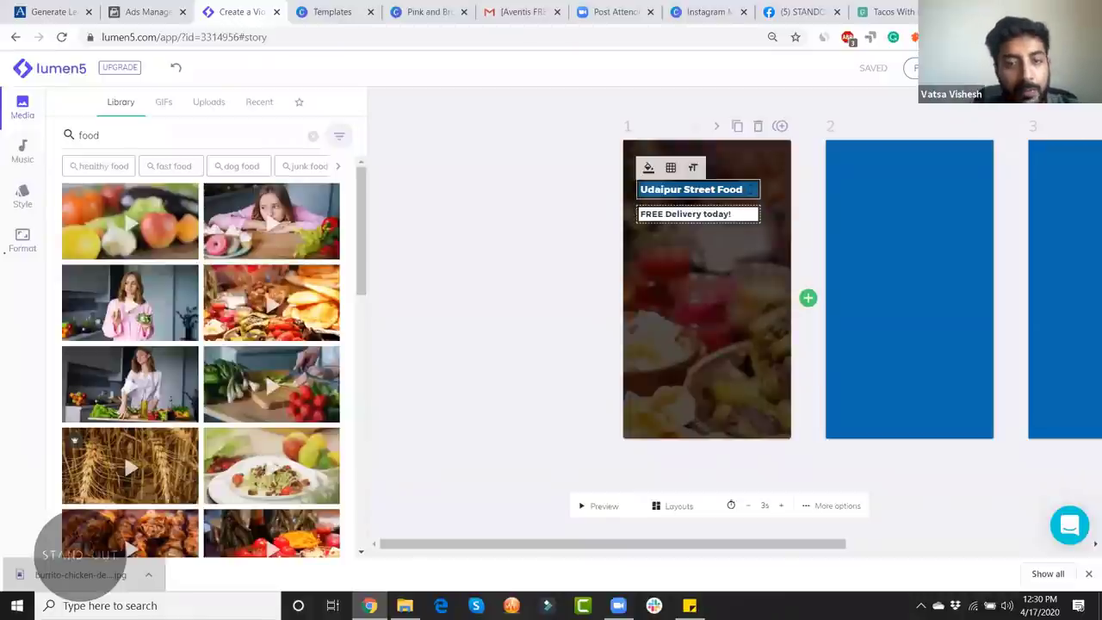
left_click(559, 374)
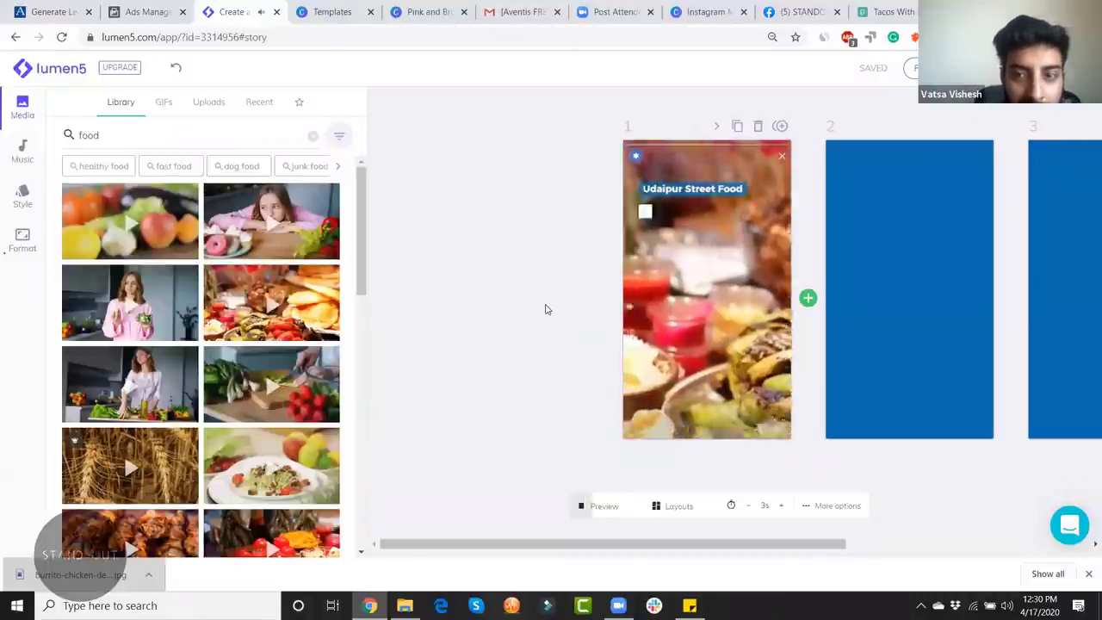
left_click(809, 300)
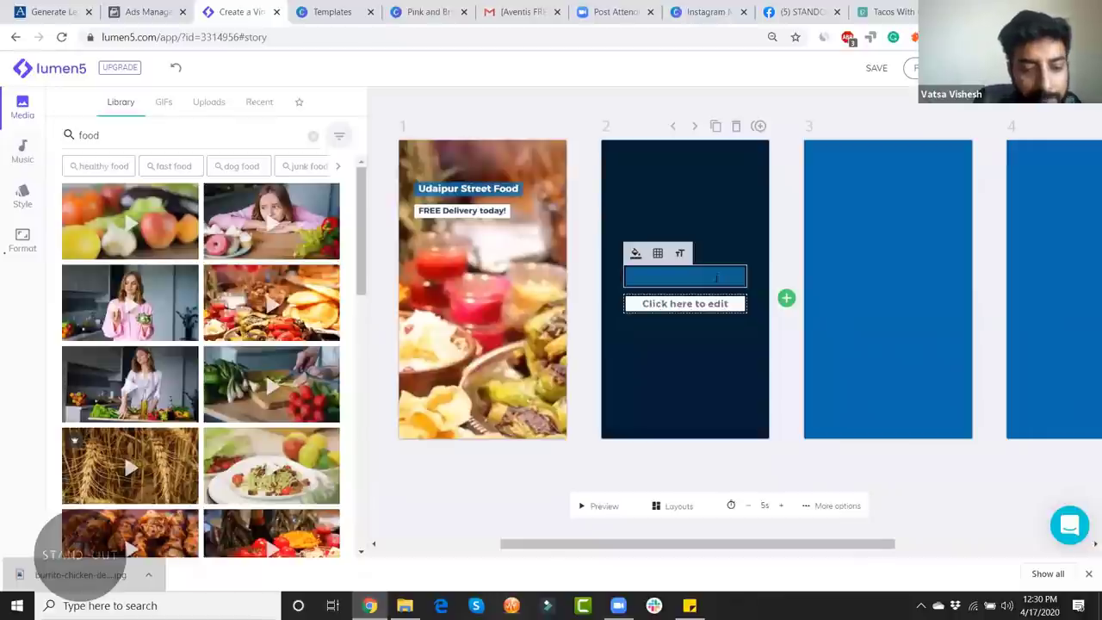
Step: Write 'Order Online' with the second line 'Get 30% Off' on the blue scene 2
type("Order Onl")
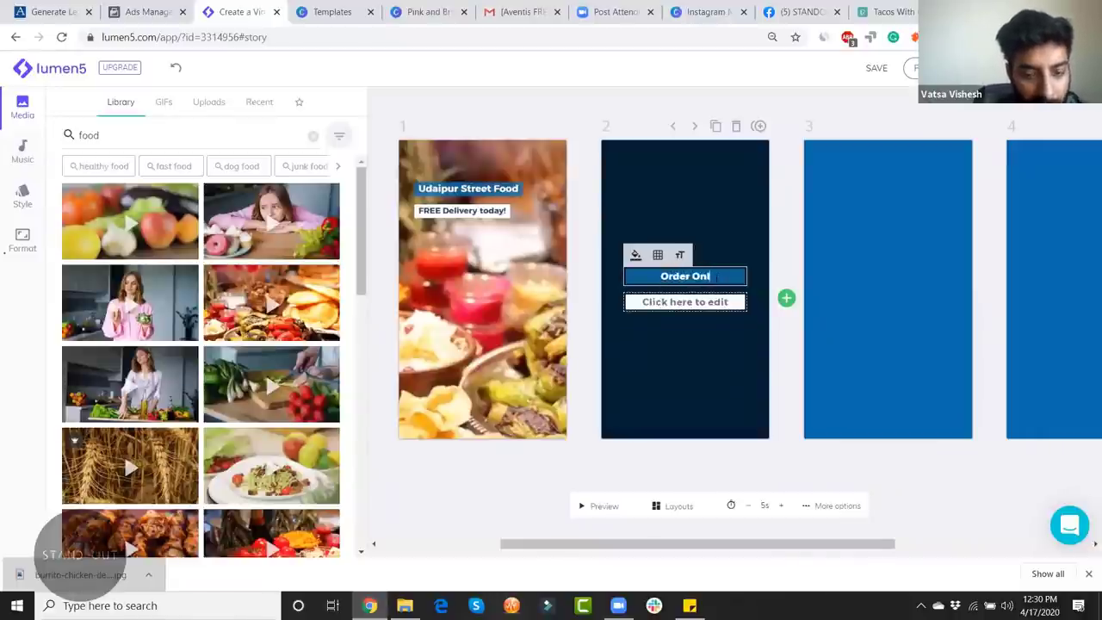
type("ine")
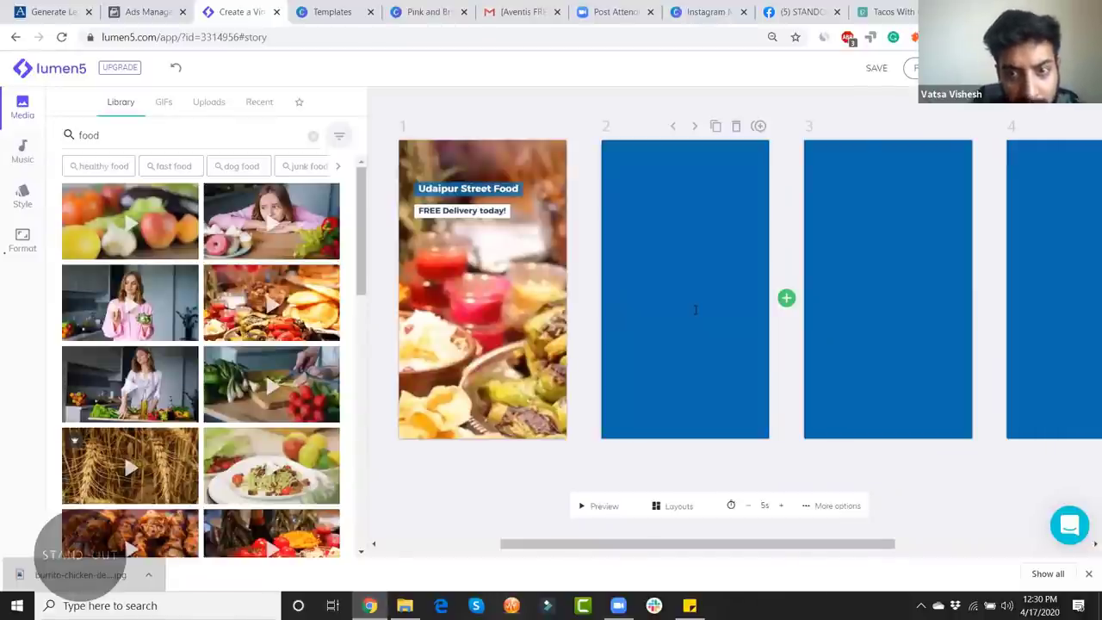
type("Get 30")
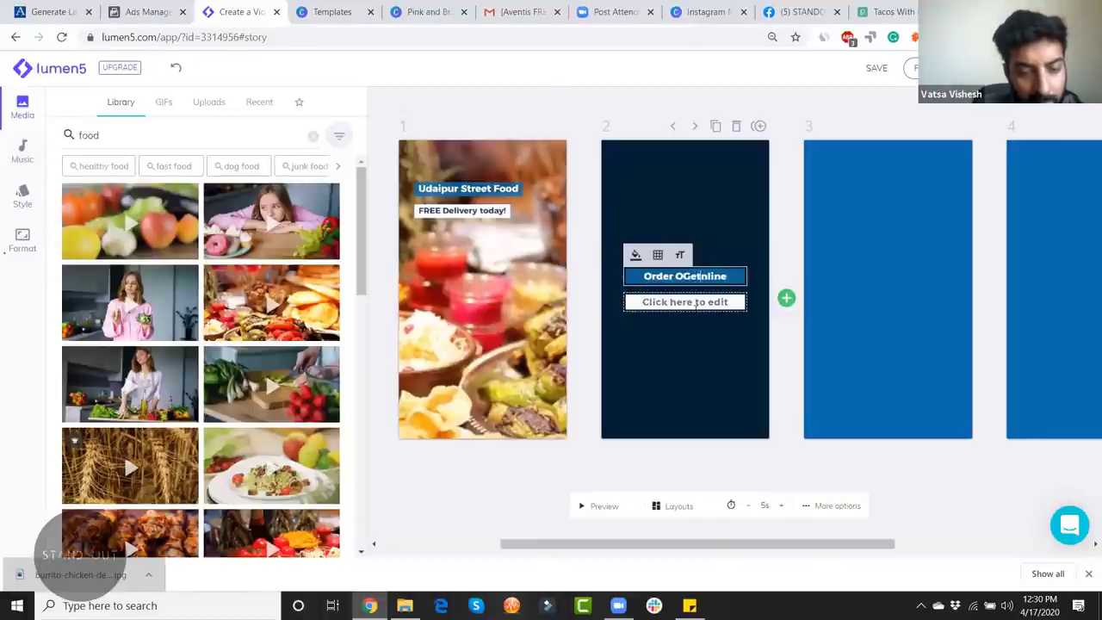
type("% Off")
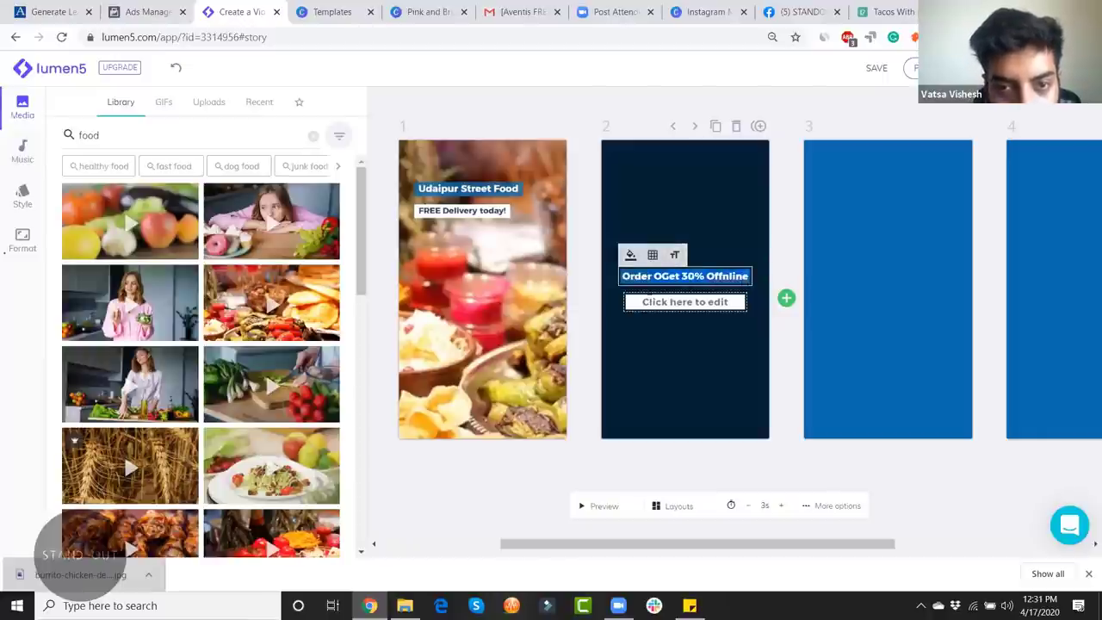
type("Order Online")
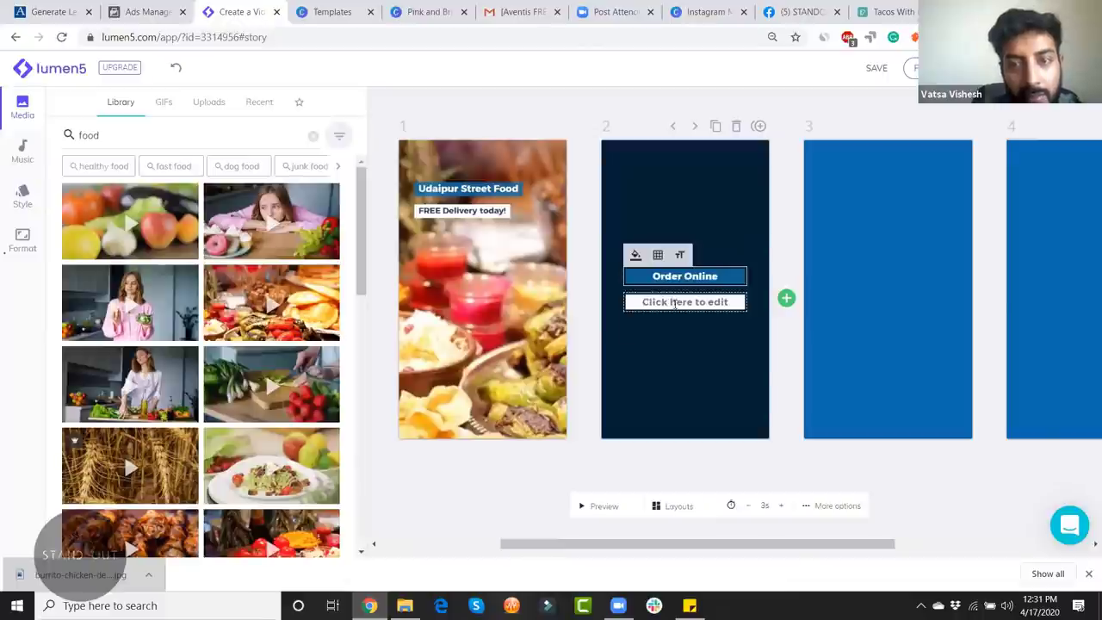
left_click(675, 302)
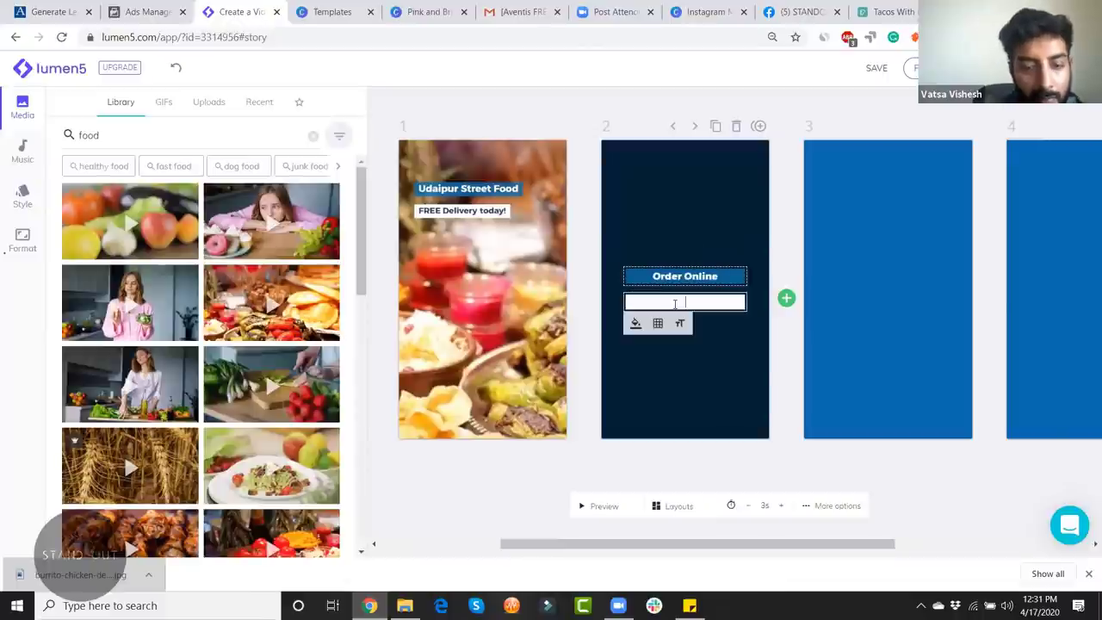
type("Get 30")
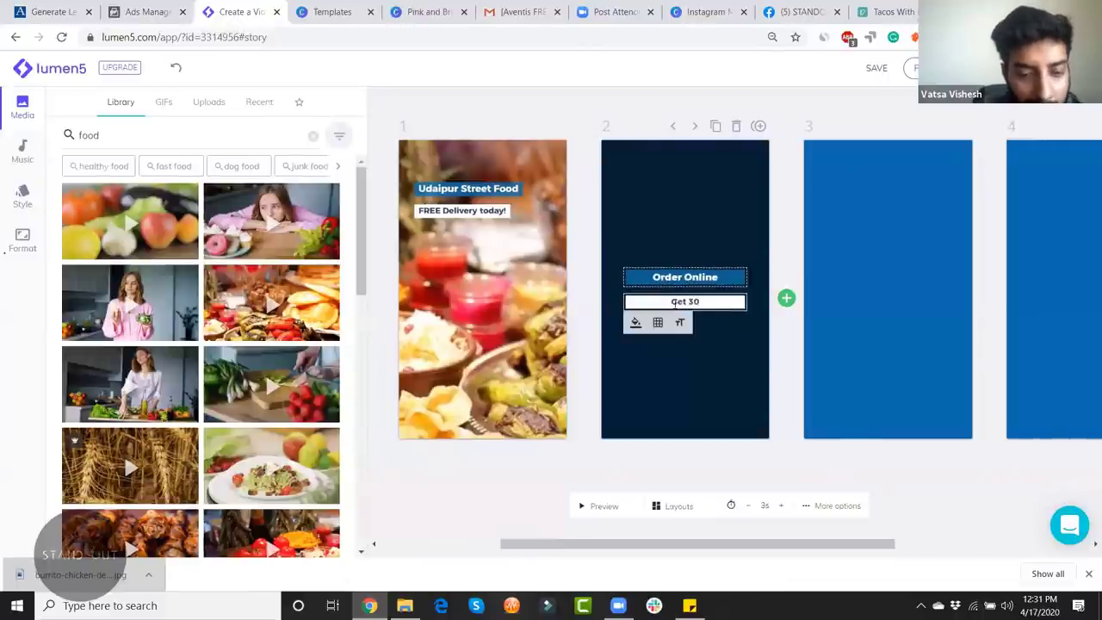
type("% Off")
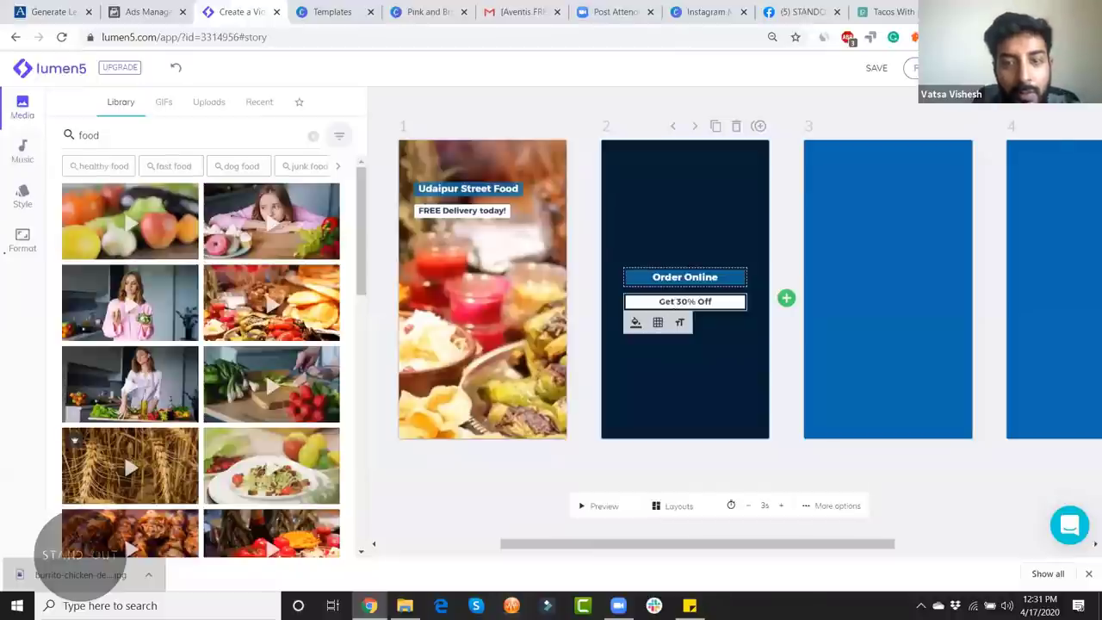
left_click(746, 455)
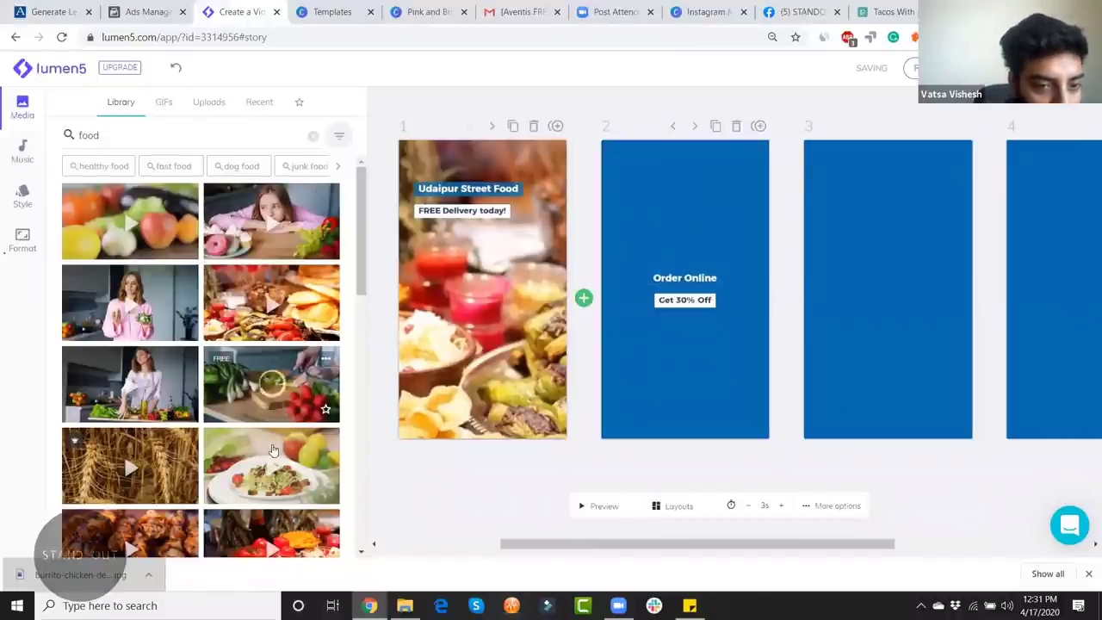
Step: Place the grilled kebab clip from the Media library on scene 2 and preview it
scroll(272, 456, "down", 3)
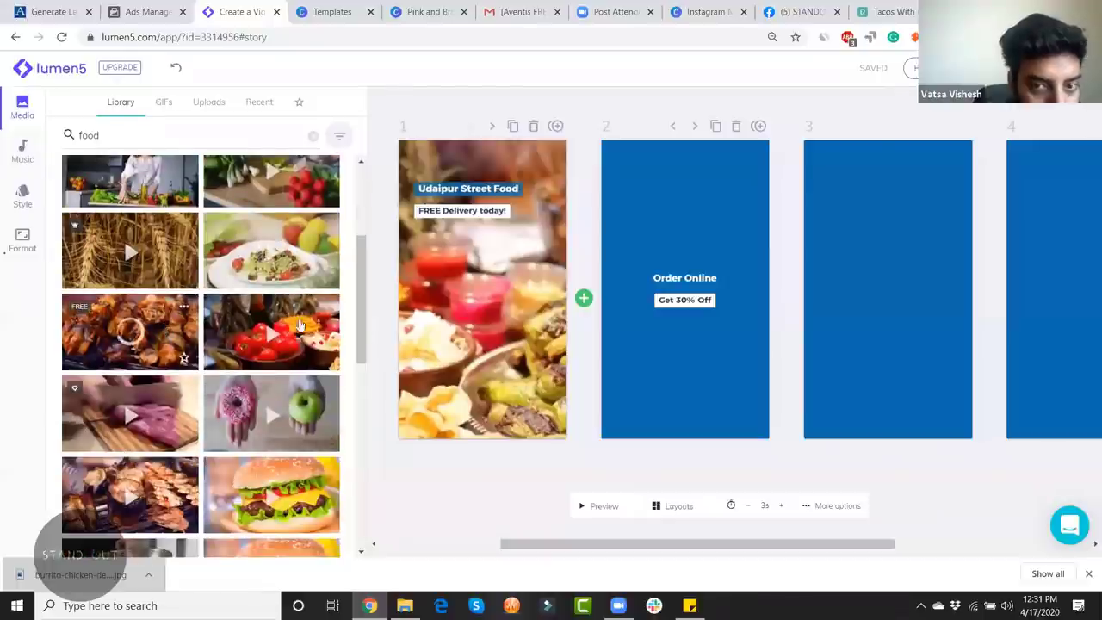
left_click_drag(299, 325, 680, 327)
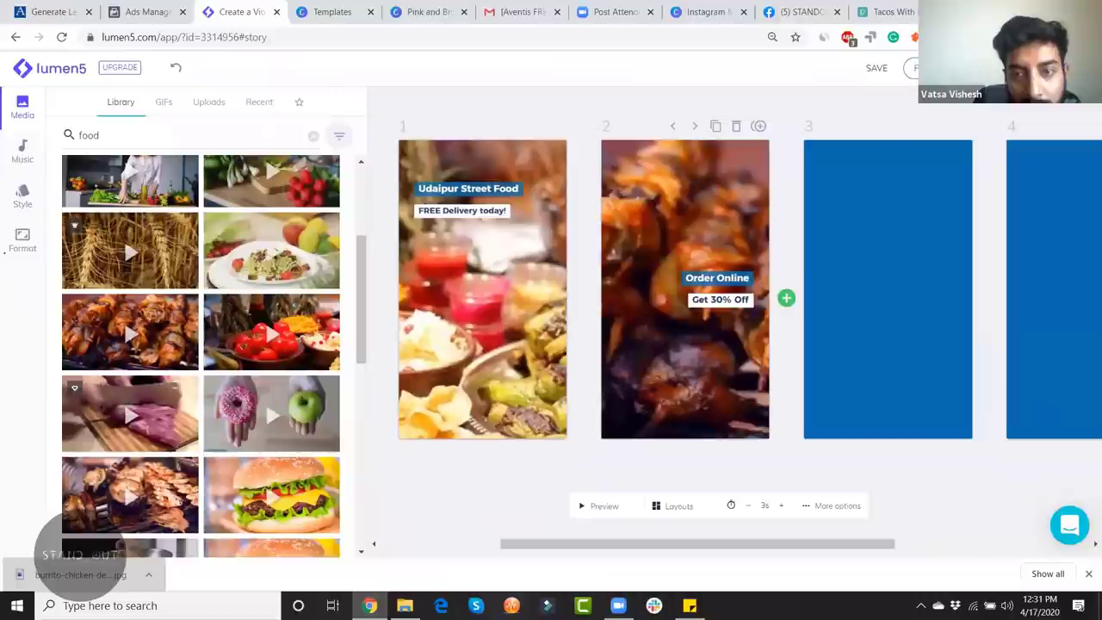
left_click(590, 505)
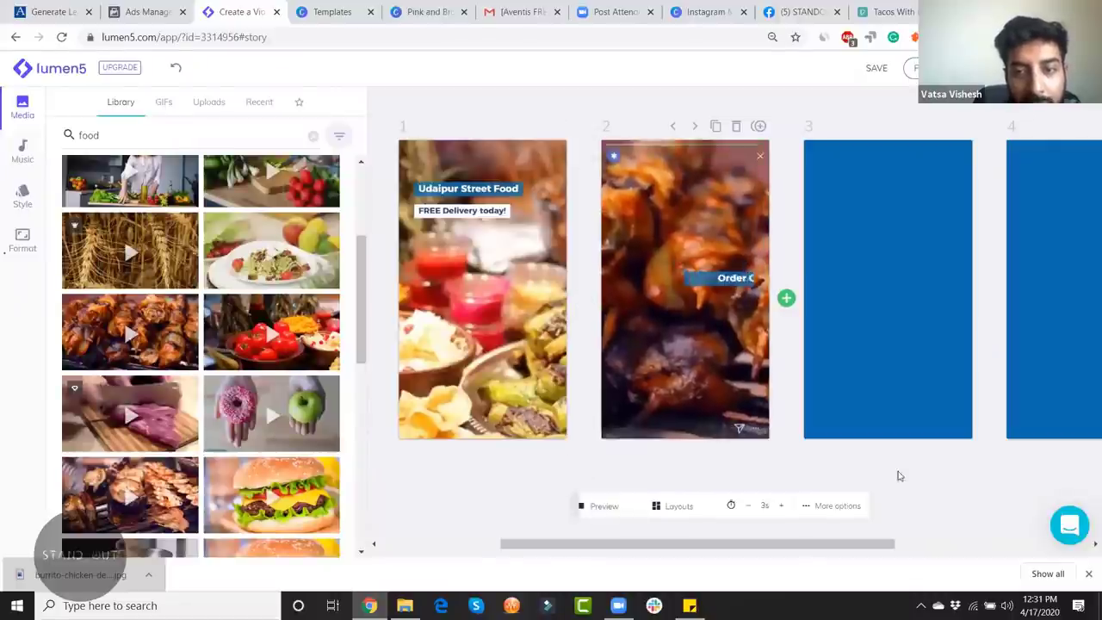
Step: Delete the two leftover blank blue scenes, leaving a two-scene story
left_click(917, 160)
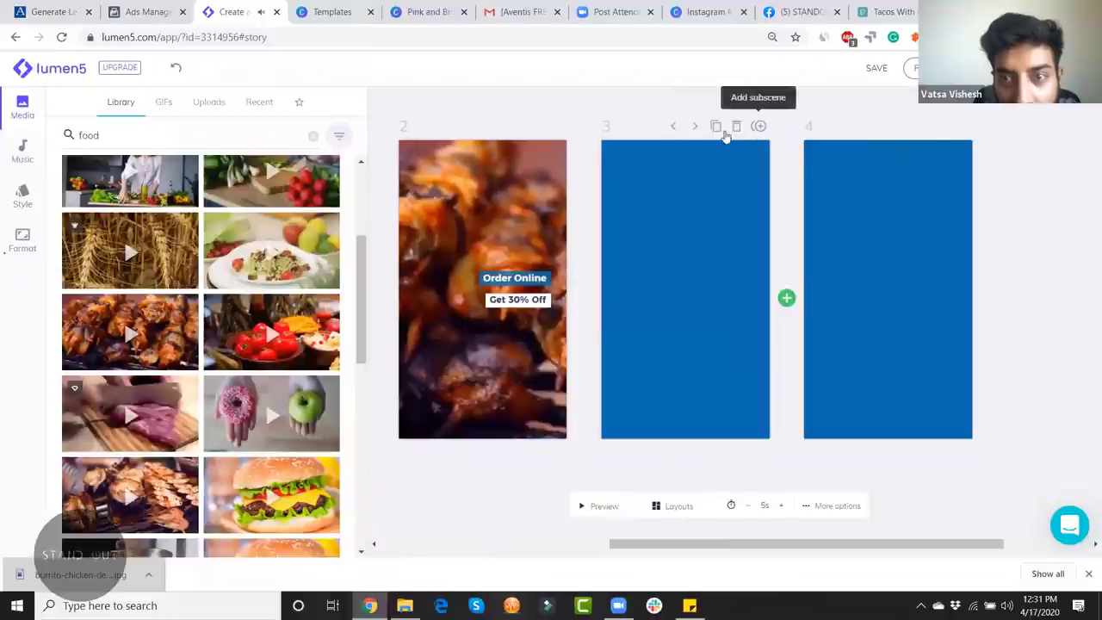
left_click(806, 508)
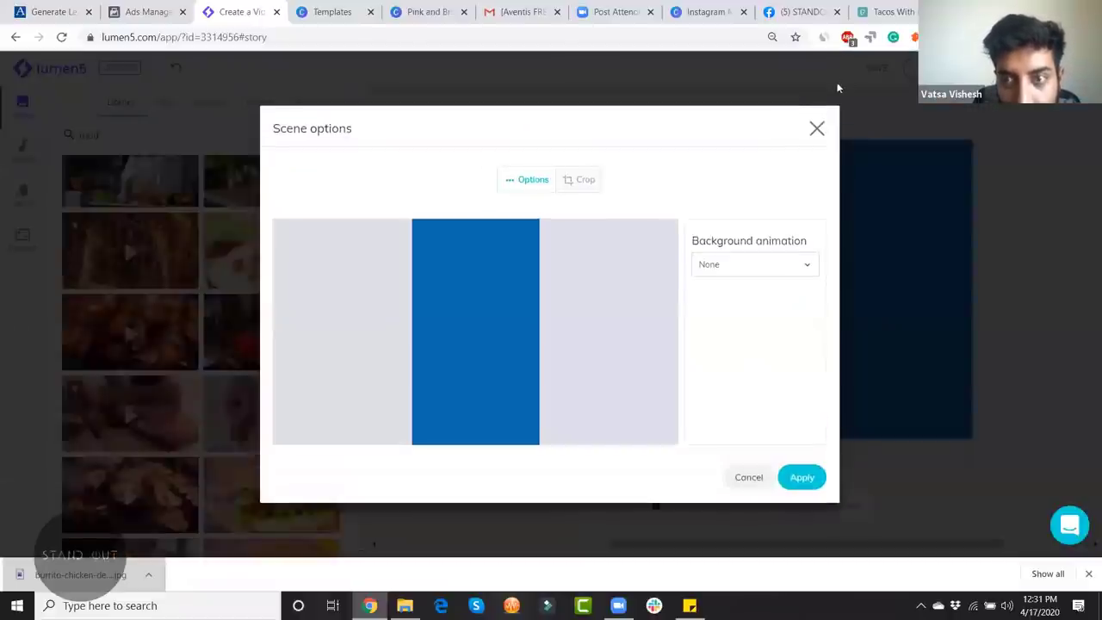
left_click(816, 130)
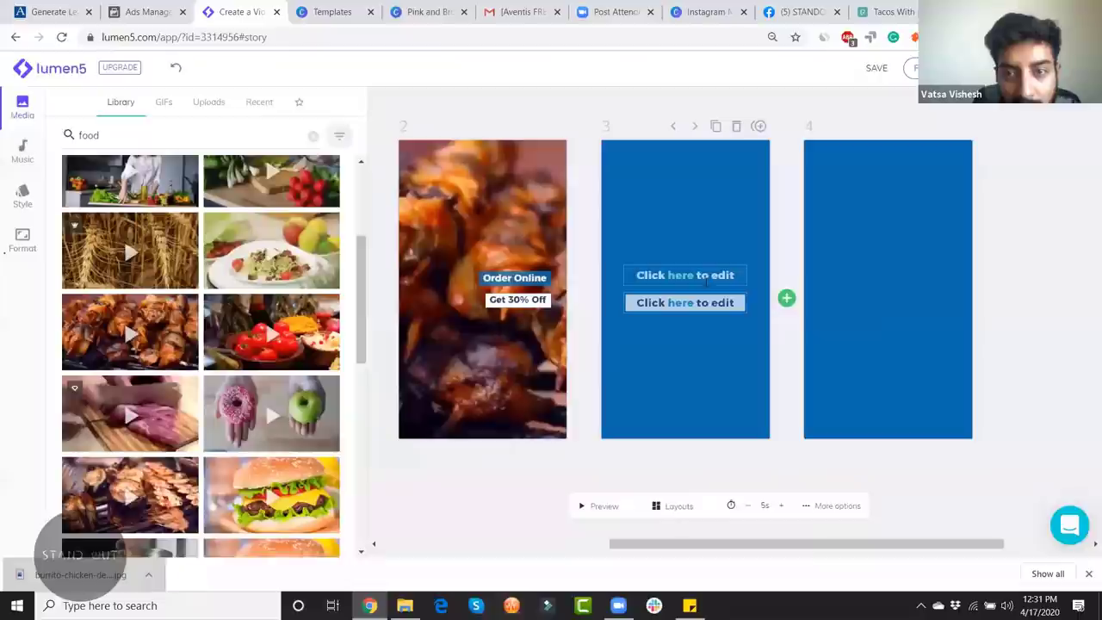
left_click(736, 126)
left_click(779, 126)
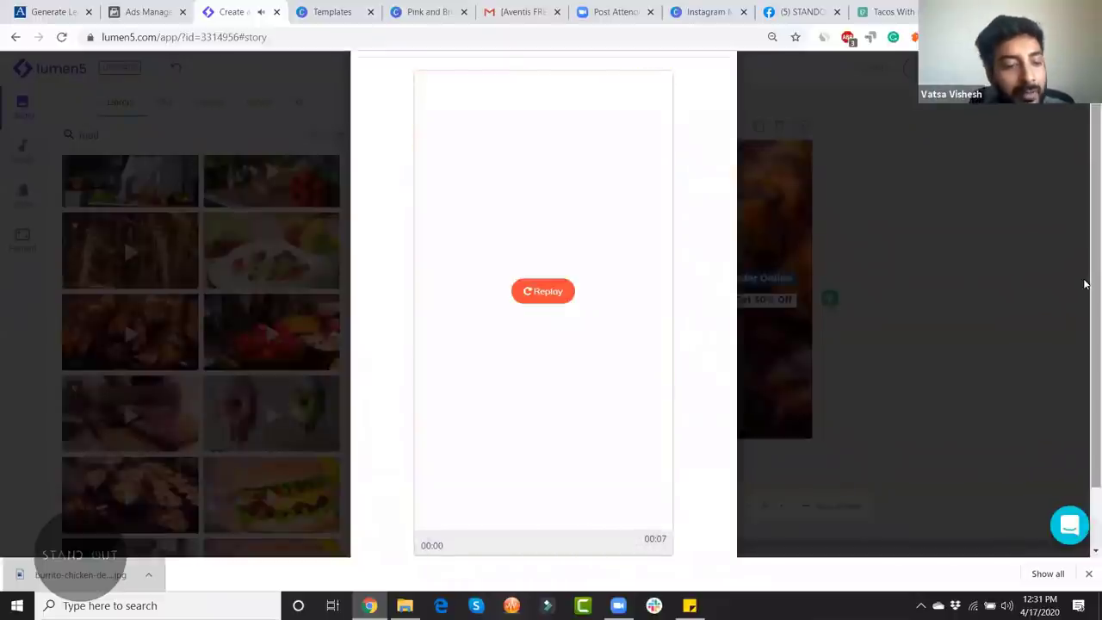
Step: Close the preview, replay the published Udaipur Street Food story, and return to My videos
left_click(1082, 285)
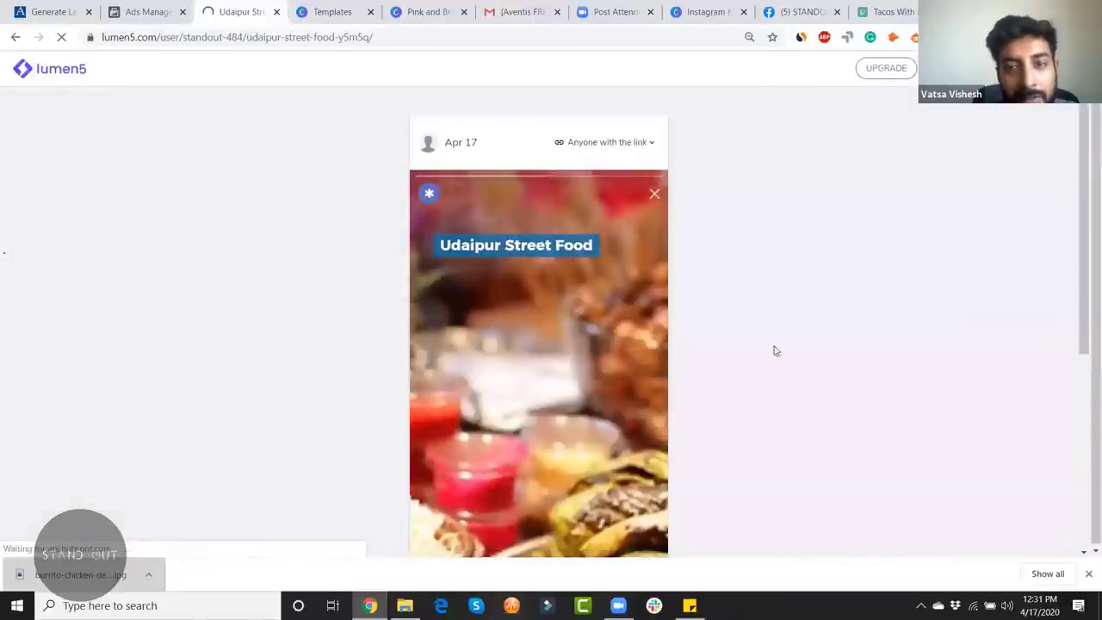
scroll(545, 500, "down", 3)
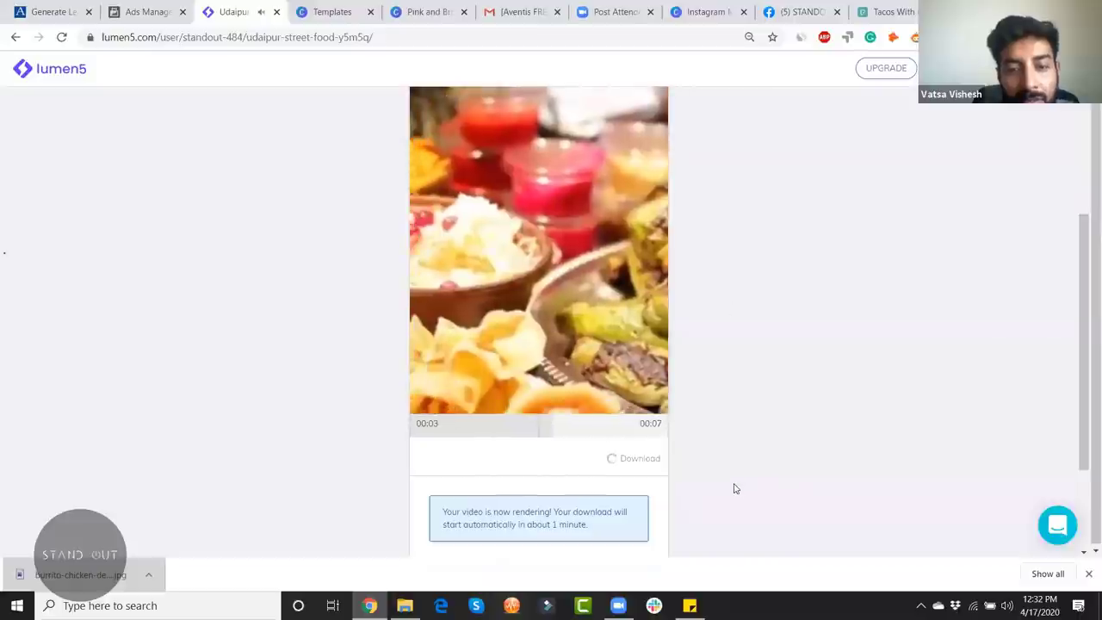
scroll(744, 418, "up", 3)
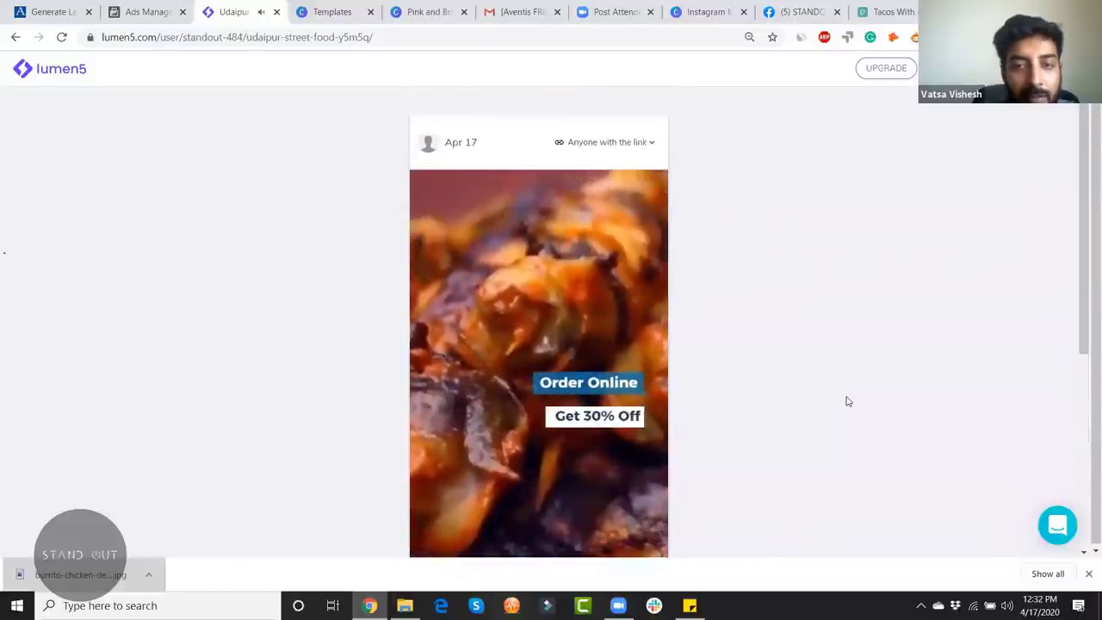
scroll(929, 376, "down", 1)
scroll(930, 376, "up", 1)
scroll(930, 376, "down", 1)
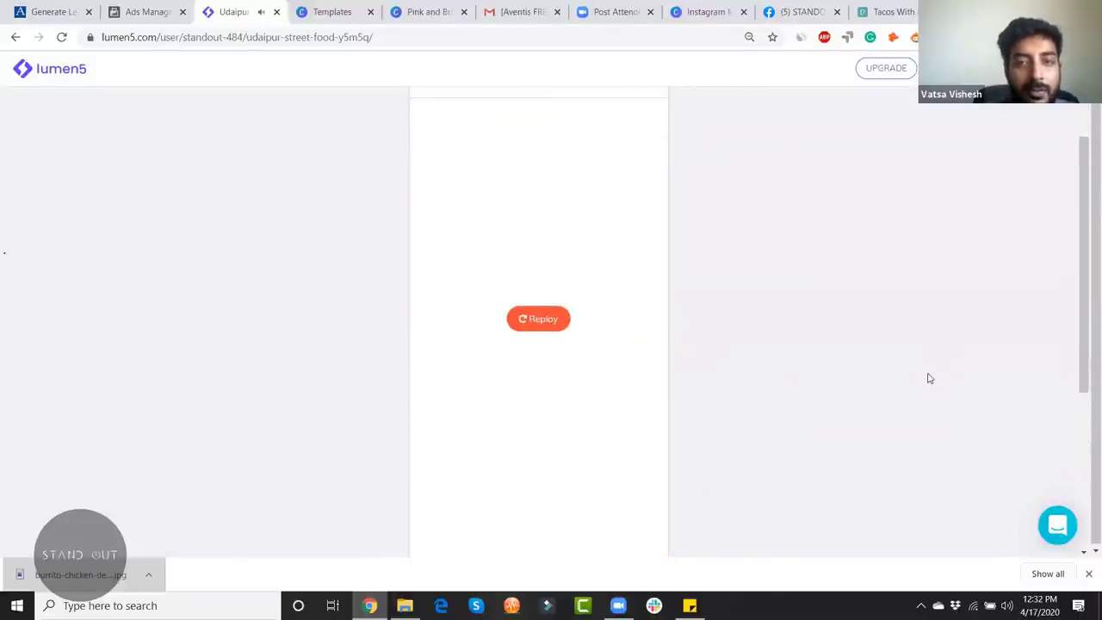
left_click(538, 319)
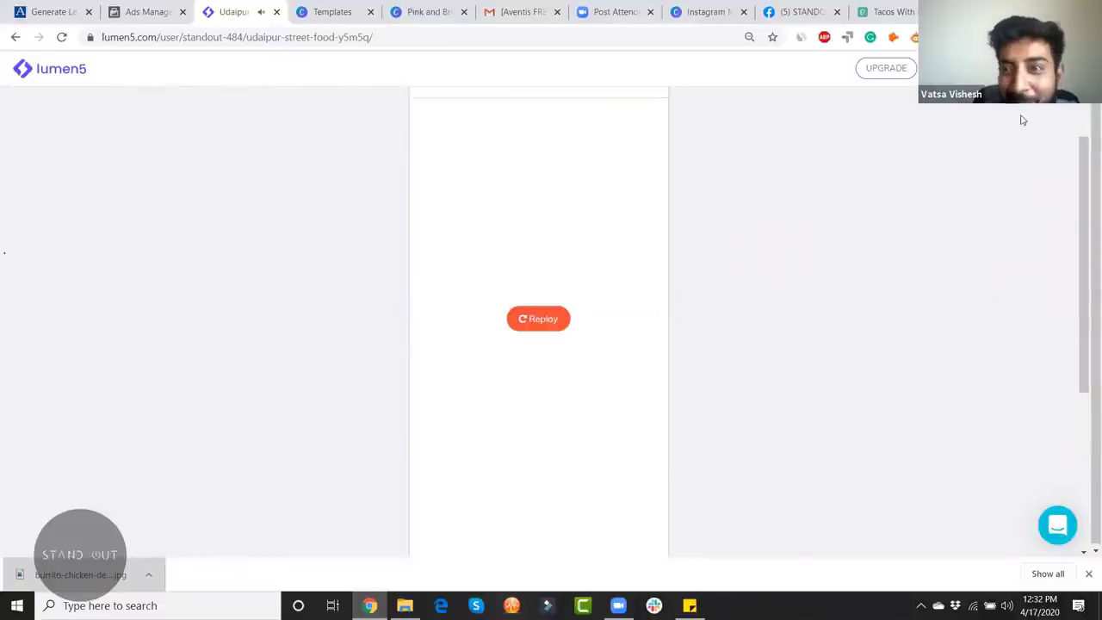
left_click_drag(1085, 215, 1086, 376)
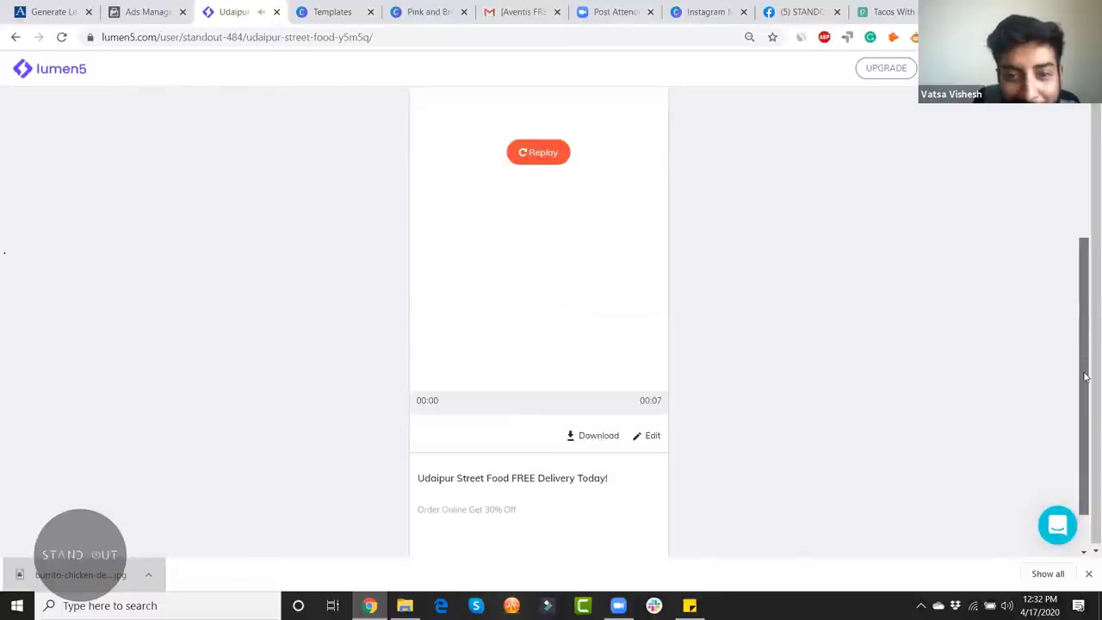
left_click(54, 72)
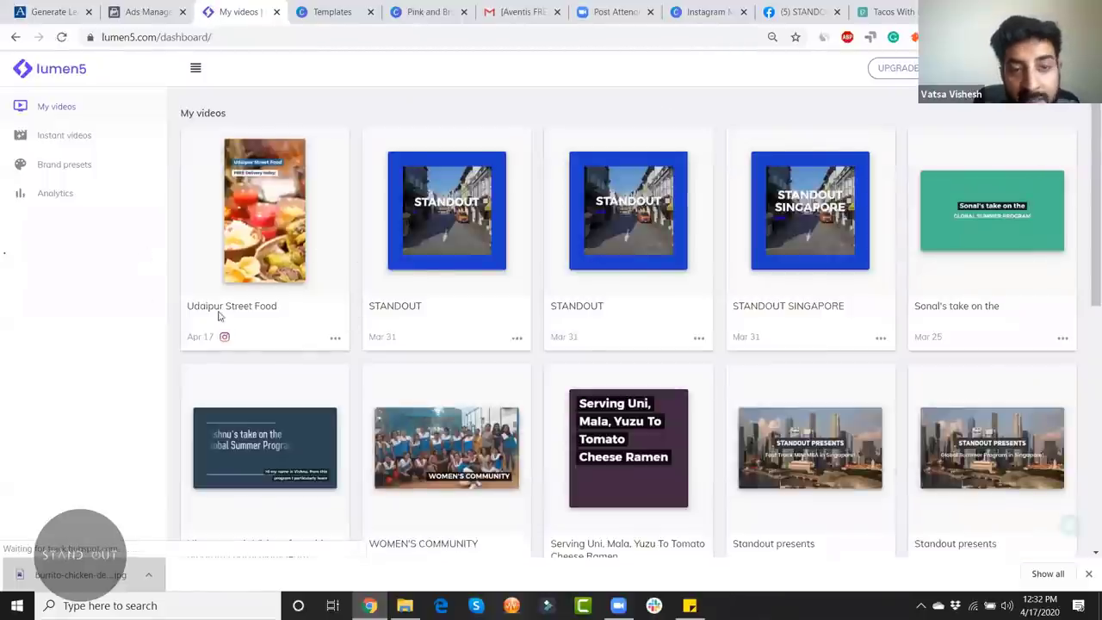
Step: Prepare and download the Udaipur Street Food video as lumen5-videos.zip, then close WinRAR
left_click(335, 339)
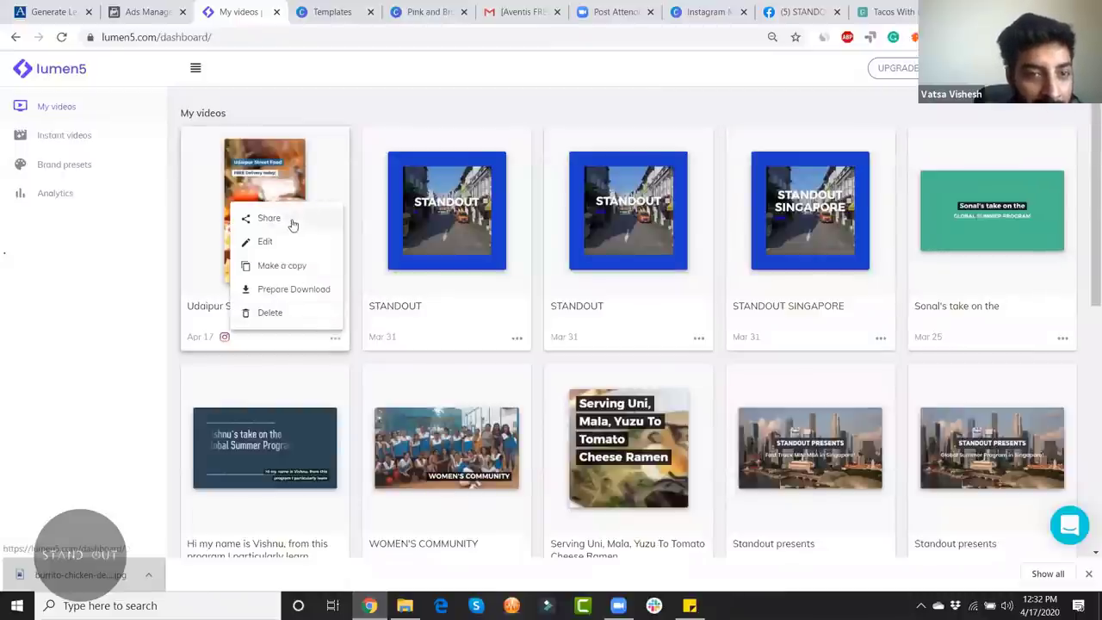
left_click(295, 290)
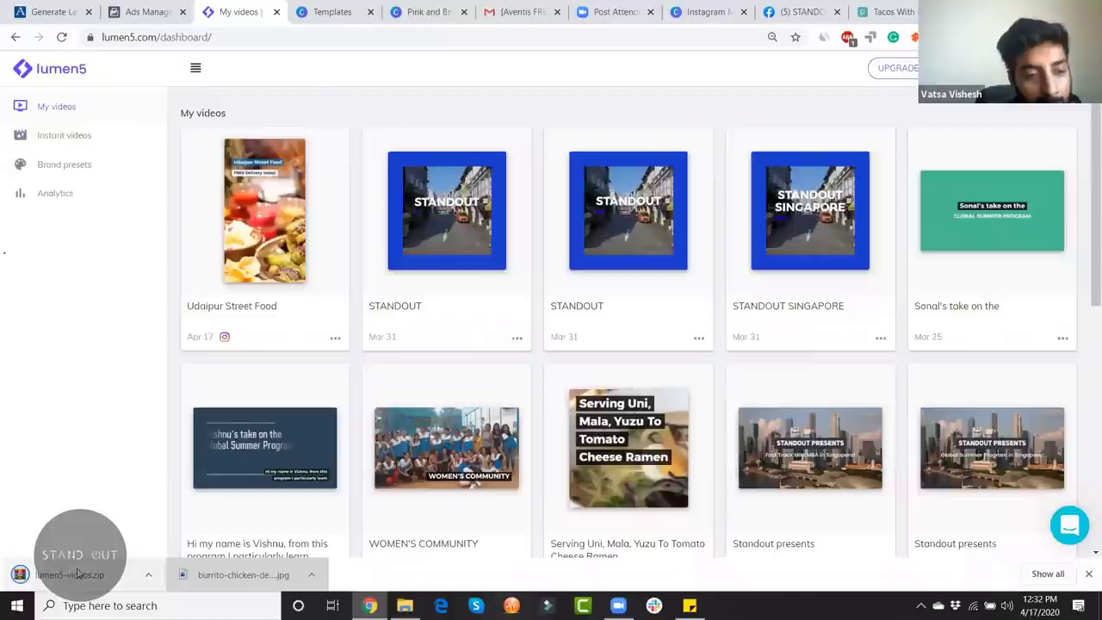
left_click(335, 338)
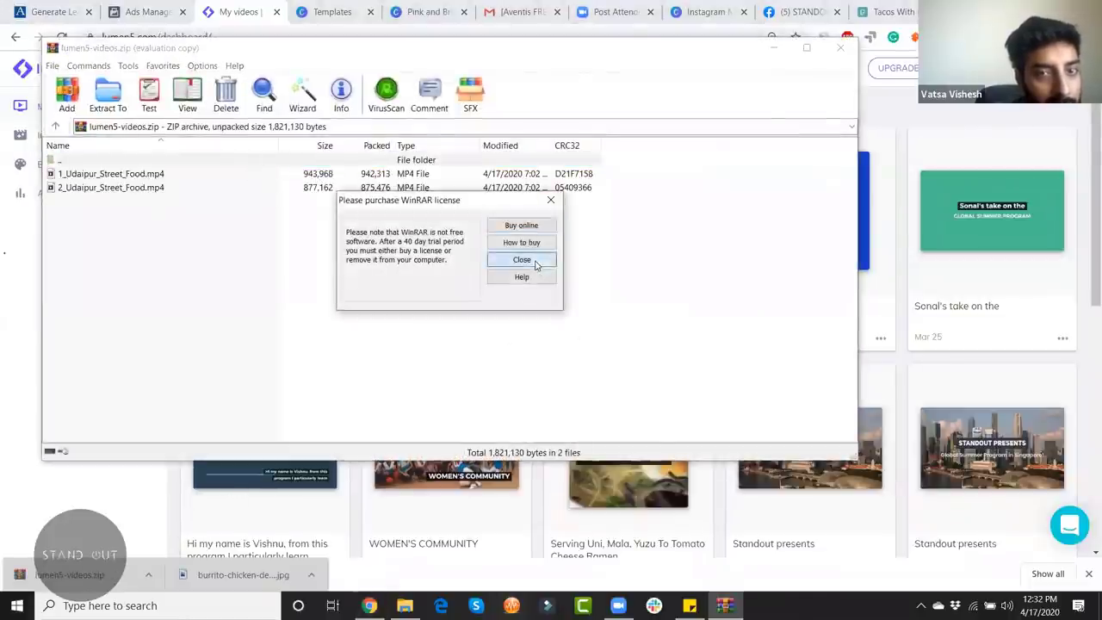
left_click(522, 259)
left_click(840, 48)
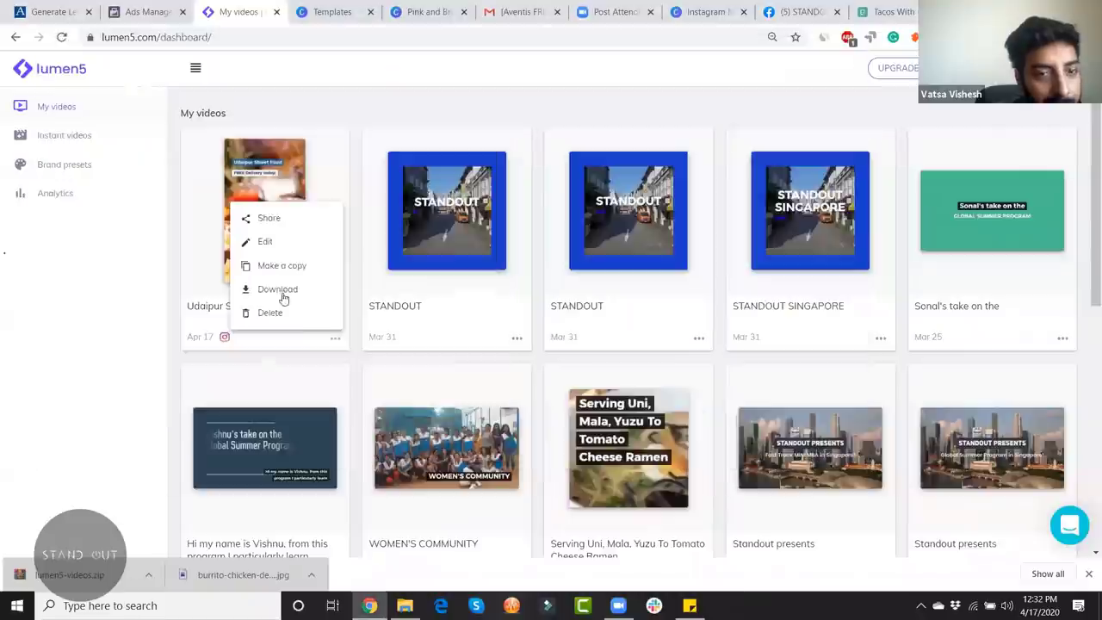
Step: Open the Udaipur Street Food story, then go Back to its two-scene editor
left_click(308, 240)
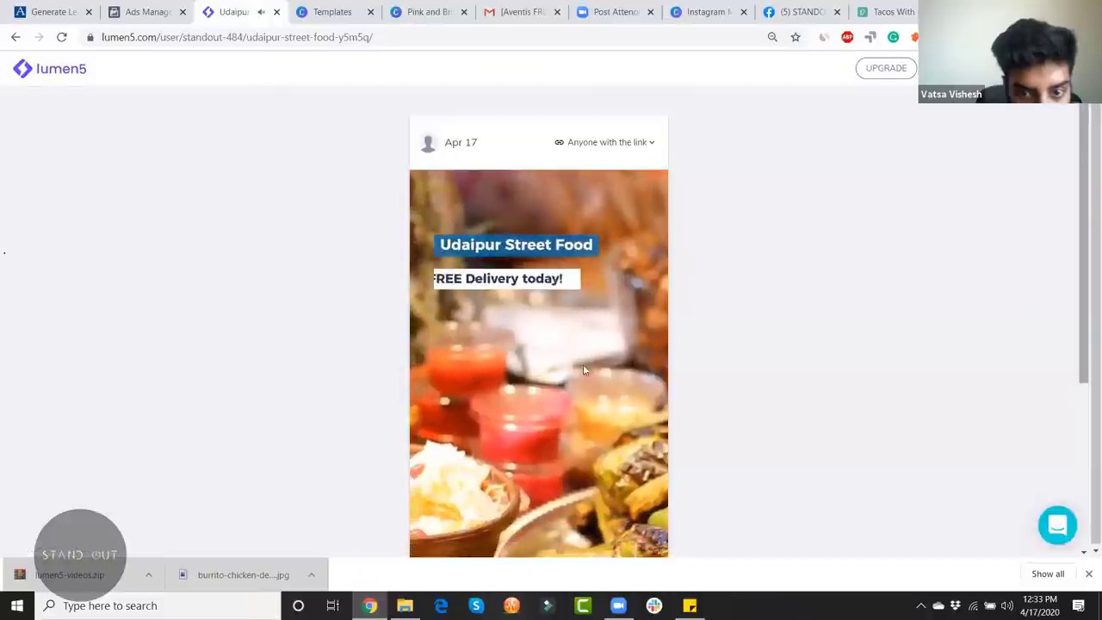
scroll(580, 381, "down", 5)
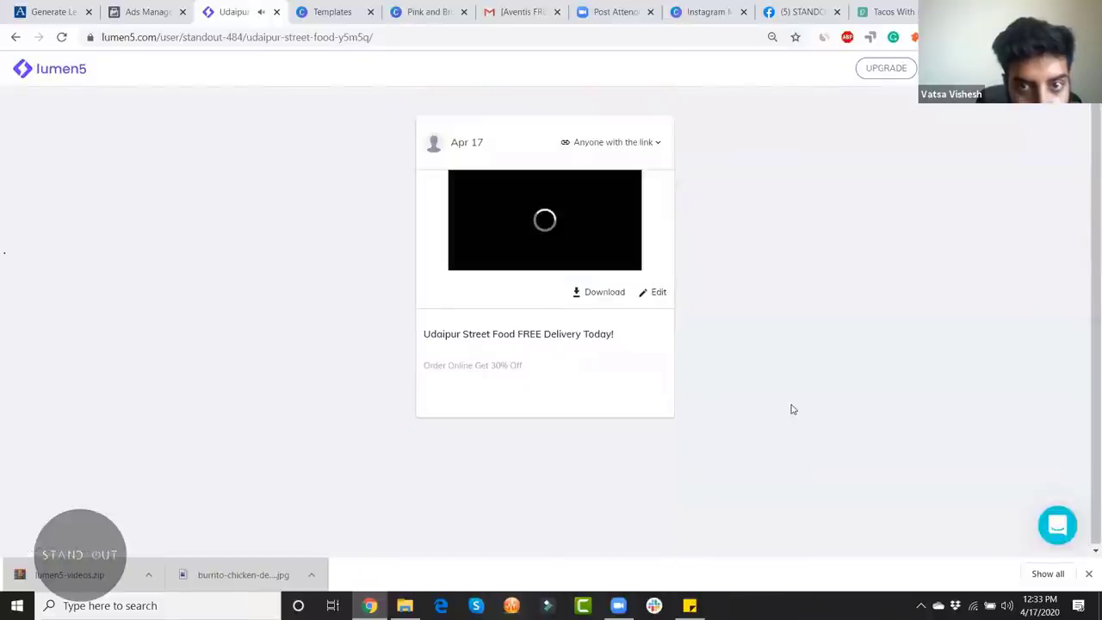
scroll(792, 410, "up", 3)
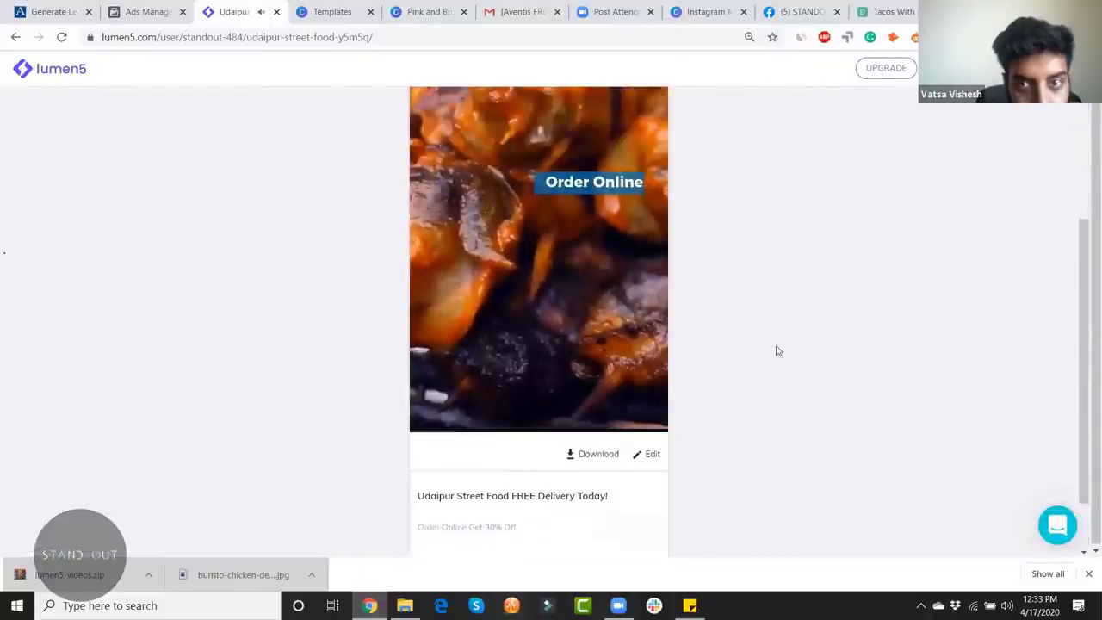
left_click(17, 40)
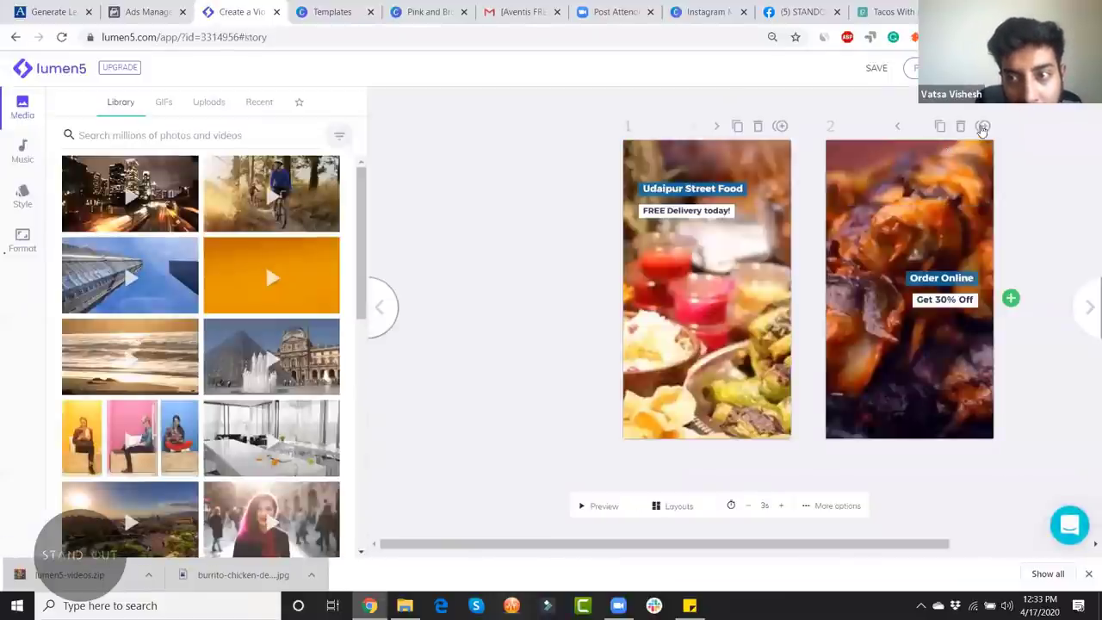
left_click_drag(815, 308, 710, 439)
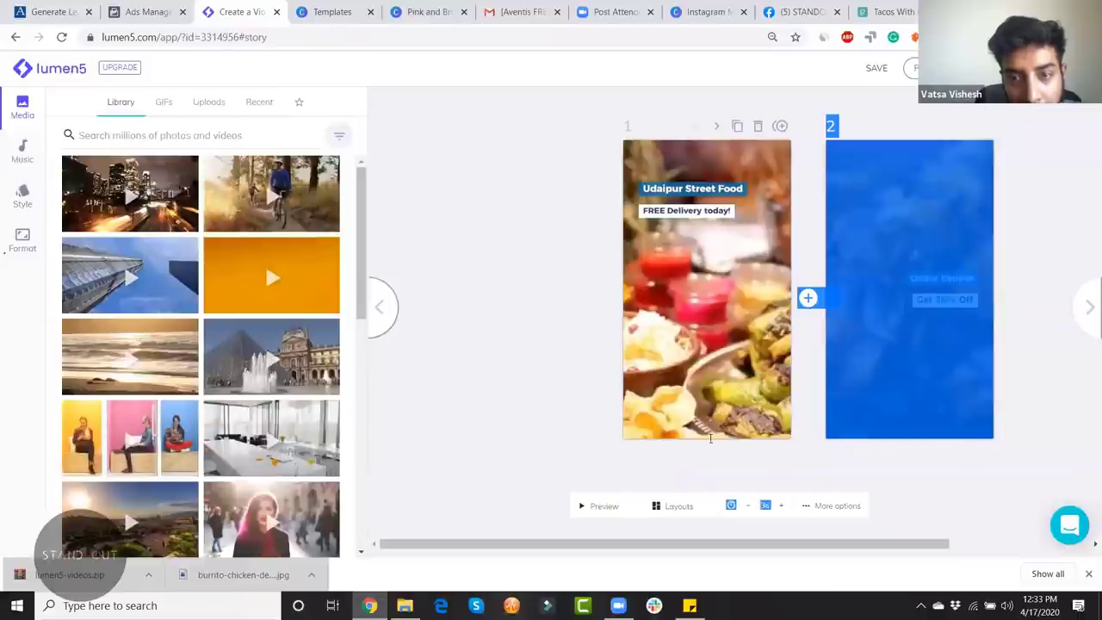
left_click(729, 460)
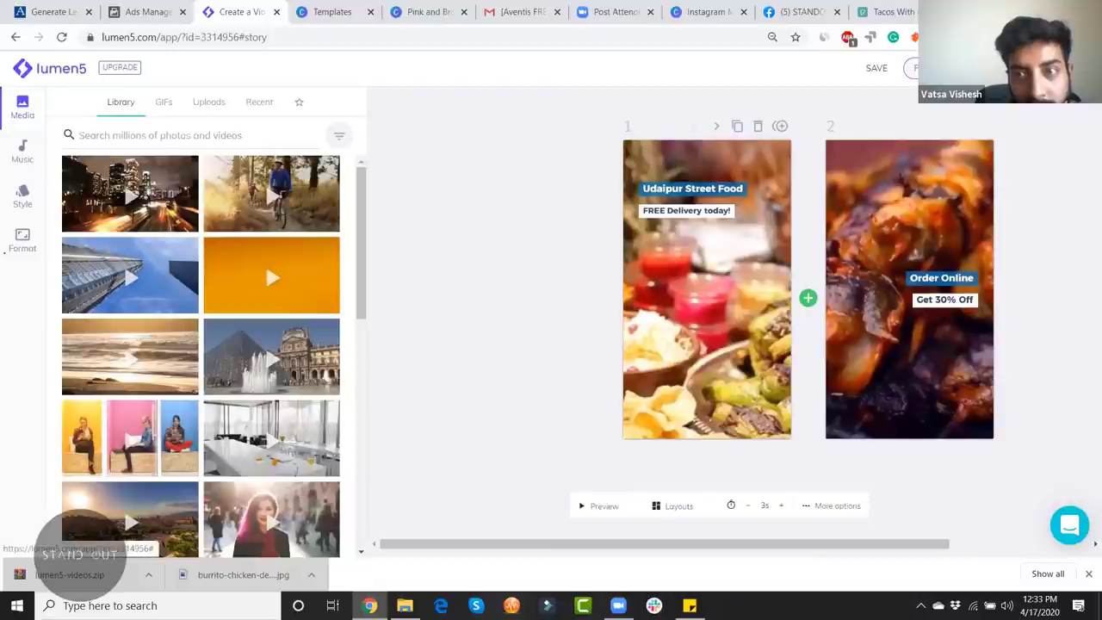
left_click(911, 67)
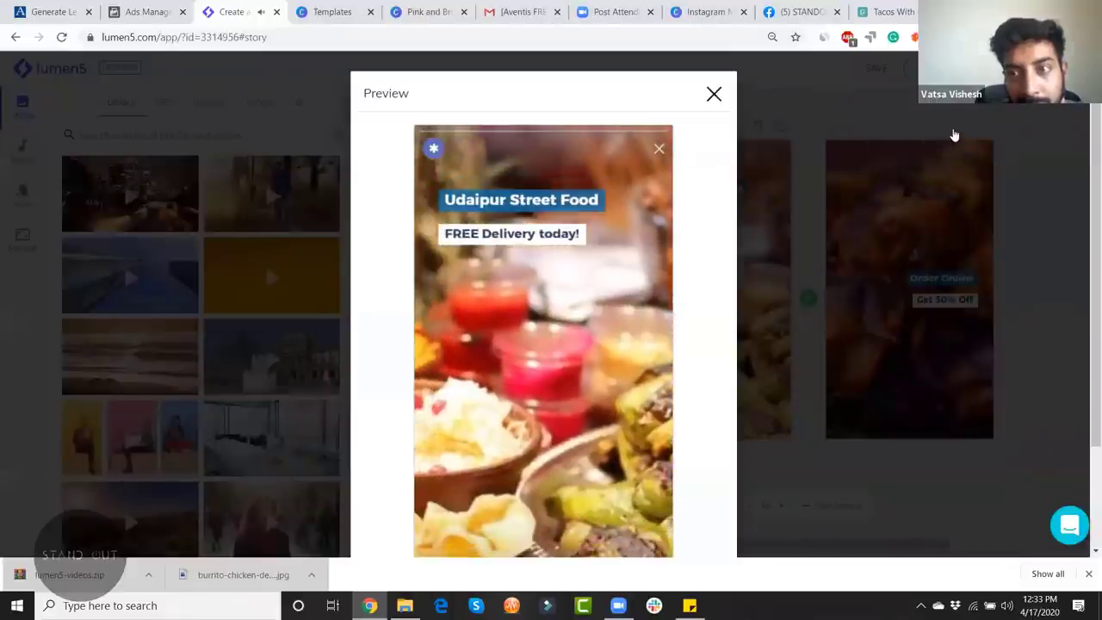
left_click(1055, 304)
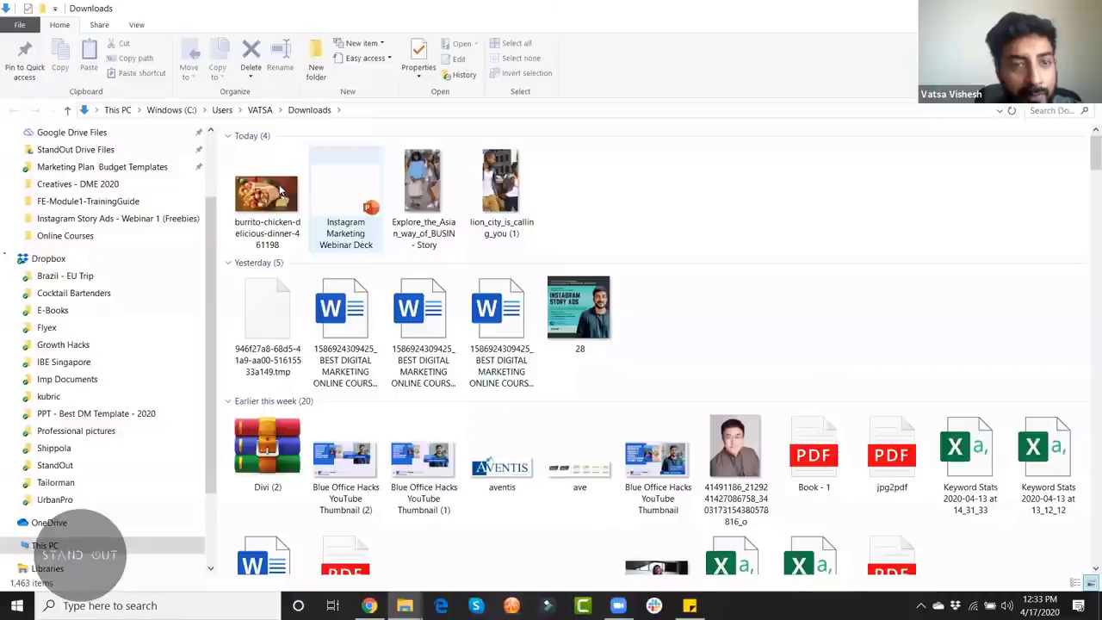
Step: Unpack lumen5-videos.zip into a new Downloads\lumen5-videos folder and close WinRAR
left_click(273, 191)
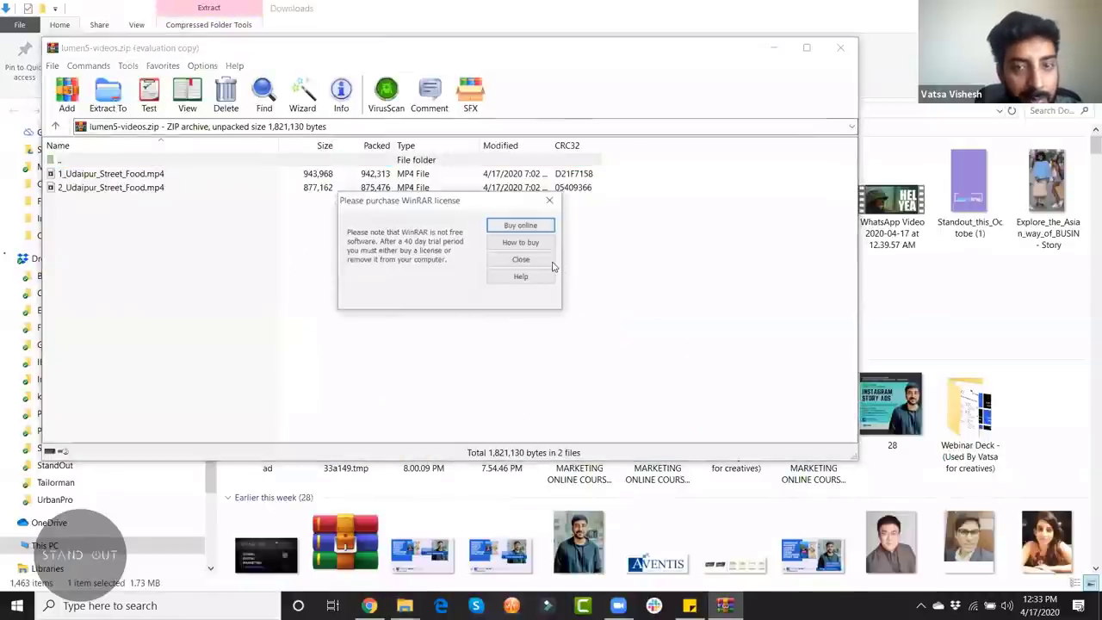
key("Return")
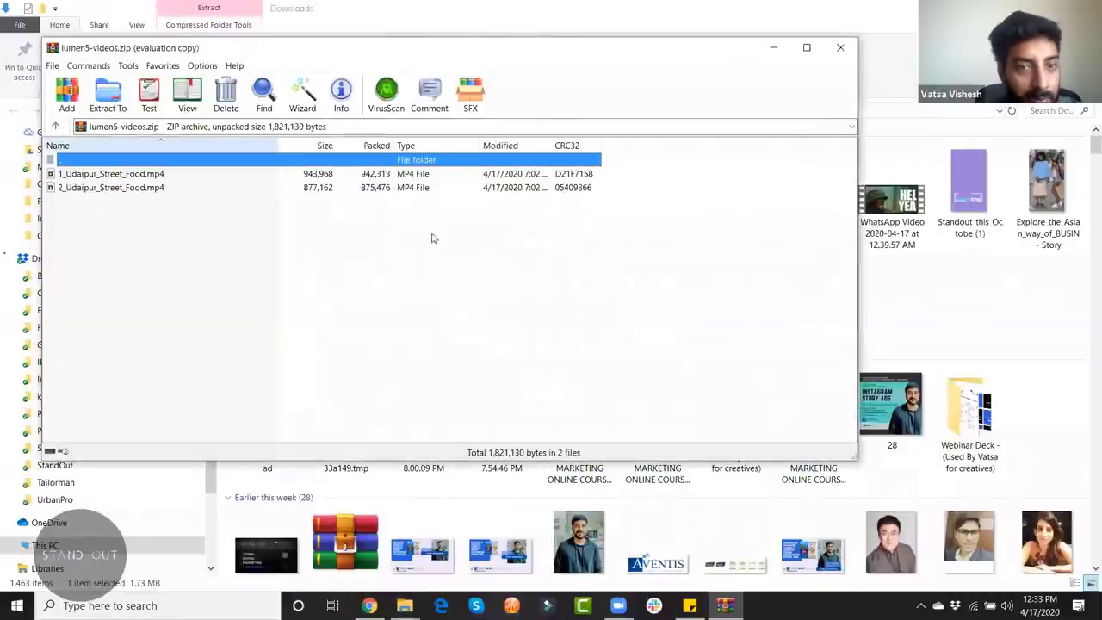
key("alt+e")
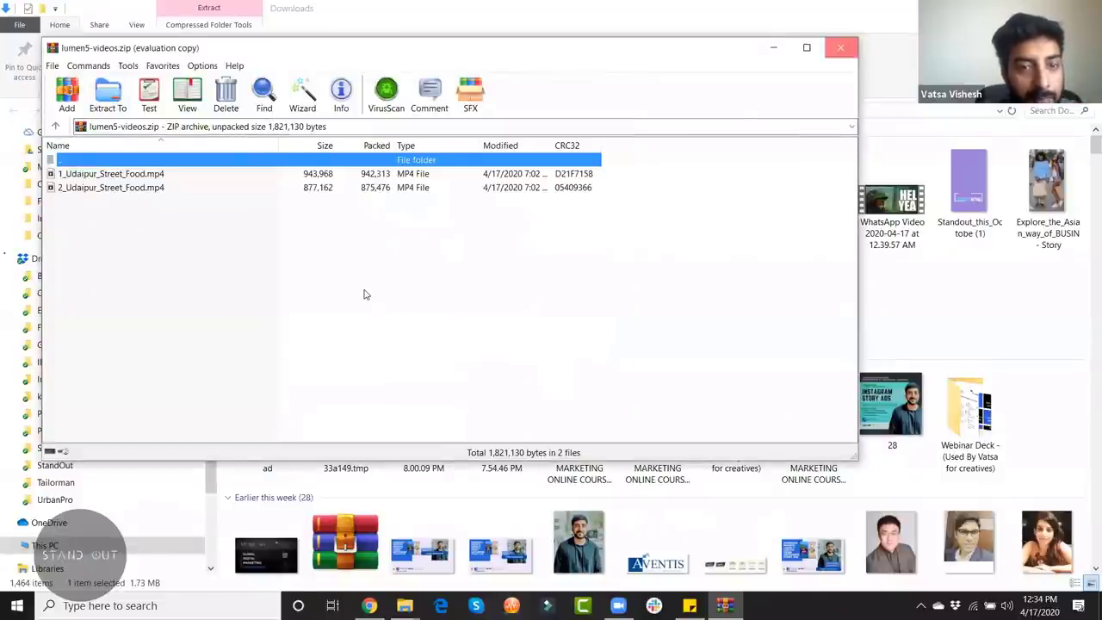
key("Escape")
Step: Play 1_ and 2_Udaipur_Street_Food from the lumen5-videos folder, then close the player and Explorer
key("Return")
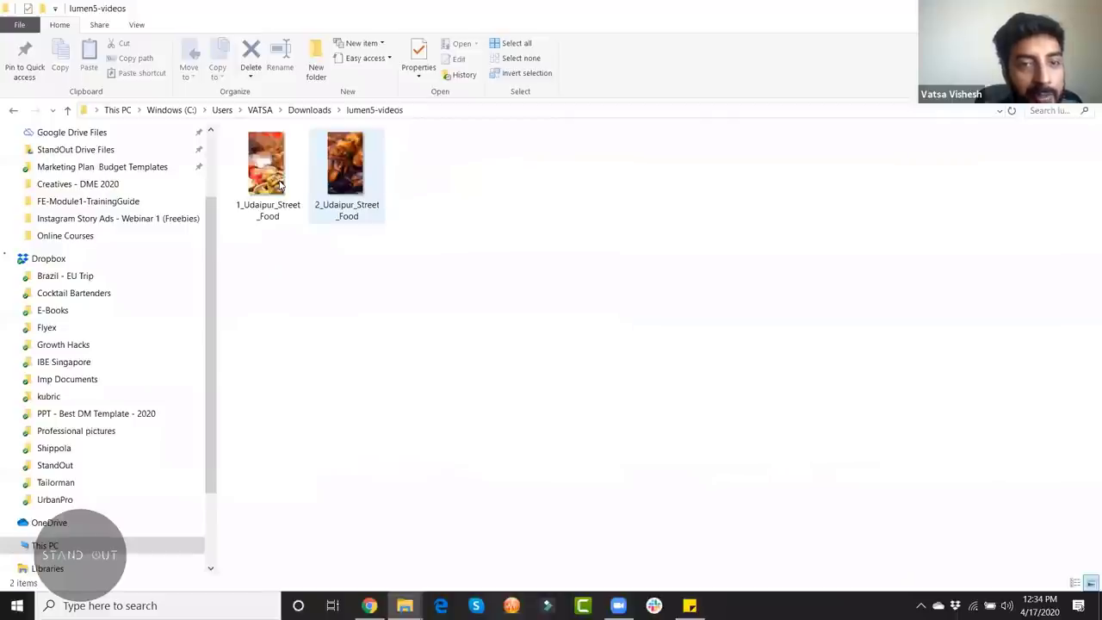
key("Down")
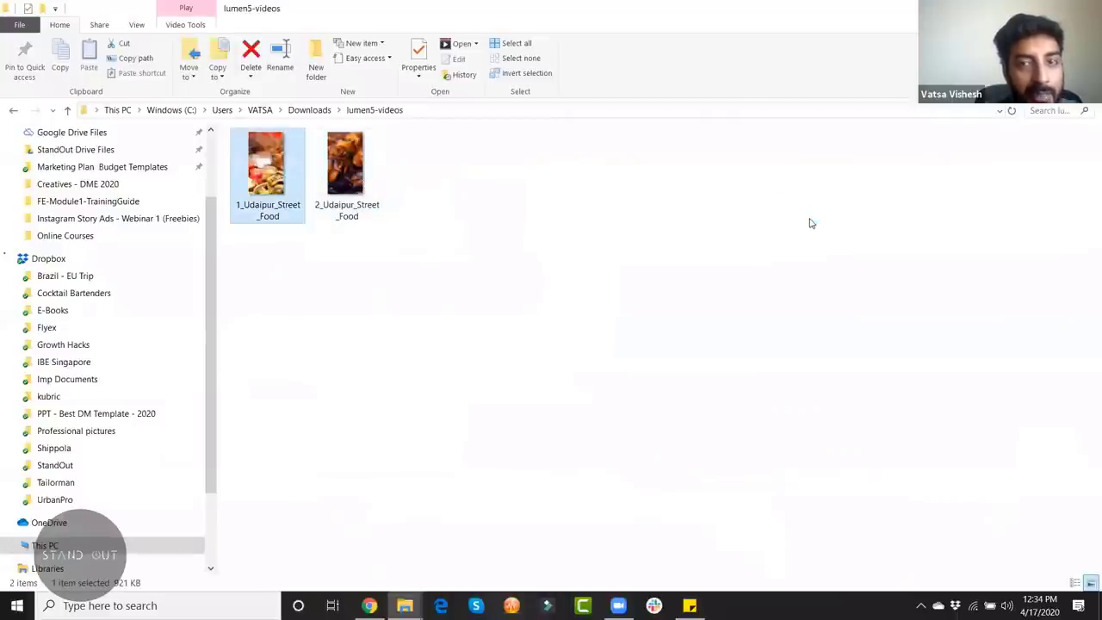
key("Return")
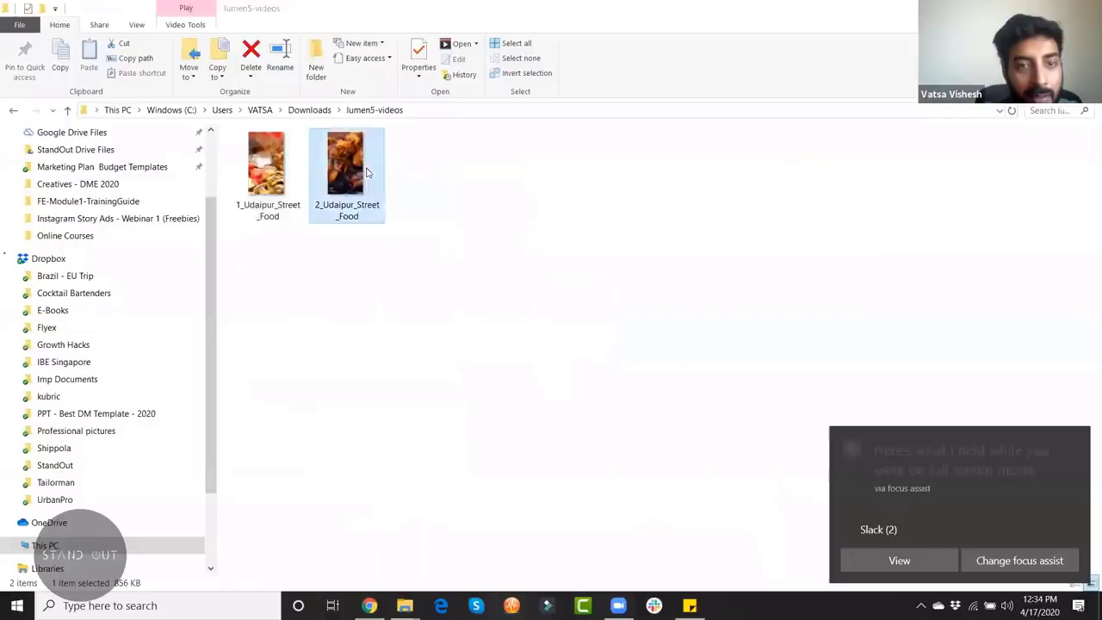
key("Return")
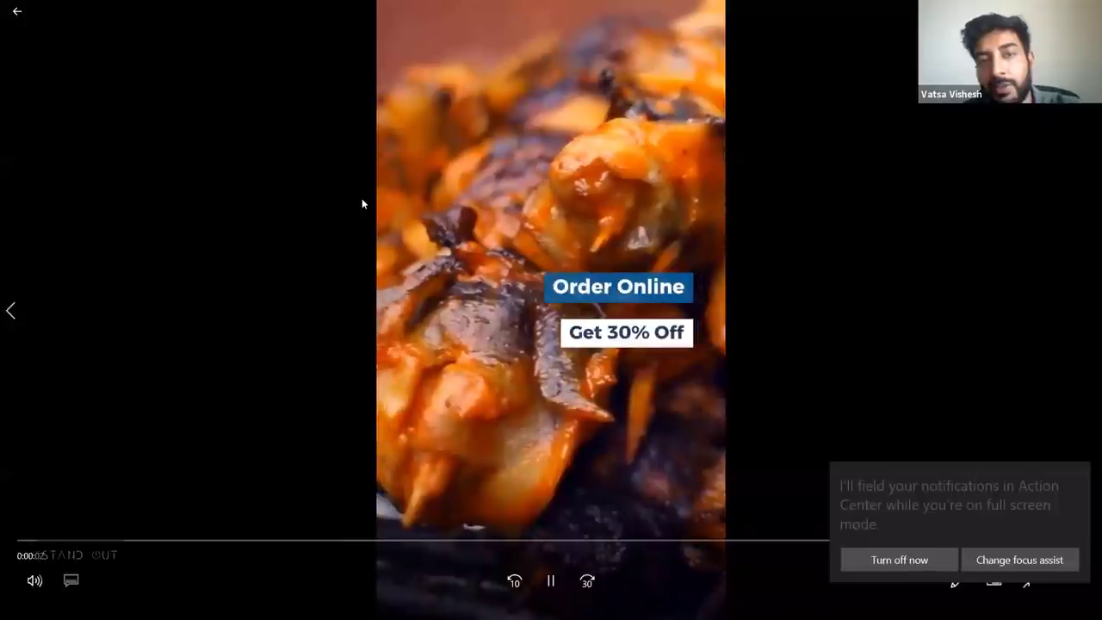
key("alt+F4")
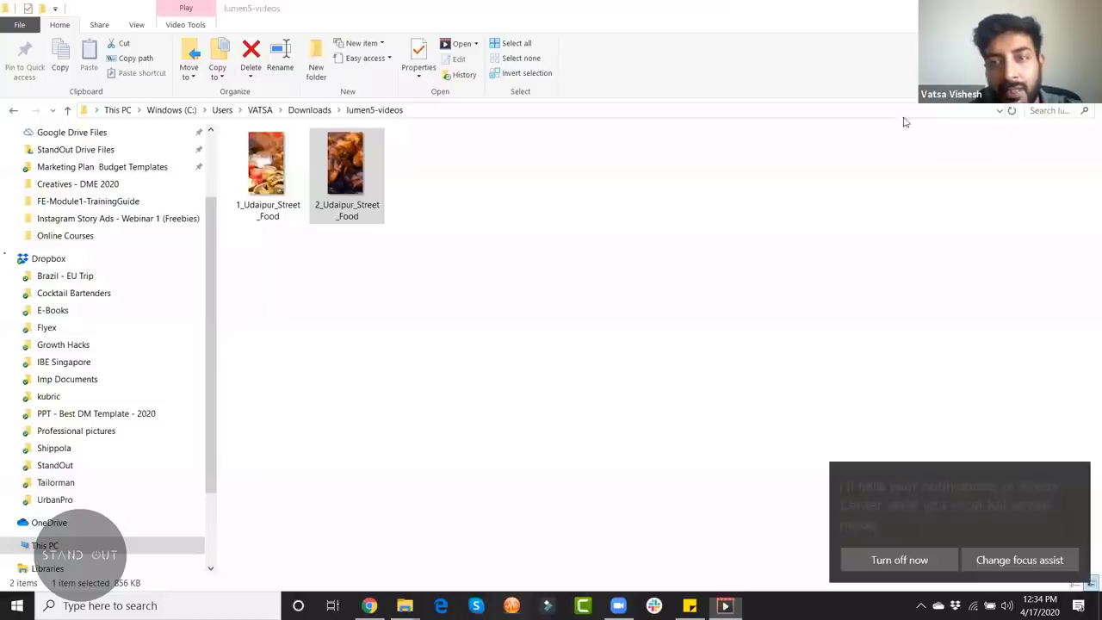
key("alt+F4")
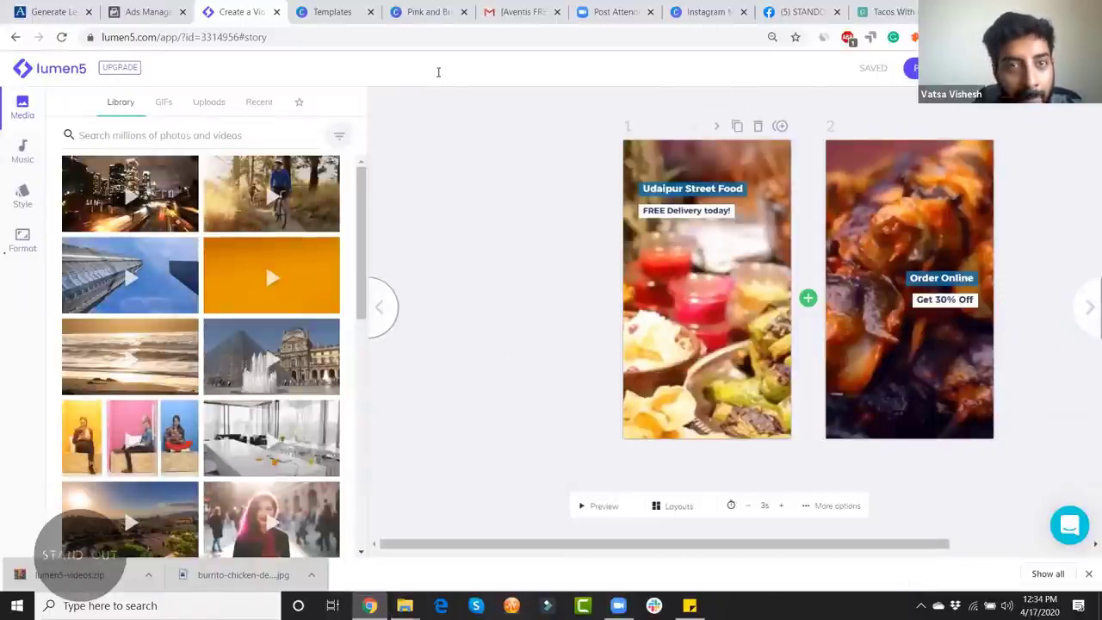
Step: Back in the Ads Manager ad, choose Add video from the Media section's Add media menu
left_click(131, 14)
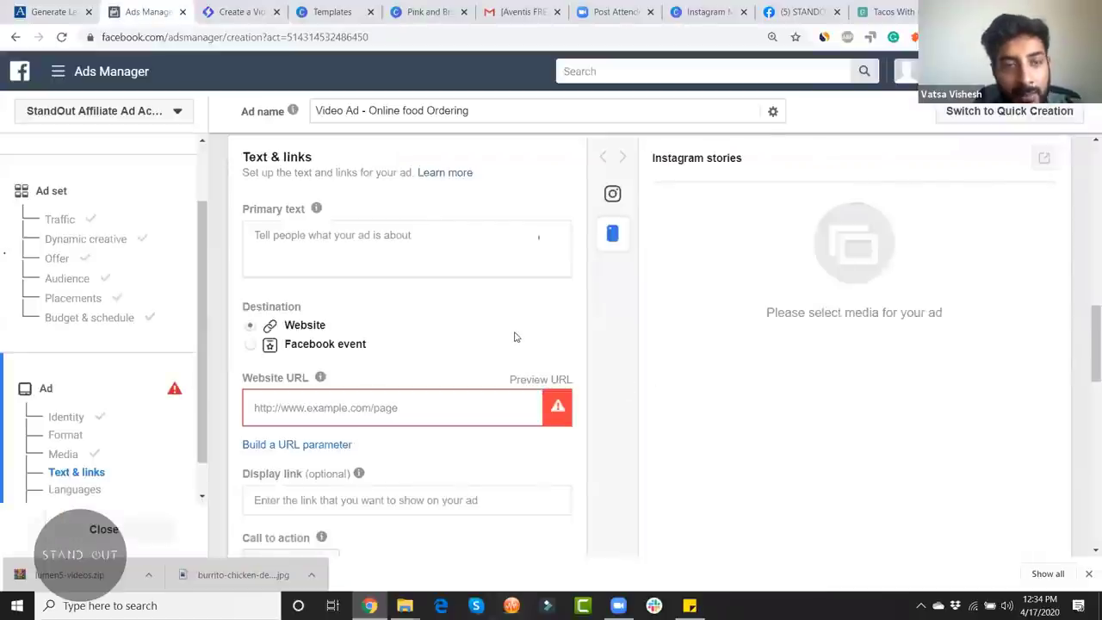
scroll(515, 336, "up", 3)
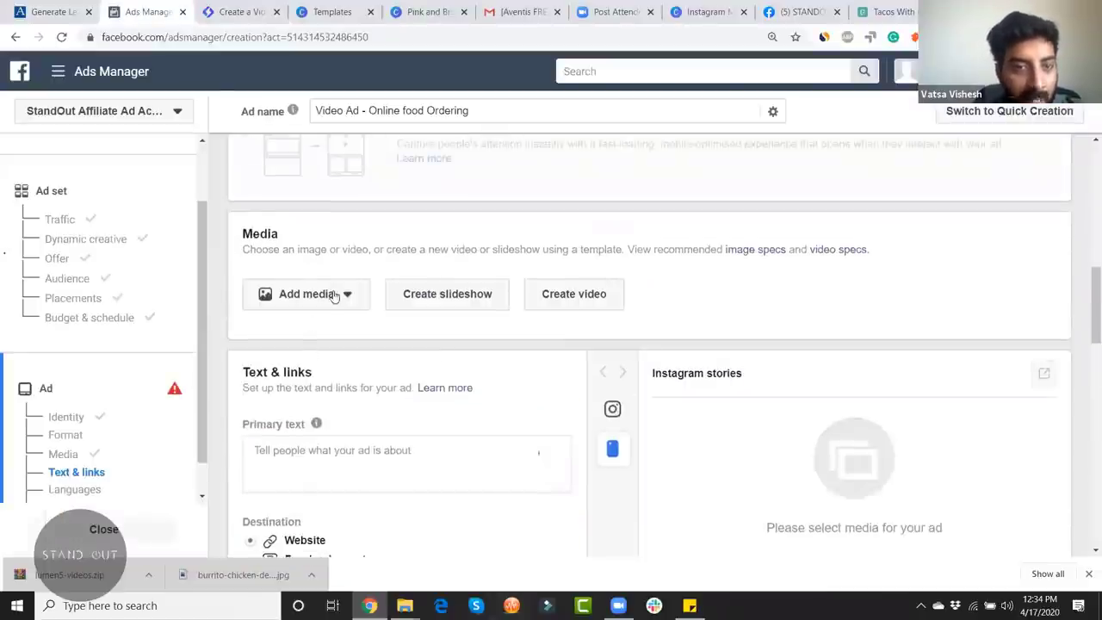
left_click(332, 294)
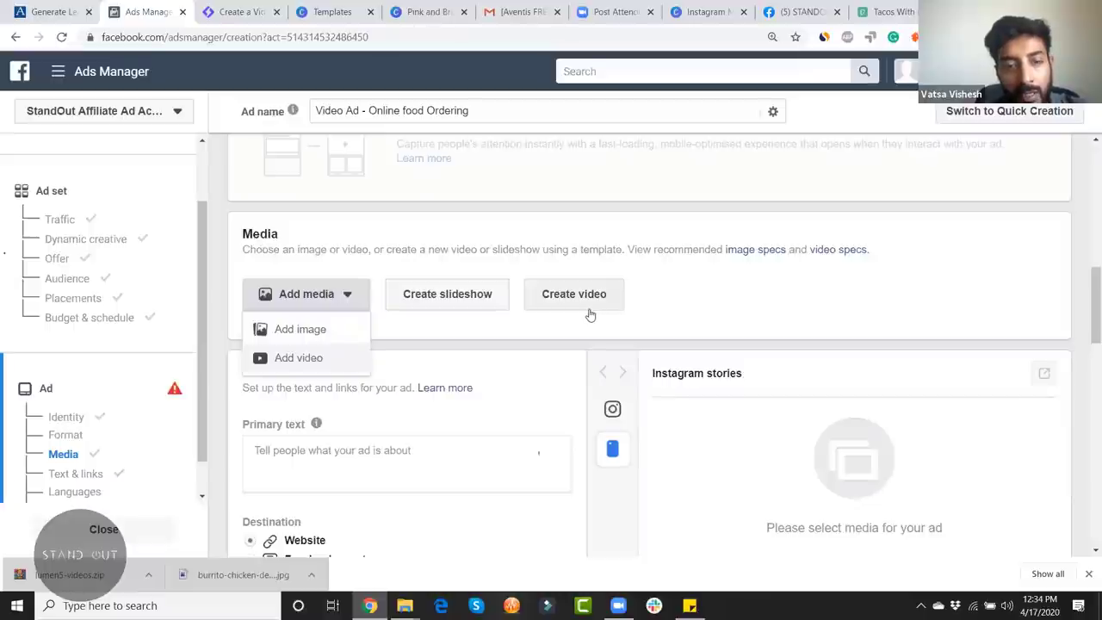
left_click(318, 363)
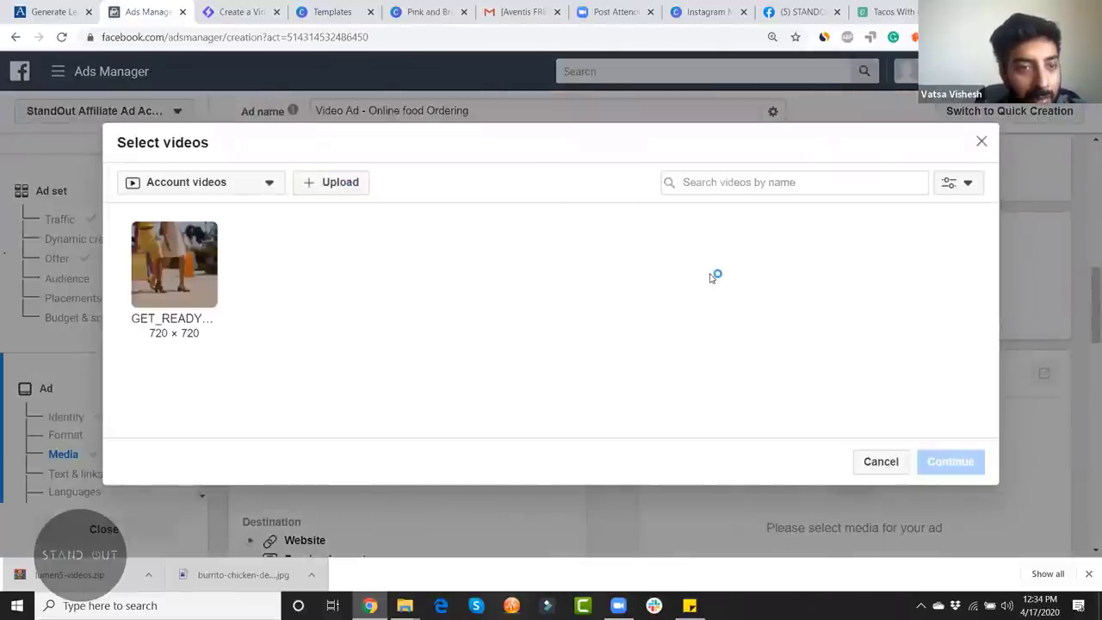
Step: Upload 1_Udaipur_Street_Food.mp4 from Downloads\lumen5-videos as the ad's video
left_click(331, 181)
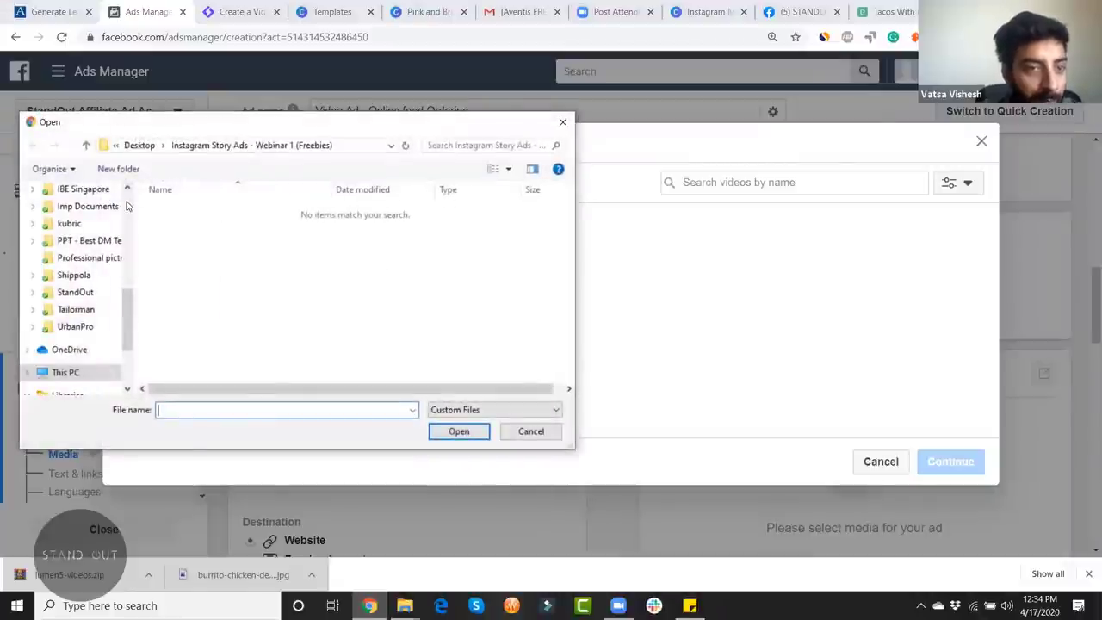
scroll(91, 226, "up", 10)
left_click(94, 234)
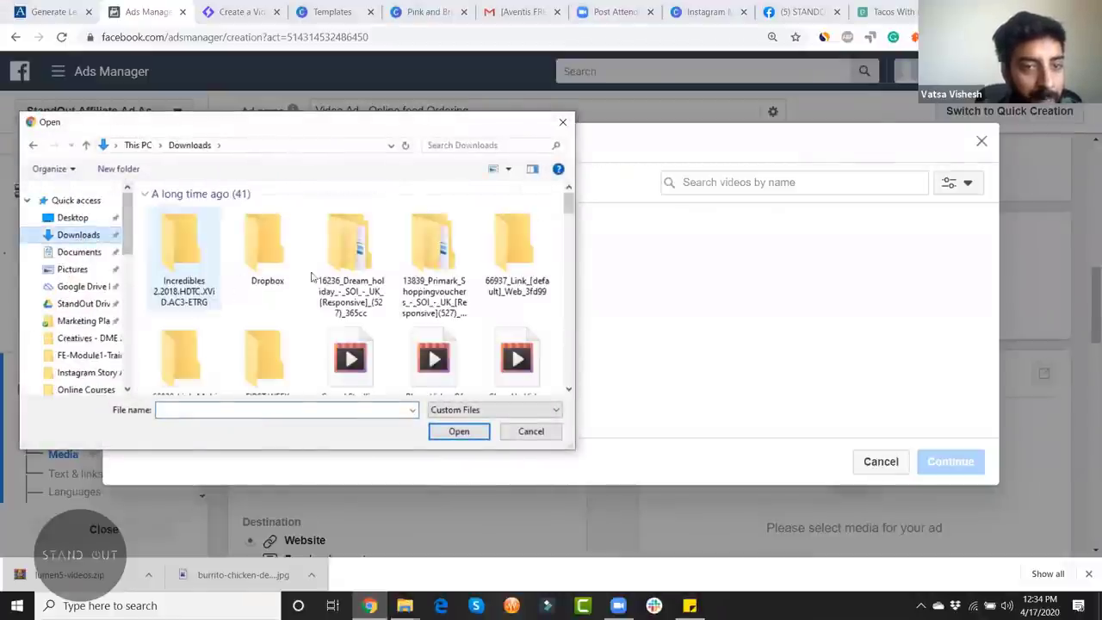
scroll(413, 207, "down", 20)
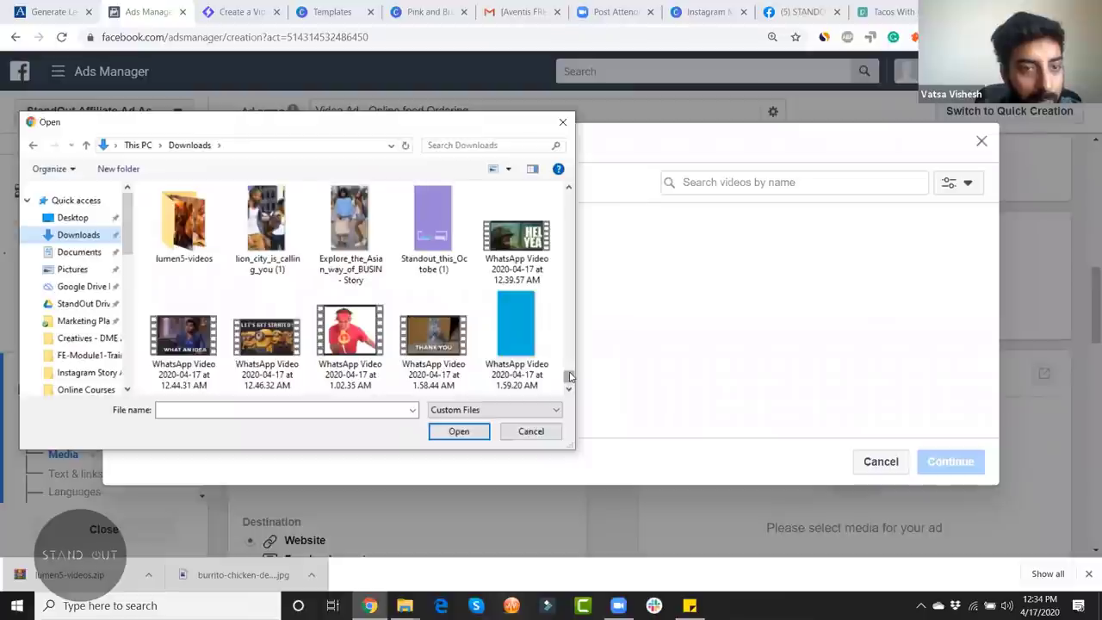
double_click(183, 222)
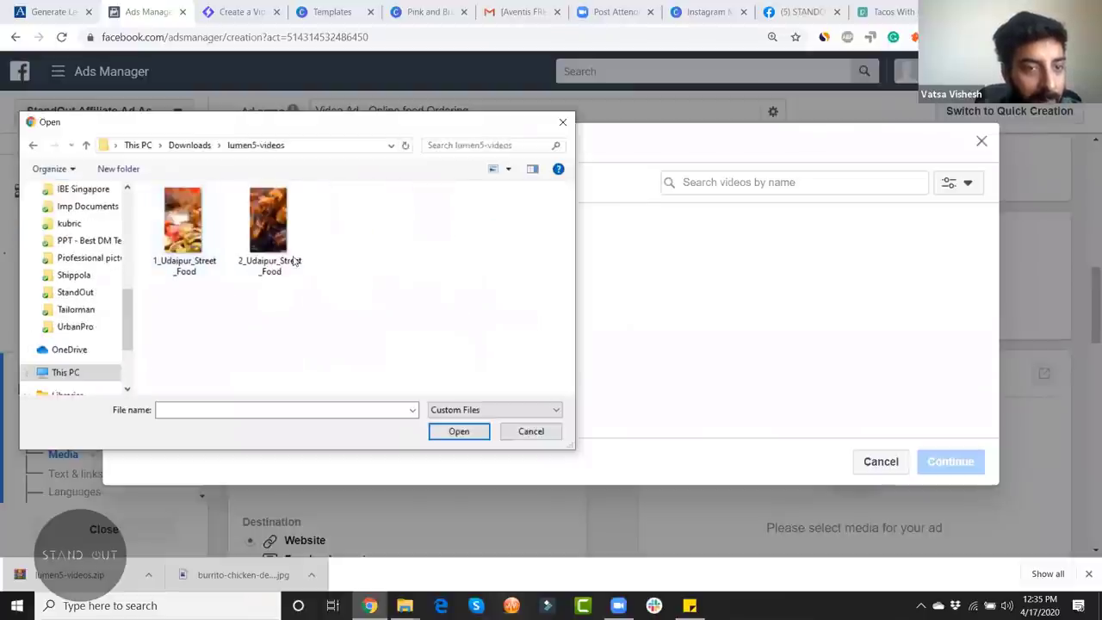
left_click(183, 225)
left_click(476, 435)
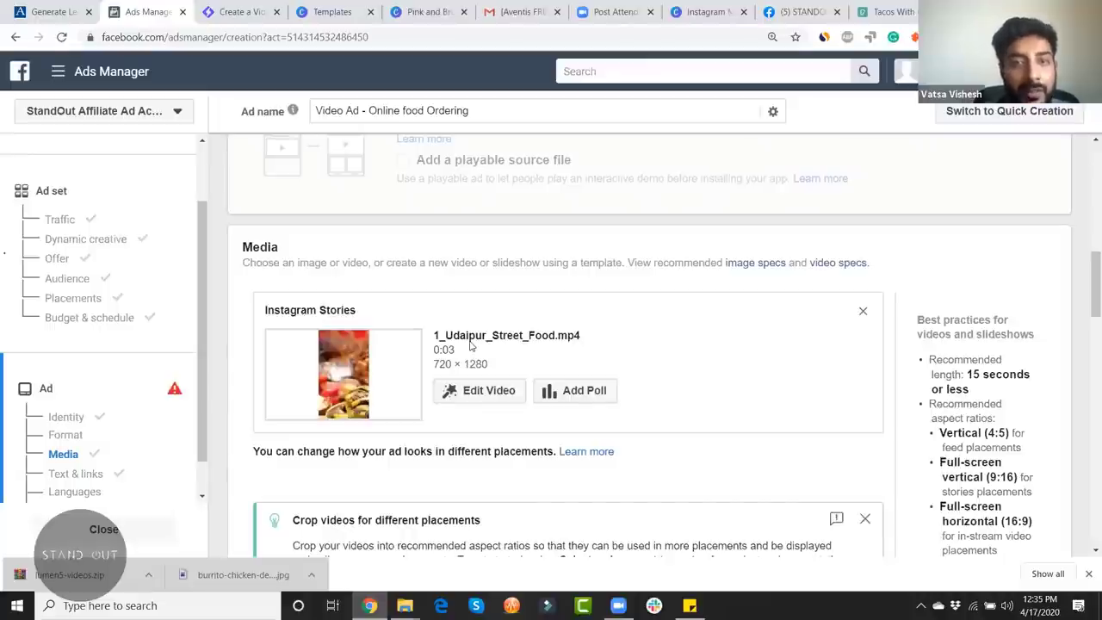
left_click_drag(1084, 272, 1086, 271)
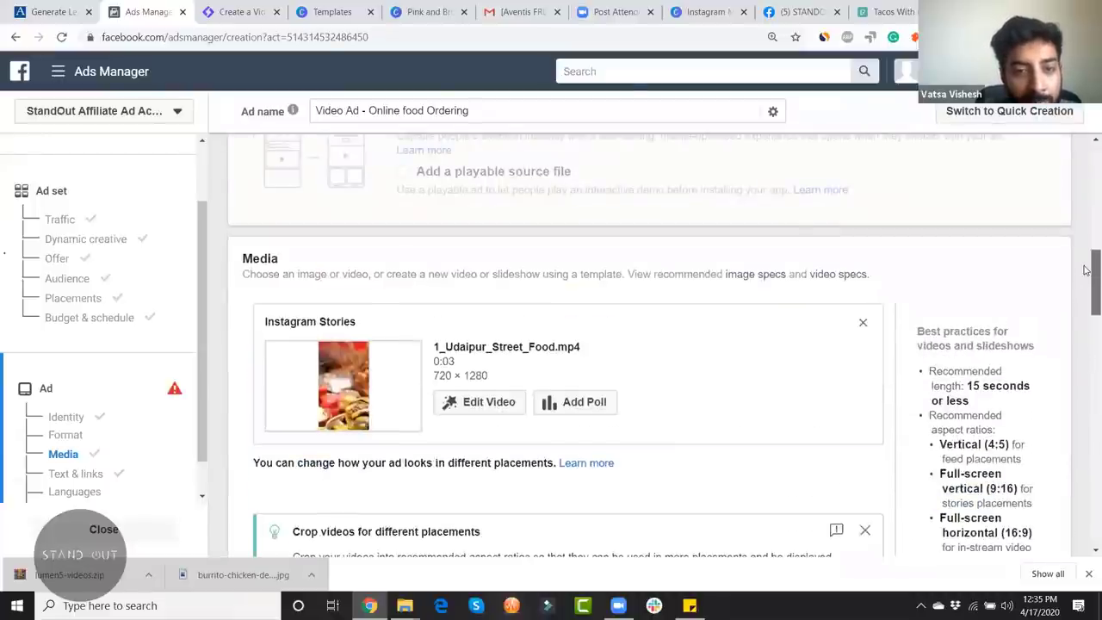
scroll(1085, 340, "down", 10)
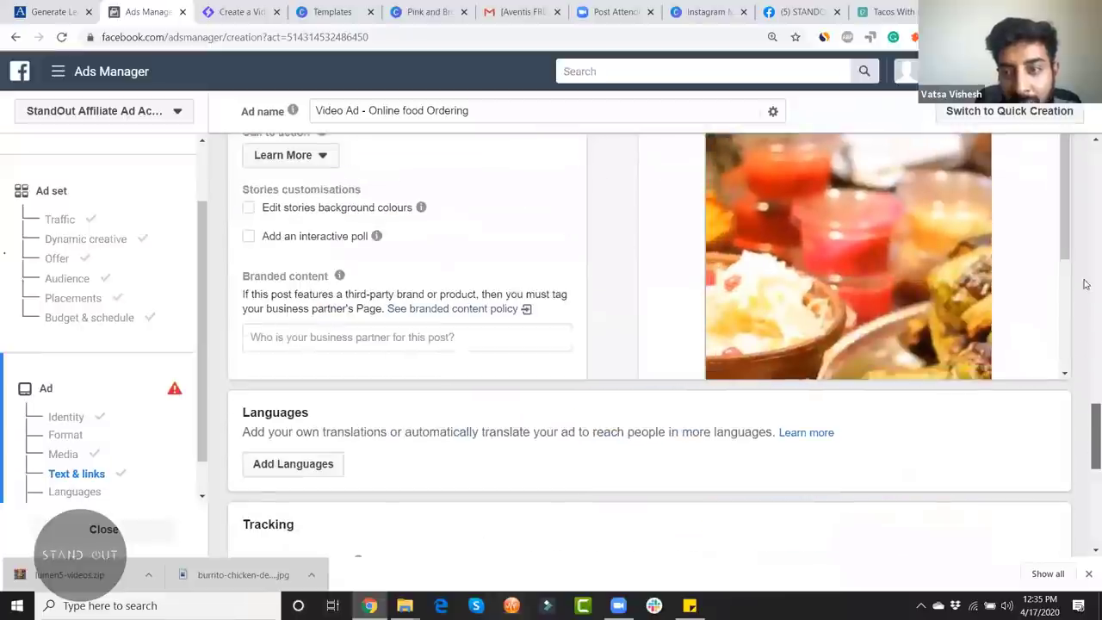
left_click_drag(1086, 409, 1086, 364)
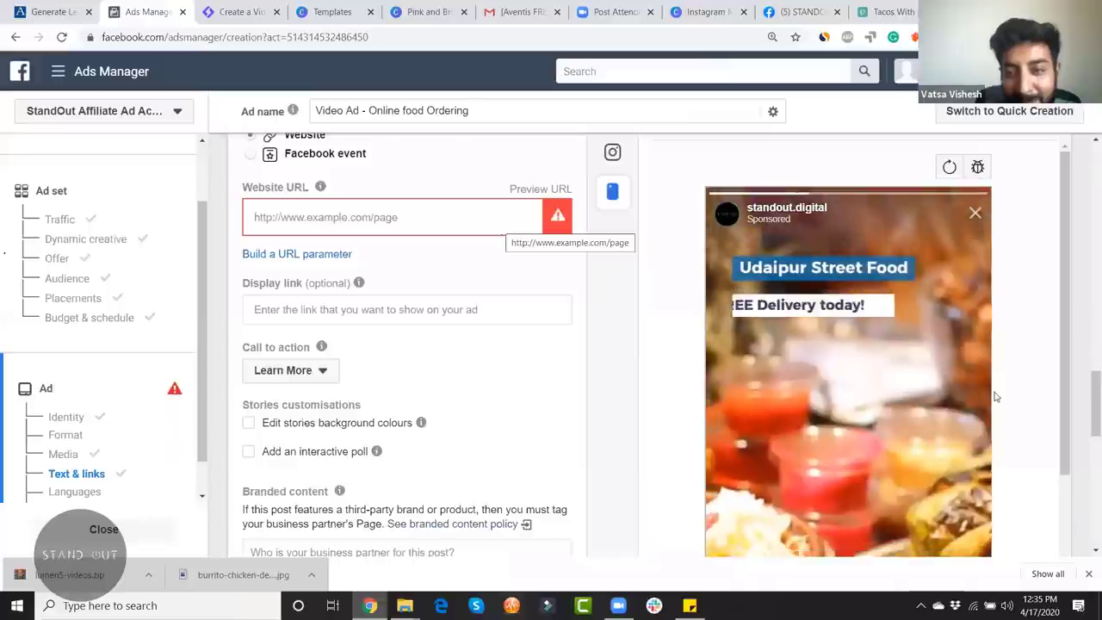
scroll(417, 256, "up", 1)
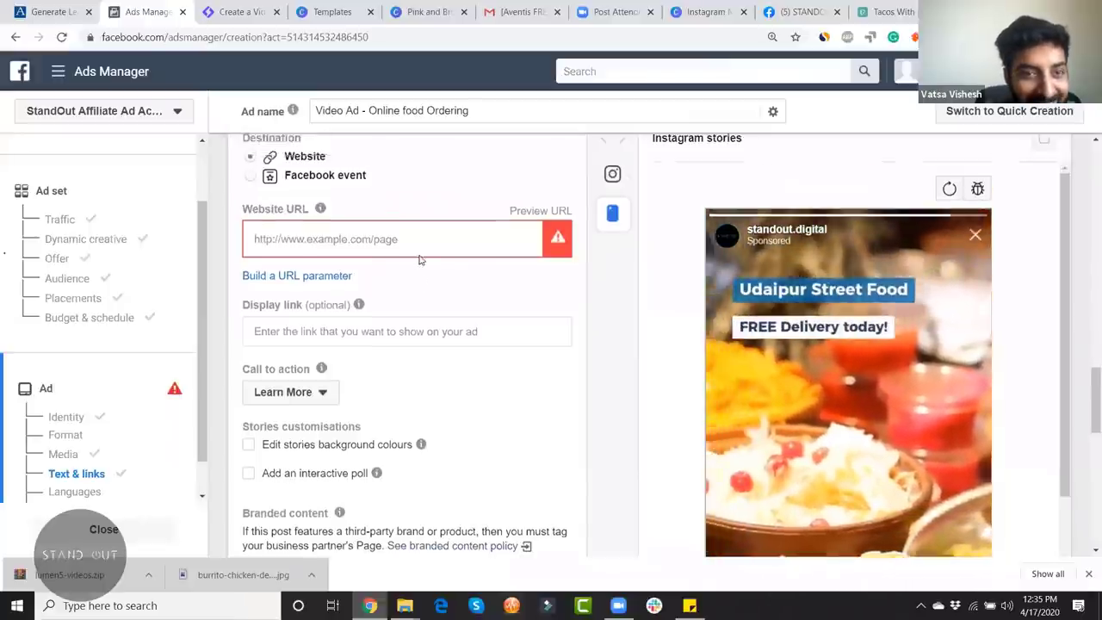
left_click(396, 290)
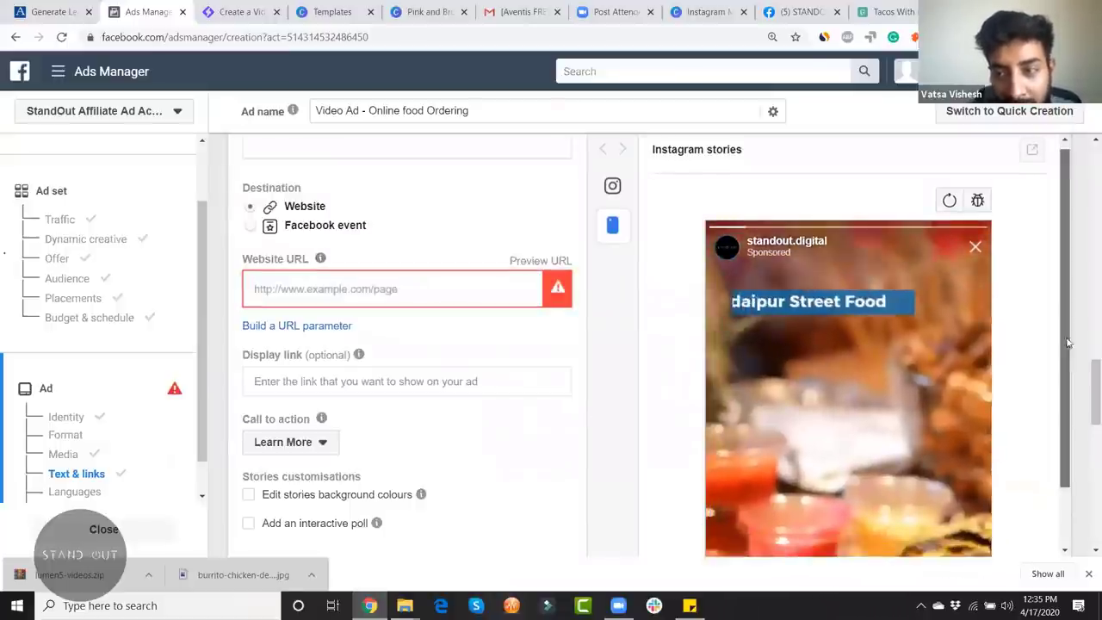
left_click_drag(1063, 316, 1064, 381)
left_click(336, 290)
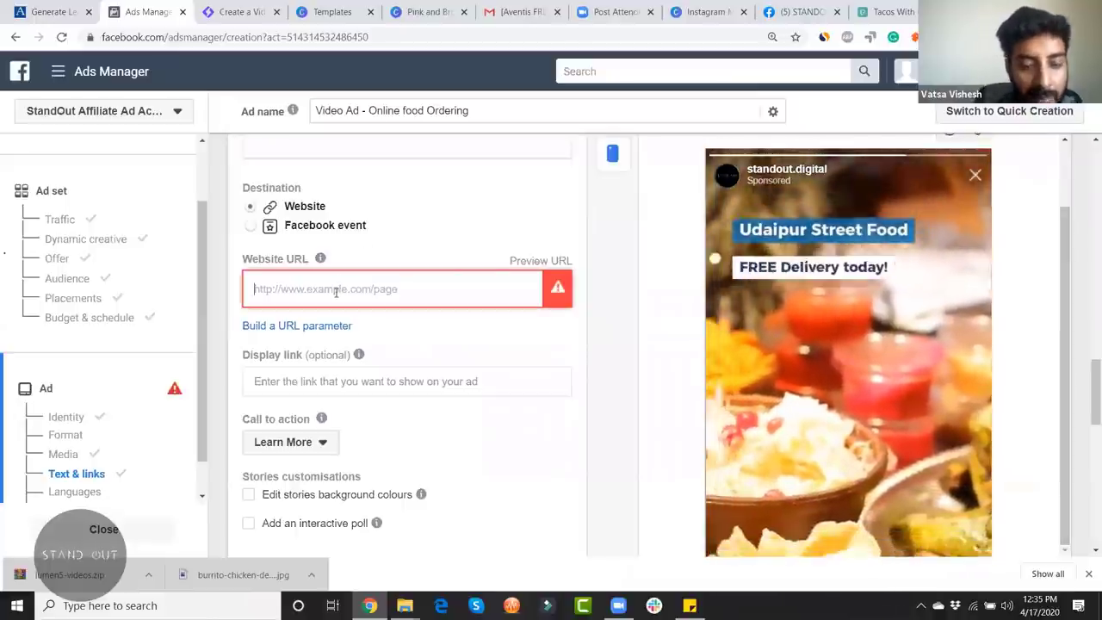
type("https")
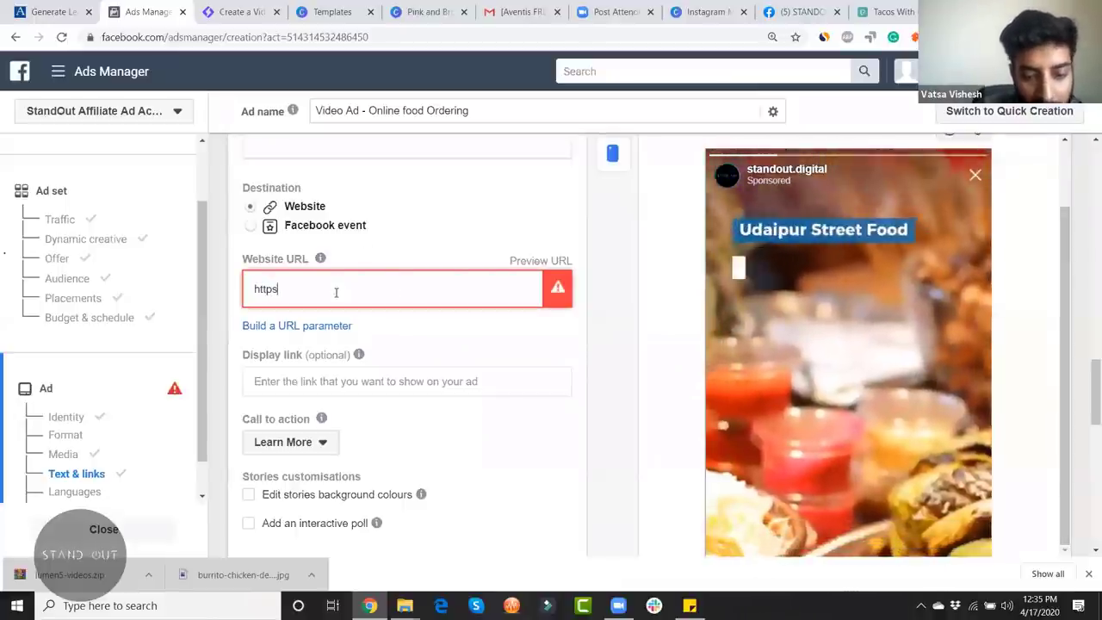
type("://standout")
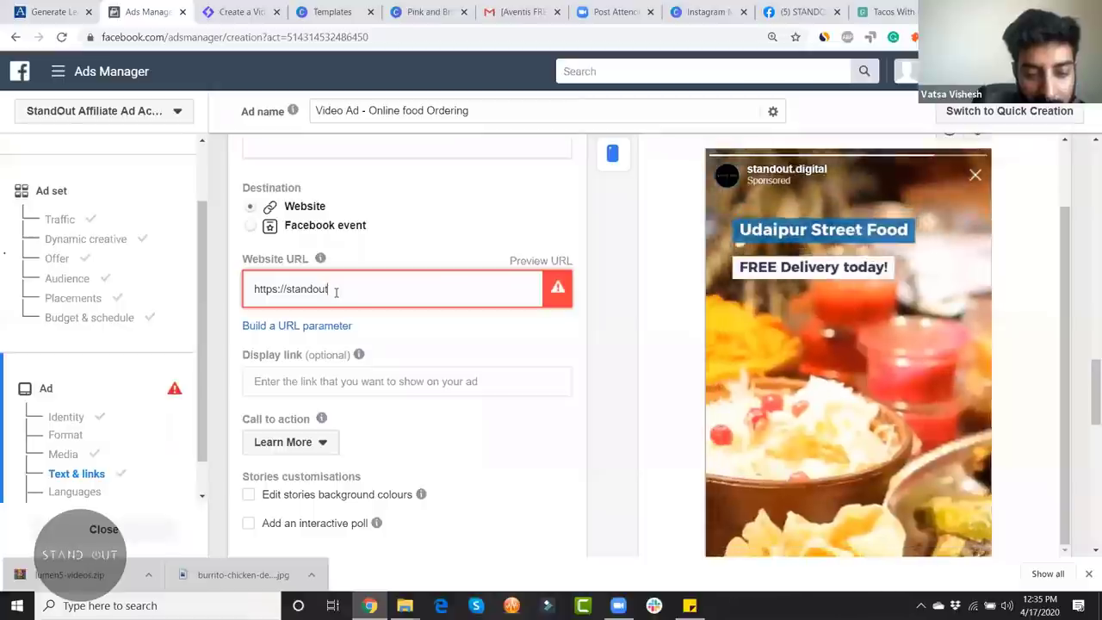
type(".digital")
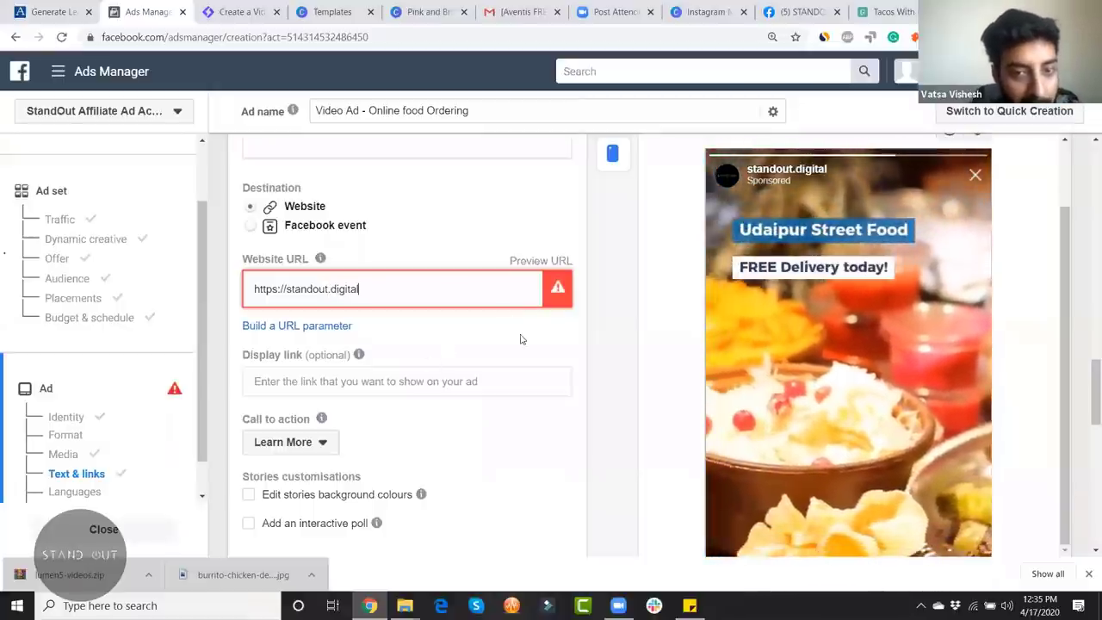
left_click(509, 325)
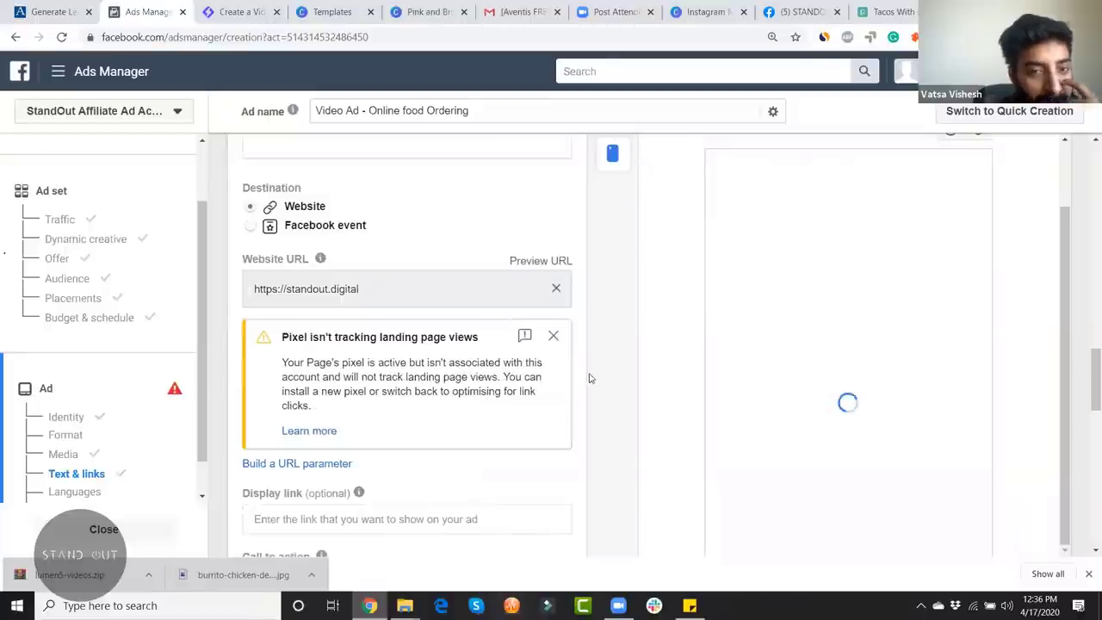
left_click(553, 336)
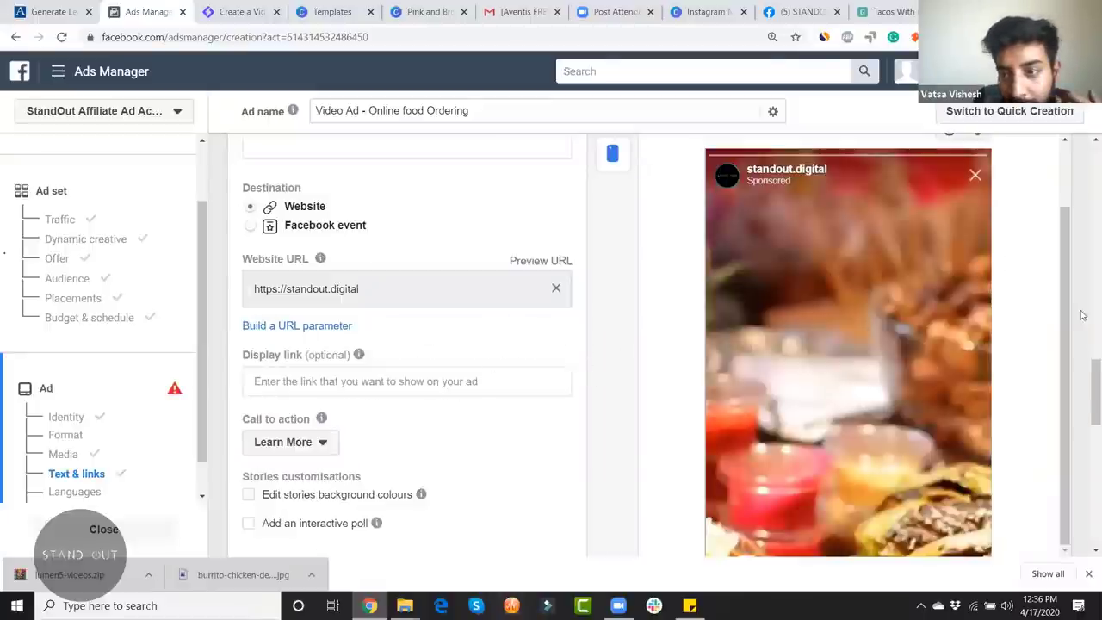
scroll(1082, 314, "down", 1)
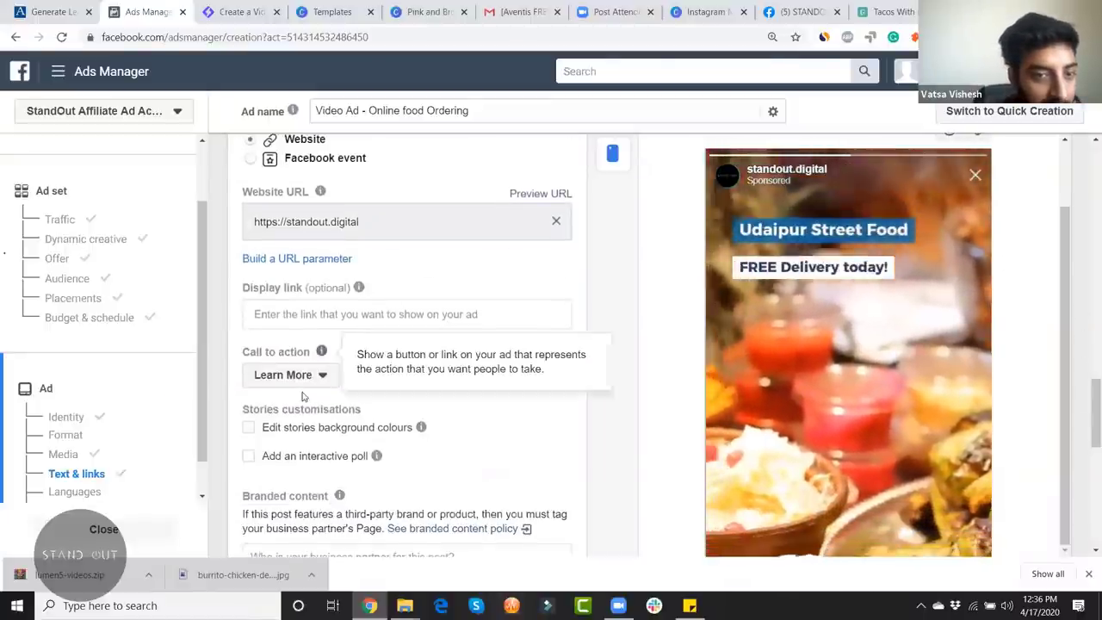
scroll(493, 339, "up", 1)
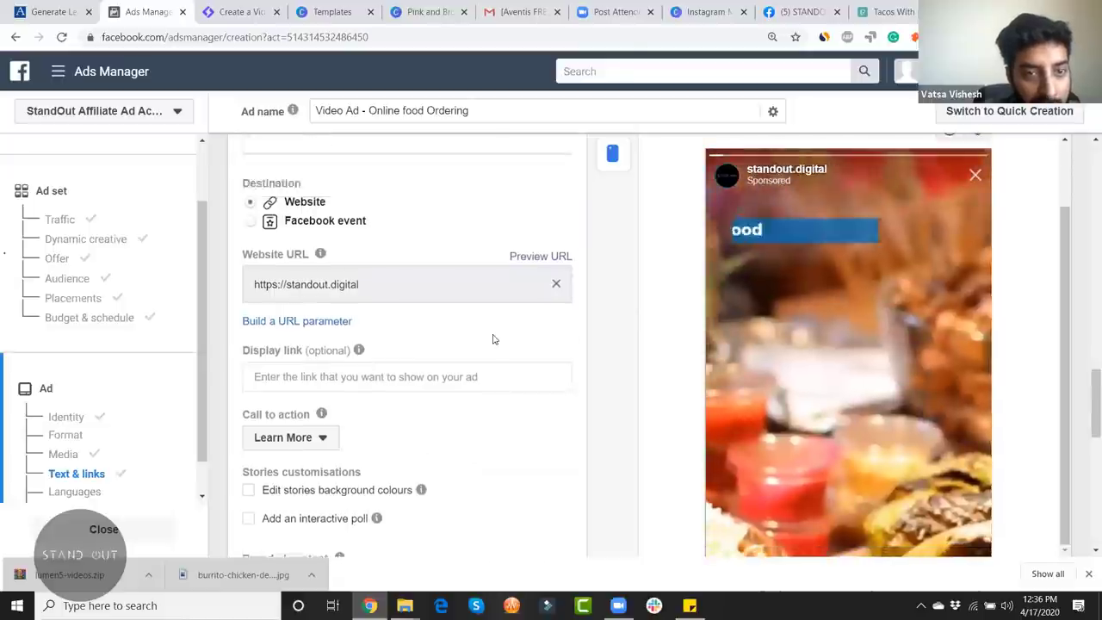
scroll(493, 339, "up", 2)
Step: Write the primary text 'Order Online - Yummy Food today! FREE Delivery in Udaipur :-D', fixing the Udaipur typo
left_click(365, 257)
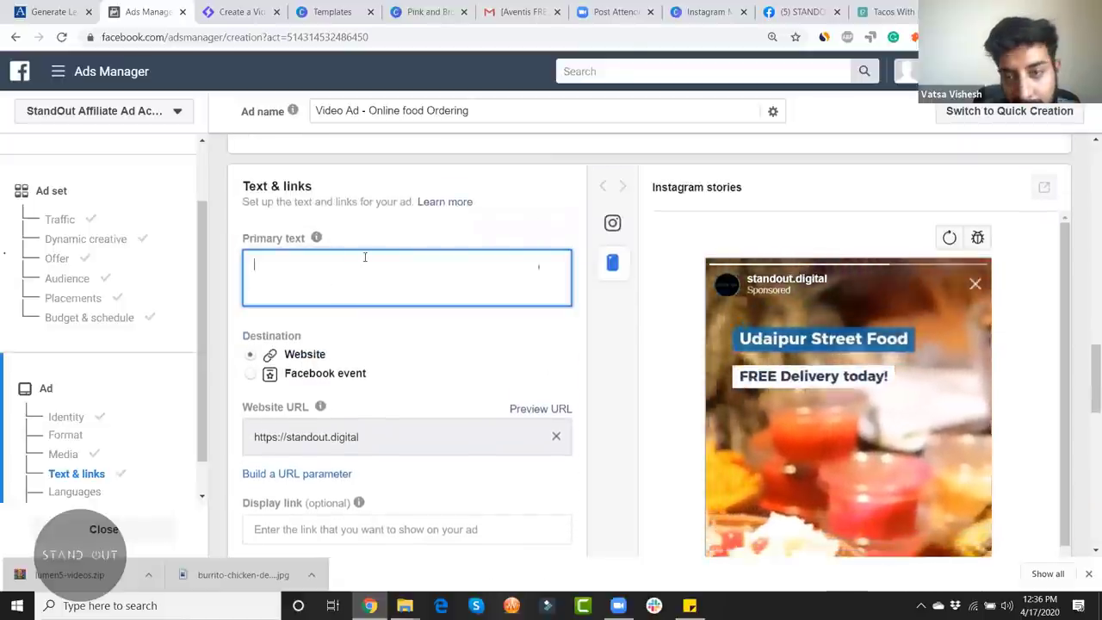
left_click_drag(1070, 320, 1072, 401)
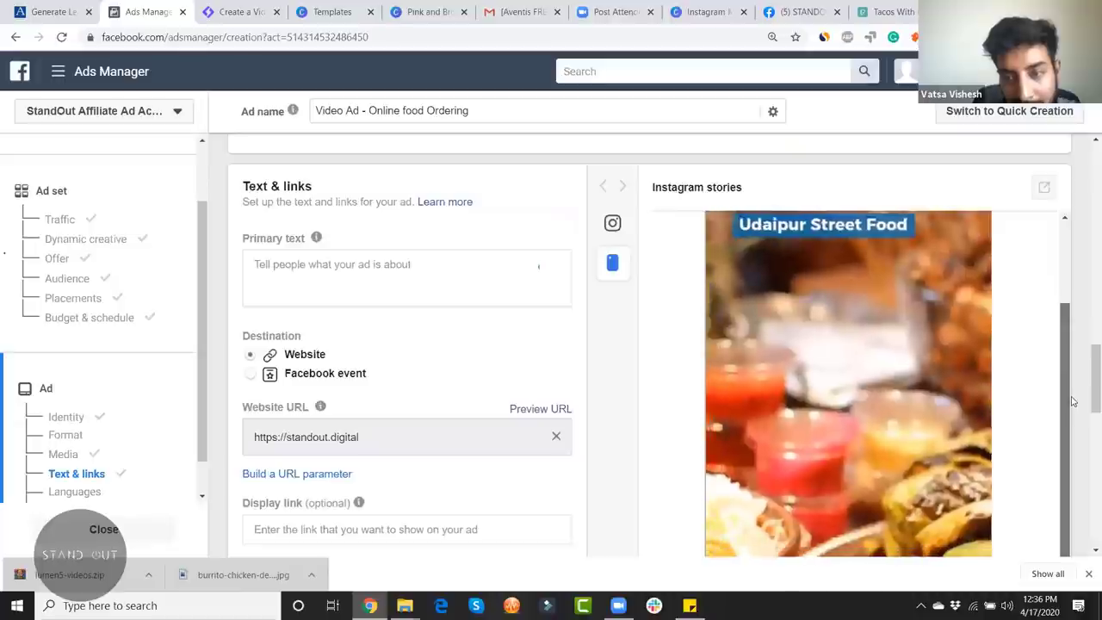
scroll(1068, 402, "up", 1)
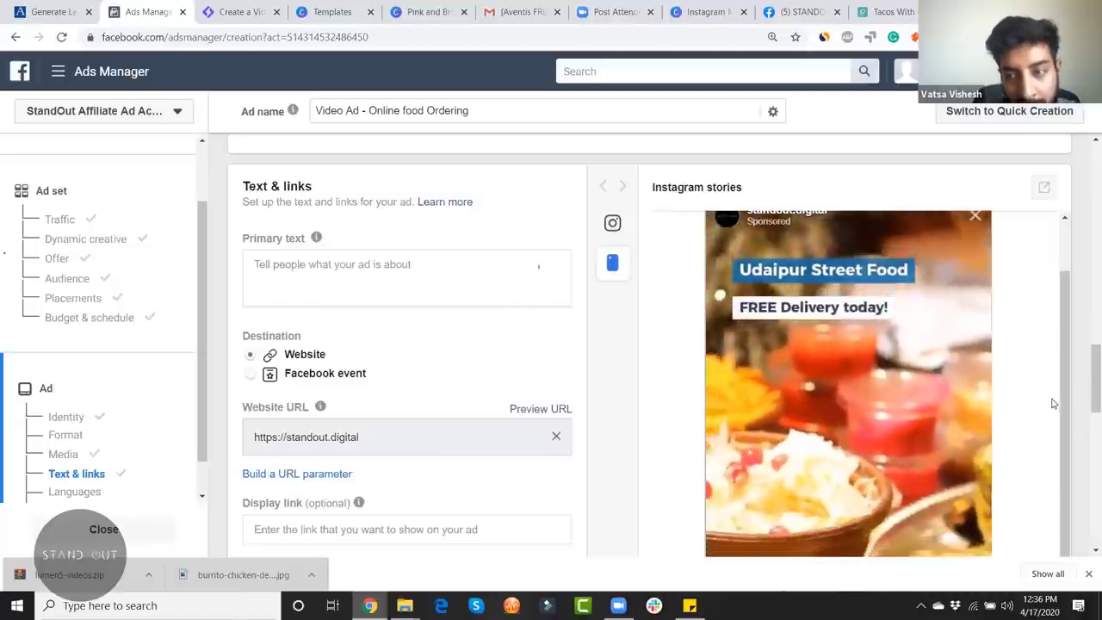
scroll(1058, 421, "down", 2)
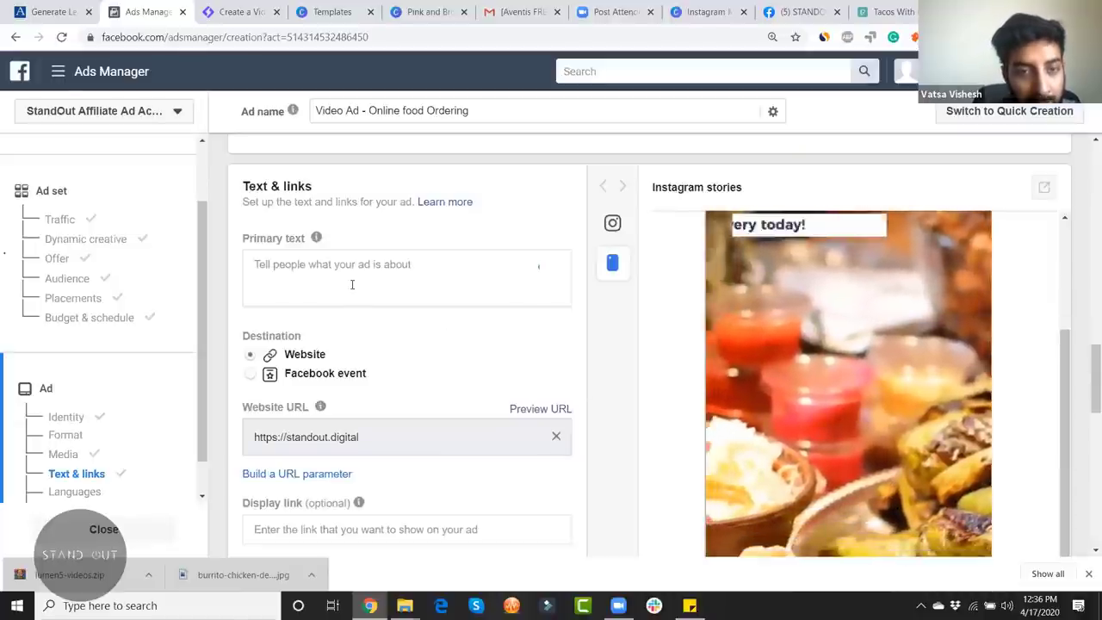
left_click(352, 284)
type("Or")
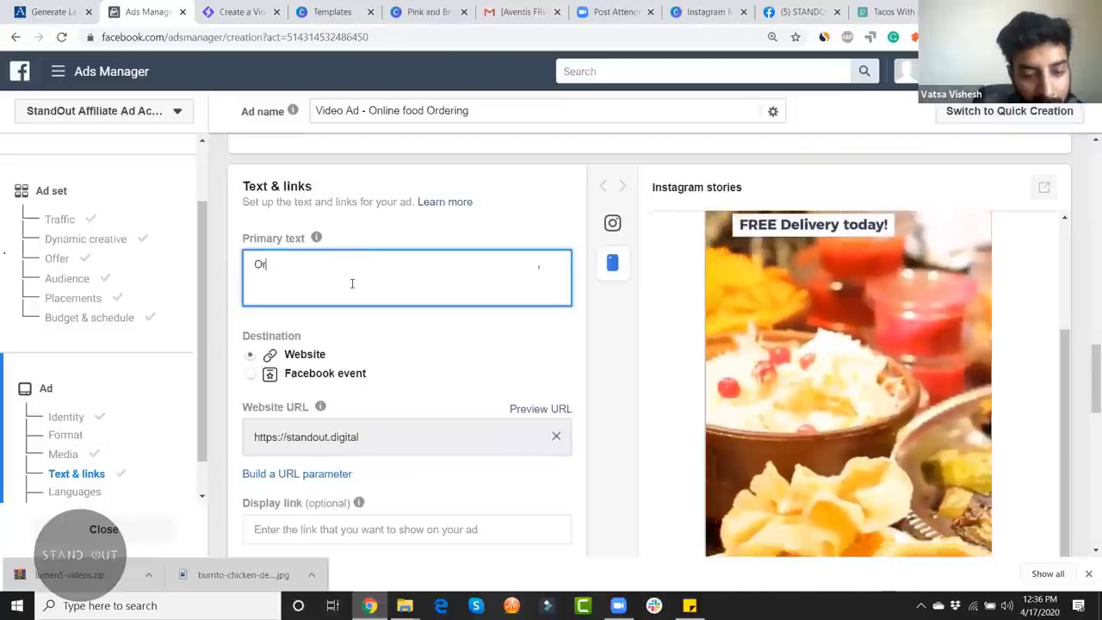
type("der Free")
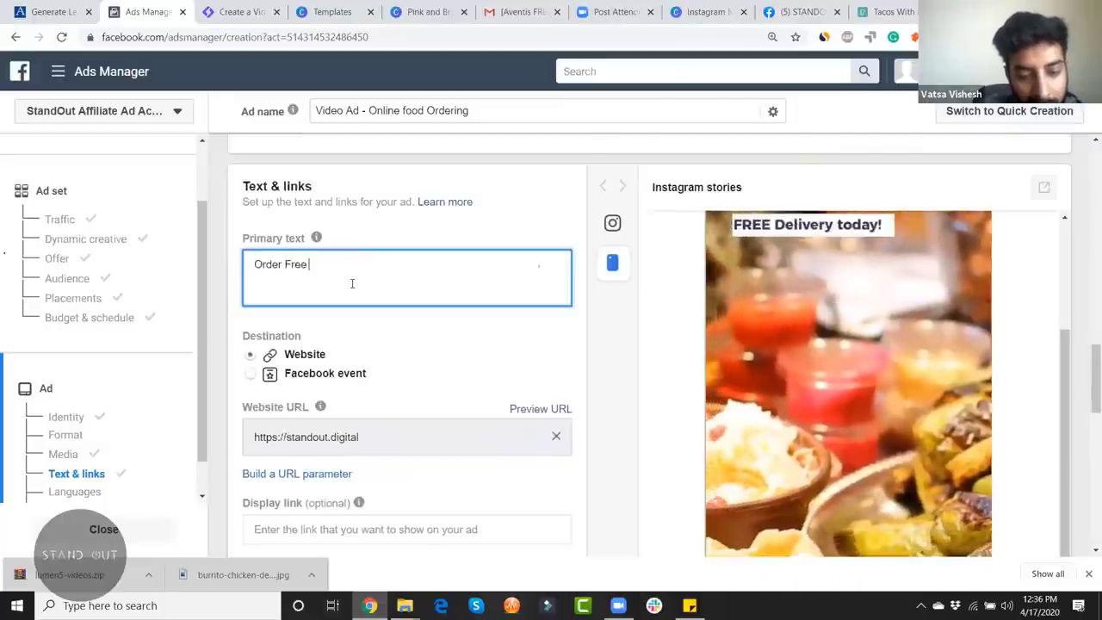
key("BackSpace")
key("BackSpace")
key("BackSpace")
key("BackSpace")
key("BackSpace")
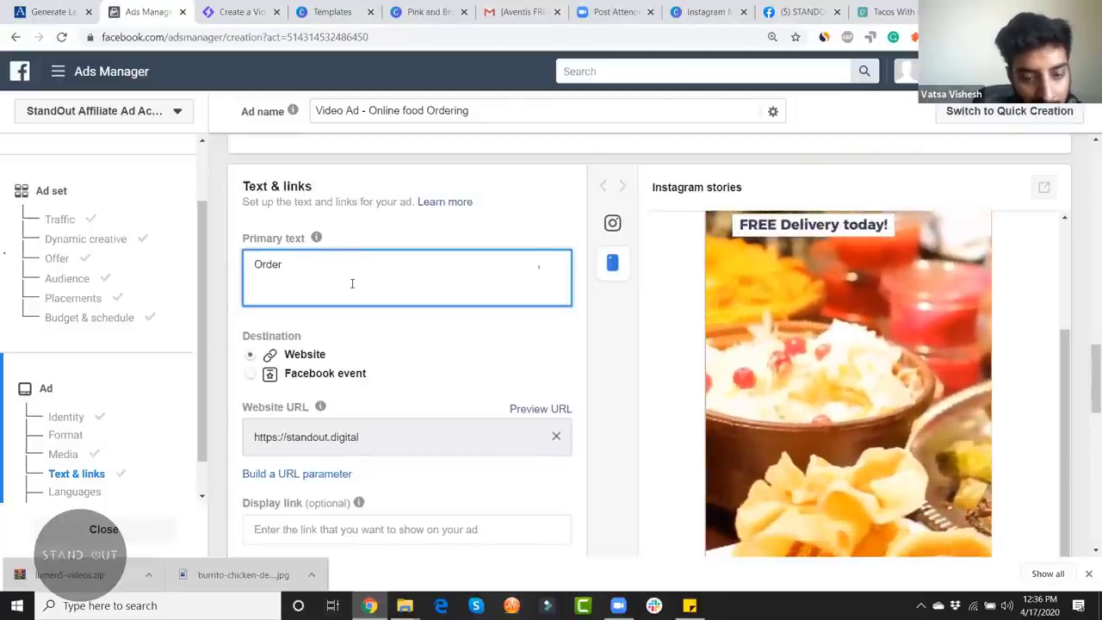
type("Online")
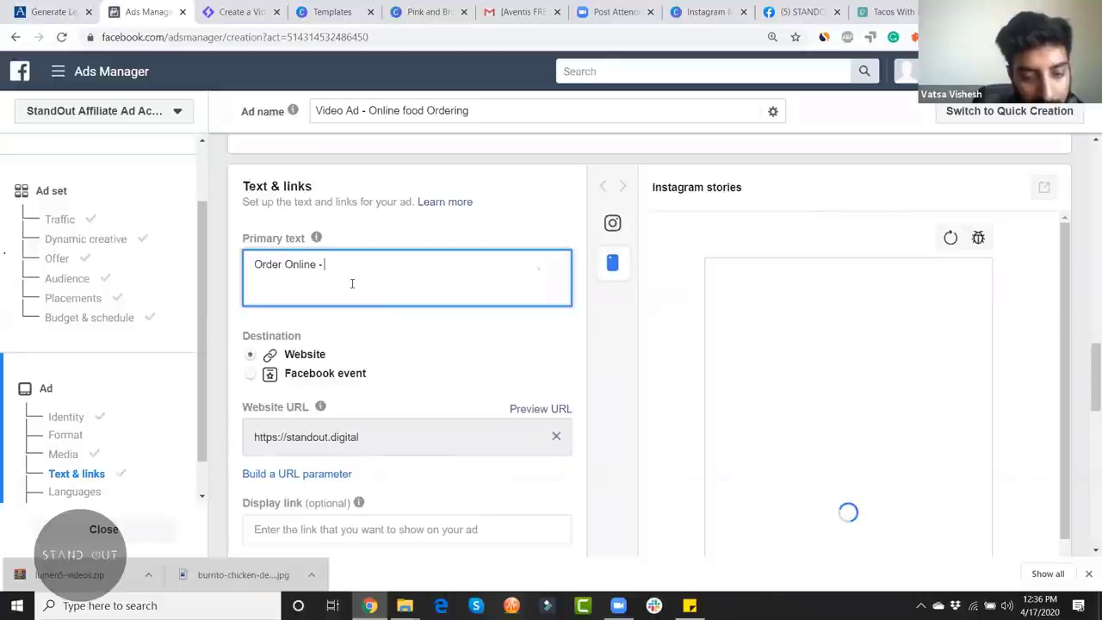
type(" - Yummy Food")
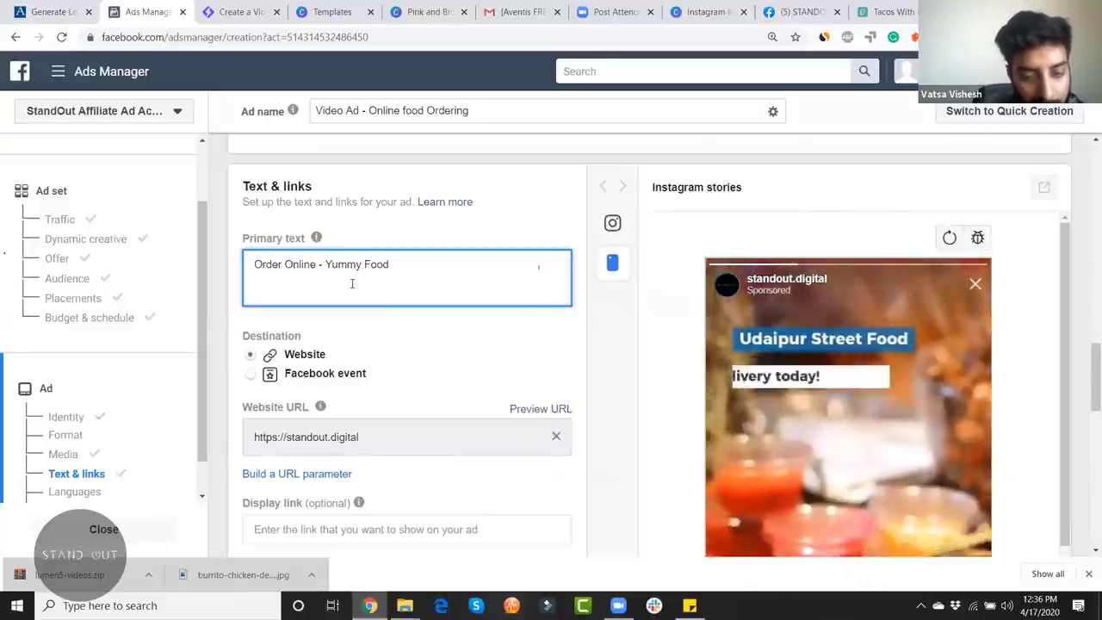
type(" today")
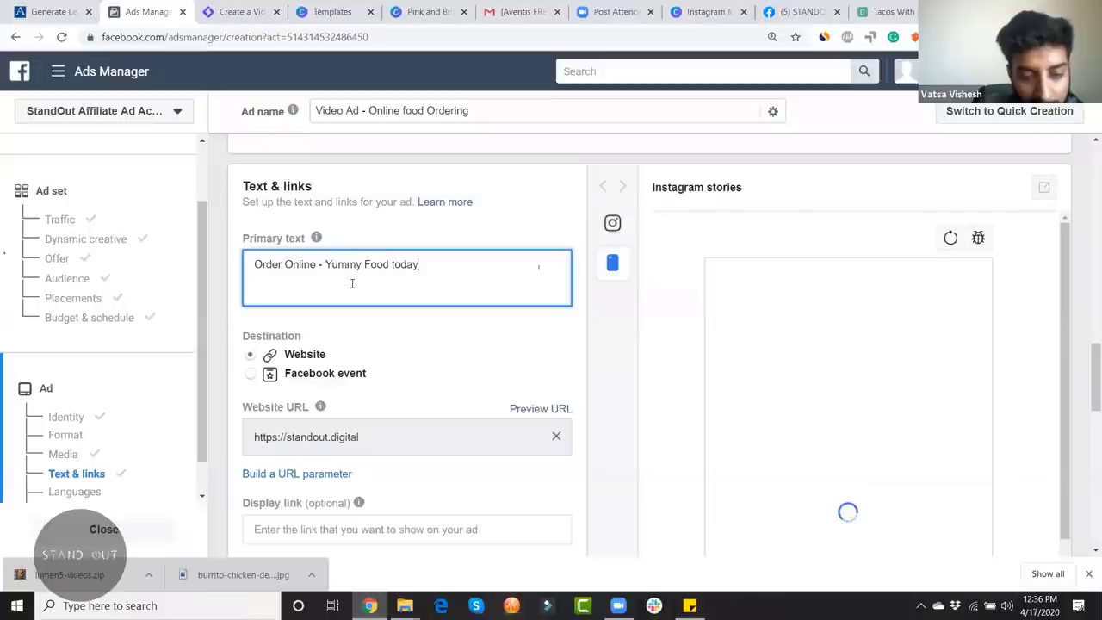
type("! FREE")
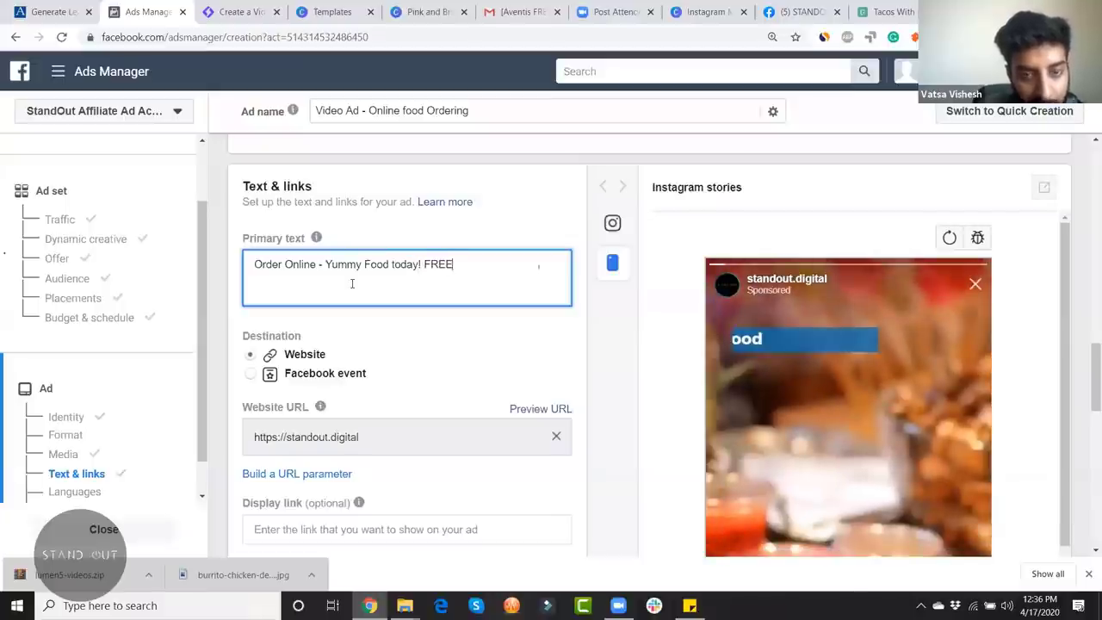
type(" Delivery")
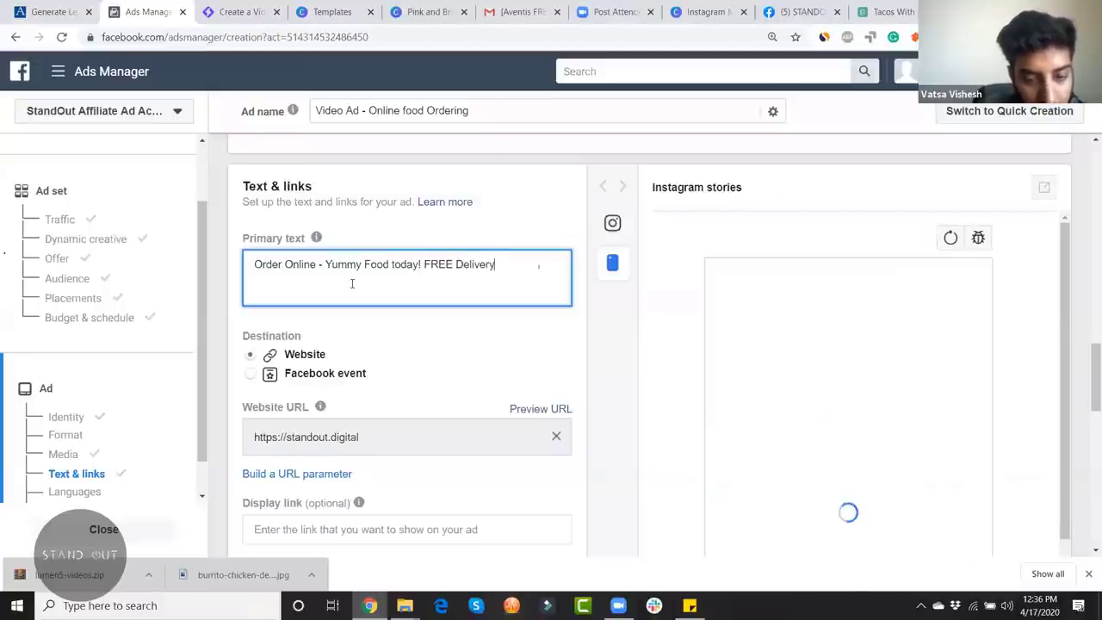
type("u")
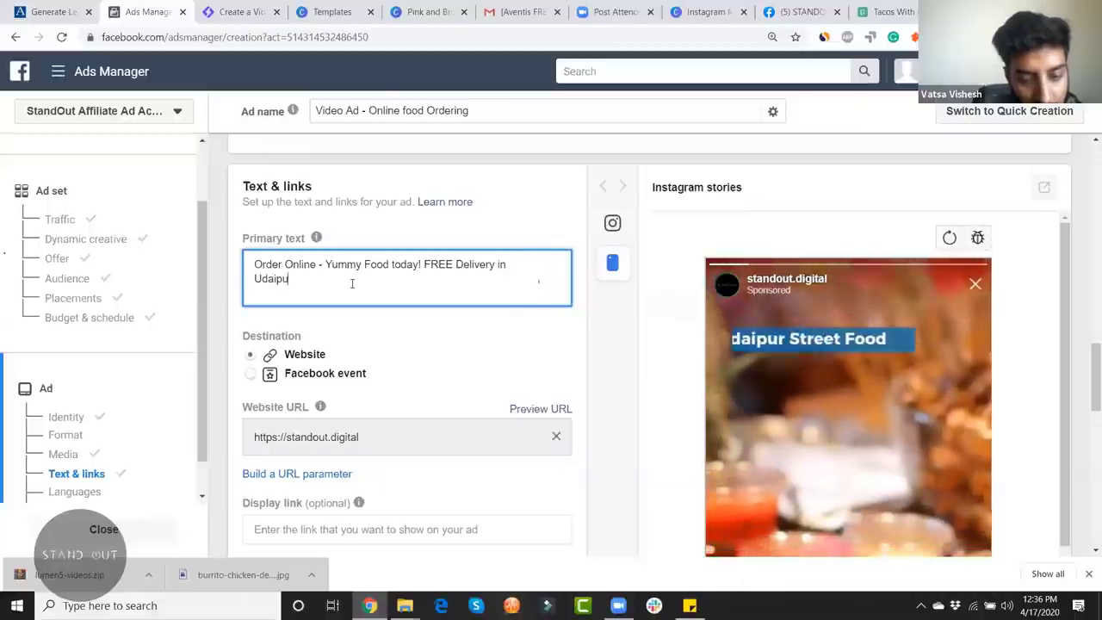
type("s -D")
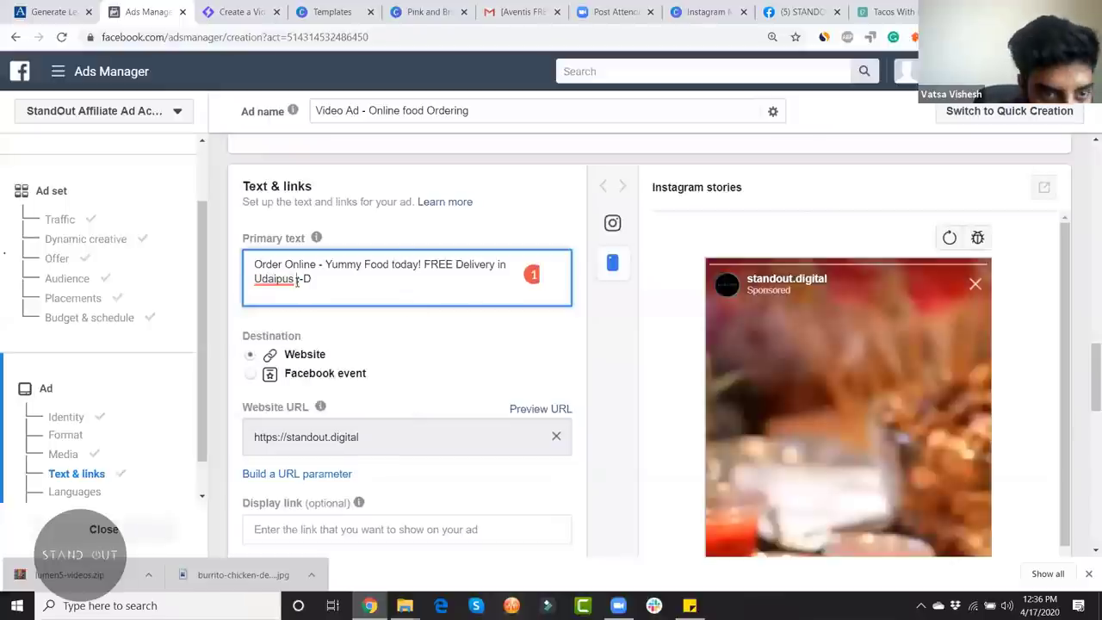
key("BackSpace")
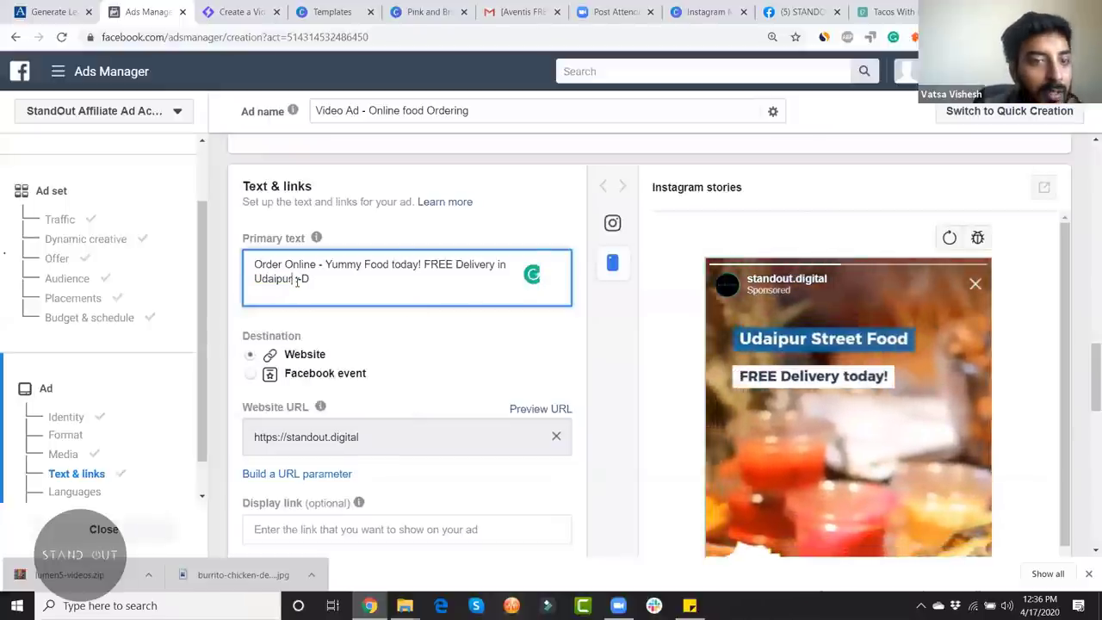
type("r")
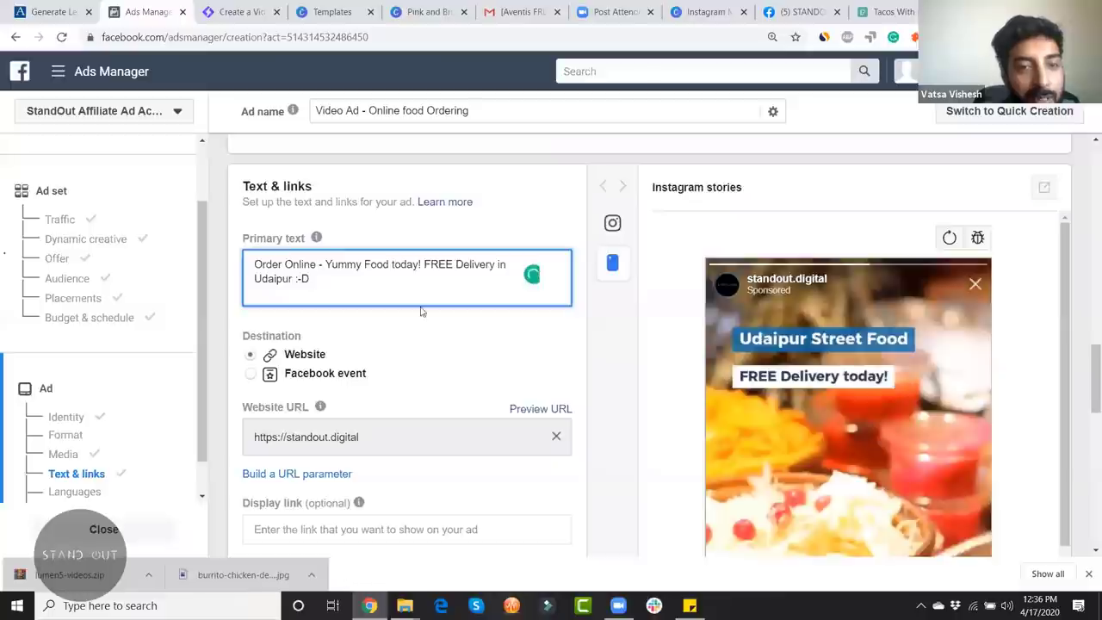
left_click(519, 337)
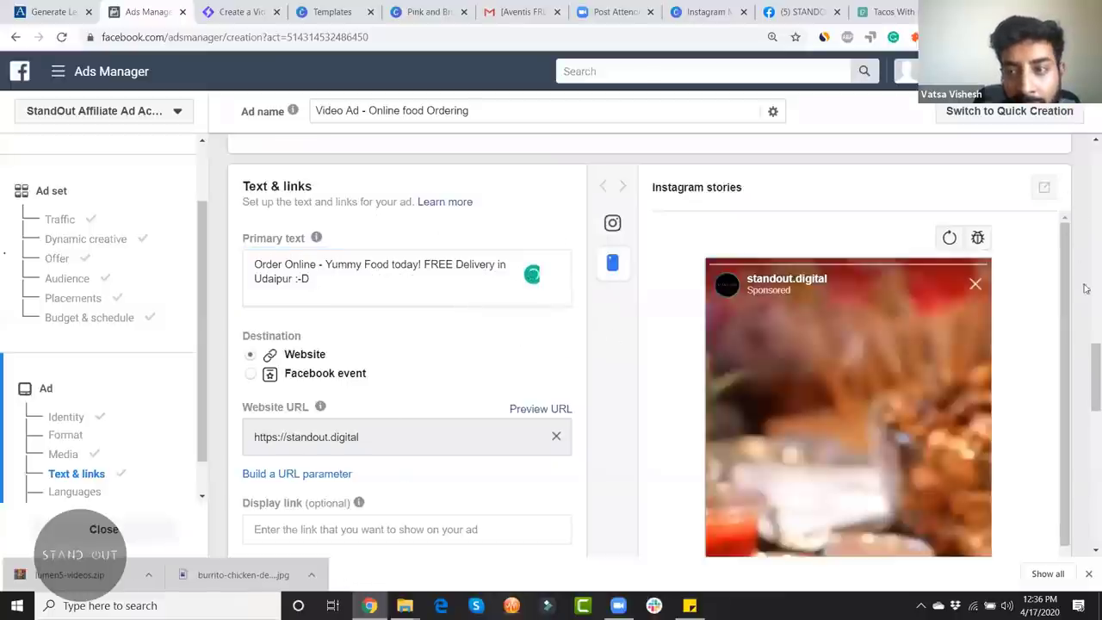
scroll(1085, 375, "down", 1)
scroll(1085, 375, "down", 3)
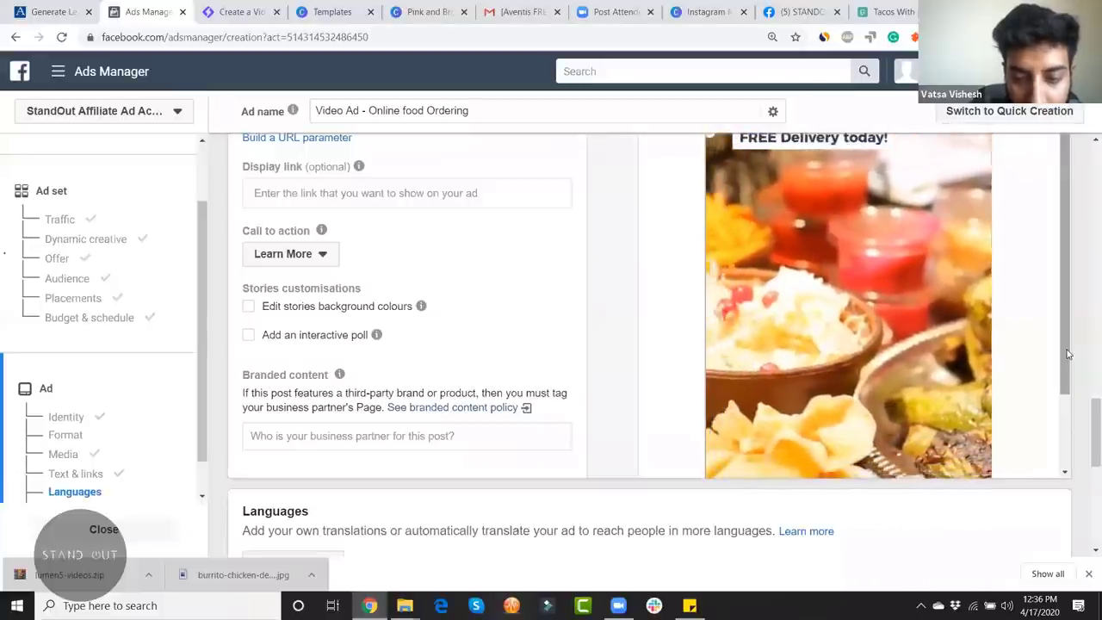
Step: Zoom the page to 80% and switch the call to action from Learn More to Shop Now
key("ctrl+plus")
key("ctrl+minus")
key("ctrl+minus")
key("ctrl+minus")
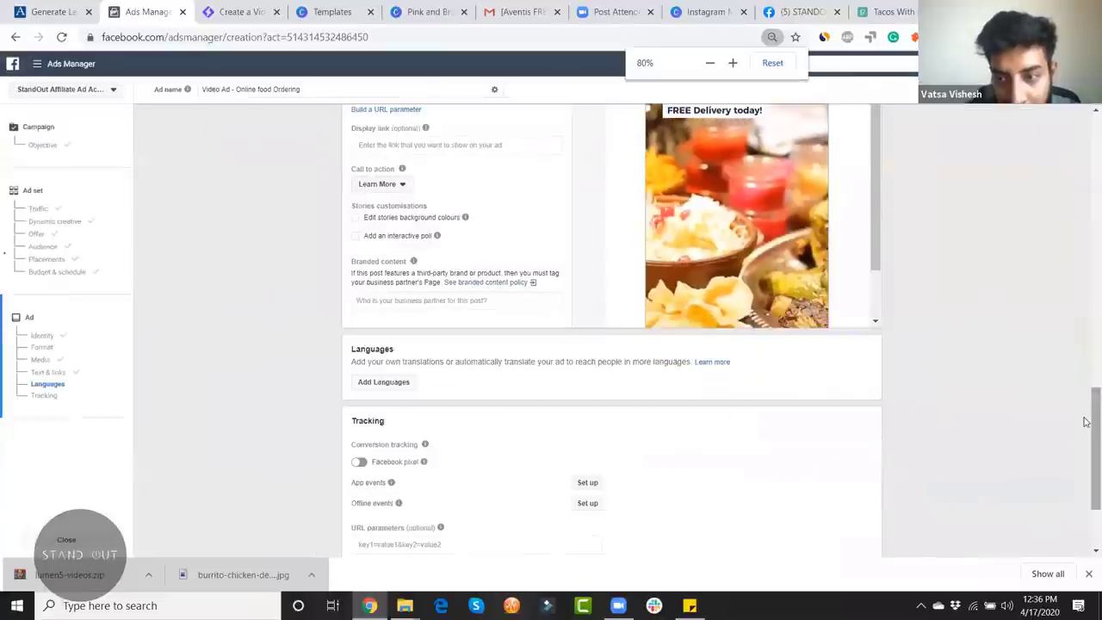
scroll(1083, 416, "up", 5)
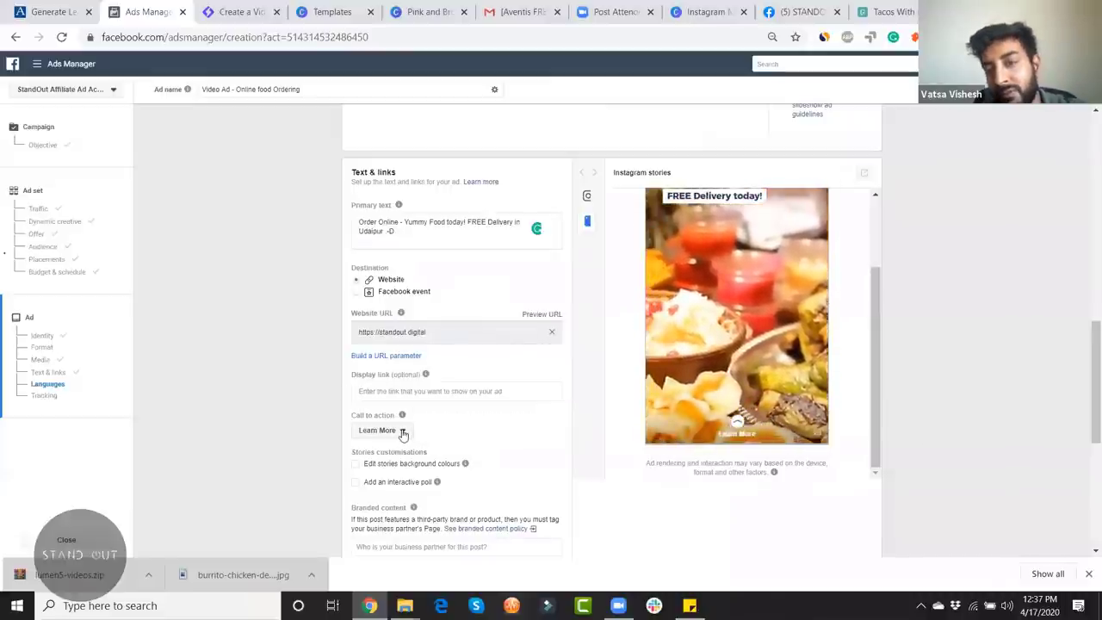
left_click(401, 433)
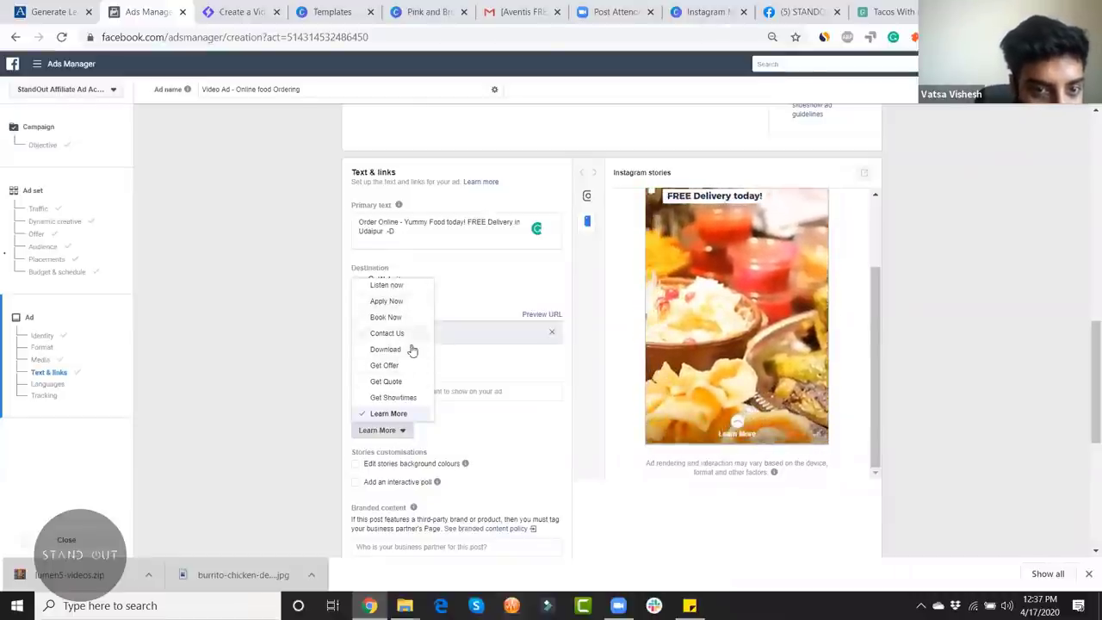
scroll(413, 366, "down", 2)
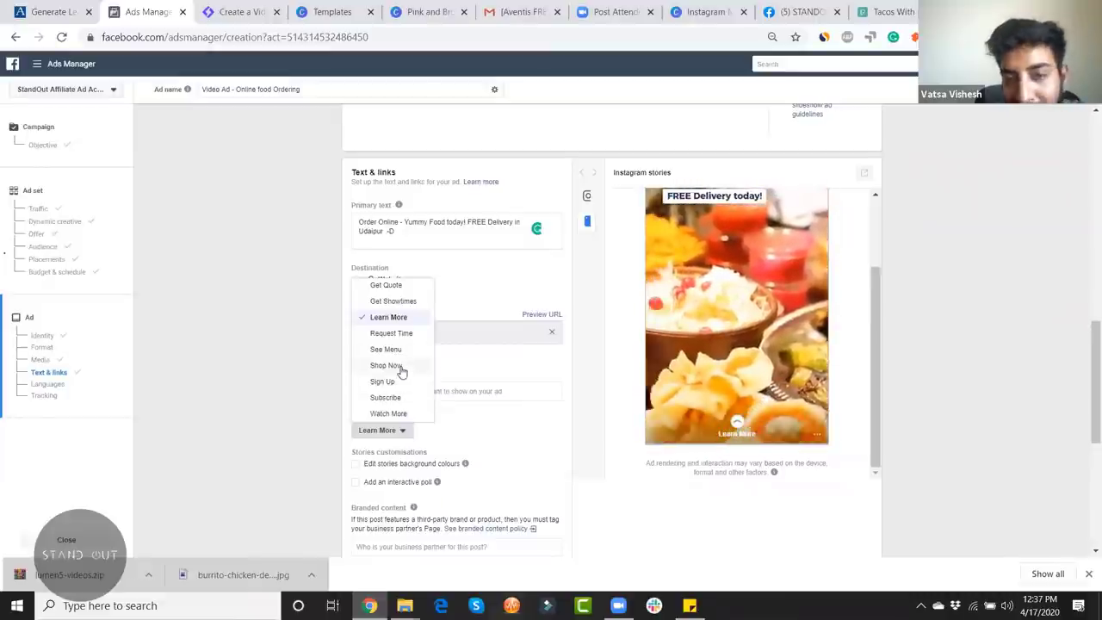
key("Return")
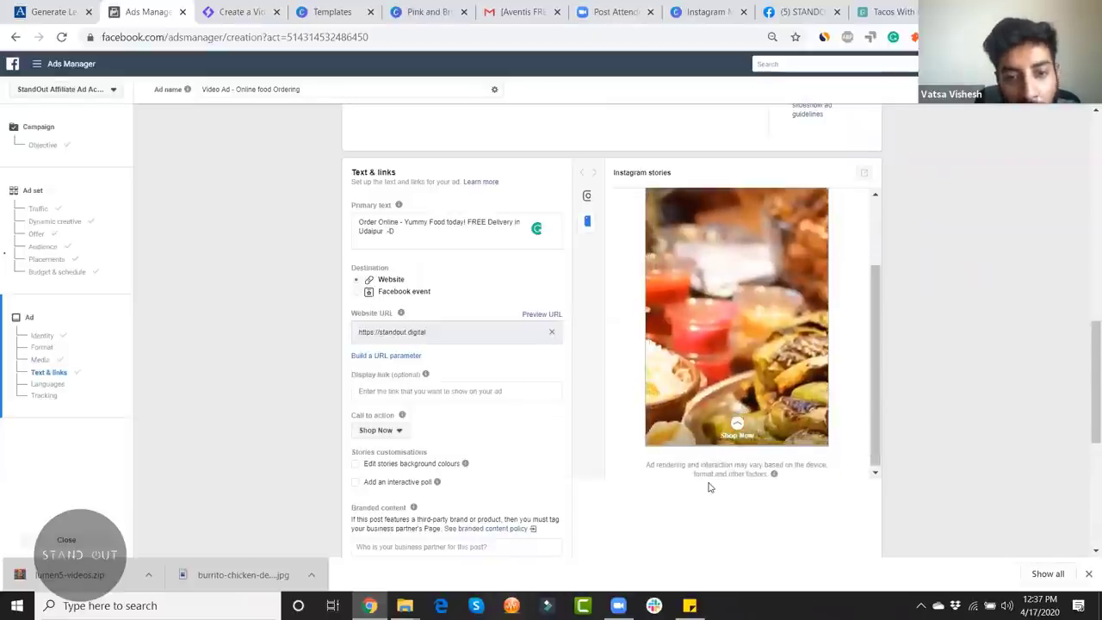
scroll(544, 458, "down", 2)
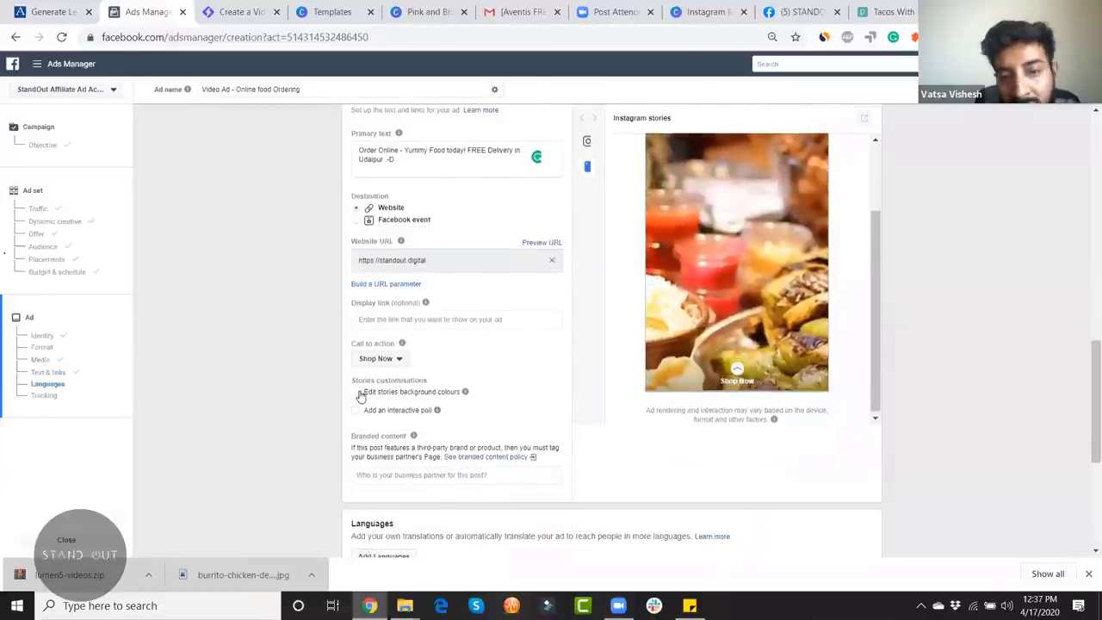
scroll(841, 349, "up", 2)
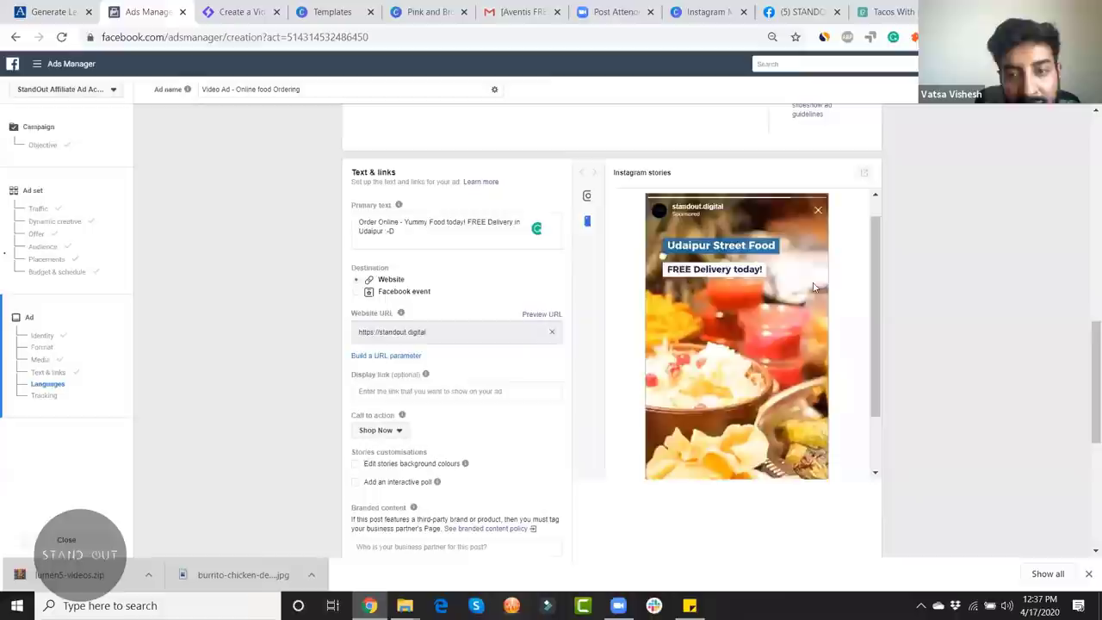
scroll(534, 425, "down", 5)
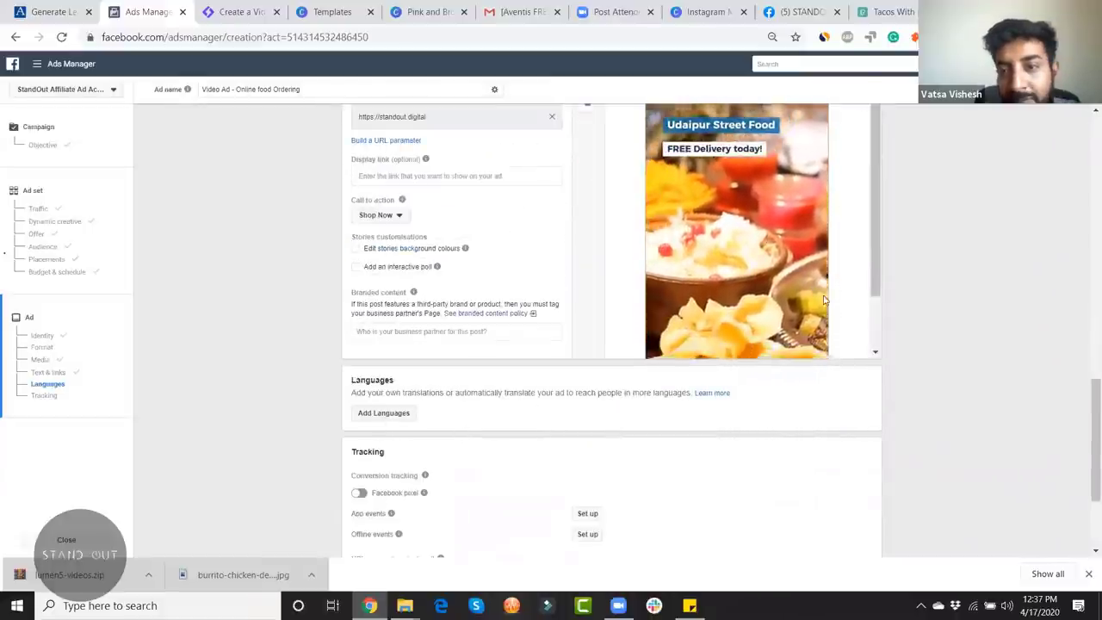
scroll(568, 387, "up", 4)
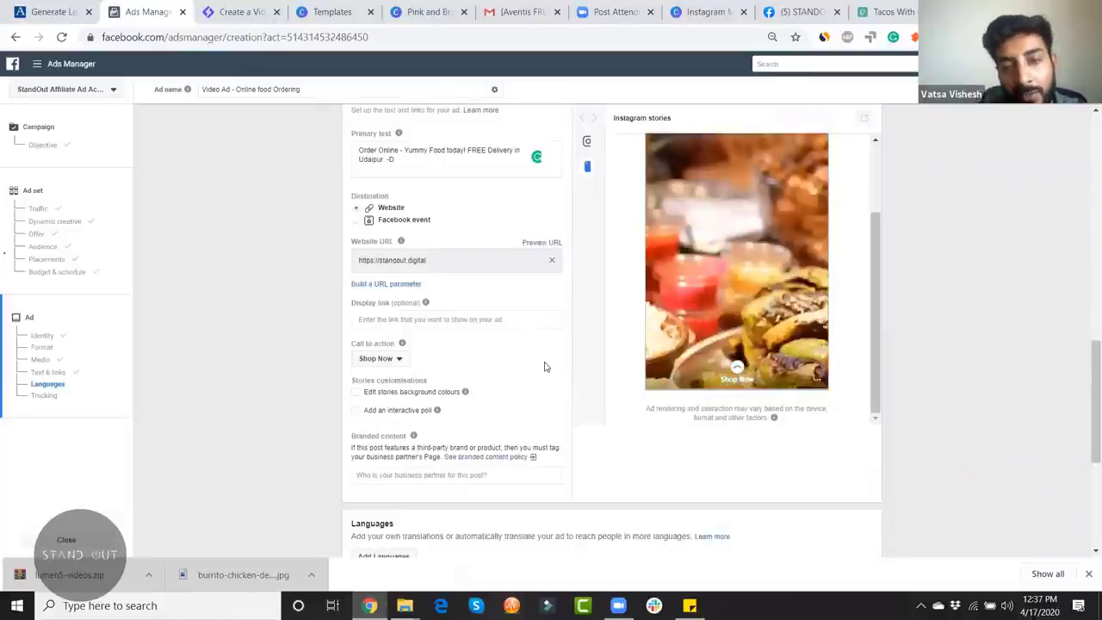
scroll(544, 367, "down", 4)
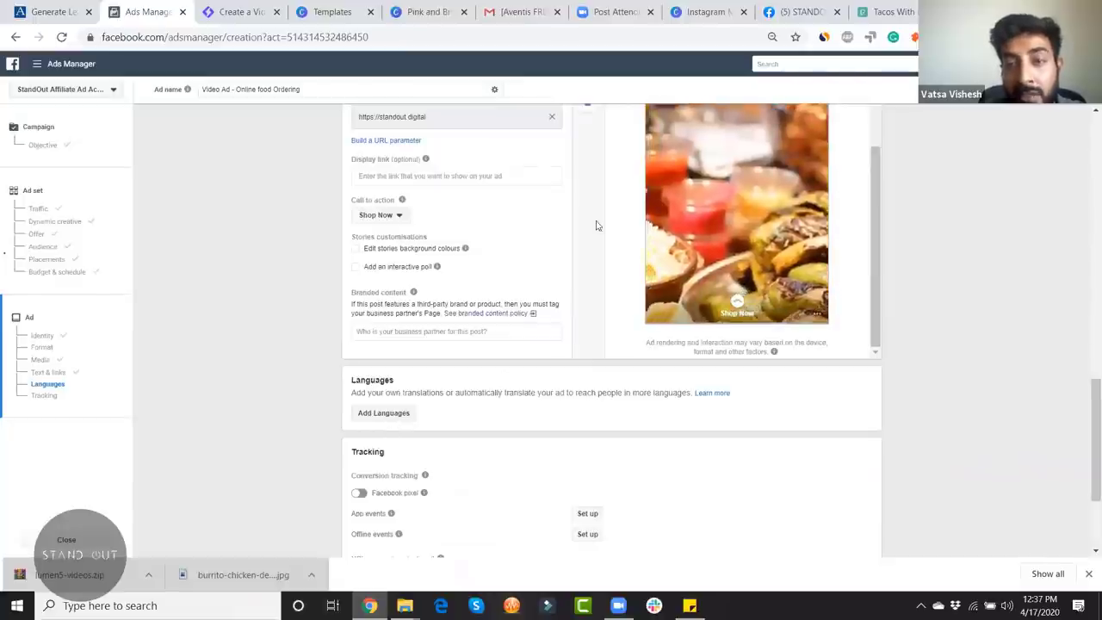
scroll(603, 225, "down", 2)
scroll(600, 267, "up", 4)
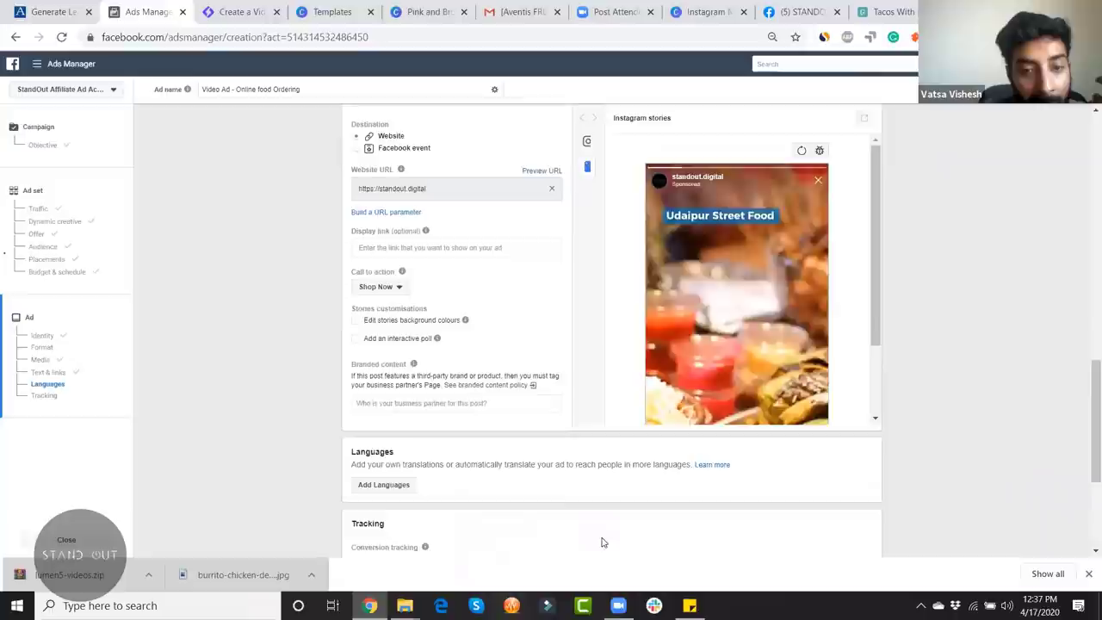
scroll(593, 482, "down", 2)
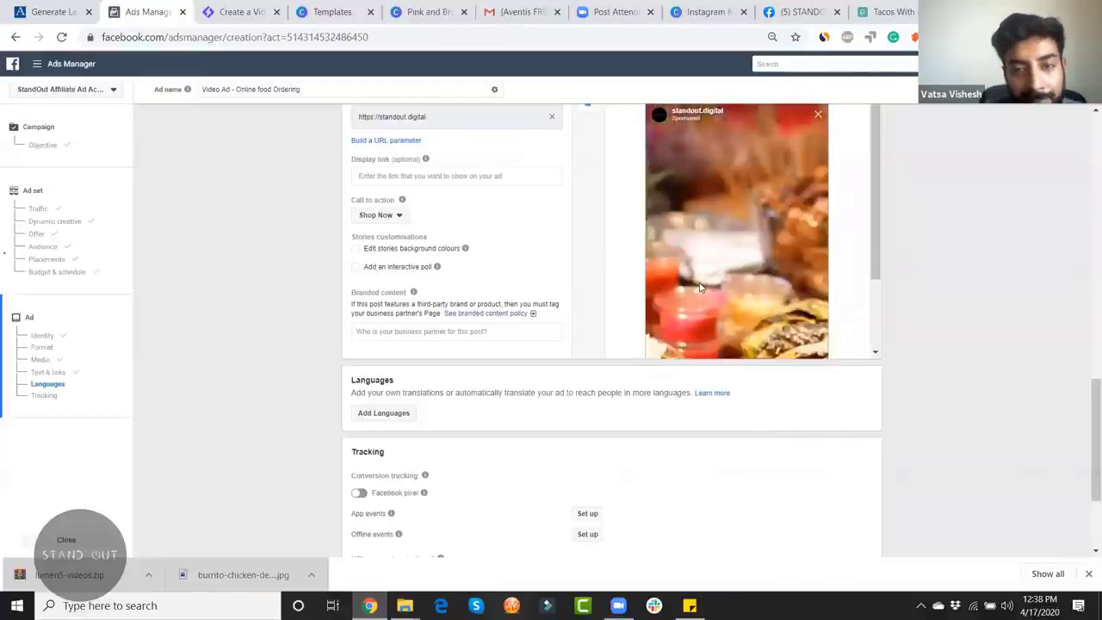
scroll(856, 290, "down", 1)
scroll(964, 307, "up", 2)
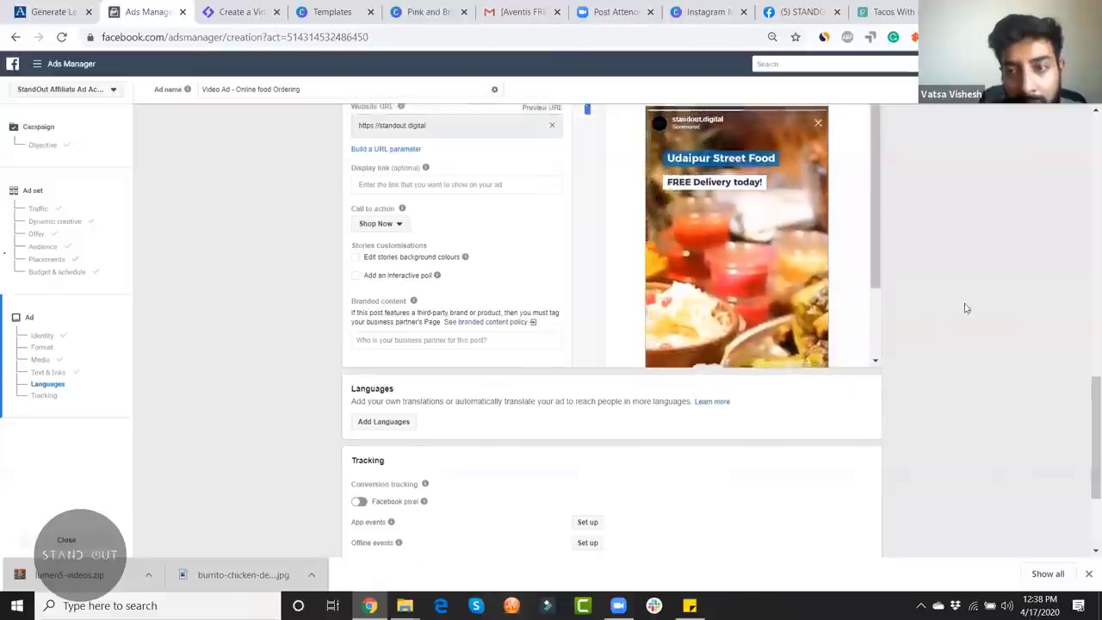
scroll(865, 319, "down", 2)
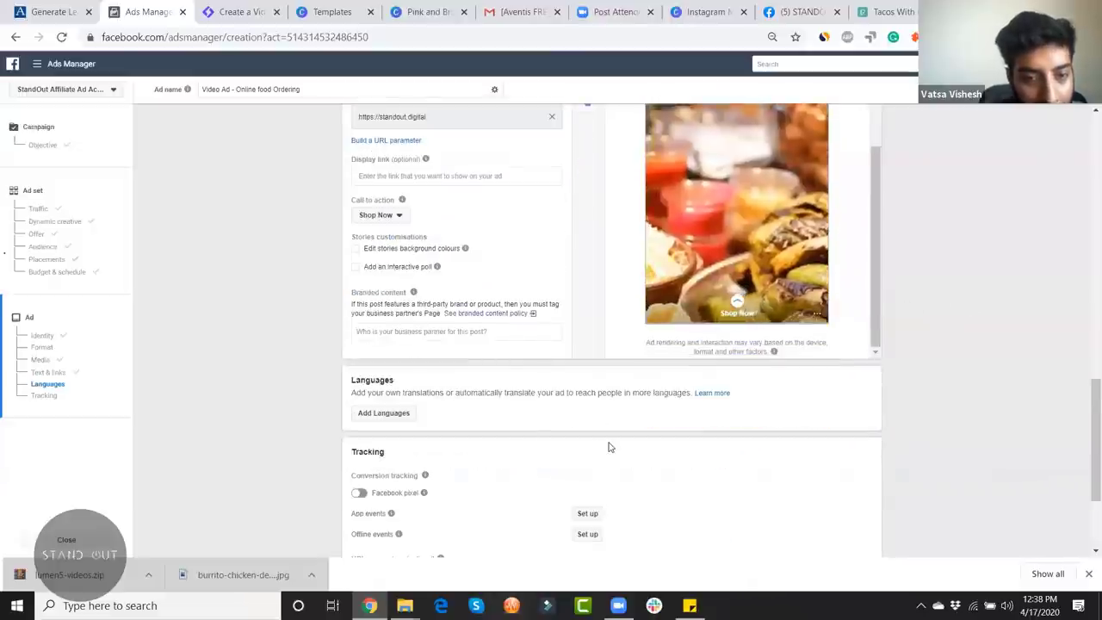
scroll(608, 447, "down", 2)
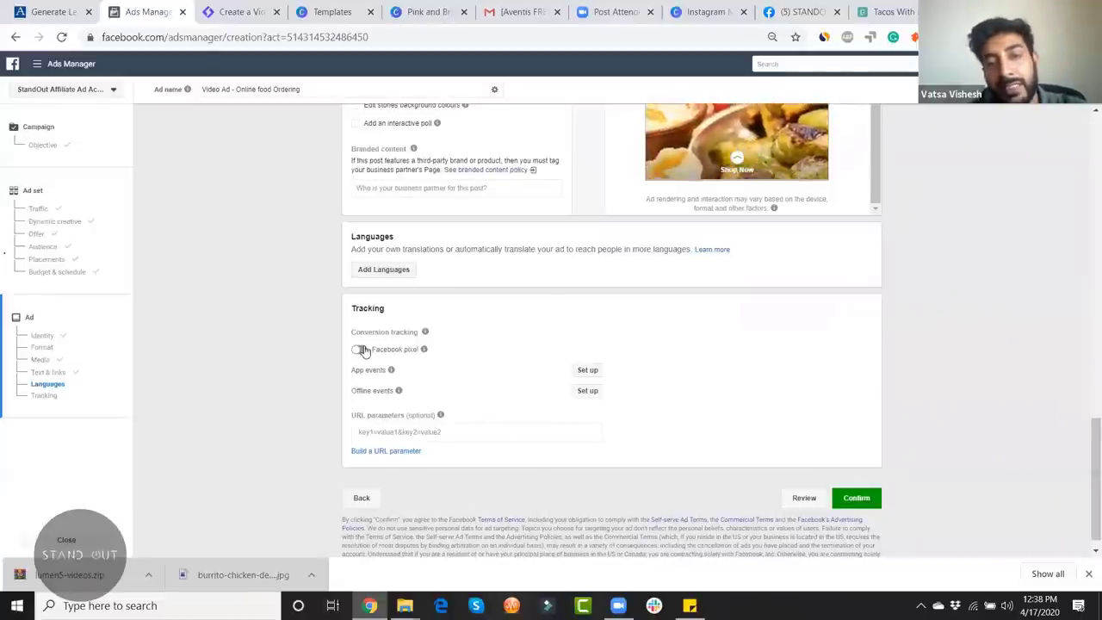
Step: Leave Facebook pixel conversion tracking off and submit the Stories ad for verification
left_click(358, 349)
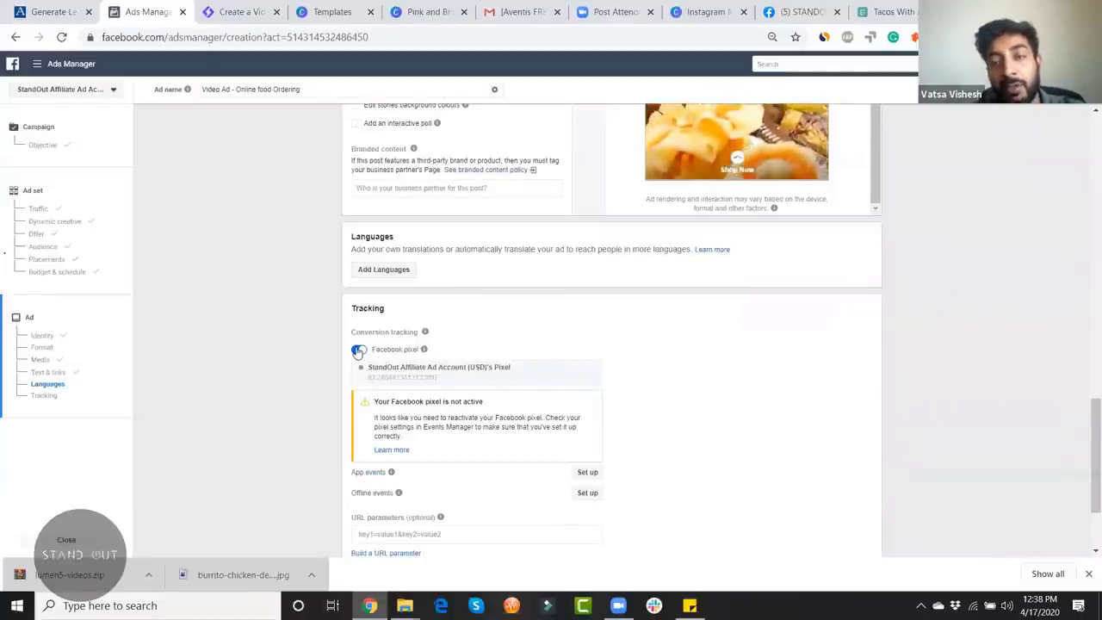
scroll(970, 399, "up", 3)
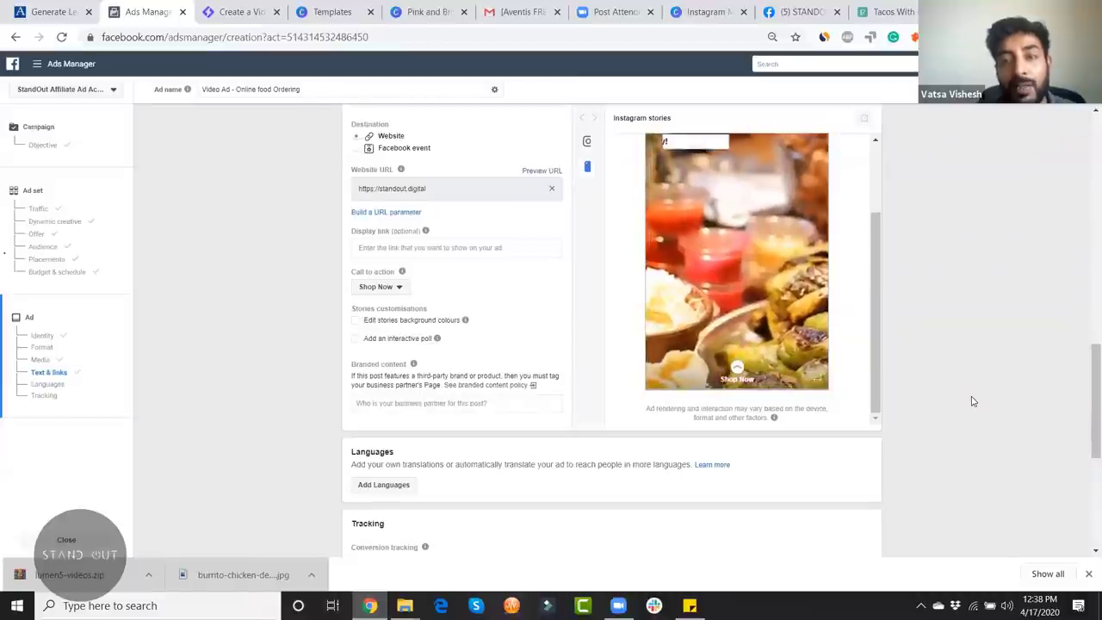
scroll(971, 401, "up", 2)
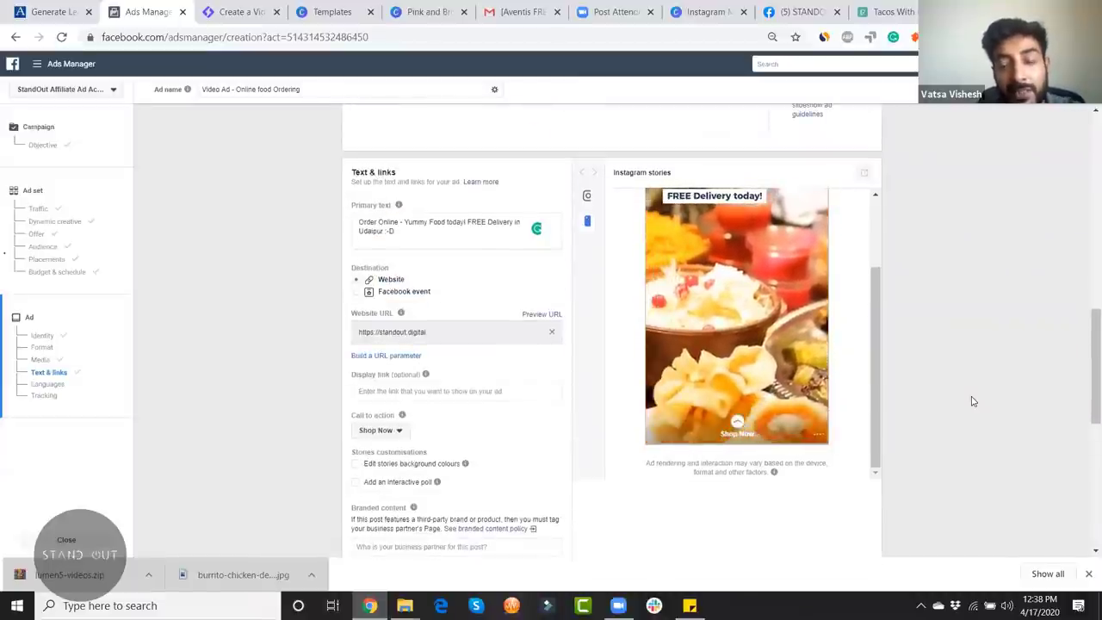
scroll(970, 400, "down", 6)
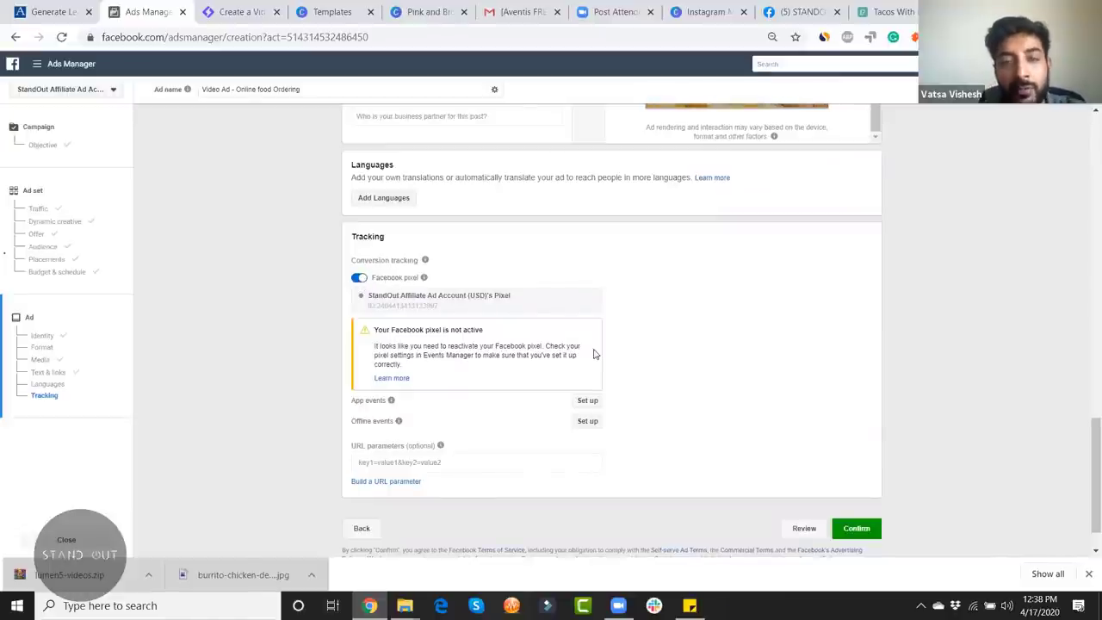
scroll(975, 298, "up", 3)
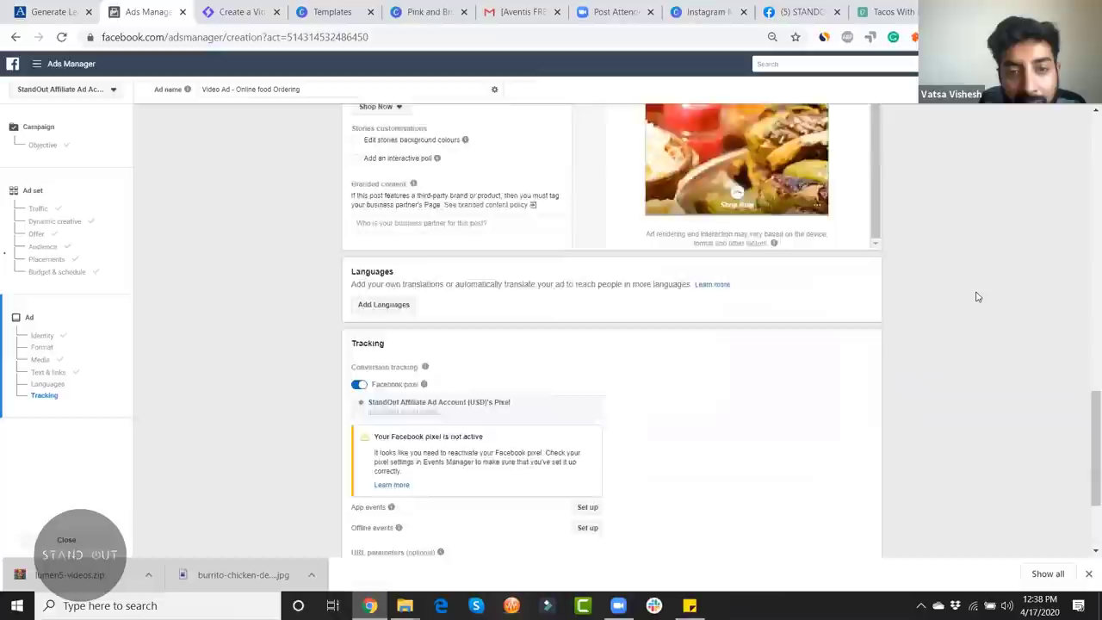
scroll(922, 332, "down", 2)
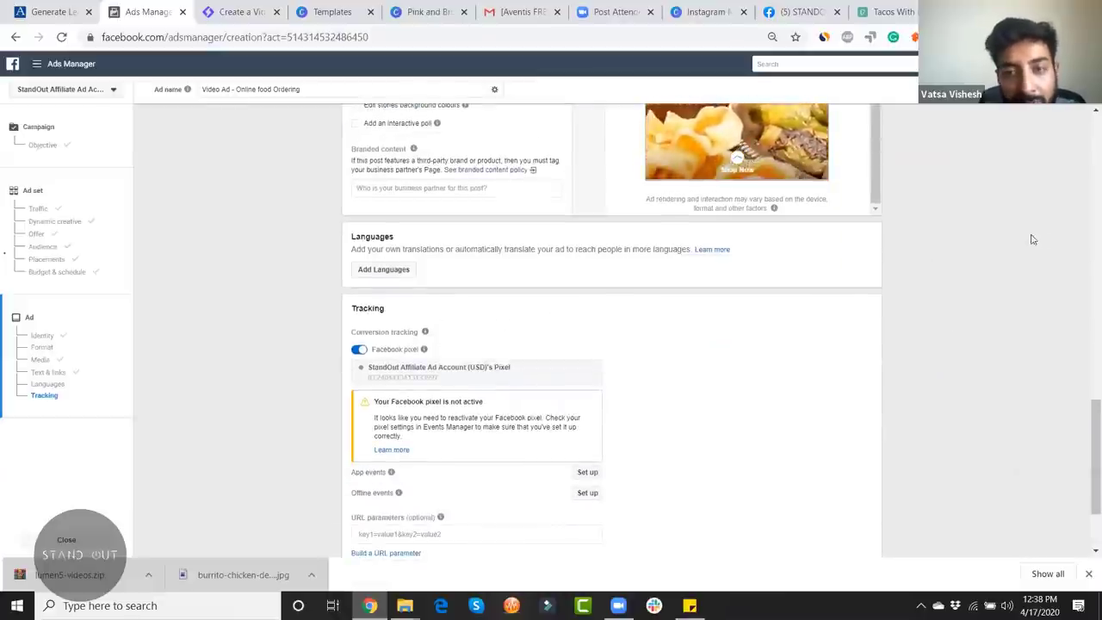
scroll(1015, 253, "up", 5)
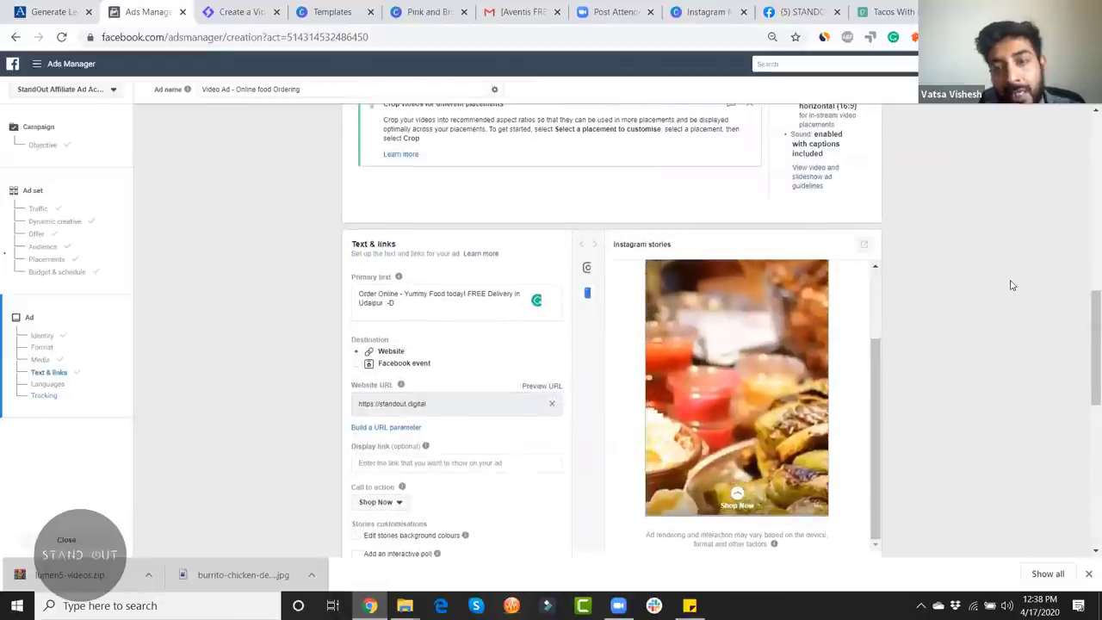
scroll(1016, 258, "down", 5)
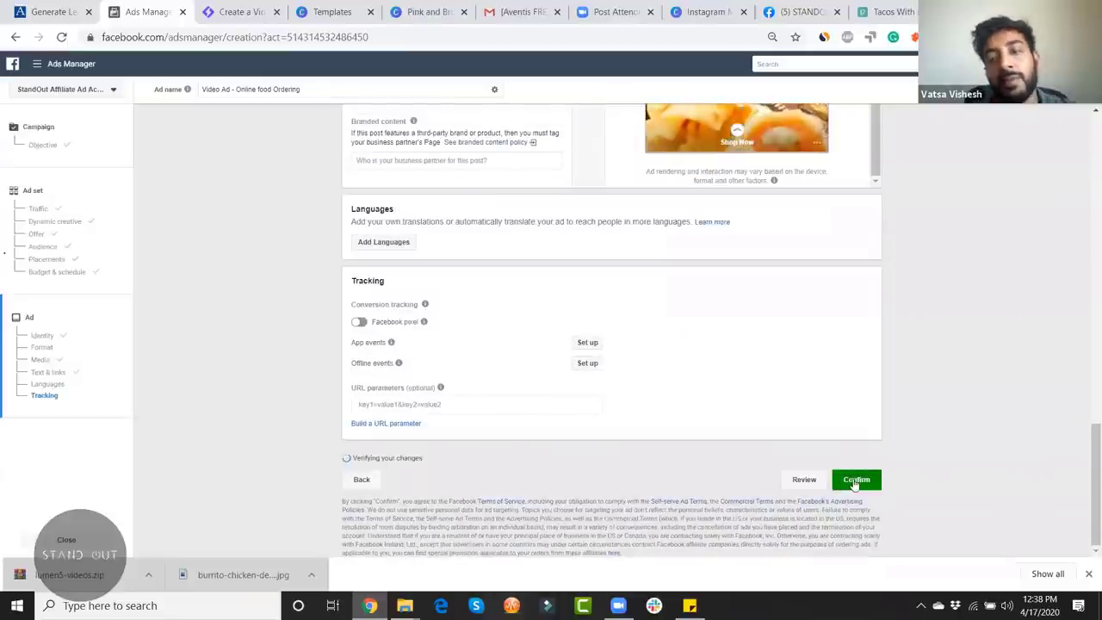
Step: Refresh the Instagram Stories preview and let the campaign, ad set and ad publish
scroll(910, 426, "up", 1)
scroll(910, 426, "up", 8)
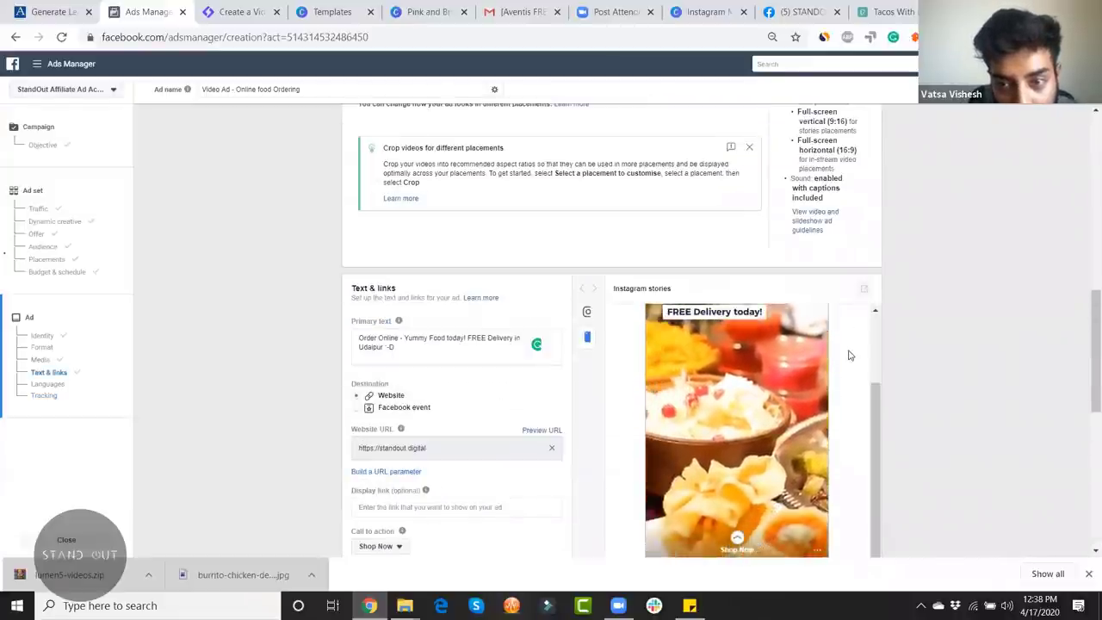
left_click(802, 323)
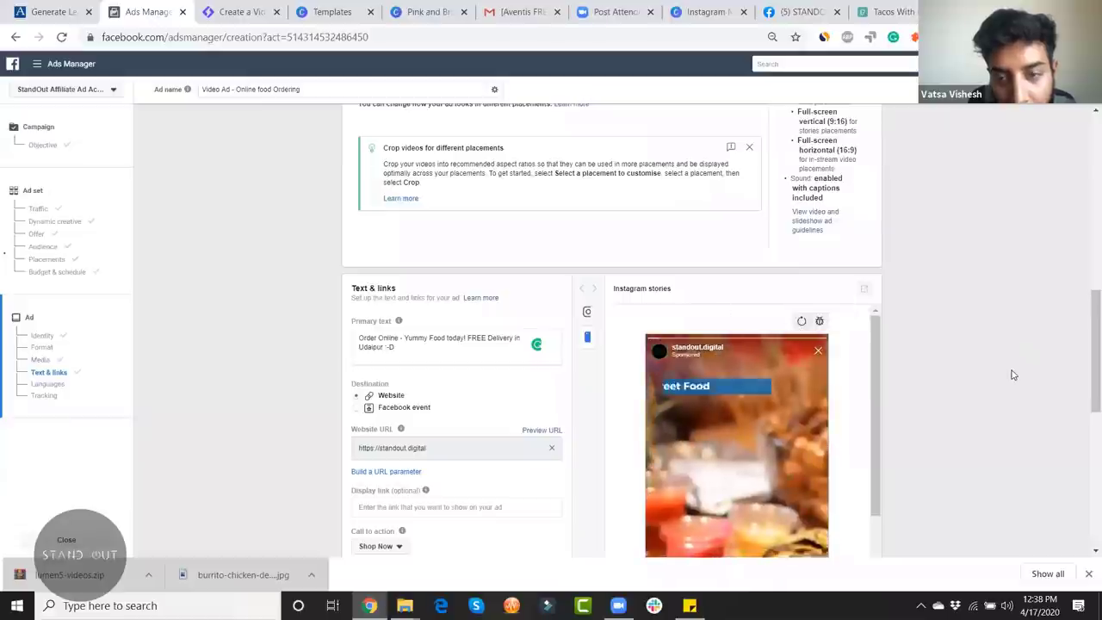
scroll(1011, 373, "down", 2)
scroll(838, 336, "down", 1)
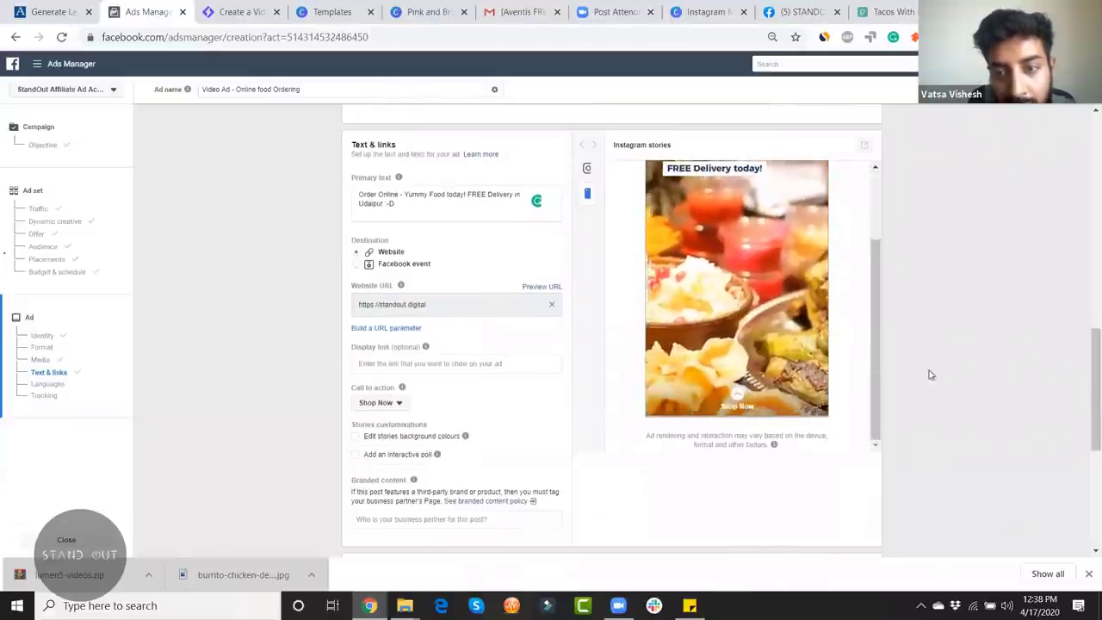
scroll(953, 382, "down", 4)
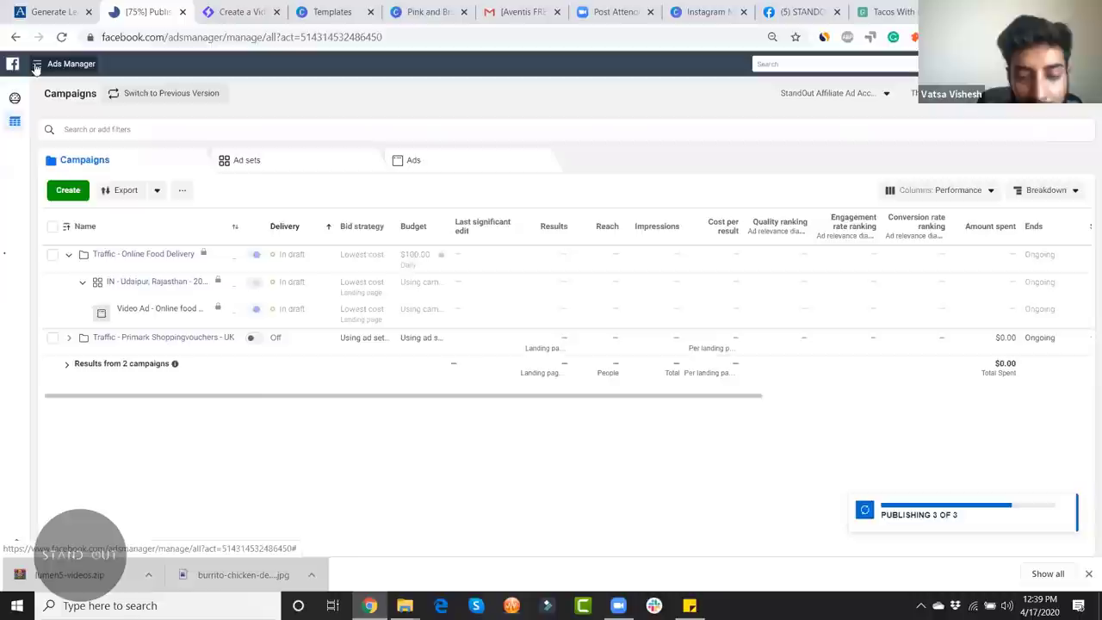
Step: Set zoom to 90%, scan the Campaigns table's statuses, and select the Video Ad - Online food Ordering row
key("ctrl+minus")
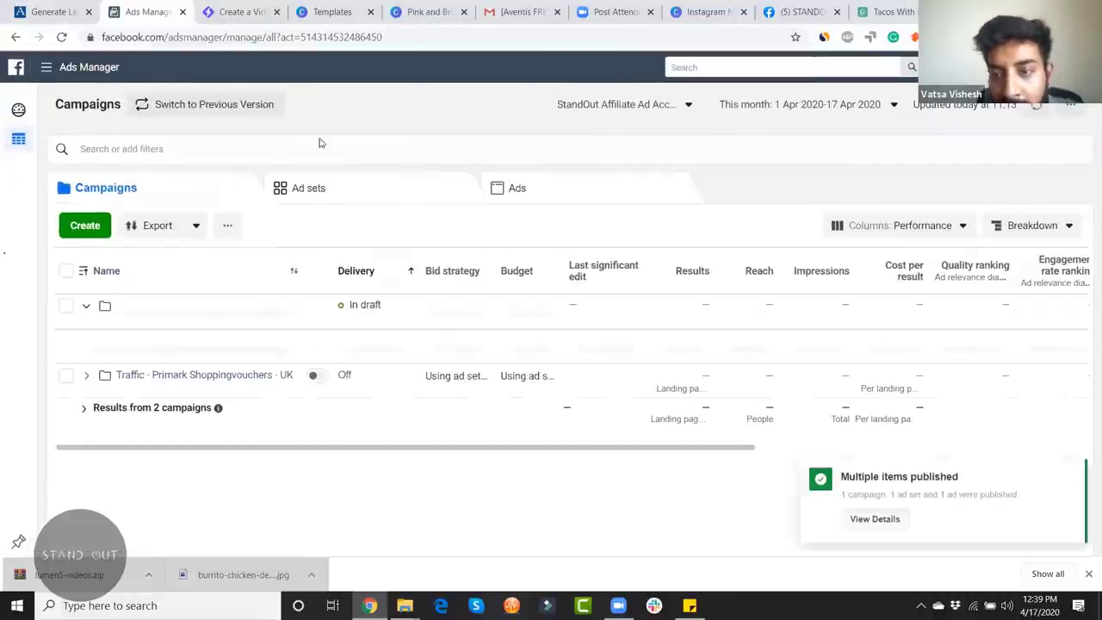
left_click_drag(531, 485, 793, 504)
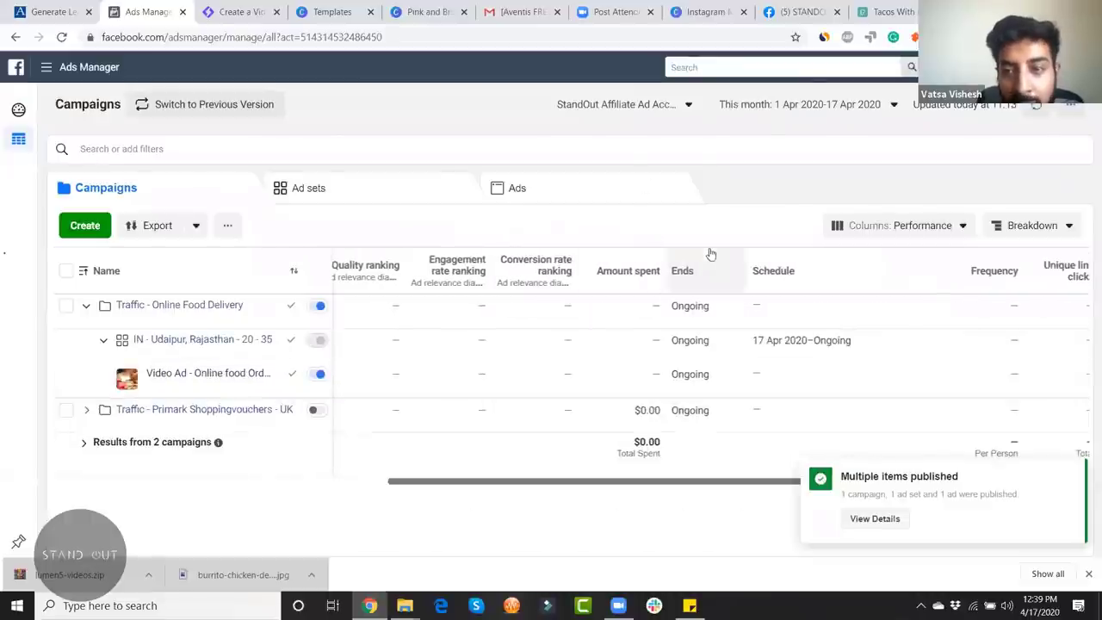
left_click_drag(725, 489, 373, 507)
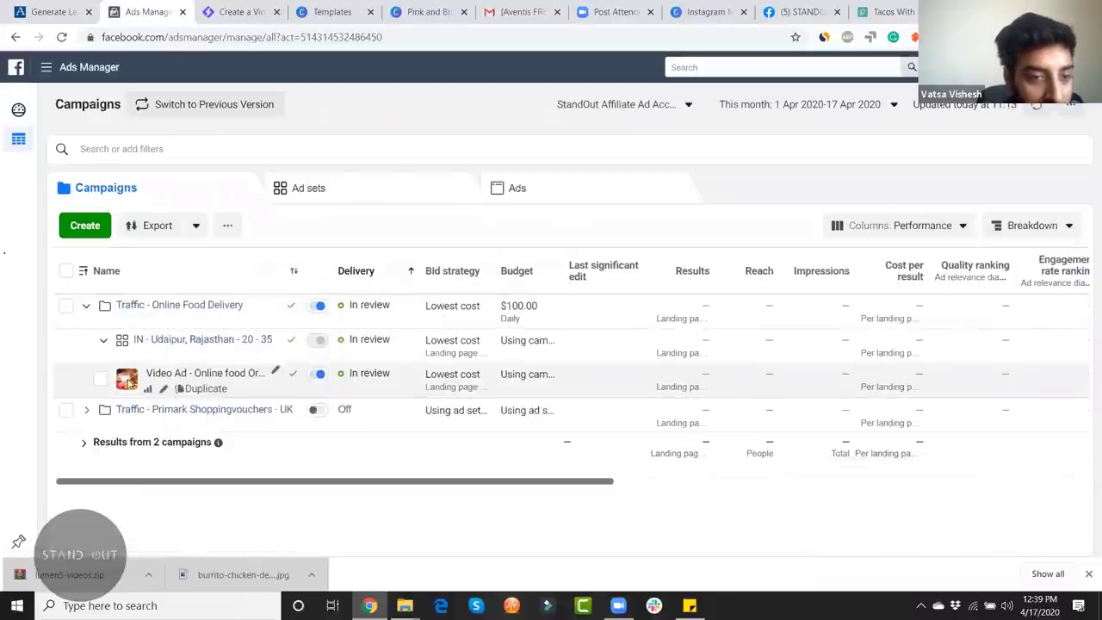
left_click(178, 379)
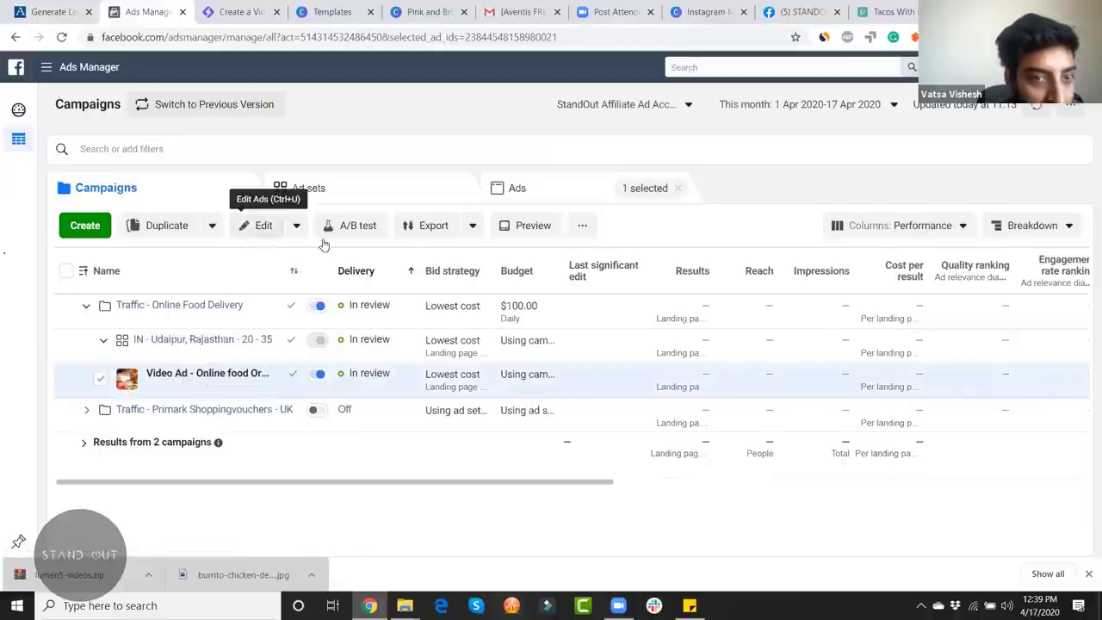
Step: Copy the video ad's Share a link preview URL from Ad preview to the clipboard
left_click(263, 226)
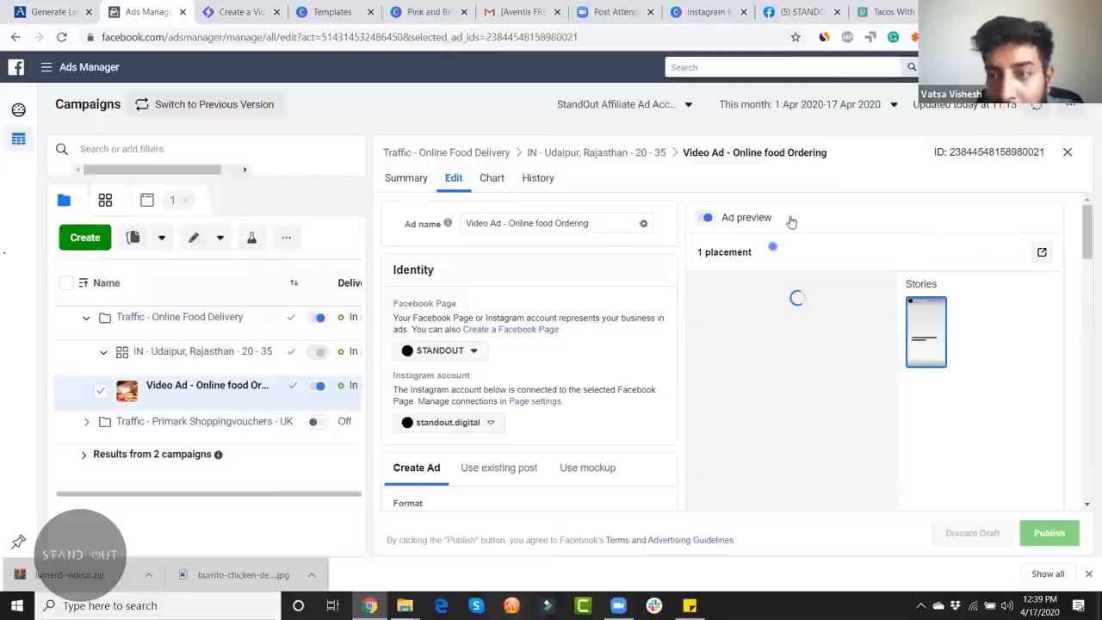
left_click(1040, 251)
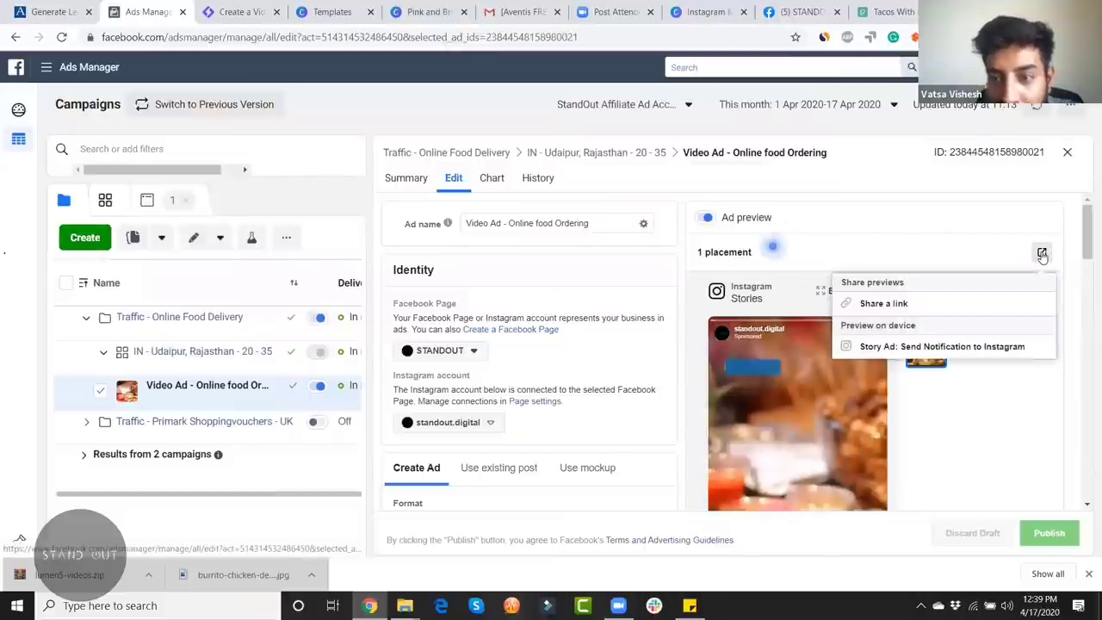
left_click(884, 303)
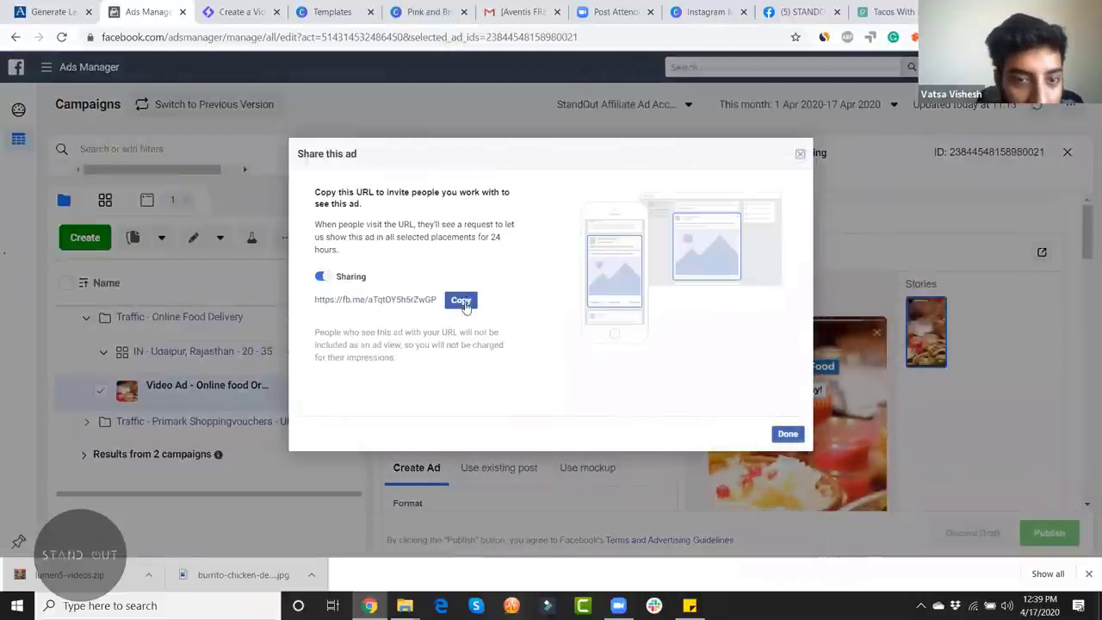
left_click(461, 301)
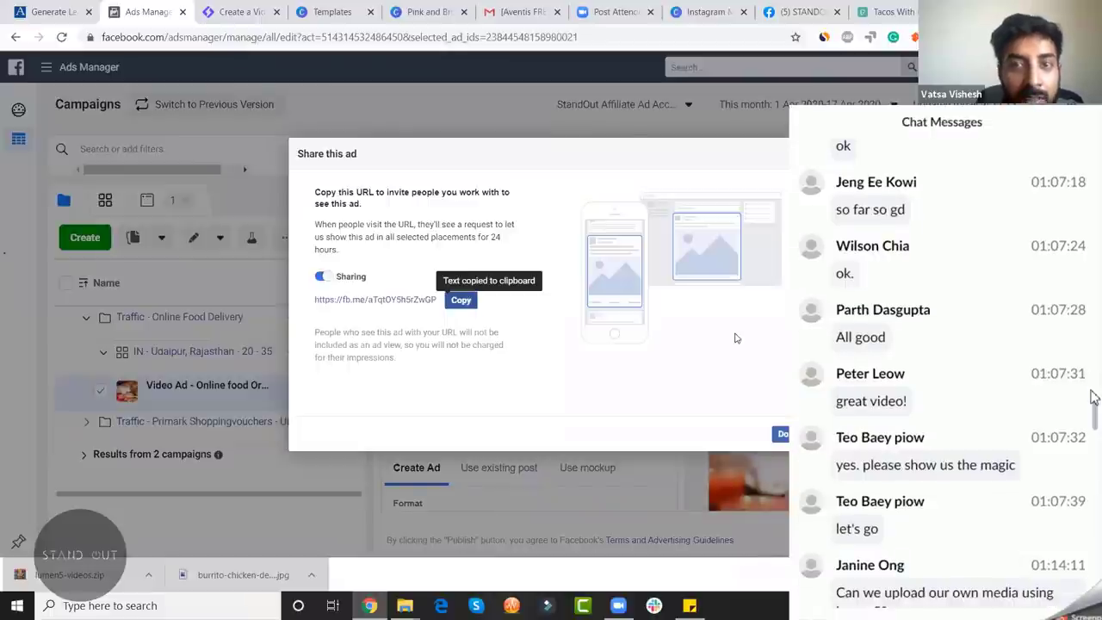
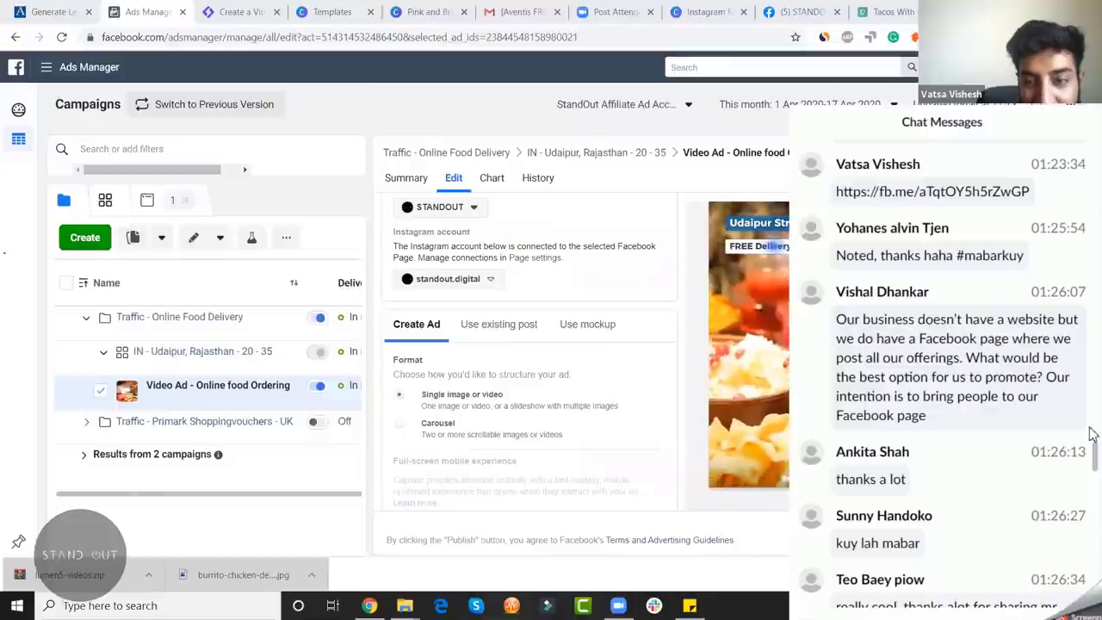
Step: Scroll the Video Ad's edit pane back to its Instagram Stories preview, then start a blank browser tab
scroll(1091, 434, "down", 1)
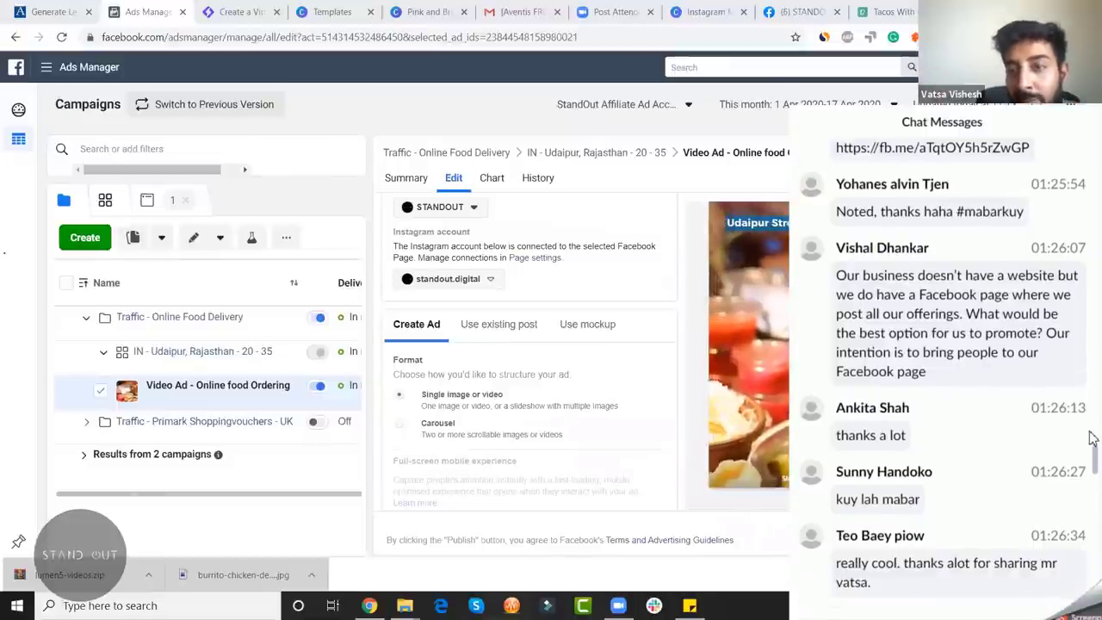
scroll(1092, 439, "down", 2)
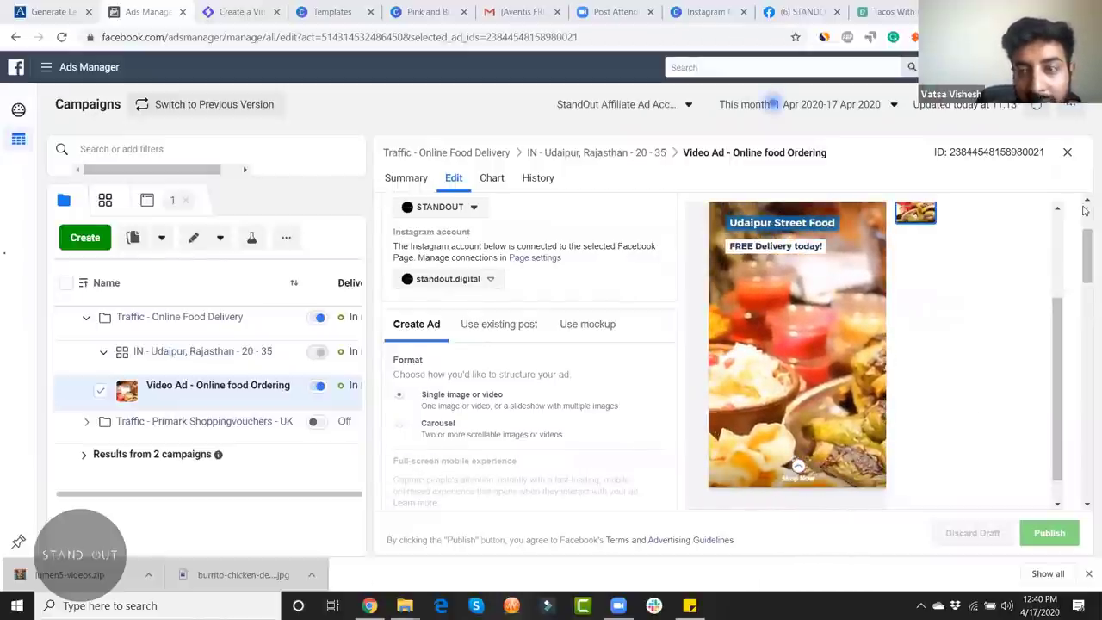
scroll(619, 309, "up", 3)
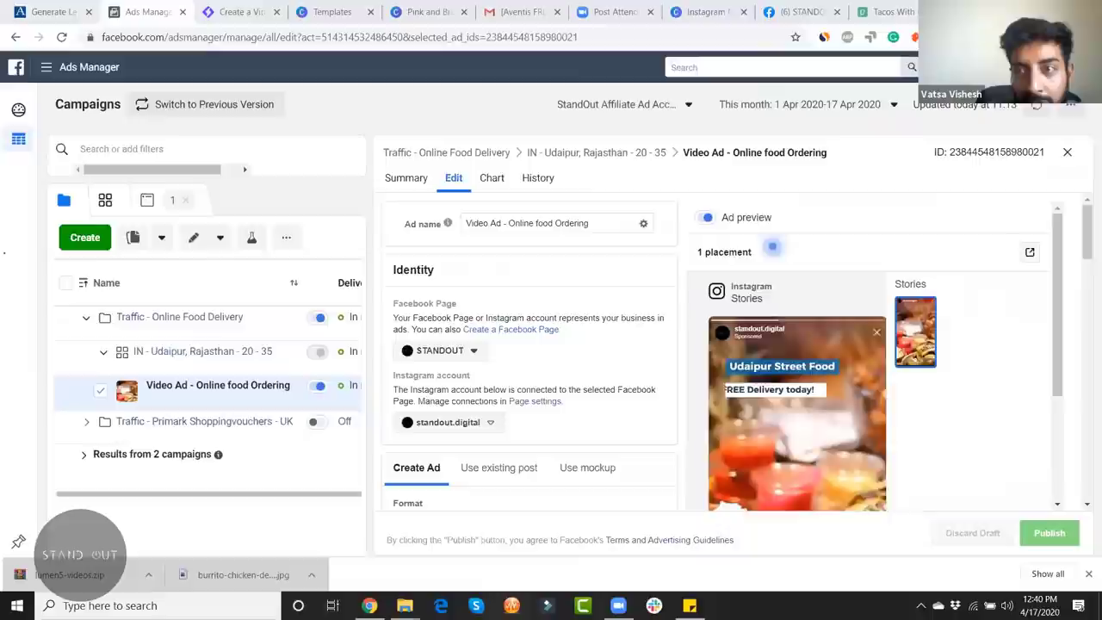
left_click(947, 11)
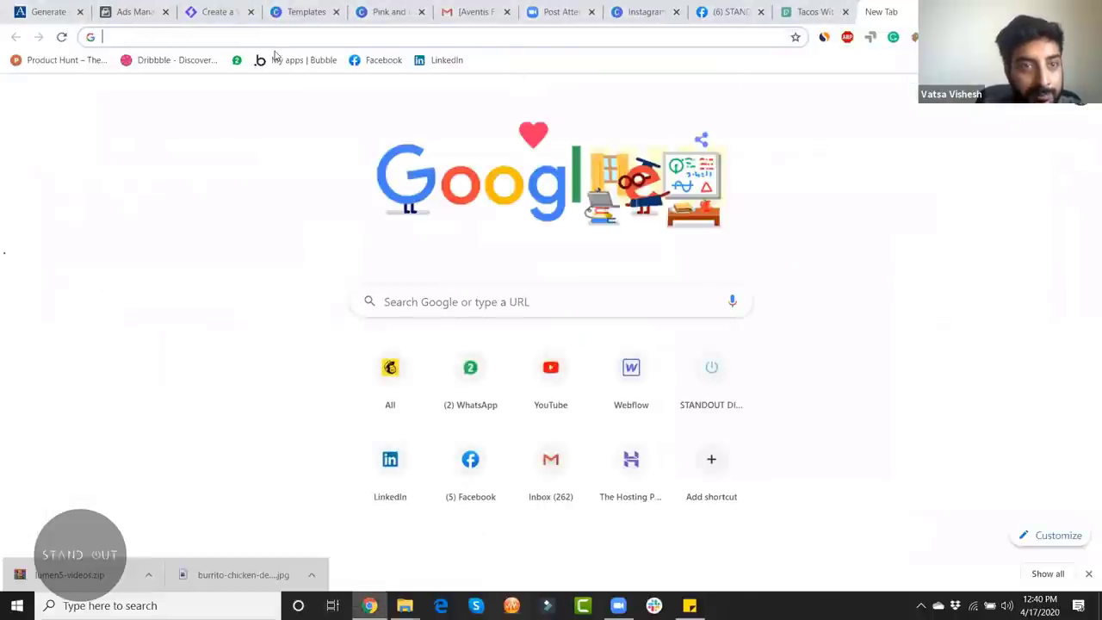
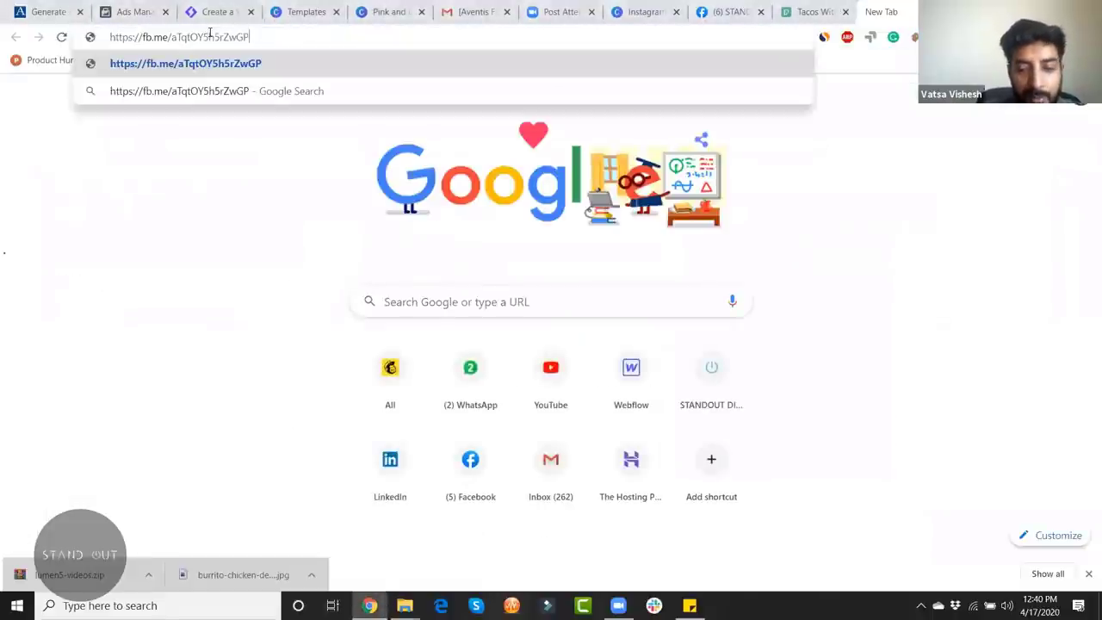
Step: Load the shared fb.me preview link and choose Show Ad for the Udaipur Street Food Stories ad
key("Return")
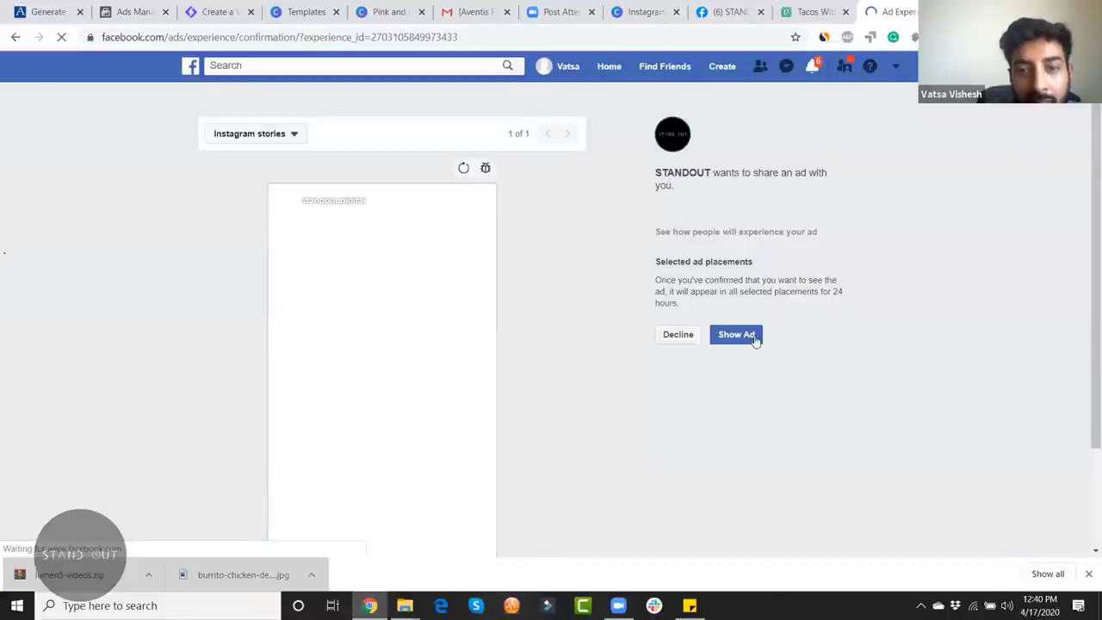
scroll(735, 345, "down", 2)
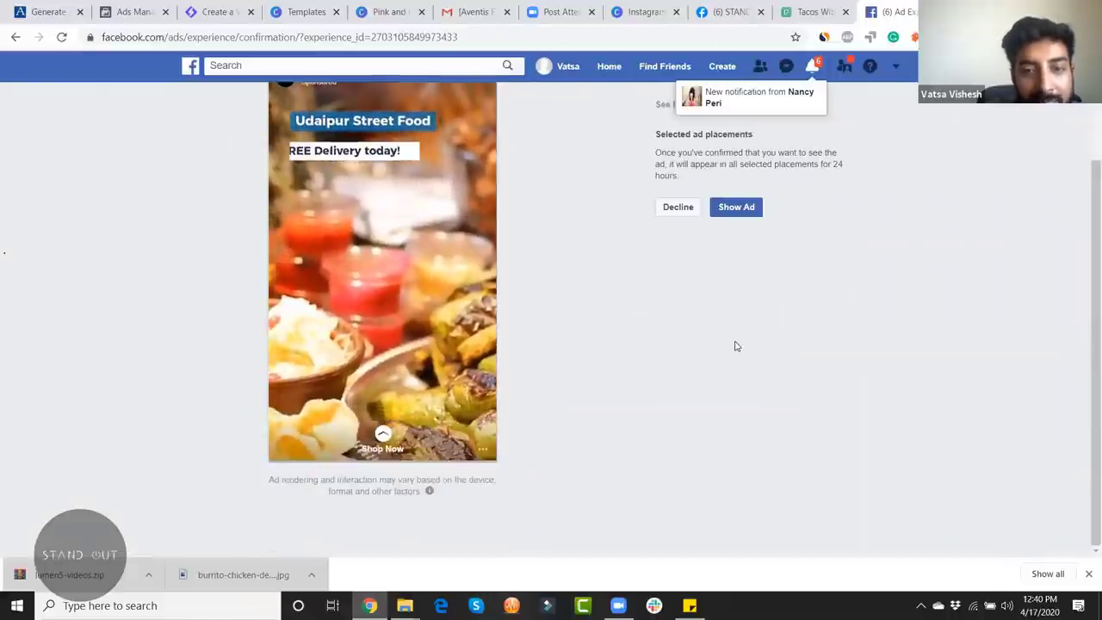
scroll(1082, 263, "up", 2)
scroll(1084, 284, "down", 1)
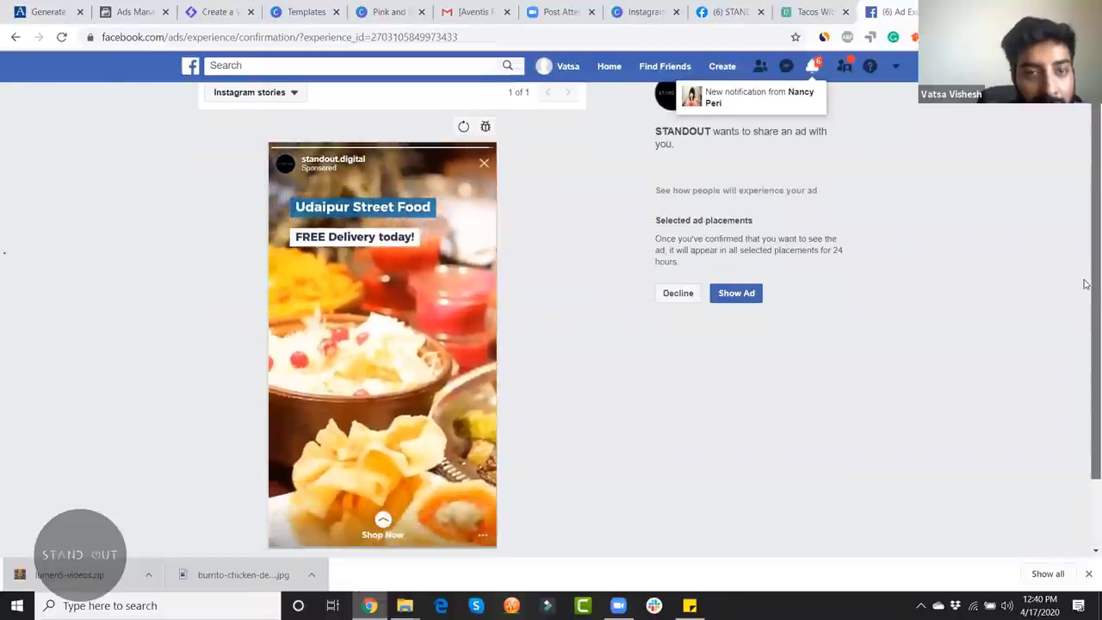
scroll(1084, 284, "down", 1)
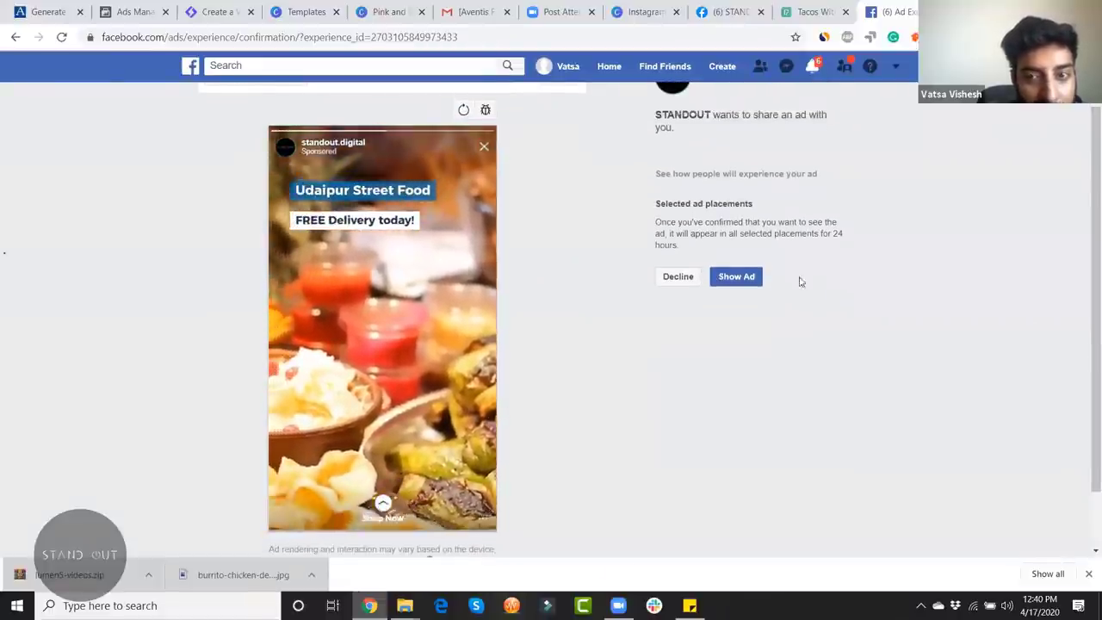
left_click(716, 284)
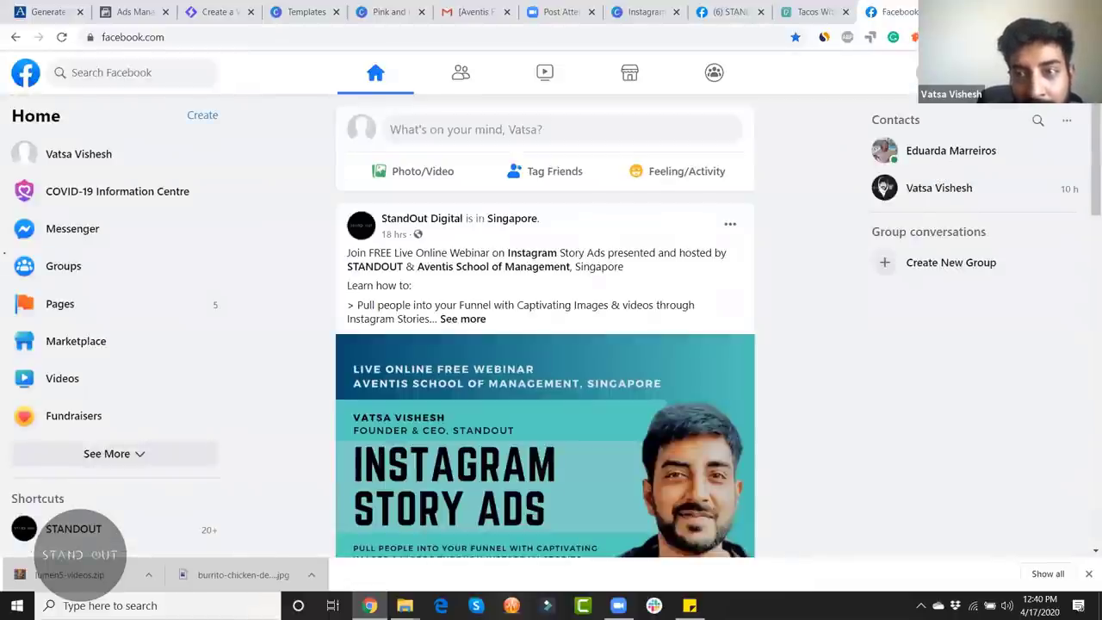
Step: Close the Facebook tab, review the Video Ad's Stories preview in Ads Manager, then go to the Pexels tab
key("ctrl+w")
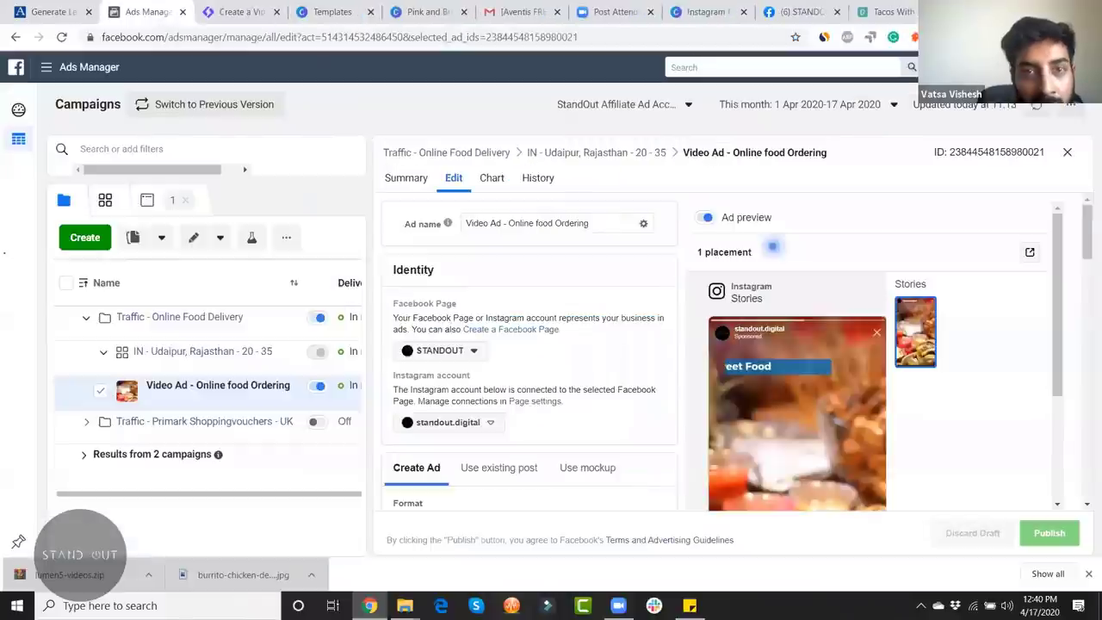
left_click_drag(1061, 330, 1061, 333)
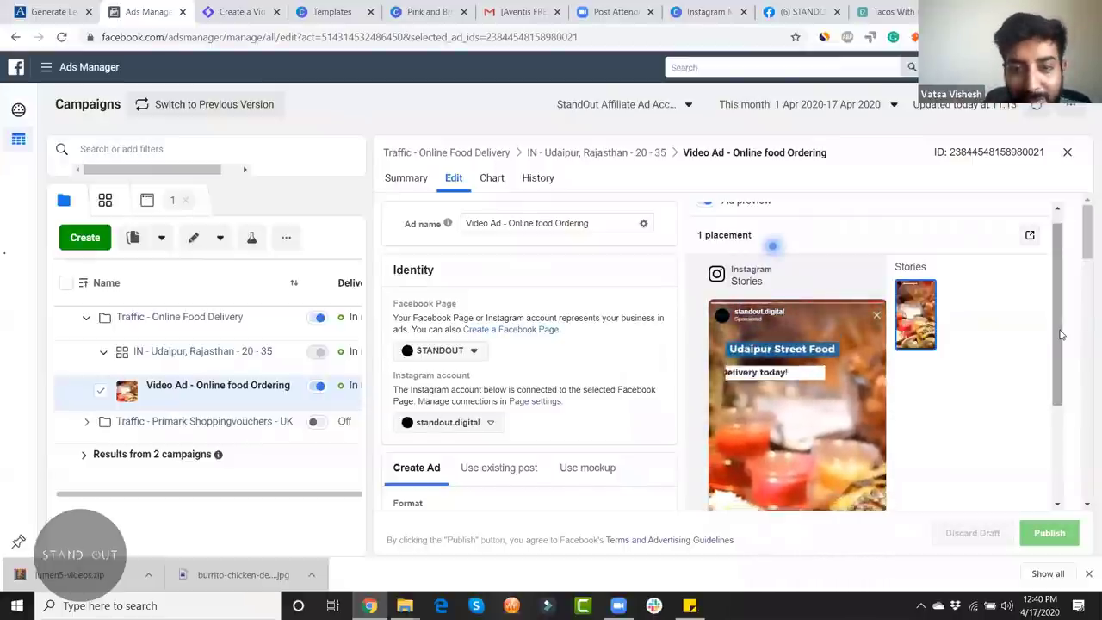
left_click_drag(1060, 334, 1057, 383)
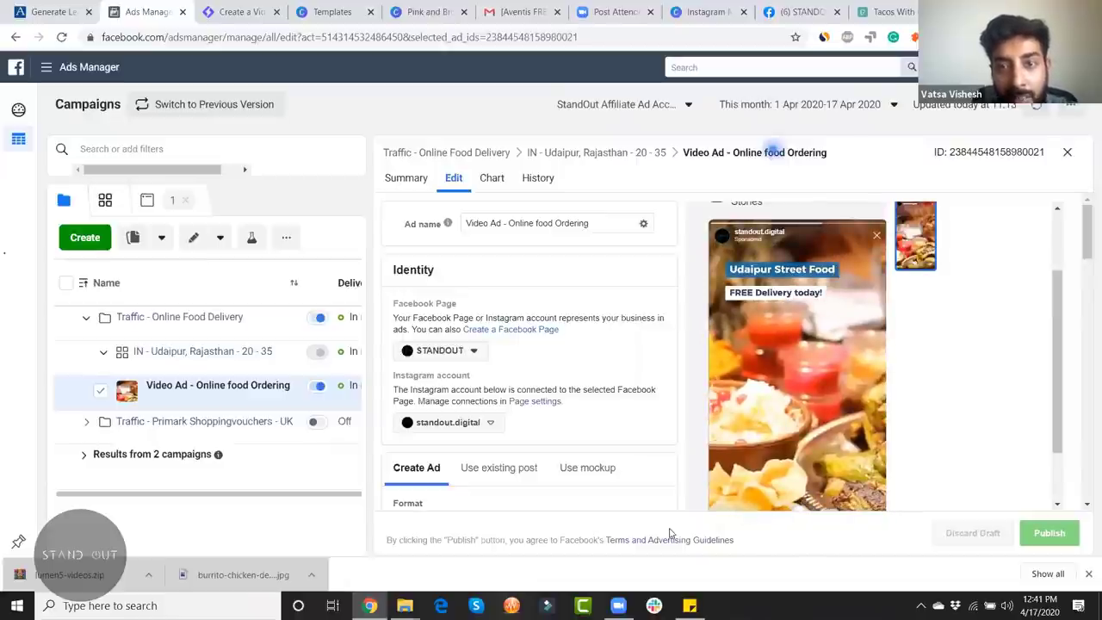
key("ctrl+9")
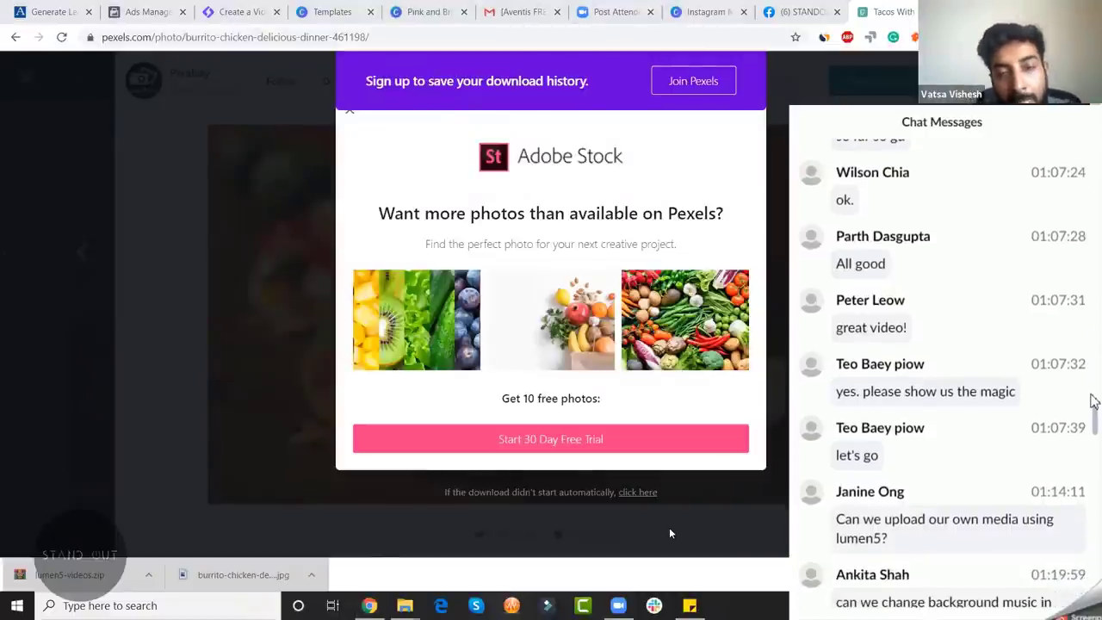
Step: Dismiss the Adobe Stock offer on Pexels and bring up the Lumen5 project's Music track list
left_click(876, 82)
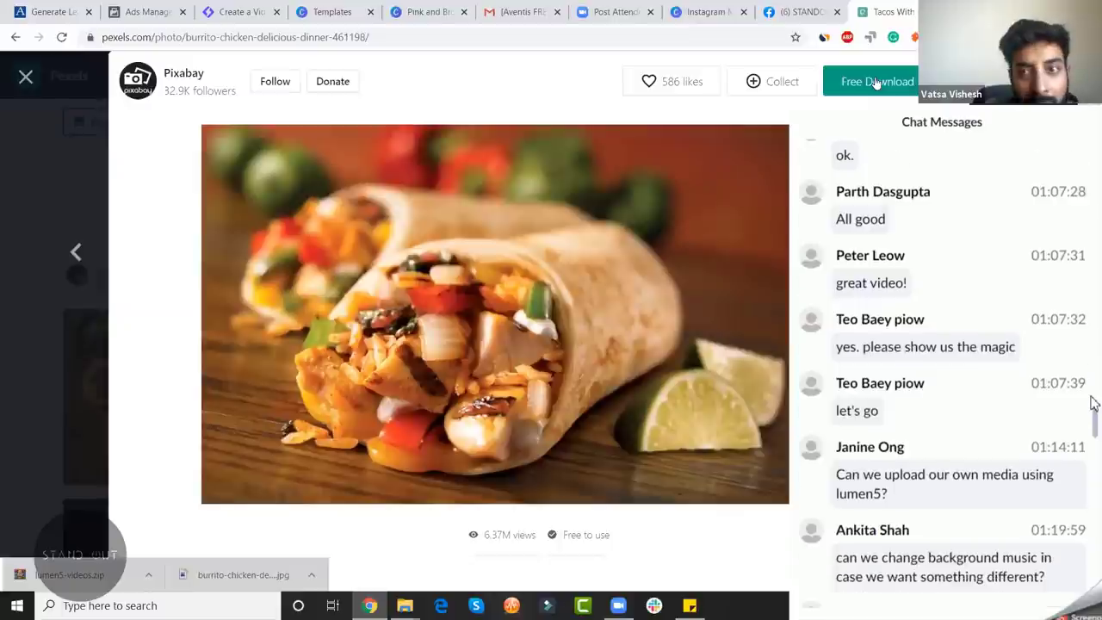
key("ctrl+shift+Tab")
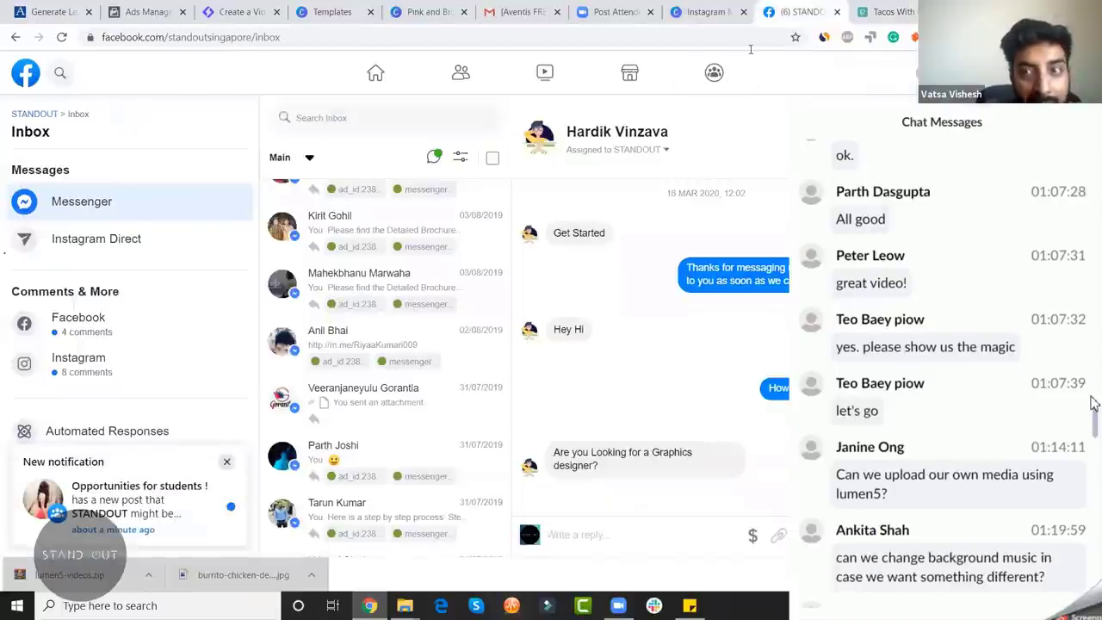
key("ctrl+Tab")
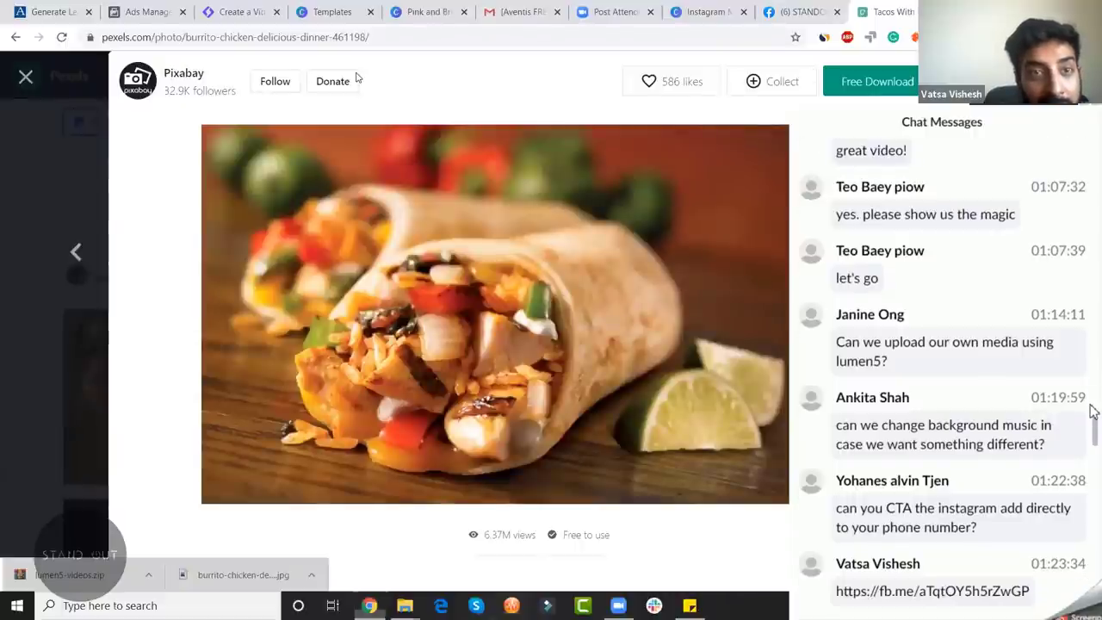
left_click(242, 12)
left_click(22, 149)
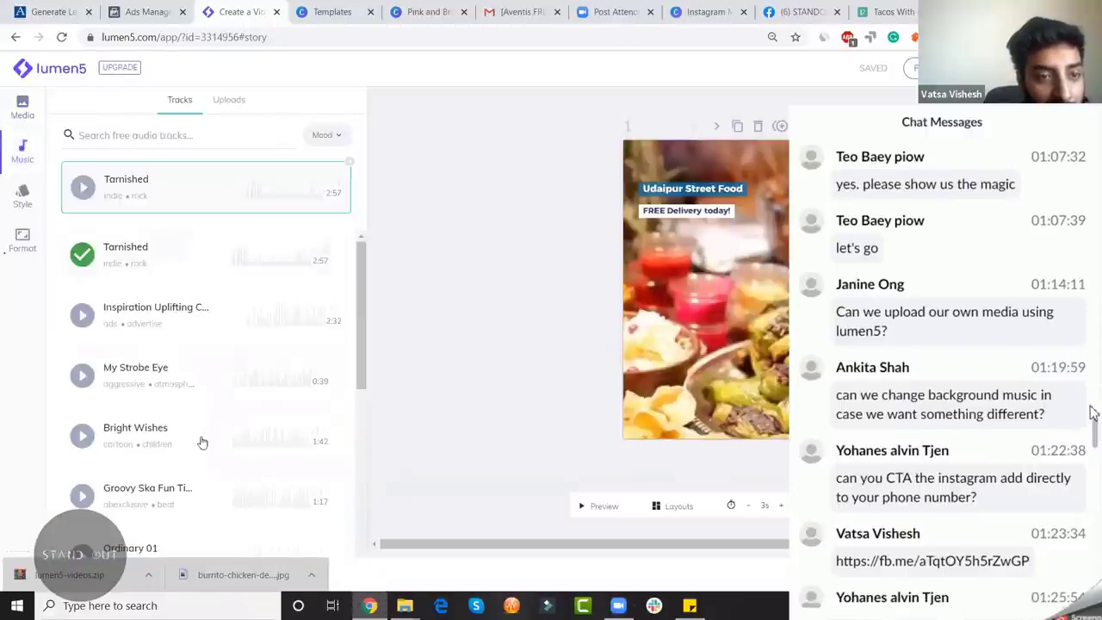
Step: Preview the Ordinary 01 track and browse further background music for the Udaipur Street Food video
scroll(201, 443, "down", 3)
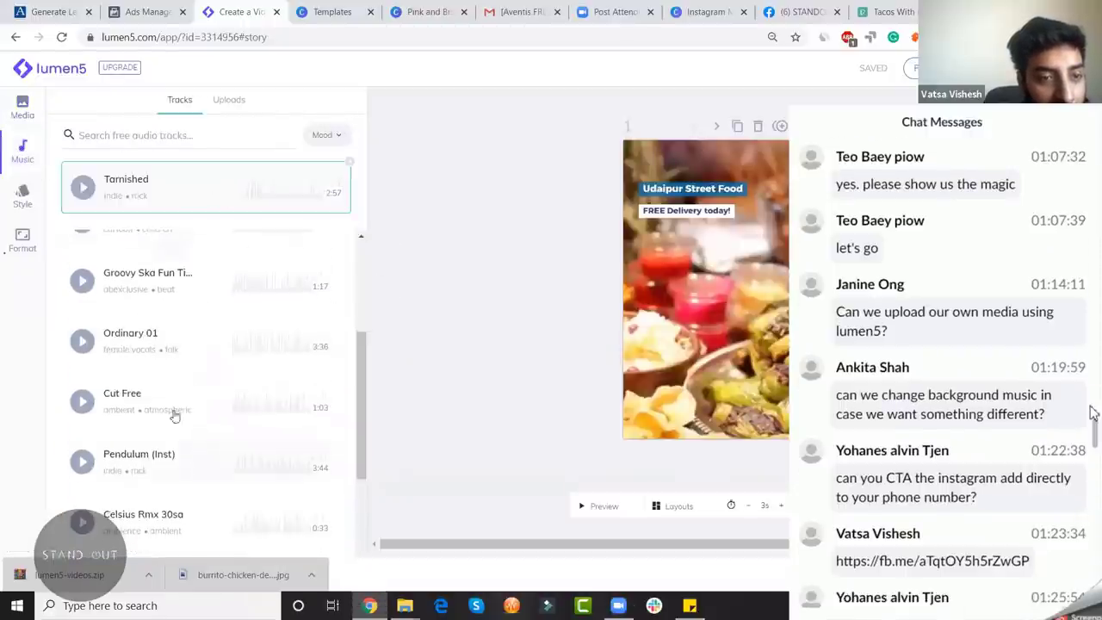
left_click(81, 342)
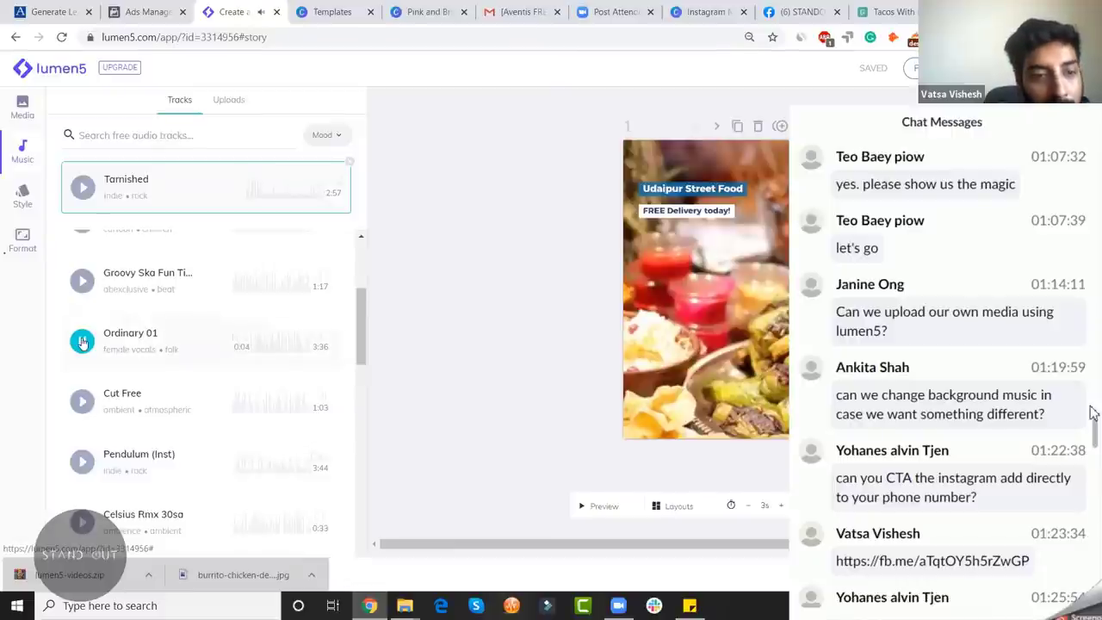
scroll(135, 413, "down", 3)
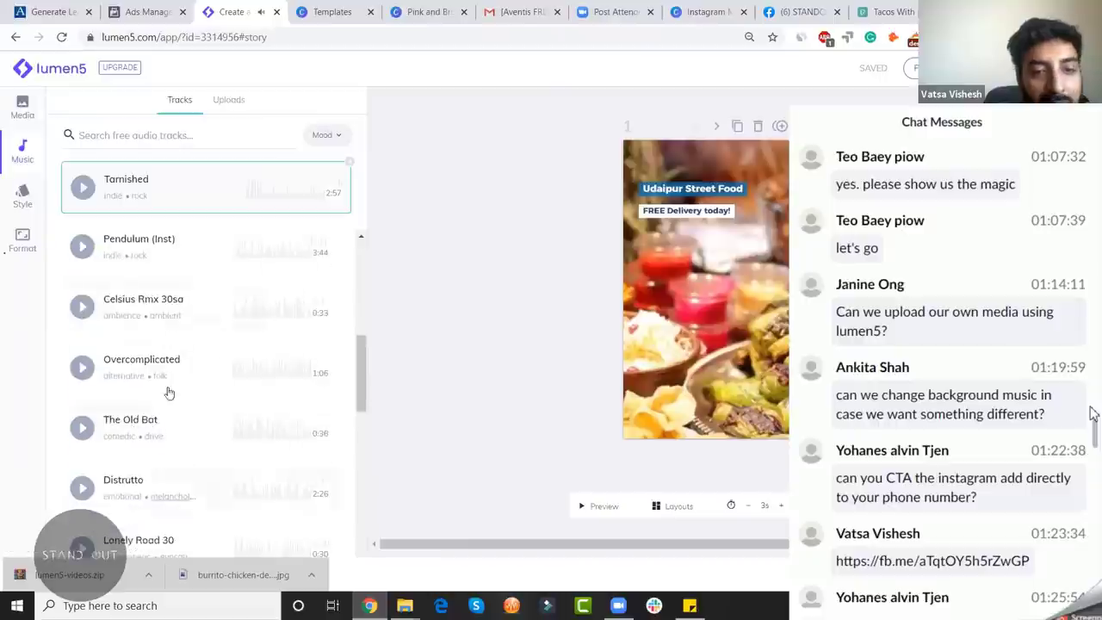
scroll(223, 364, "down", 5)
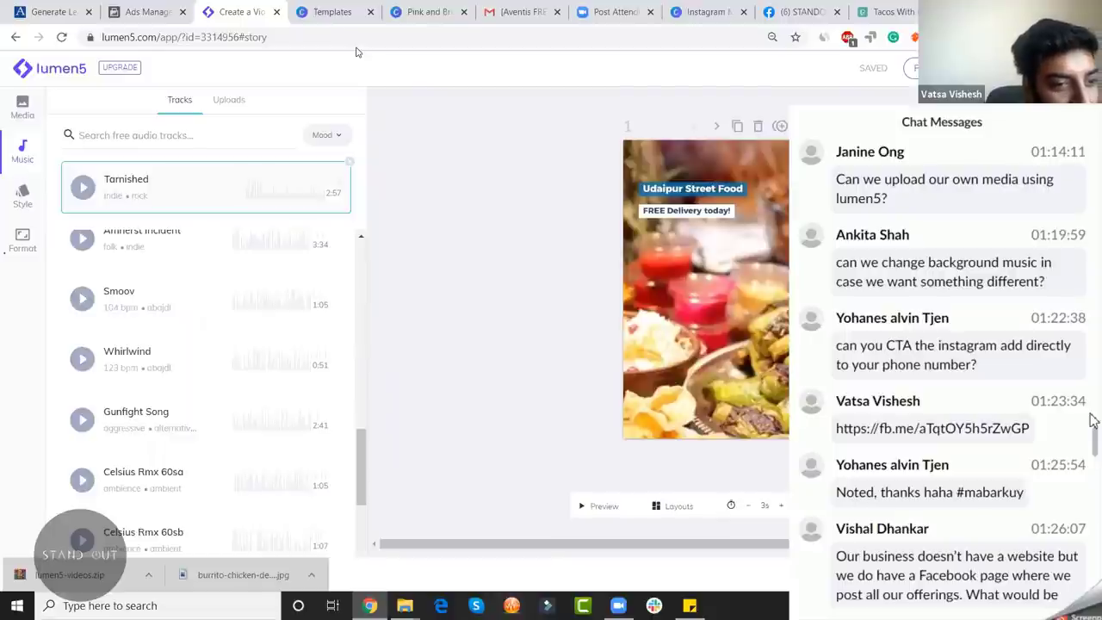
scroll(1091, 420, "down", 1)
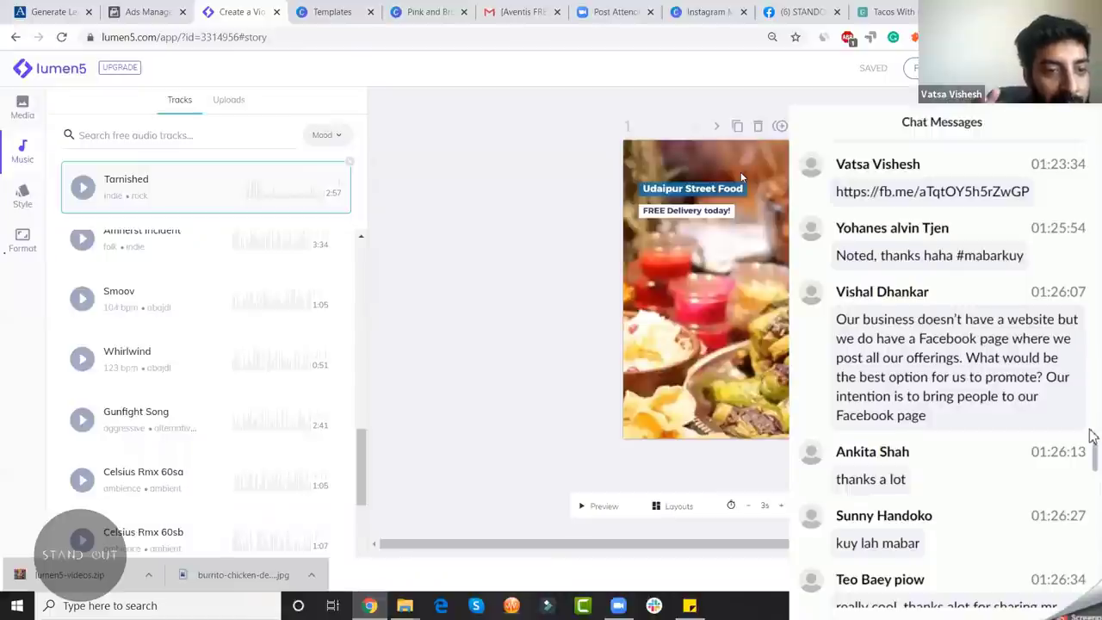
scroll(1091, 435, "down", 1)
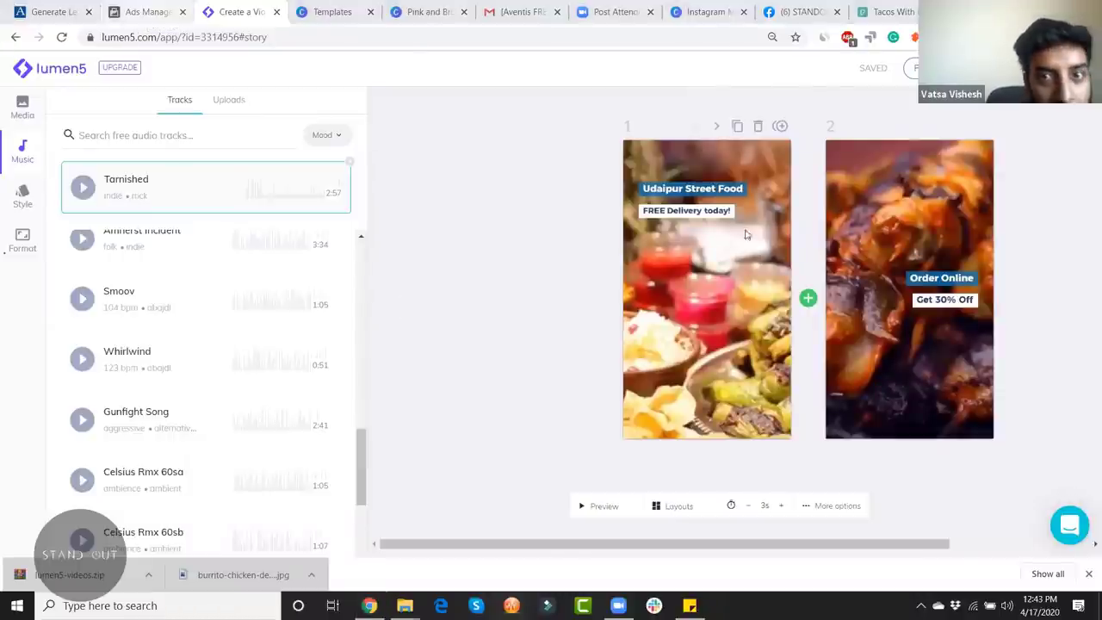
Step: Return to the Ads Manager tab and switch the account to StandOut Business Manager
left_click(800, 11)
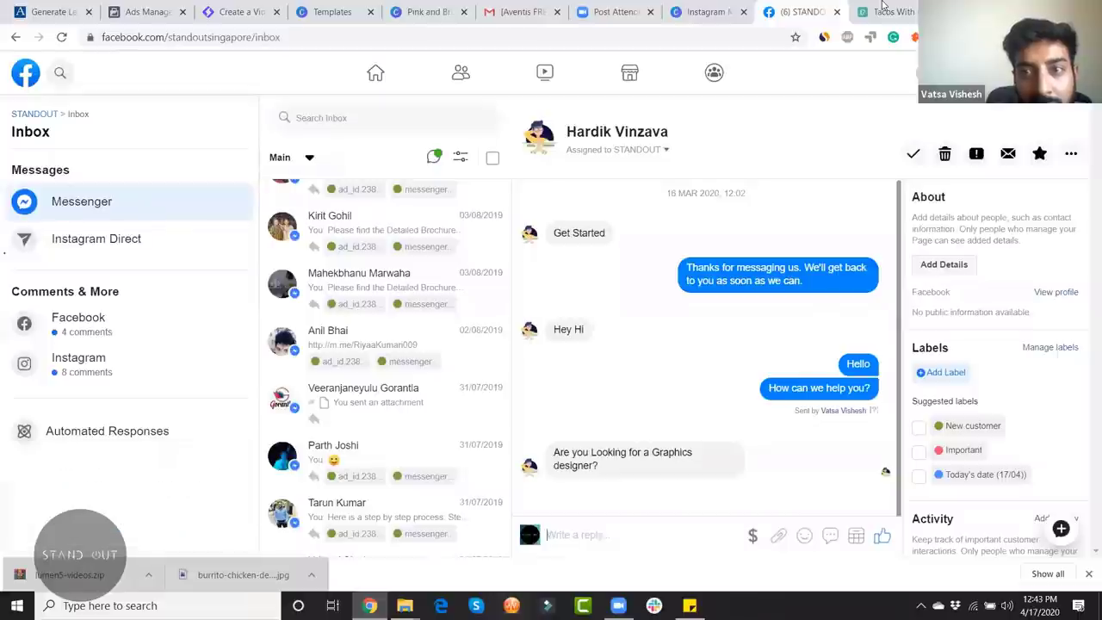
left_click(713, 12)
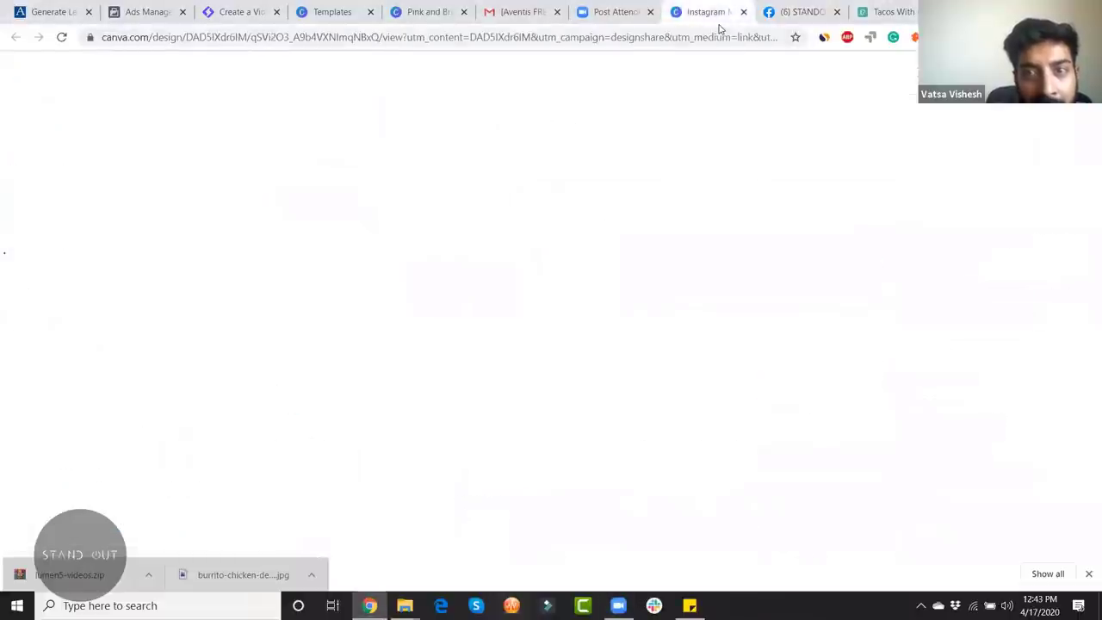
left_click(146, 11)
left_click(976, 68)
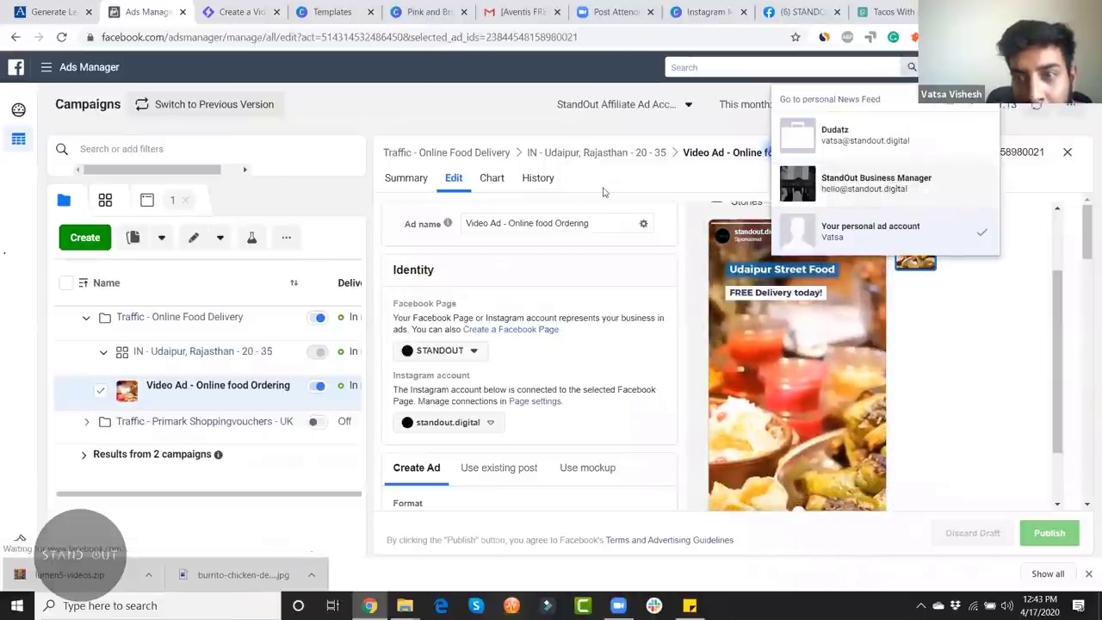
left_click(893, 181)
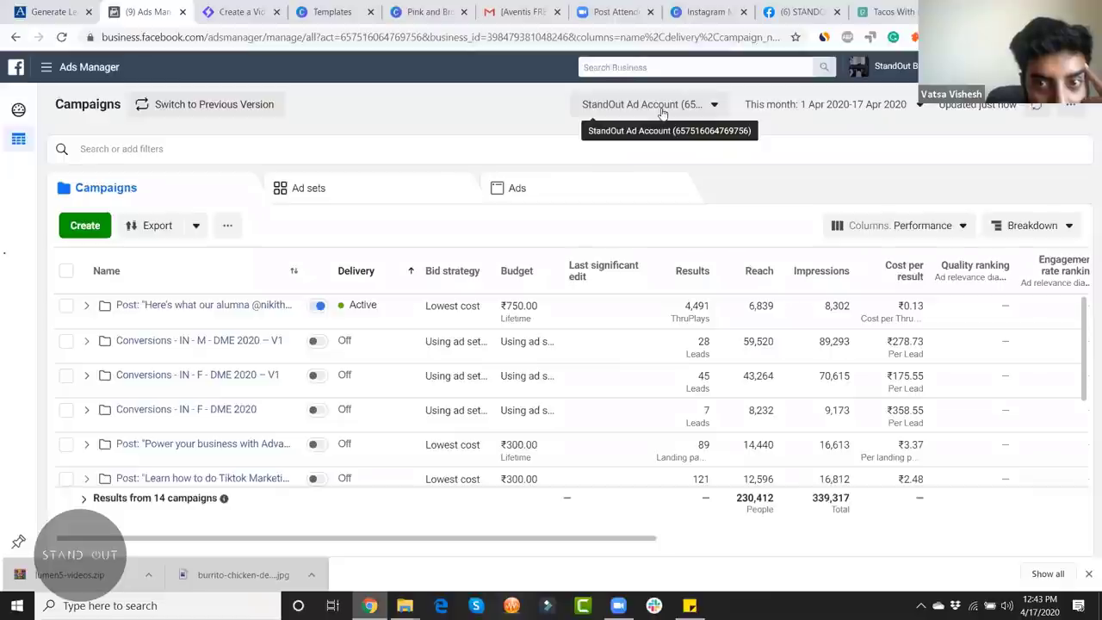
Step: Select the Dudatz ad account and edit the Messenger - M - 18 - 24 - sjc + range campaign
left_click(661, 107)
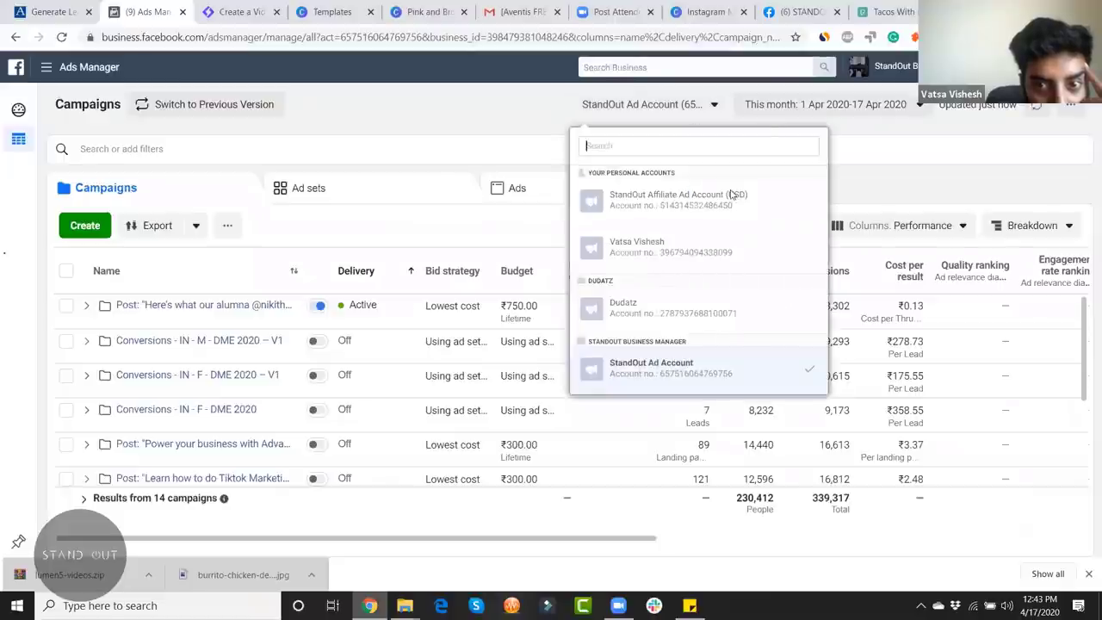
left_click(683, 311)
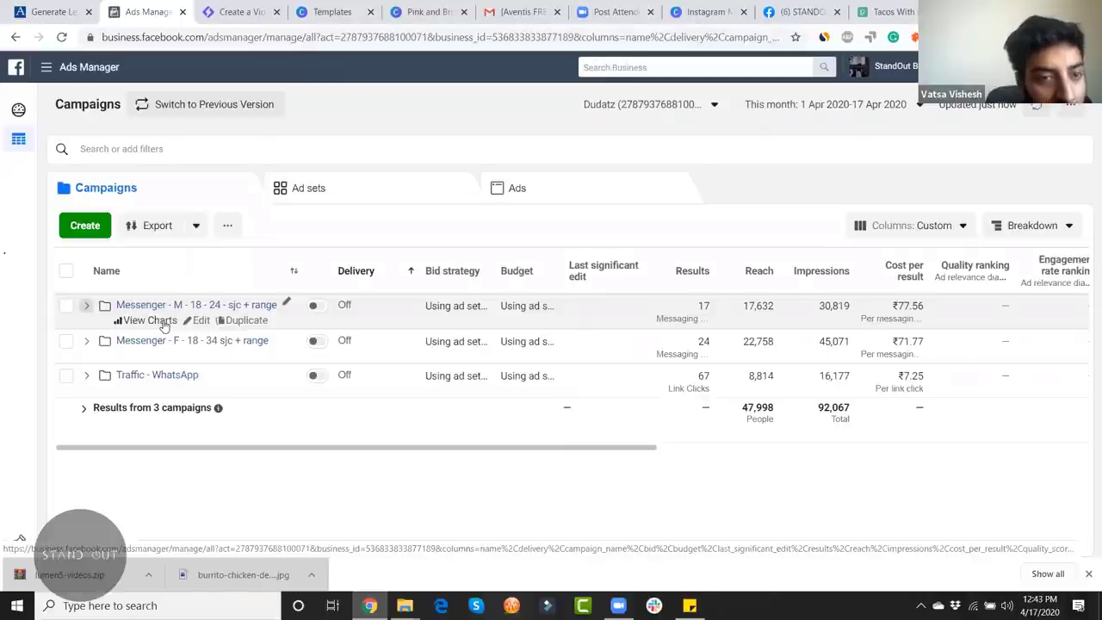
left_click(198, 321)
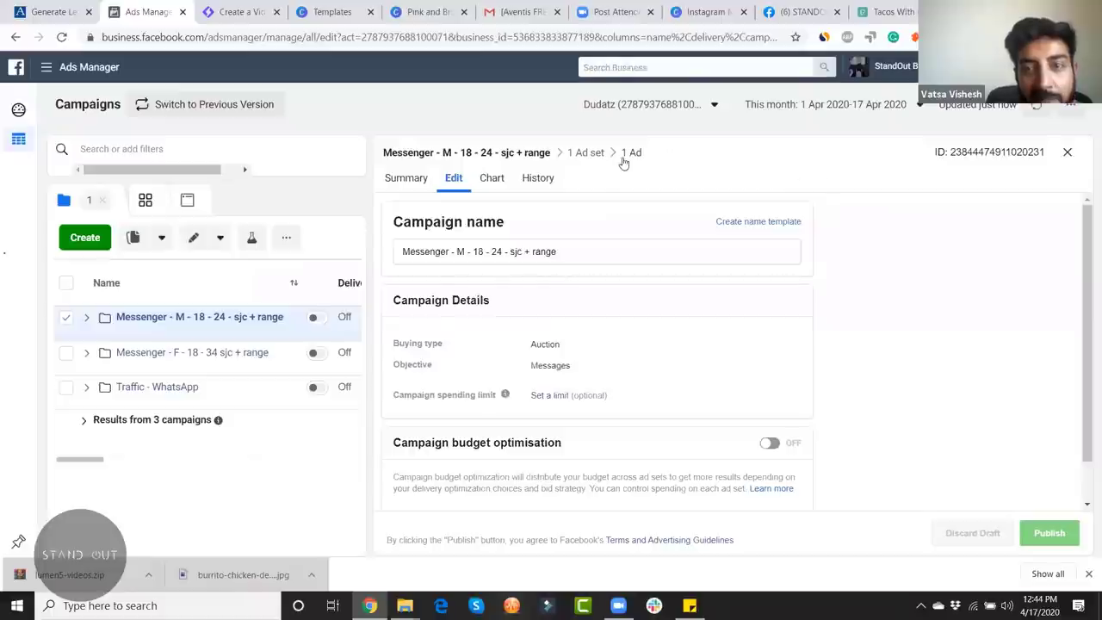
Step: Go to the Male 18 to 34 - sjc ad, dismiss the permission warning, and copy a share link to its preview
left_click(634, 151)
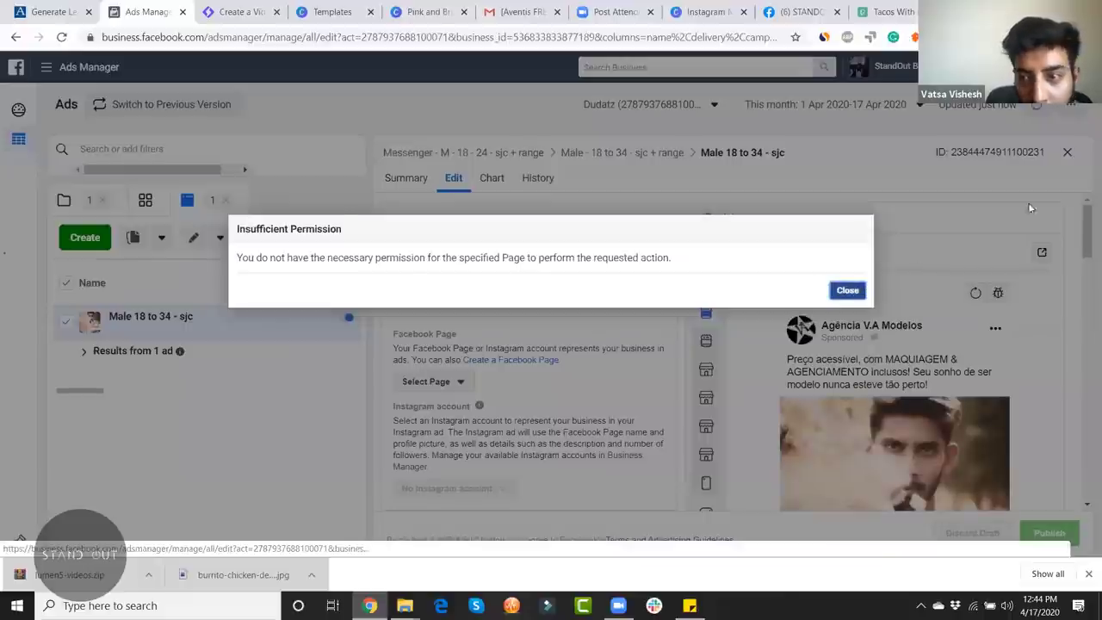
left_click(840, 290)
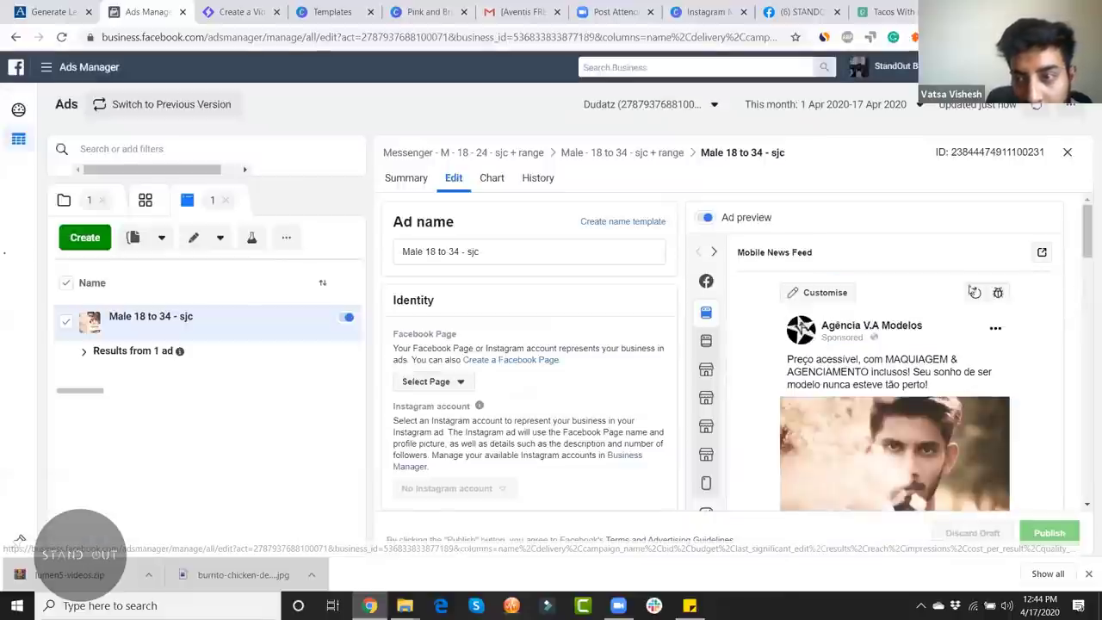
left_click(1041, 252)
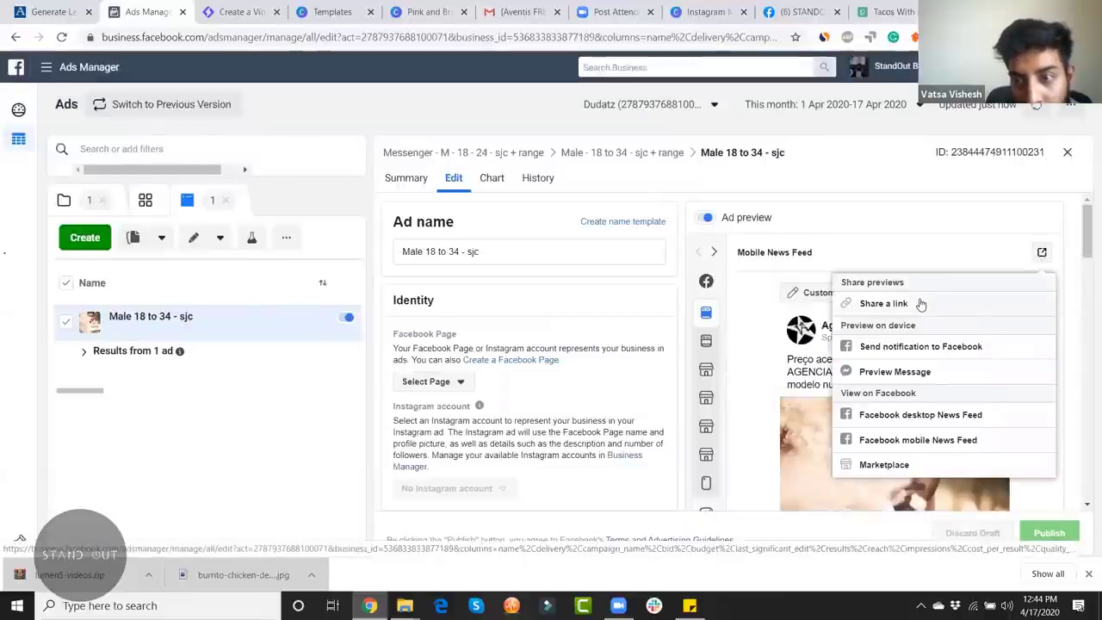
left_click(883, 303)
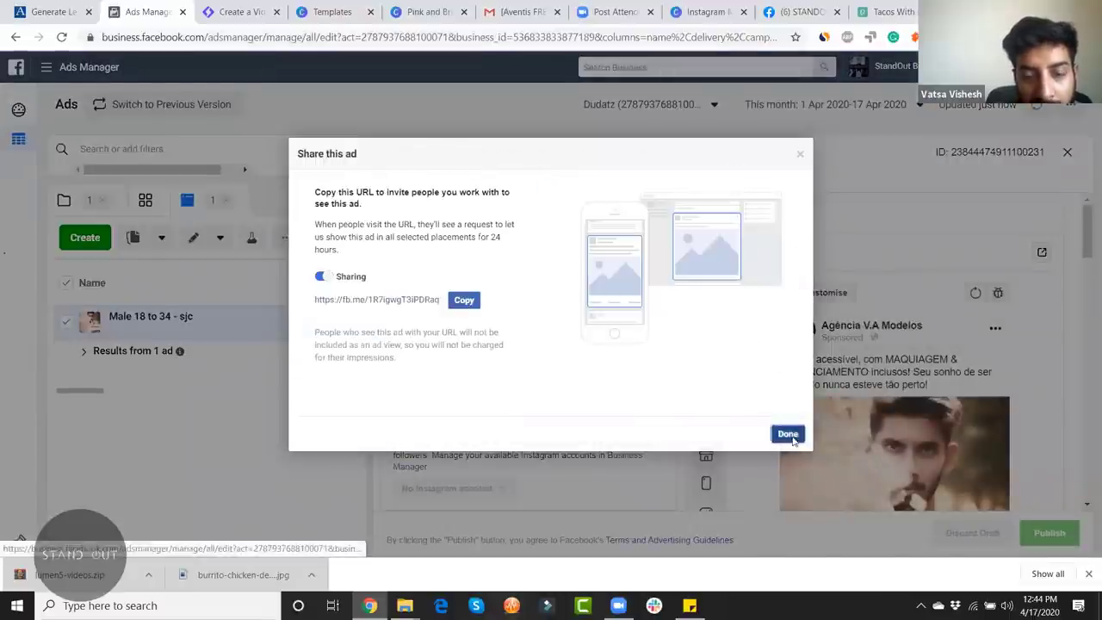
left_click(787, 433)
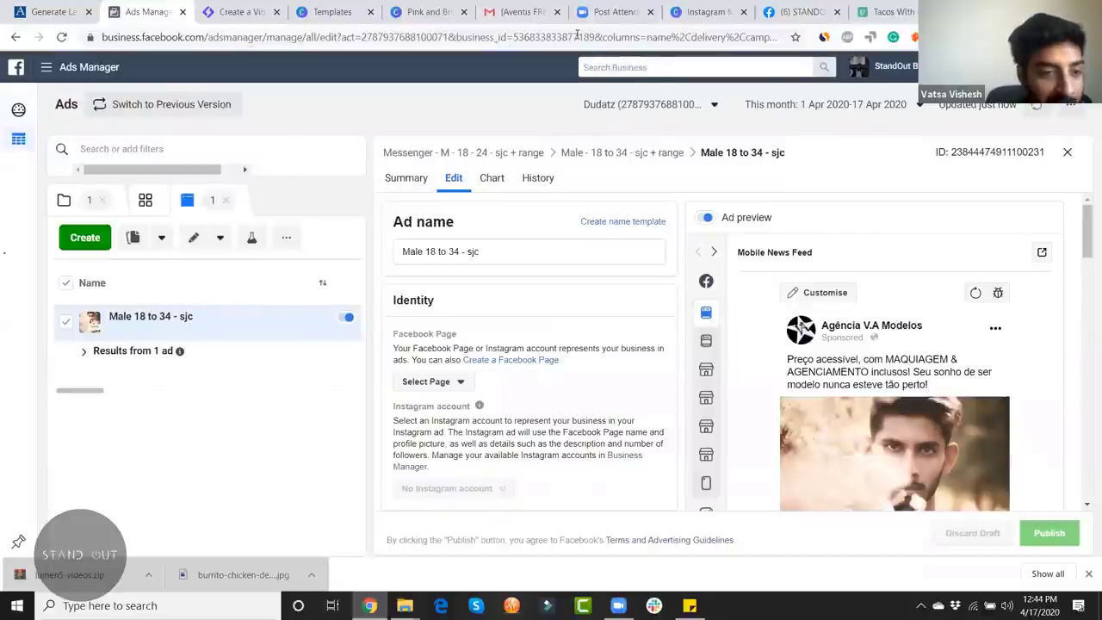
key("ctrl+v")
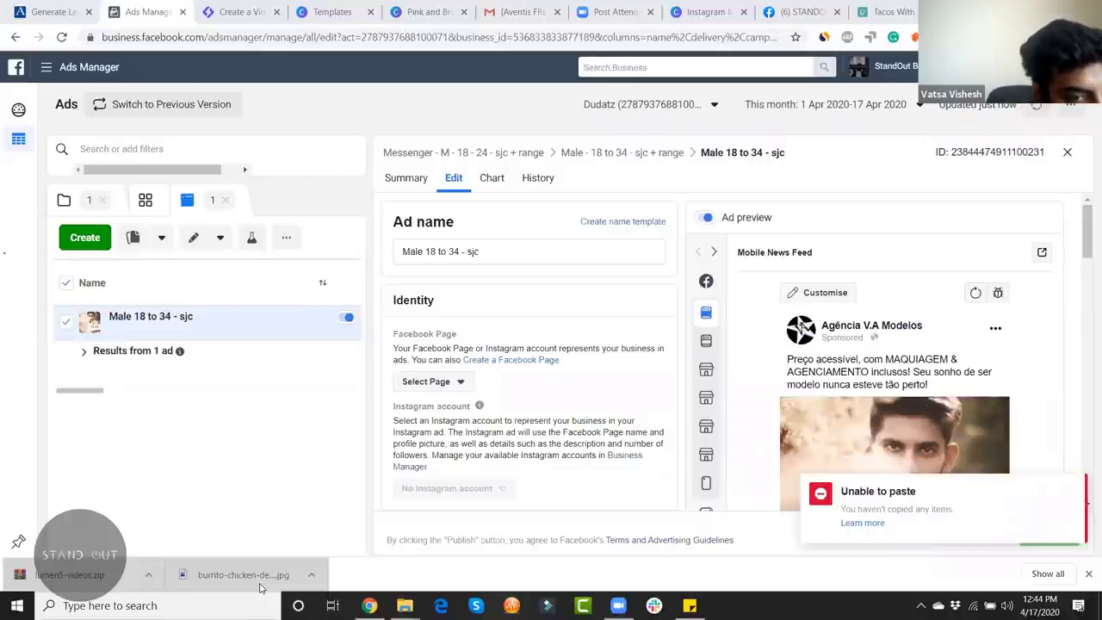
Step: Scroll the Zoom chat to confirm the fb.me link was posted, then return to the burrito photo tab
scroll(1092, 446, "down", 2)
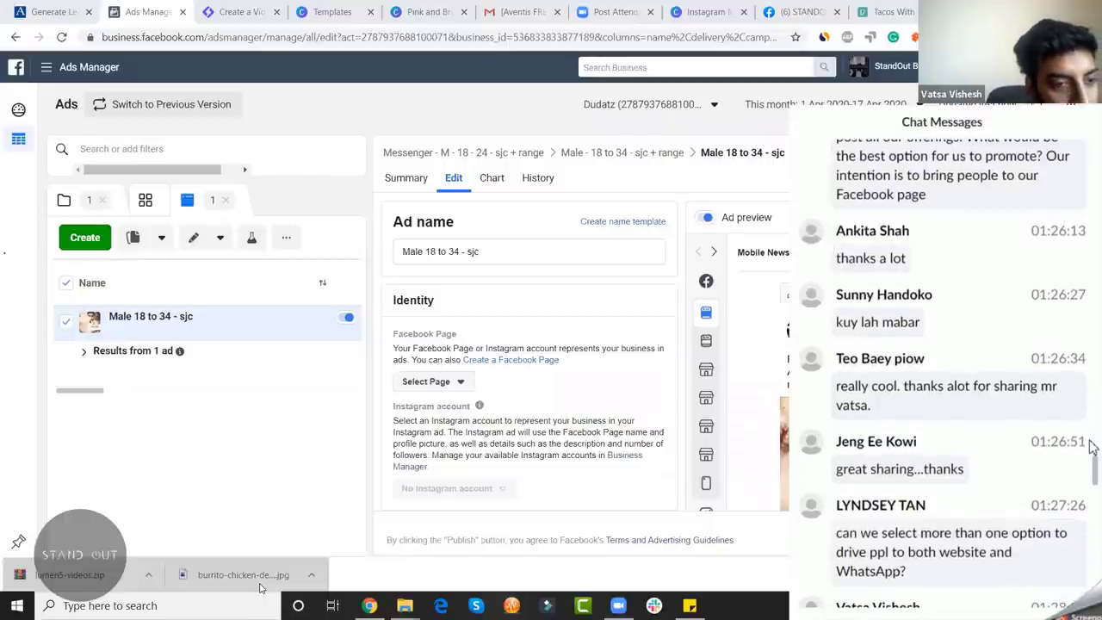
scroll(1091, 446, "down", 1)
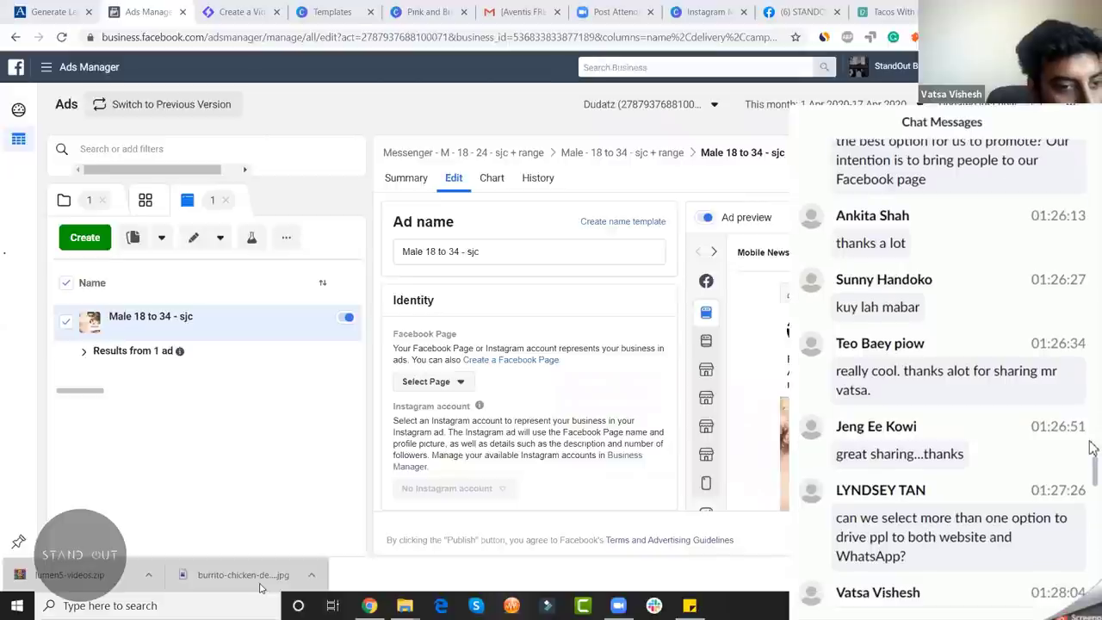
scroll(1089, 446, "down", 3)
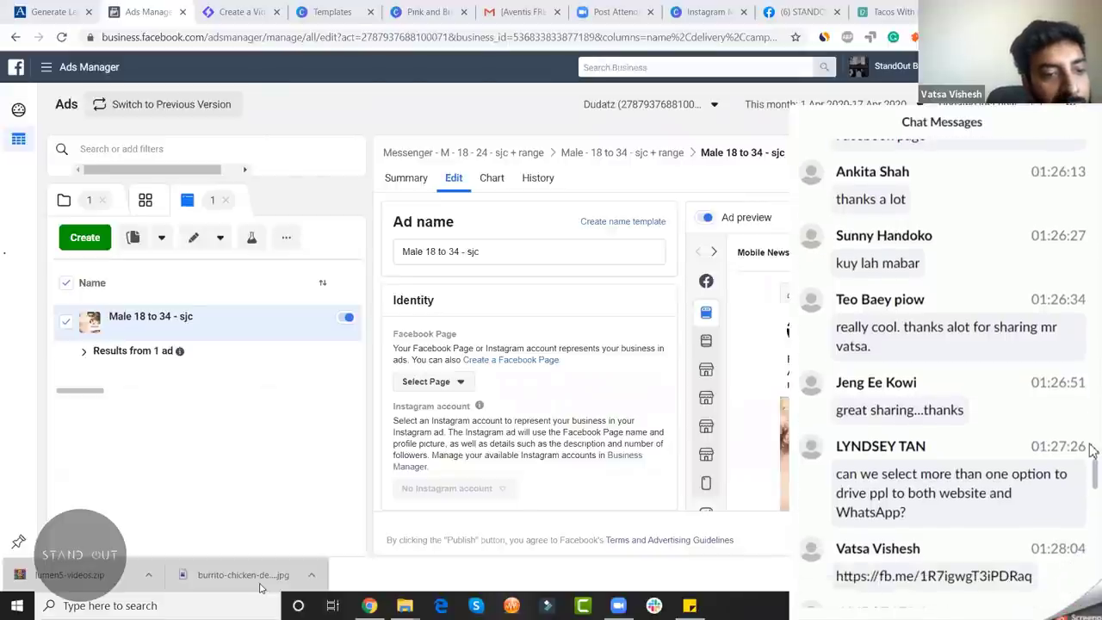
scroll(1090, 451, "down", 1)
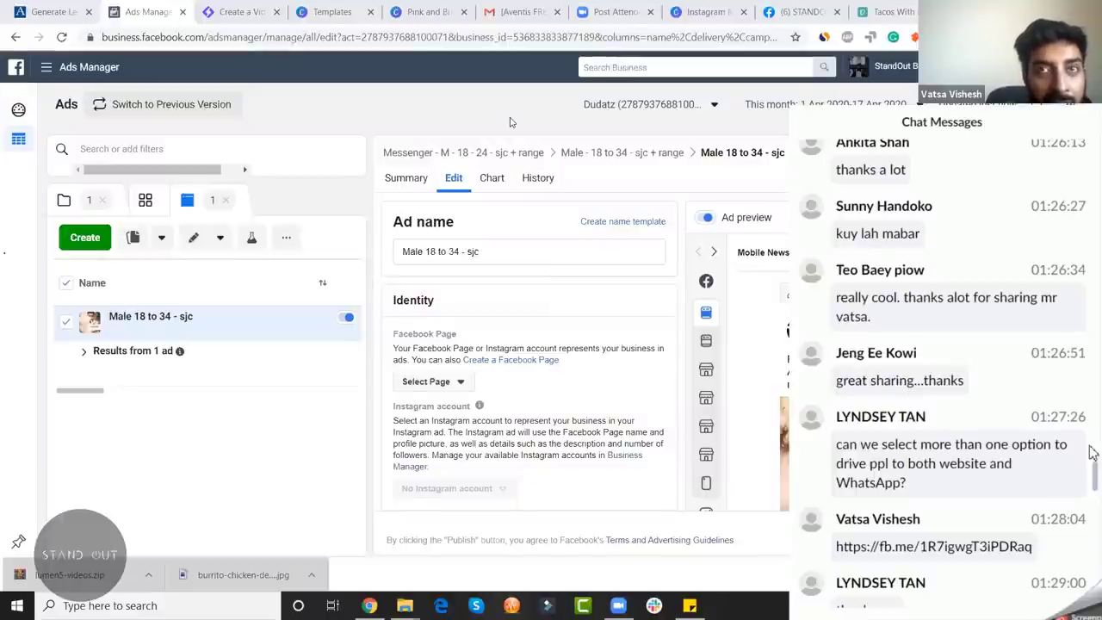
scroll(1091, 453, "down", 1)
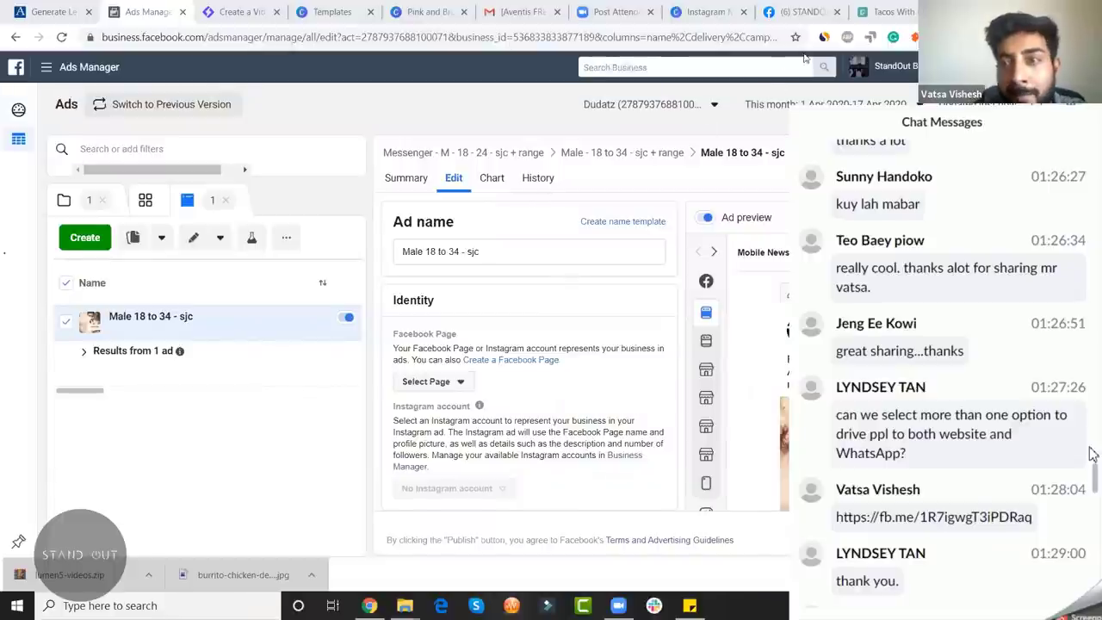
left_click(900, 10)
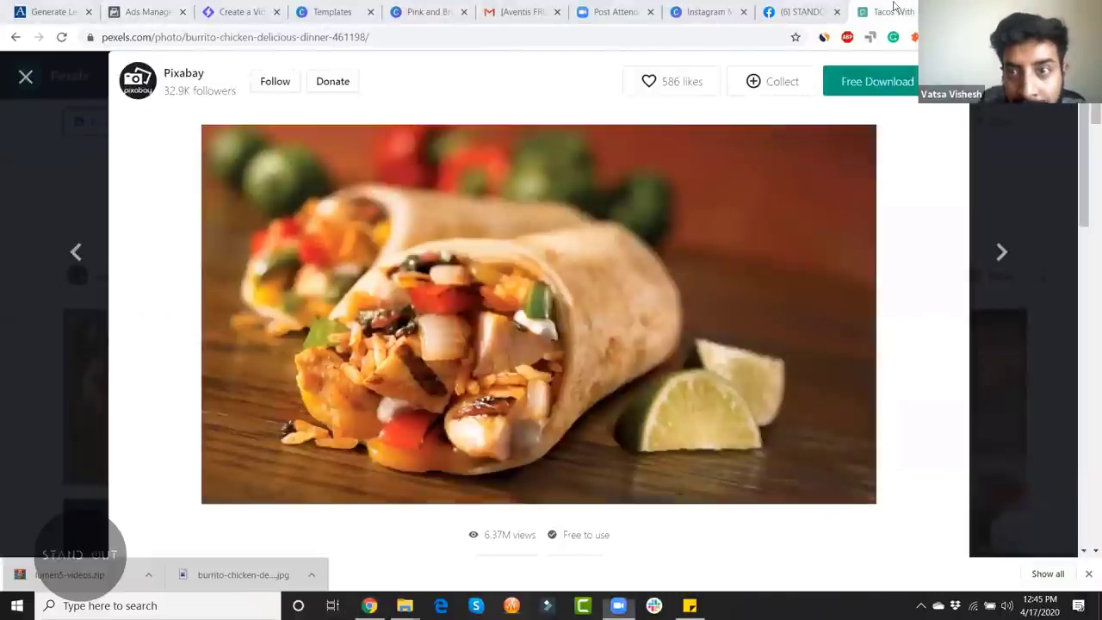
Step: In the Facebook tab, load the pasted fb.me preview link and choose Show Ad to see it in the feed
left_click(796, 12)
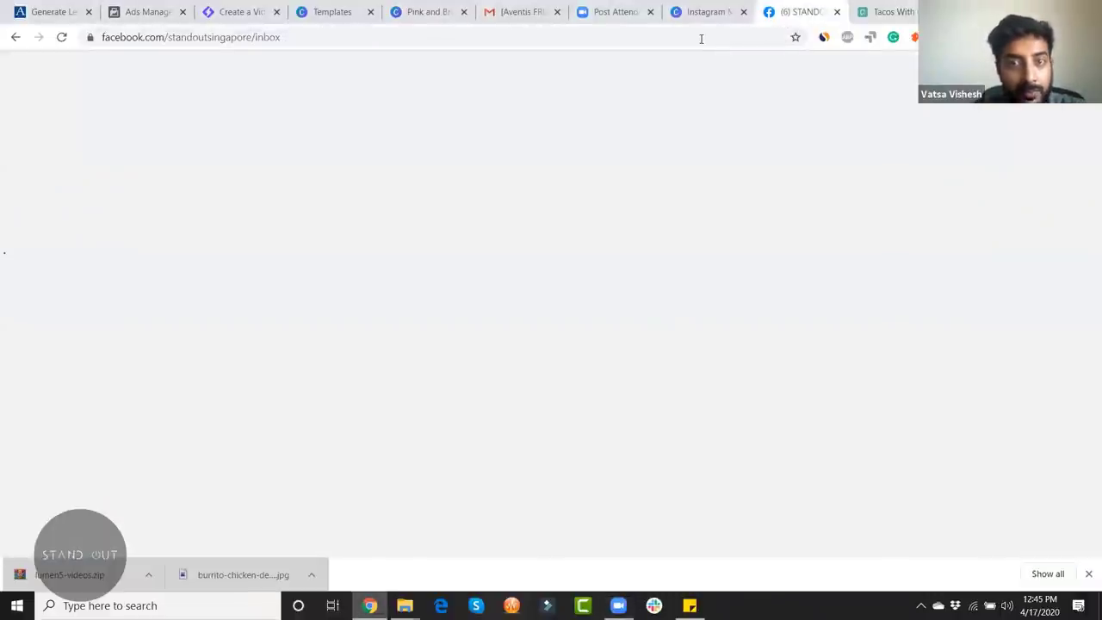
key("ctrl+v")
key("Return")
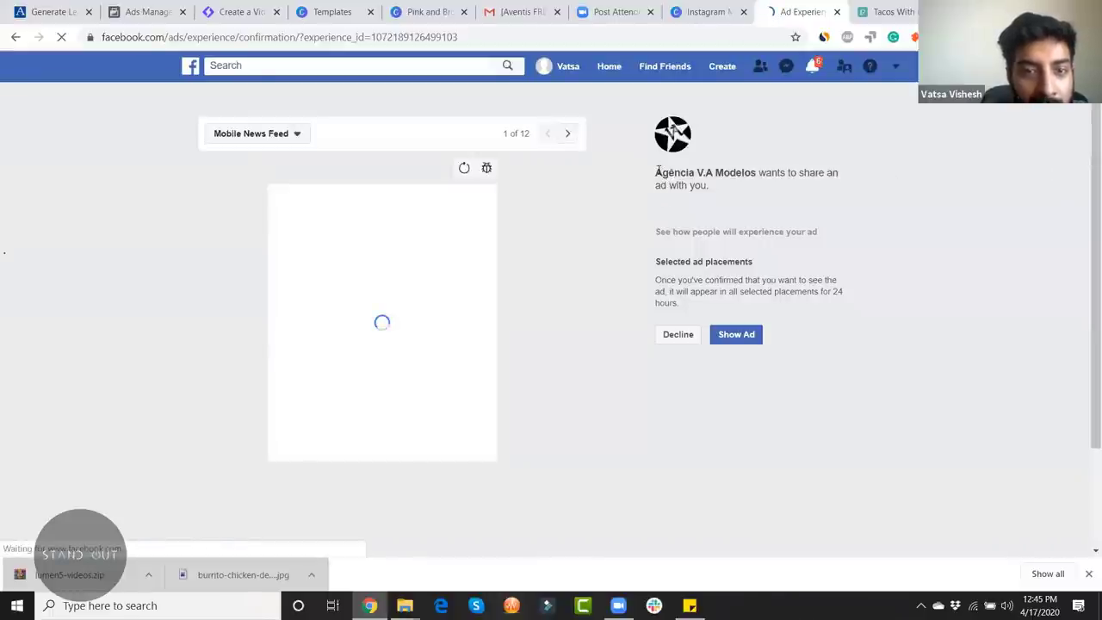
scroll(422, 404, "down", 2)
scroll(460, 490, "up", 1)
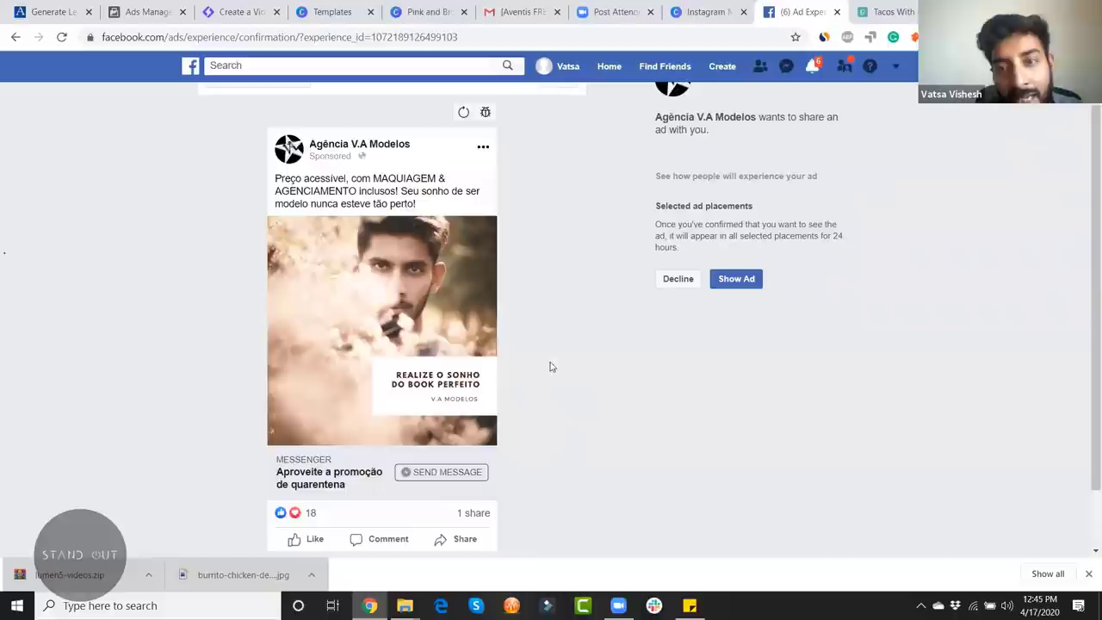
left_click(730, 278)
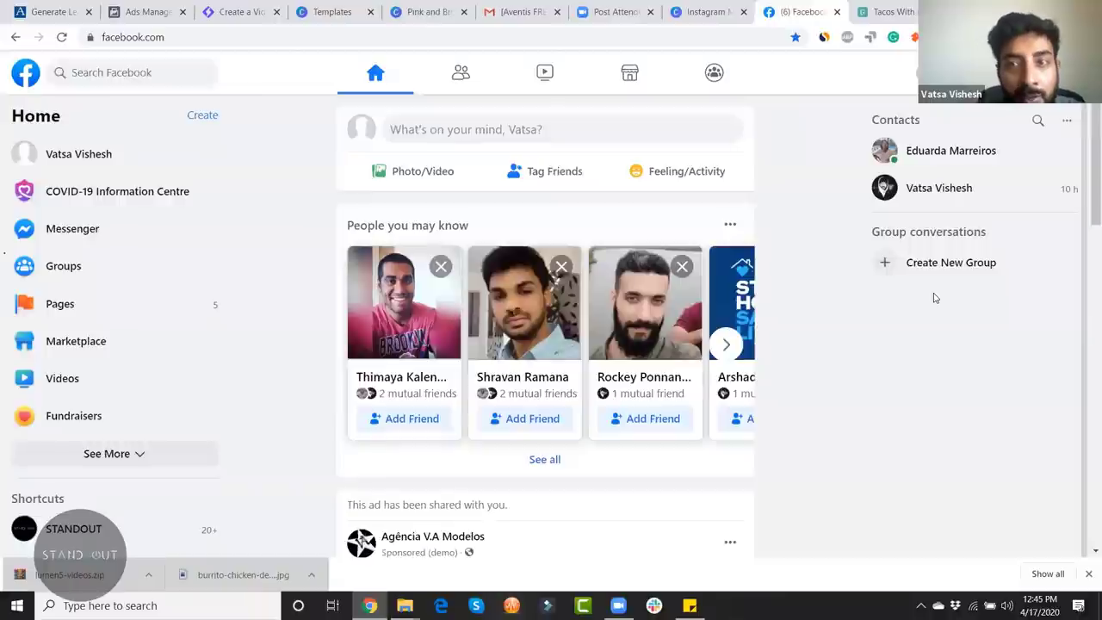
Step: Open a Messenger chat with Agência V.A Modelos from the shared ad and reply 'ok'
scroll(1084, 224, "down", 1)
scroll(1085, 232, "down", 2)
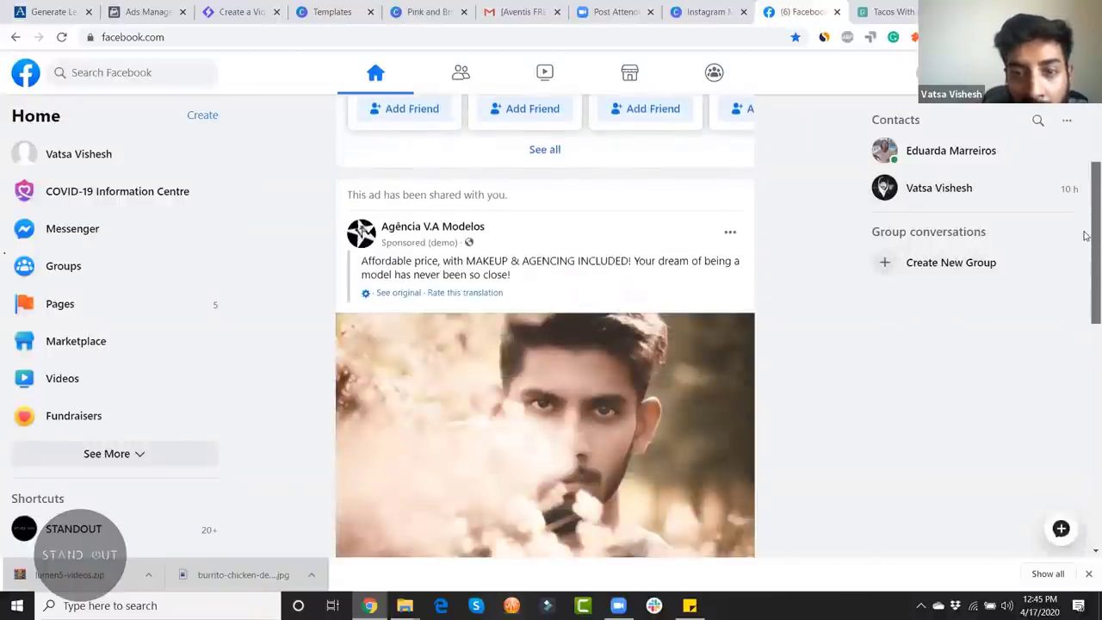
scroll(1086, 249, "down", 2)
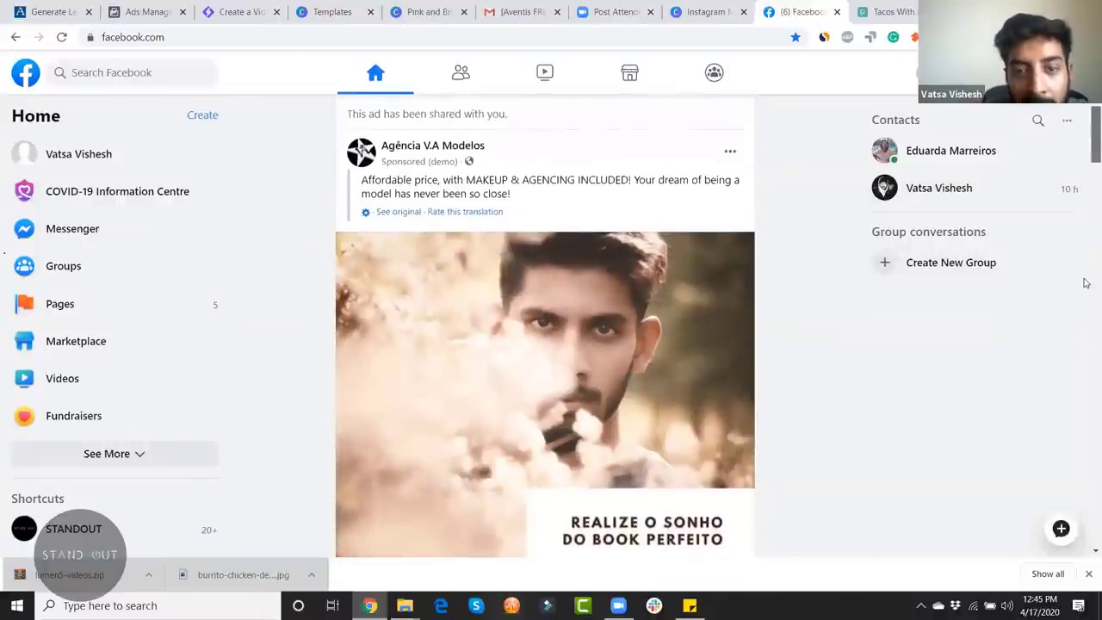
scroll(1084, 267, "down", 4)
scroll(1085, 271, "up", 3)
scroll(1085, 272, "down", 1)
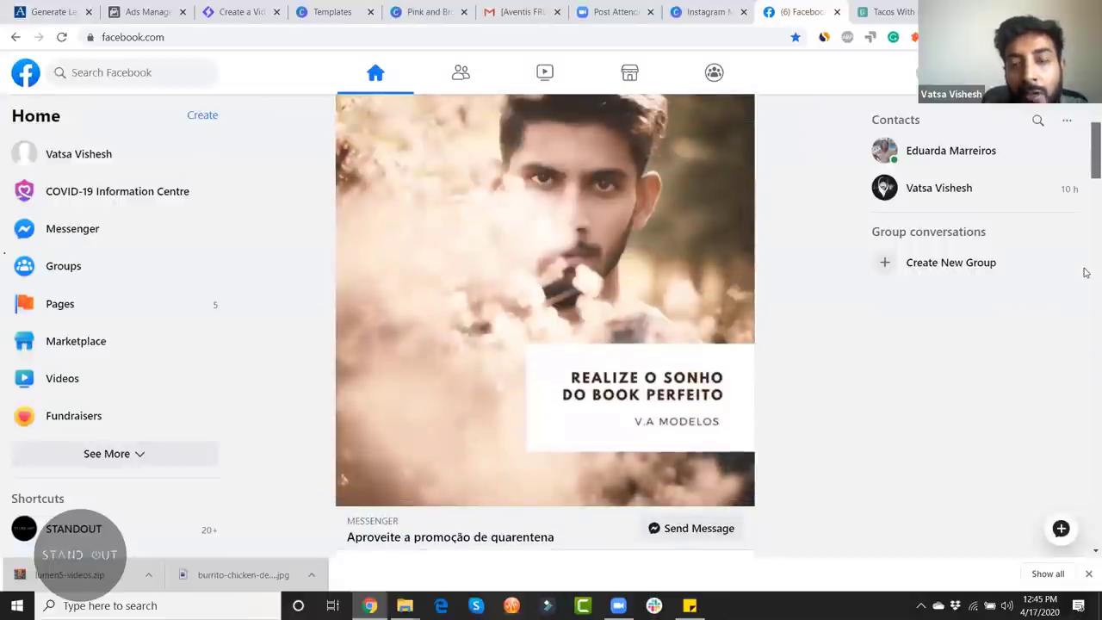
scroll(1082, 250, "up", 5)
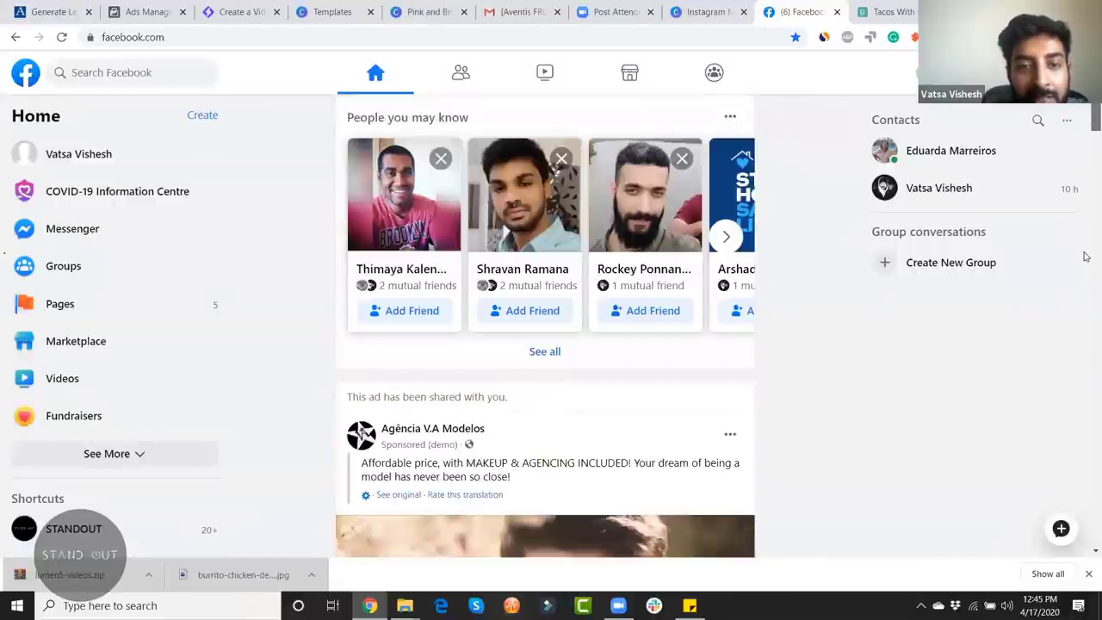
scroll(1083, 258, "down", 3)
scroll(1085, 261, "down", 3)
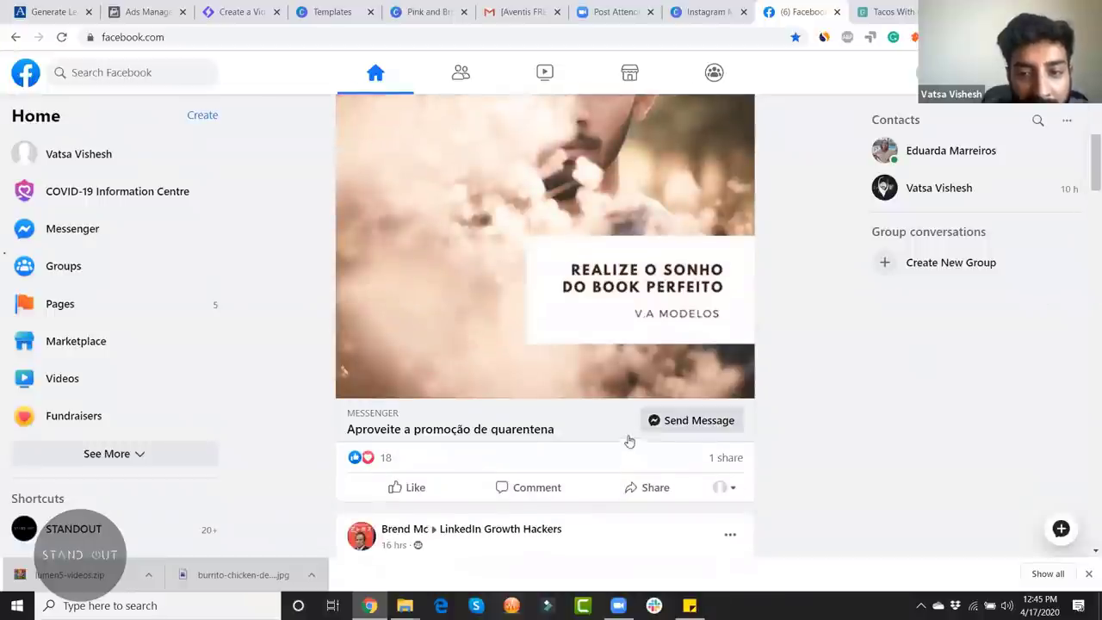
left_click(659, 424)
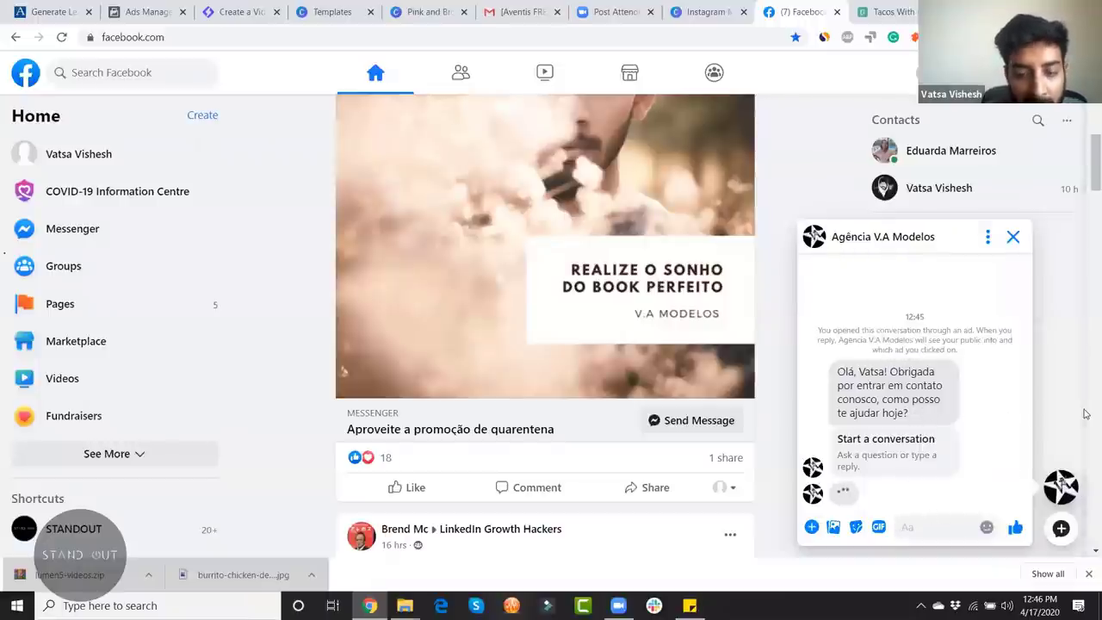
type("ok")
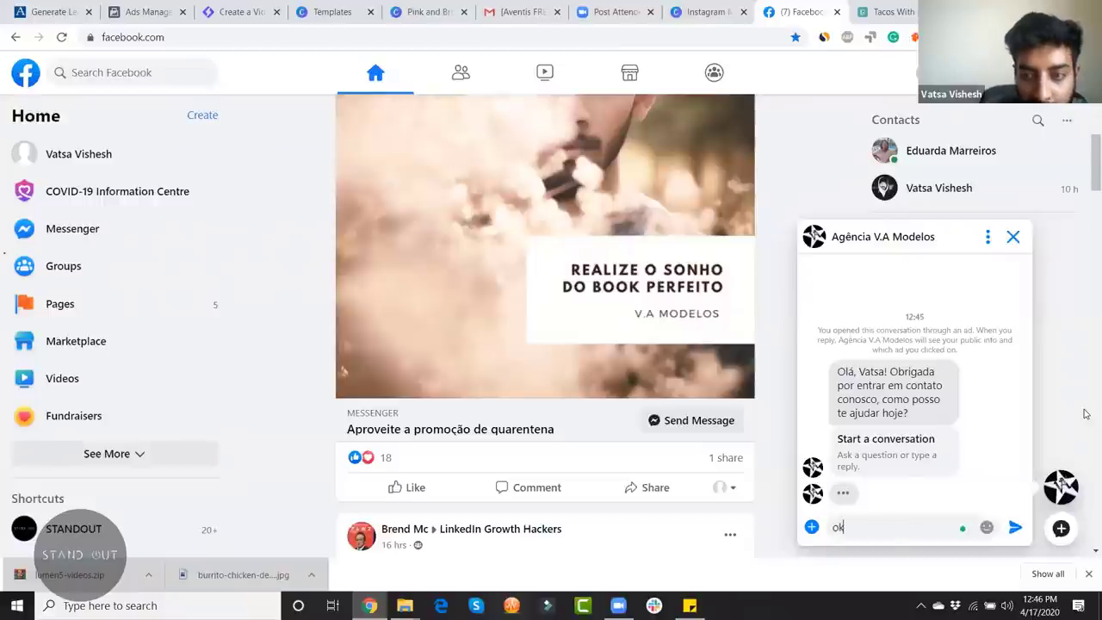
key("Return")
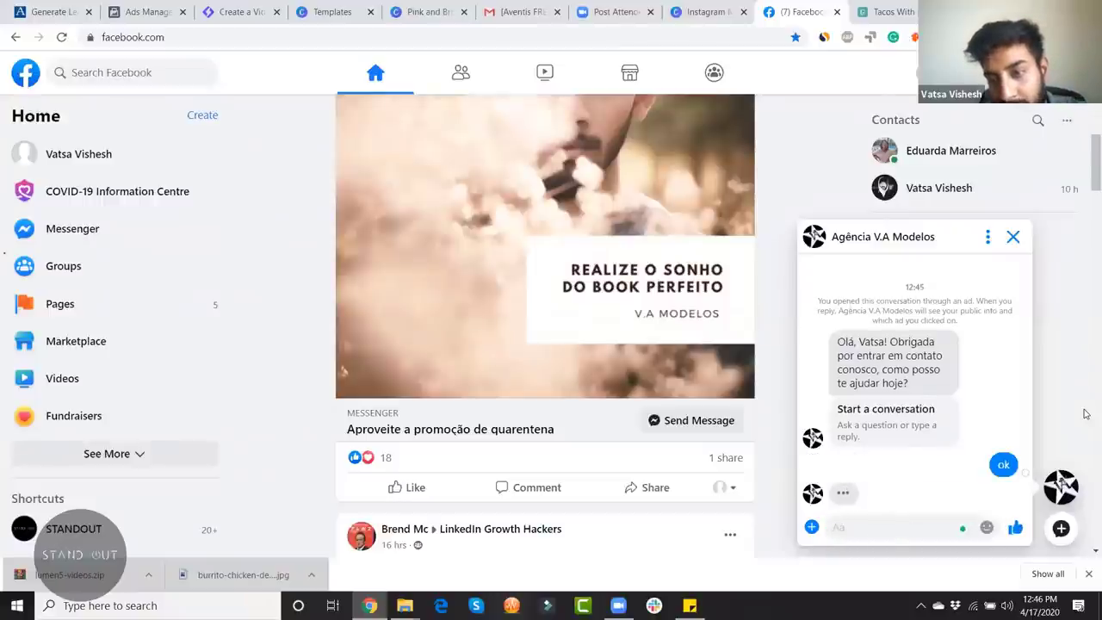